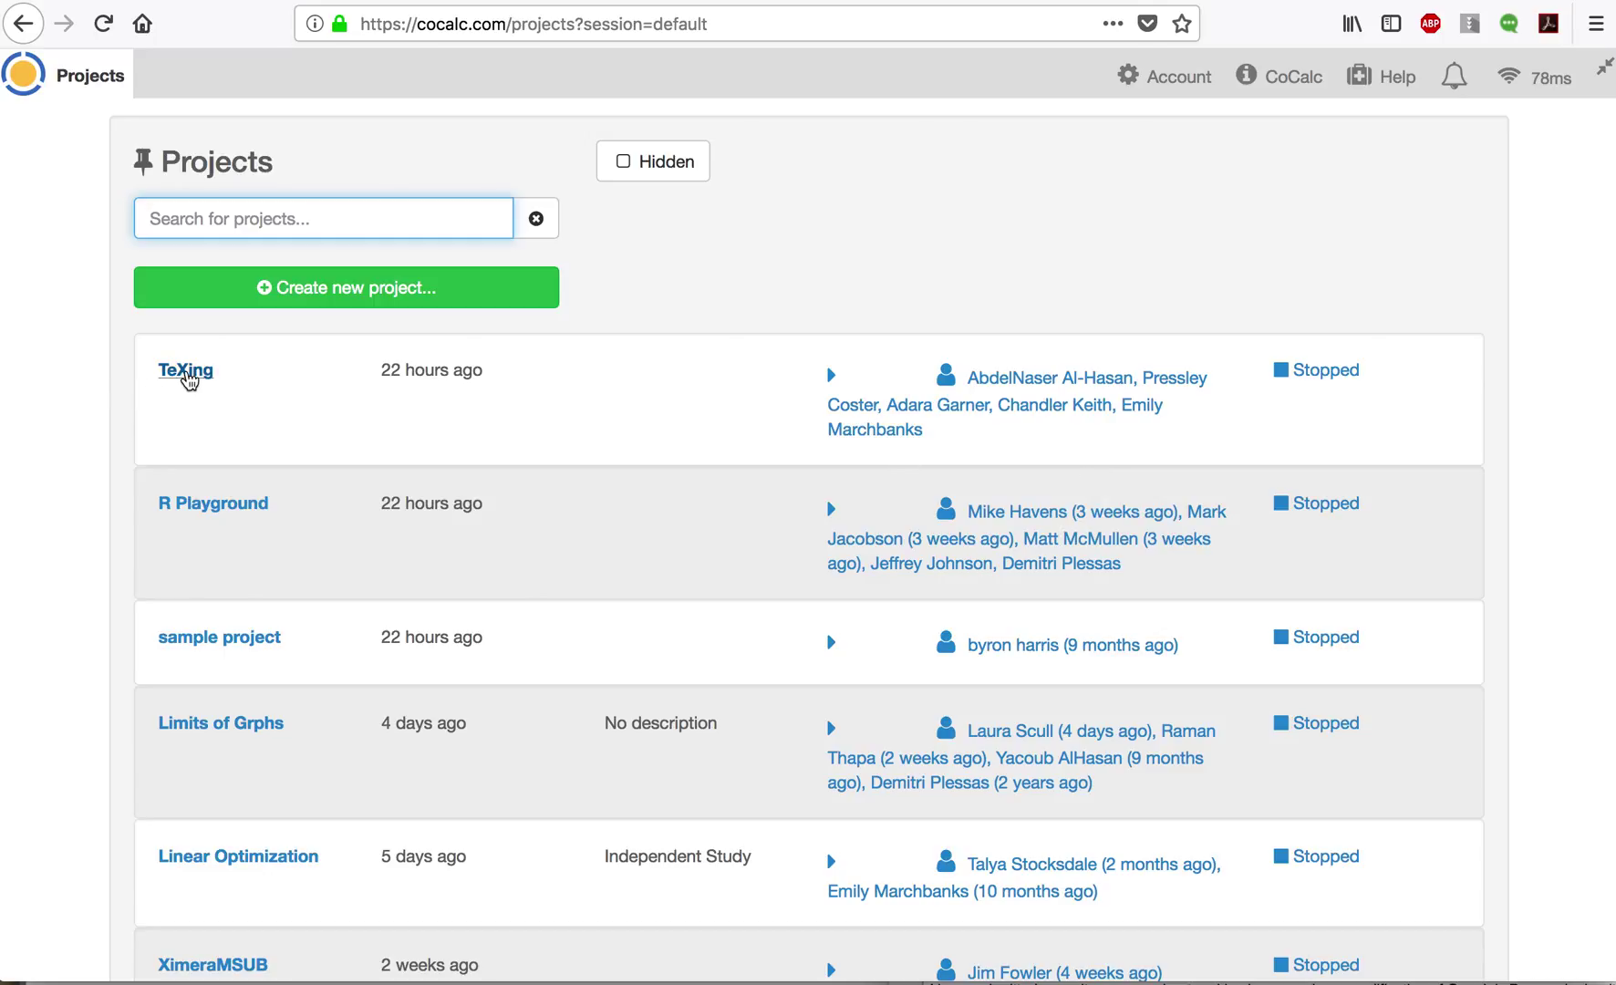
Open the TeXing project, start it, and open HINASER.tex from its file list
left_click(187, 373)
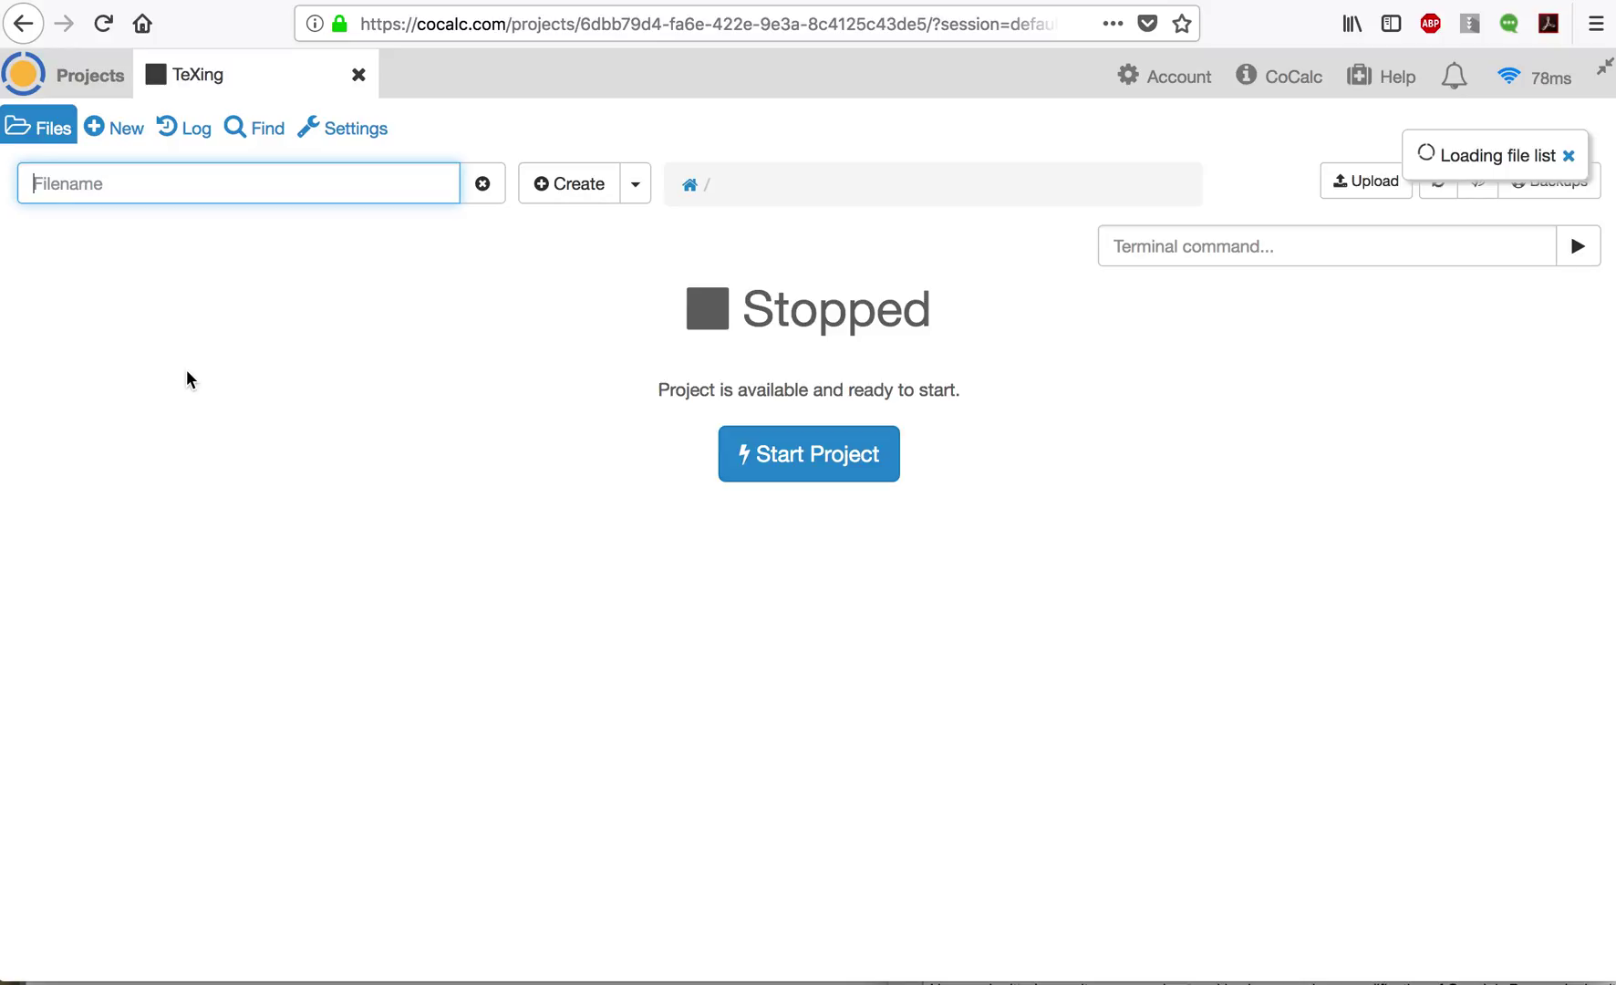
left_click(865, 488)
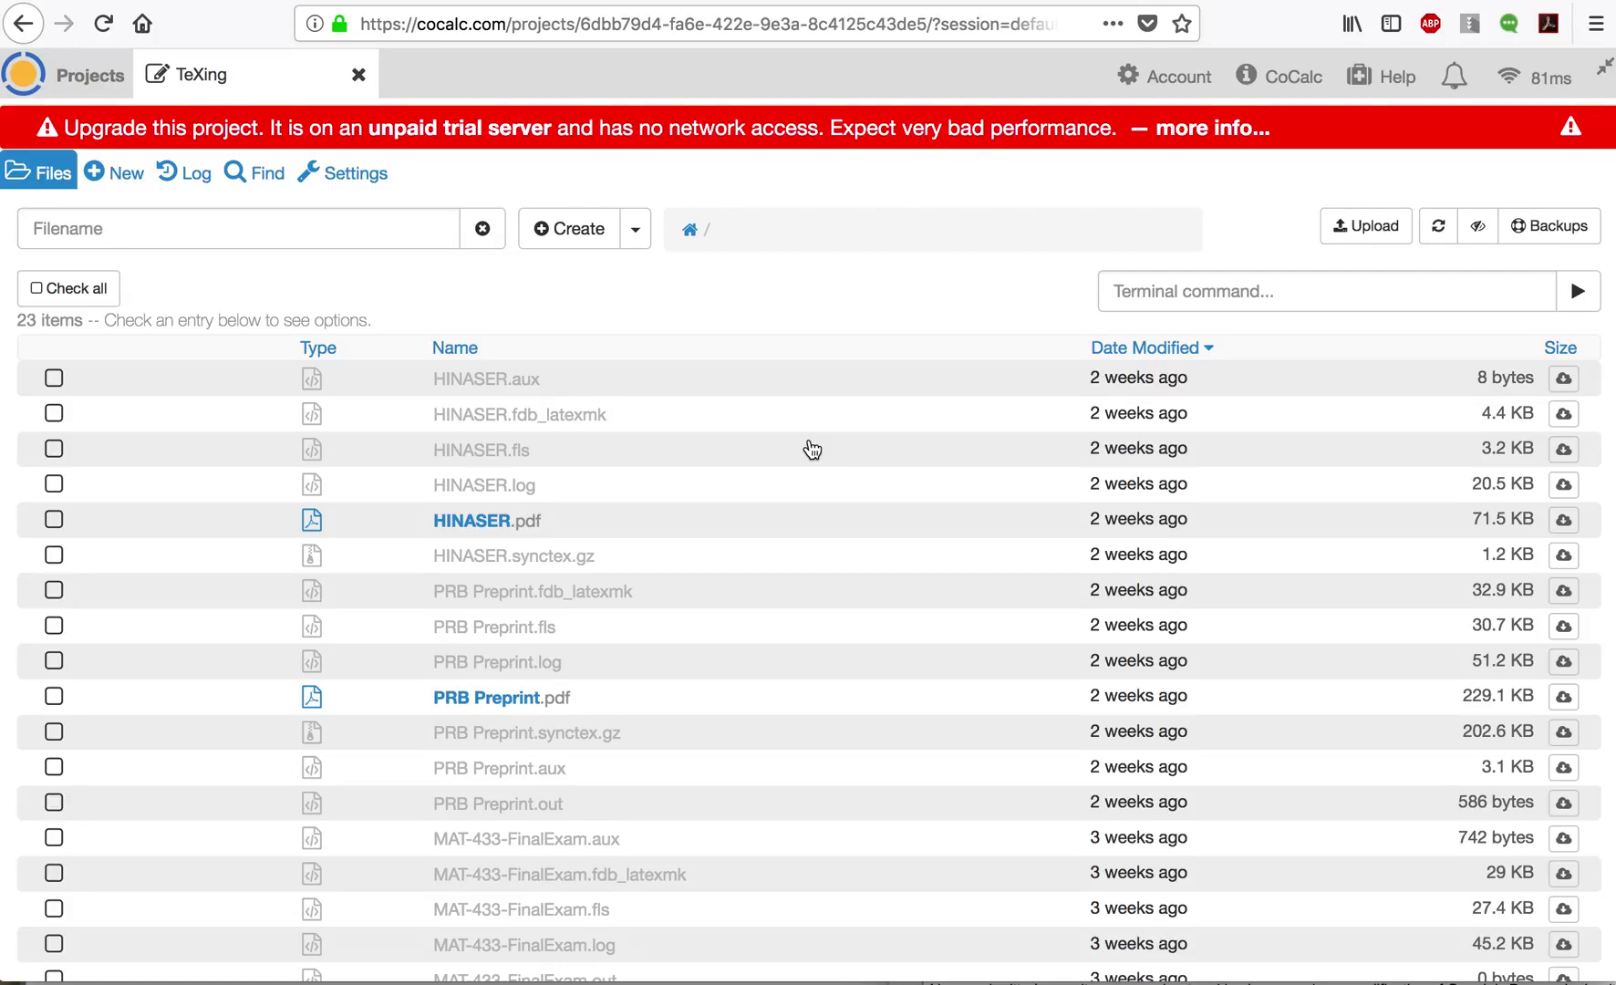
scroll(811, 449, "down", 5)
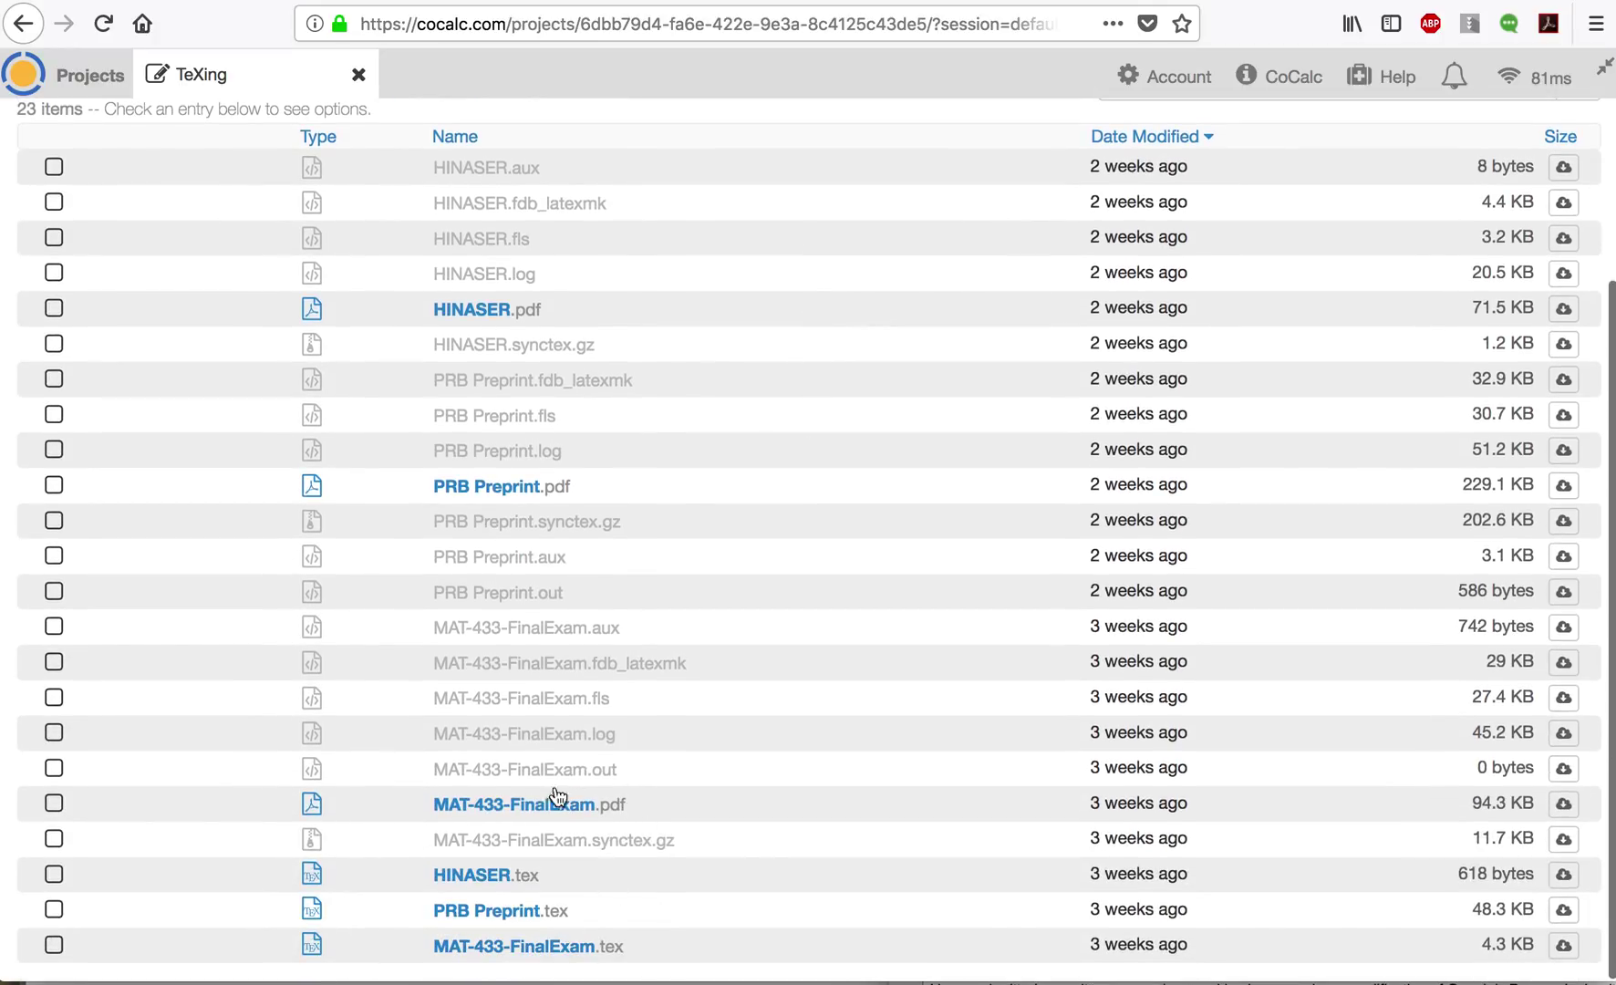
left_click(473, 877)
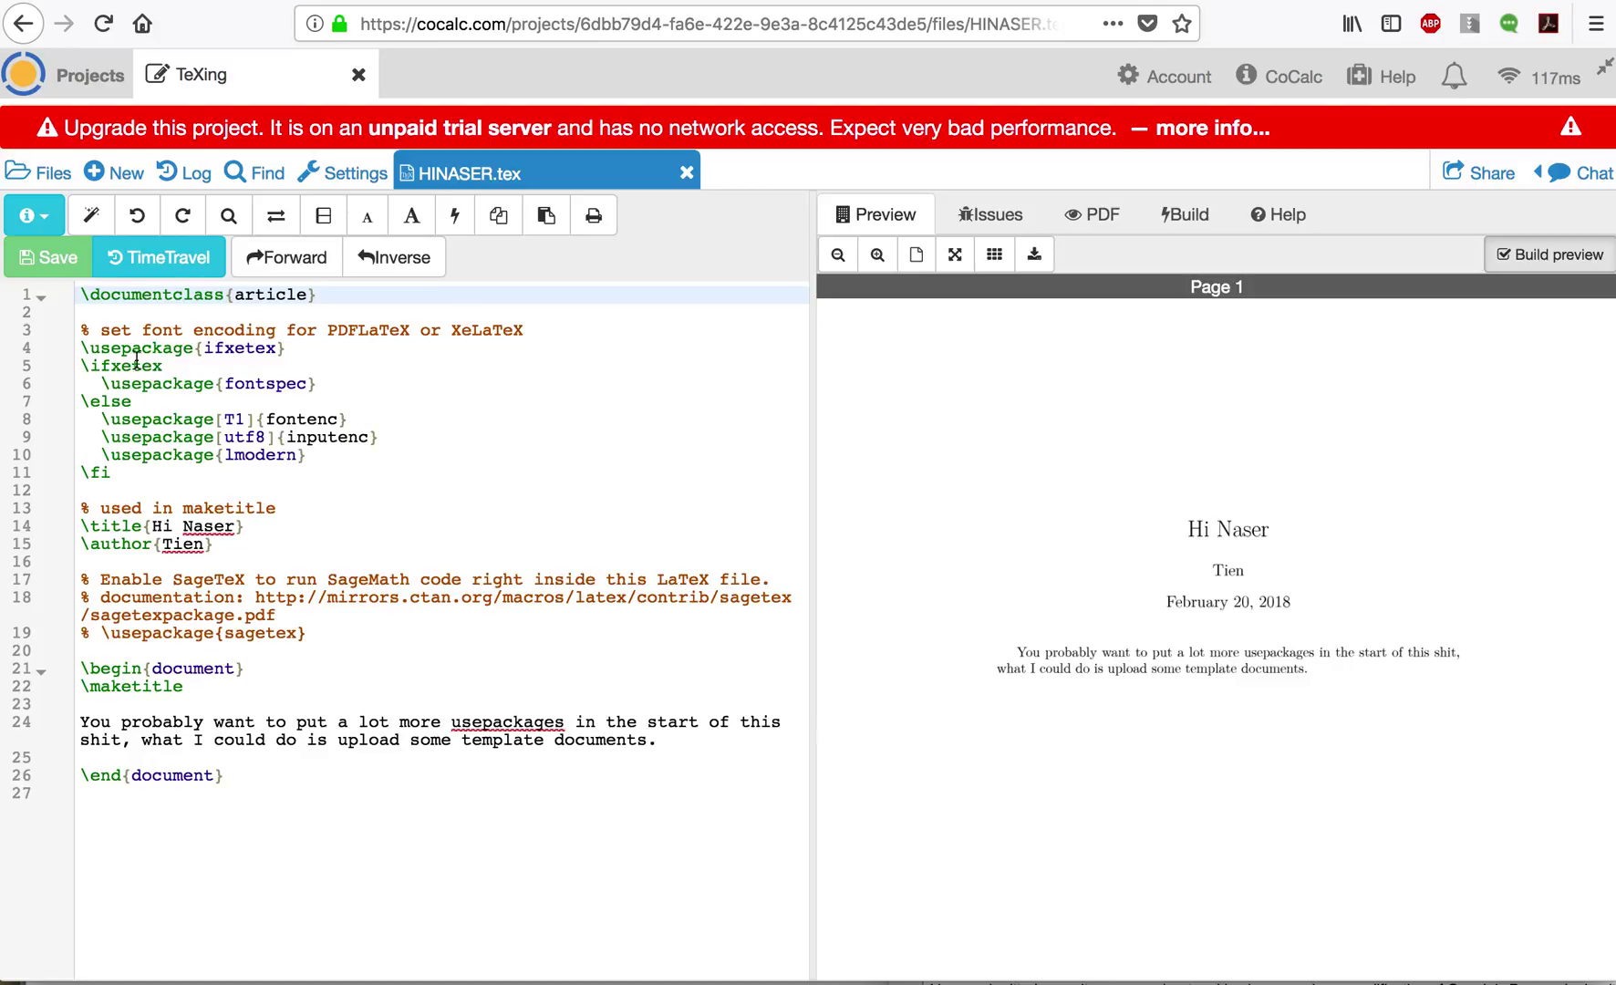
Examine the packages, title and author lines, and document body of HINASER.tex alongside the rendered preview
left_click_drag(82, 347, 279, 466)
left_click(278, 466)
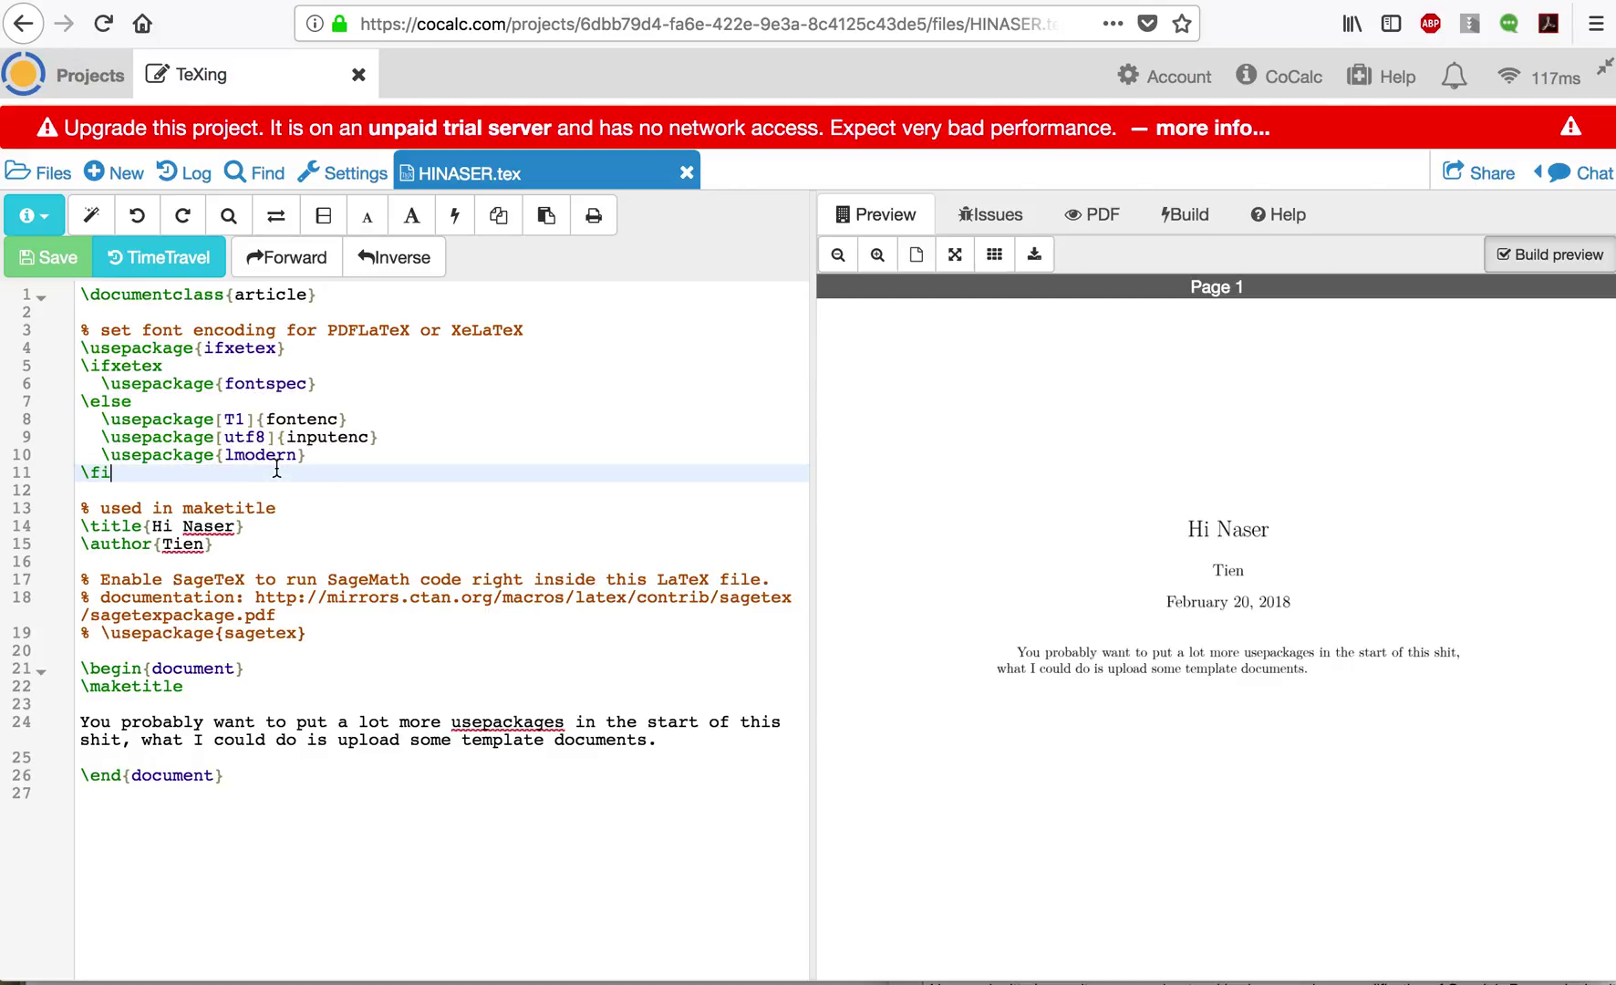
double_click(121, 544)
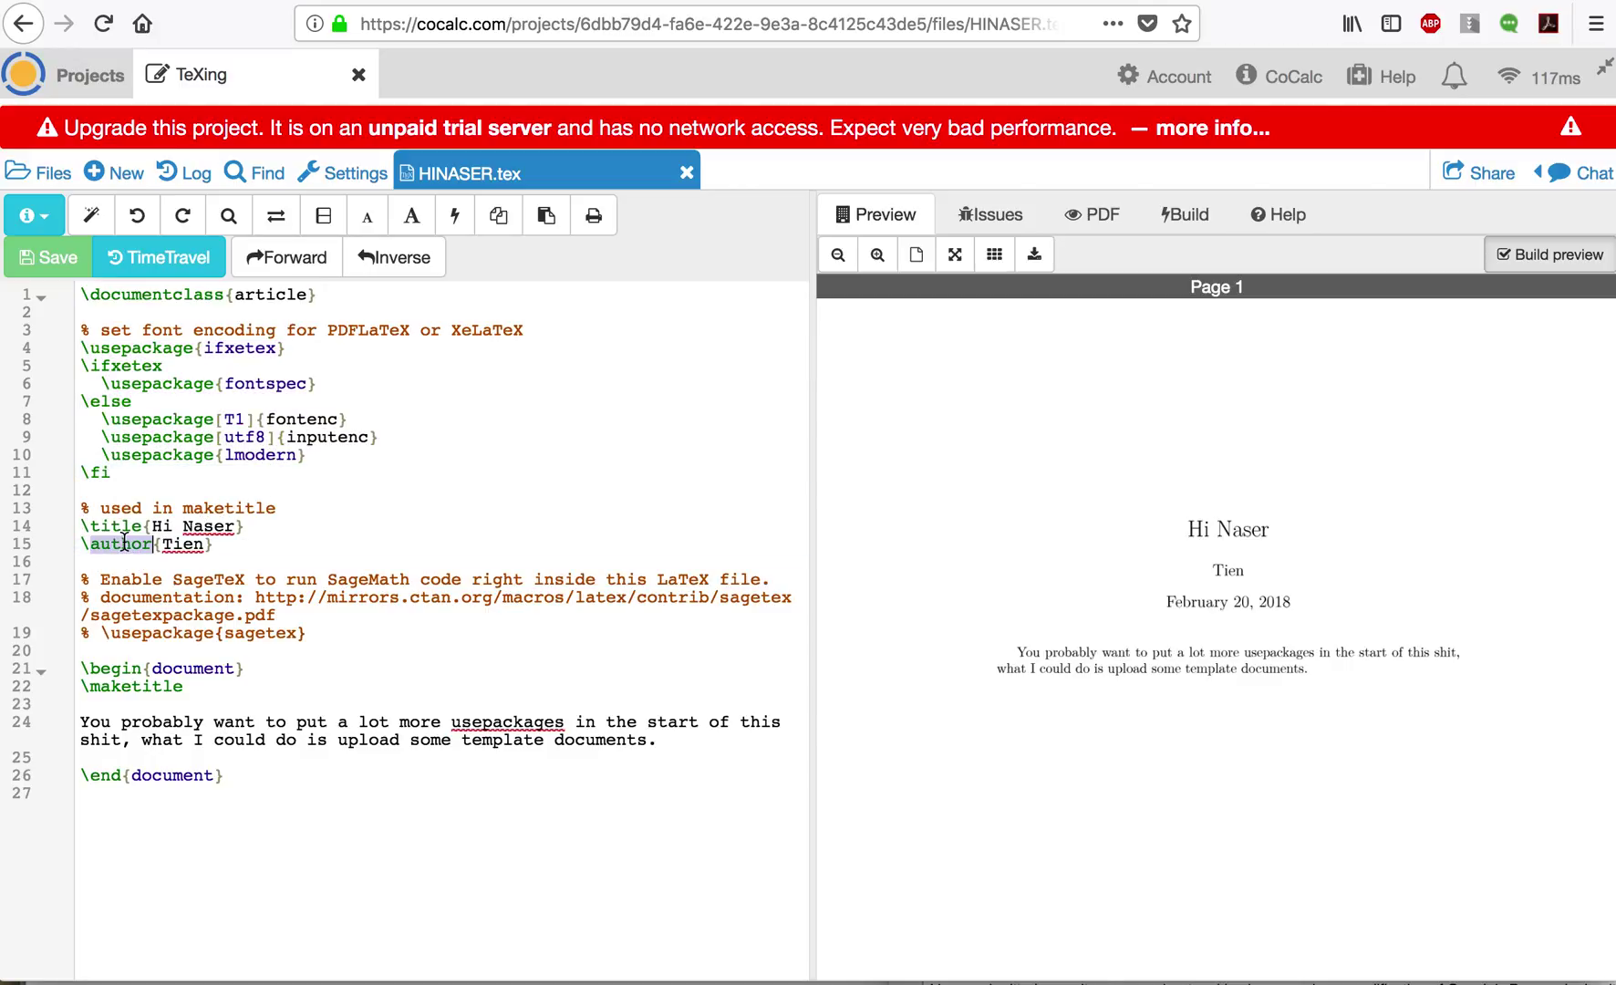
left_click(239, 552)
left_click(162, 669)
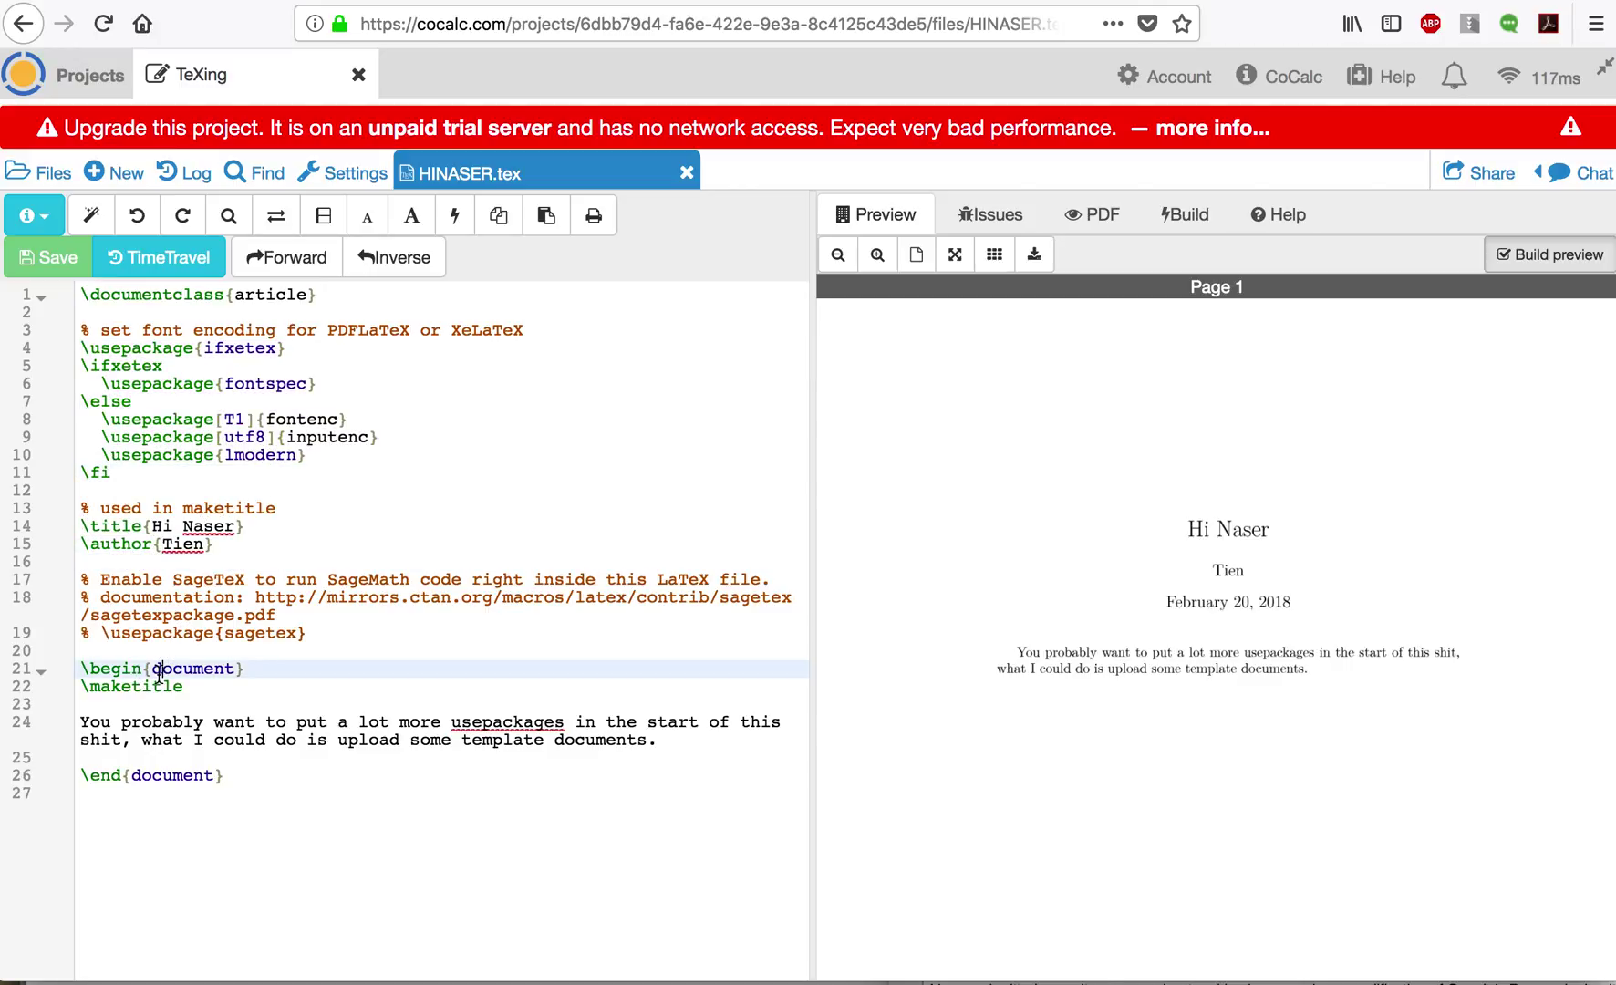
left_click(148, 776)
left_click(581, 746)
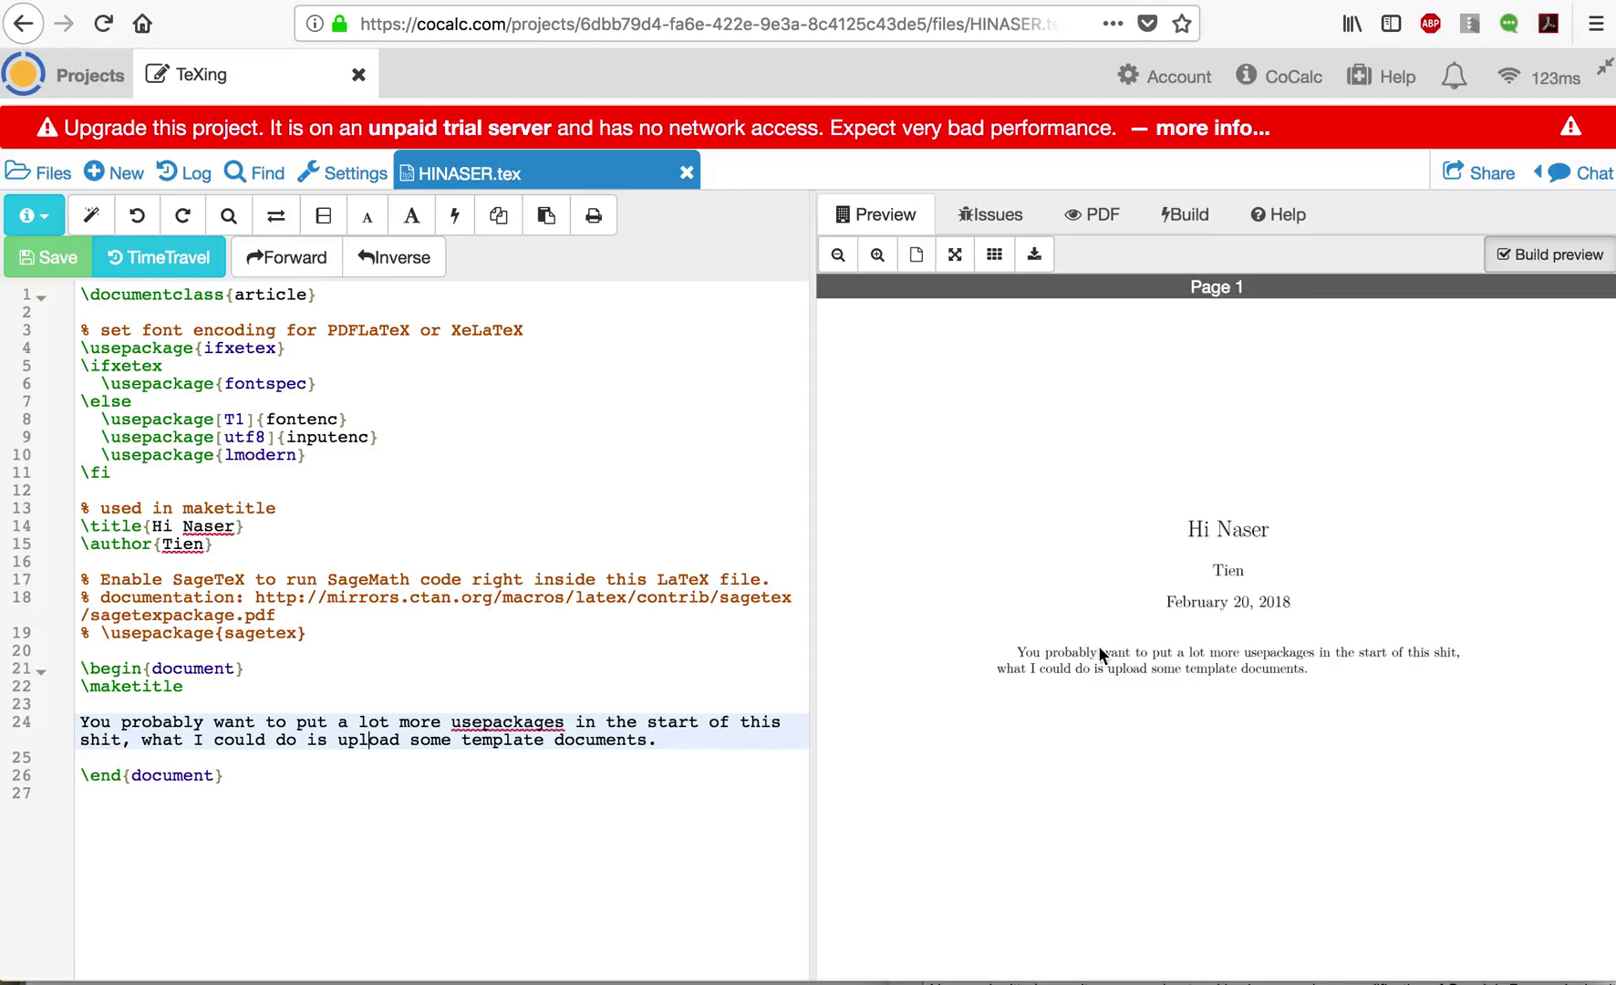
left_click(1020, 653)
Close HINASER.tex and open MAT-433-FinalExam.tex from the project files
left_click(686, 172)
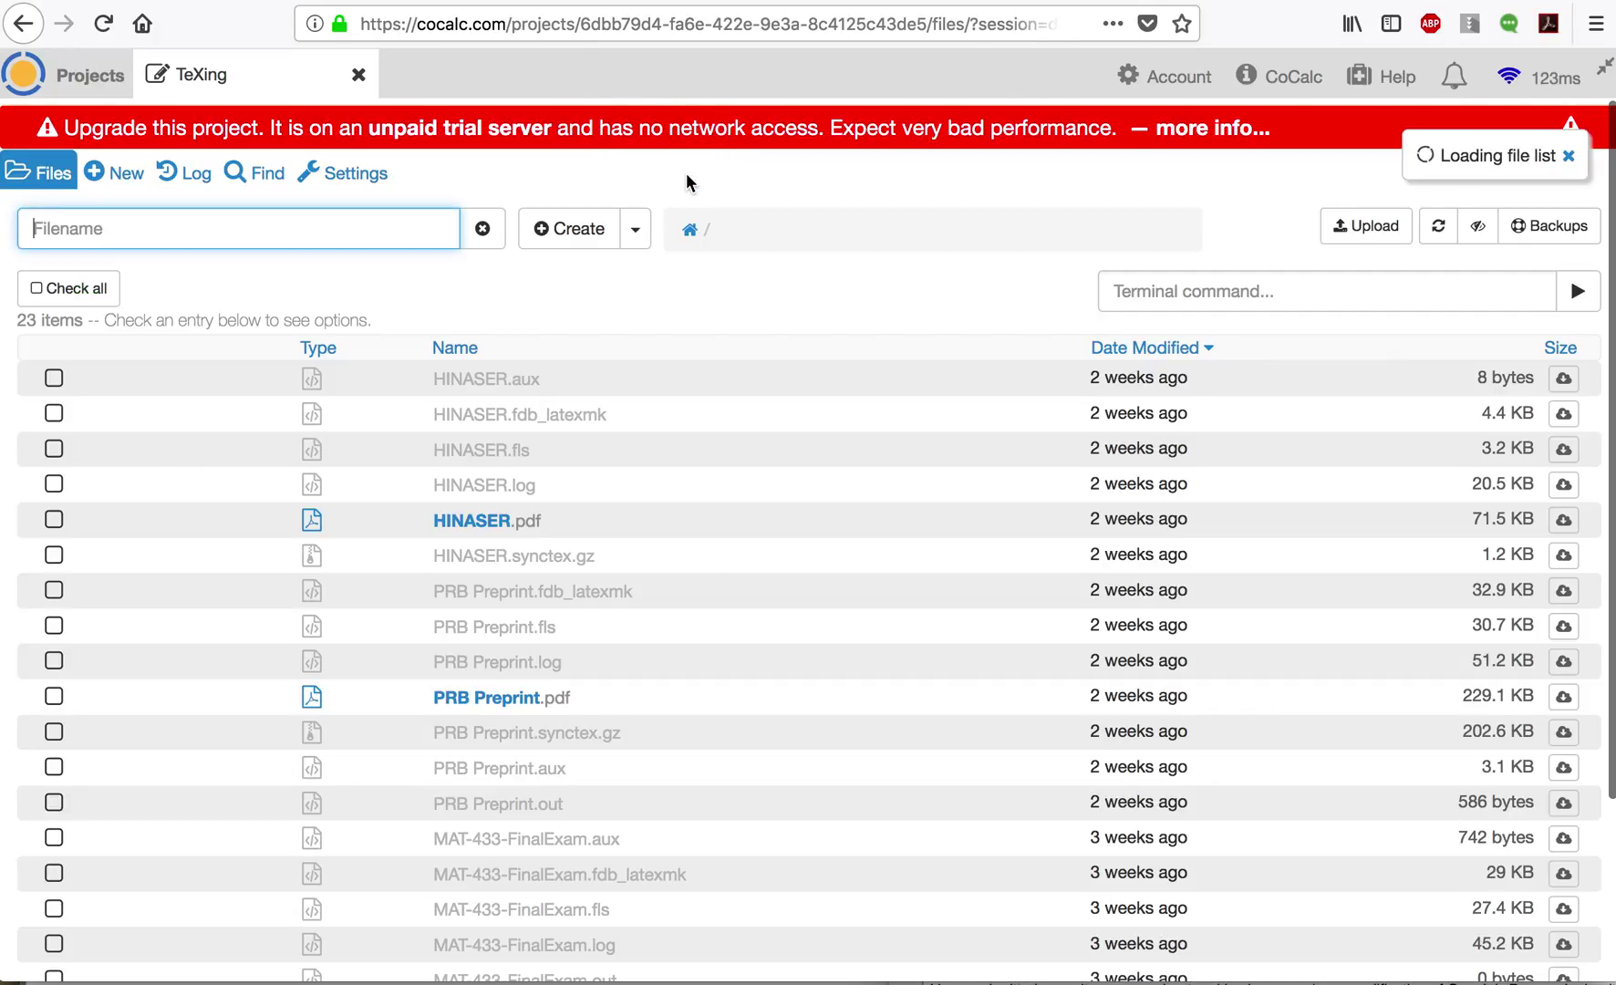
scroll(557, 290, "down", 3)
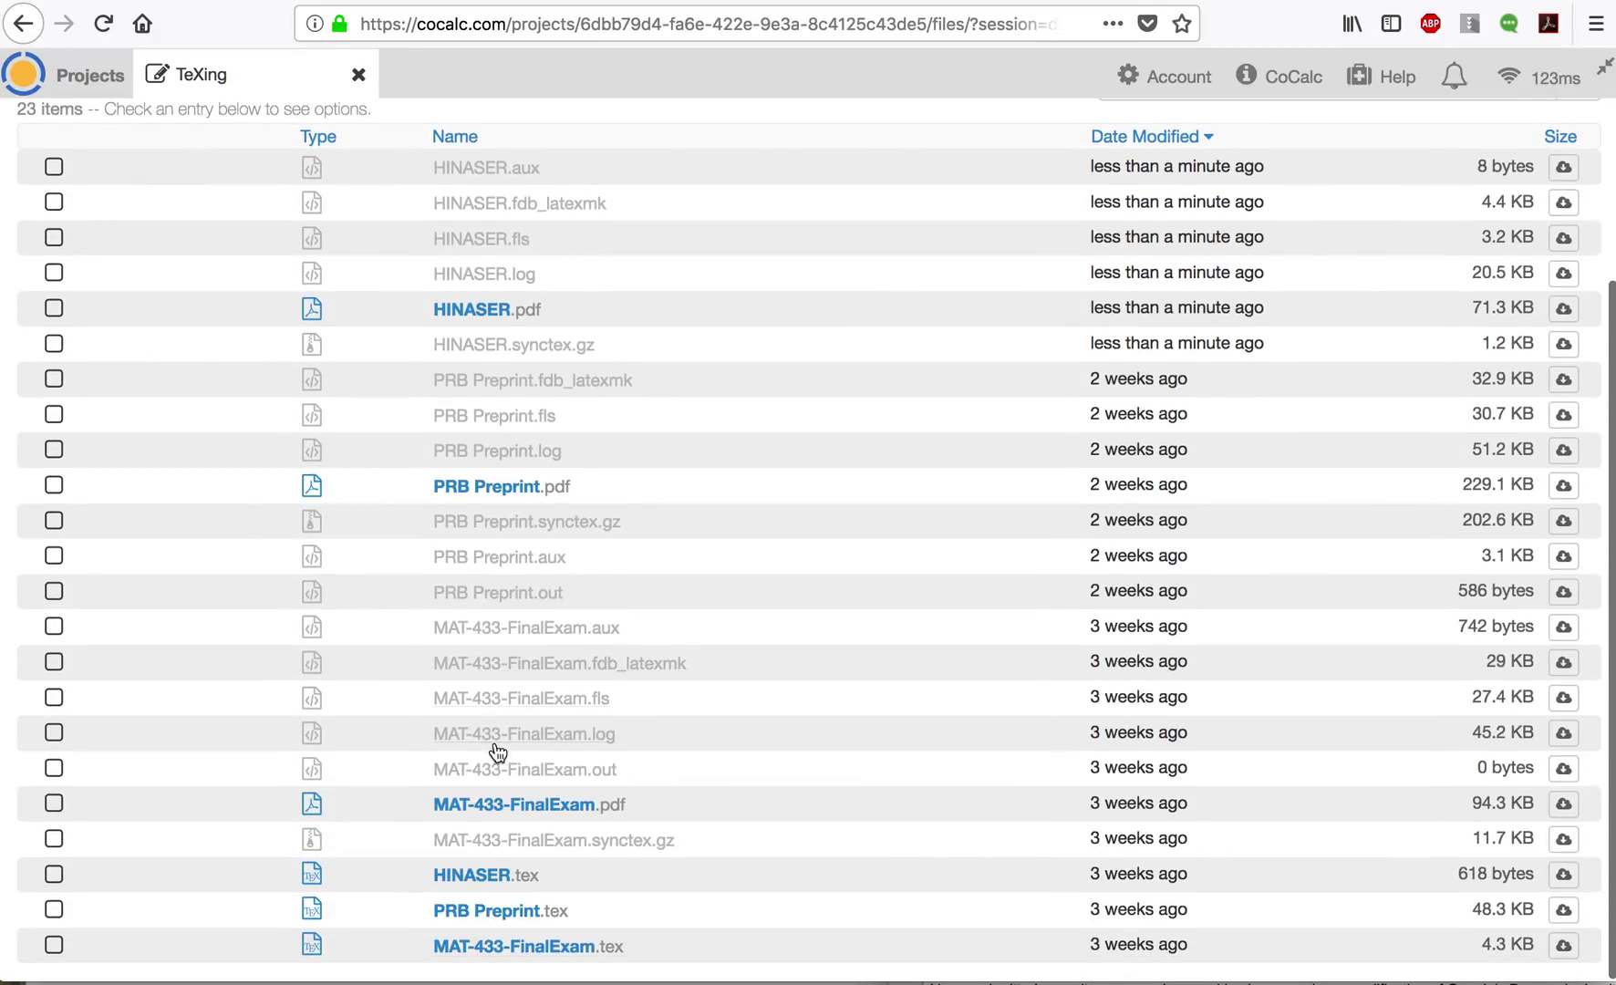
left_click(484, 946)
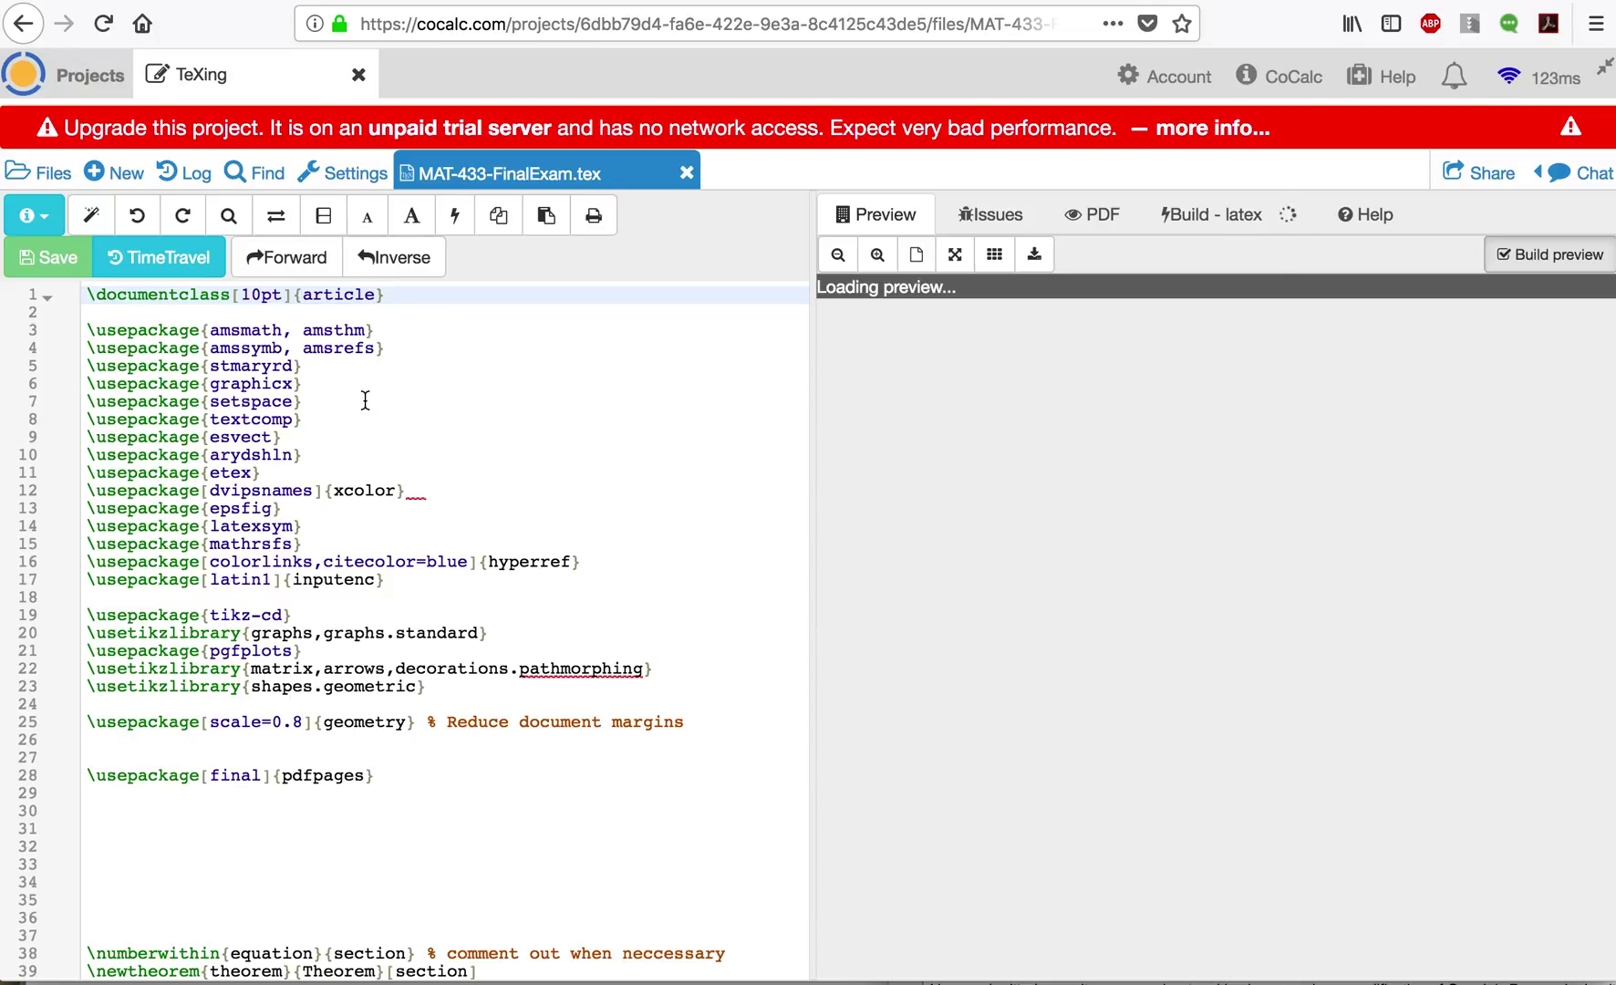
Look through the exam source, from the package list and custom commands down to the enumerated problems
scroll(365, 400, "down", 4)
scroll(389, 474, "down", 5)
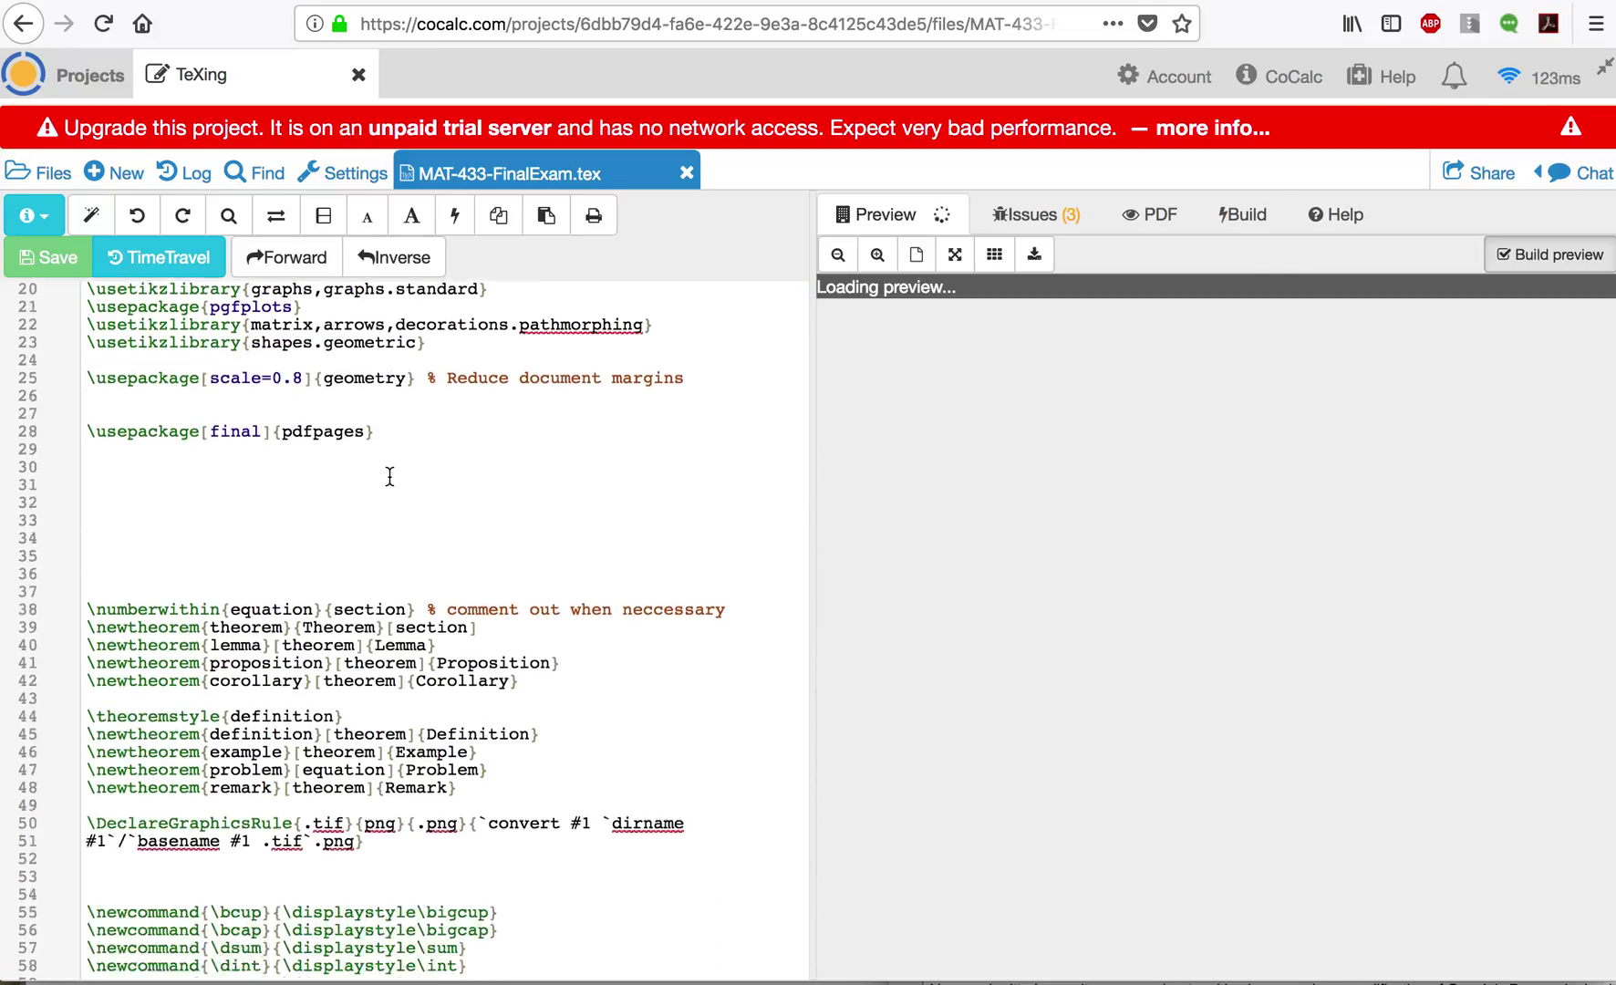
scroll(389, 474, "down", 19)
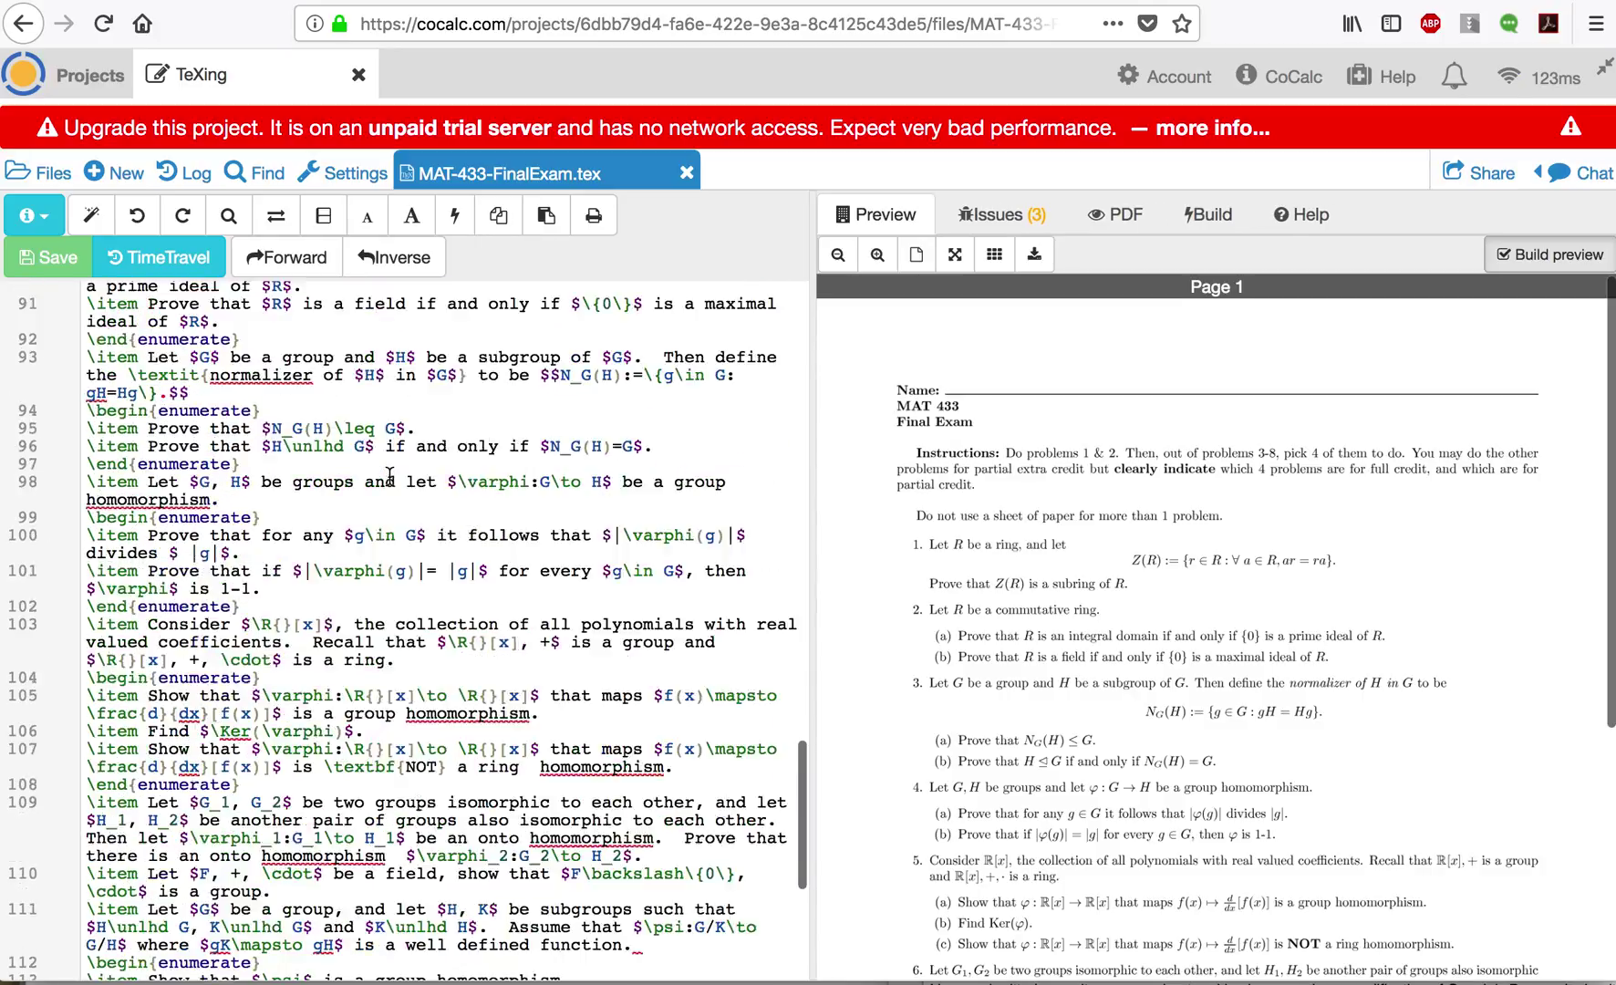
scroll(389, 476, "up", 12)
scroll(388, 499, "down", 7)
scroll(389, 499, "down", 10)
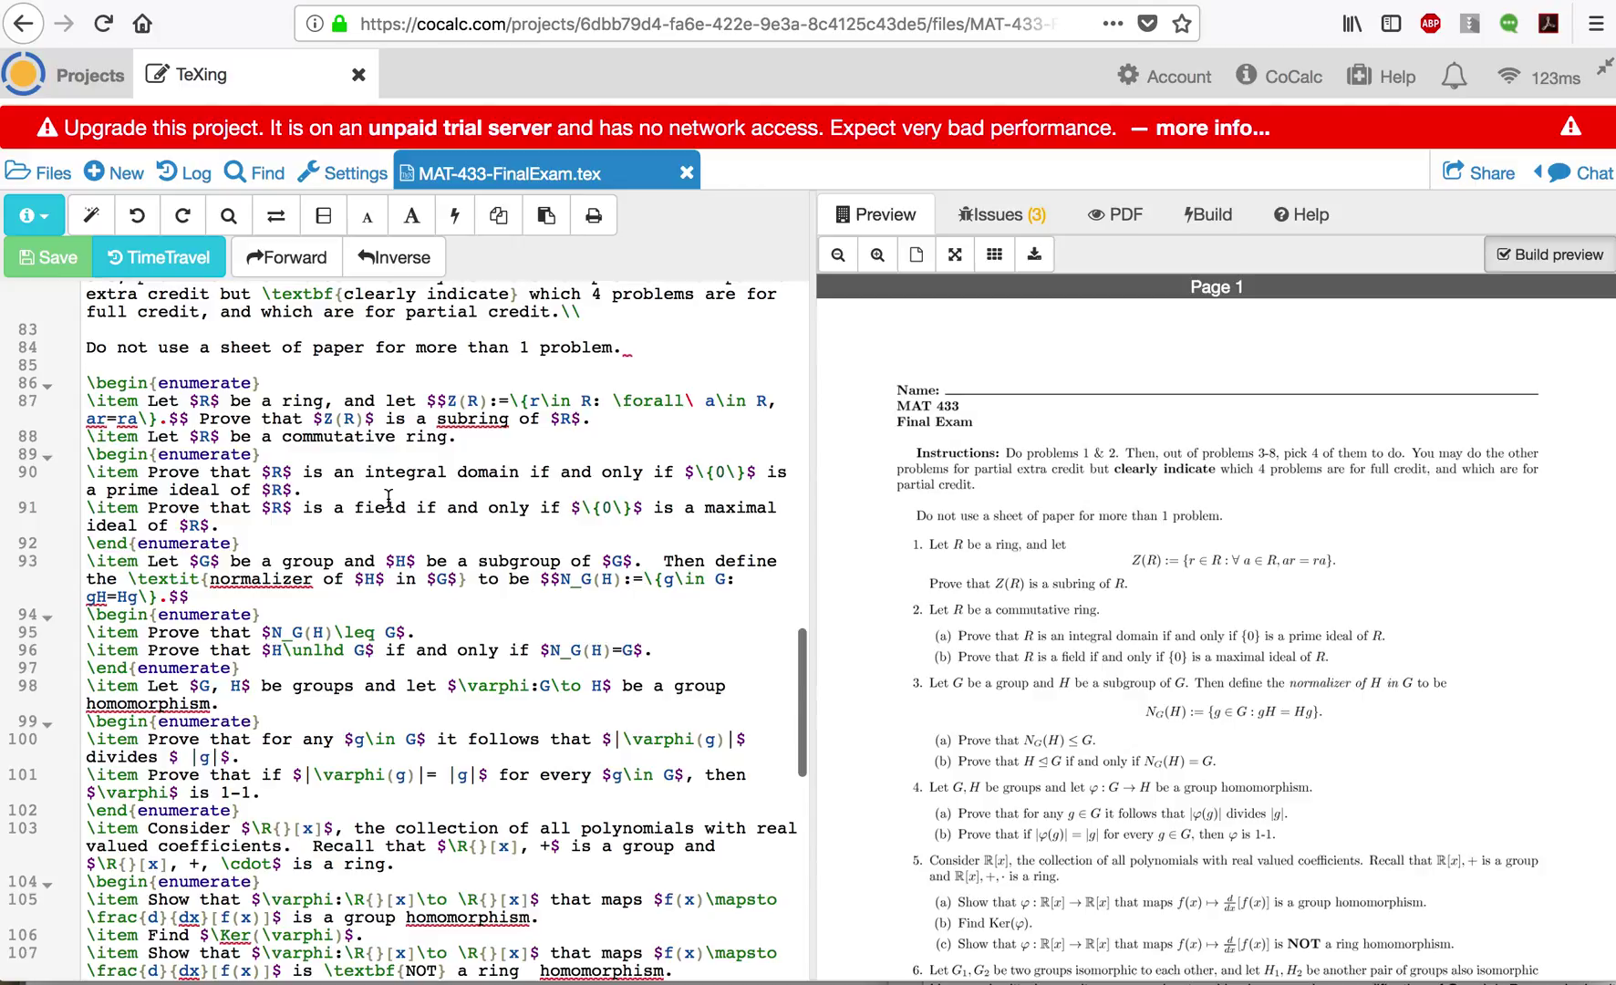
scroll(389, 499, "down", 4)
scroll(389, 499, "up", 20)
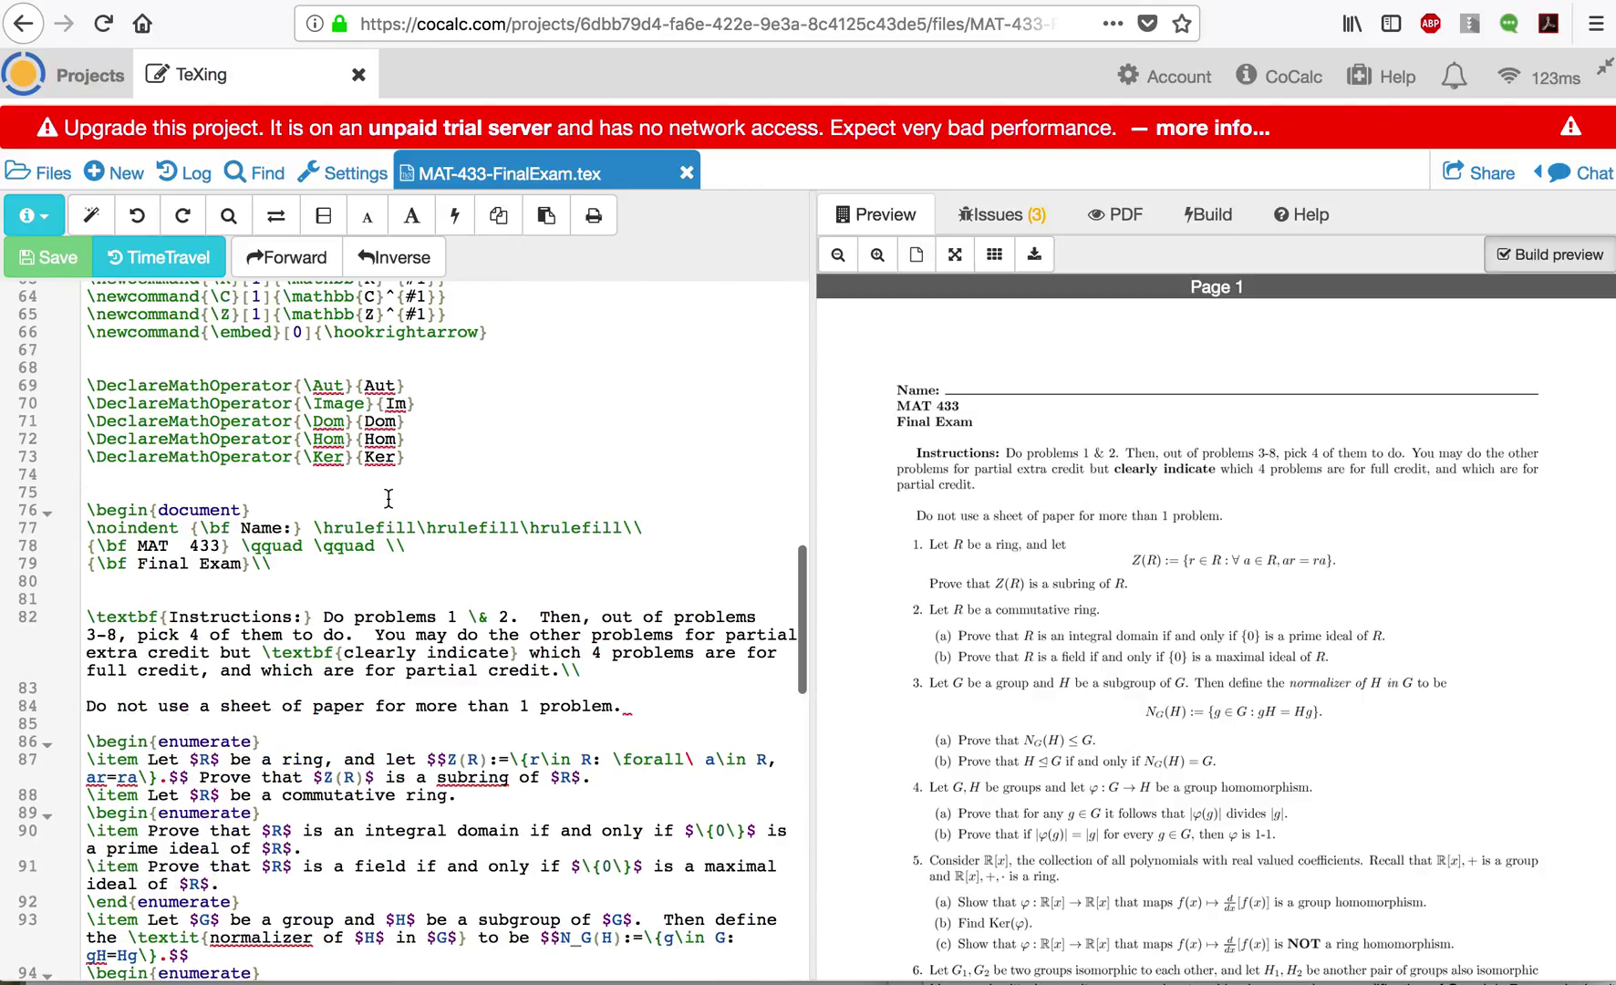
scroll(389, 499, "up", 5)
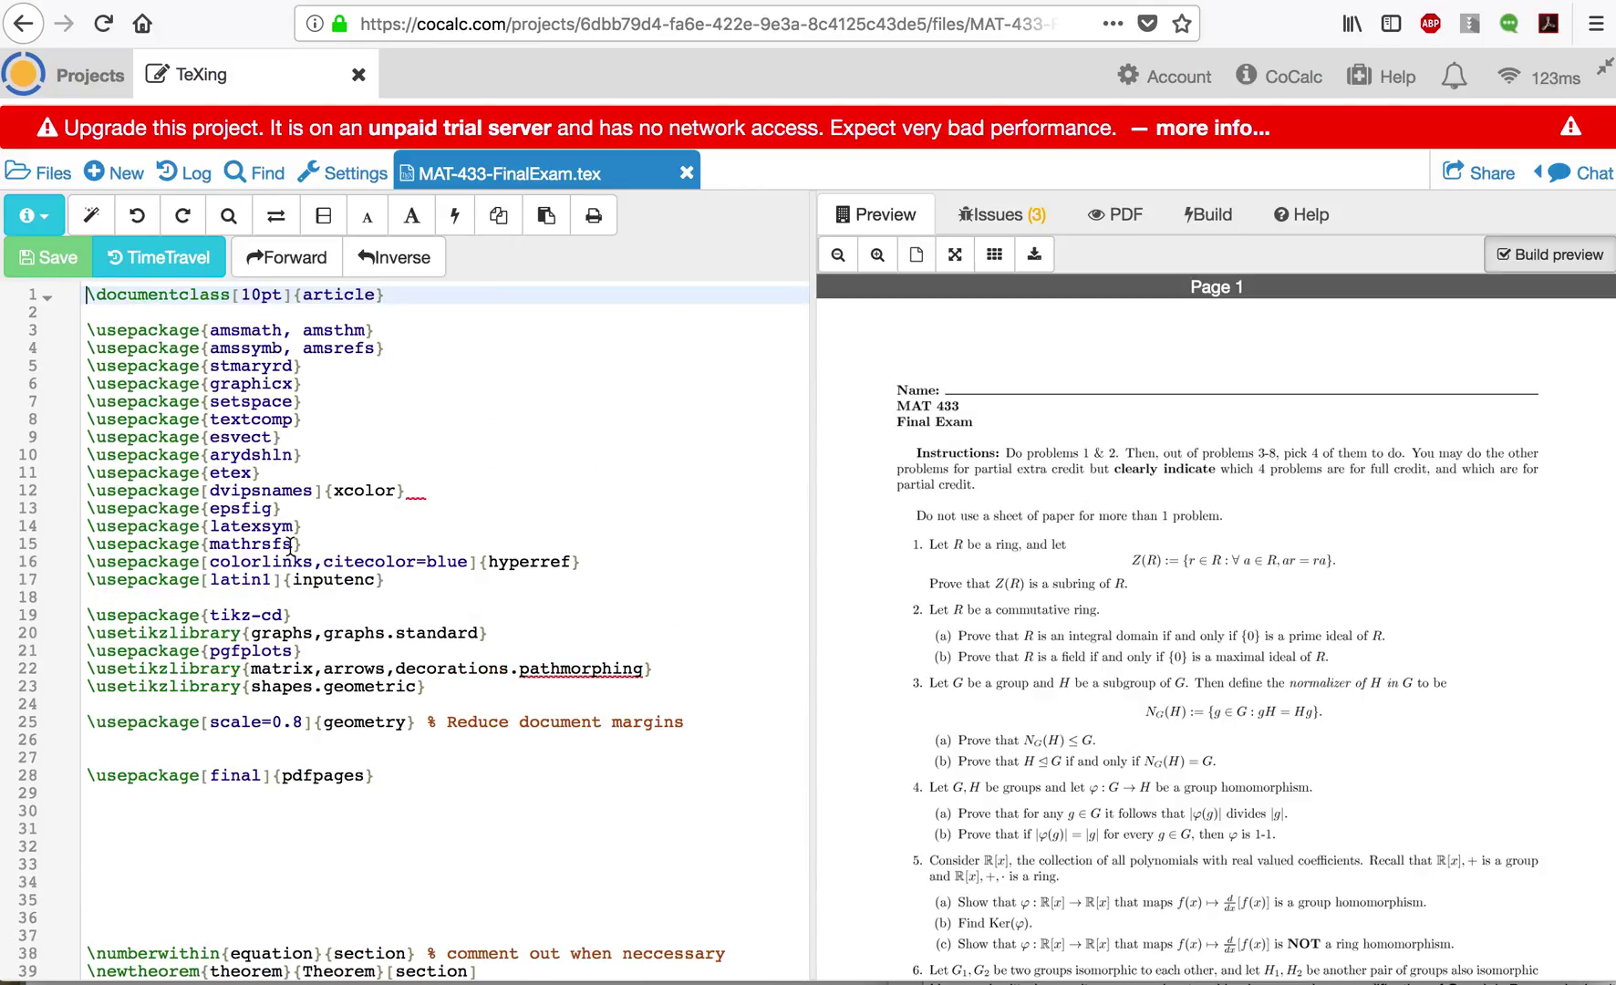
scroll(290, 544, "down", 6)
scroll(290, 544, "down", 10)
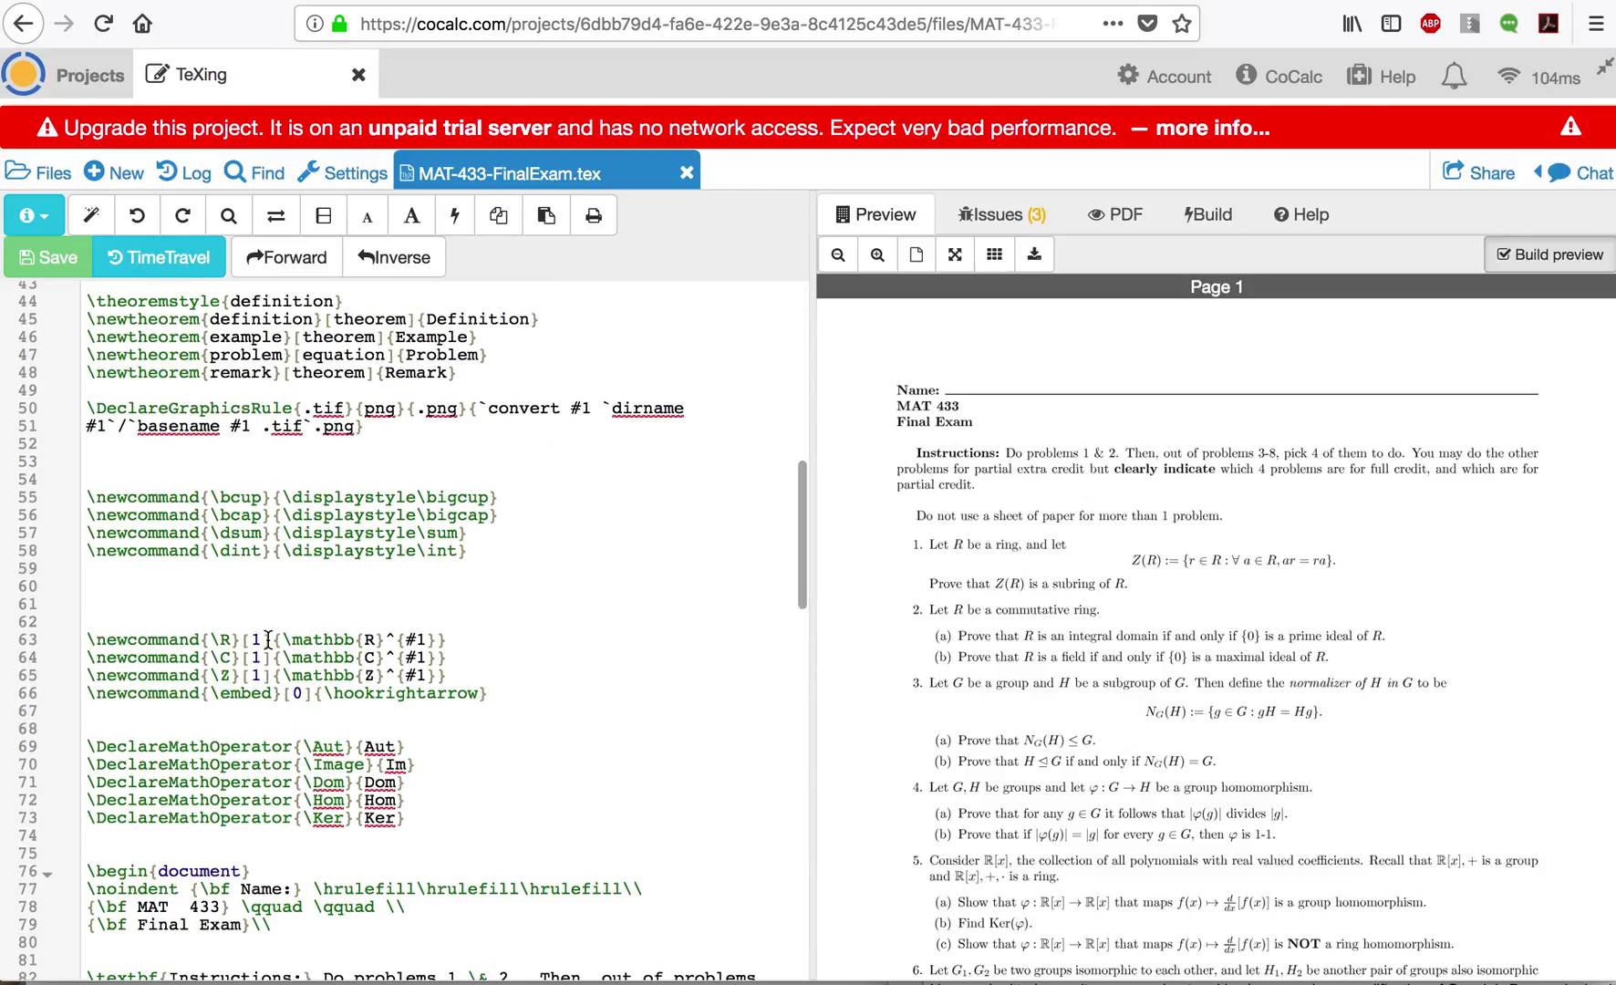
Examine the start of the document environment and the Name, MAT 433 and Final Exam heading lines
left_click(121, 579)
left_click_drag(121, 578, 225, 586)
left_click(230, 604)
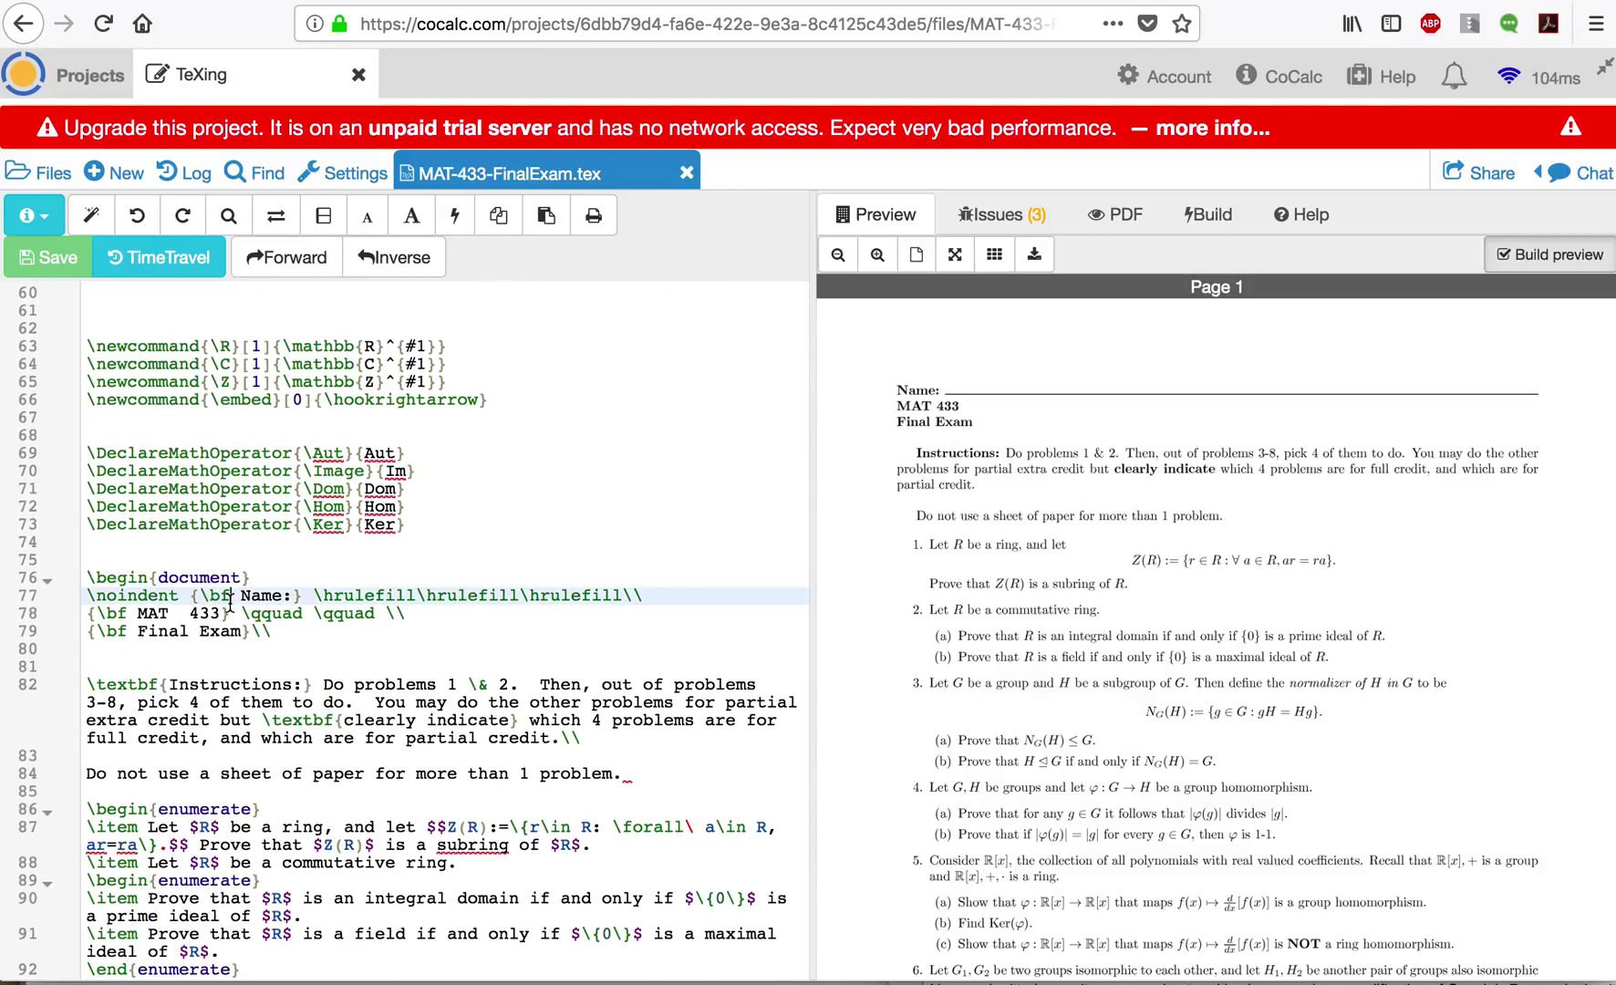
triple_click(224, 600)
left_click(186, 636)
triple_click(185, 635)
left_click_drag(185, 636, 160, 603)
left_click(110, 615)
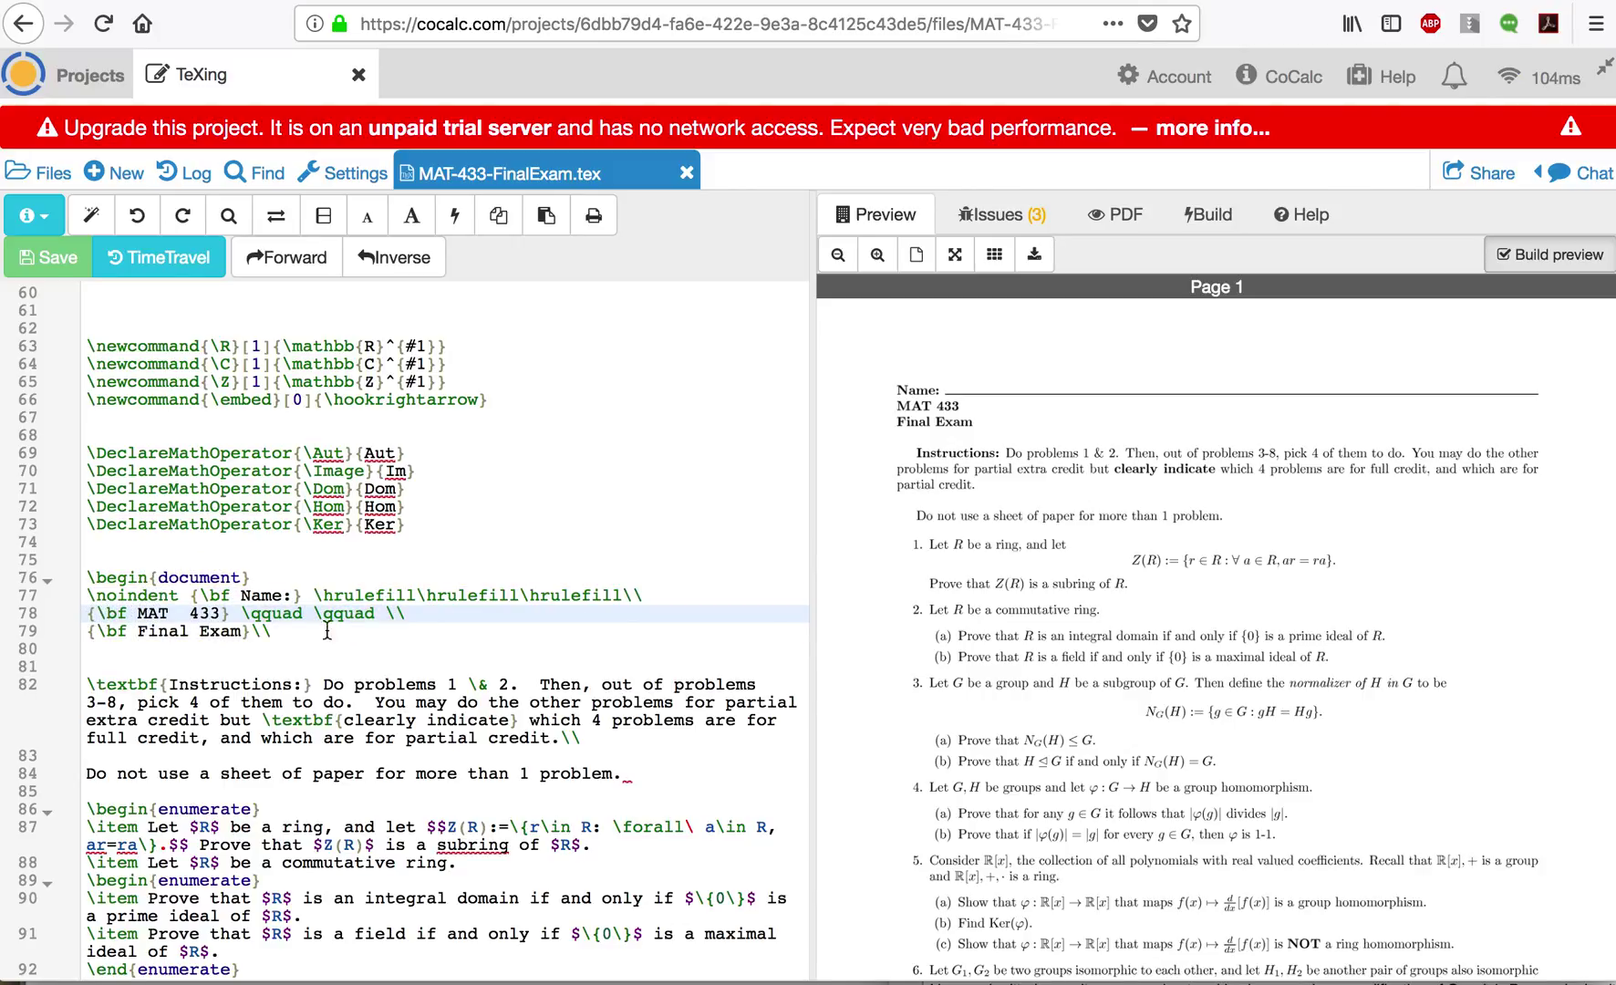
Read the exam's enumerated problems in the source down to the last item, and review the same problems in the preview
scroll(202, 740, "down", 4)
left_click(202, 740)
scroll(201, 741, "down", 7)
scroll(202, 740, "down", 6)
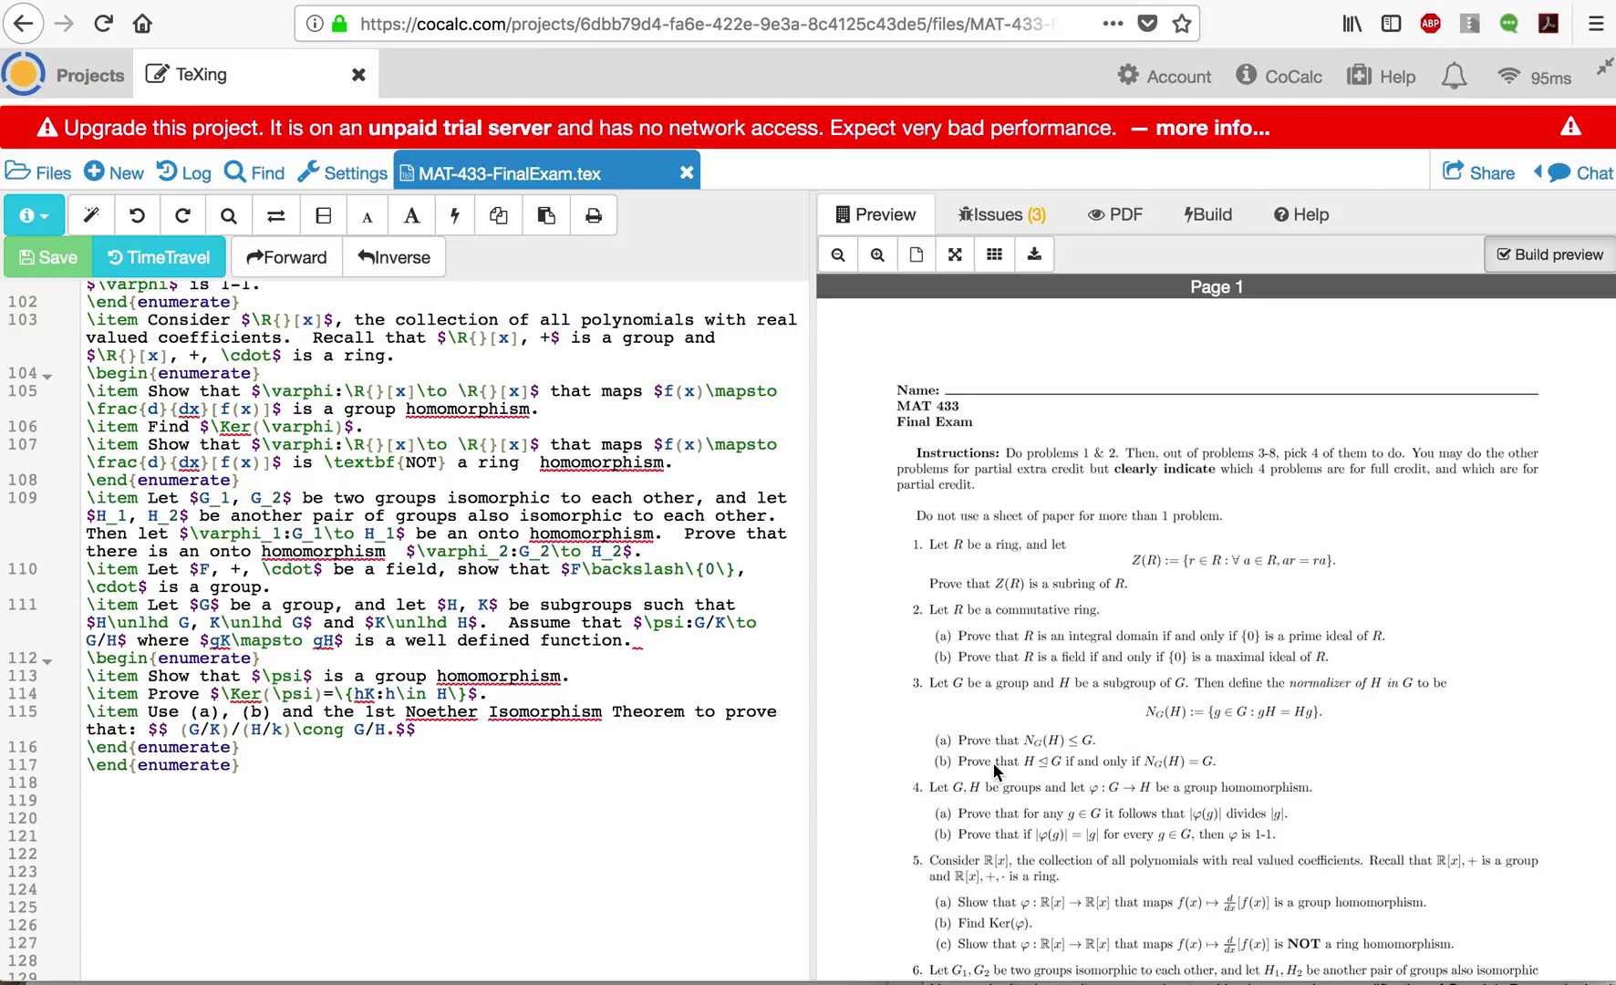
scroll(994, 763, "down", 3)
scroll(912, 748, "up", 1)
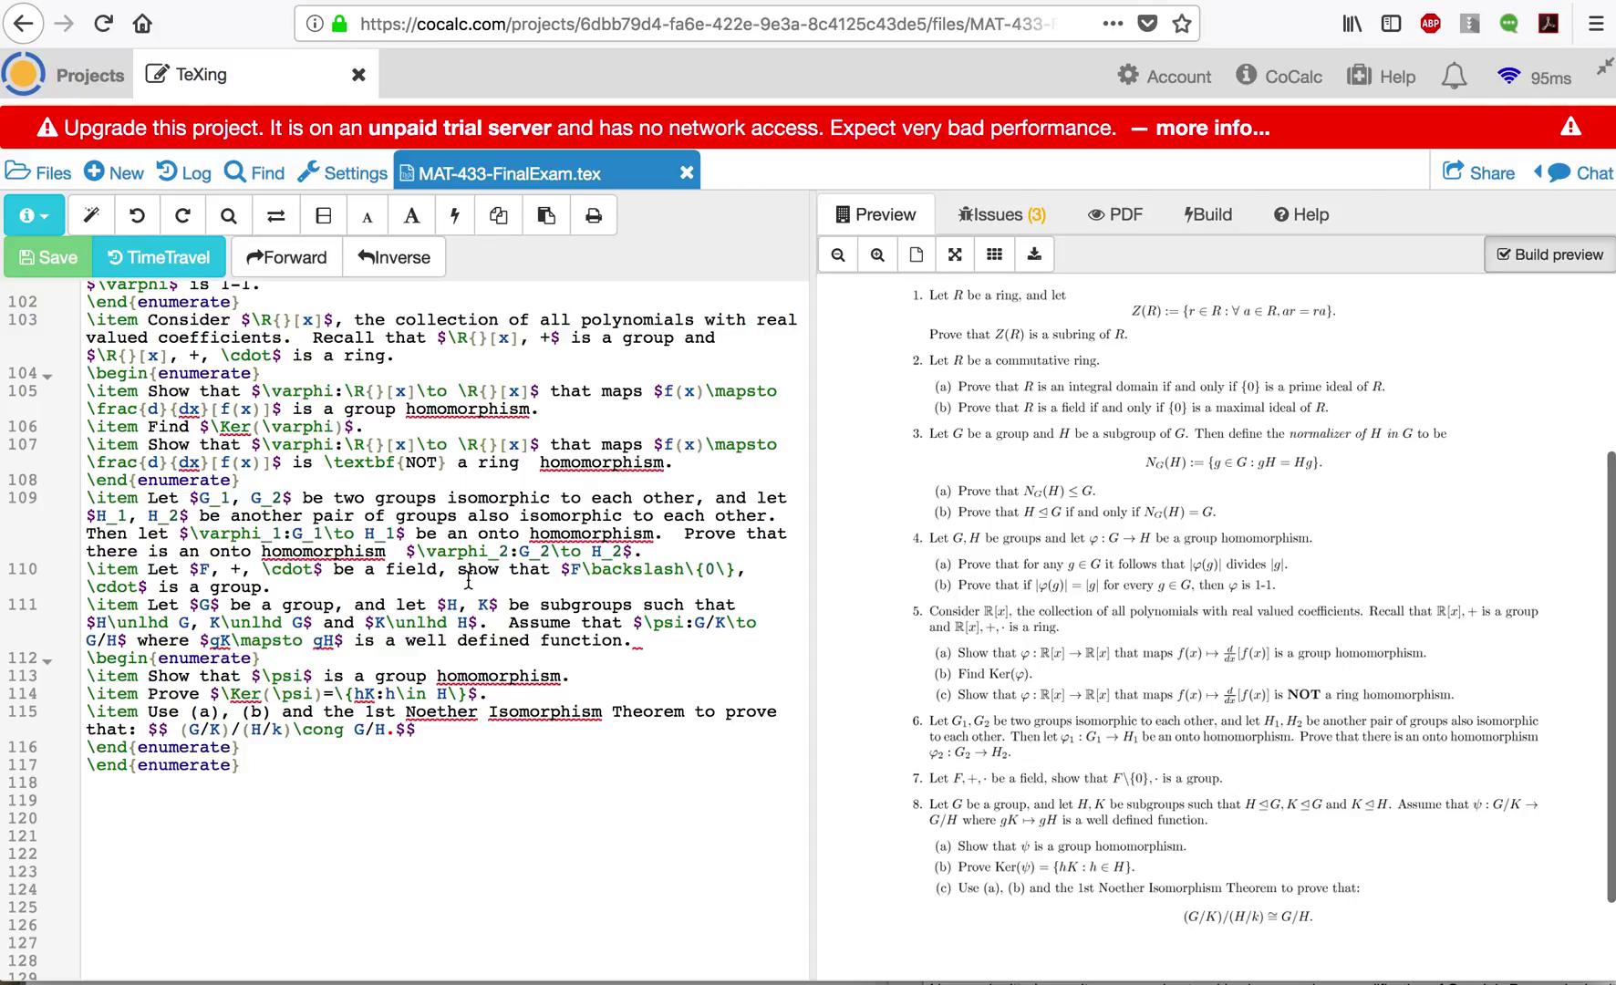
Compare the source sentence about the isomorphic groups G_1 and G_2 with problem 6 in the preview
left_click_drag(147, 498, 705, 499)
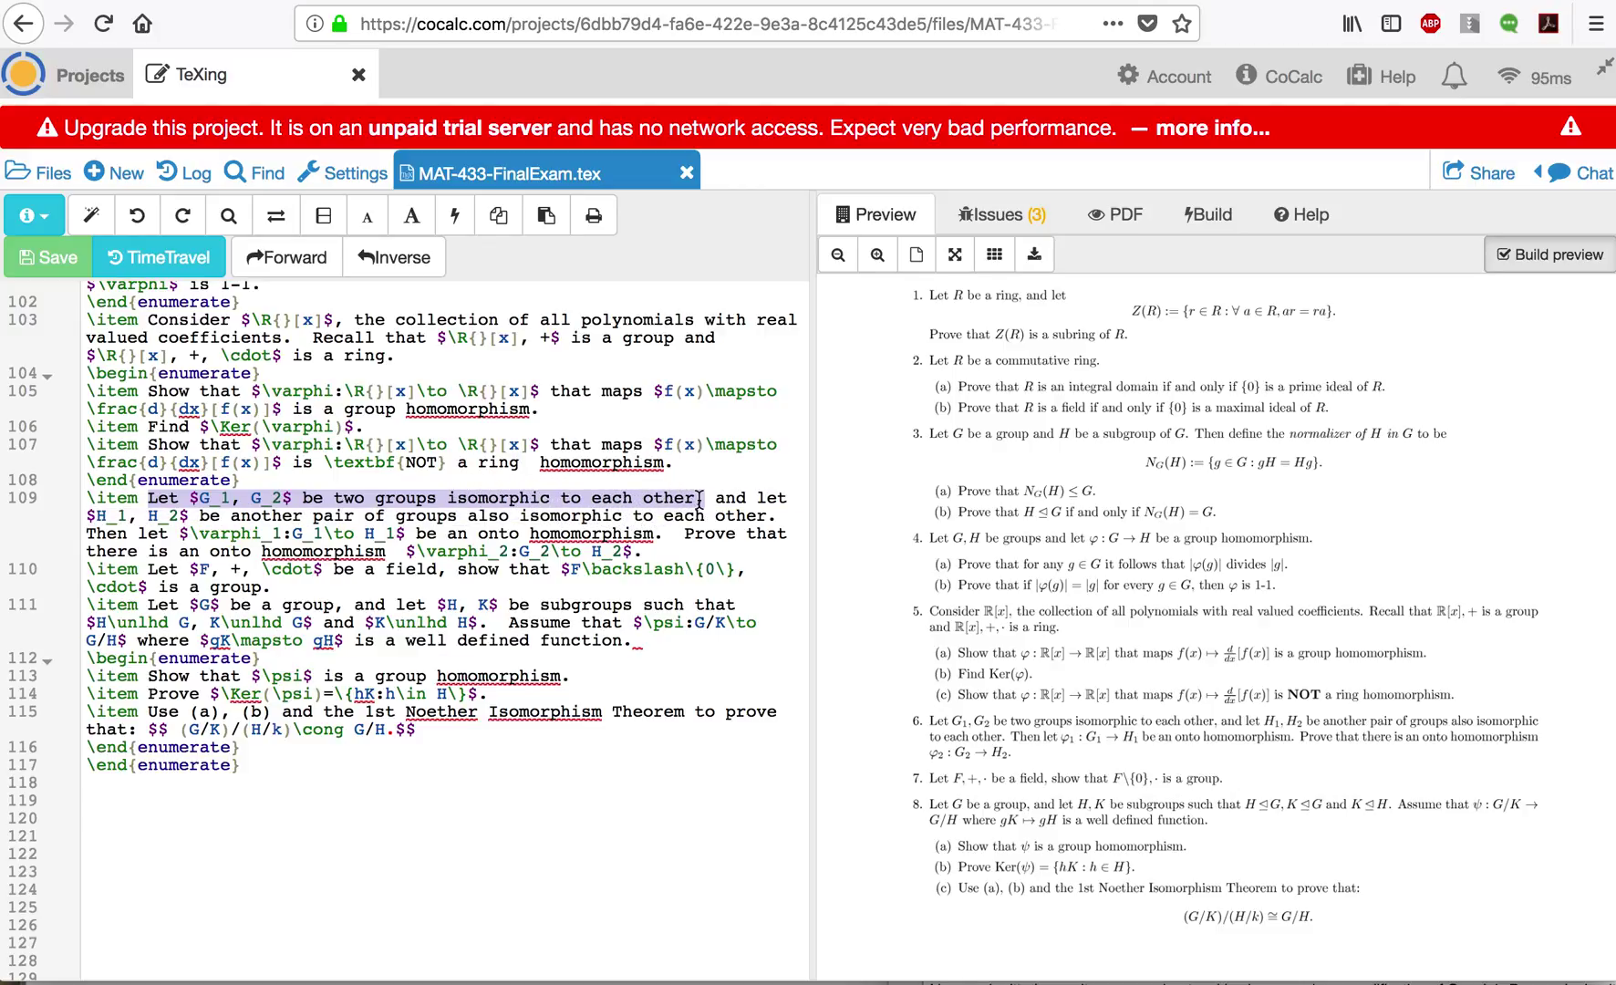
left_click(974, 761)
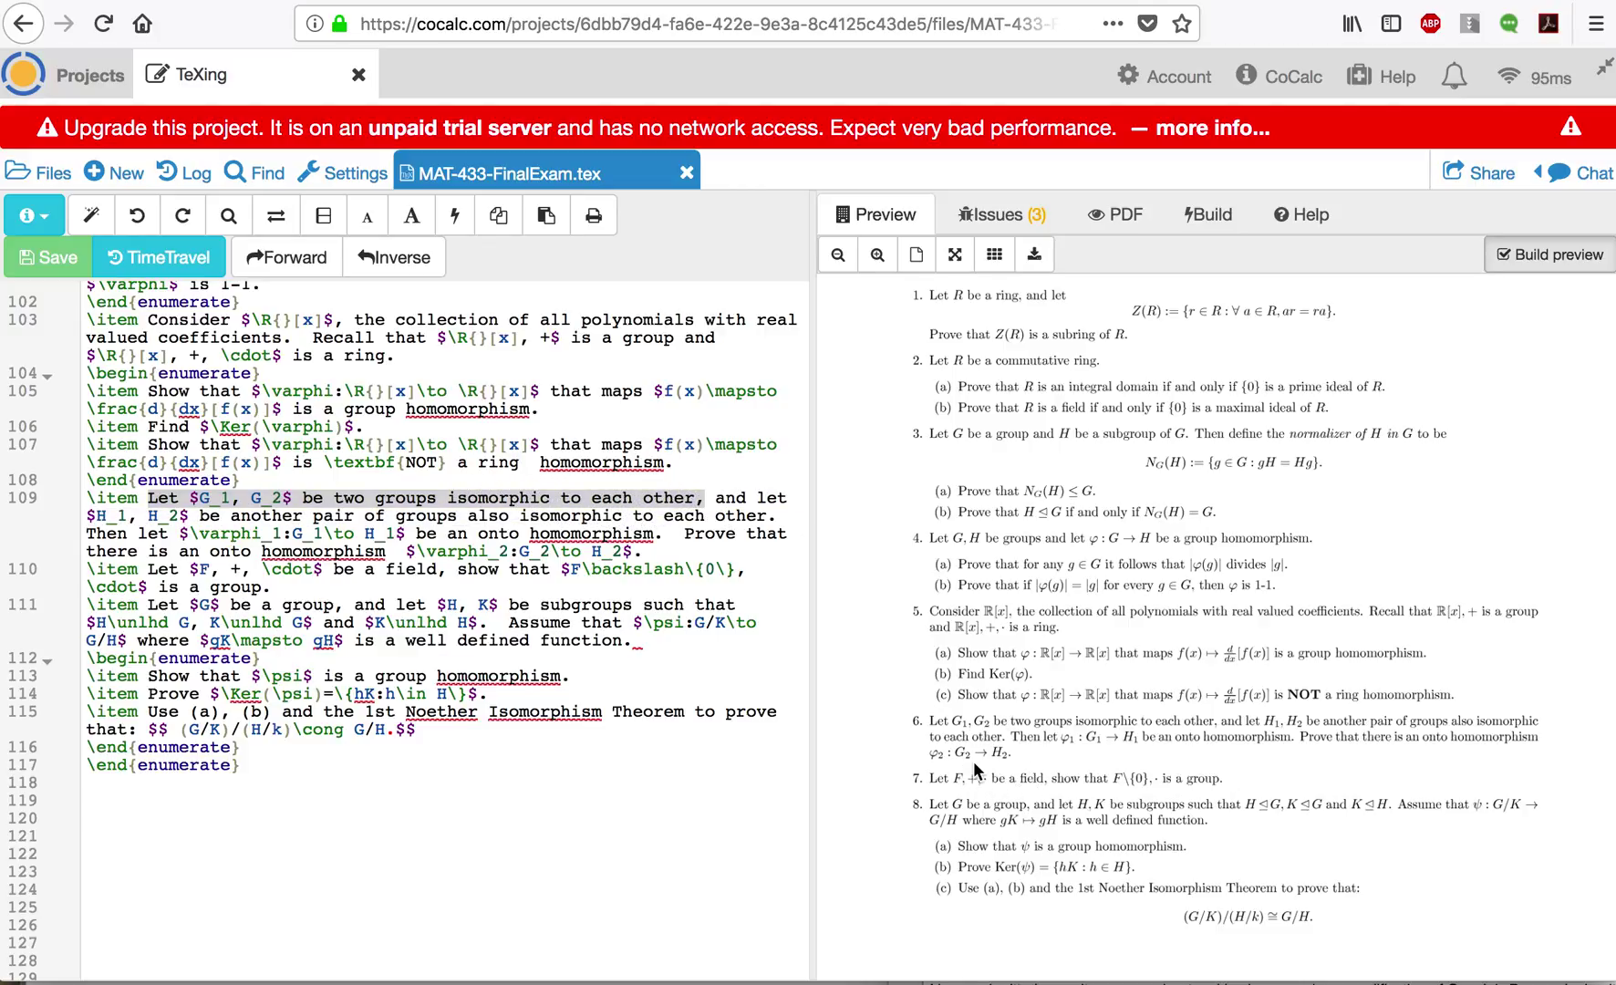
left_click(936, 722)
left_click_drag(937, 722, 939, 714)
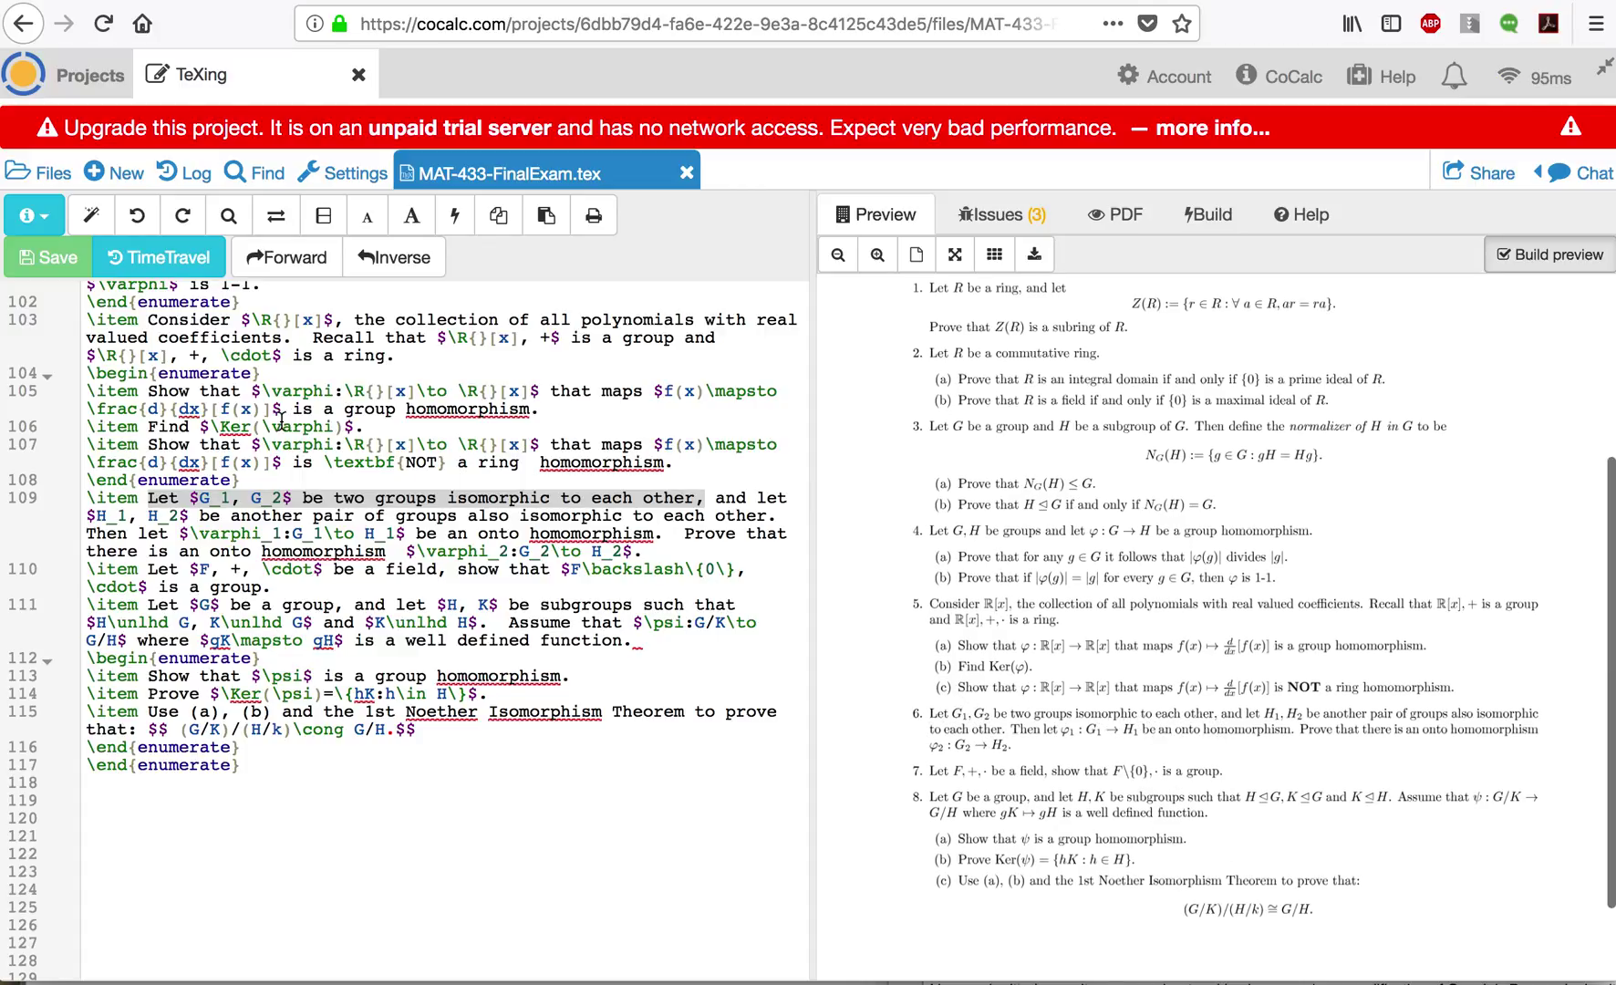
Copy the entire source of MAT-433-FinalExam.tex, from \end{document} up to \documentclass, and close the file
scroll(281, 422, "up", 8)
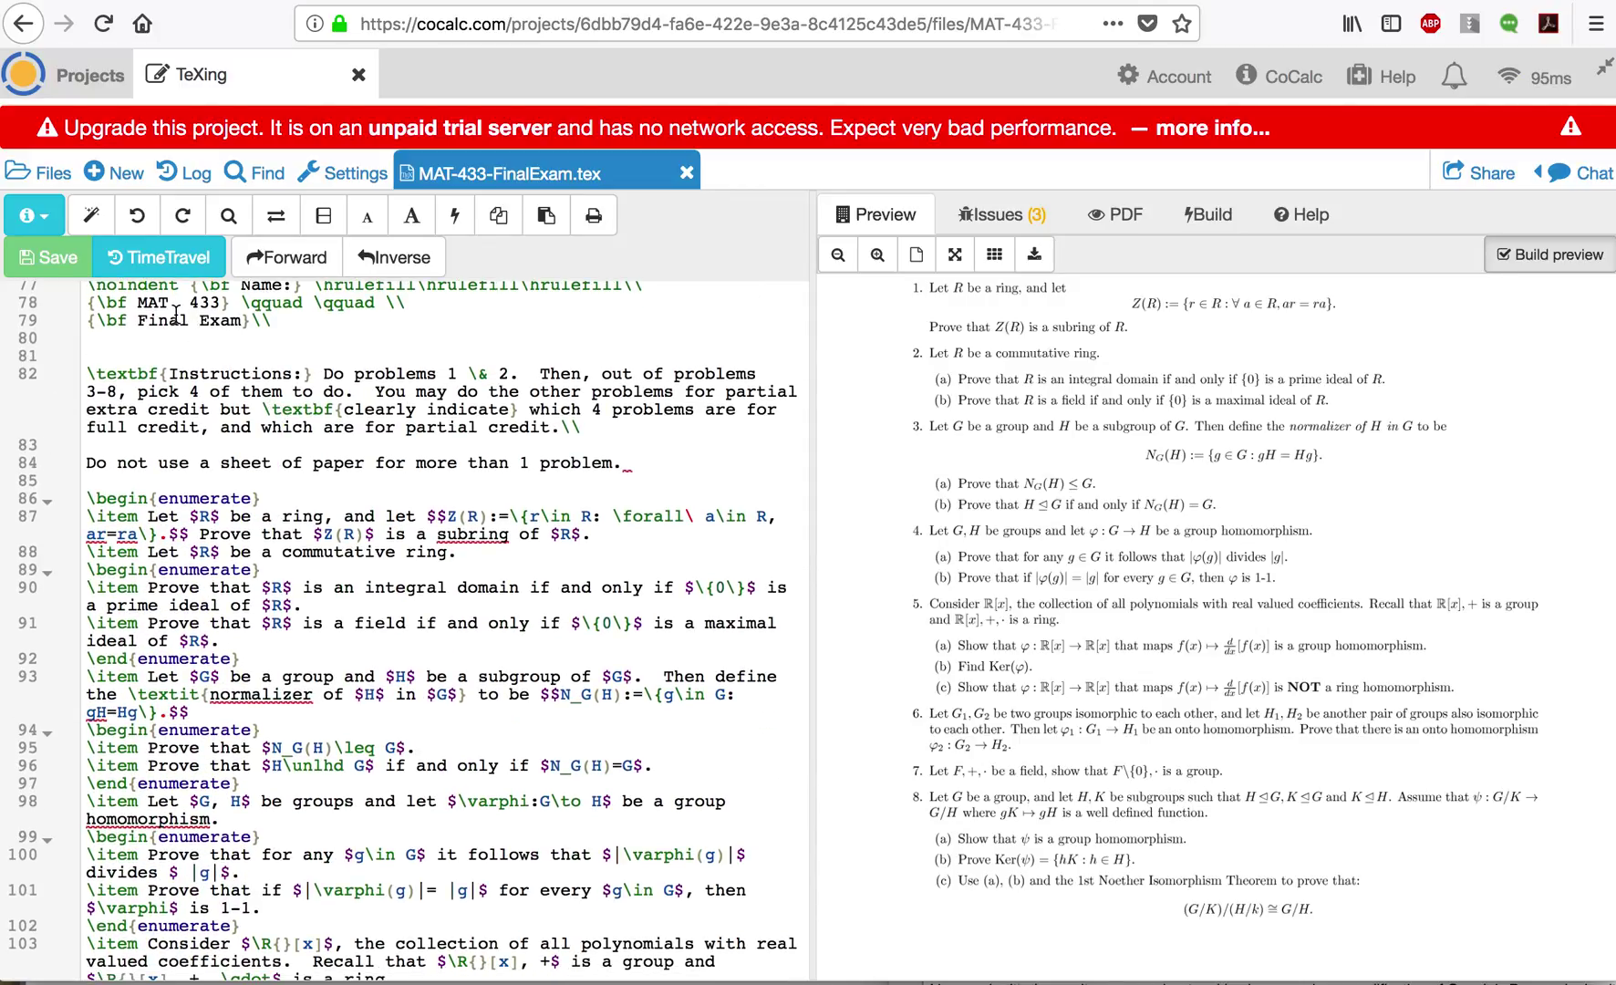
scroll(175, 312, "down", 10)
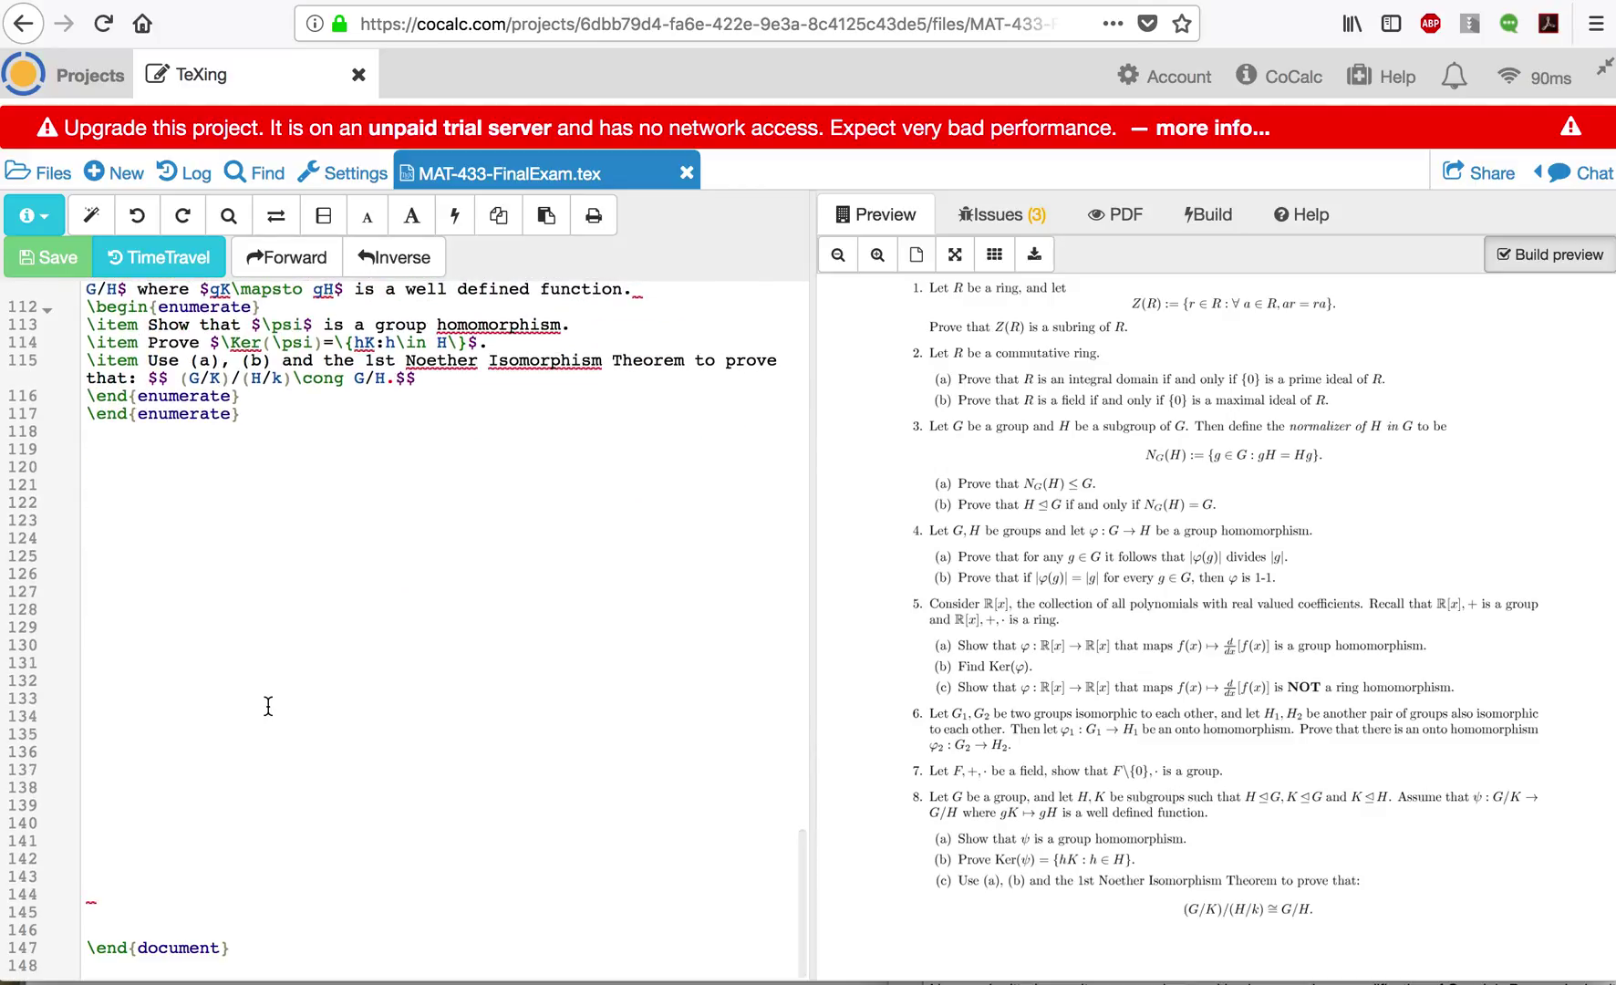
left_click_drag(261, 950, 75, 292)
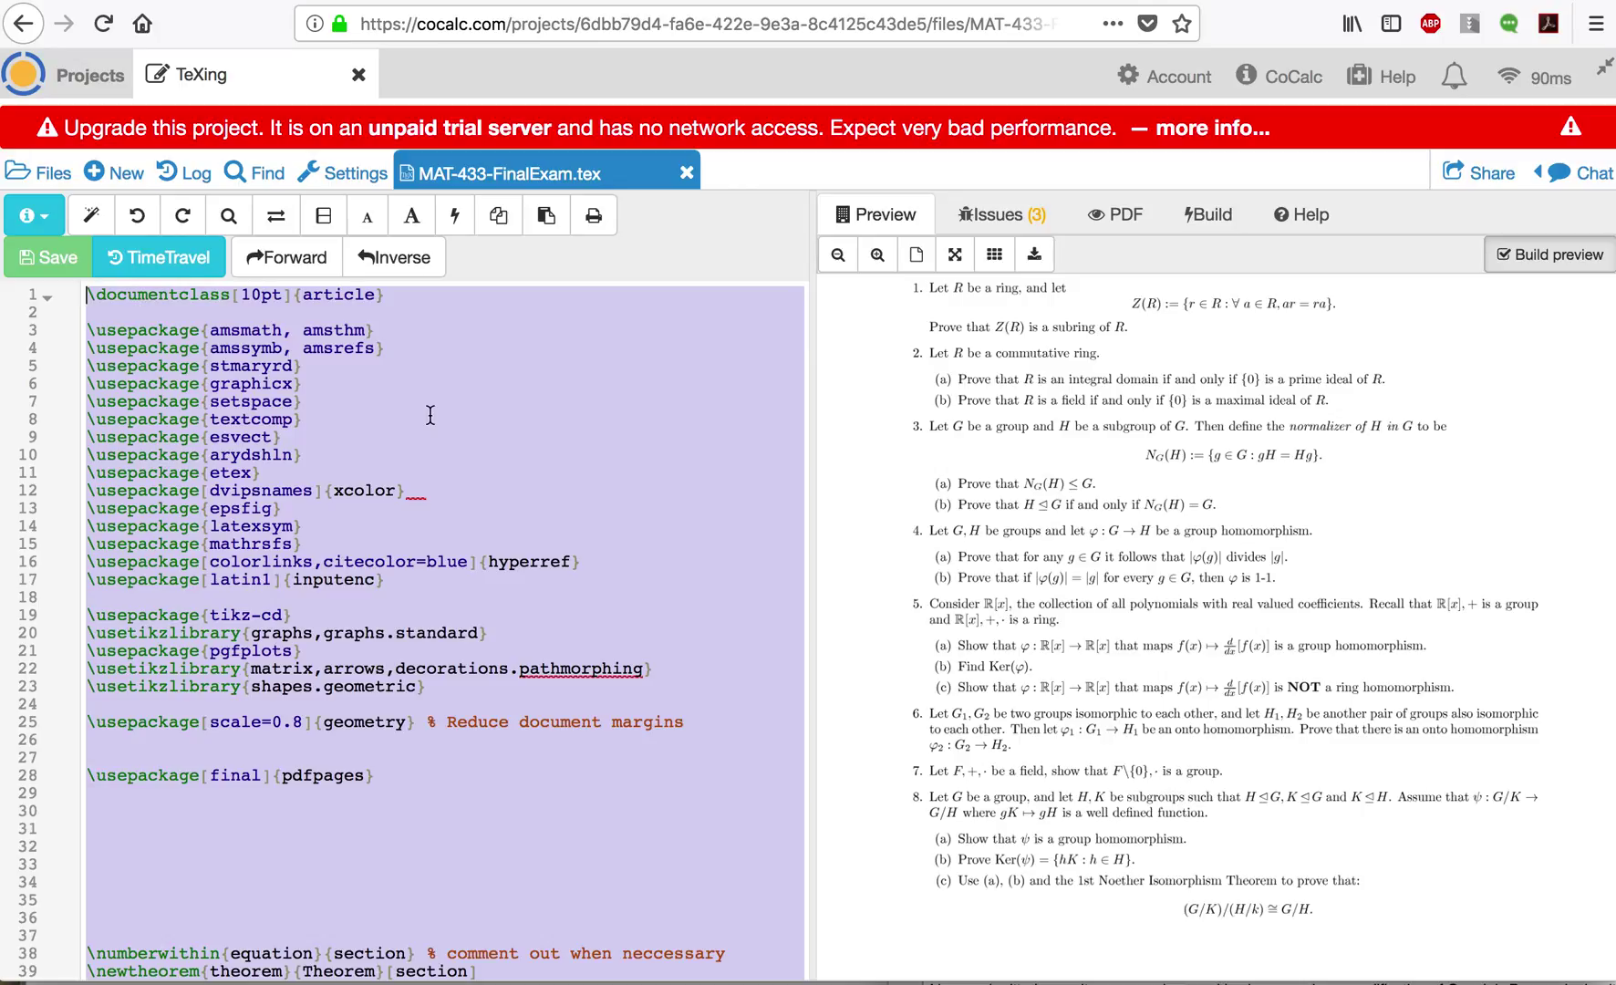
left_click(687, 175)
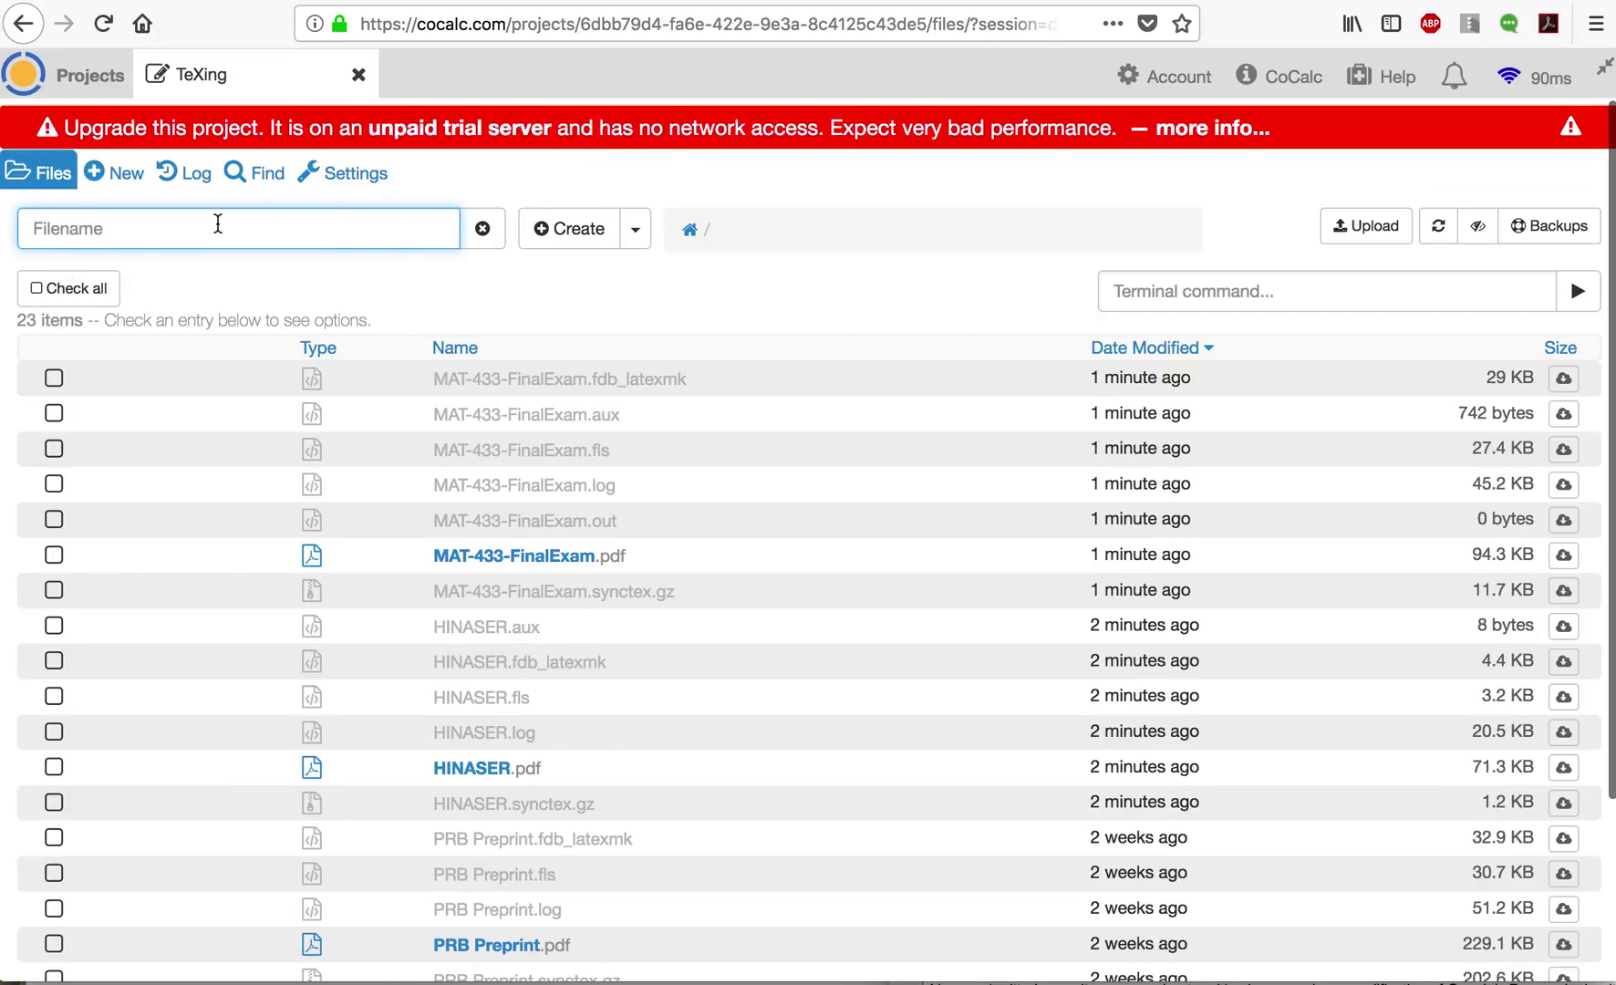
Create a new LaTeX file named newtextemplate in the project
type("new")
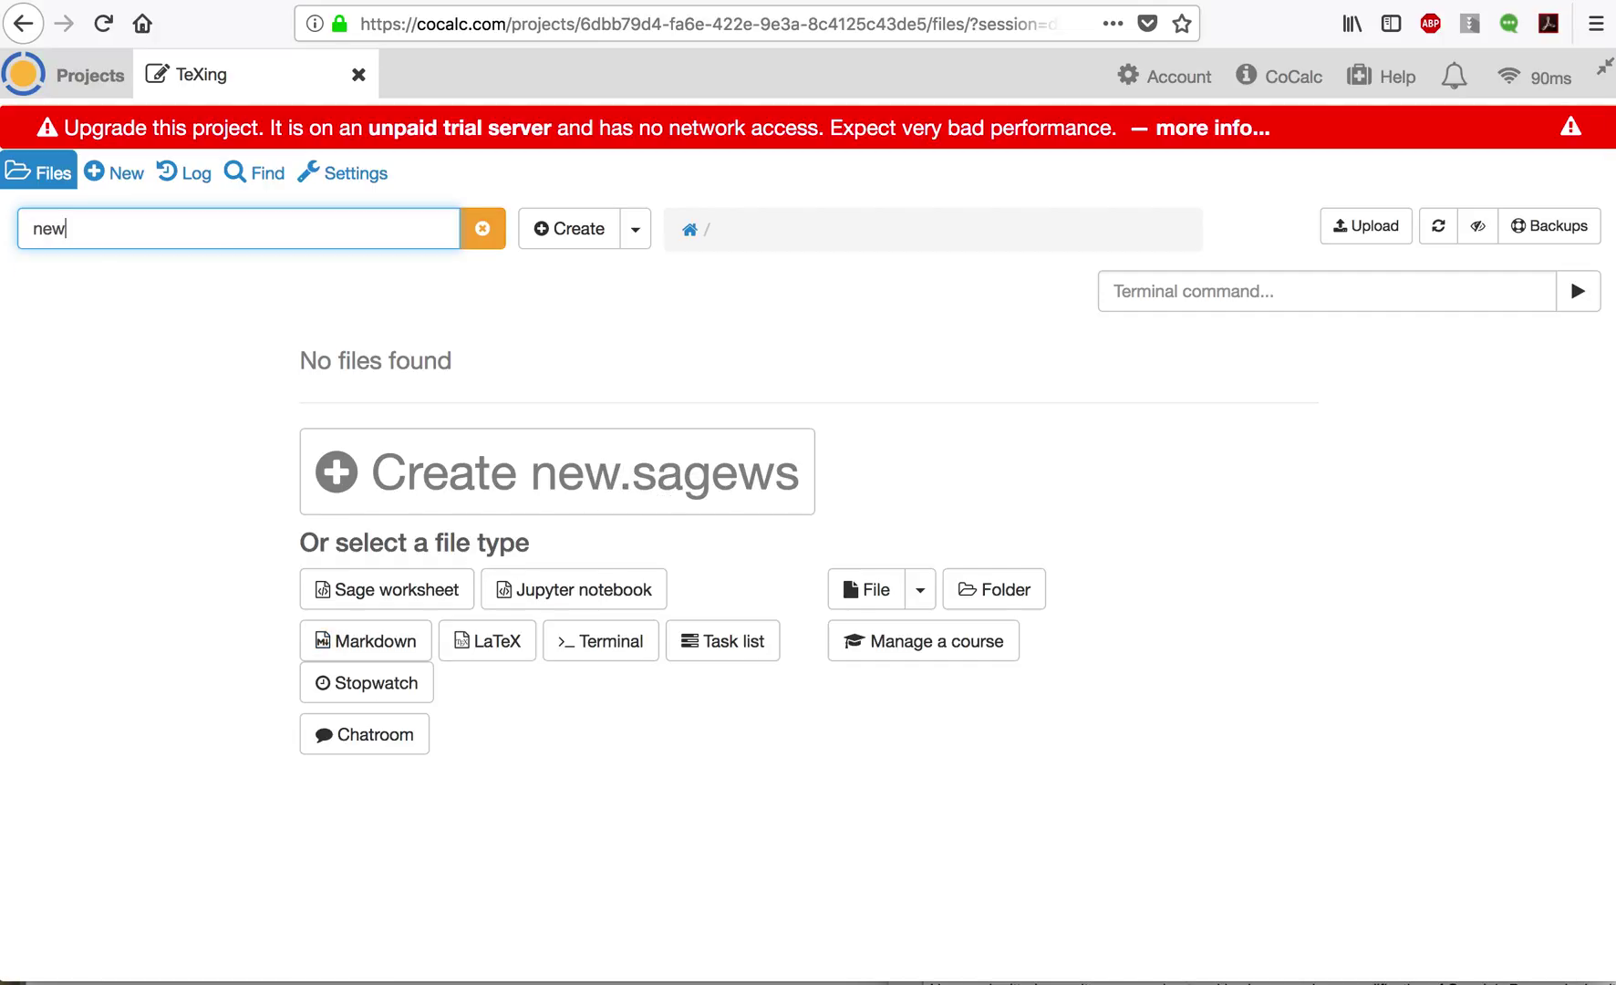
type("text")
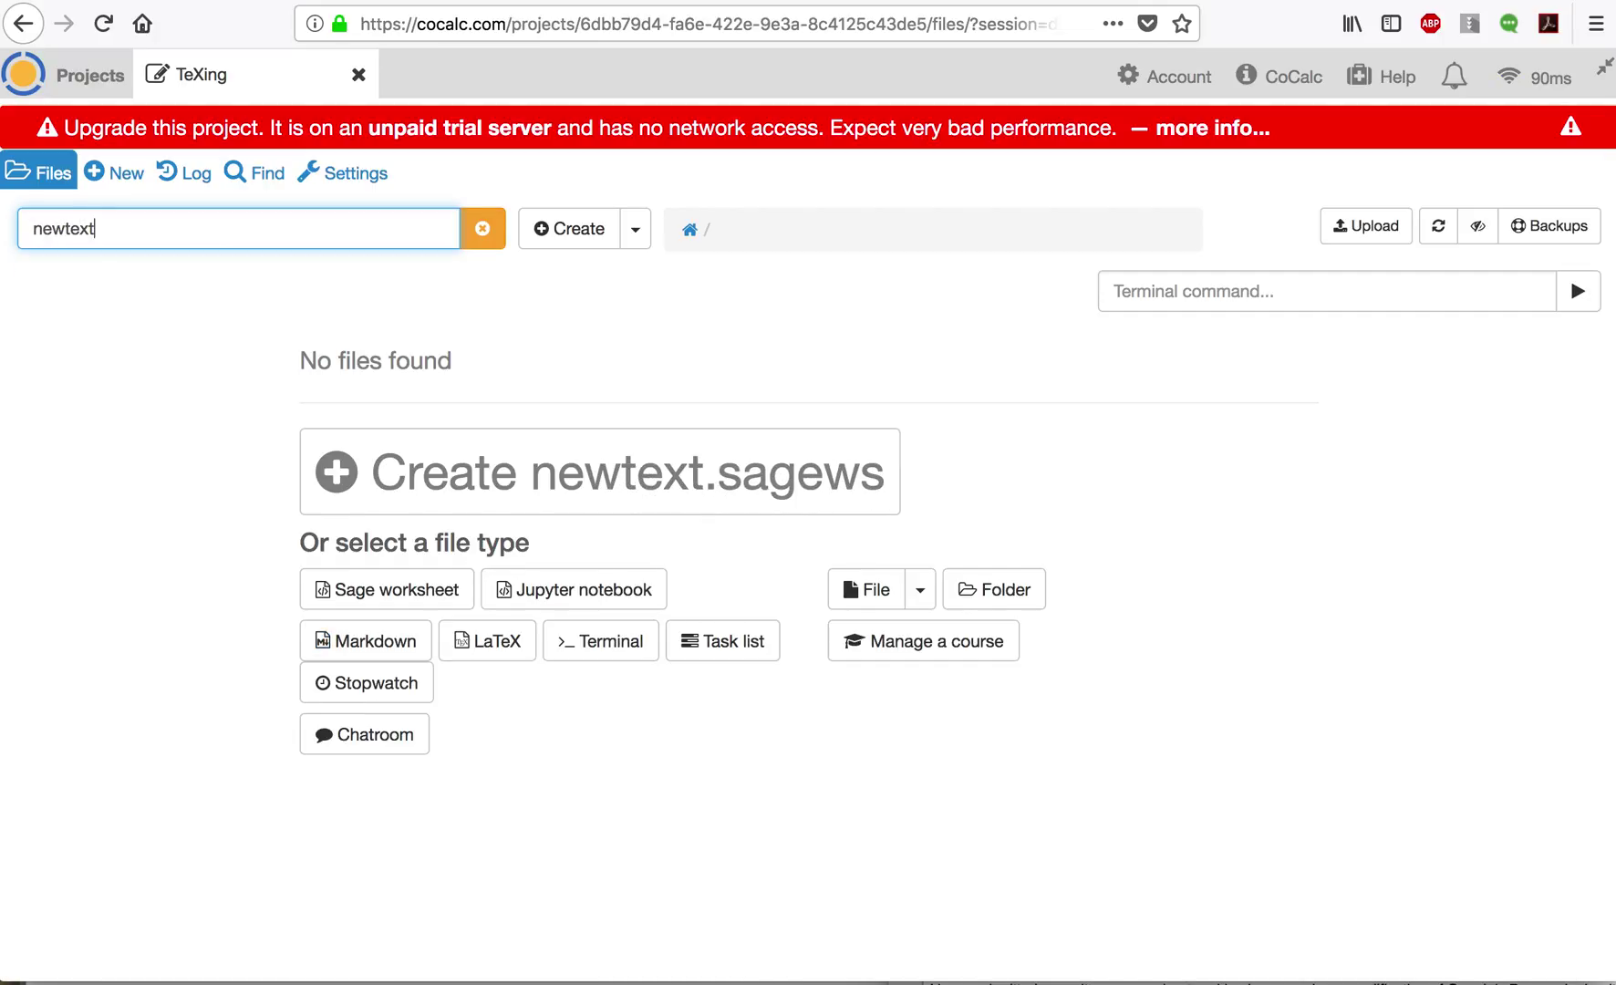
type("emplate")
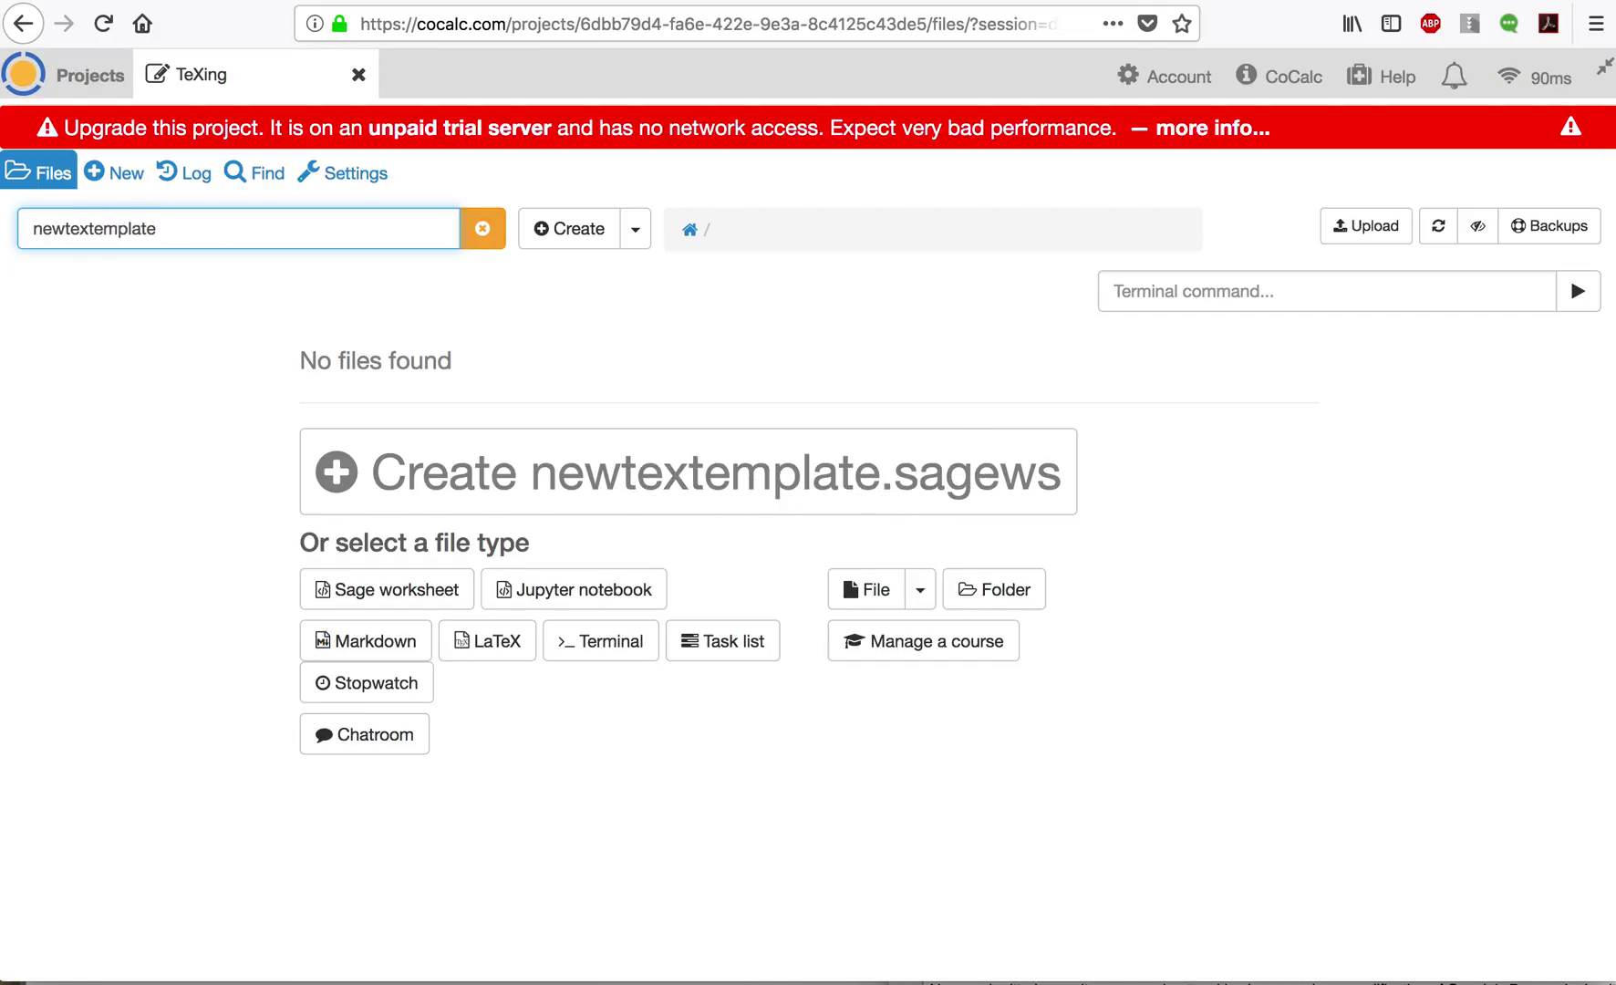
left_click(501, 646)
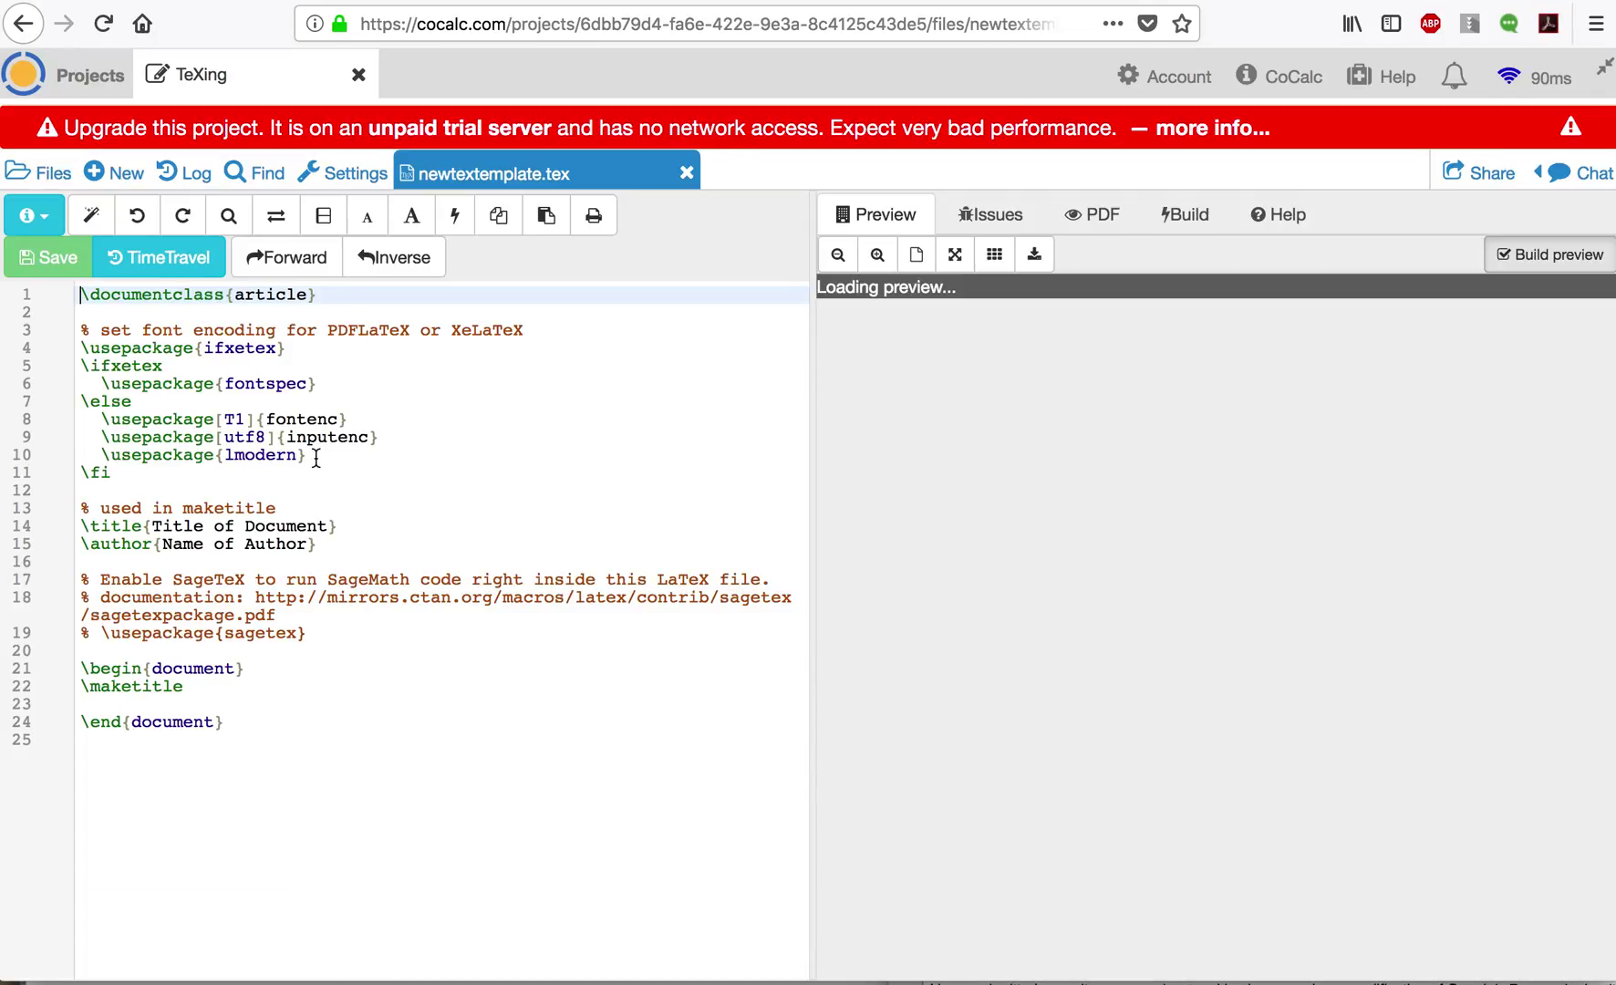
Replace all the default content of newtextemplate.tex with the copied exam source and check the pasted problems
left_click_drag(288, 741, 48, 194)
key("BackSpace")
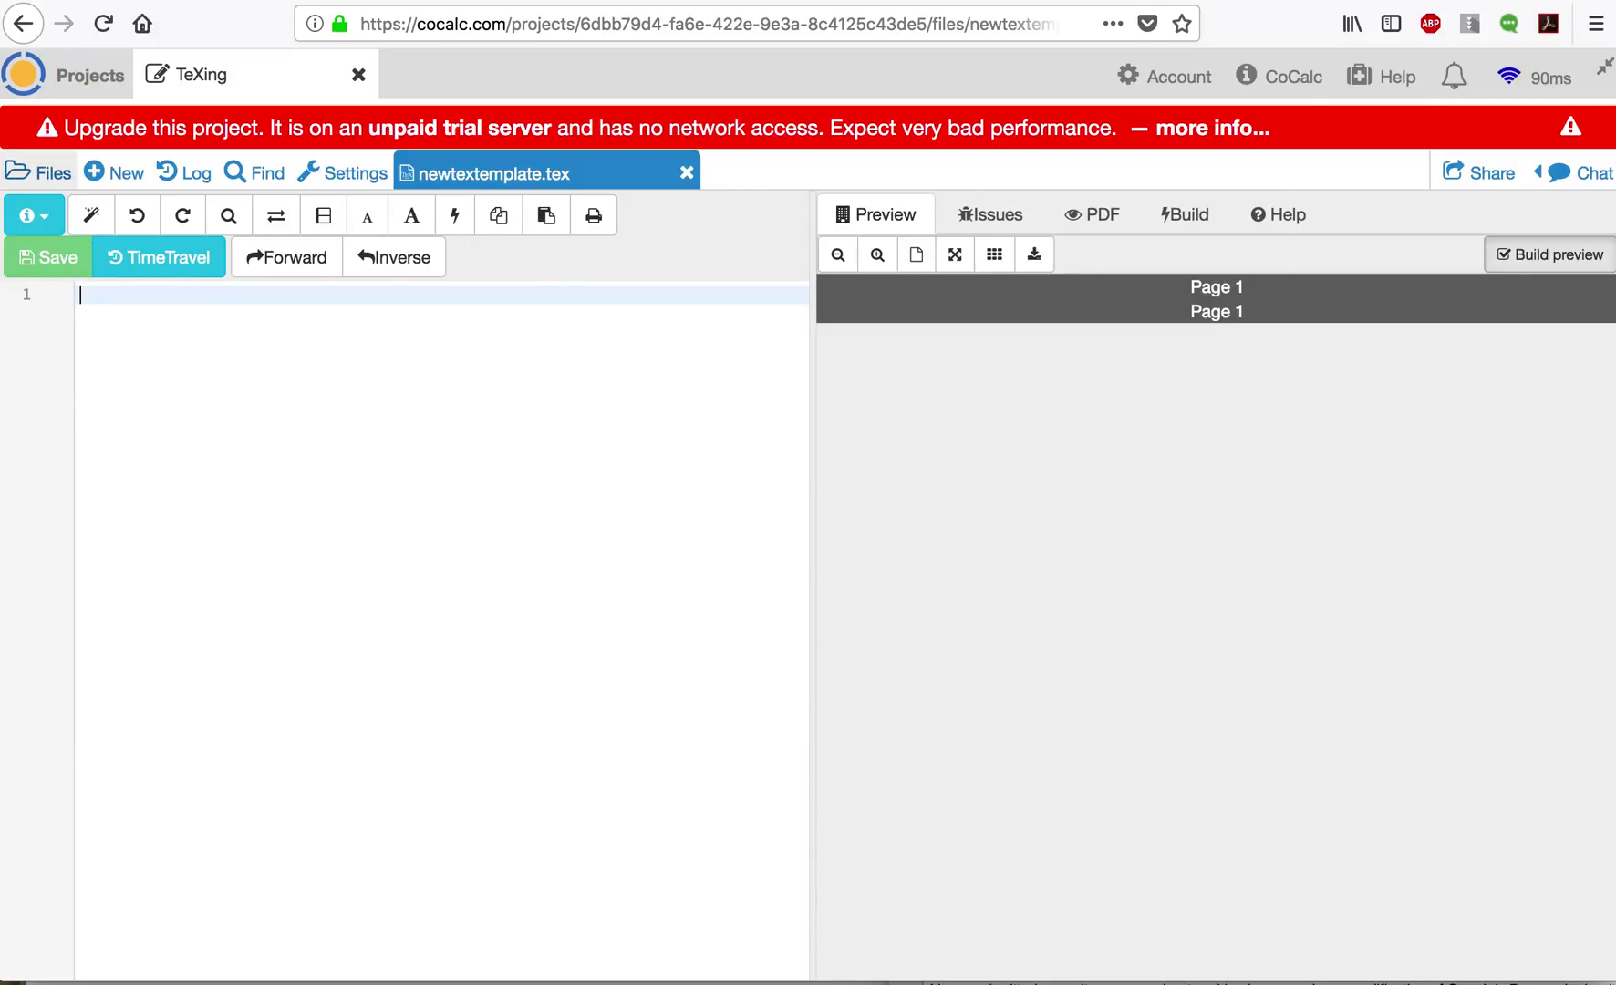
key("ctrl+v")
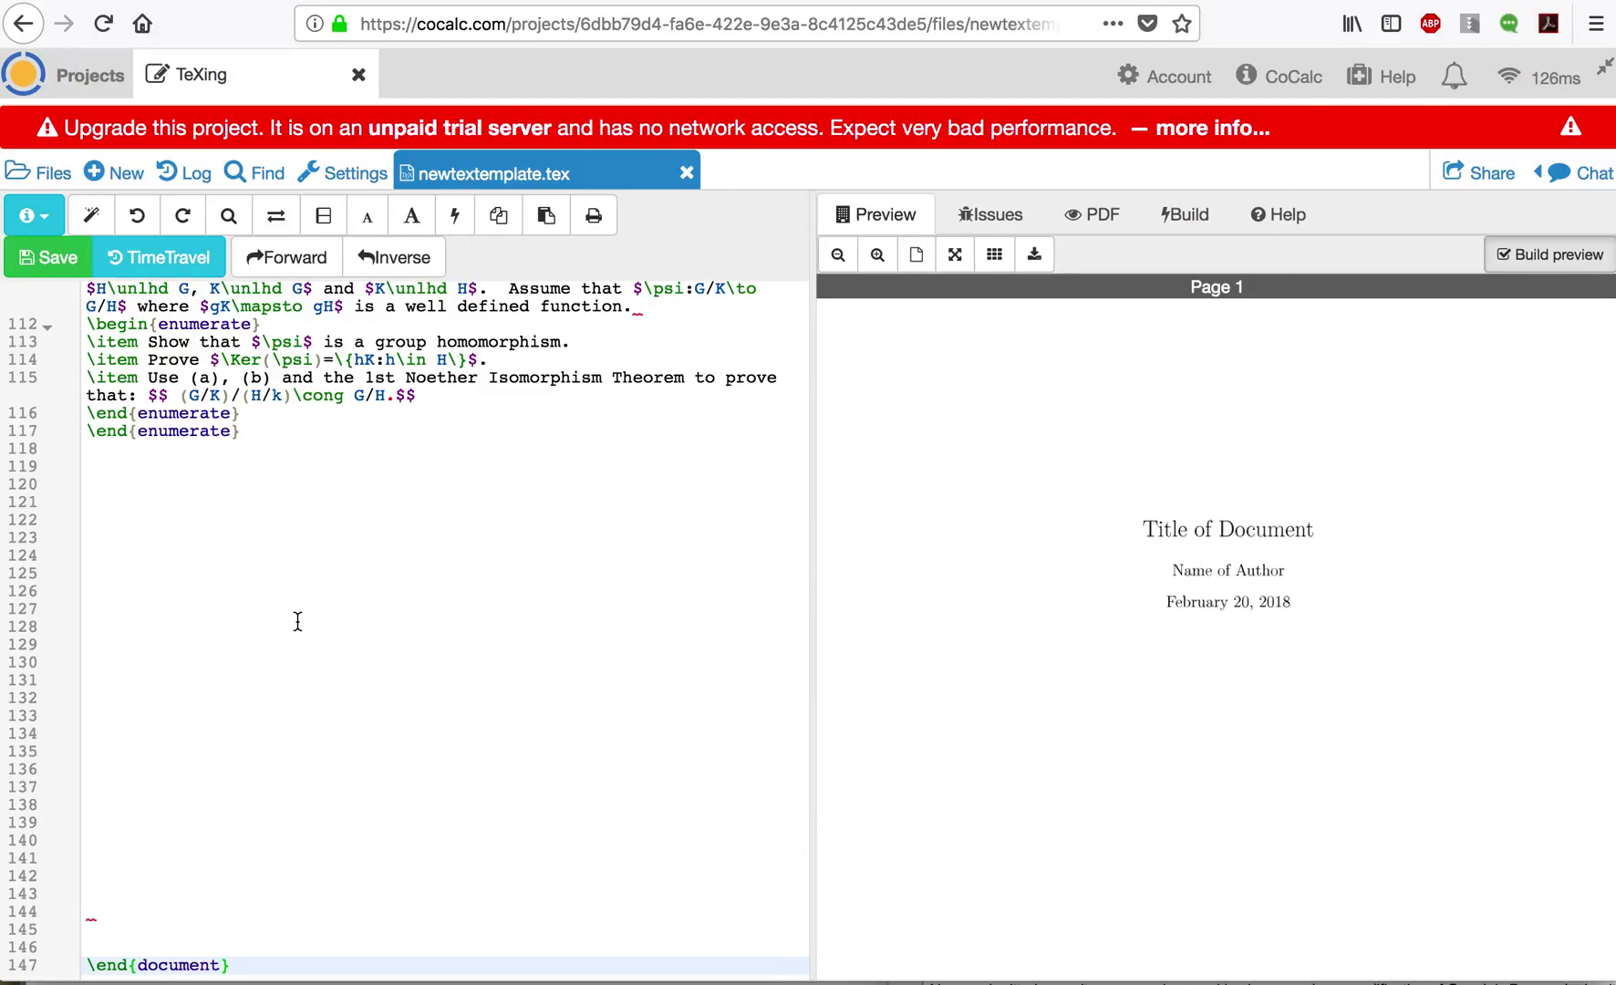
scroll(297, 621, "up", 5)
scroll(297, 620, "up", 1)
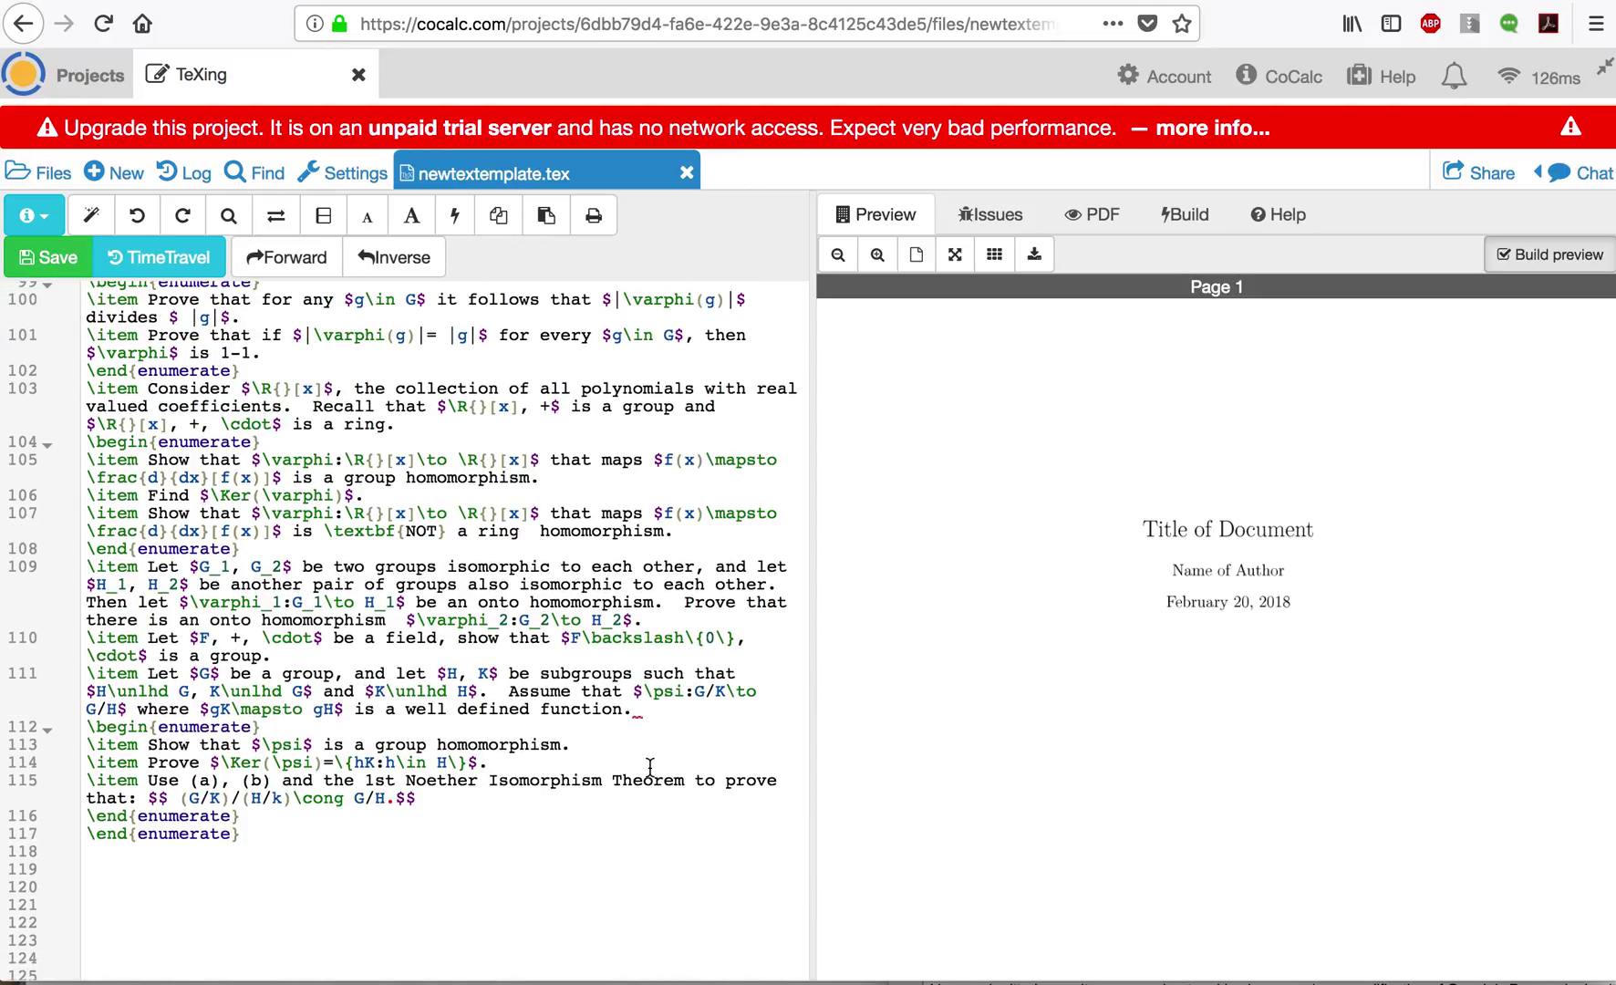
Save newtextemplate.tex with the pasted exam source and check the rebuilt exam in the preview
left_click(41, 259)
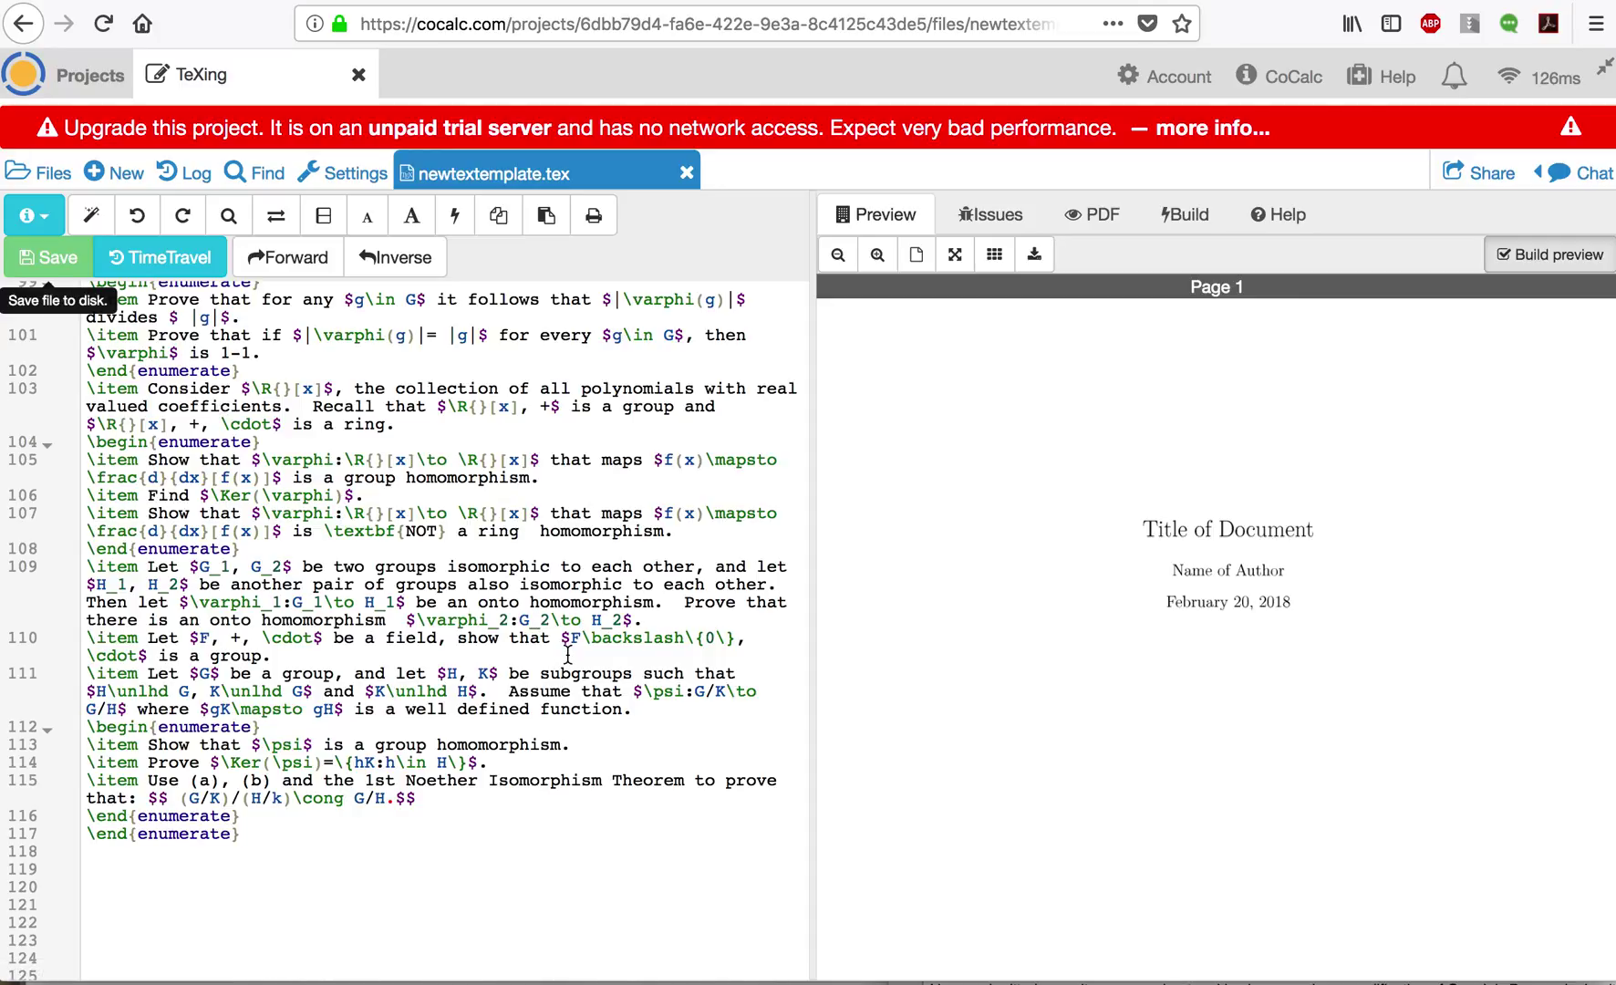
left_click(501, 639)
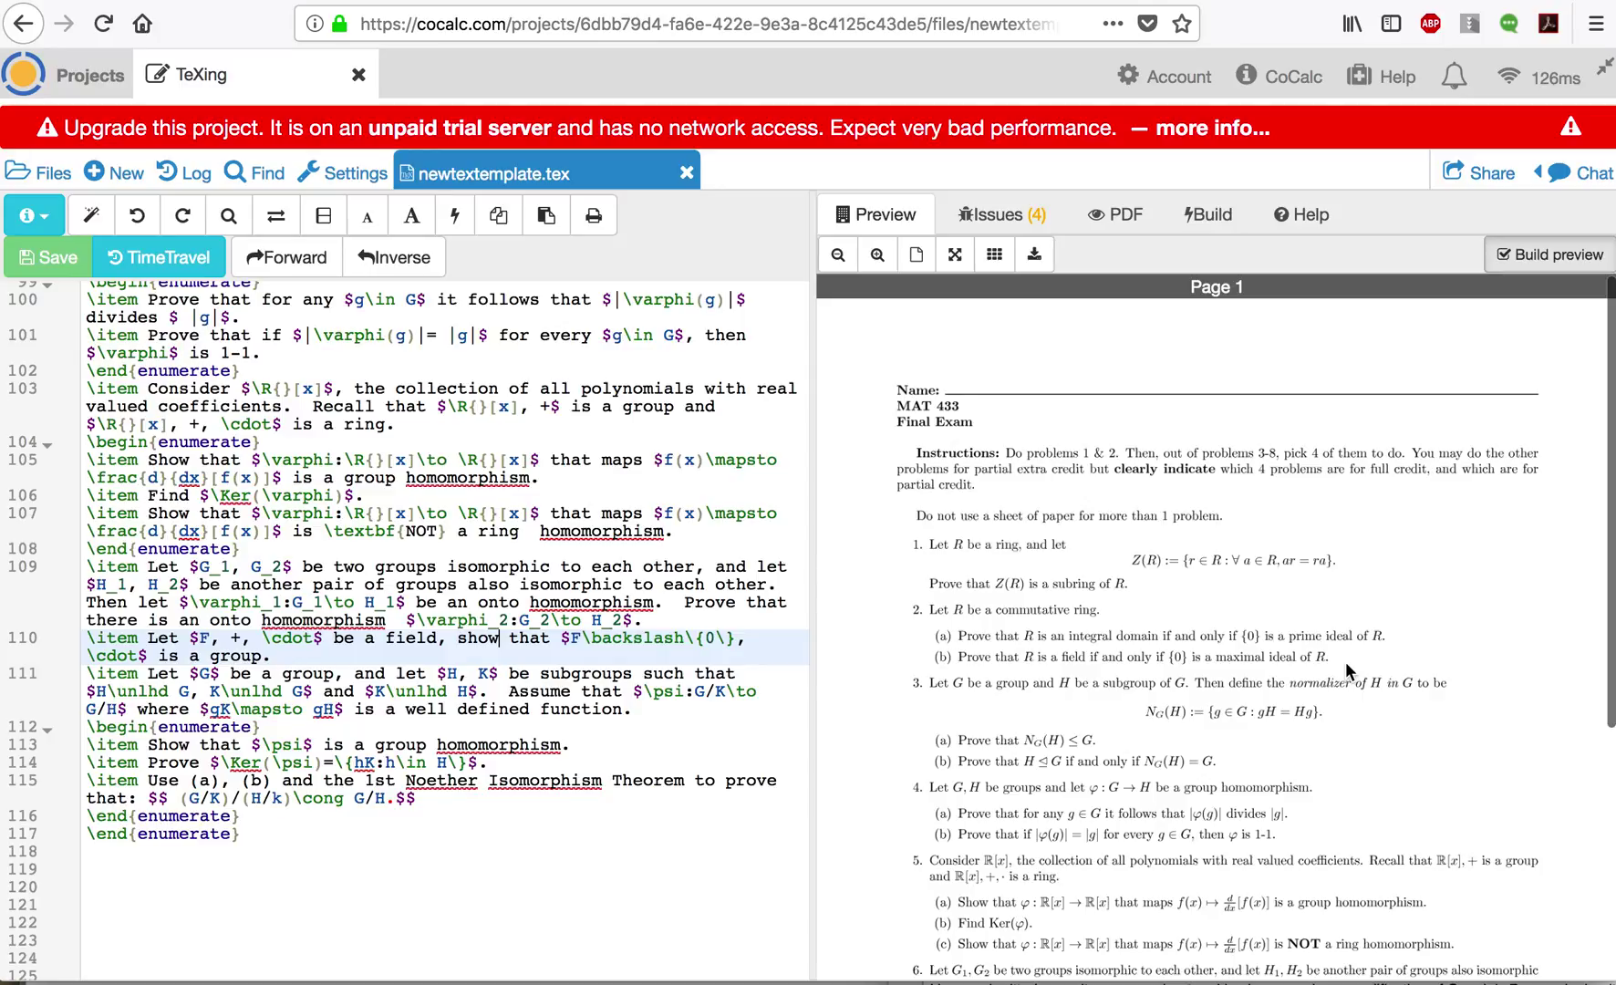
scroll(1344, 661, "down", 5)
Delete the whole exam body between \begin{document} and \end{document}, keeping the preamble, and save the file
left_click(223, 870)
scroll(219, 857, "up", 15)
scroll(205, 808, "down", 8)
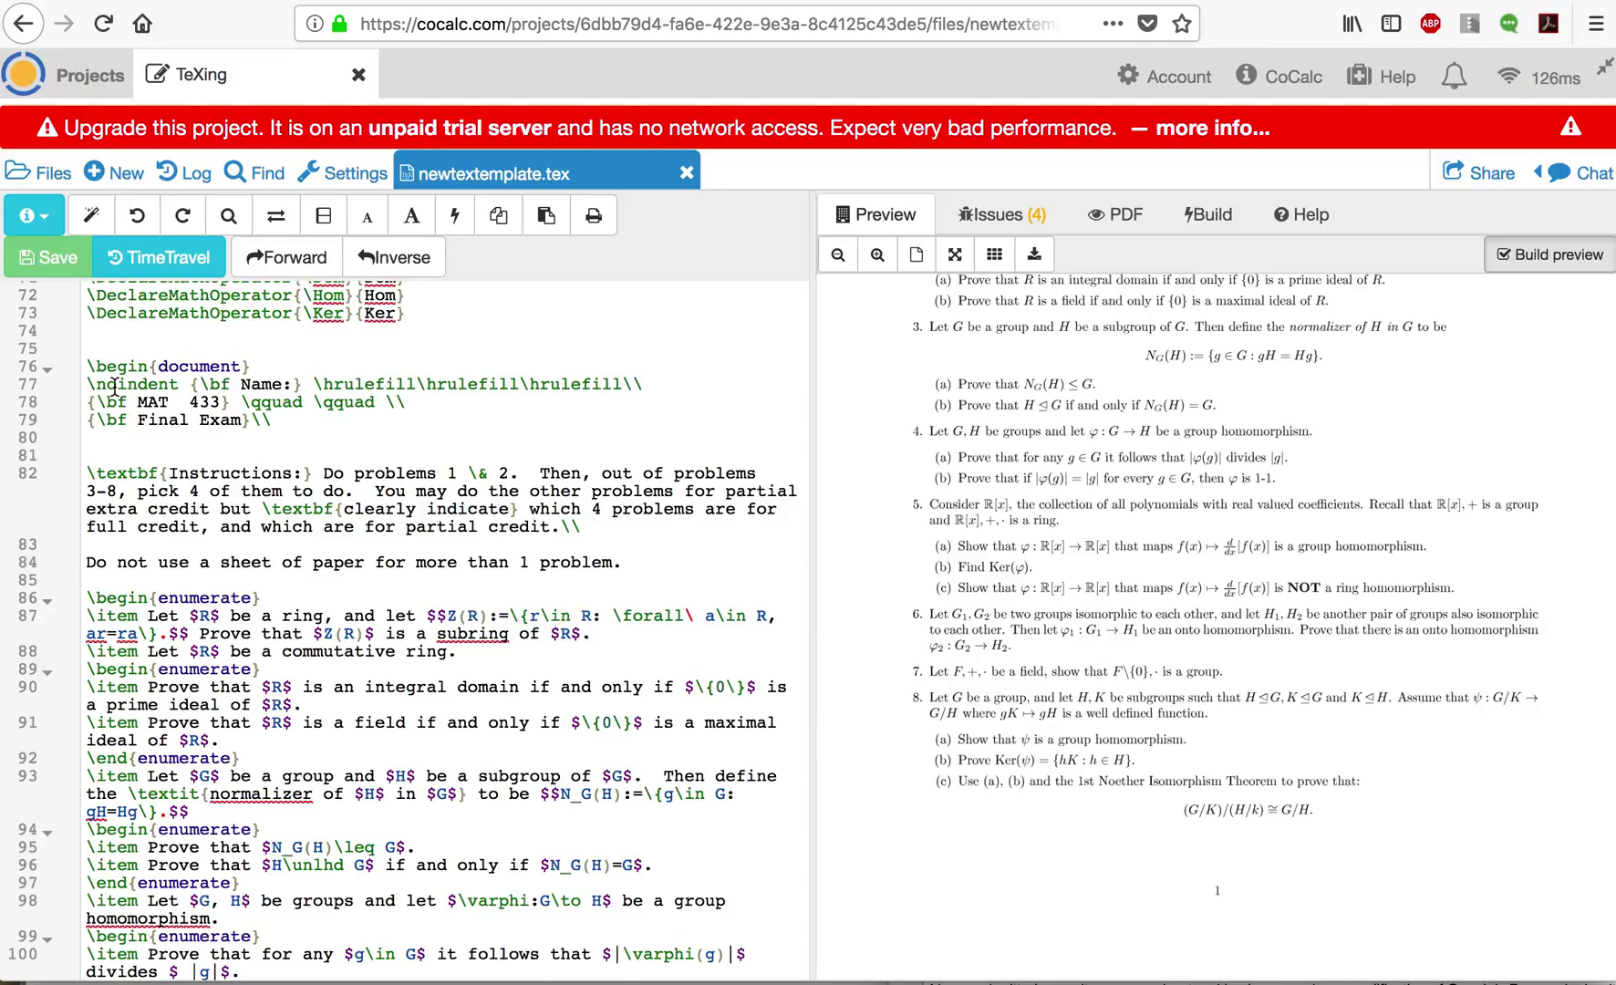
left_click(89, 387, "shift")
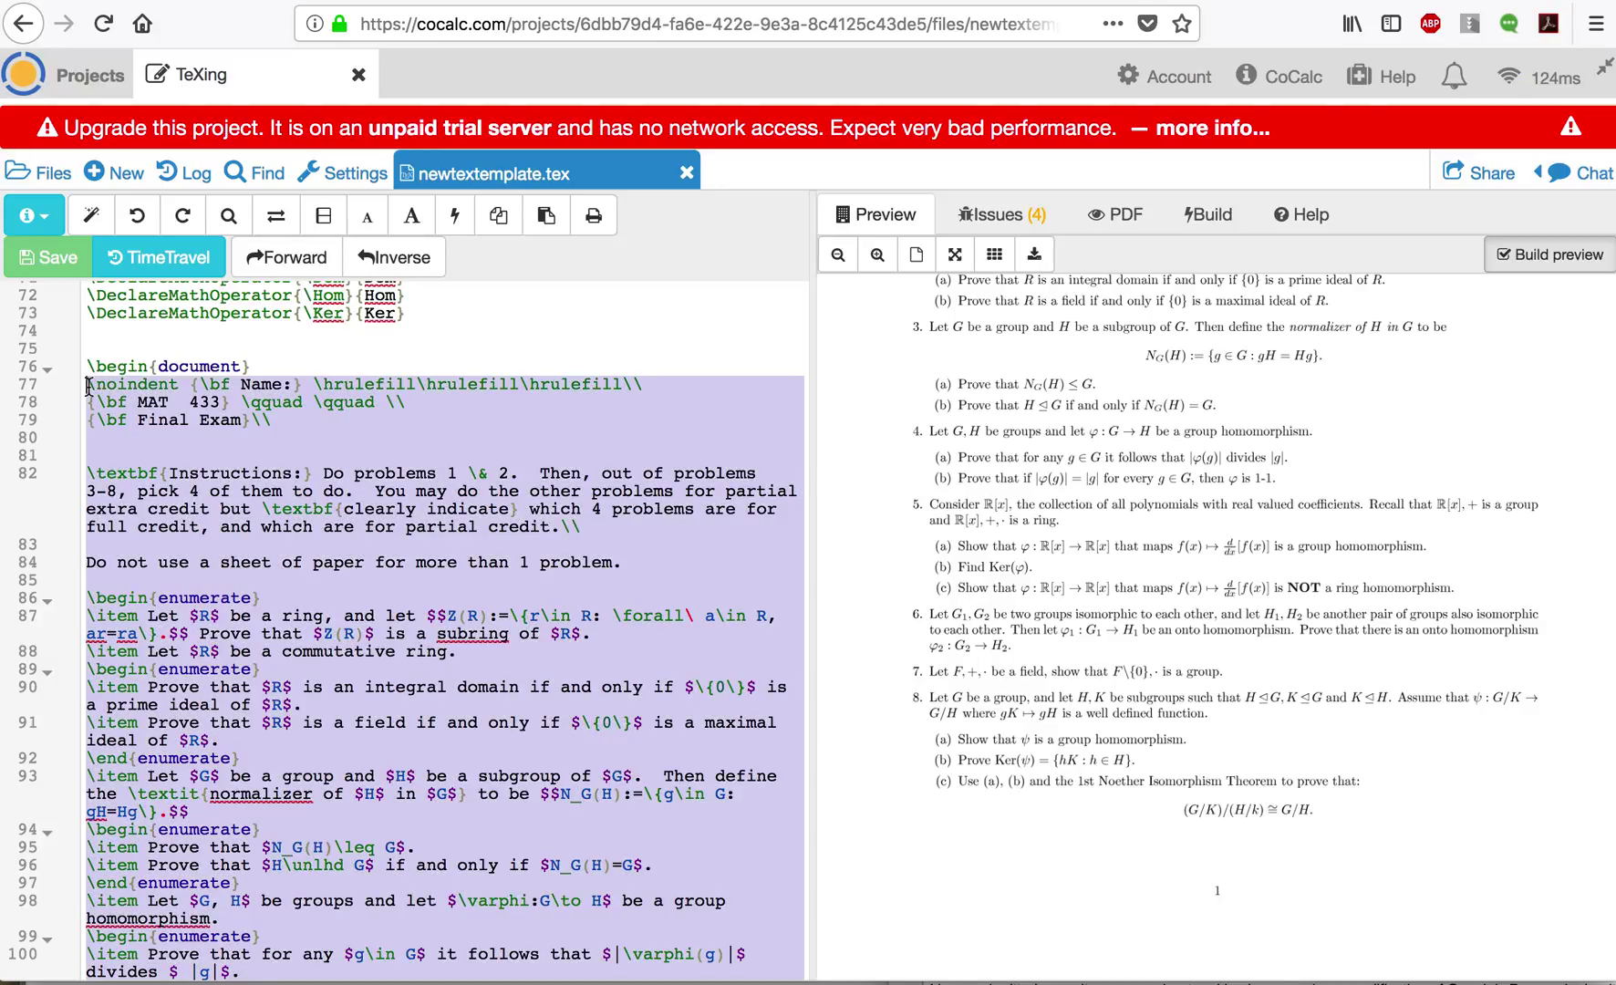
key("BackSpace")
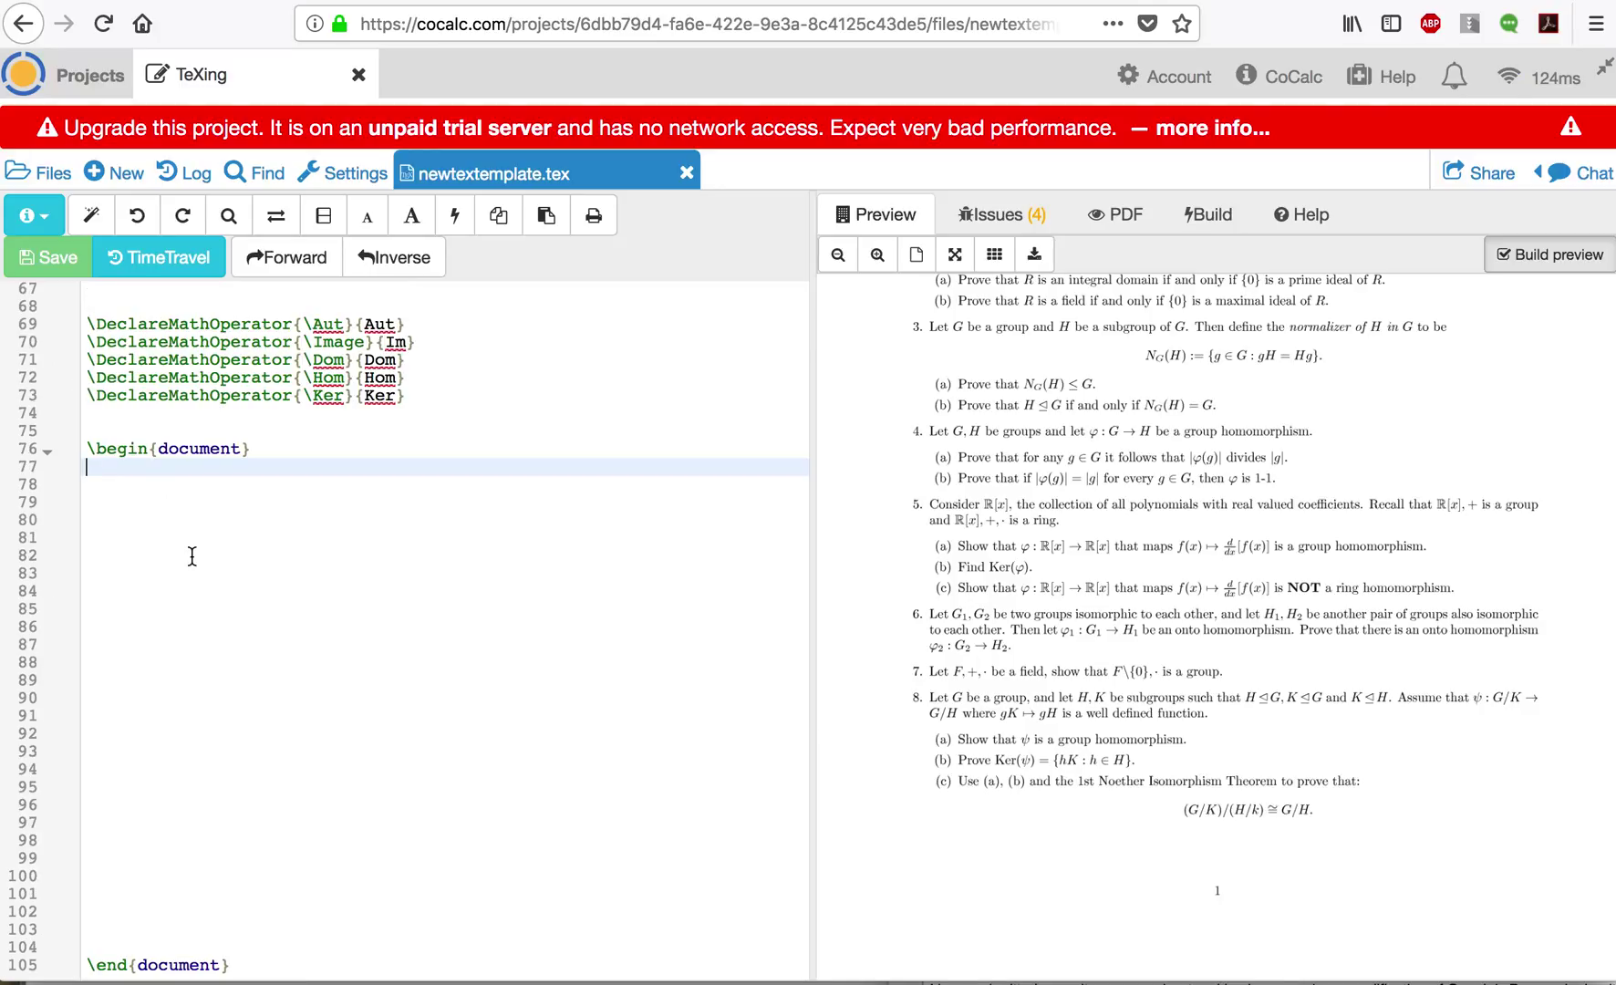
scroll(192, 555, "up", 2)
scroll(192, 556, "down", 3)
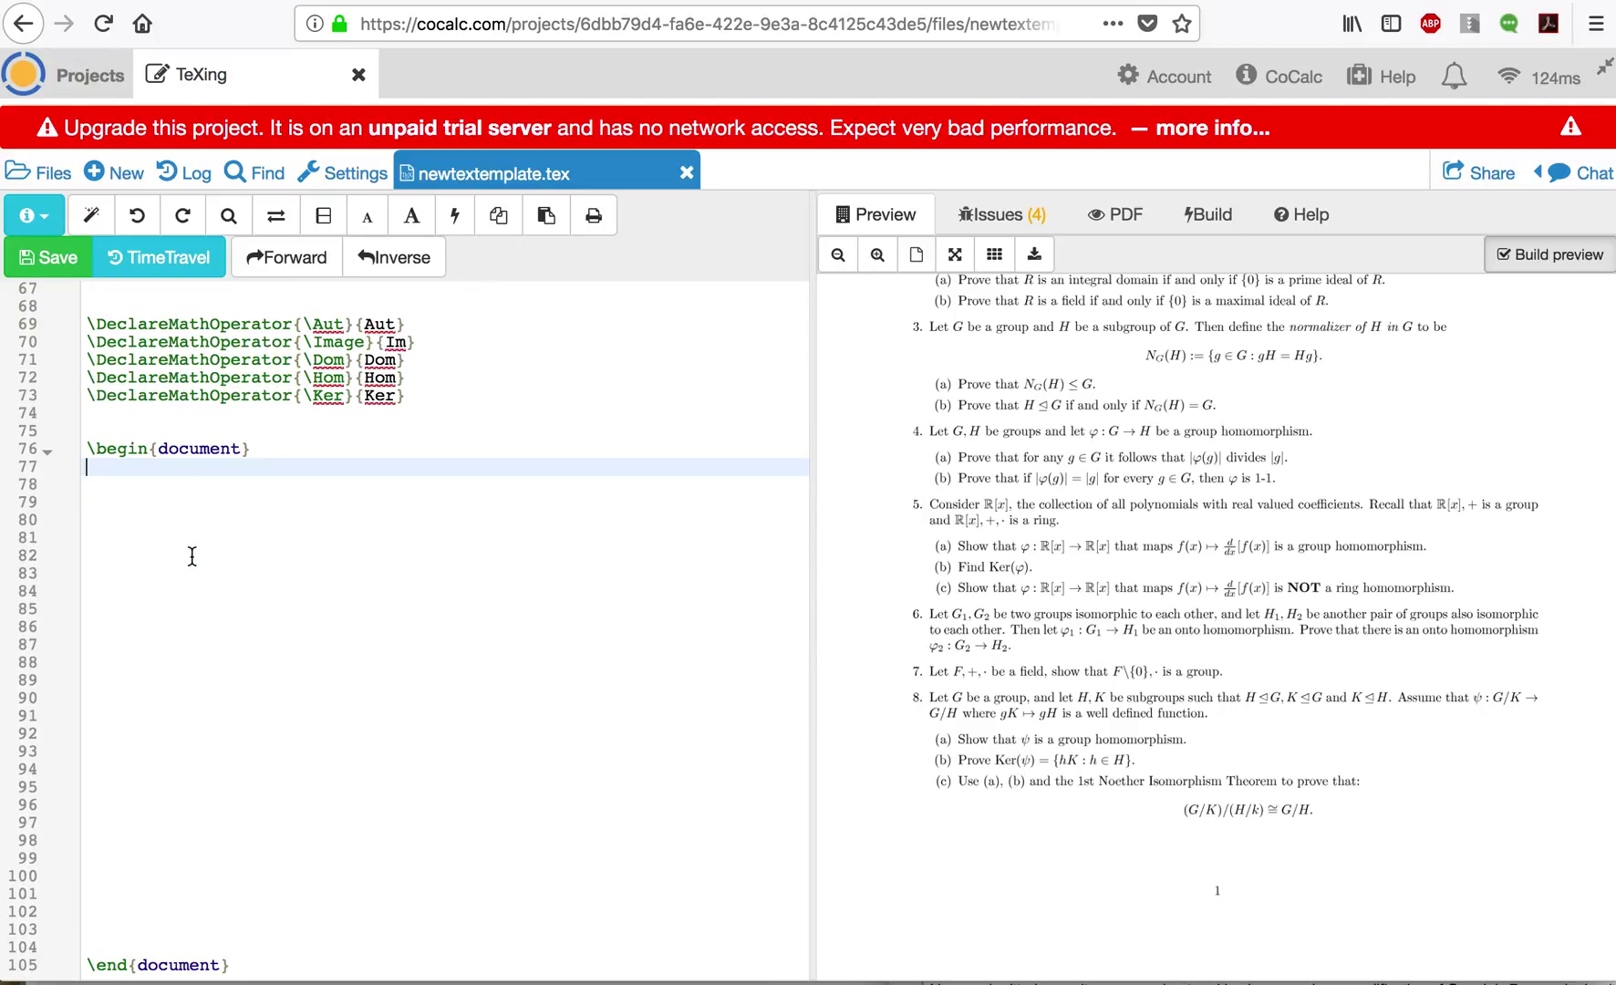
scroll(191, 556, "up", 15)
scroll(191, 553, "down", 15)
left_click(41, 257)
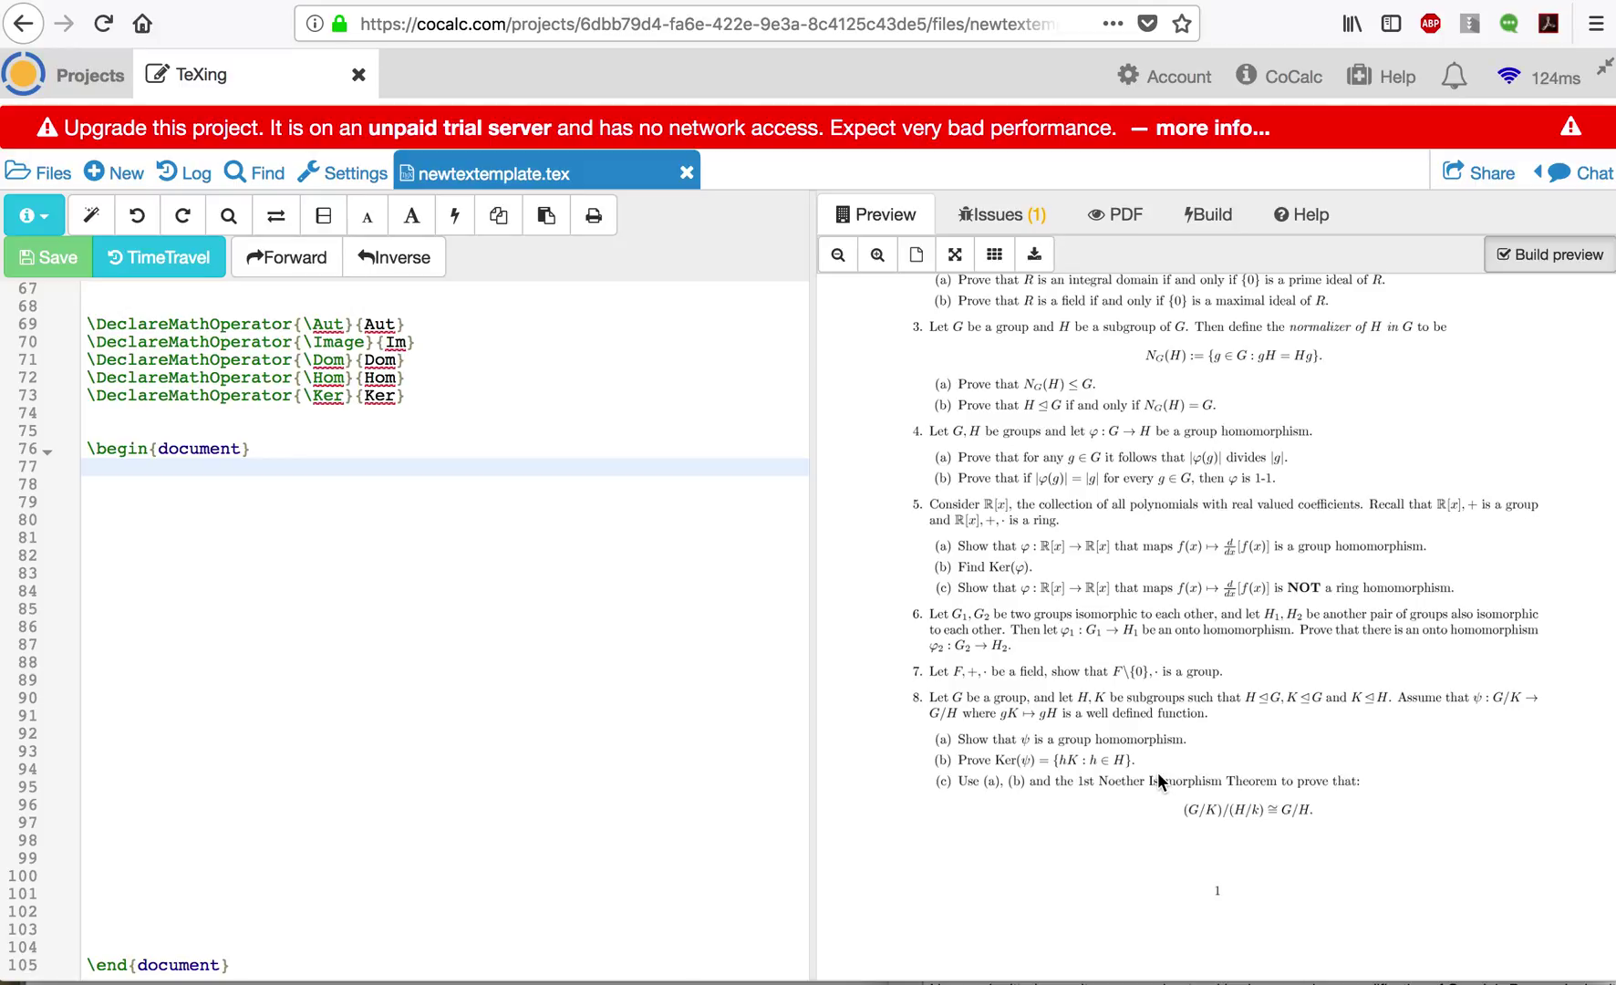
Check the preview and the rendered PDF of newtextemplate.tex after emptying the document body
scroll(1159, 782, "up", 5)
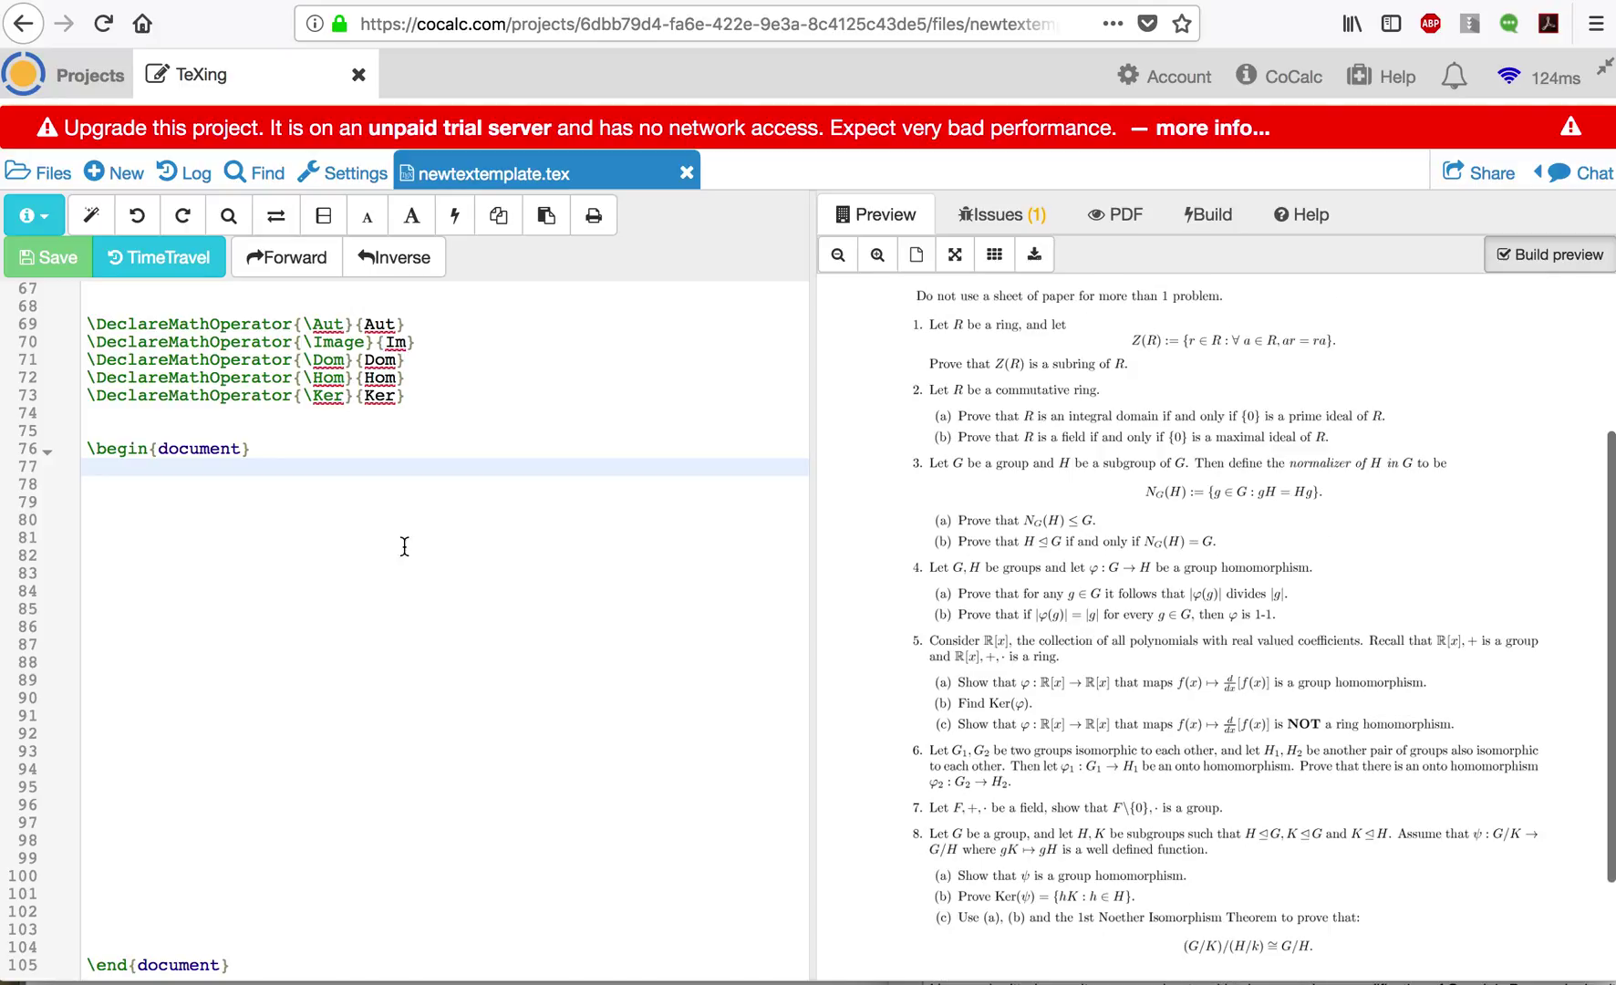
scroll(1076, 682, "down", 1)
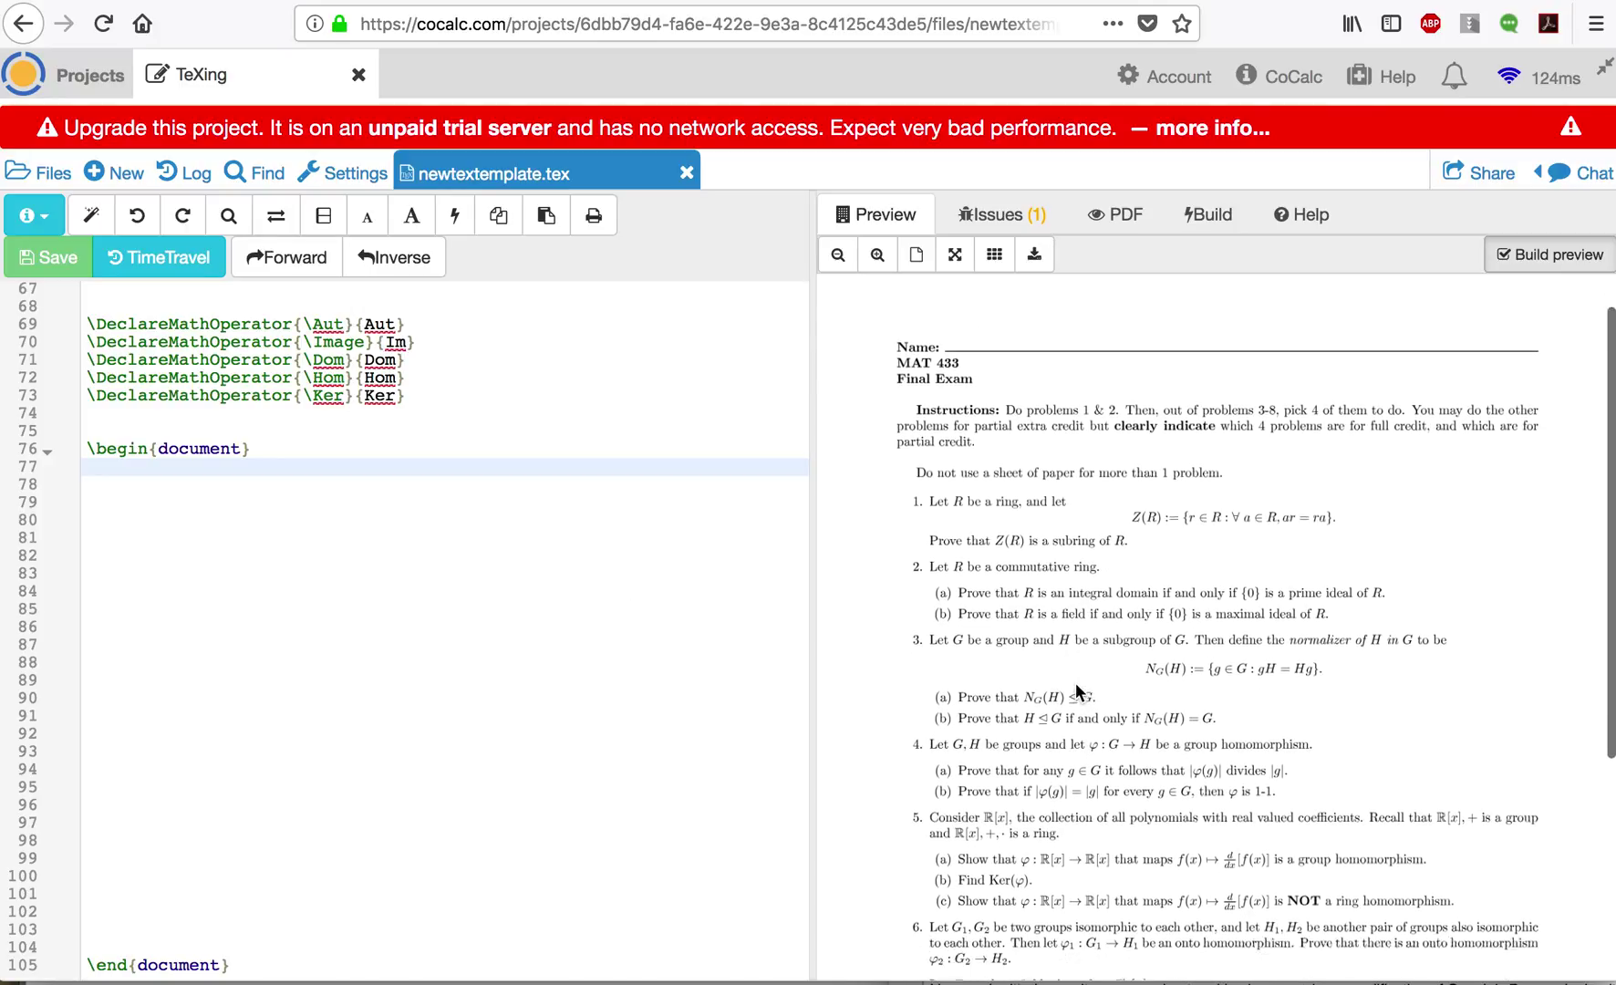
scroll(1075, 682, "up", 1)
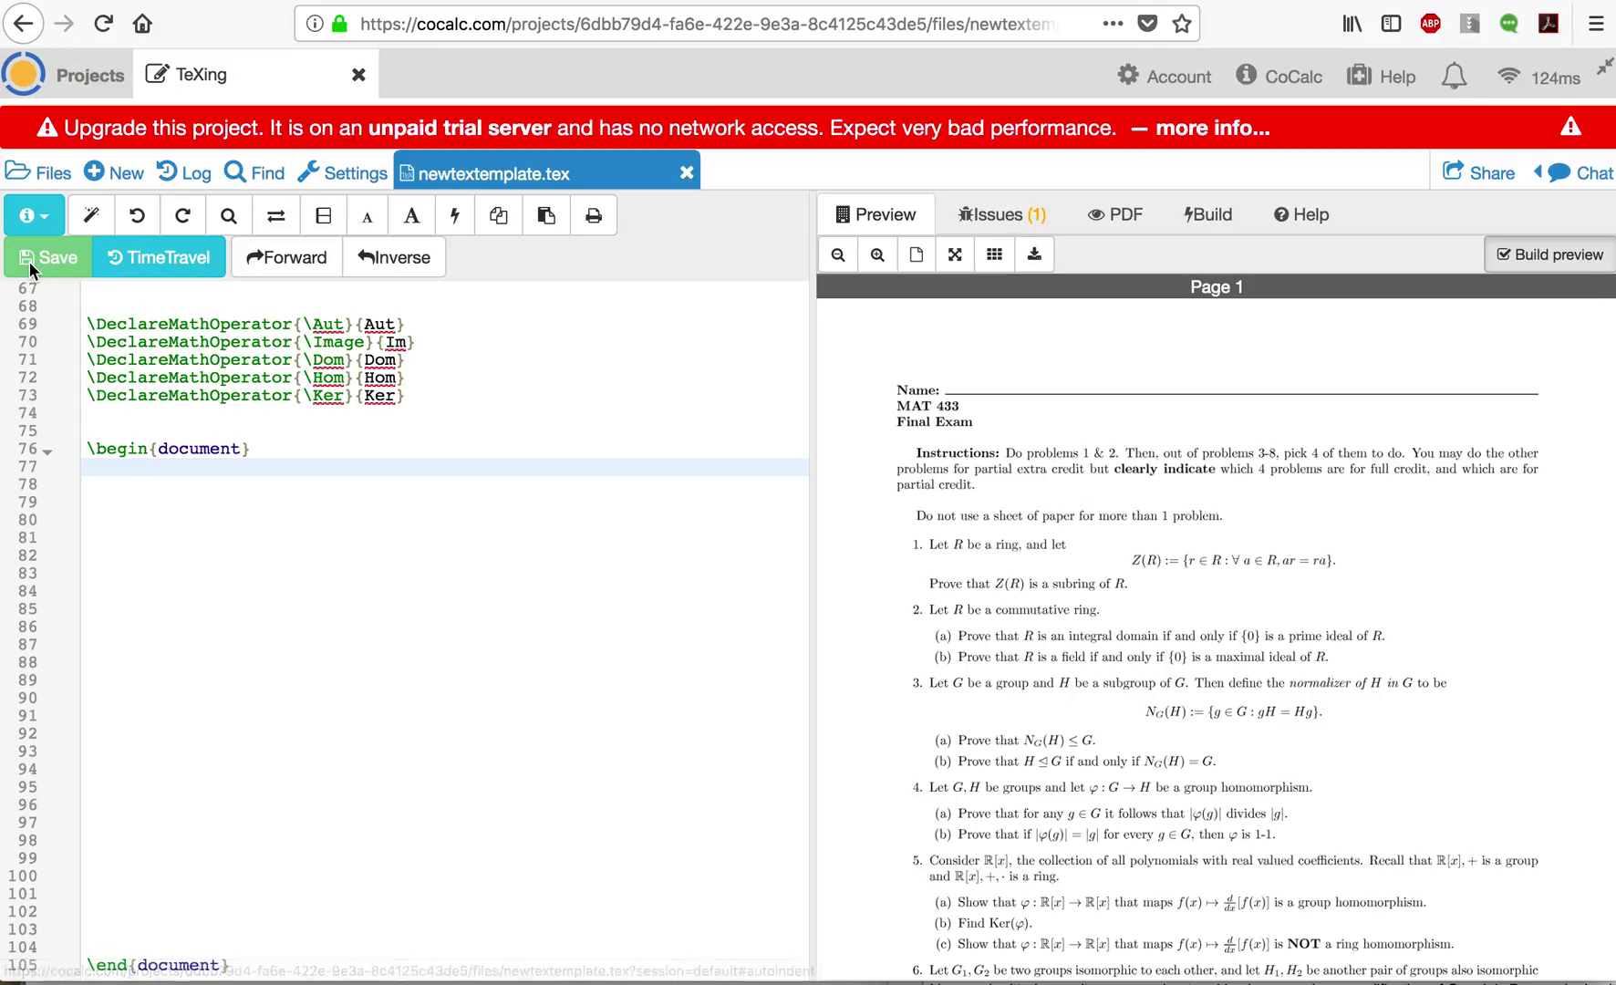
left_click(1353, 394)
scroll(1353, 387, "down", 1)
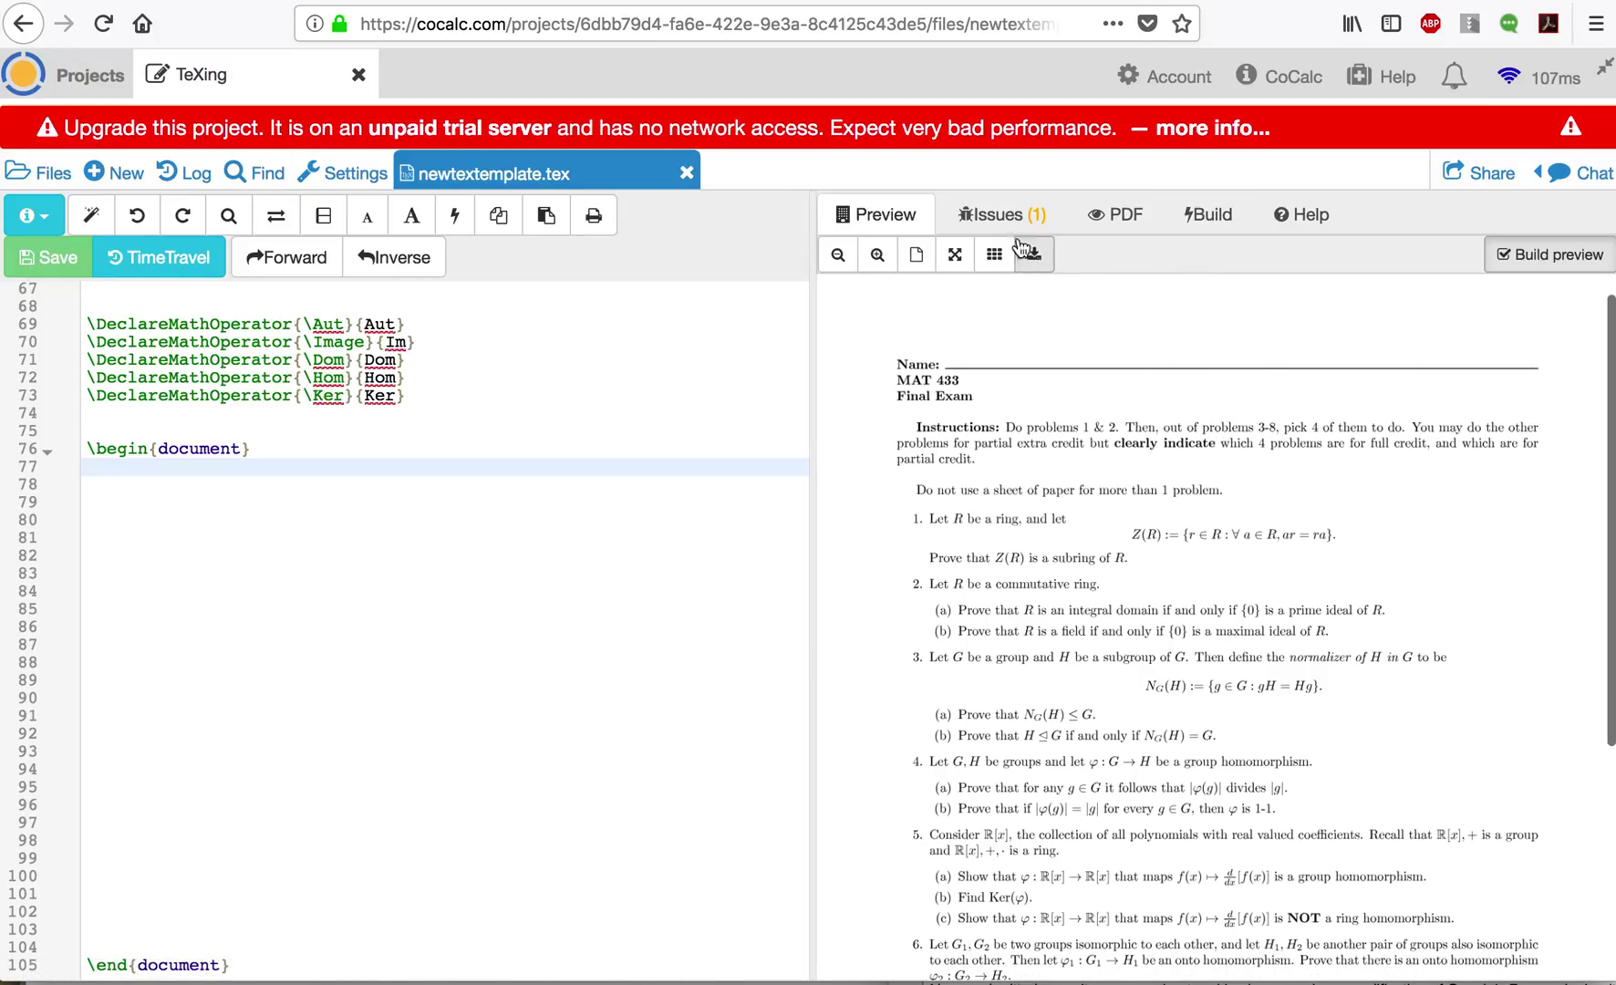
left_click(1123, 219)
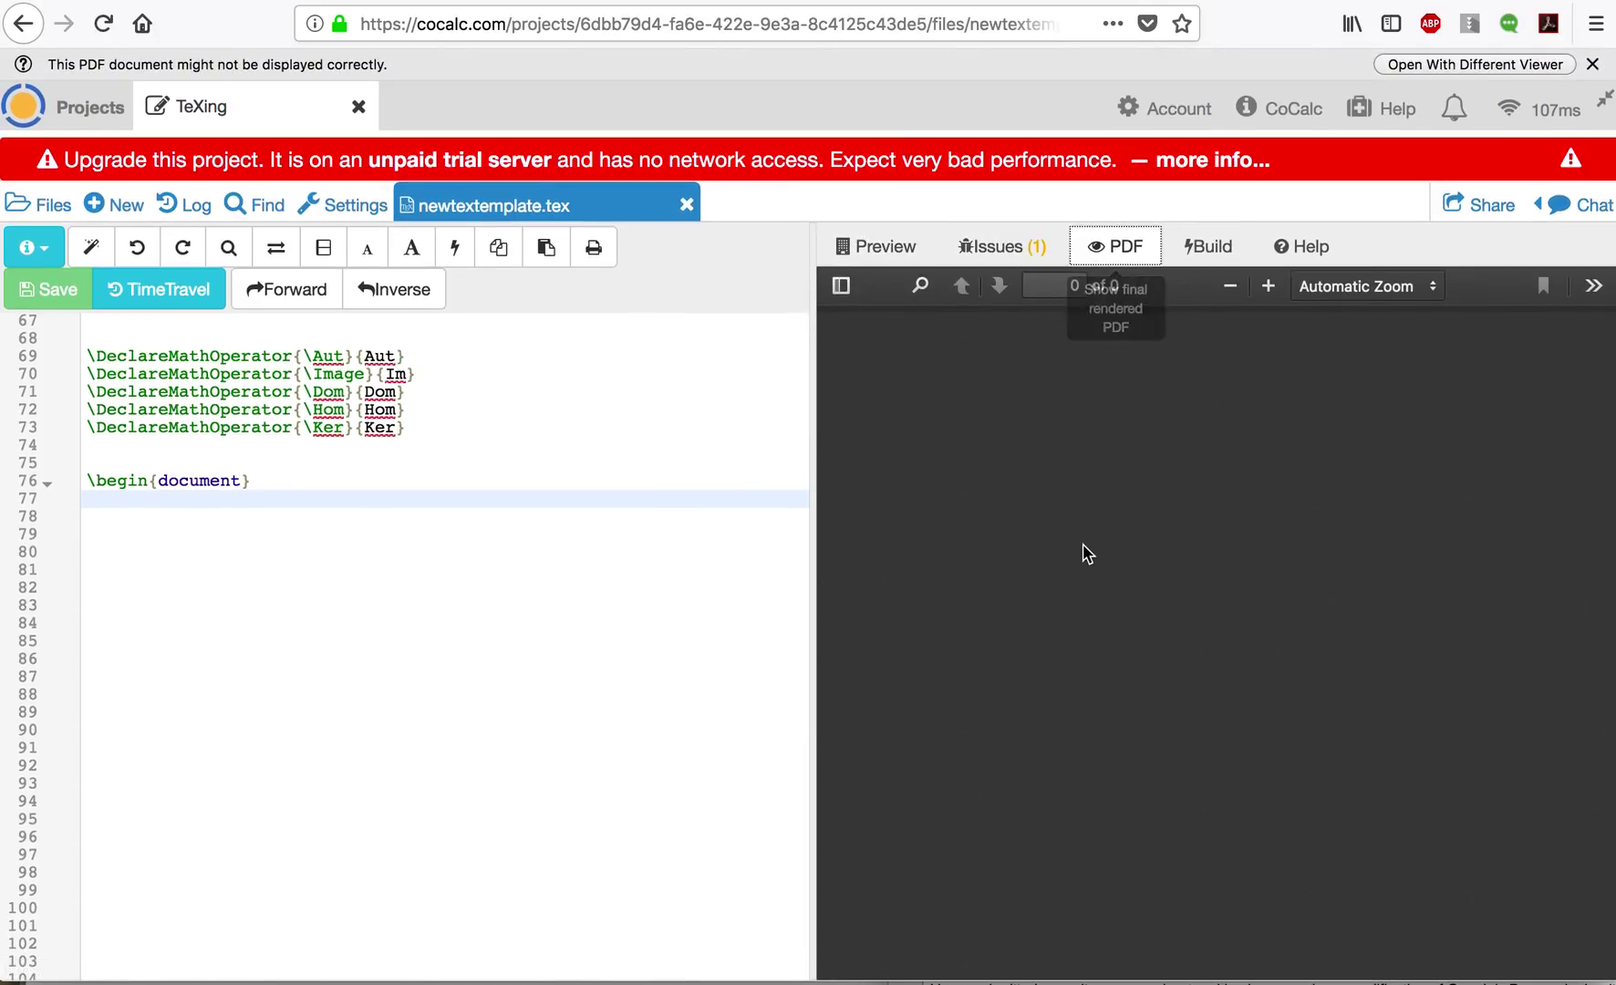
left_click(874, 246)
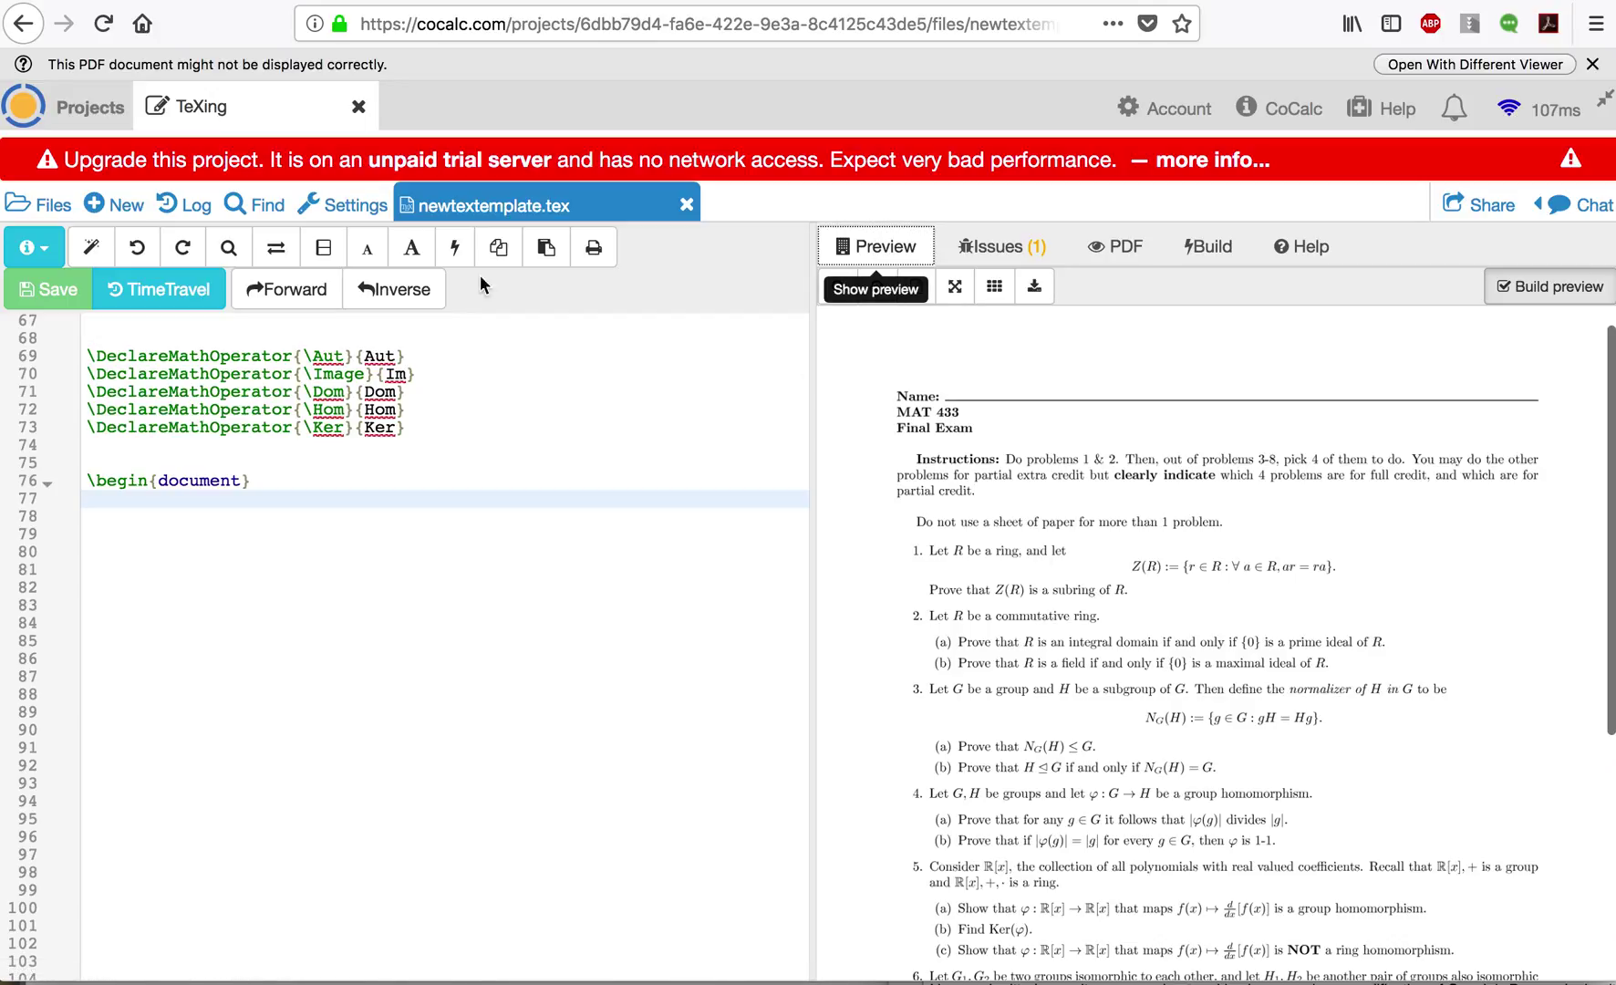
Insert six blank lines between the \DeclareMathOperator lines and \begin{document}, and place the cursor among them
left_click(138, 447)
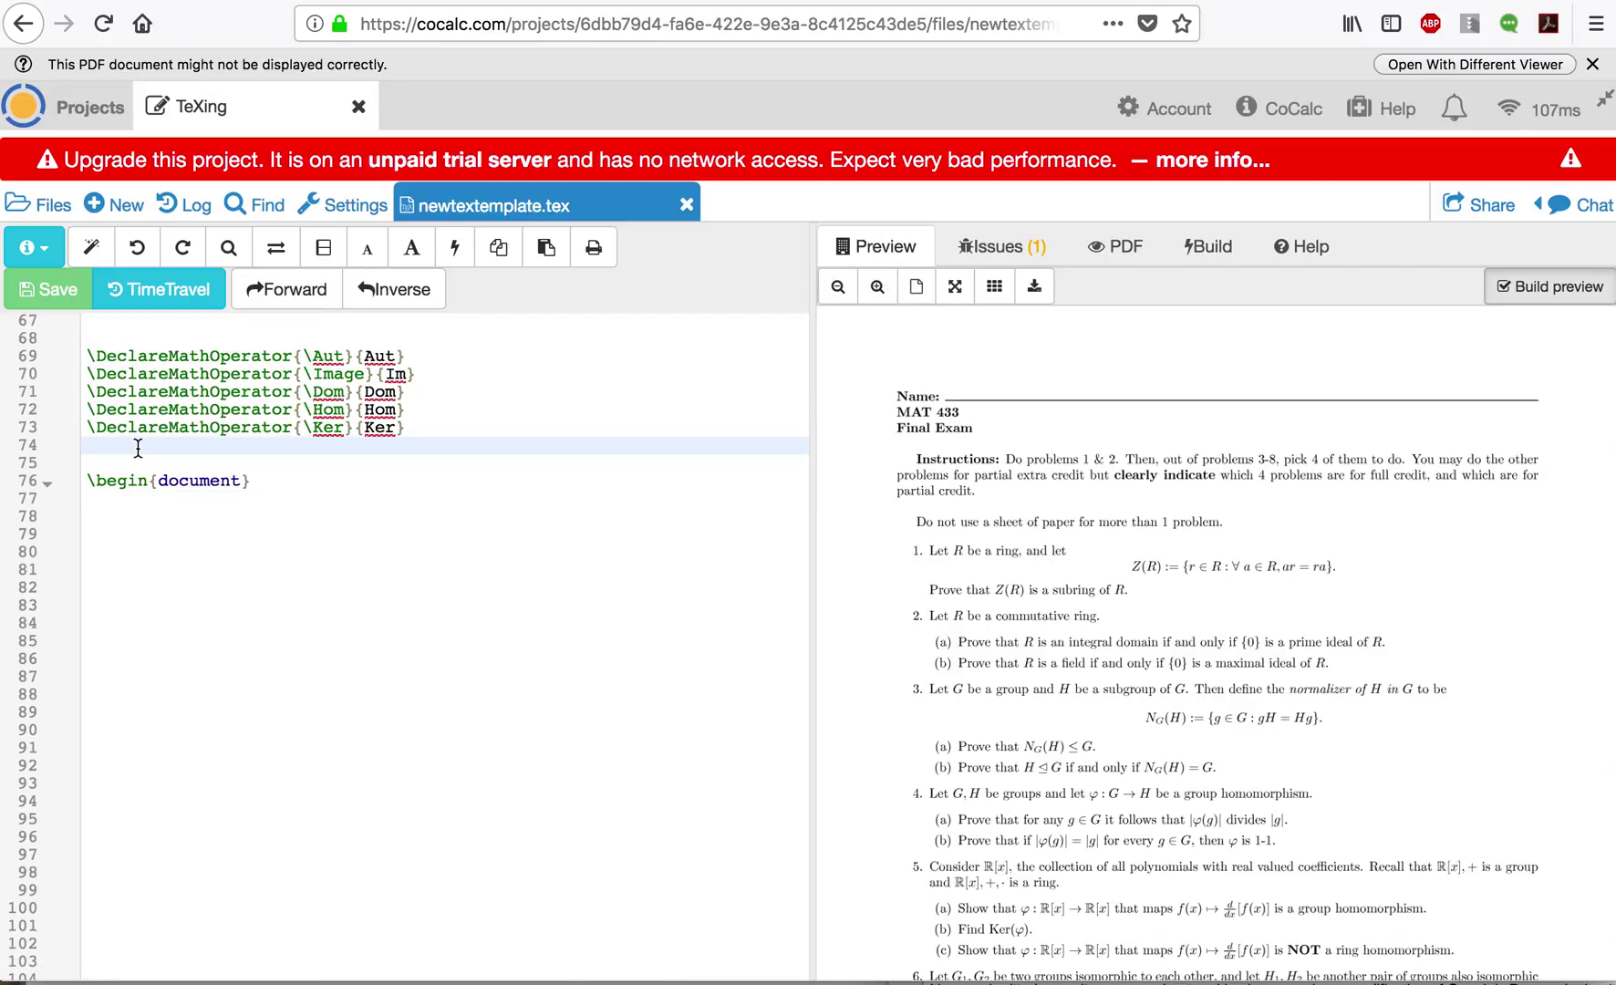
key("Return")
key("Return")
key("Return")
key("Return")
key("Return")
key("Return")
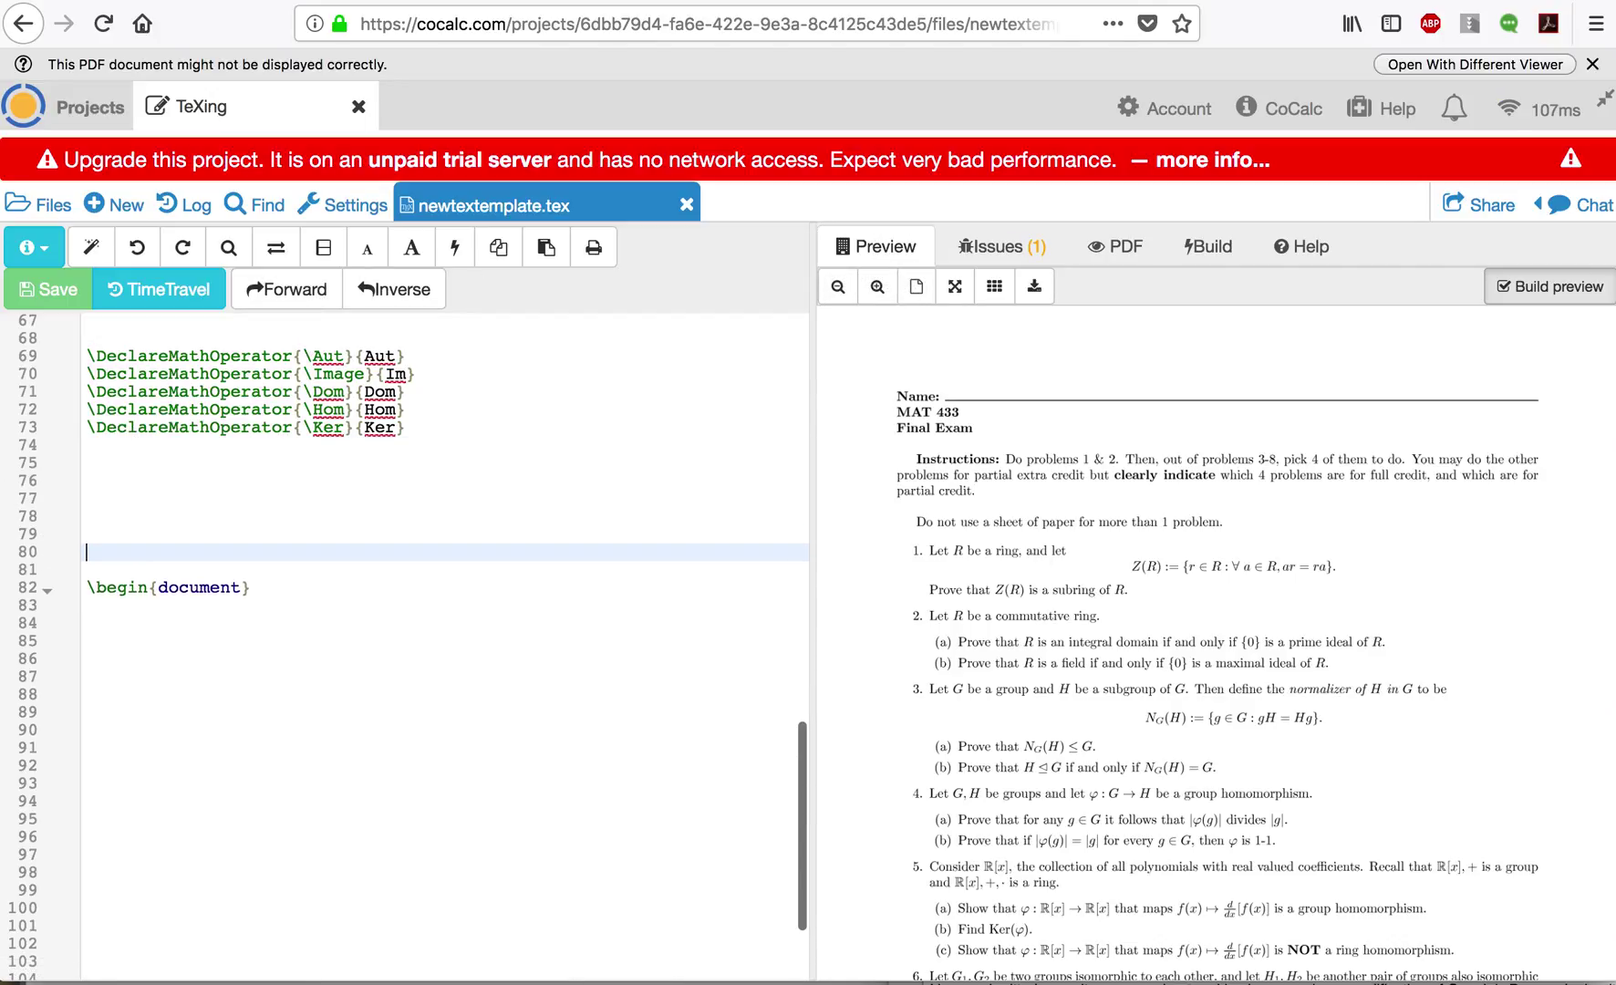
key("Up")
key("Up")
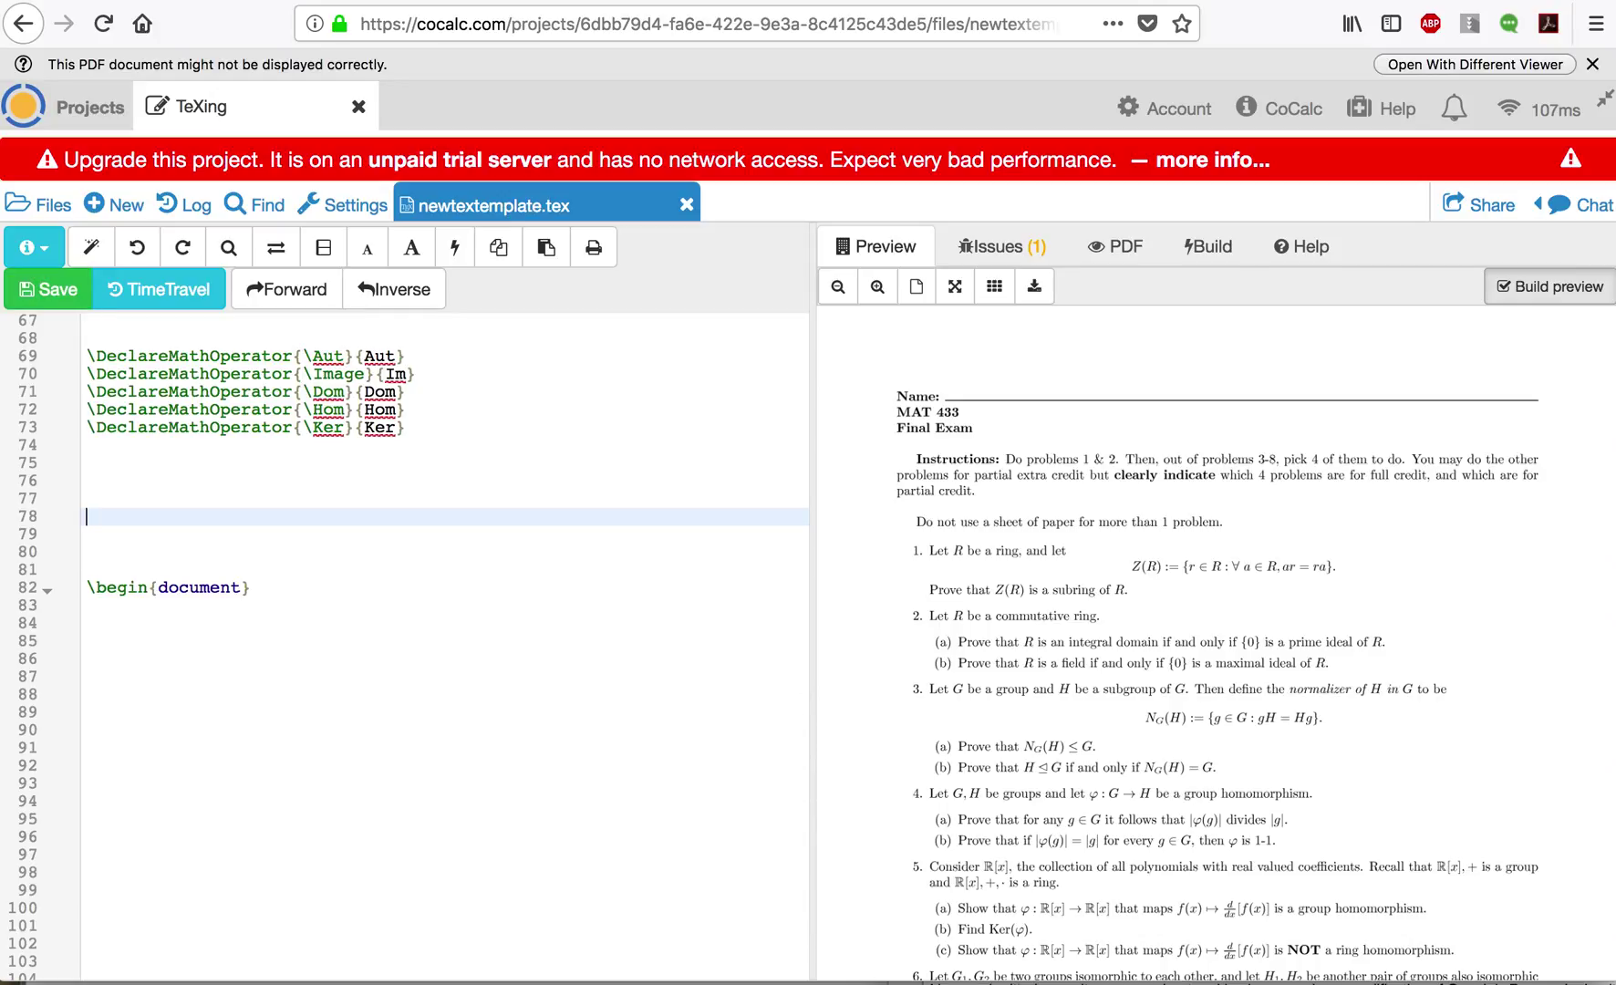
Add a \title command reading TeX Demonstration and, on the following line, an \author command with the author's full name
type("\\title")
type("{")
type("TeX D")
type("emonstration")
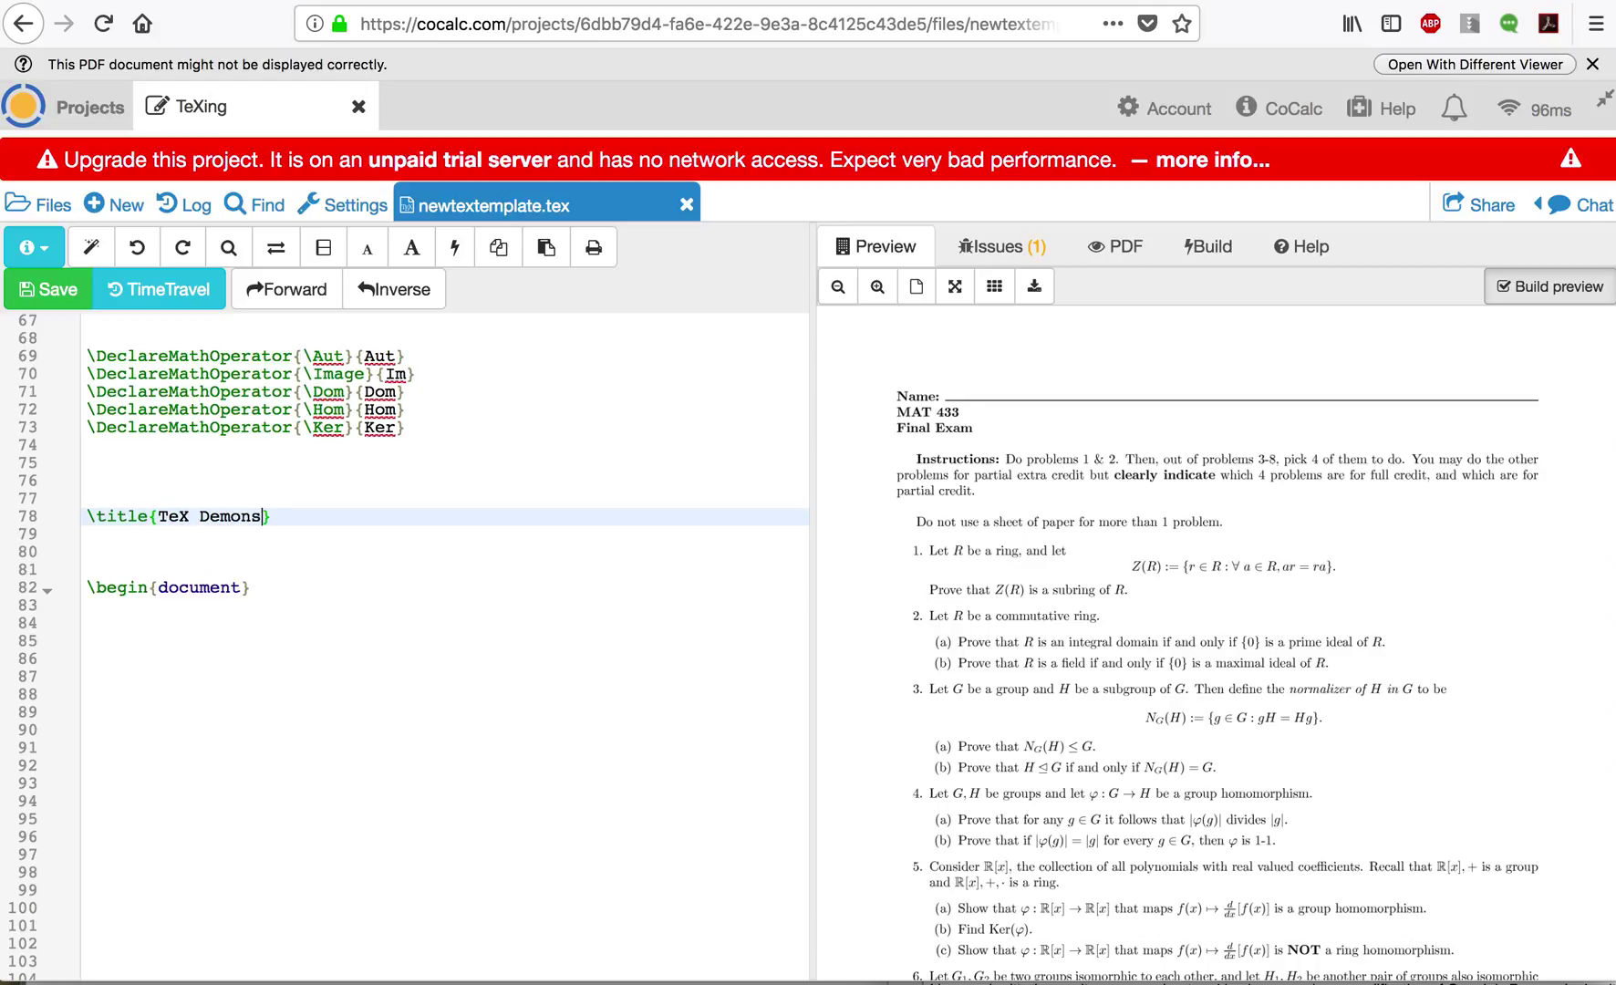
key("Return")
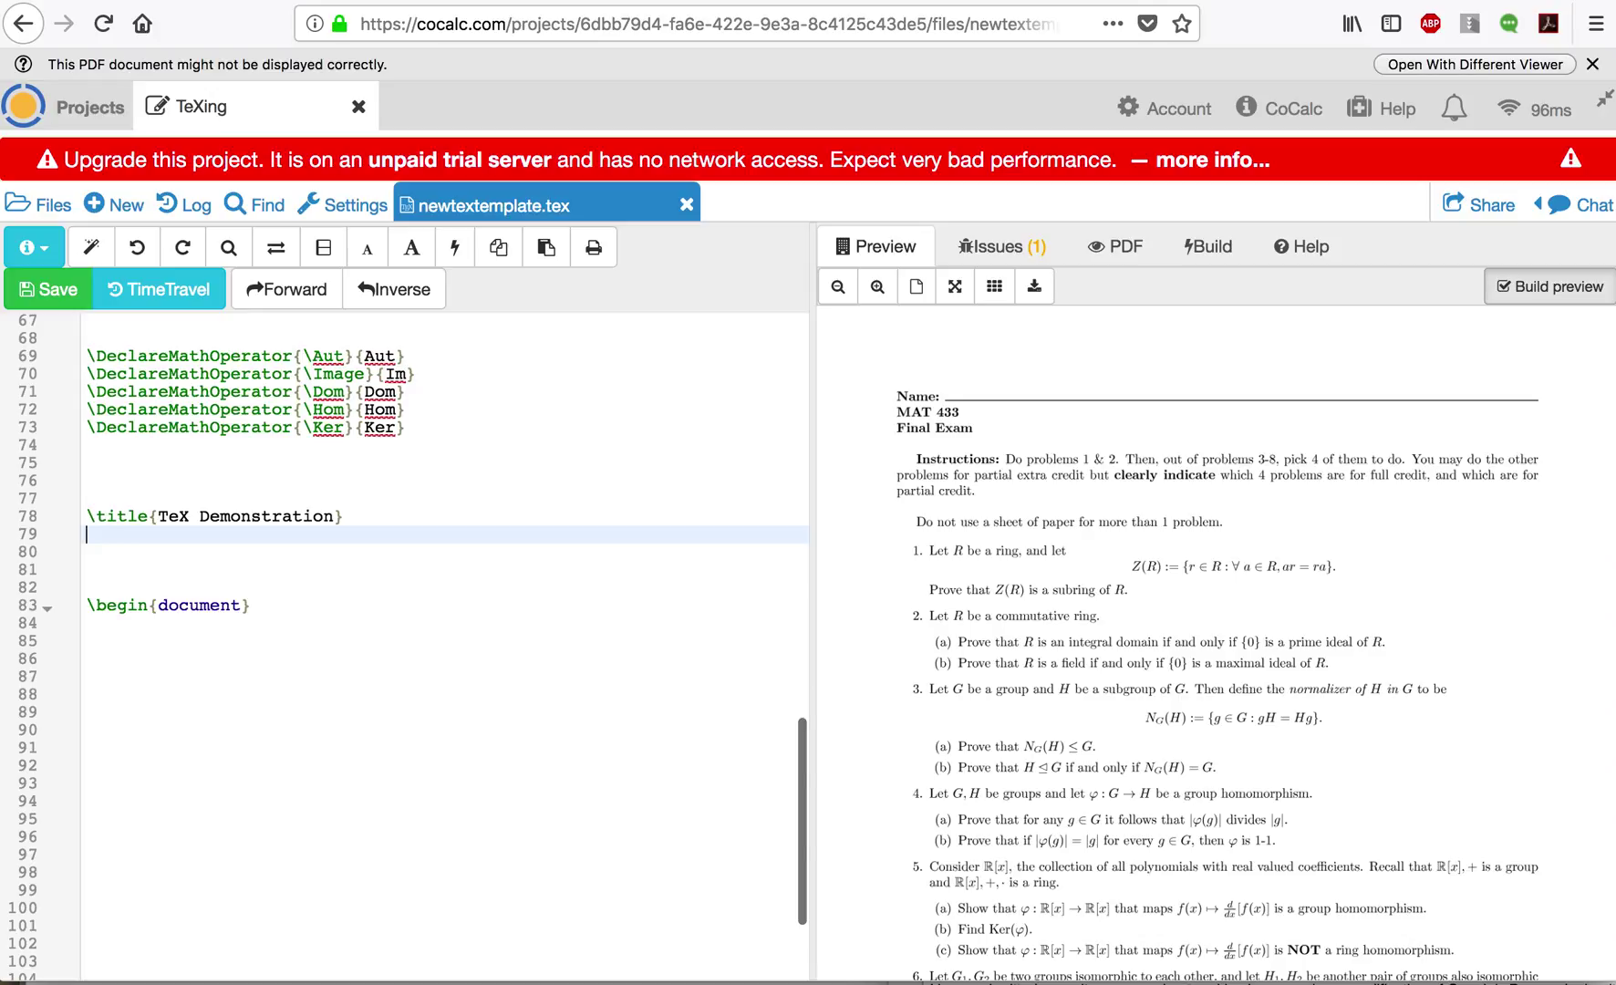
type("\\author")
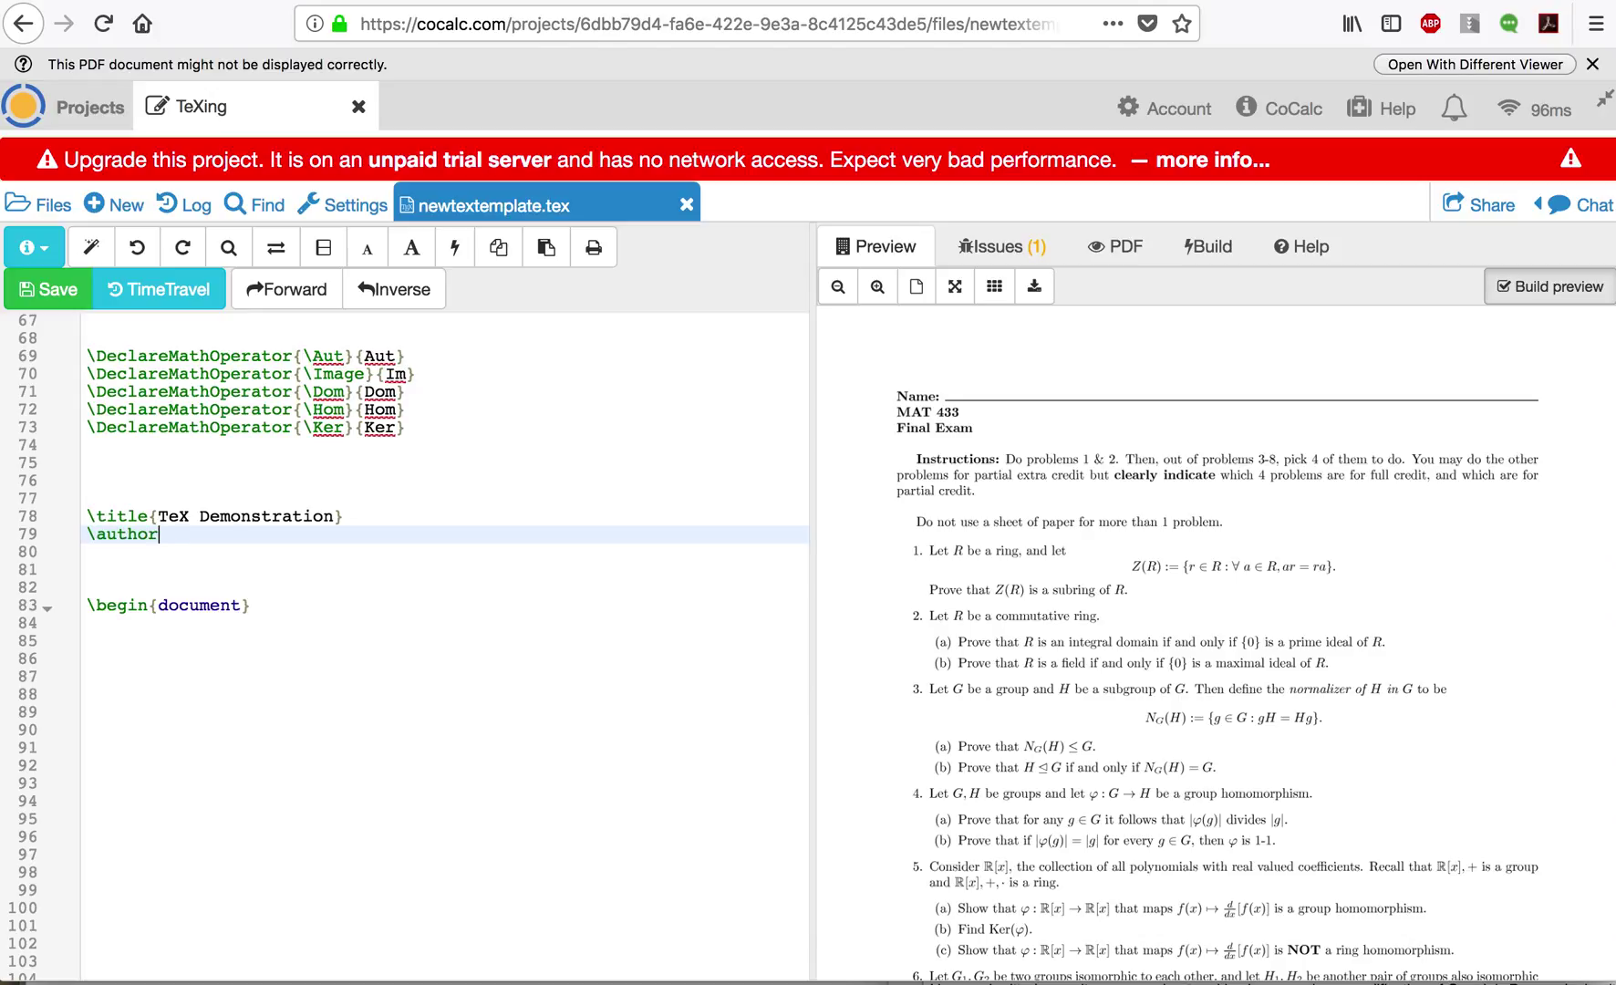
type("{Tien Chih")
Add \maketitle two lines below \begin{document}, leave blank lines after it, and save the file
left_click(125, 641)
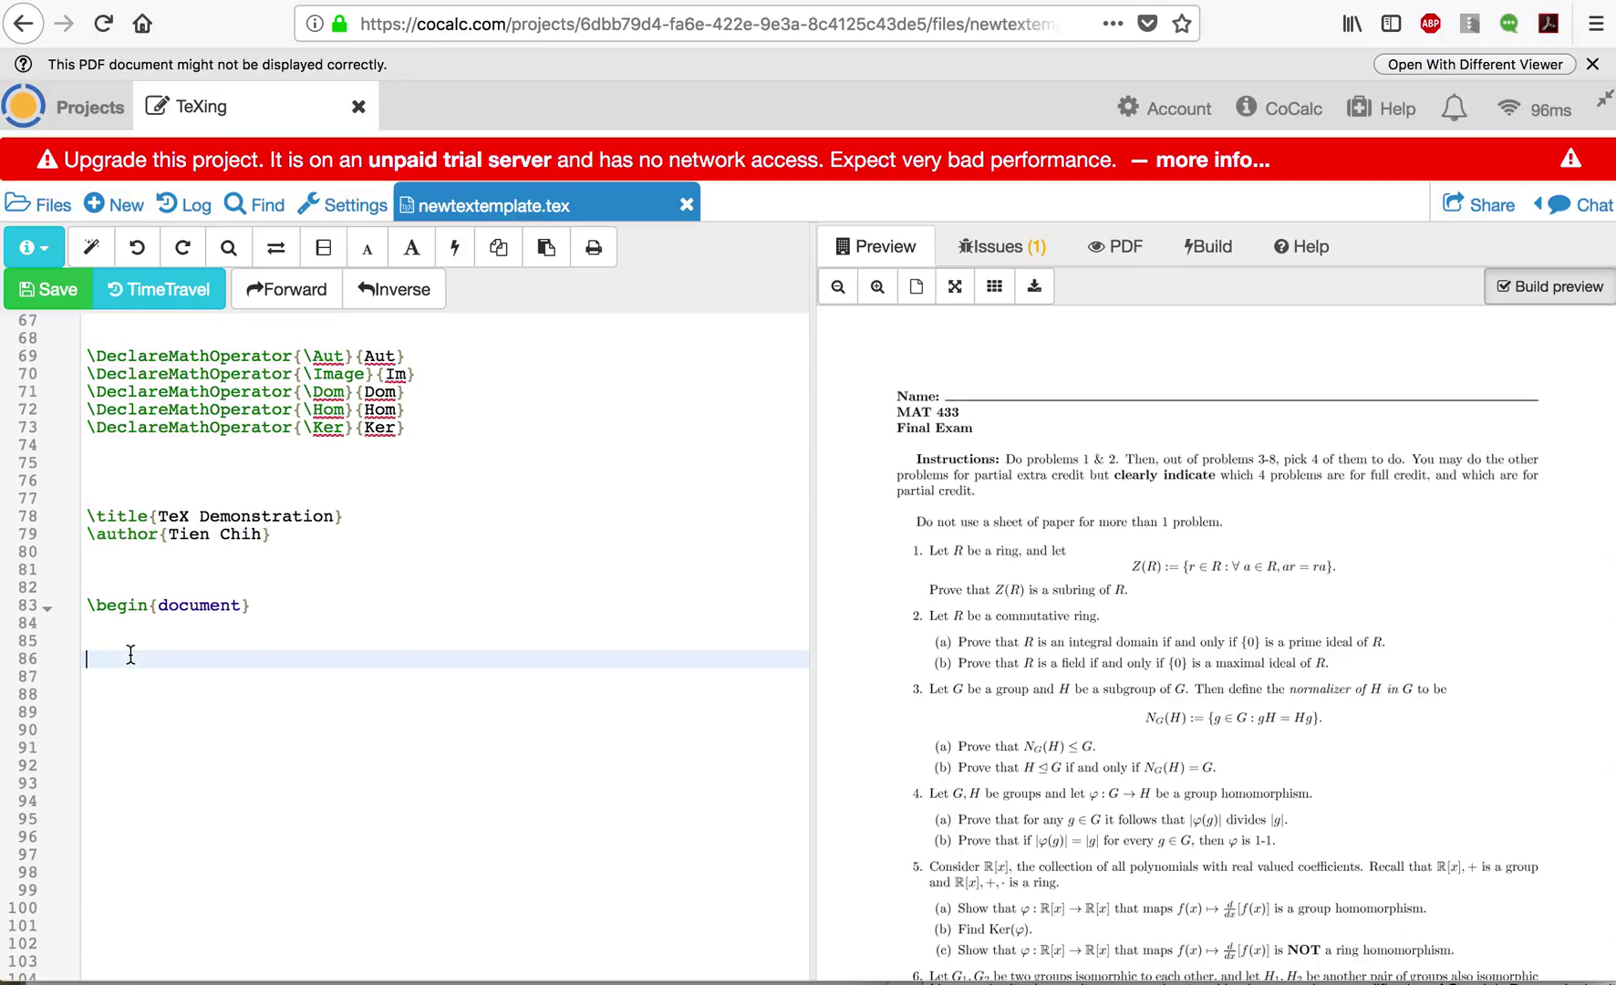
type("\\")
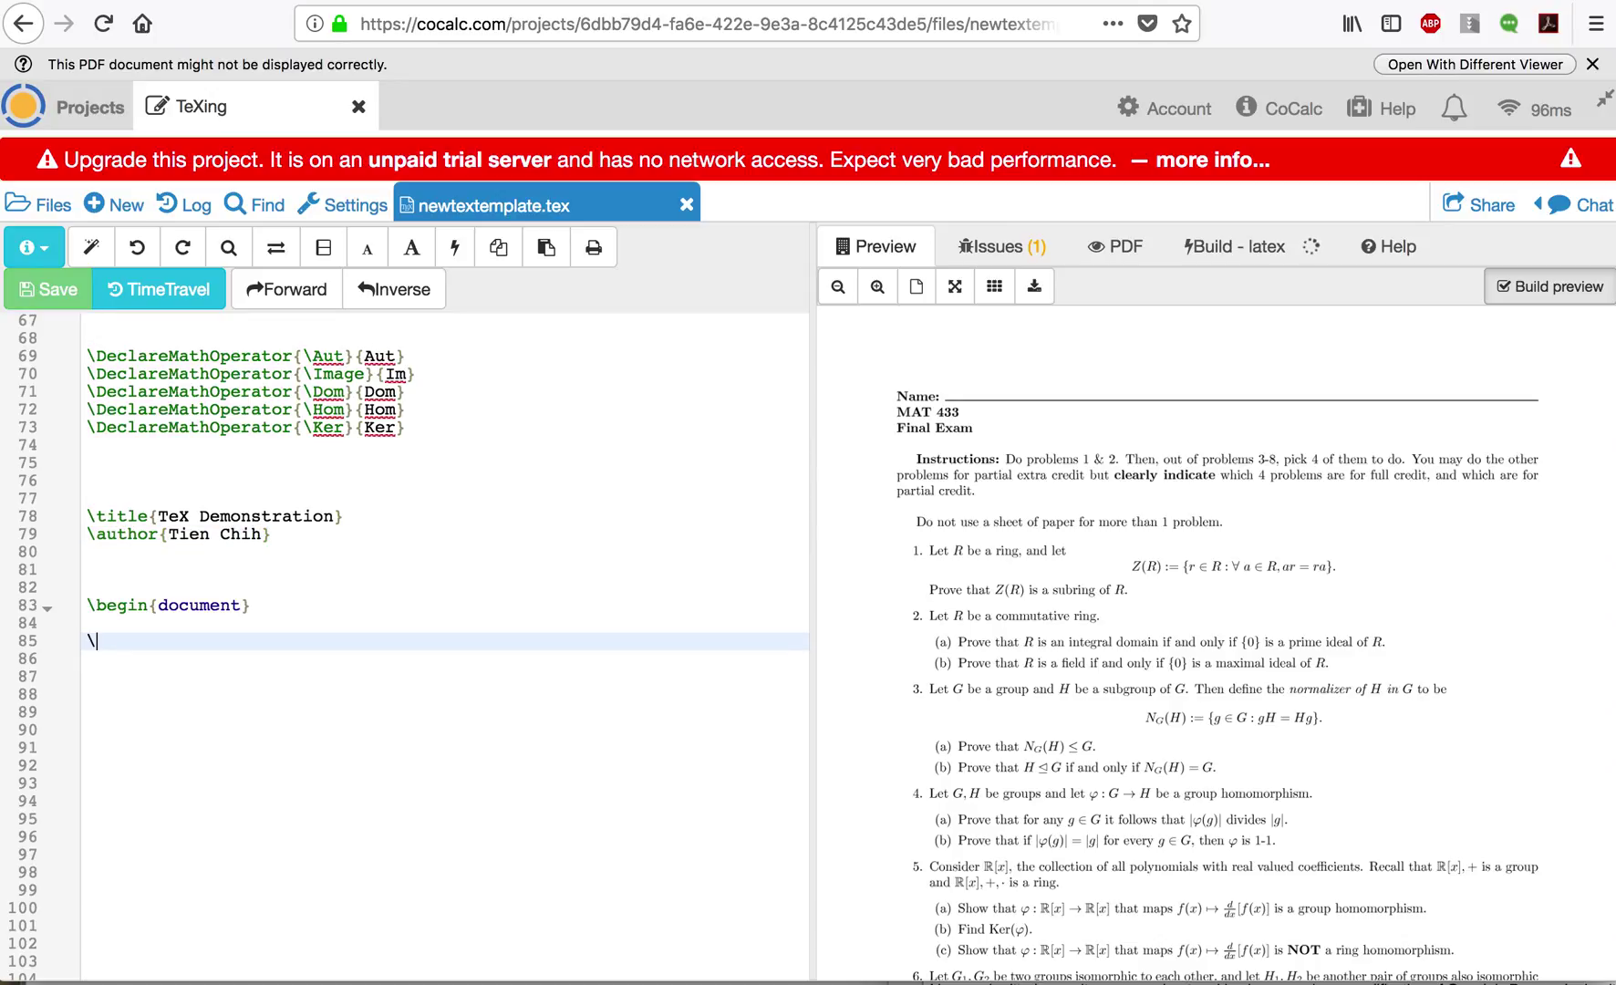
type("maketitle")
key("Return")
key("Return")
key("Return")
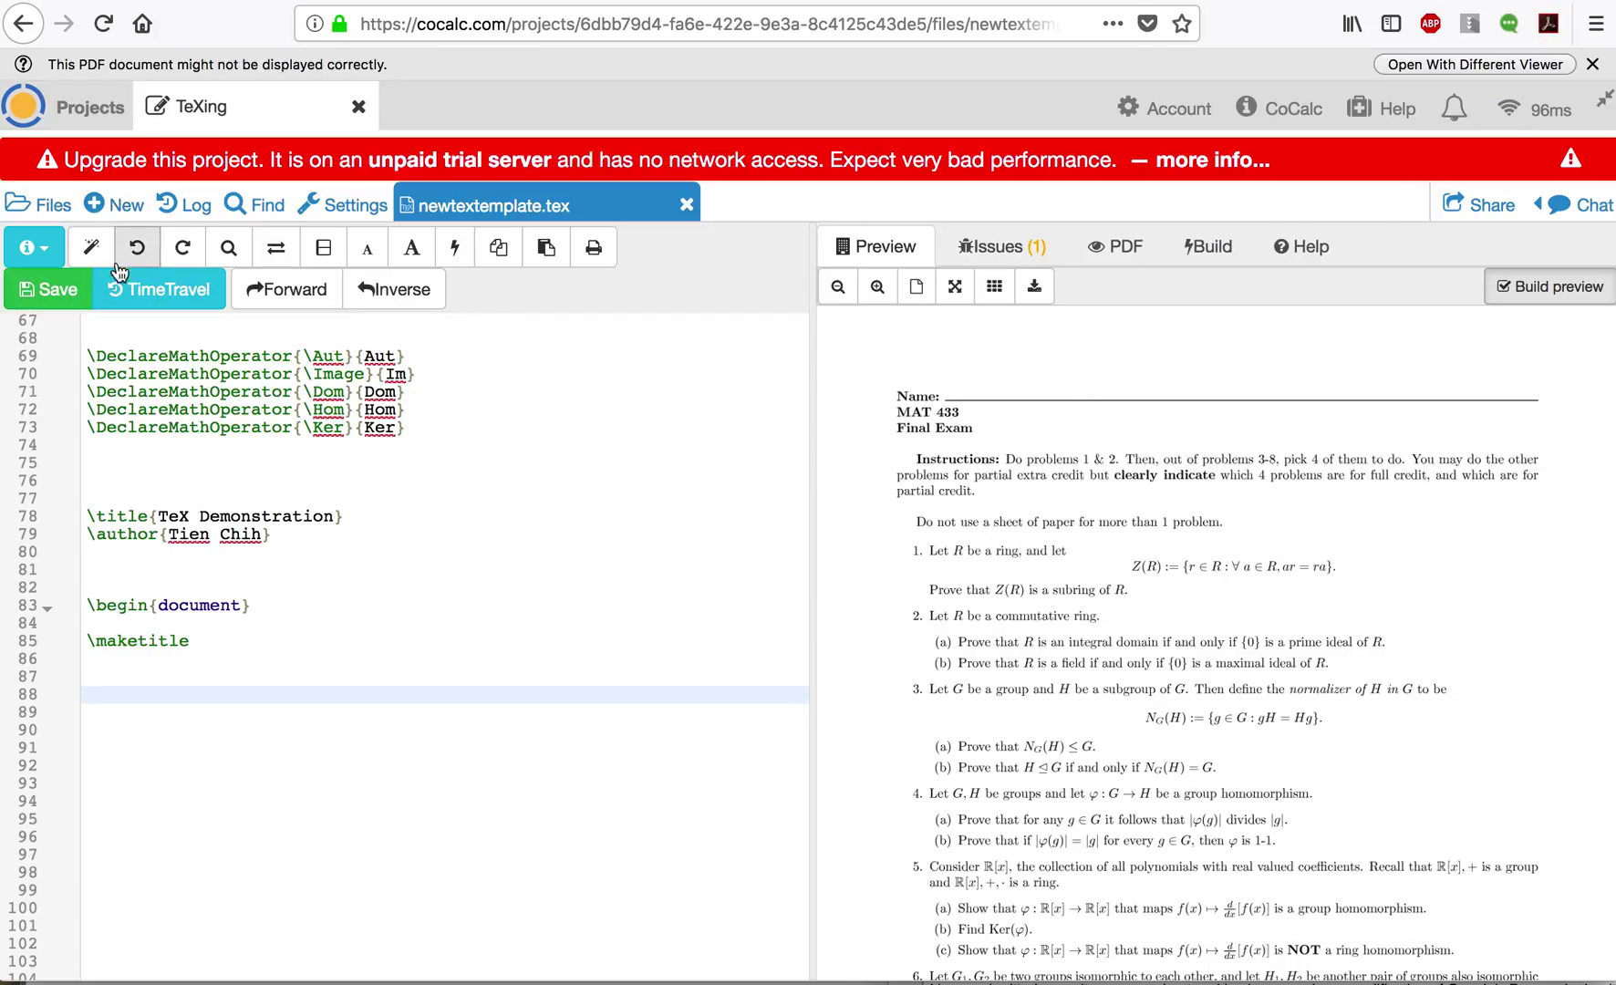
left_click(45, 290)
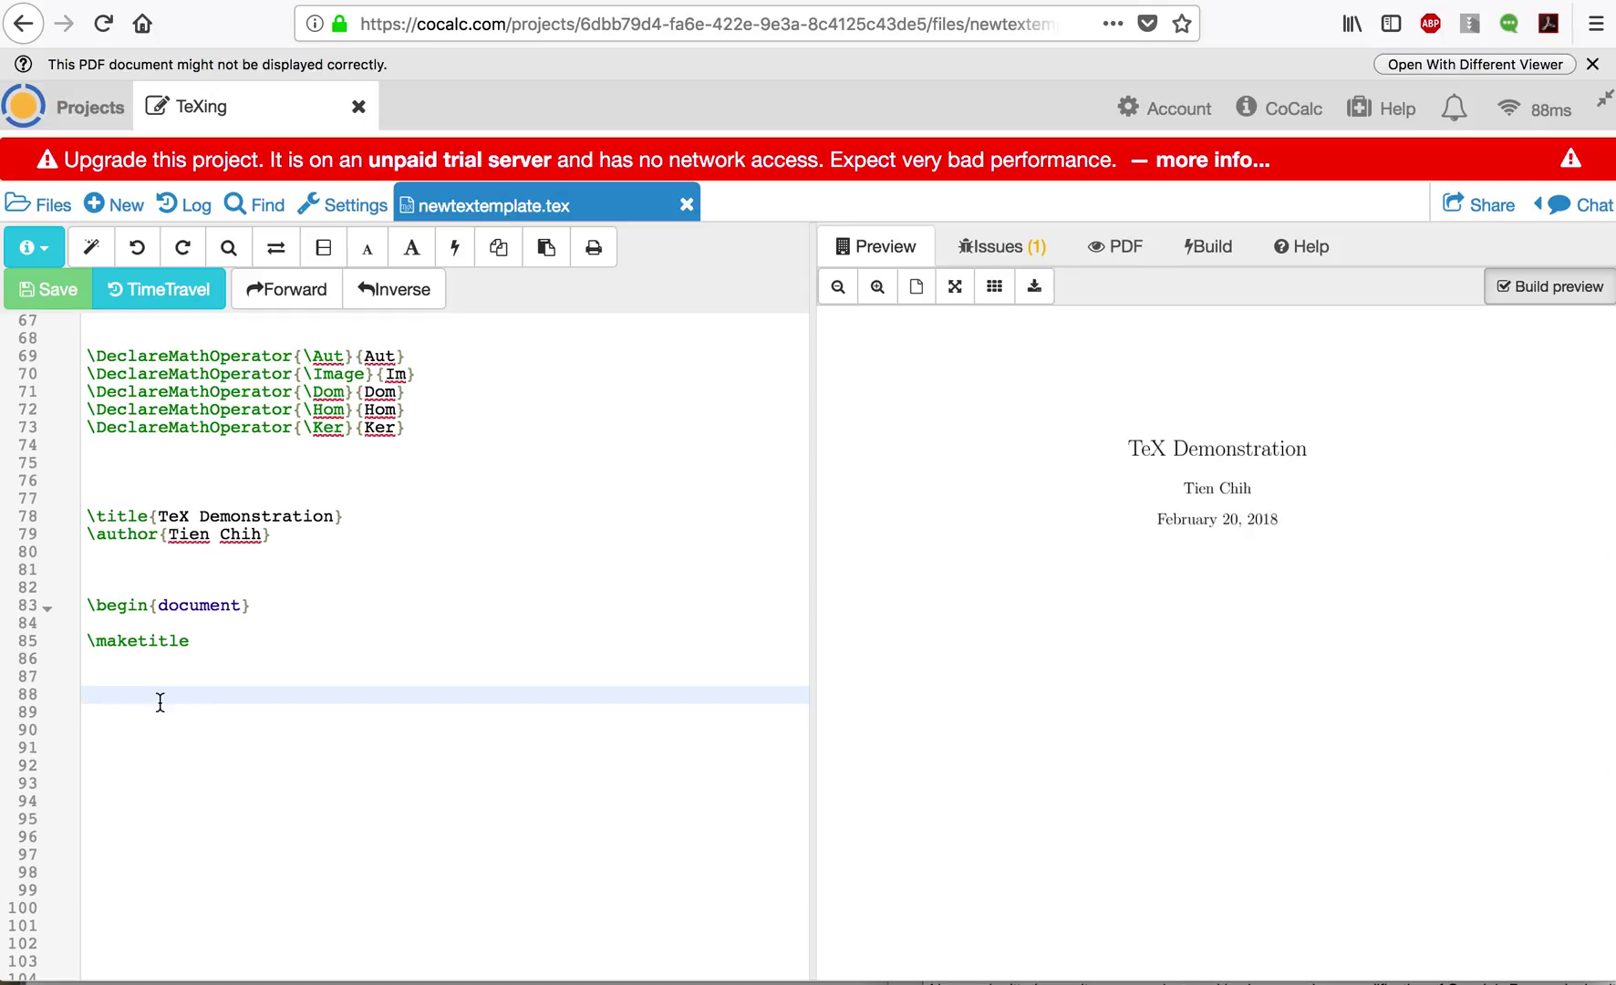
Write "Hello World." below \maketitle, widen the gap between the two words with many spaces, and save each version
type("Hello World.")
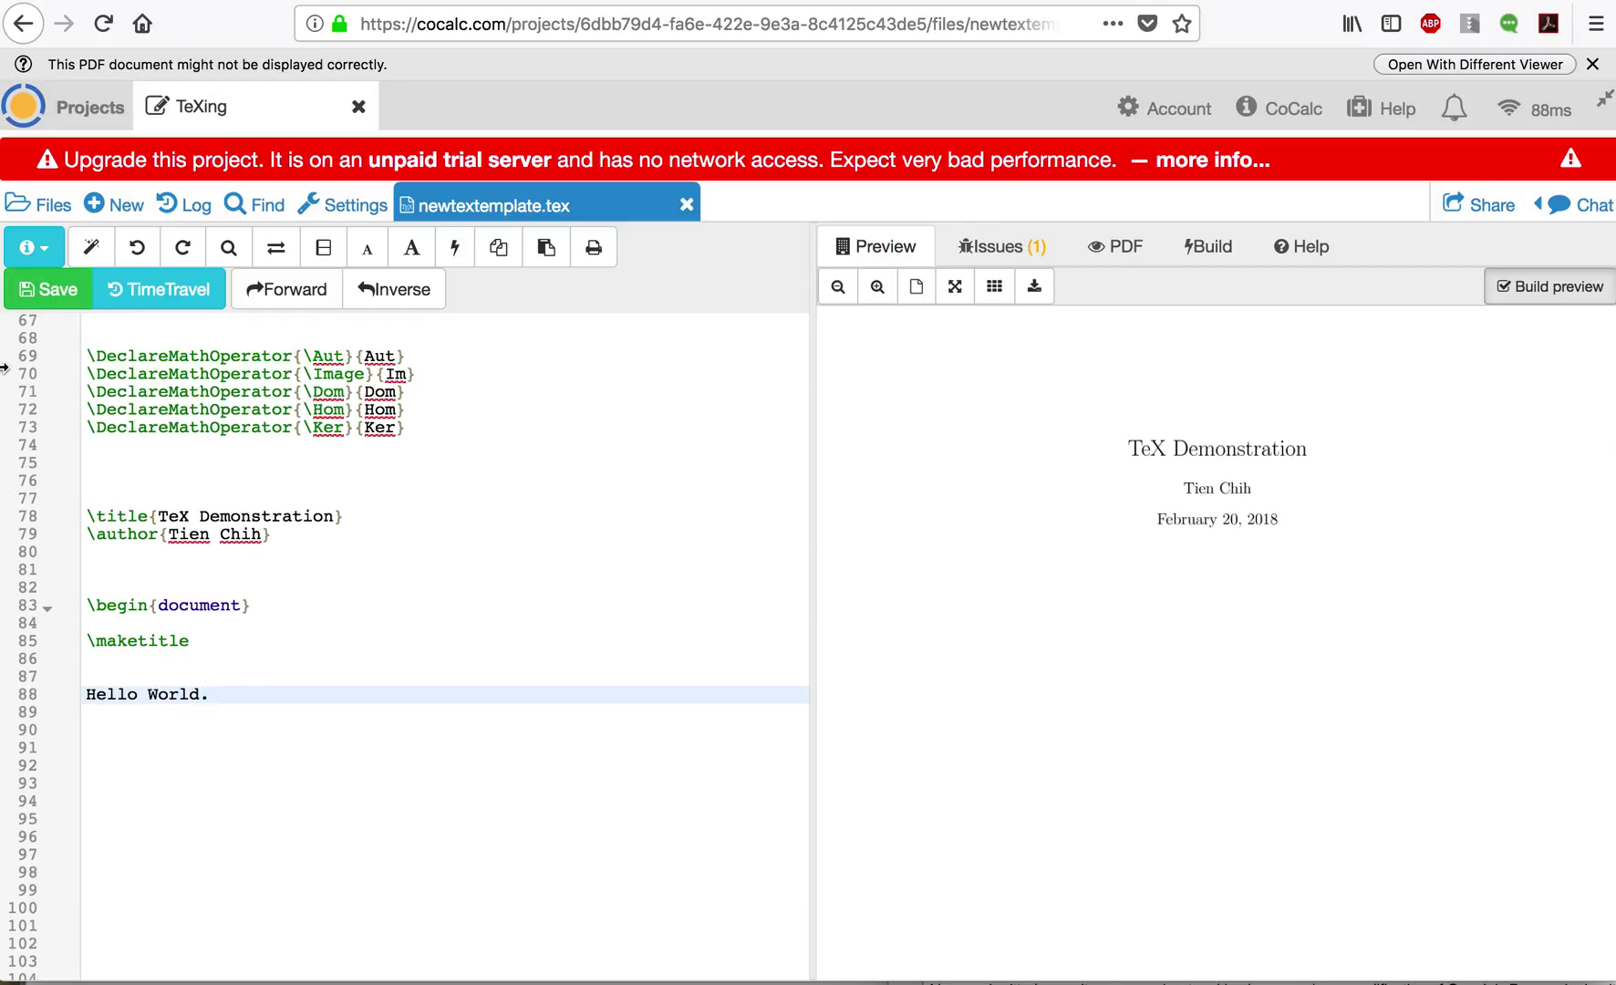
left_click(44, 292)
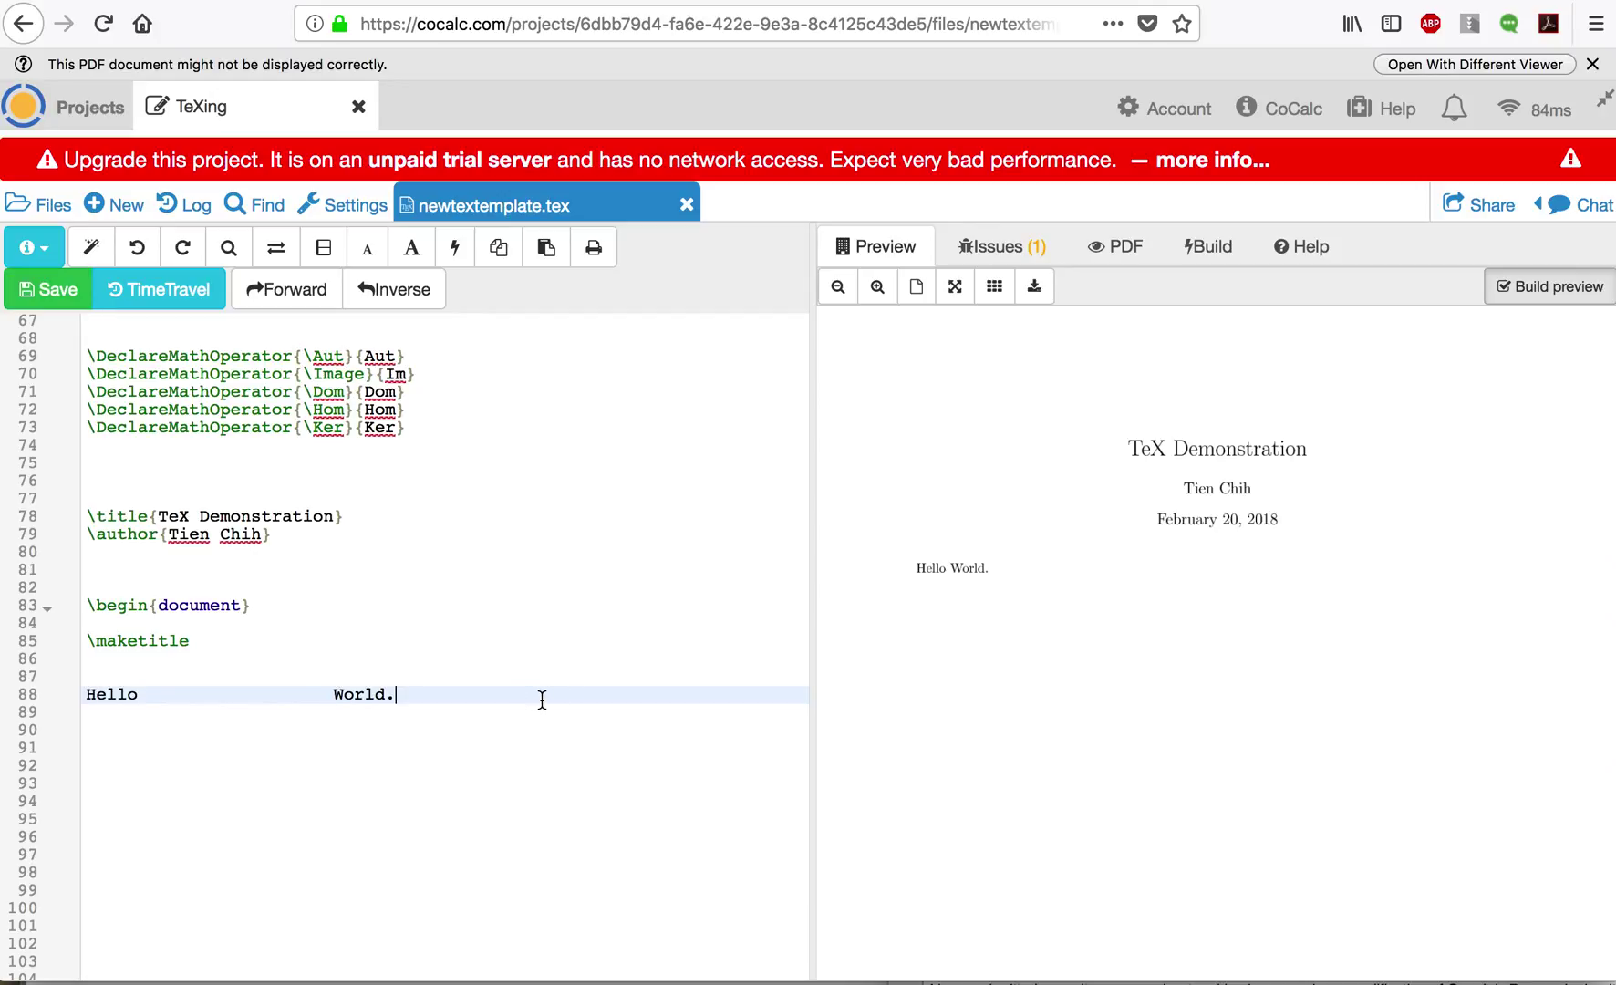
left_click(52, 292)
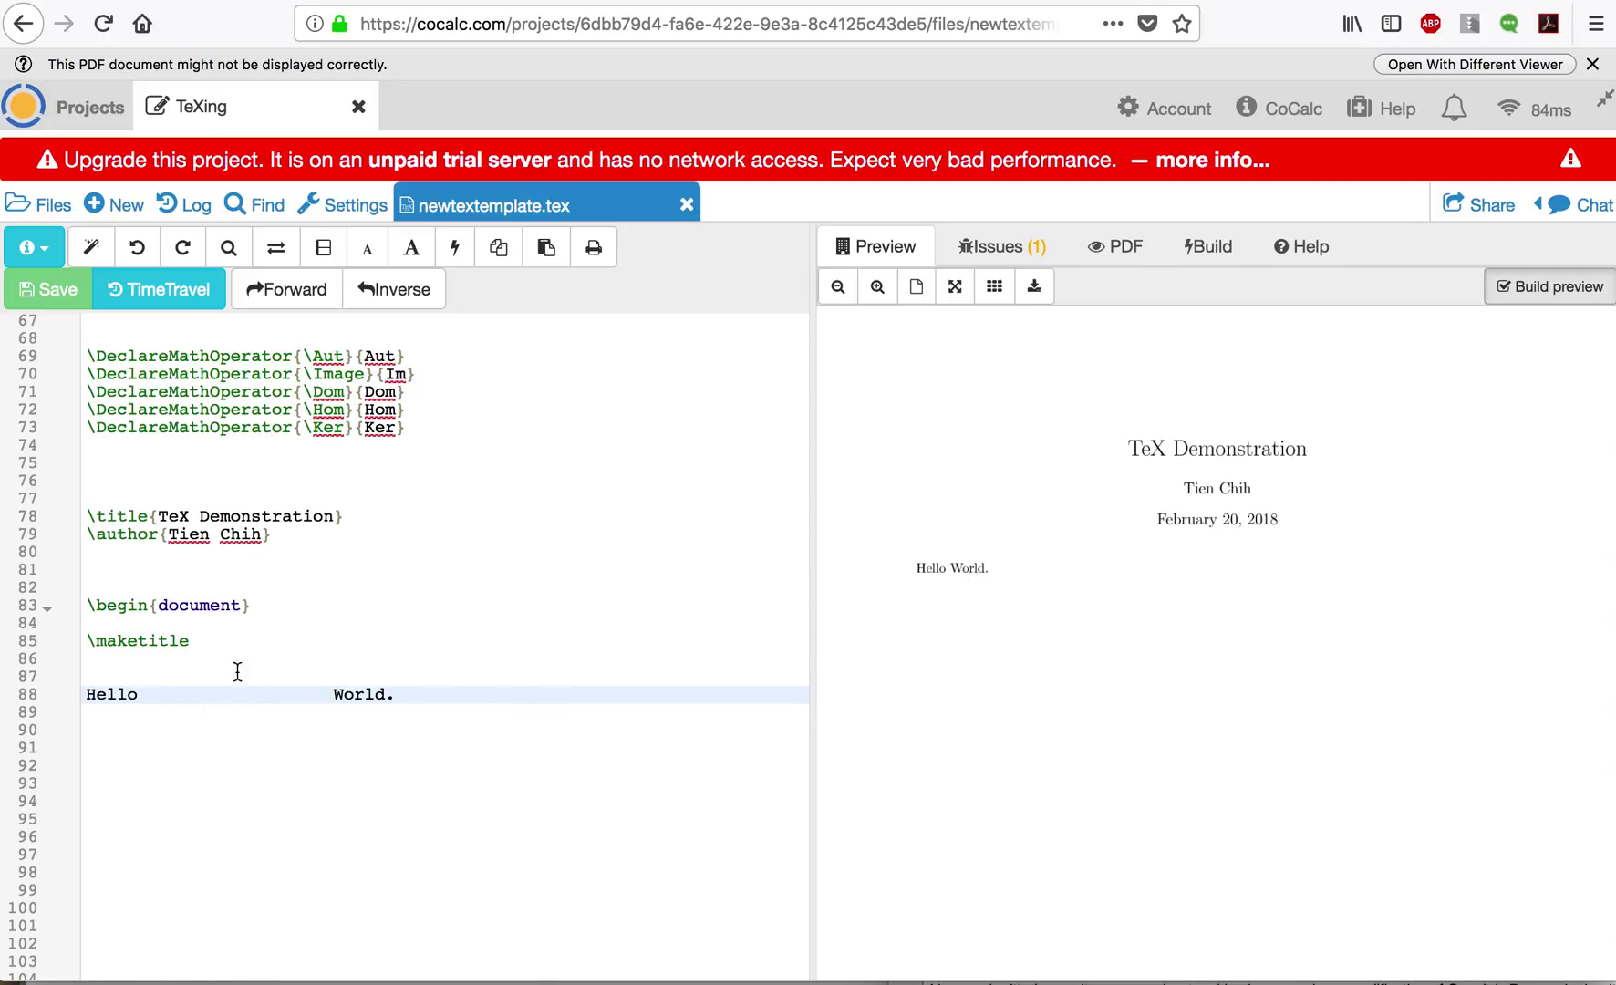
Append "How are you?" after "World." on the same line, separated by several extra spaces
left_click(436, 690)
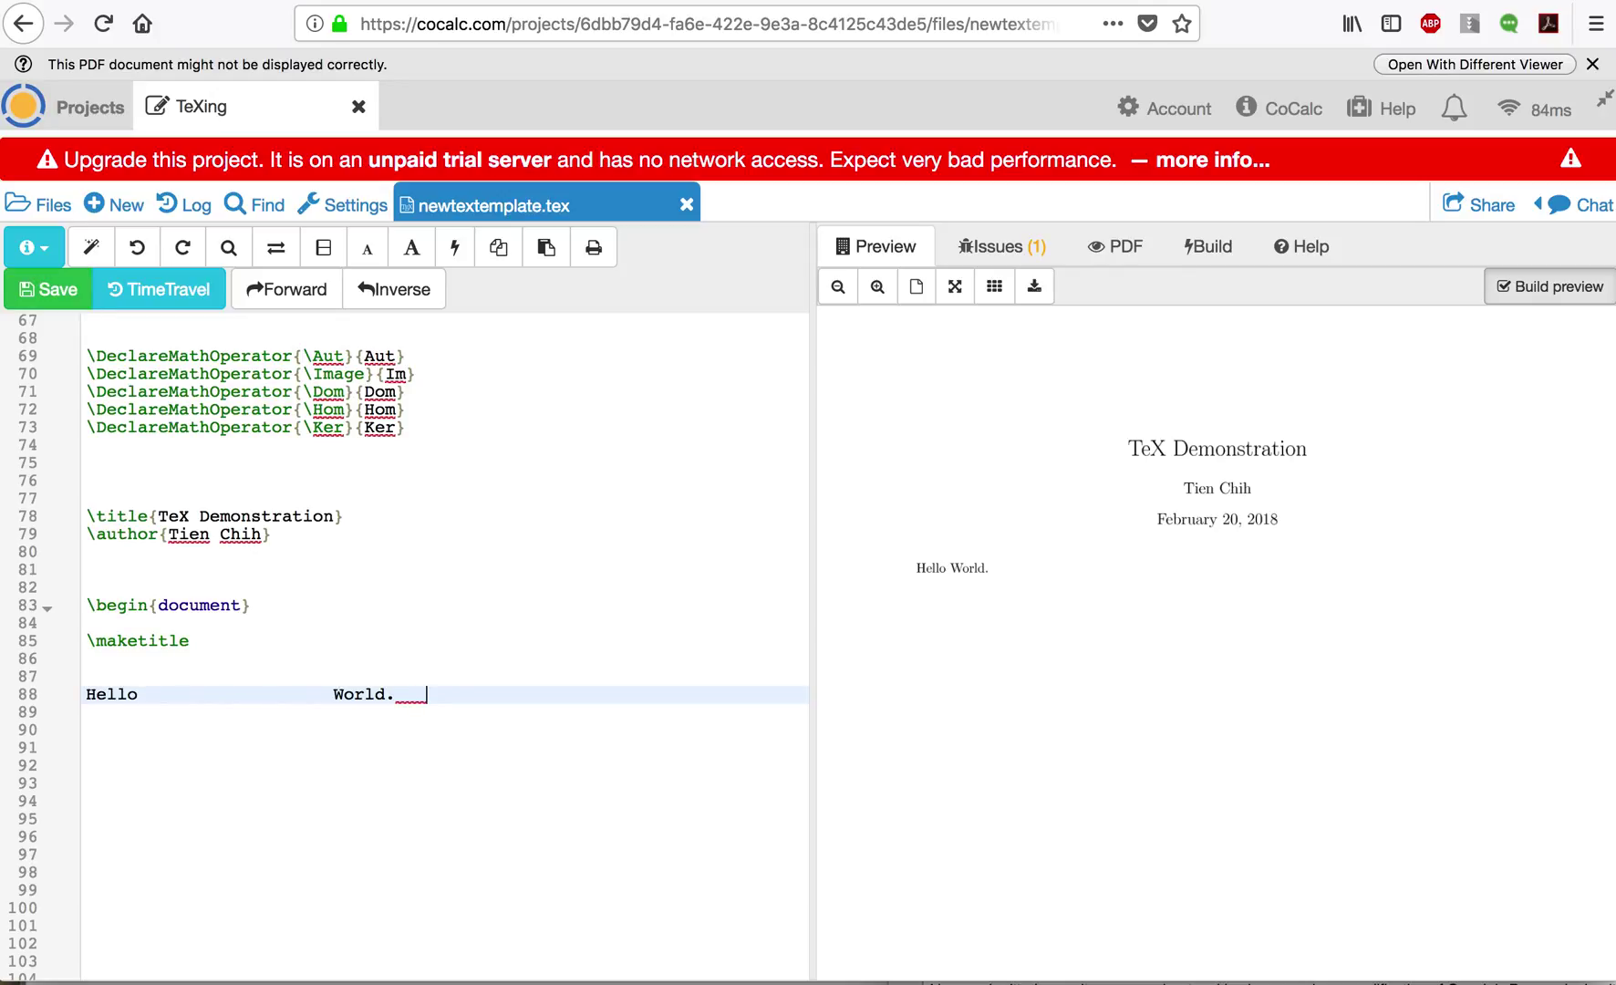
type("How af")
type("e you?")
Insert two forced spaces (\ \ ) between "are" and "you?" and save the file
left_click(625, 693)
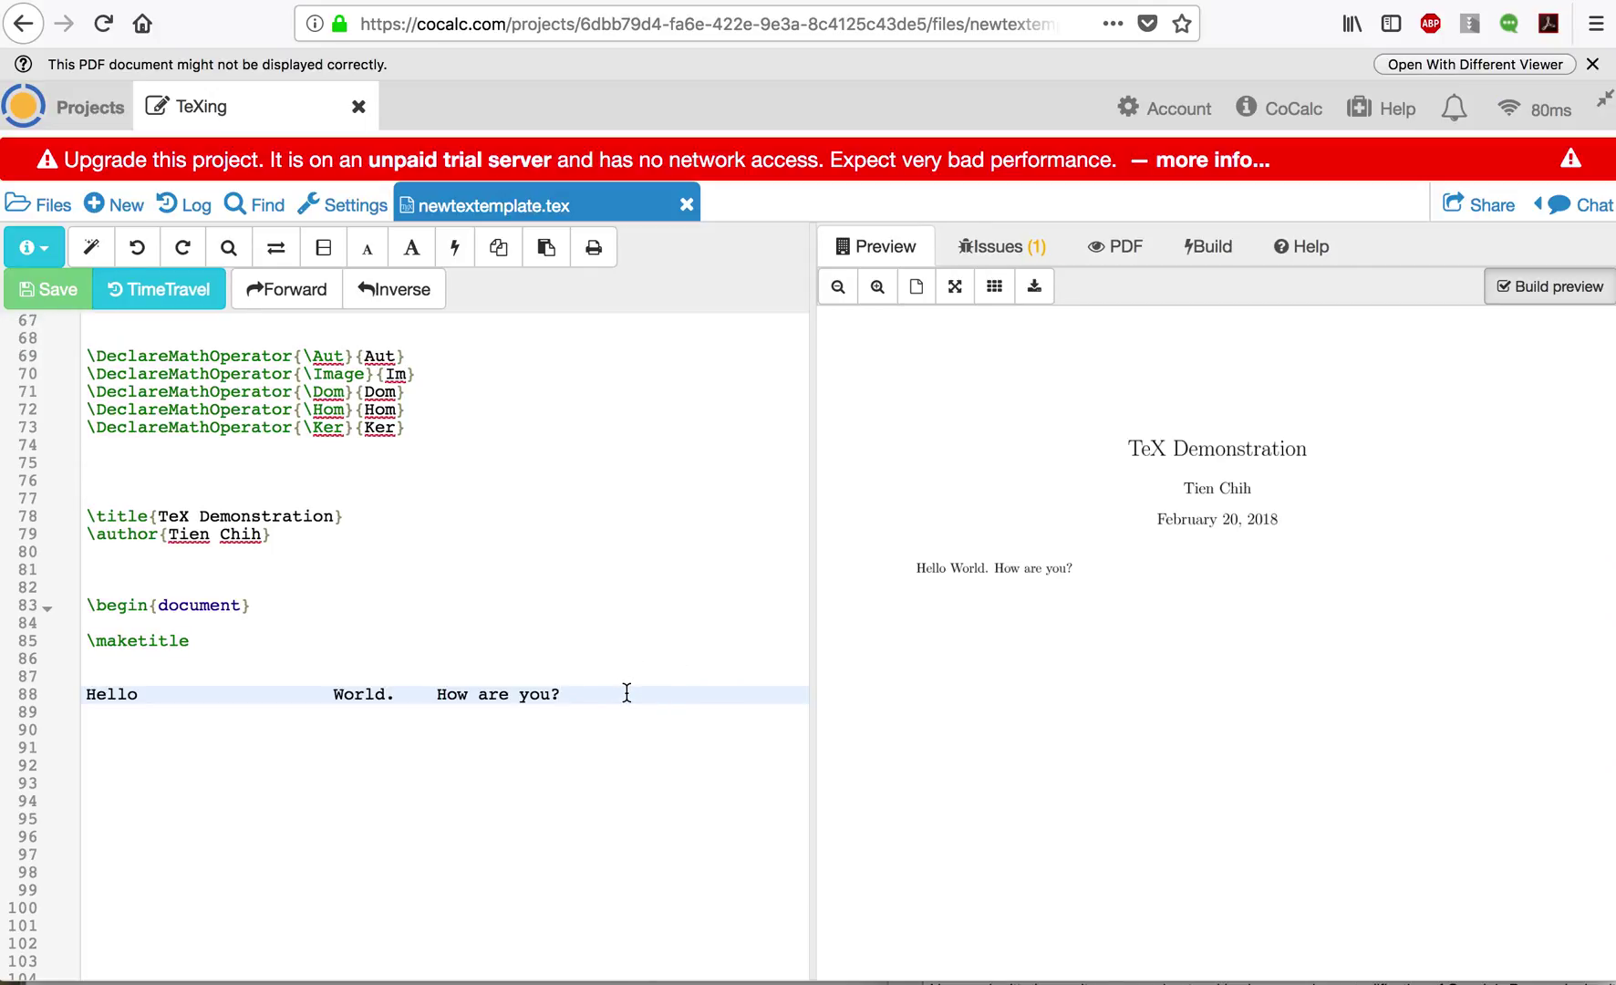
key("Left")
key("Left")
key("Left")
key("Left")
key("Left")
type("\\ \\ \\ \\ \\")
key("BackSpace")
key("BackSpace")
key("BackSpace")
key("BackSpace")
key("BackSpace")
key("BackSpace")
key("BackSpace")
key("BackSpace")
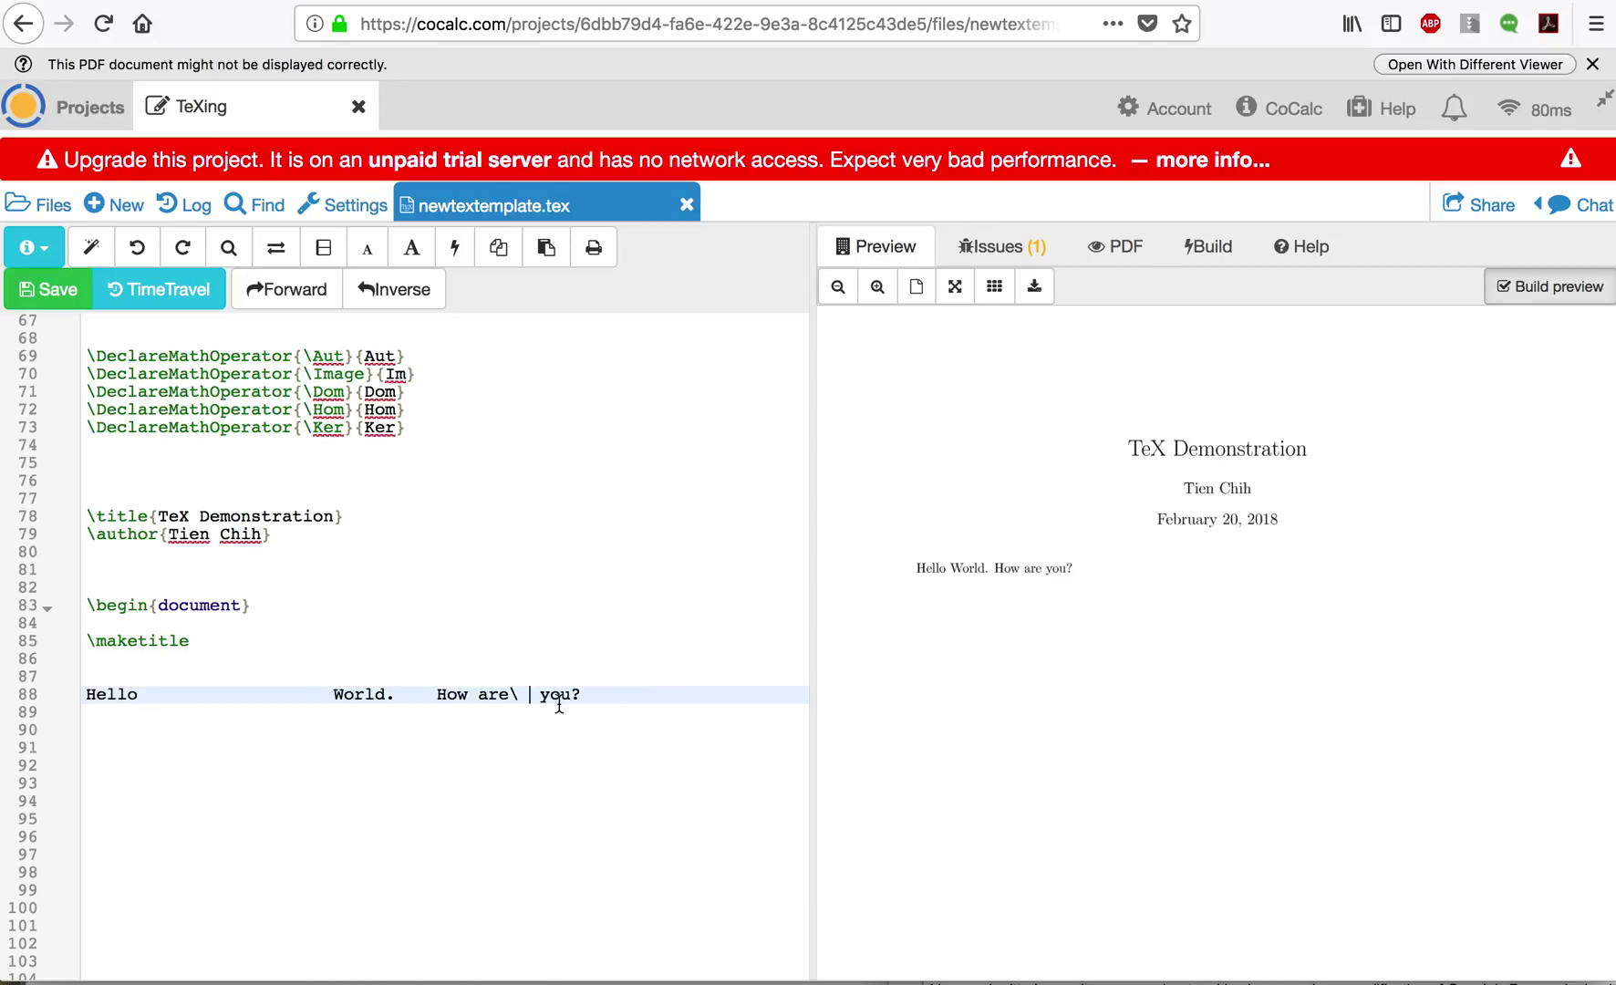
type("\\")
left_click(64, 290)
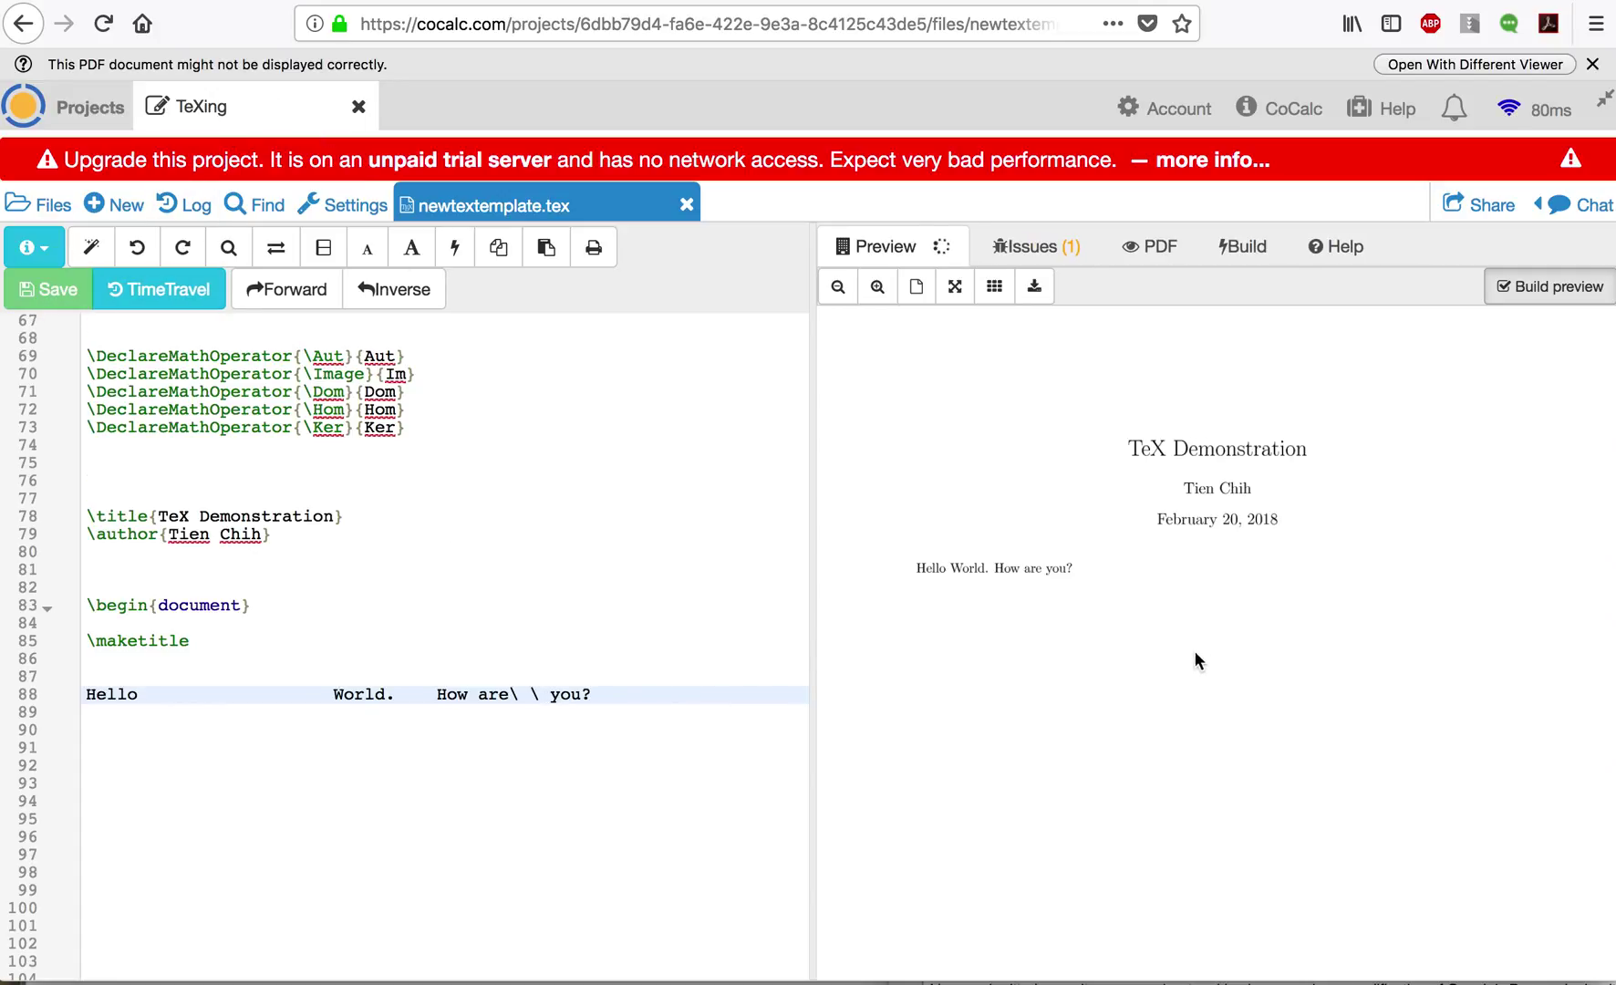
End the greeting line with \\, write "This is the next line." two lines below, and save the file
left_click(689, 698)
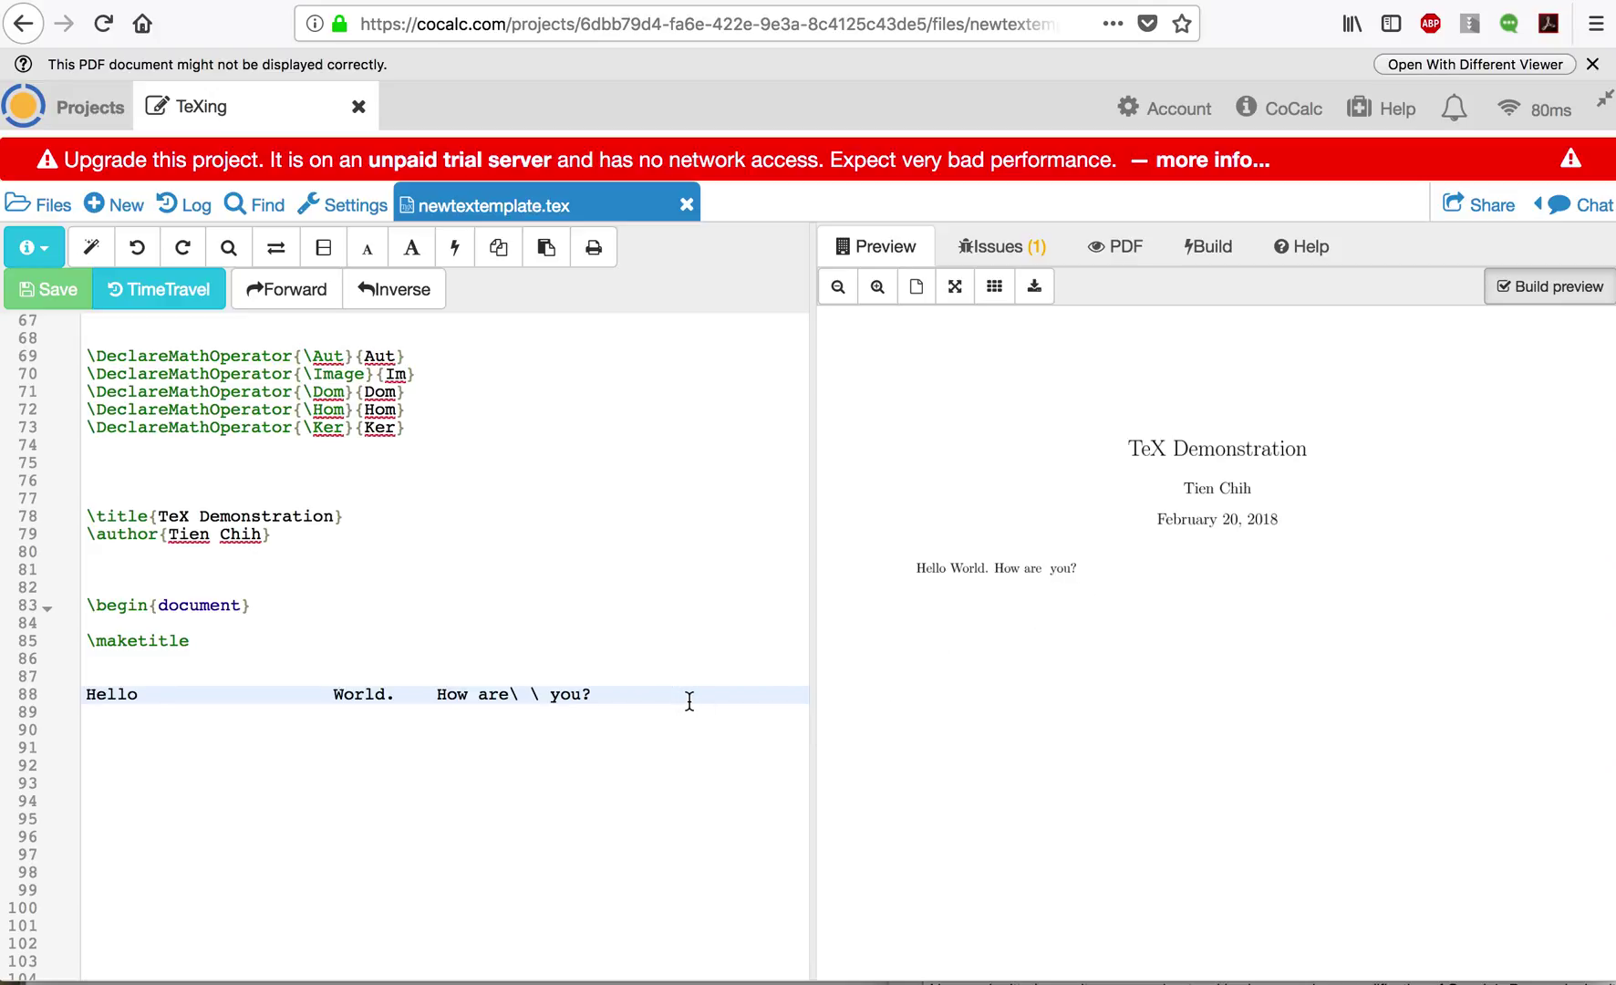
type("\\\\")
key("Return")
key("Return")
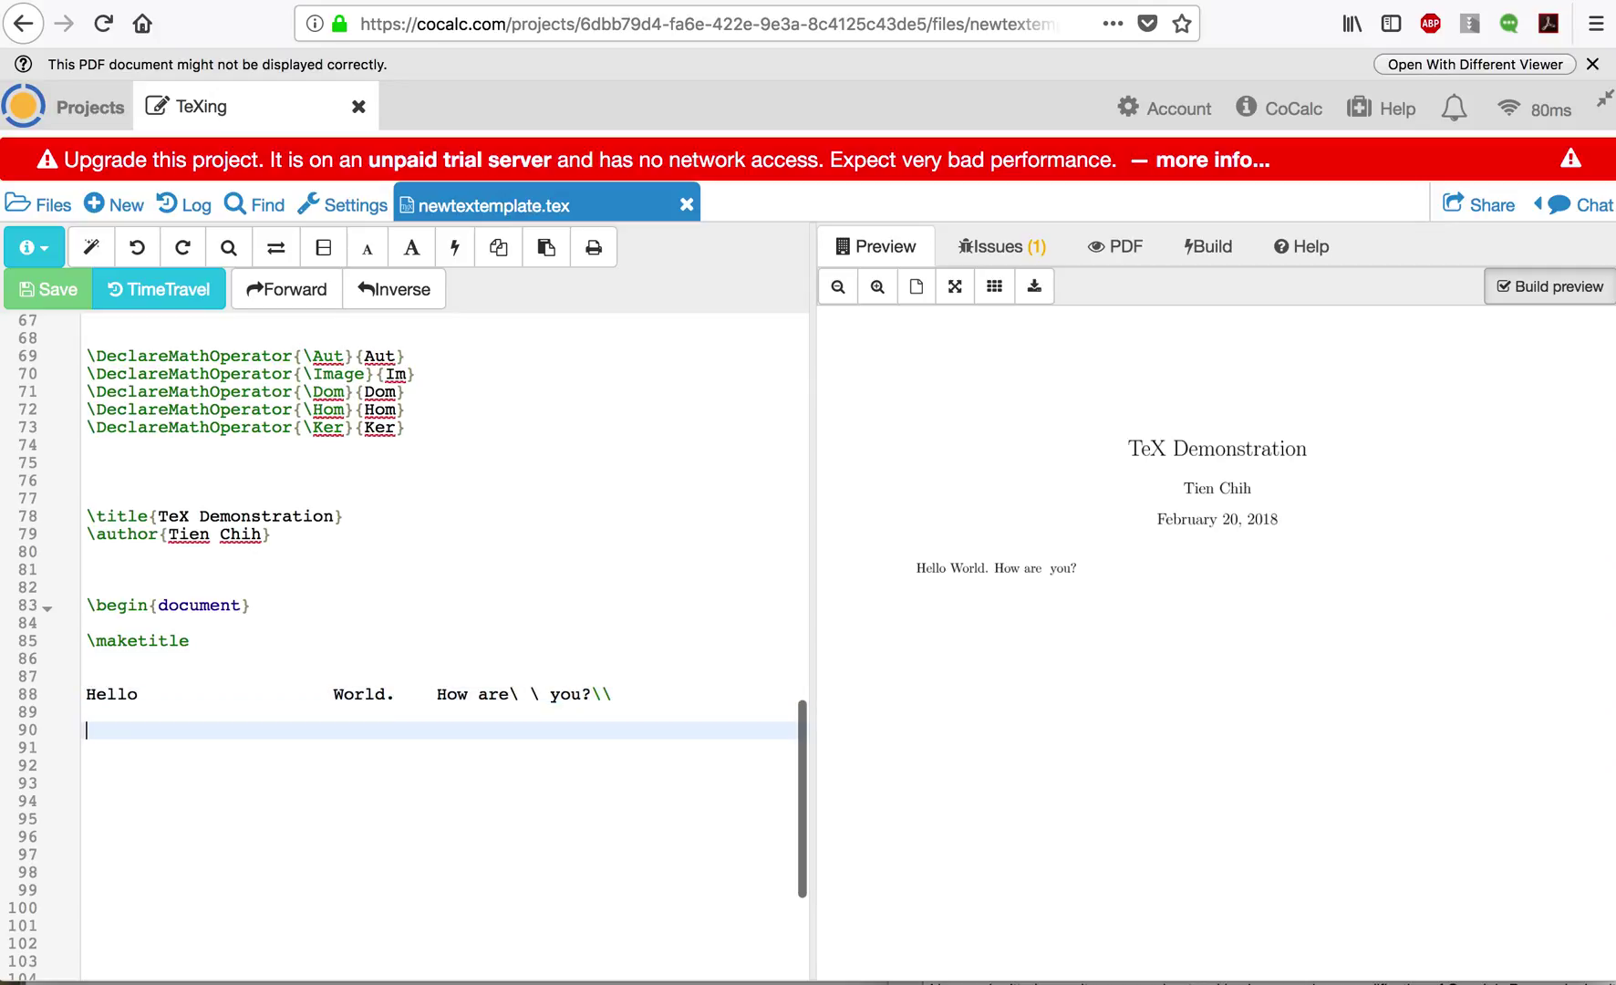
type("This ")
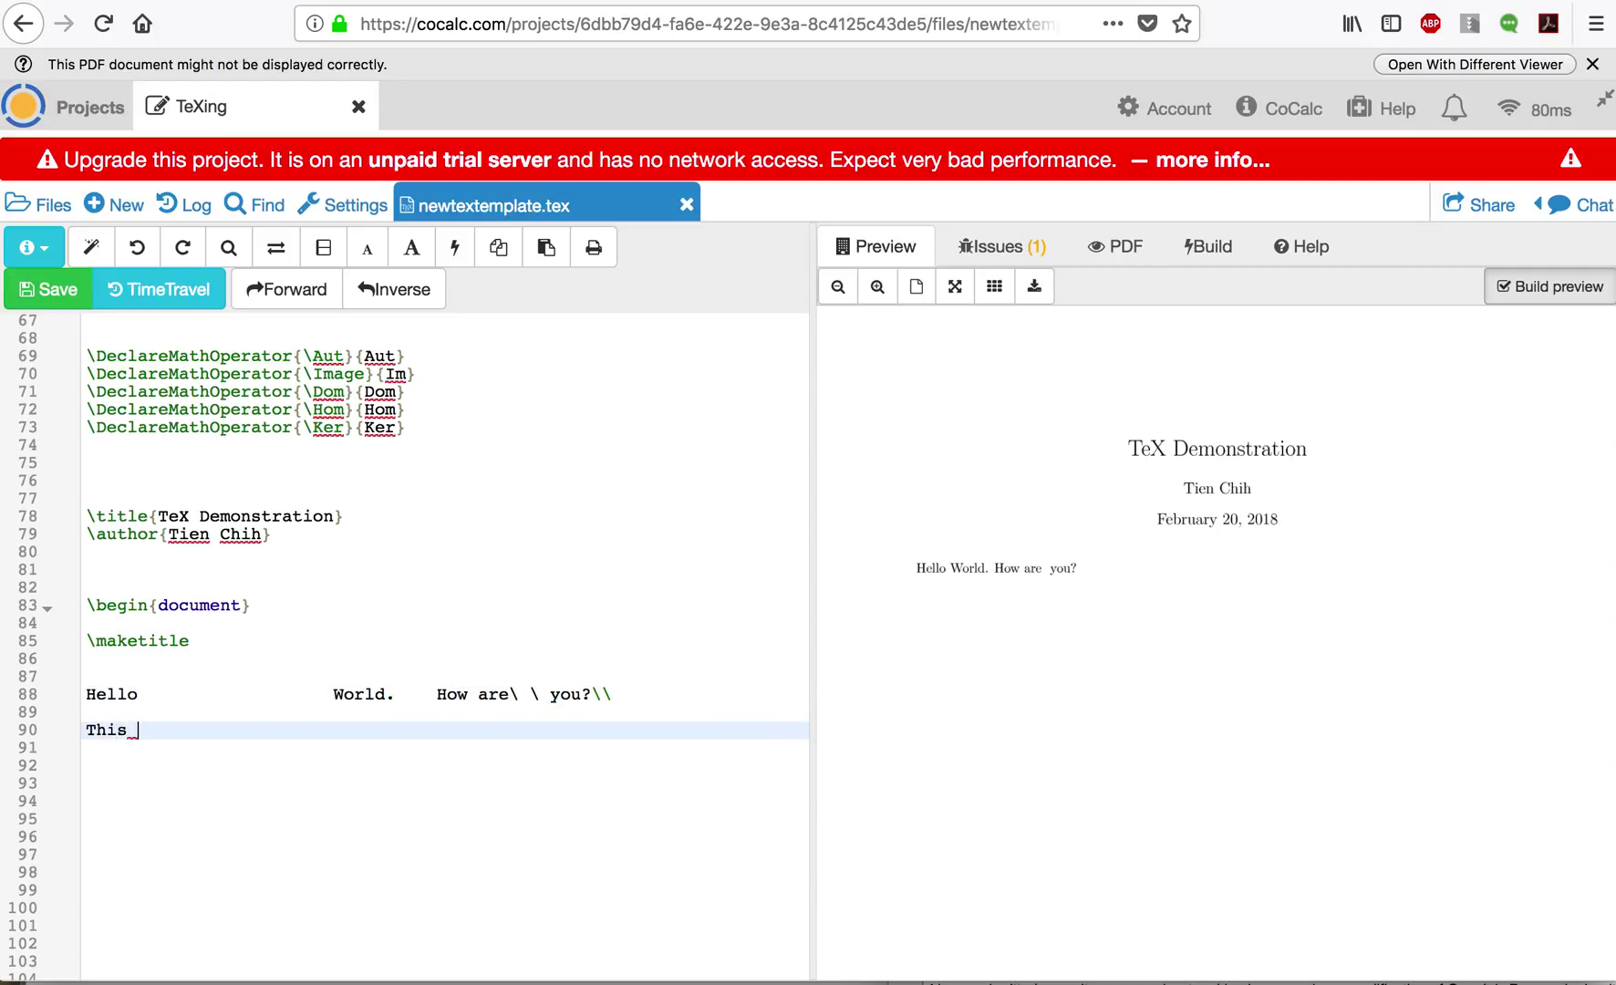
type("is the next line.")
left_click(46, 292)
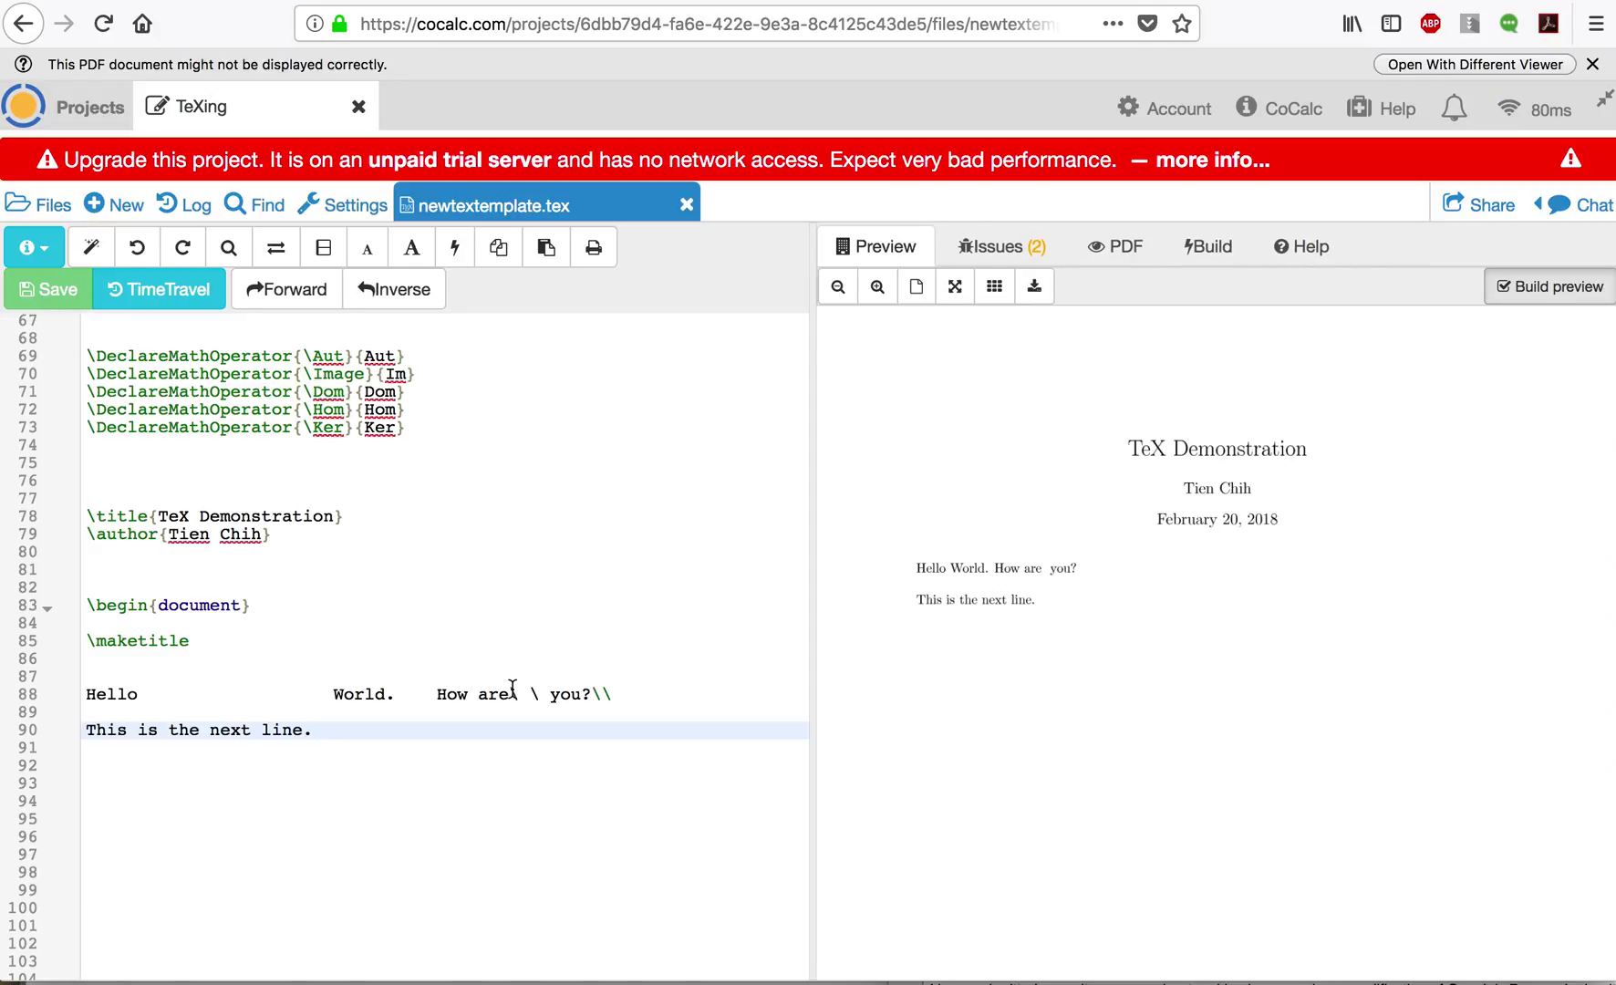
left_click(609, 695)
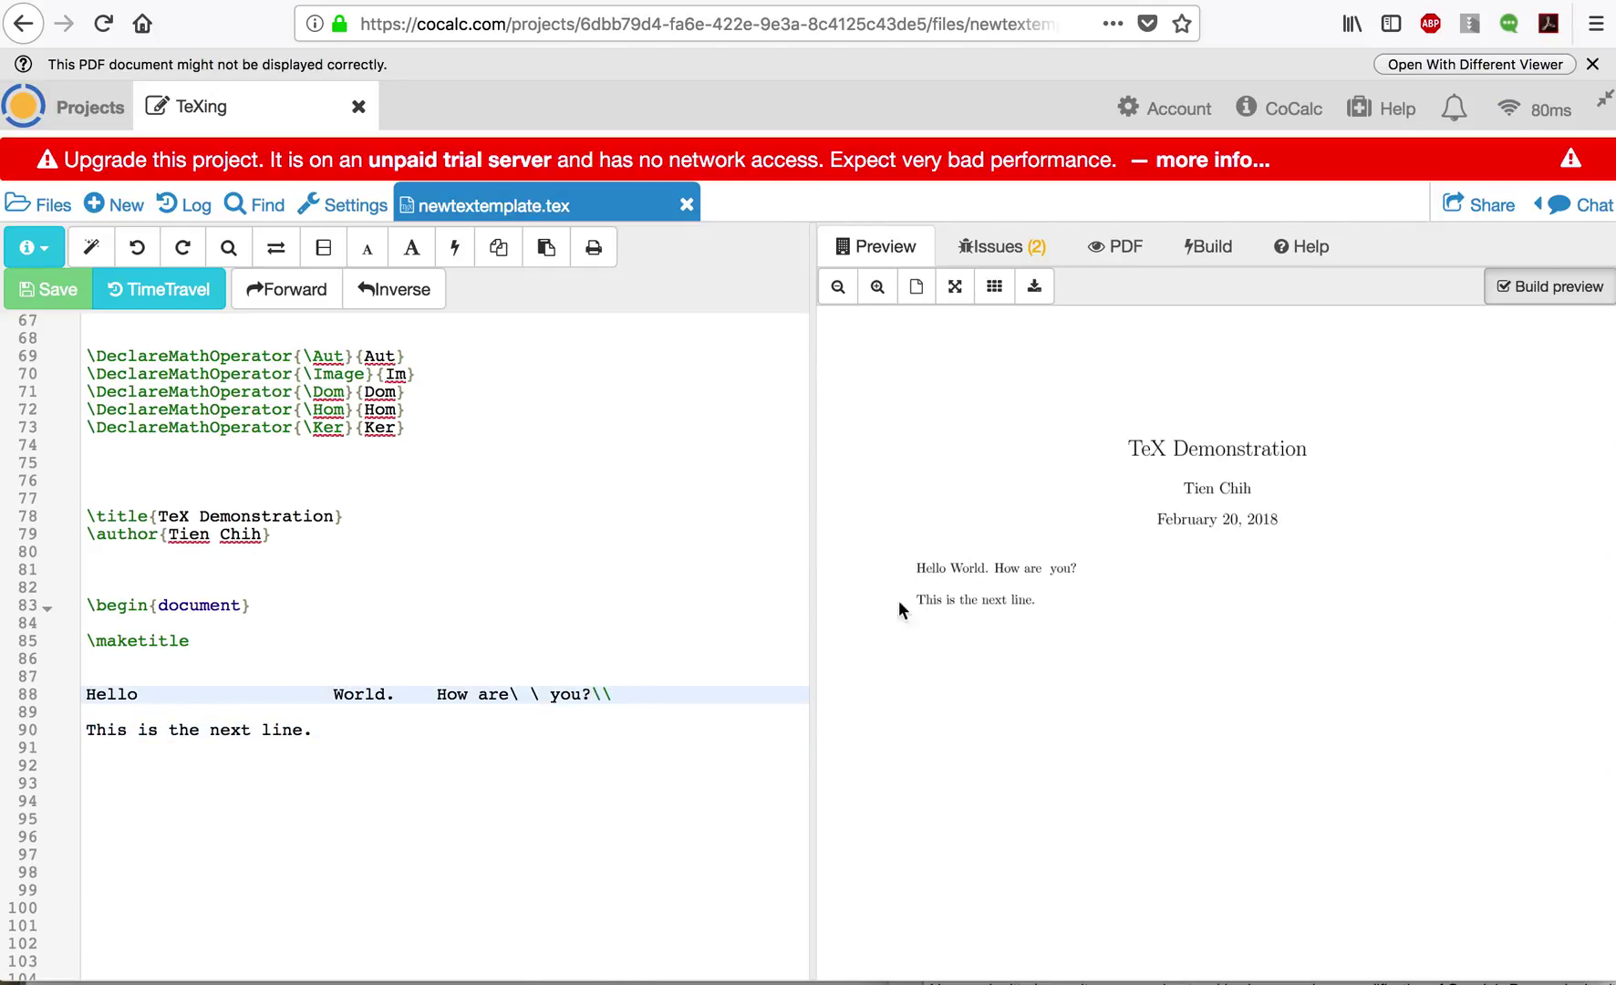
Remove the \\ line break from the end of the greeting line and save the file
left_click(98, 699)
left_click(107, 712)
left_click(653, 691)
key("BackSpace")
key("BackSpace")
left_click(66, 303)
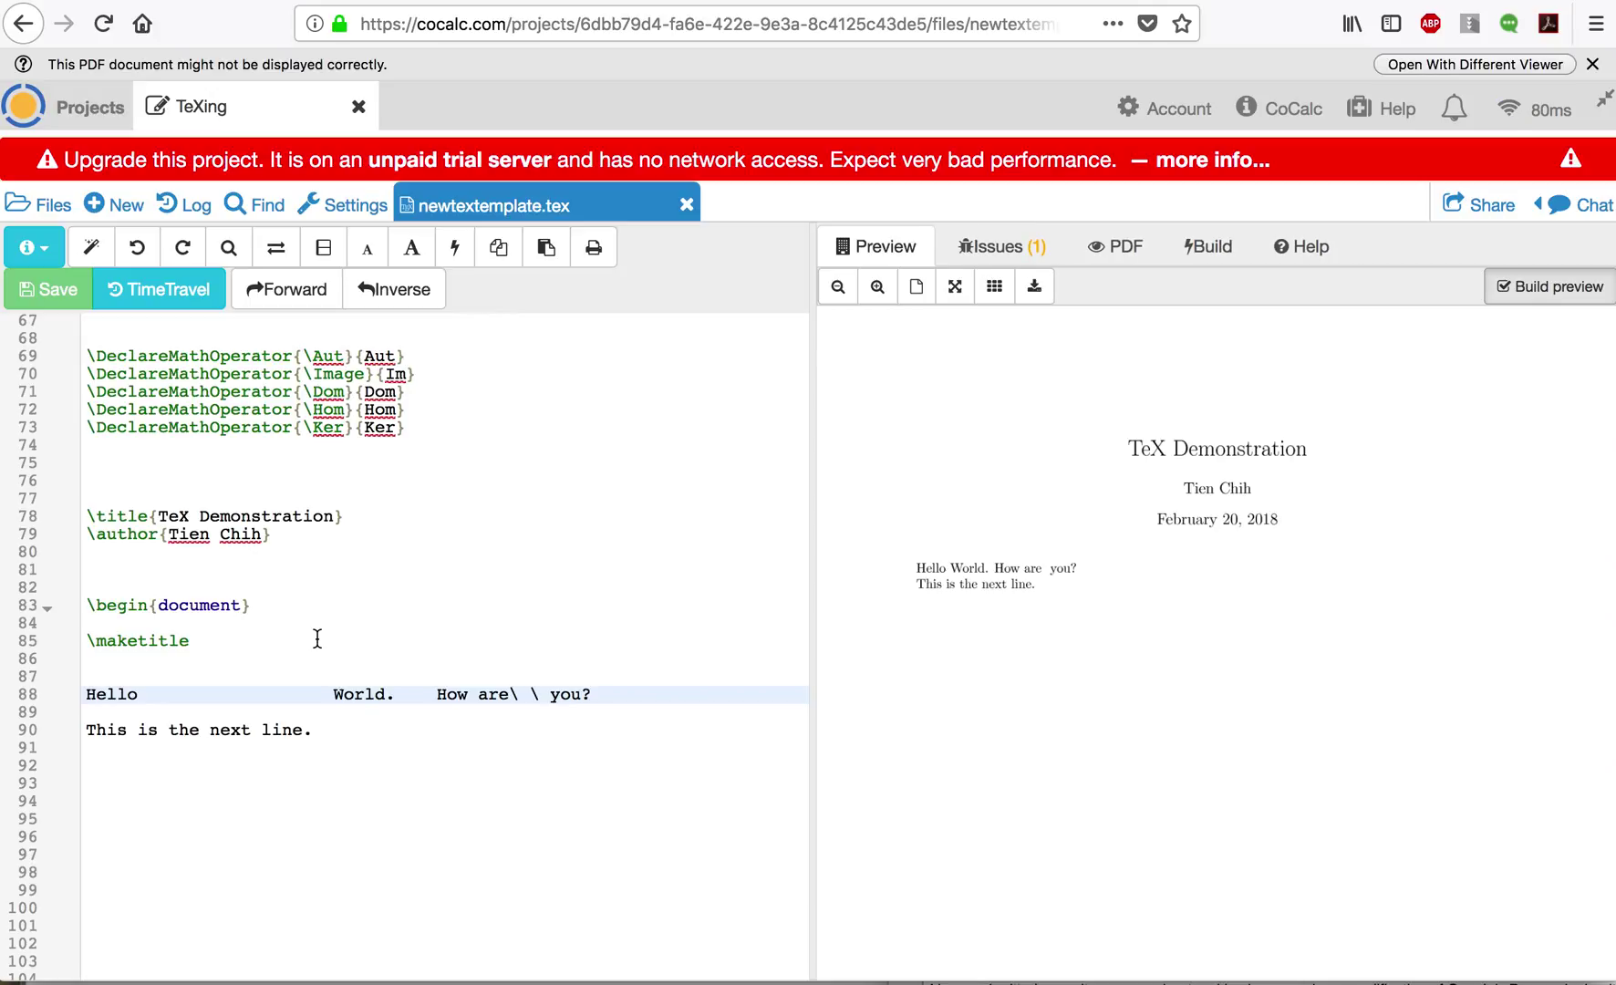
End "This is the next line." with \\ and write X $X$ two lines below it
left_click(379, 726)
type("\\\\")
key("Return")
key("Return")
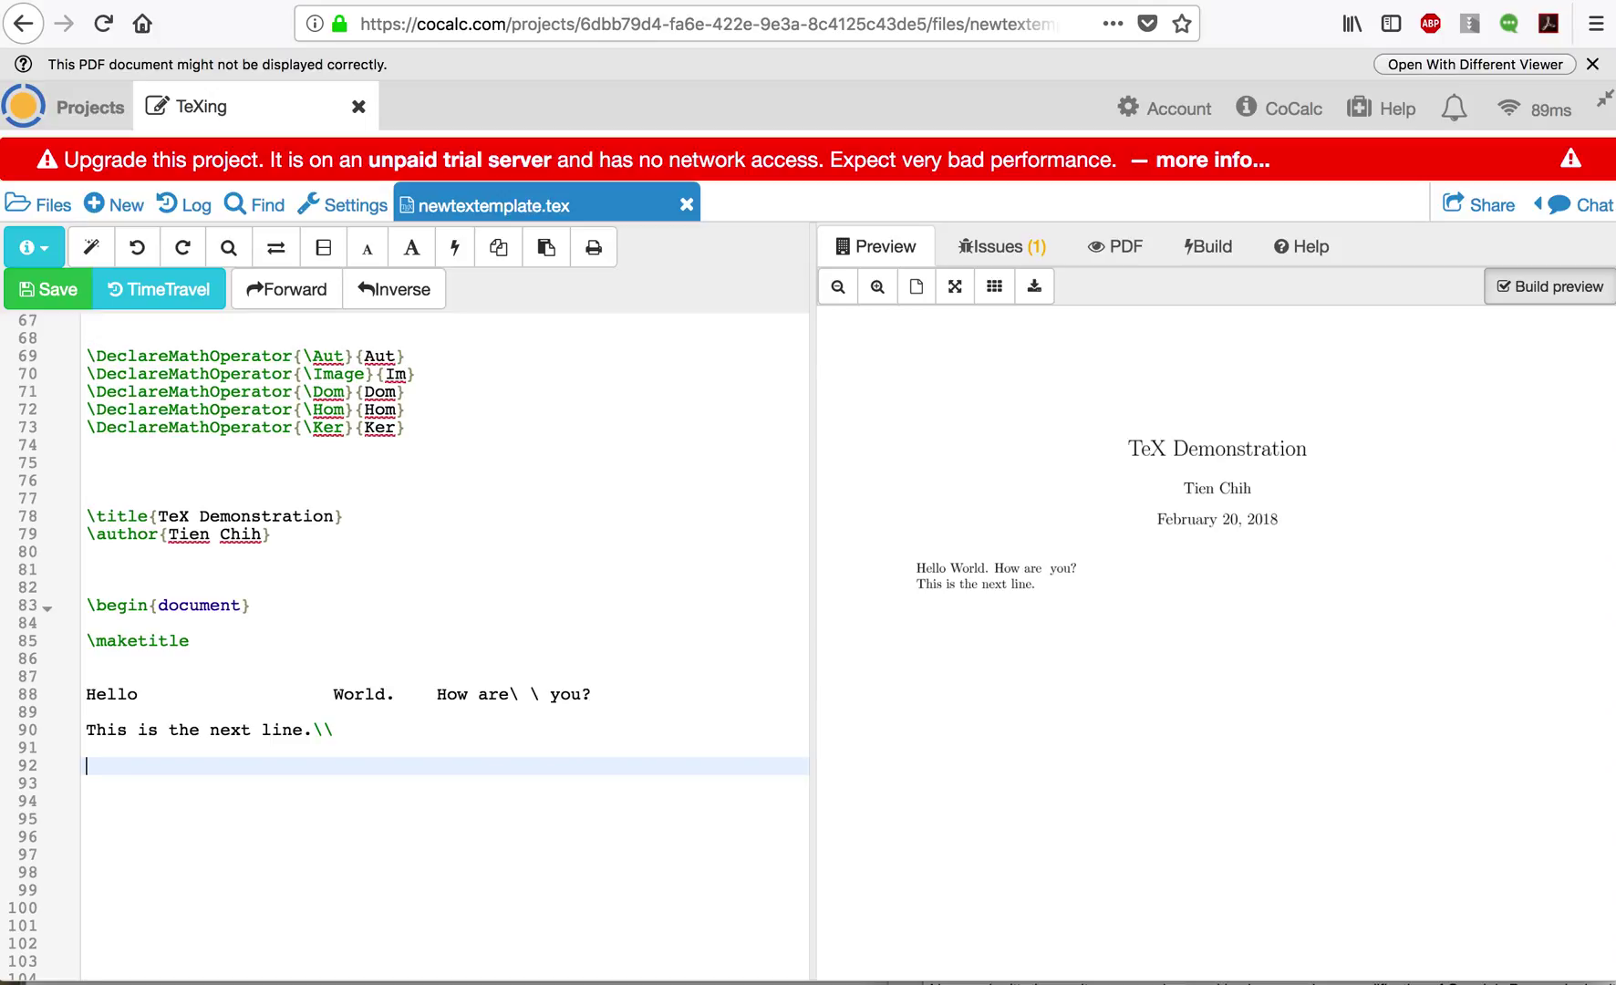
type("x$x$")
key("Left")
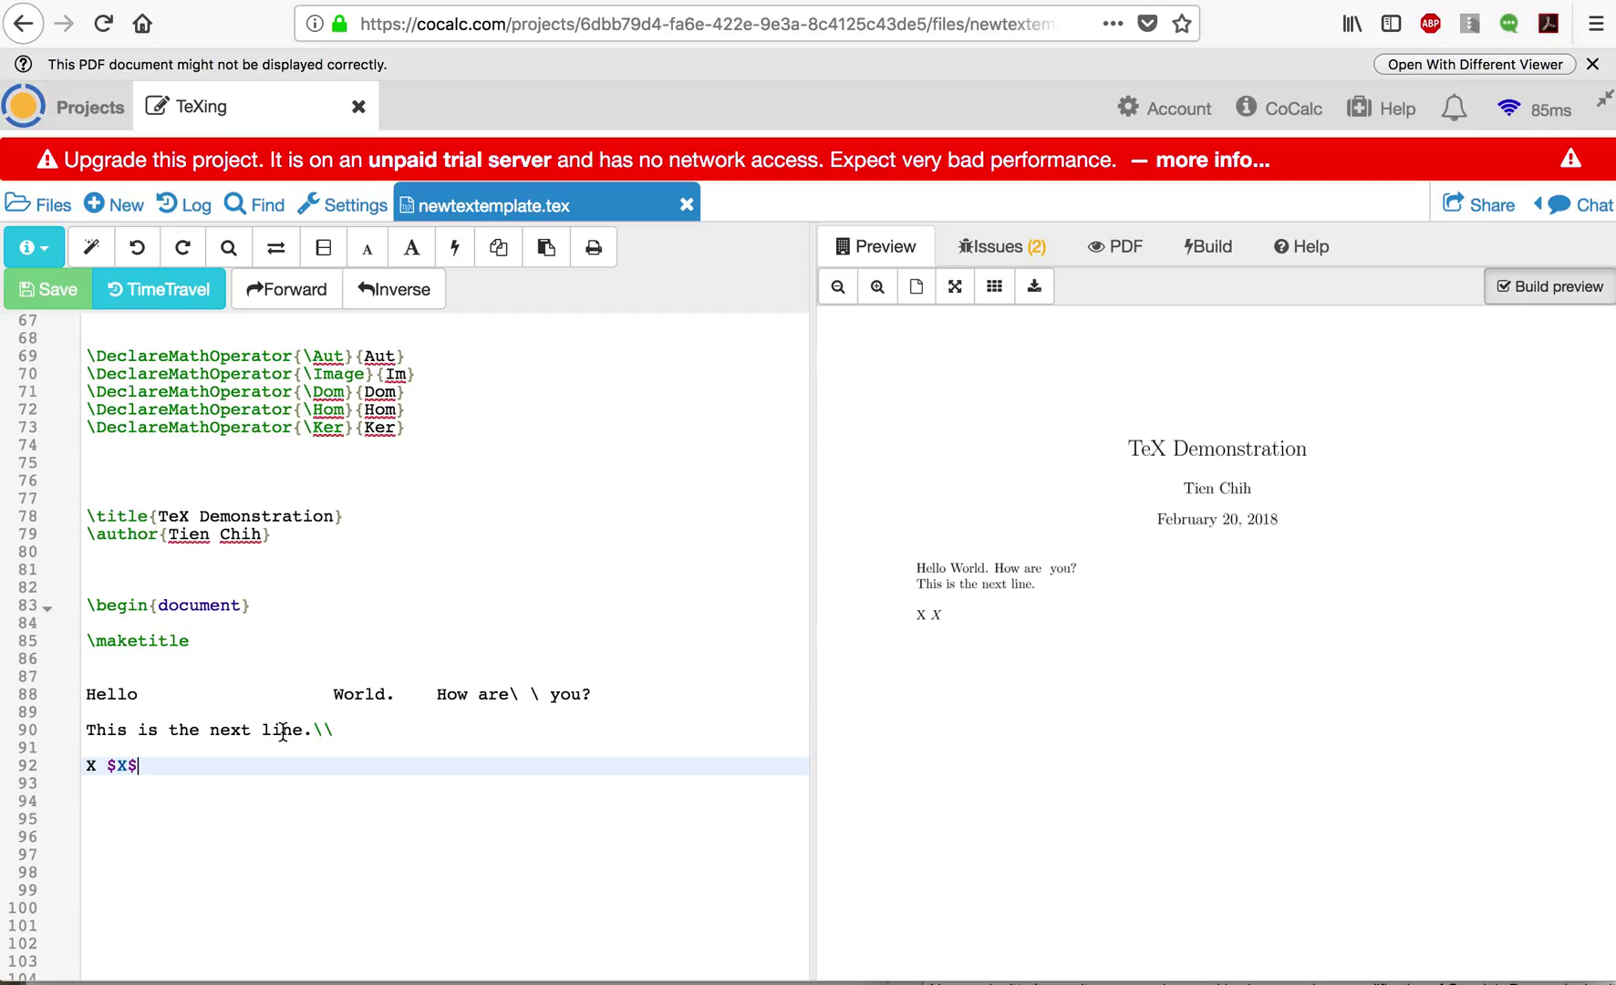
Add the displayed formula $$G/\Ker(f)\cong \Image(f)$$ after $X$, separated by two spaces, and save the file
type("__")
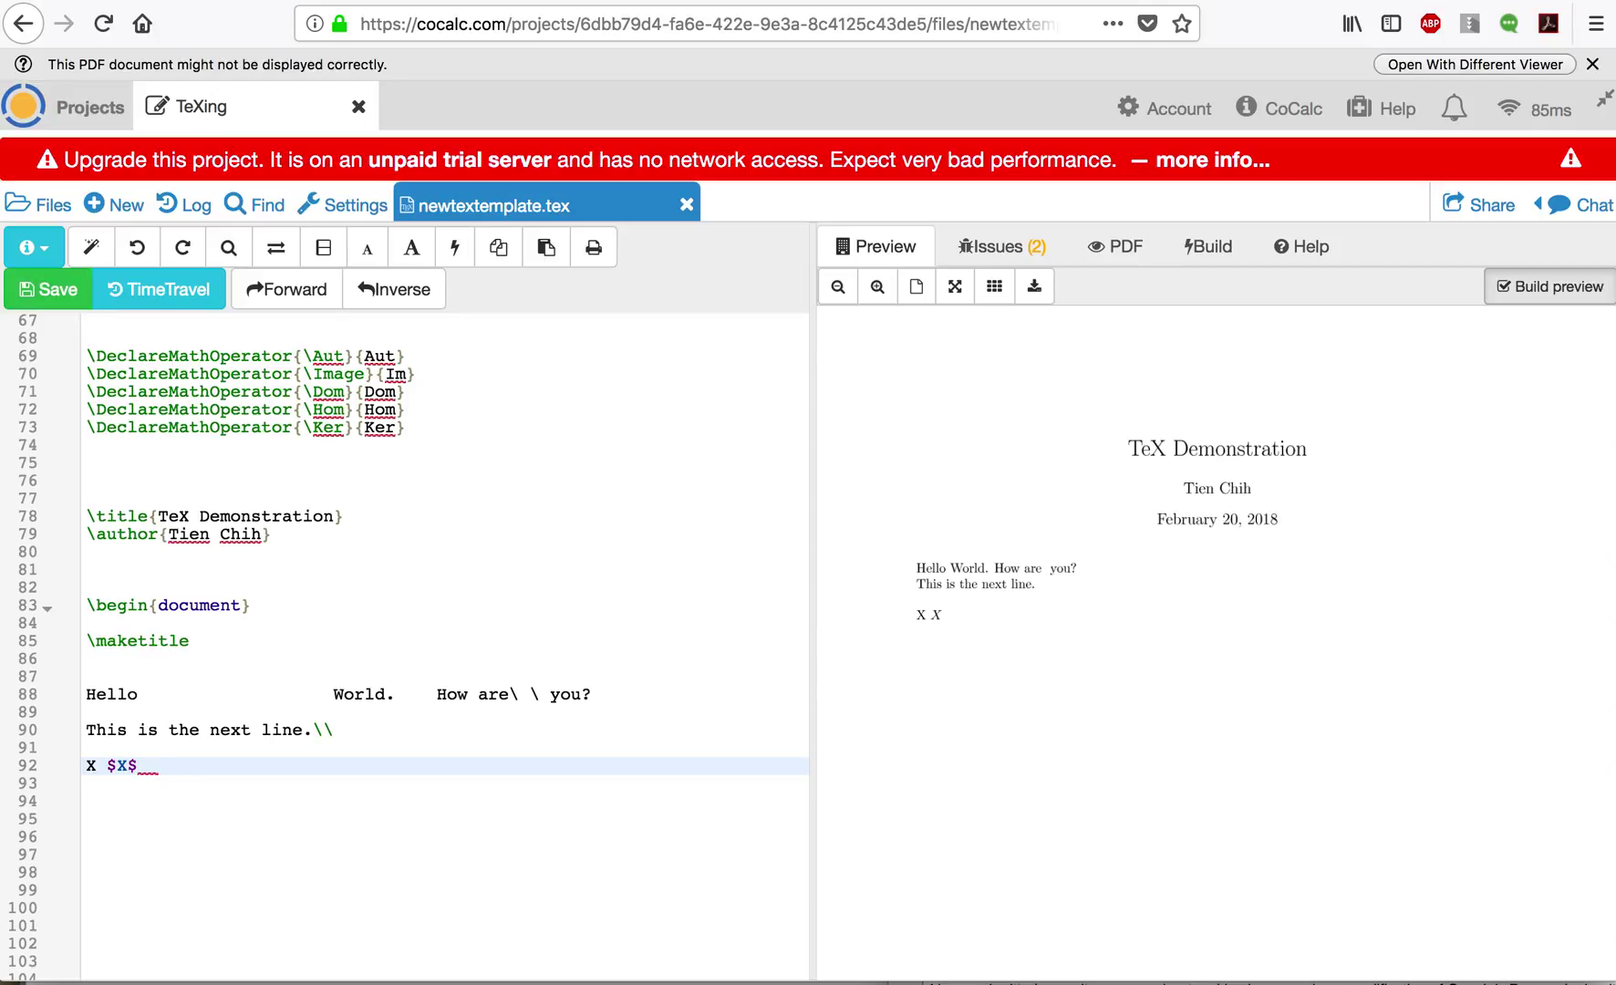
type("$$$$")
key("Left")
key("Left")
type("G/\\Ker()")
key("Left")
type("f)\\cong \\Image")
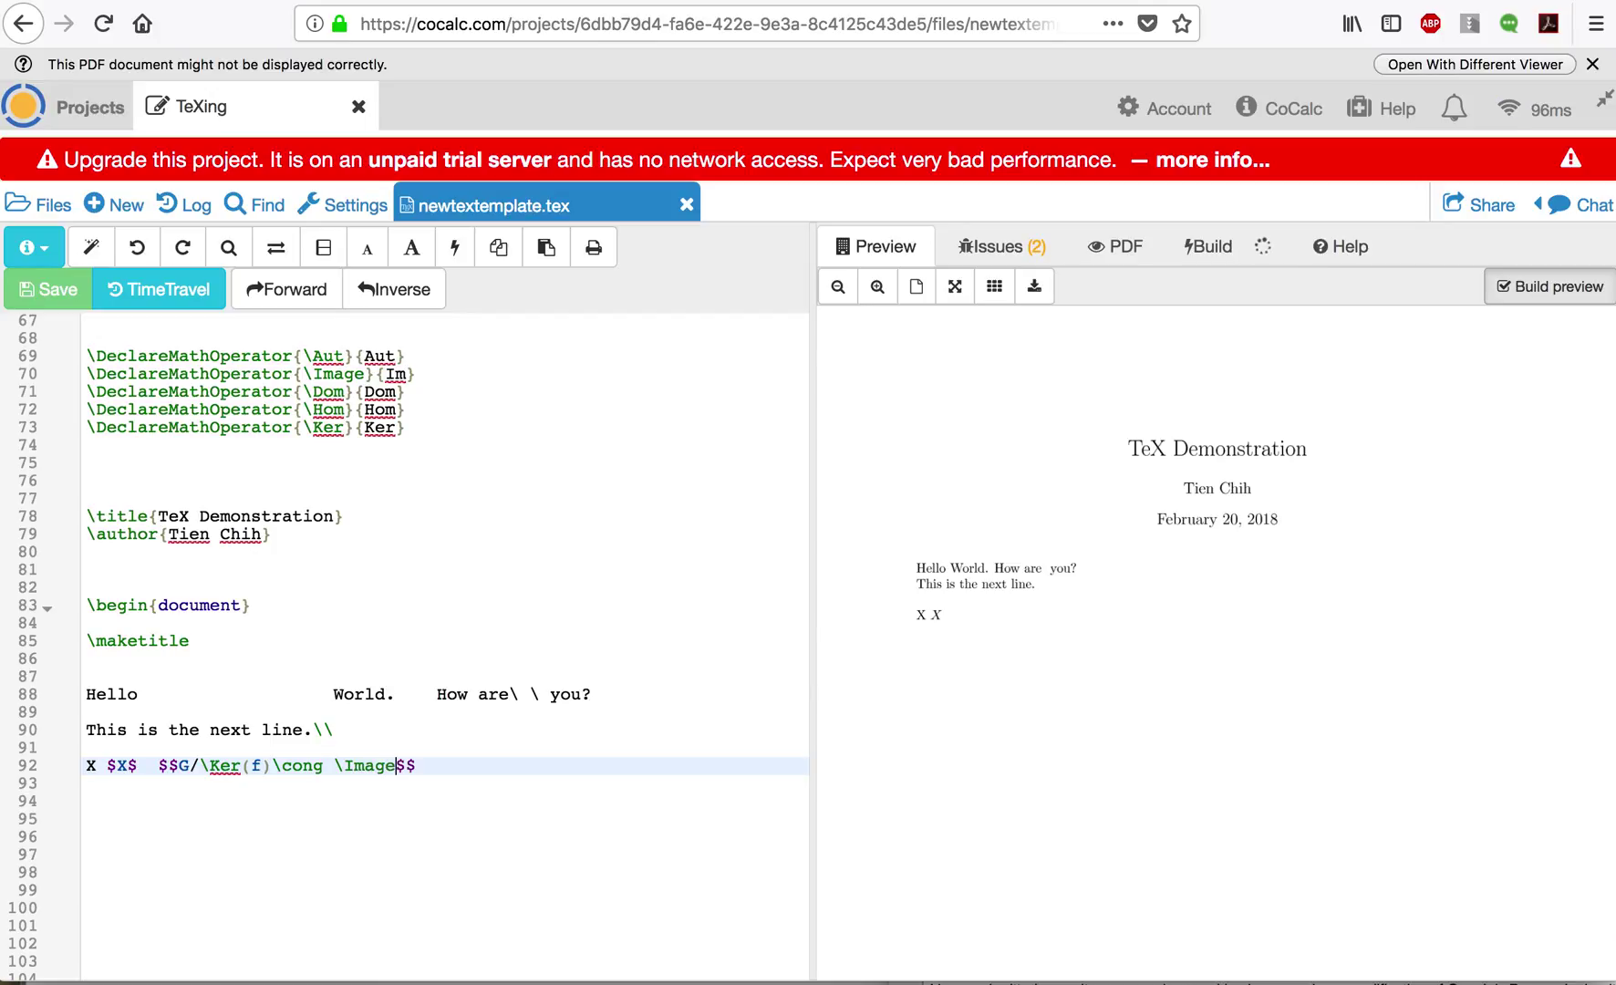
type("(f)")
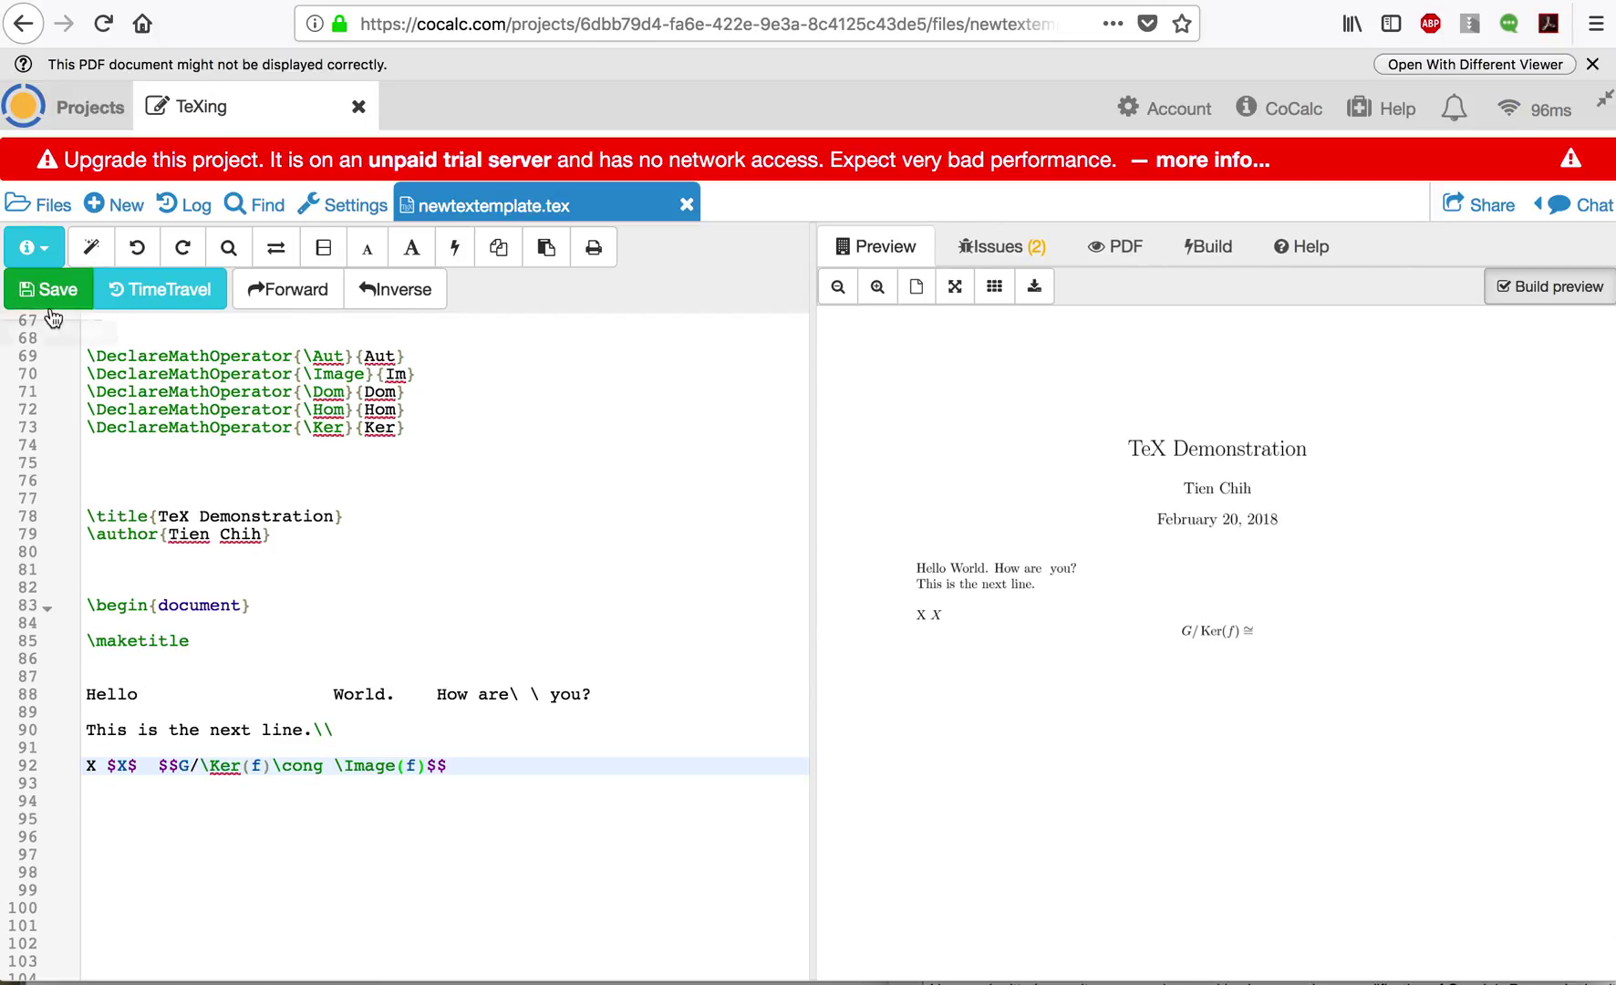
left_click(46, 288)
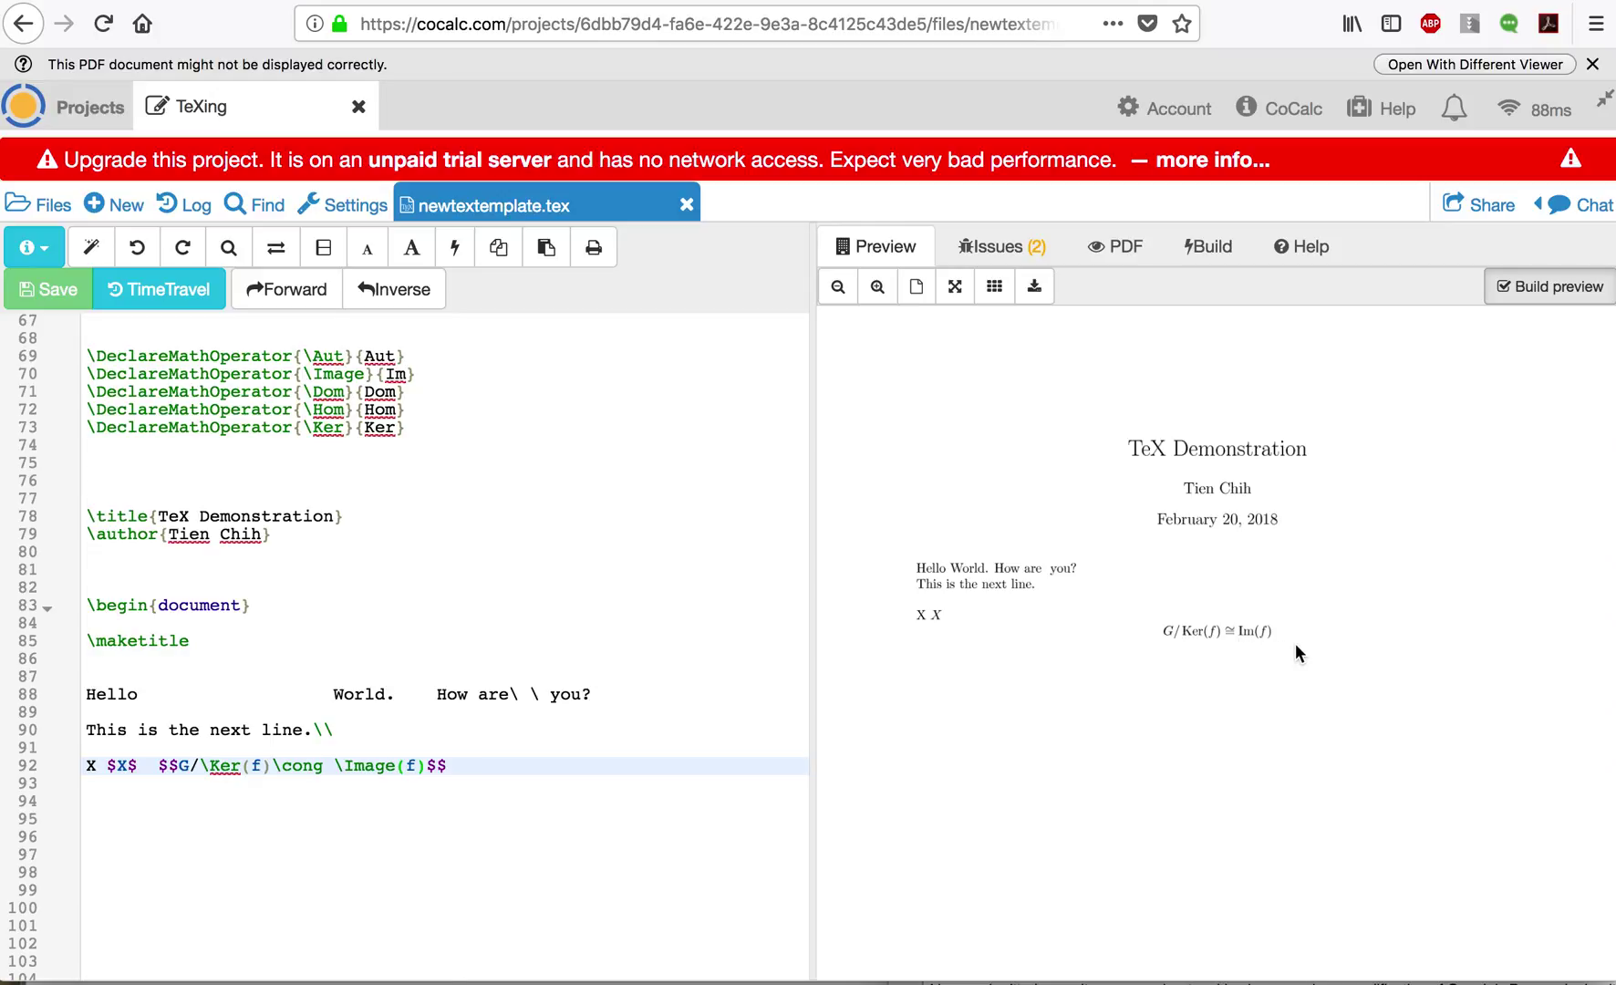
Insert a period after \Image(f) inside the displayed formula and save the file
left_click(422, 765)
type(".")
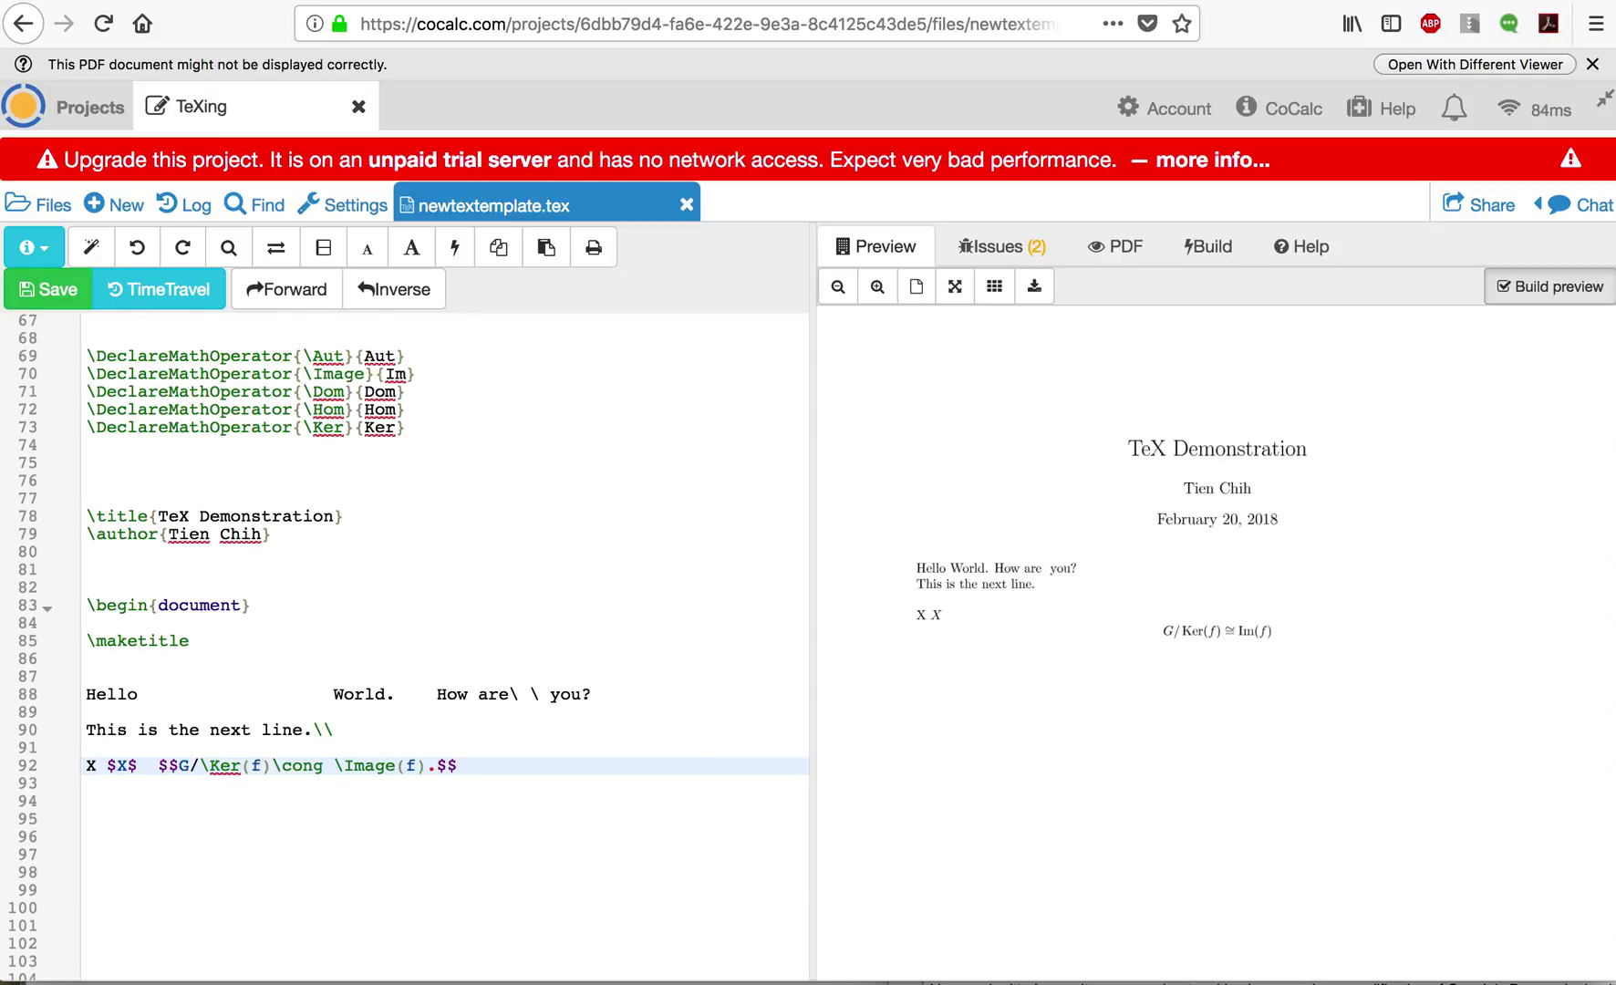
scroll(445, 639, "up", 3)
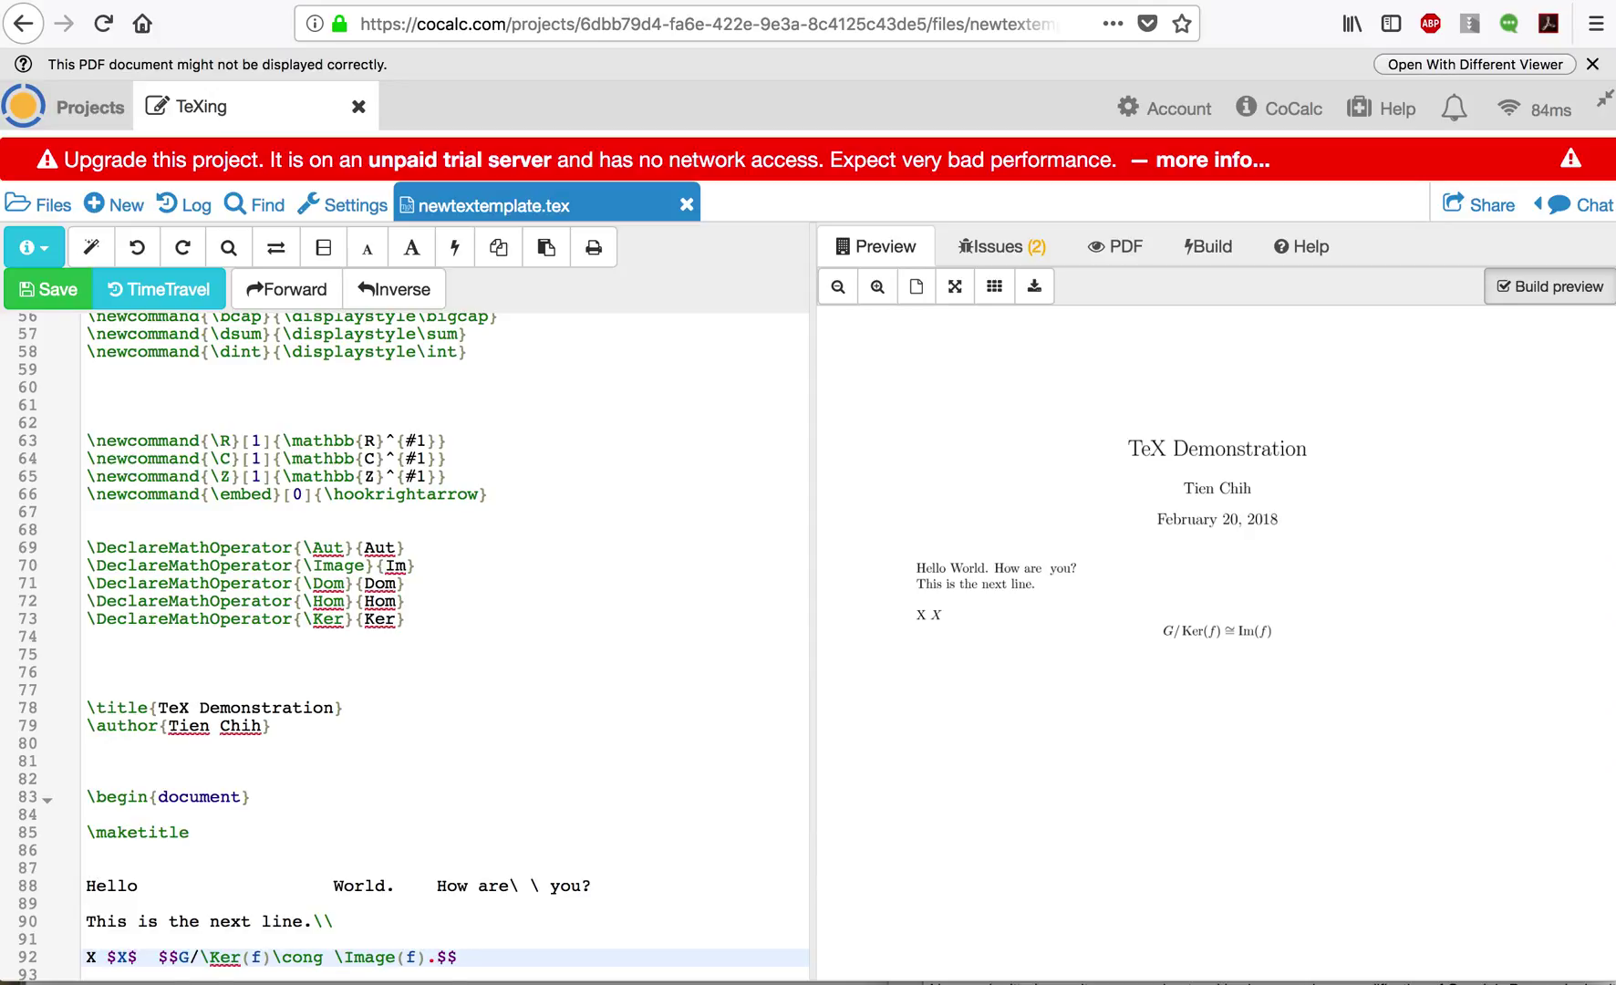
scroll(445, 638, "up", 2)
scroll(445, 638, "up", 5)
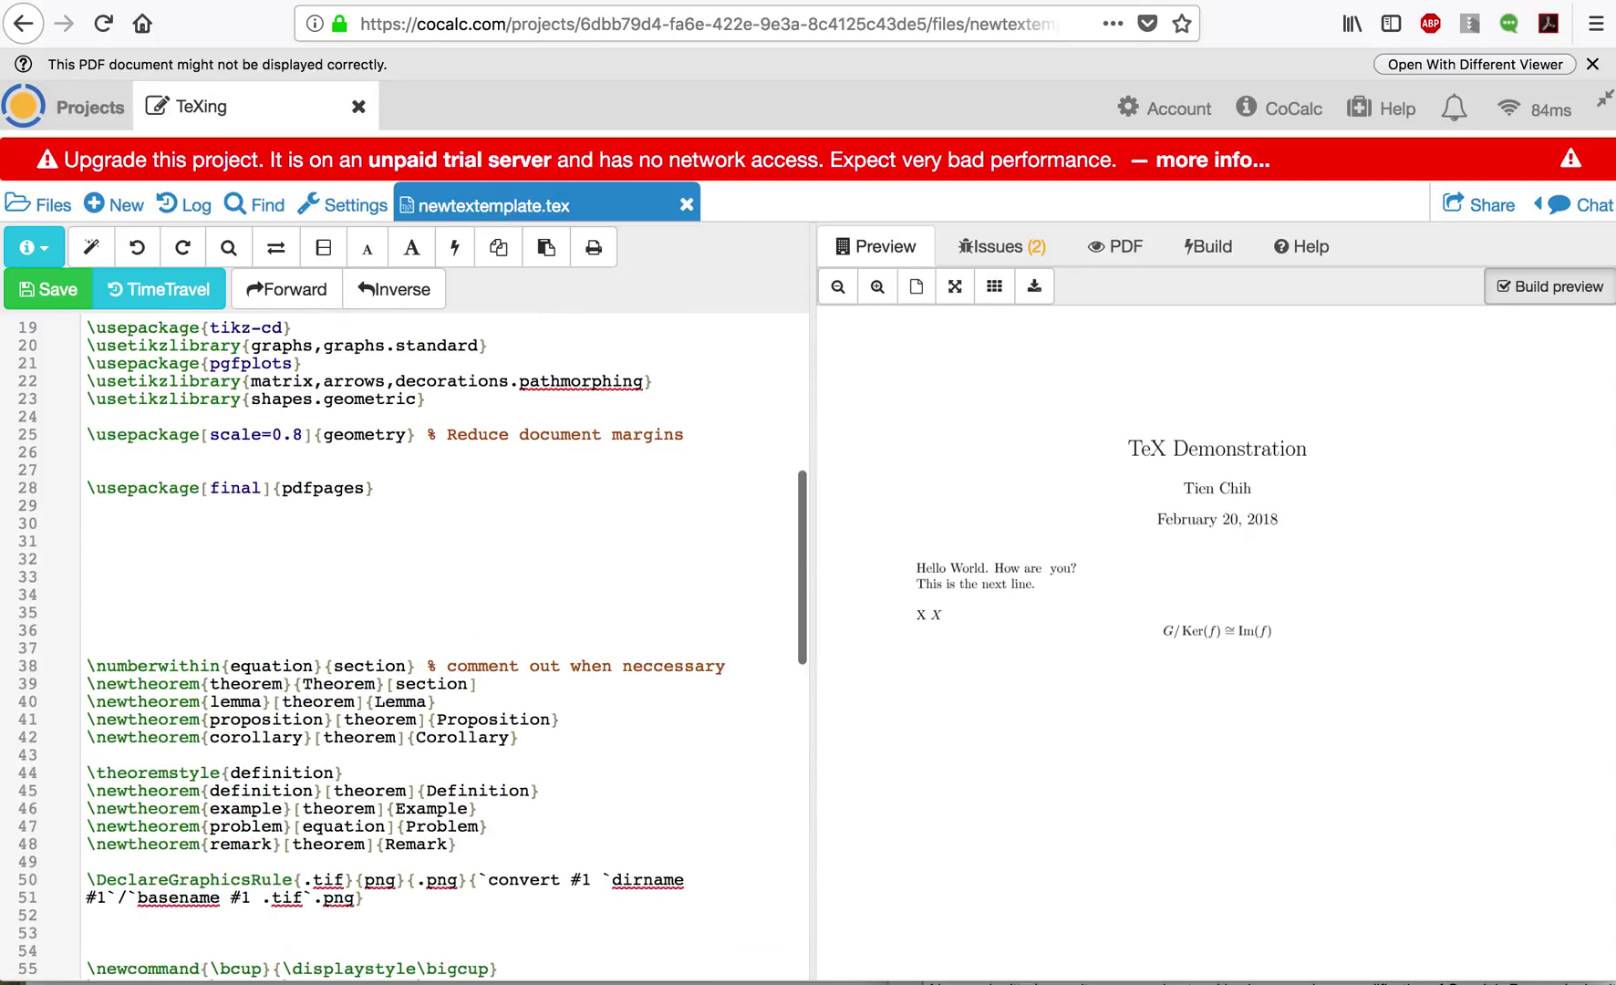
scroll(445, 638, "up", 3)
scroll(445, 638, "down", 5)
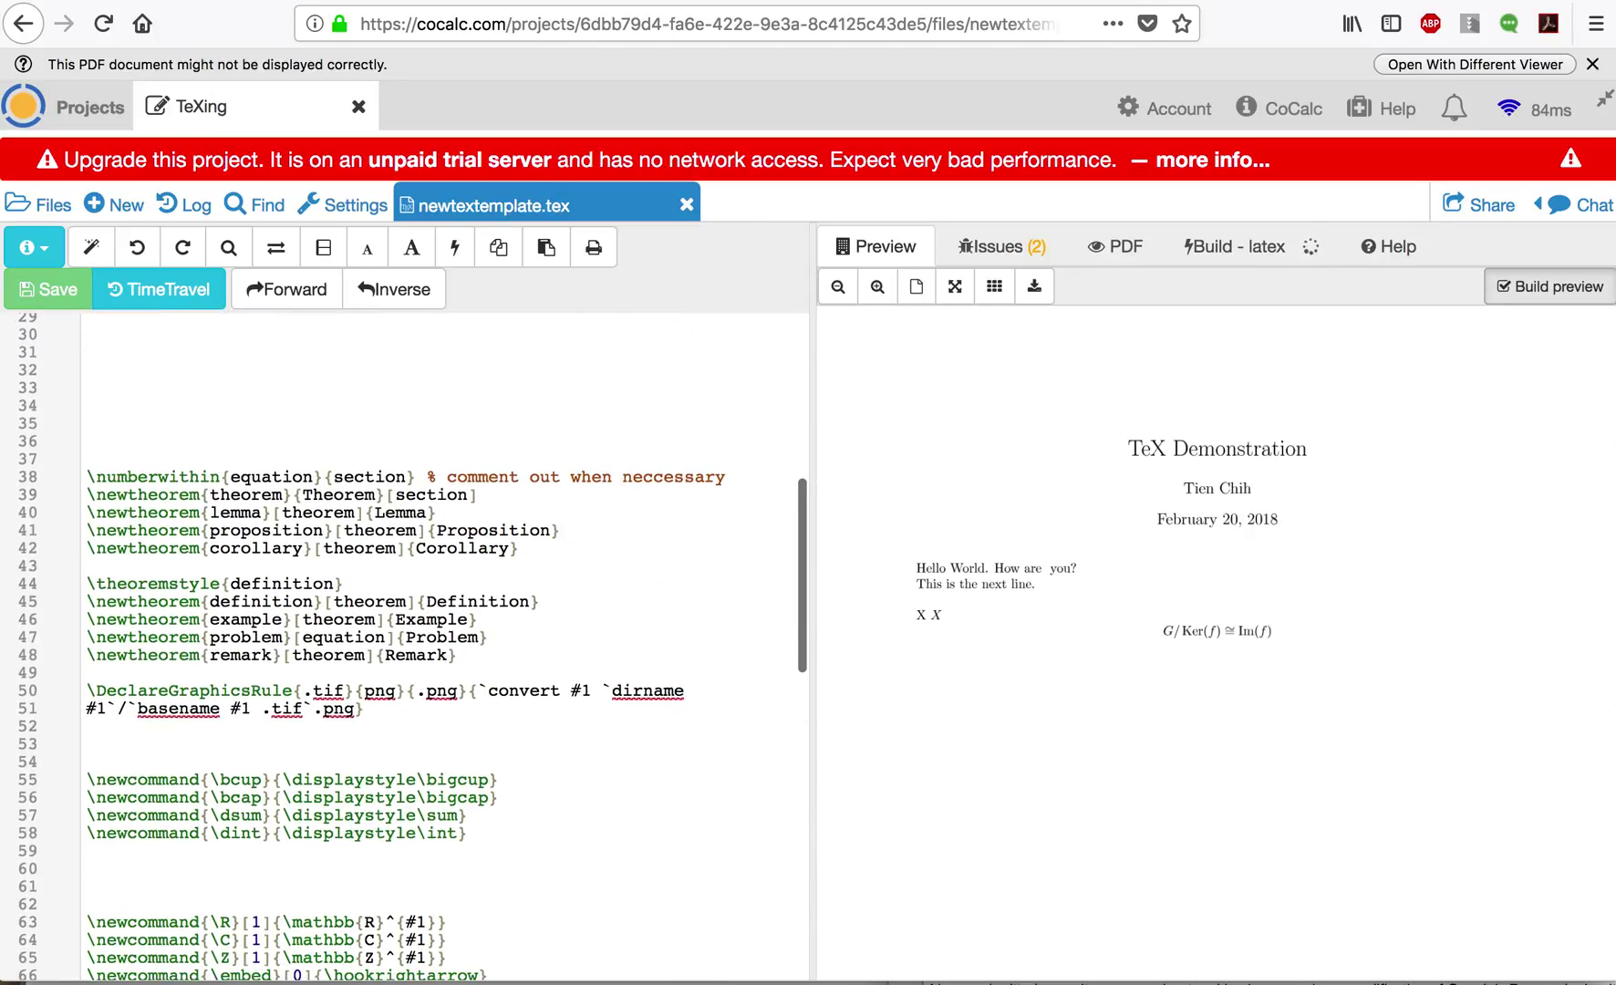
scroll(356, 511, "down", 6)
type("$$G/\\Ker(f)\\cong \\Image(f).$$")
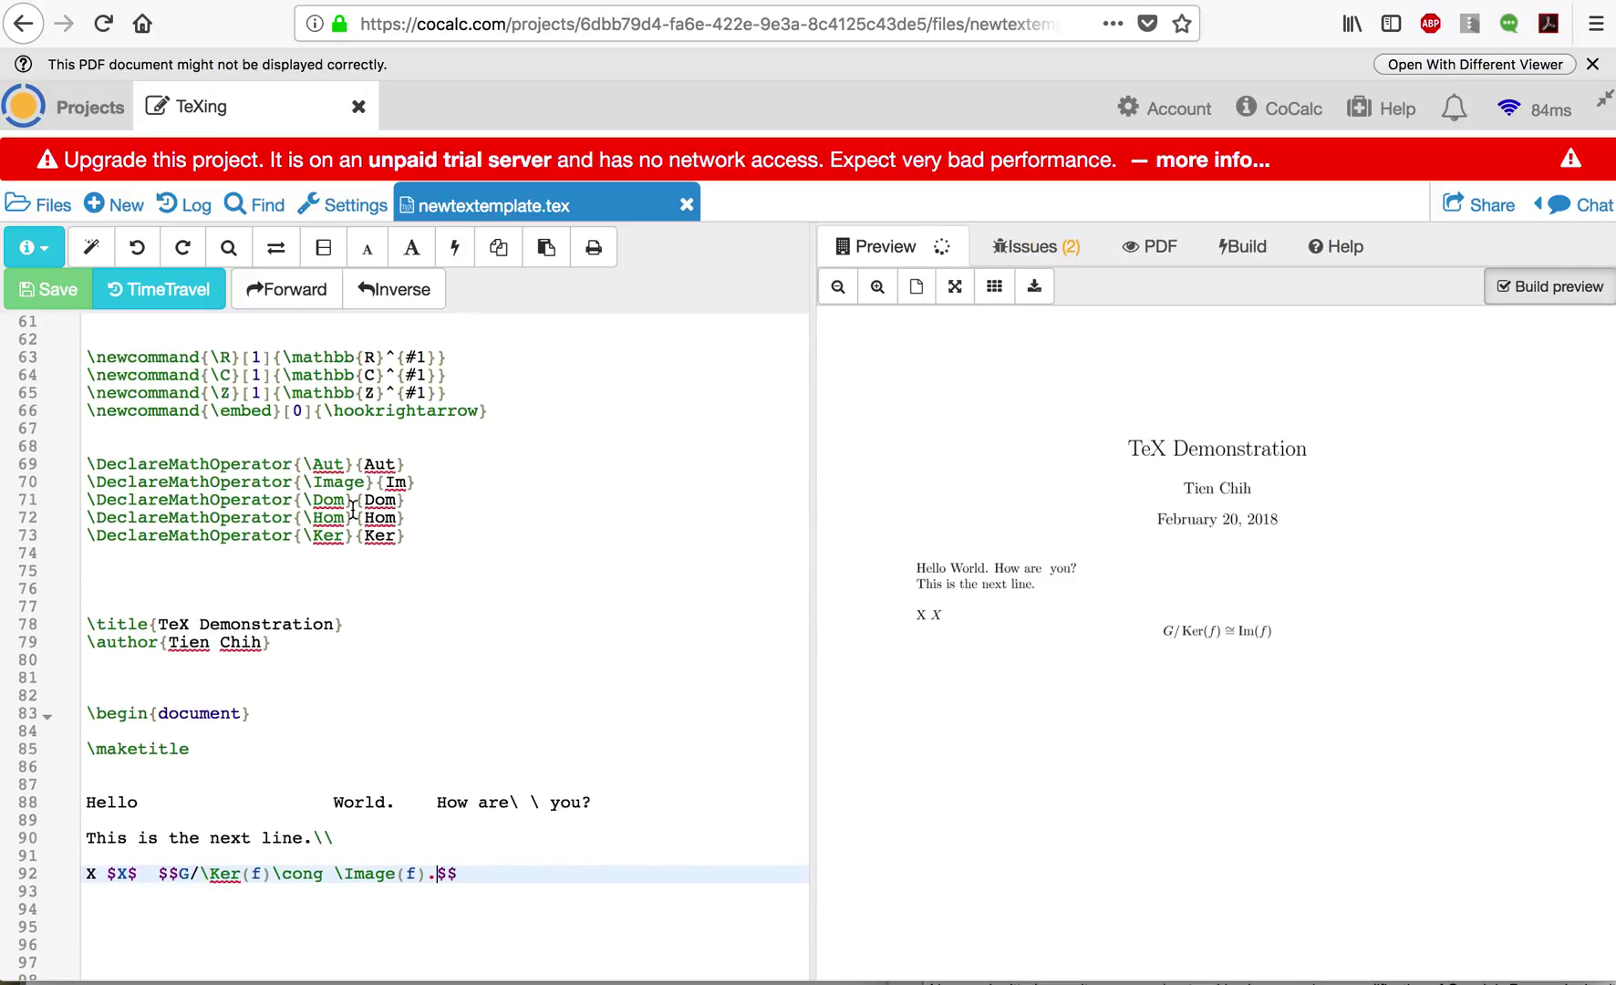
Review the preamble from the package list through the theorem definitions, custom commands and math operator declarations
scroll(313, 621, "up", 6)
scroll(313, 632, "up", 7)
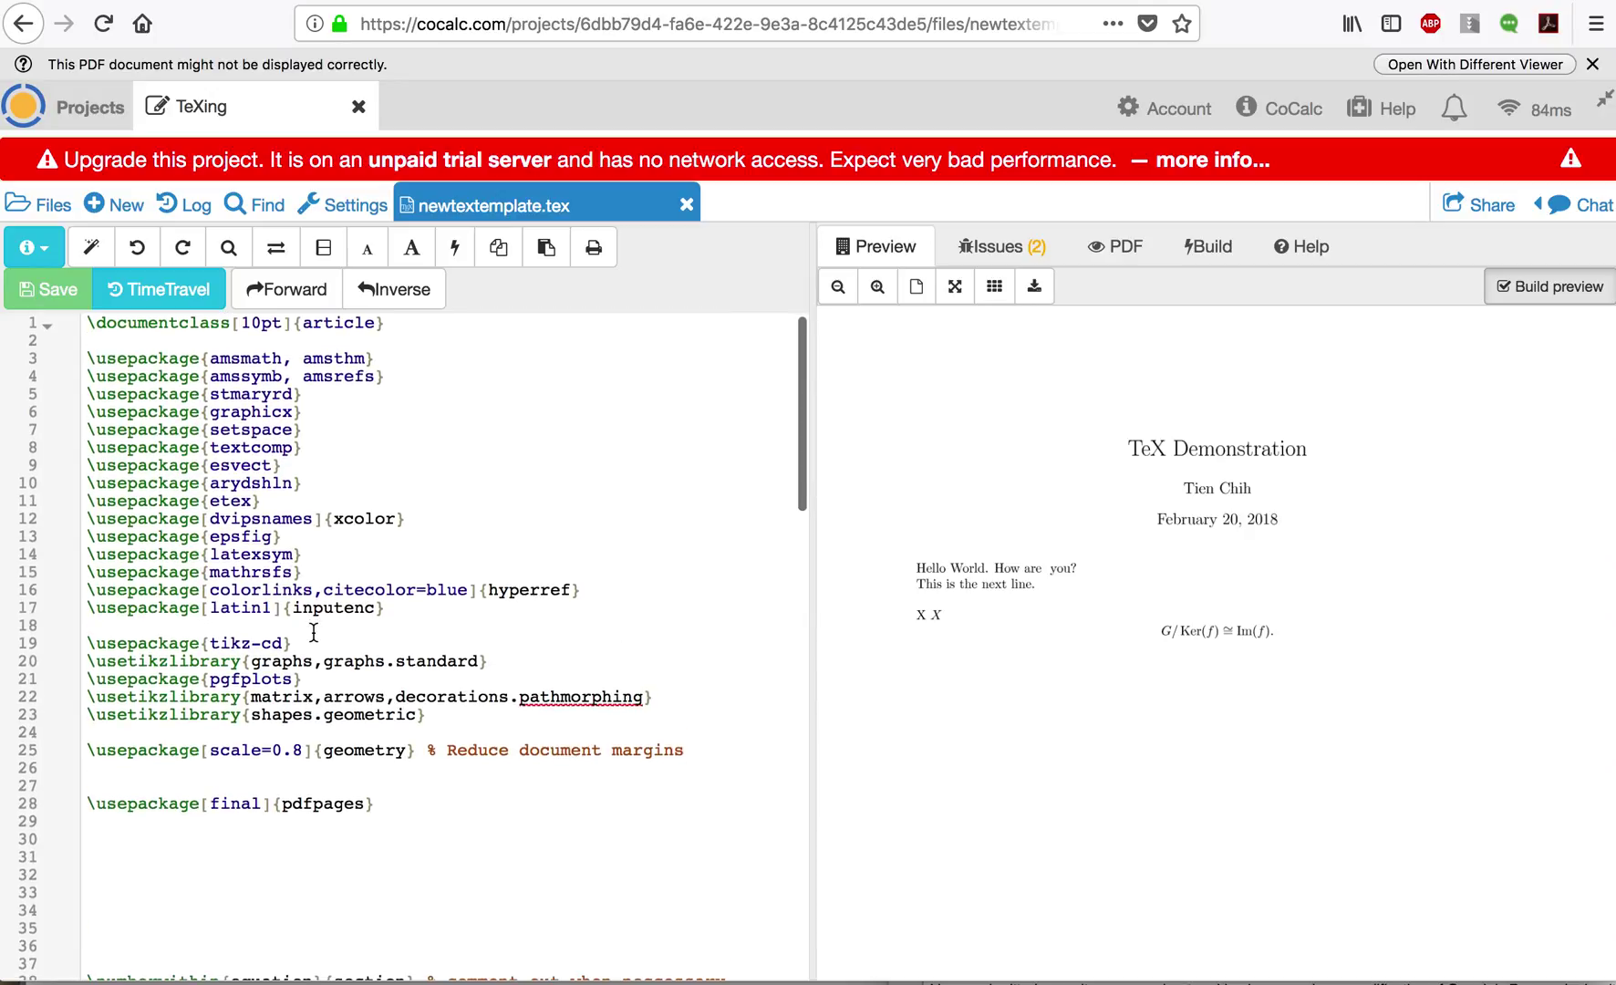
scroll(237, 387, "down", 8)
scroll(237, 387, "down", 5)
scroll(238, 388, "up", 3)
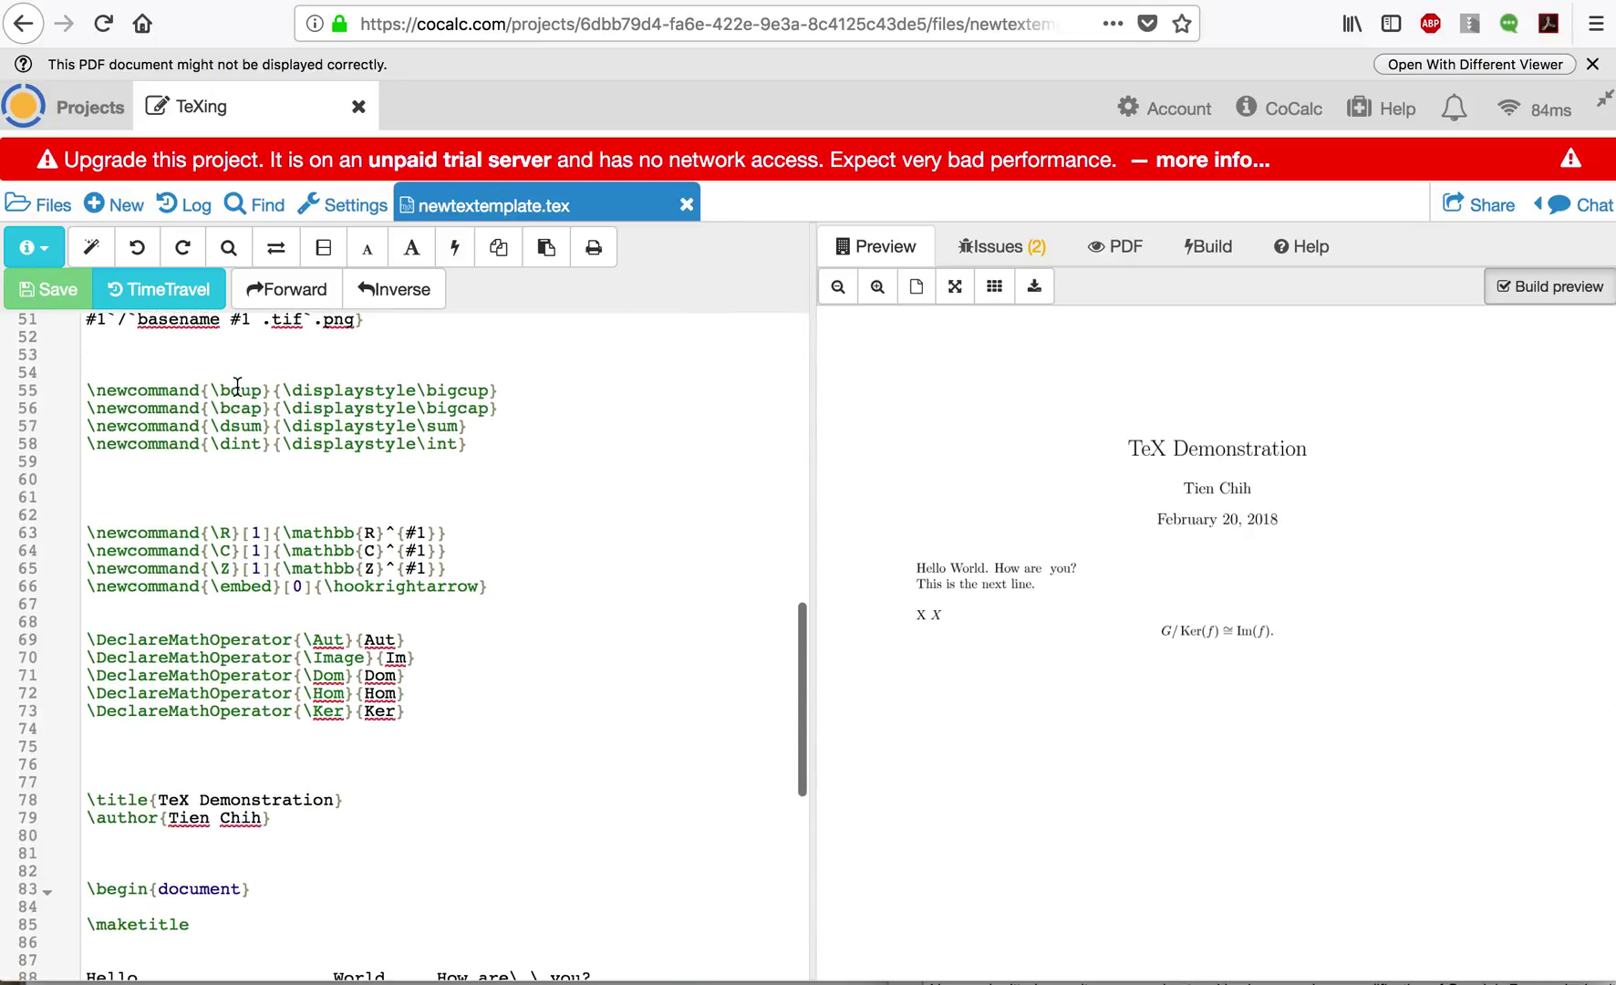
scroll(325, 560, "down", 6)
scroll(325, 560, "up", 5)
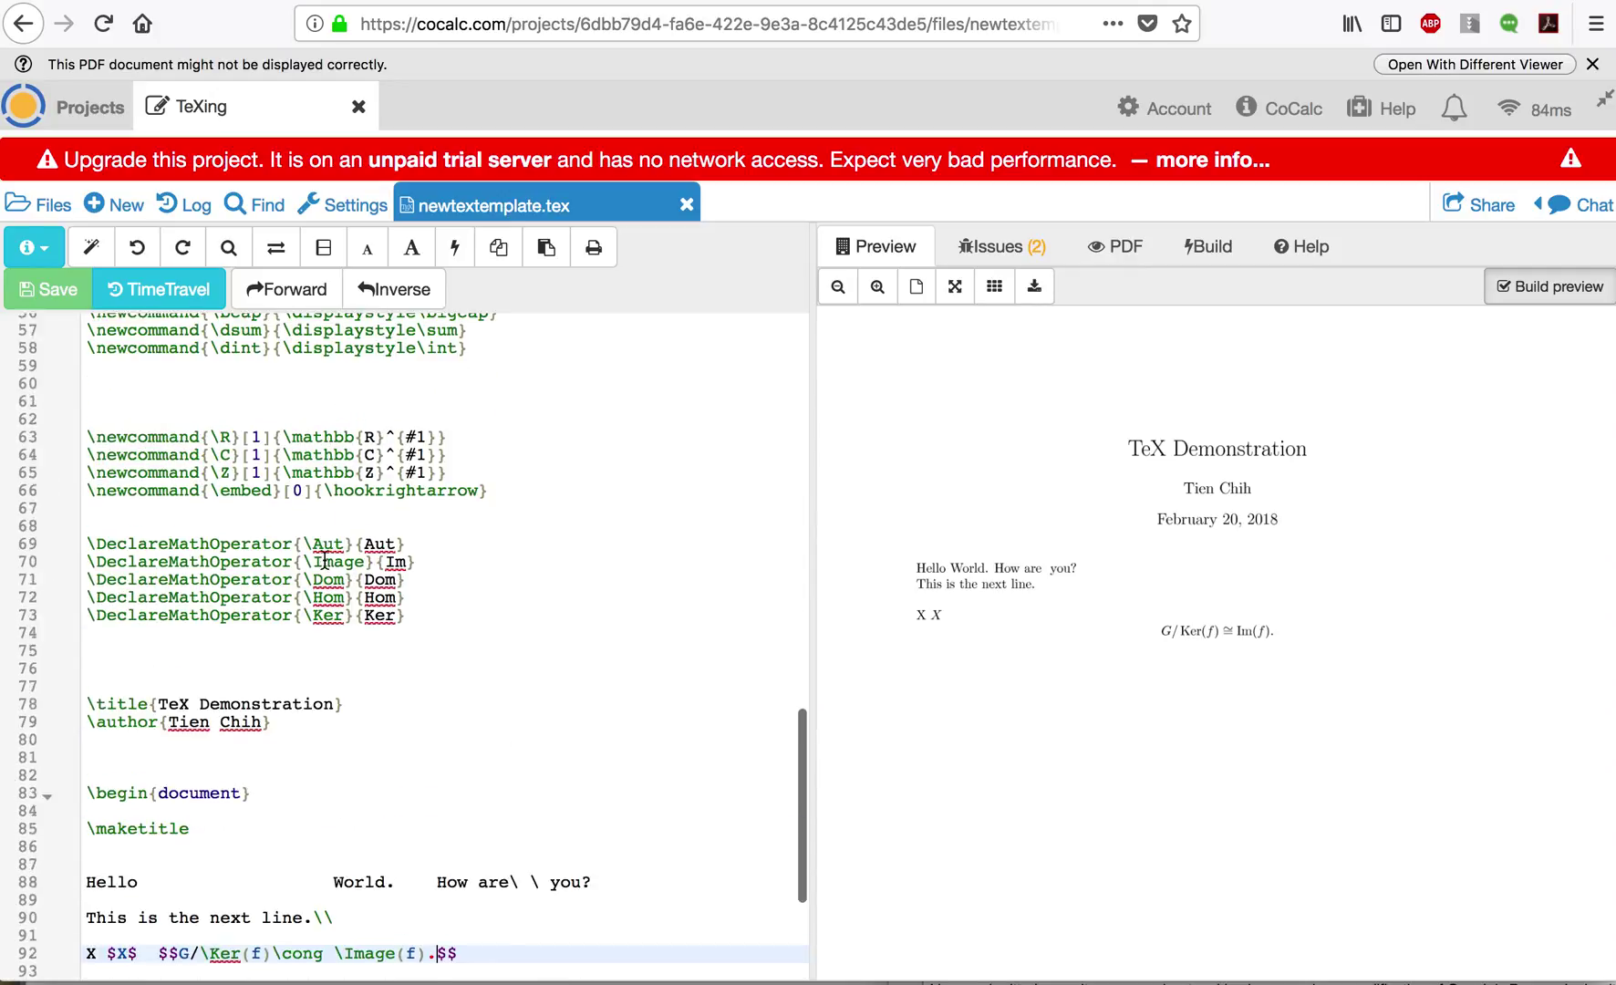
scroll(324, 560, "up", 1)
scroll(337, 751, "up", 6)
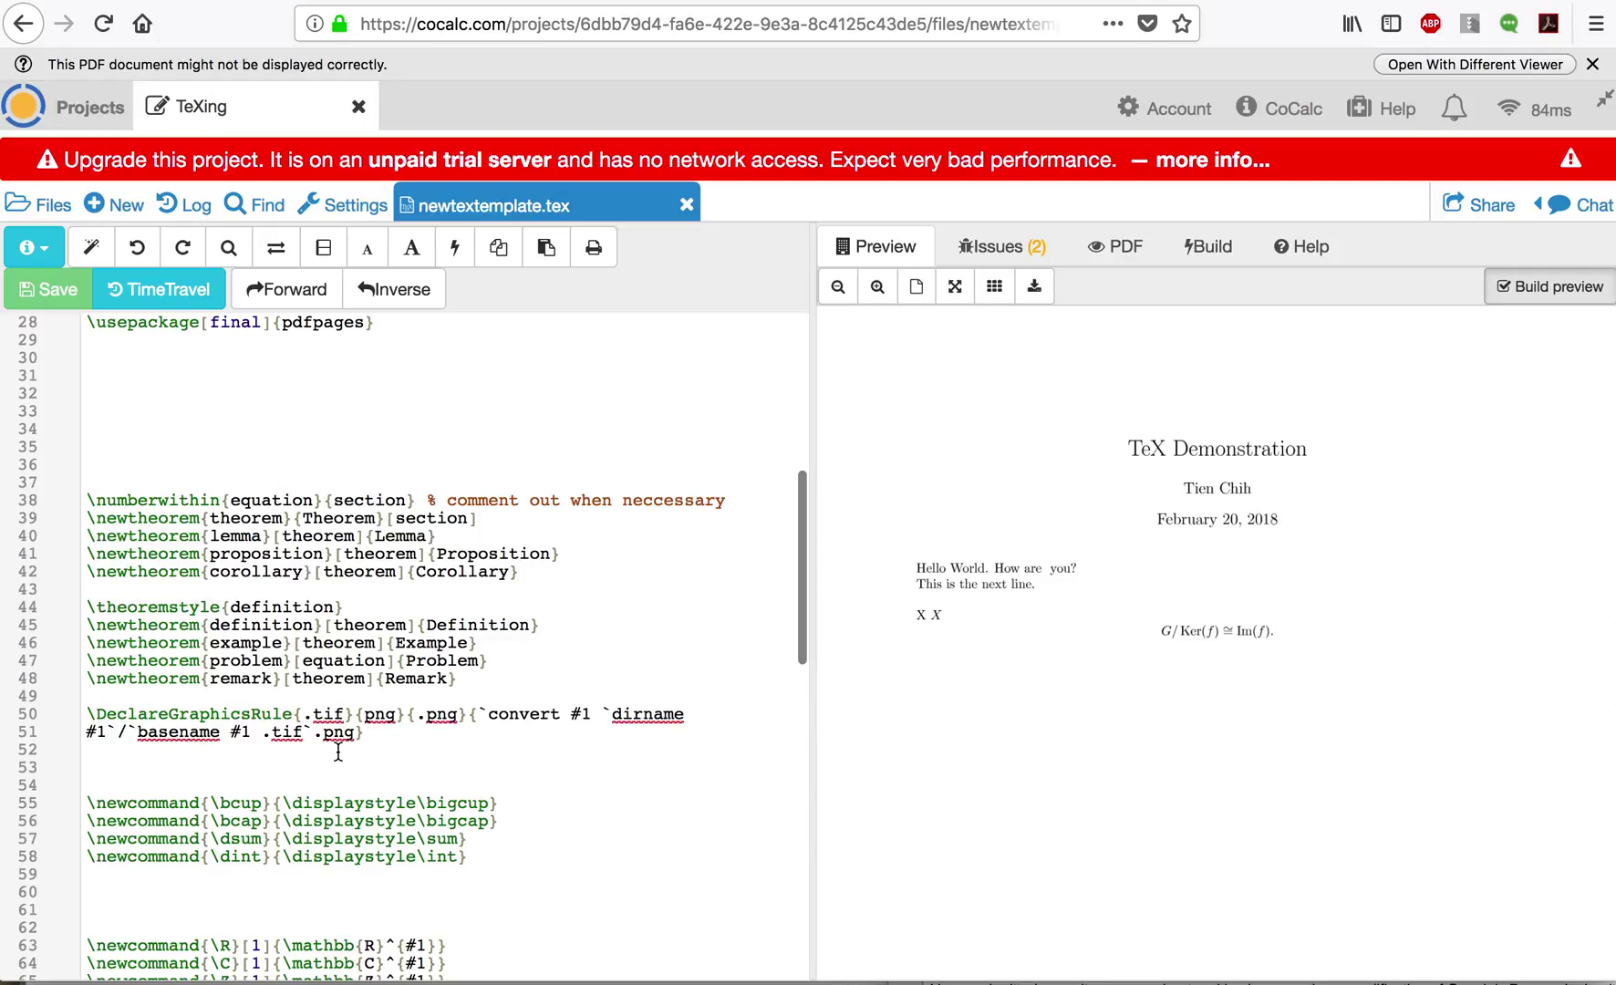
scroll(338, 750, "up", 5)
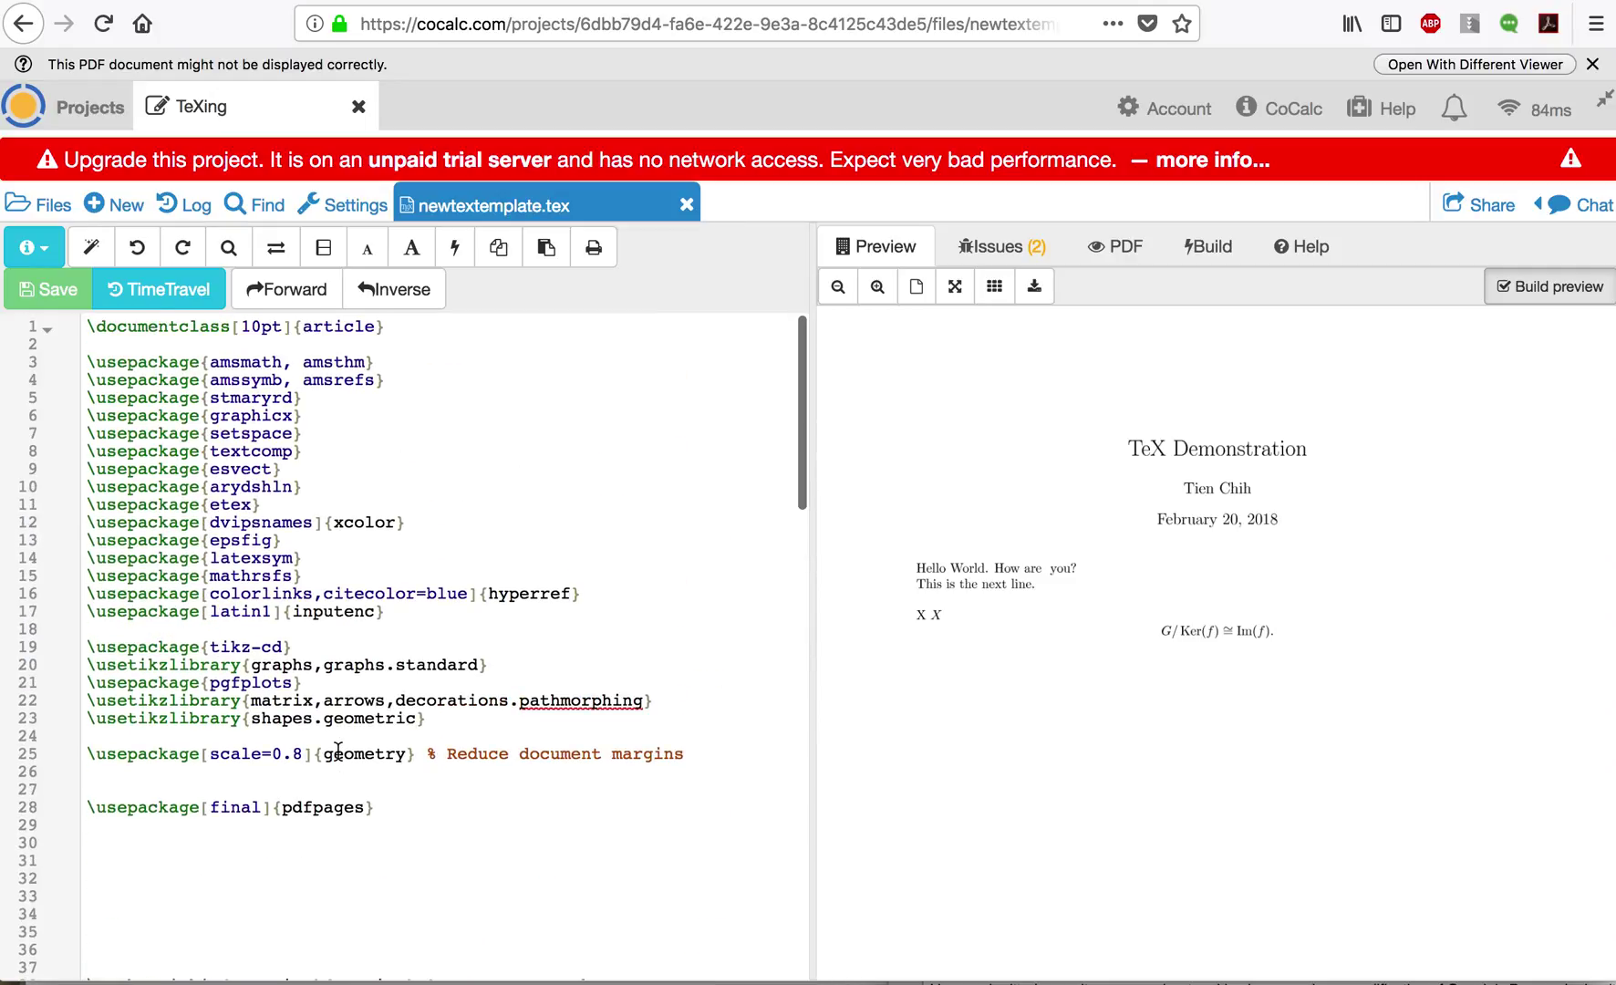
scroll(338, 751, "down", 8)
scroll(338, 751, "down", 10)
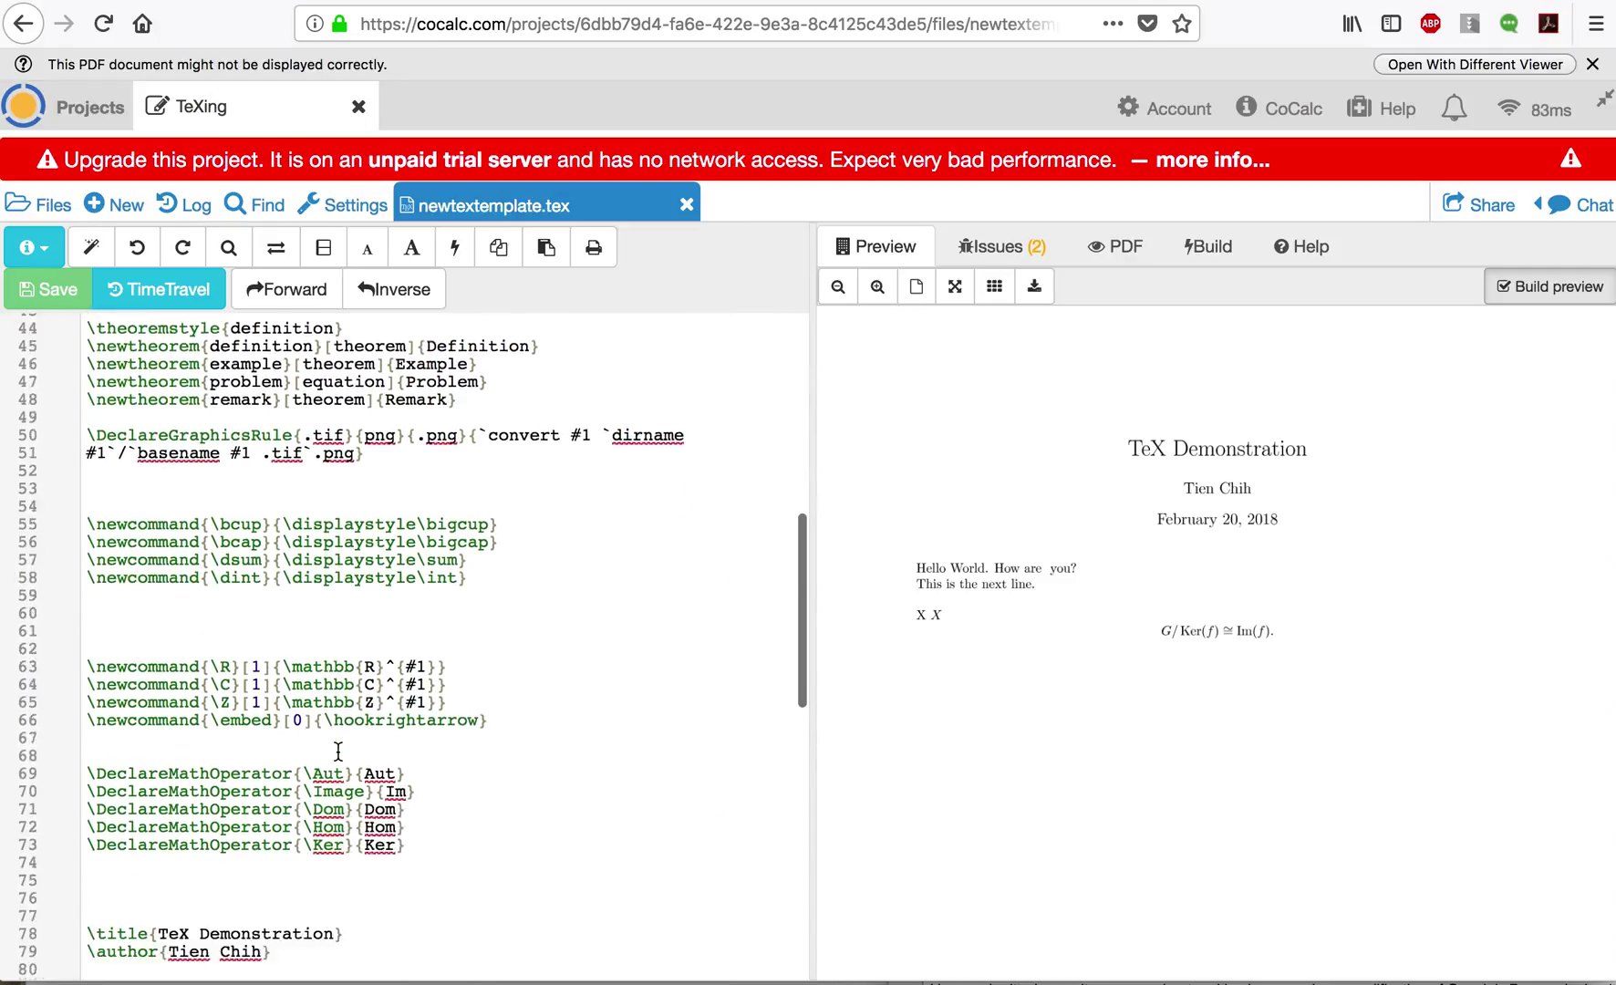
scroll(421, 676, "up", 5)
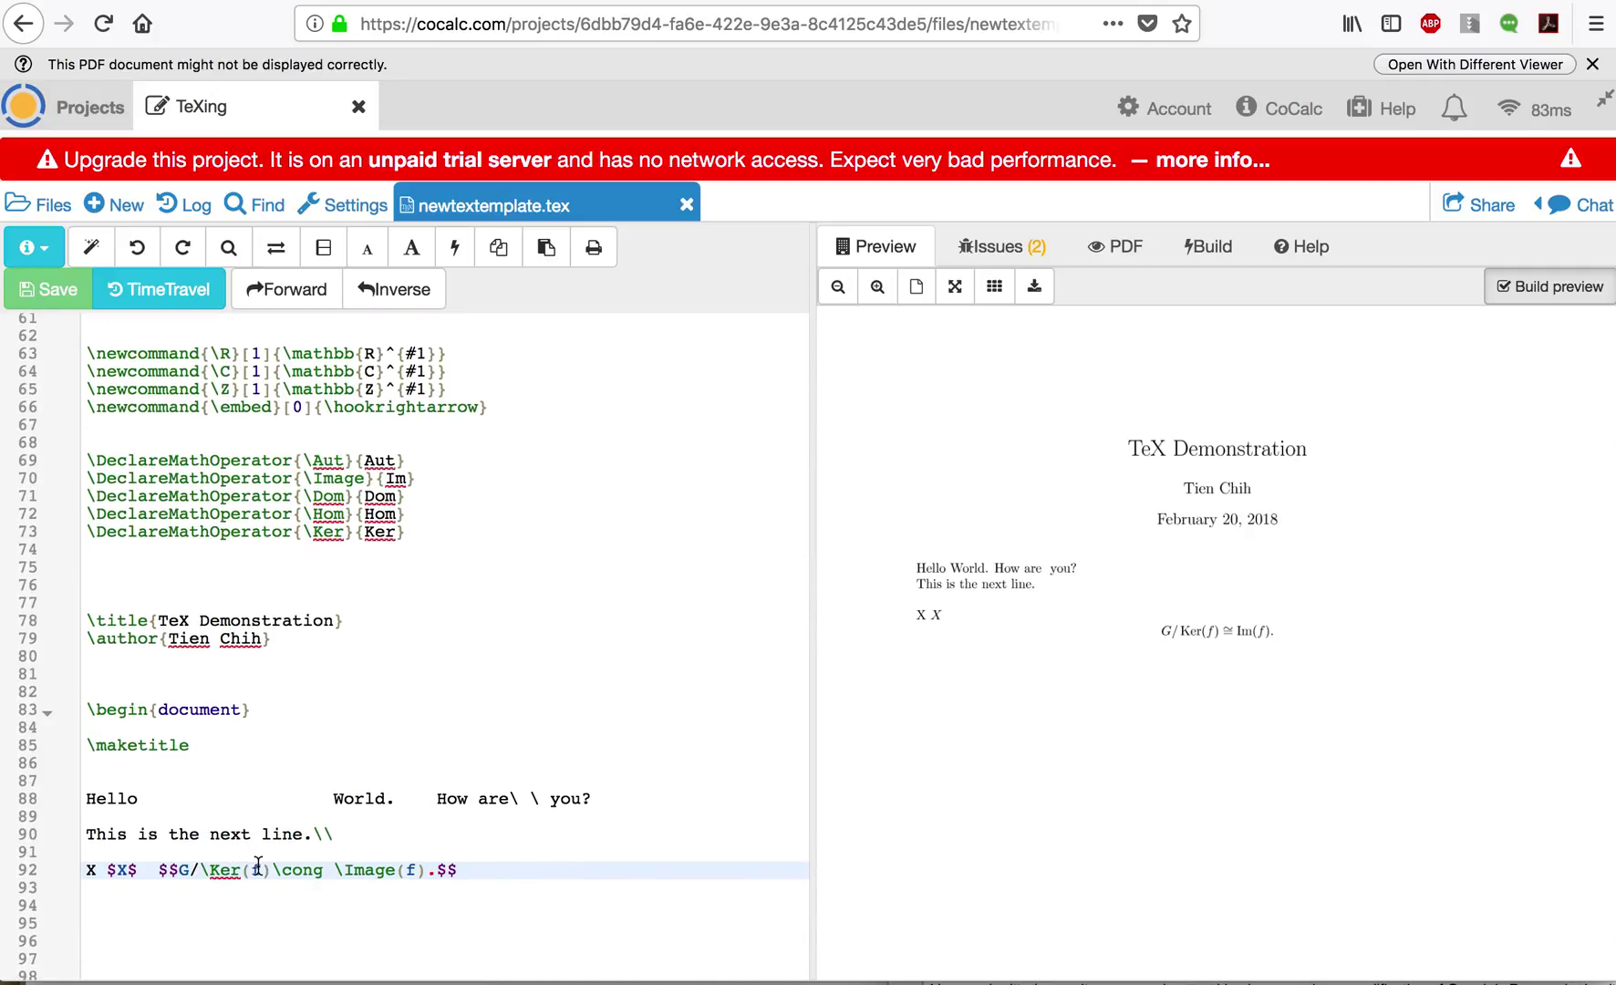
Compare \Ker in the displayed formula with its \DeclareMathOperator line in the preamble
left_click_drag(211, 872, 242, 874)
triple_click(328, 533)
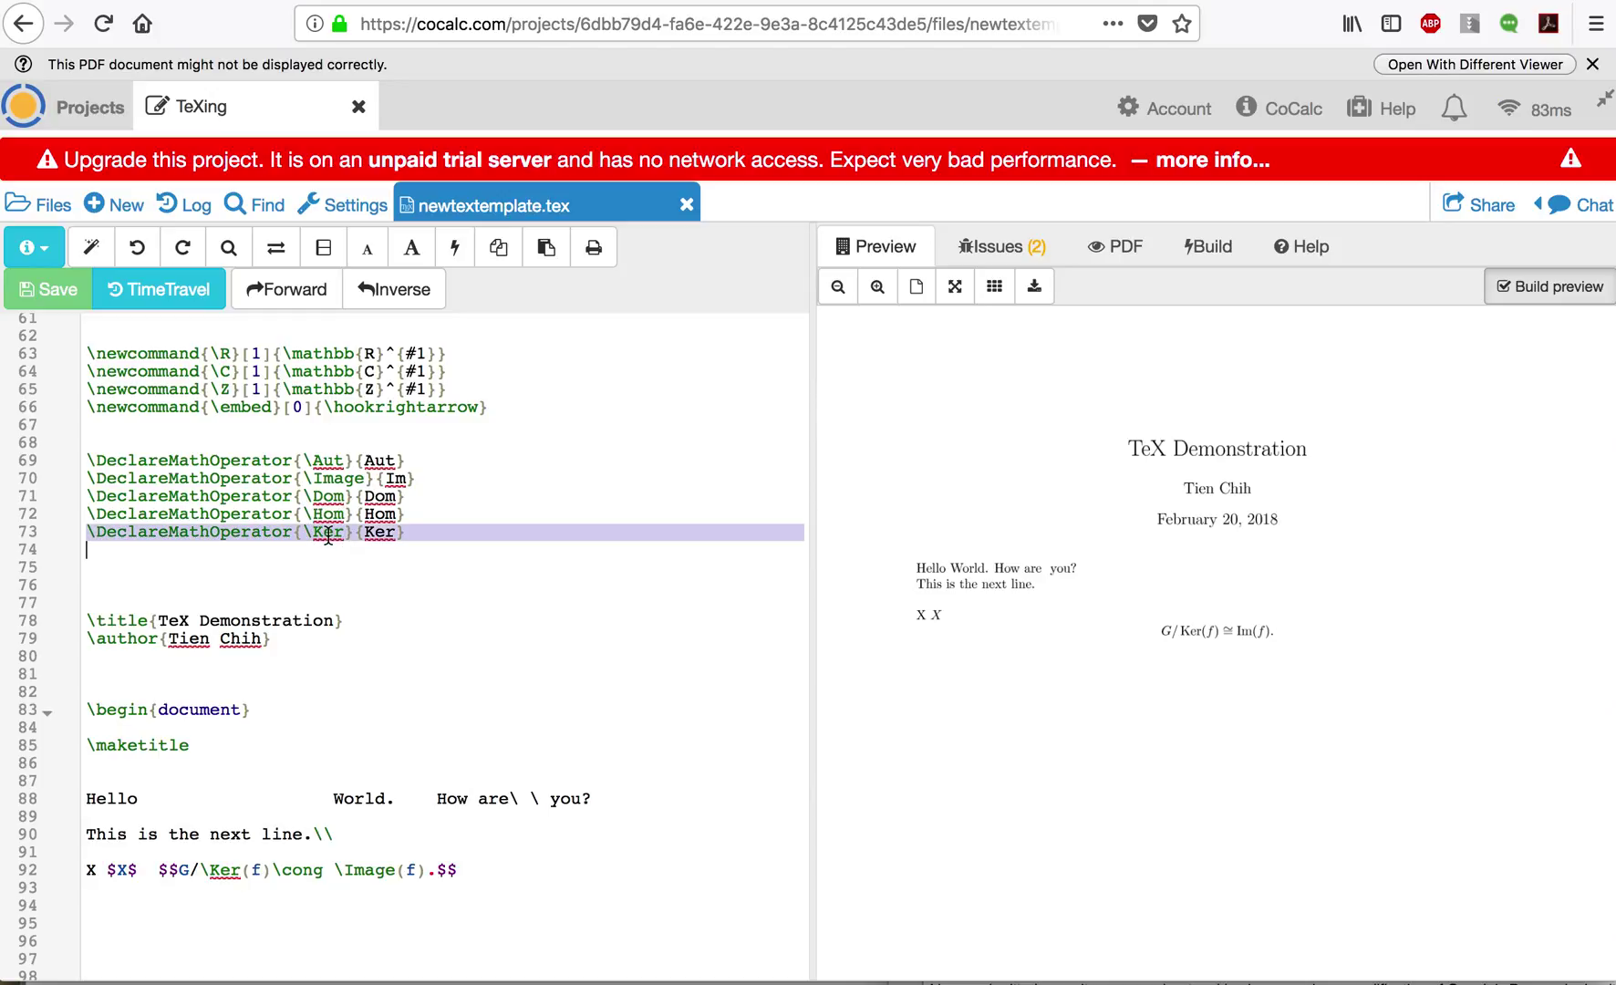
left_click(330, 892)
left_click(447, 871)
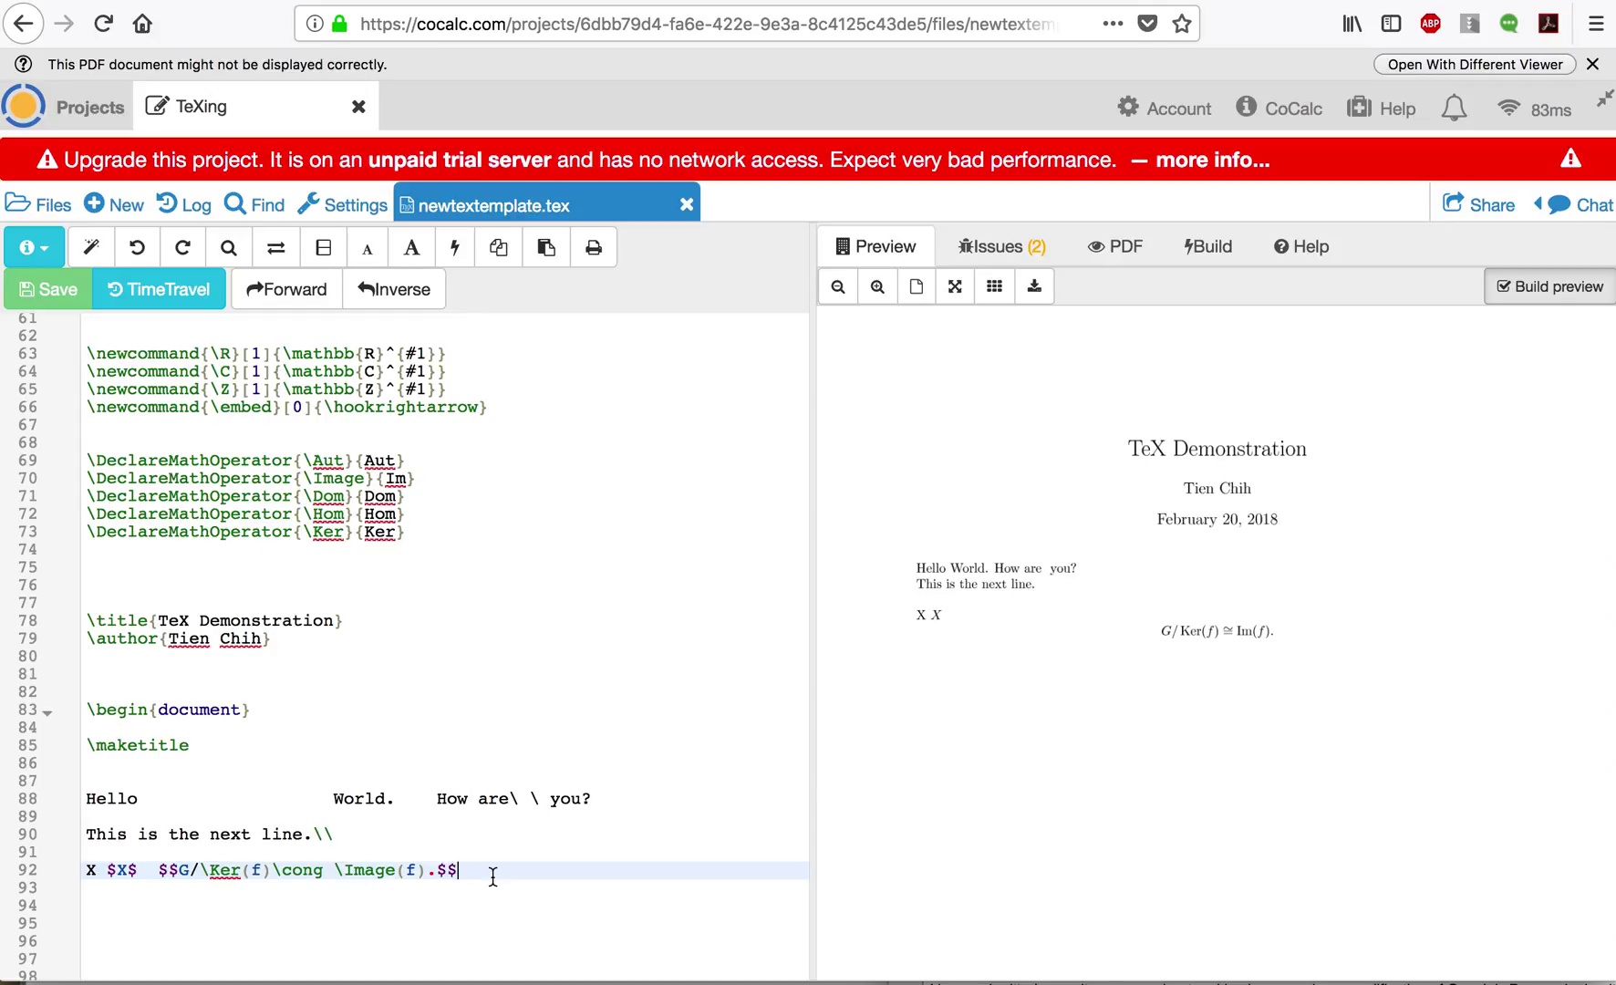
scroll(492, 876, "up", 3)
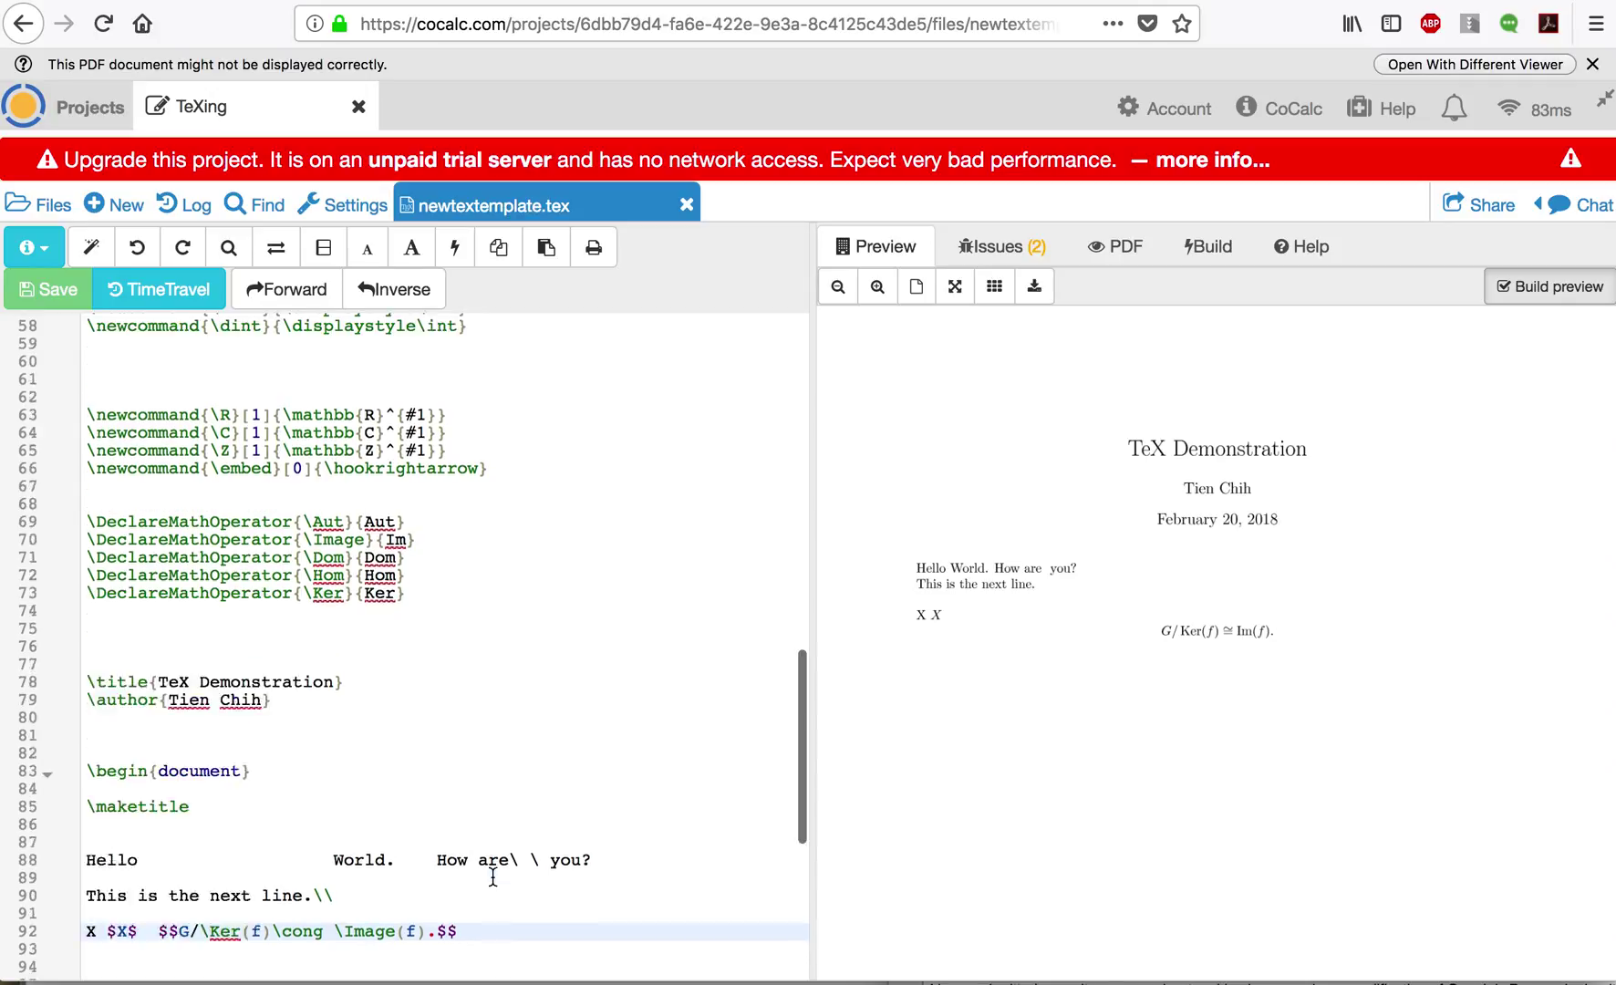
scroll(493, 876, "down", 4)
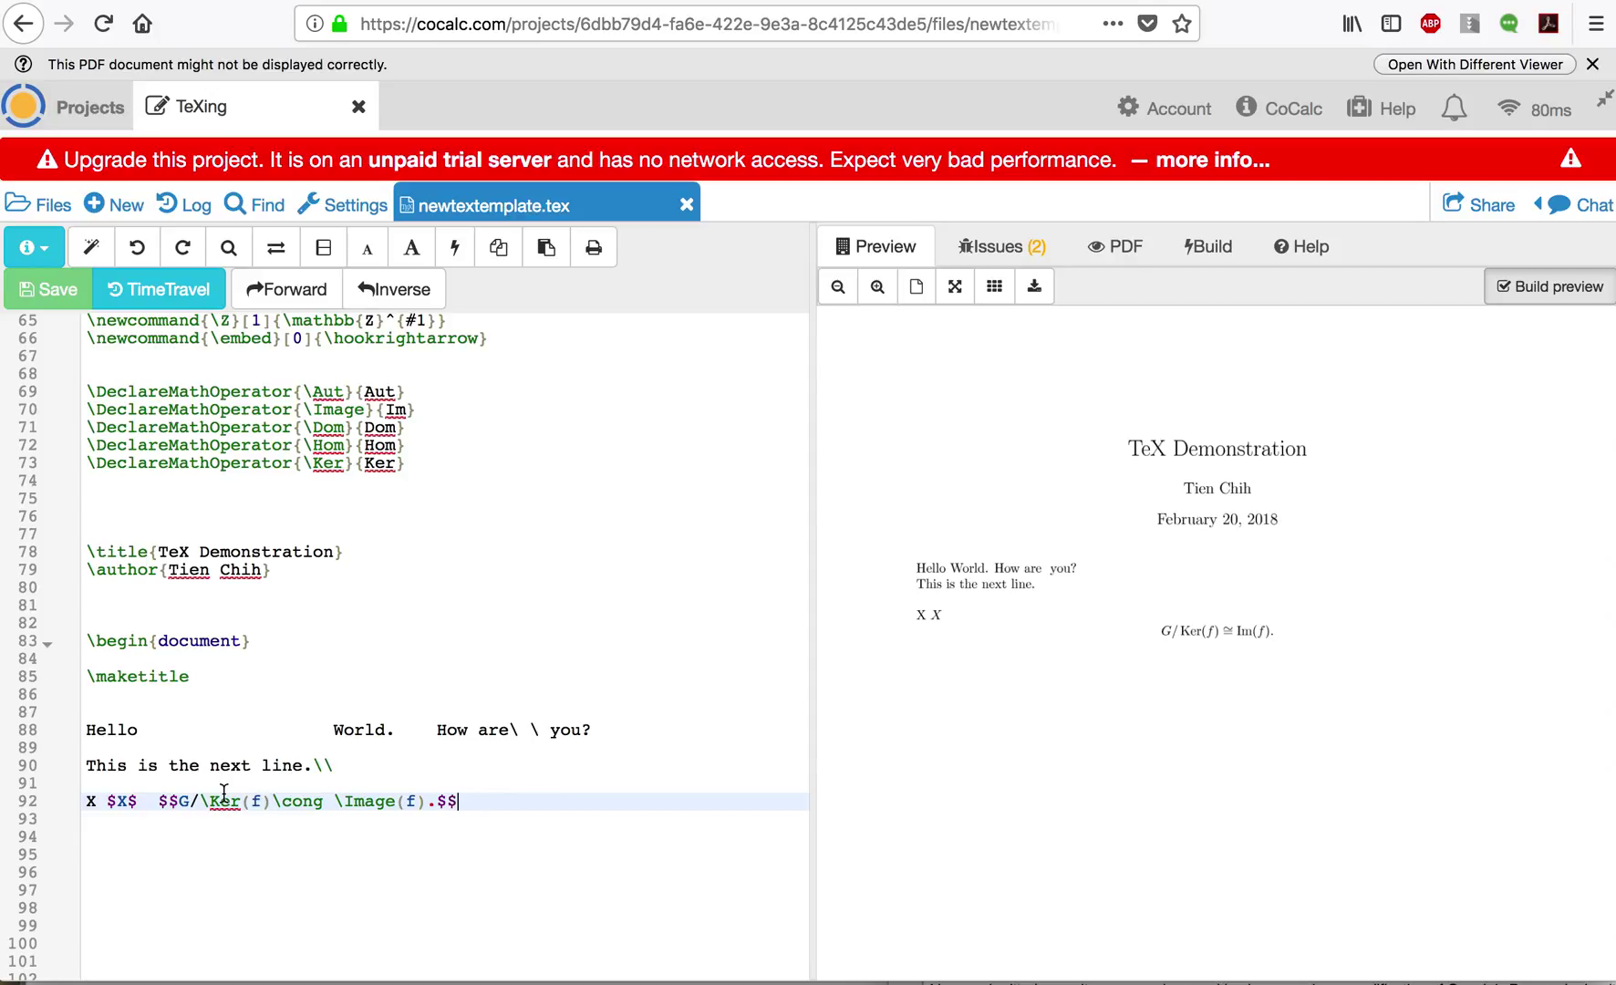
Write the inline fraction $\frac{top}{bottom}$ two lines below the displayed formula and save the file
key("Down")
key("Down")
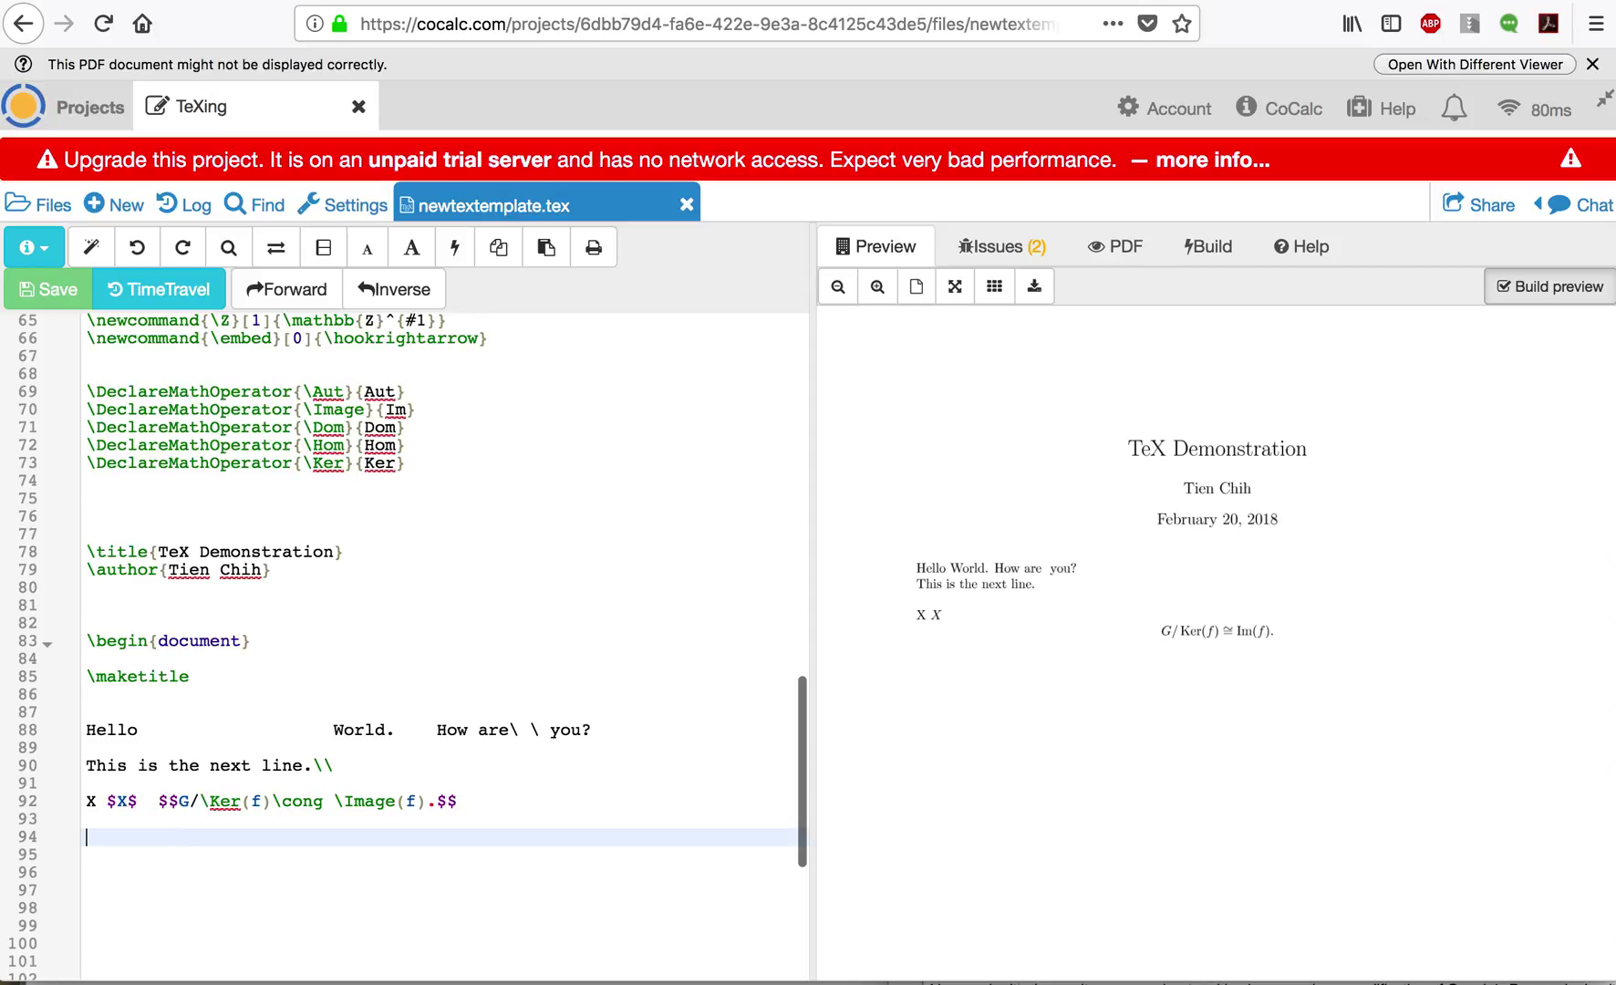
type("$$")
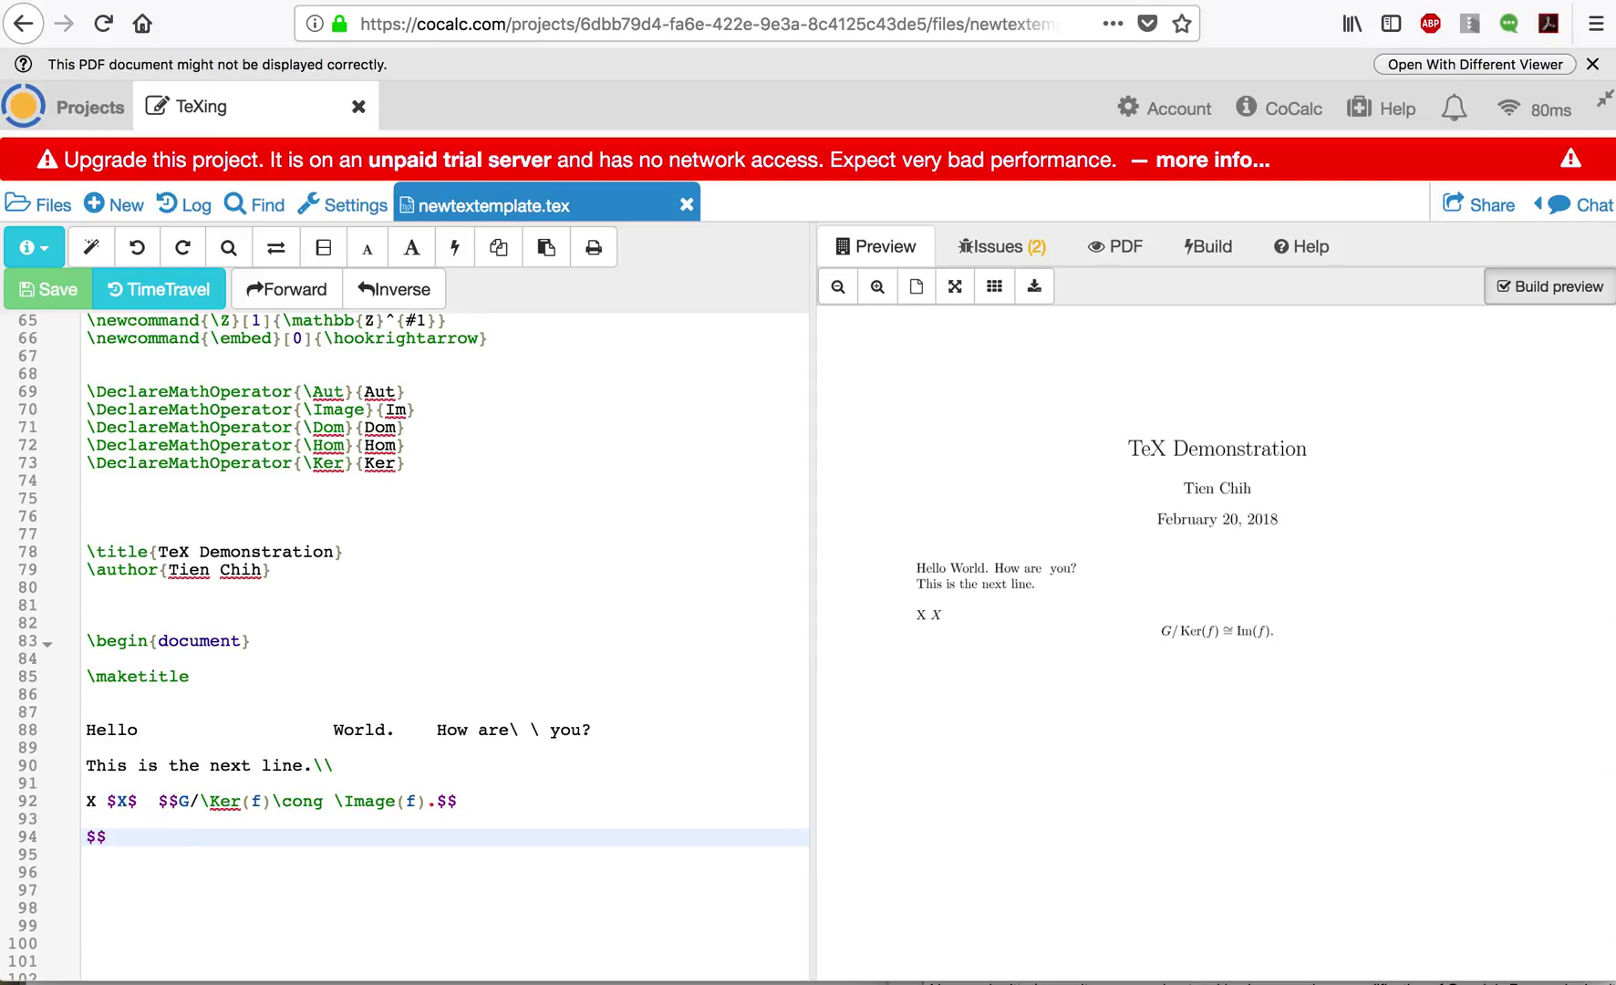
key("Left")
type("rac{}{}")
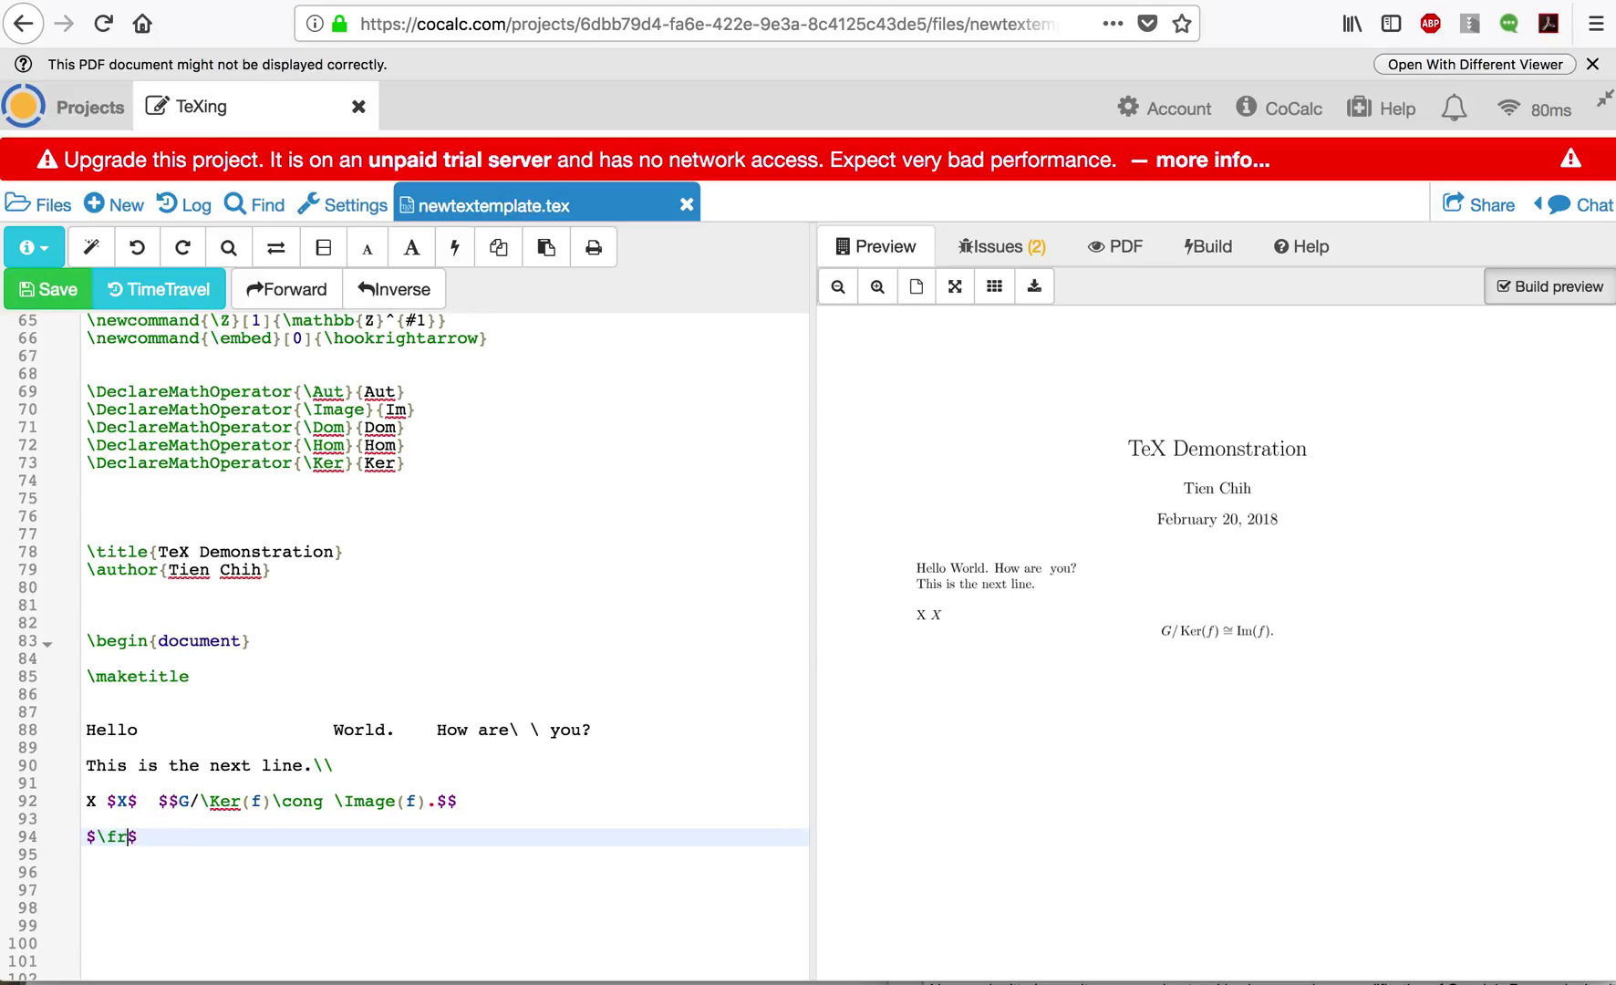
key("Left")
key("Left")
key("Left")
type("top}{bottom")
key("Return")
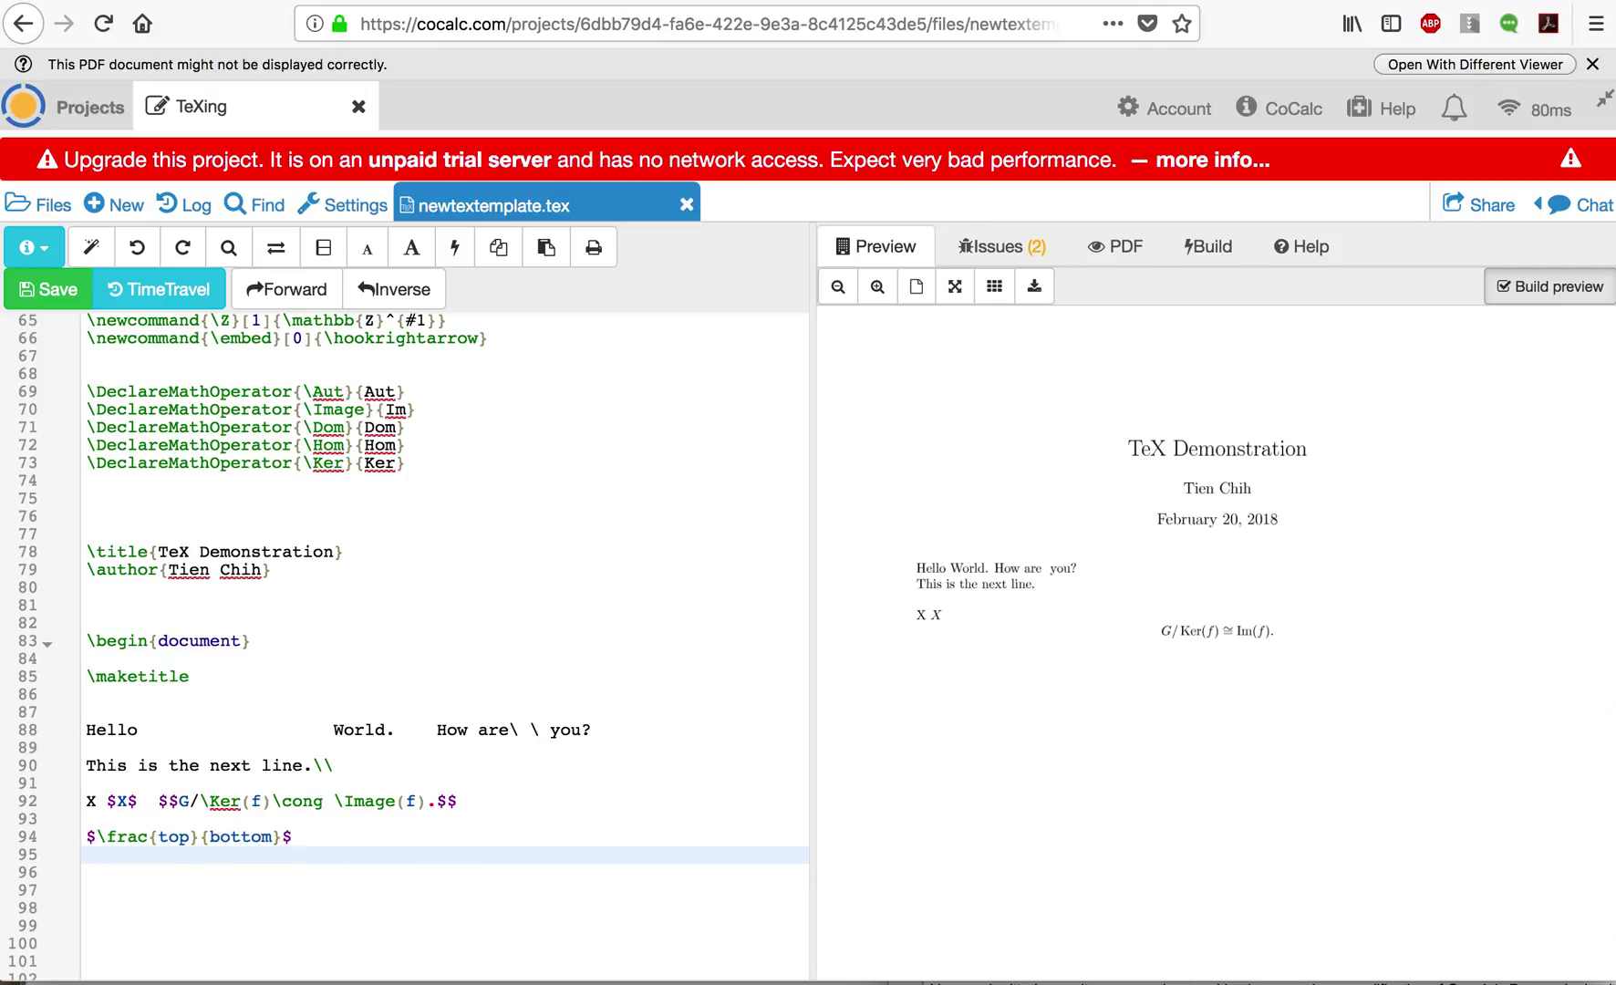
key("BackSpace")
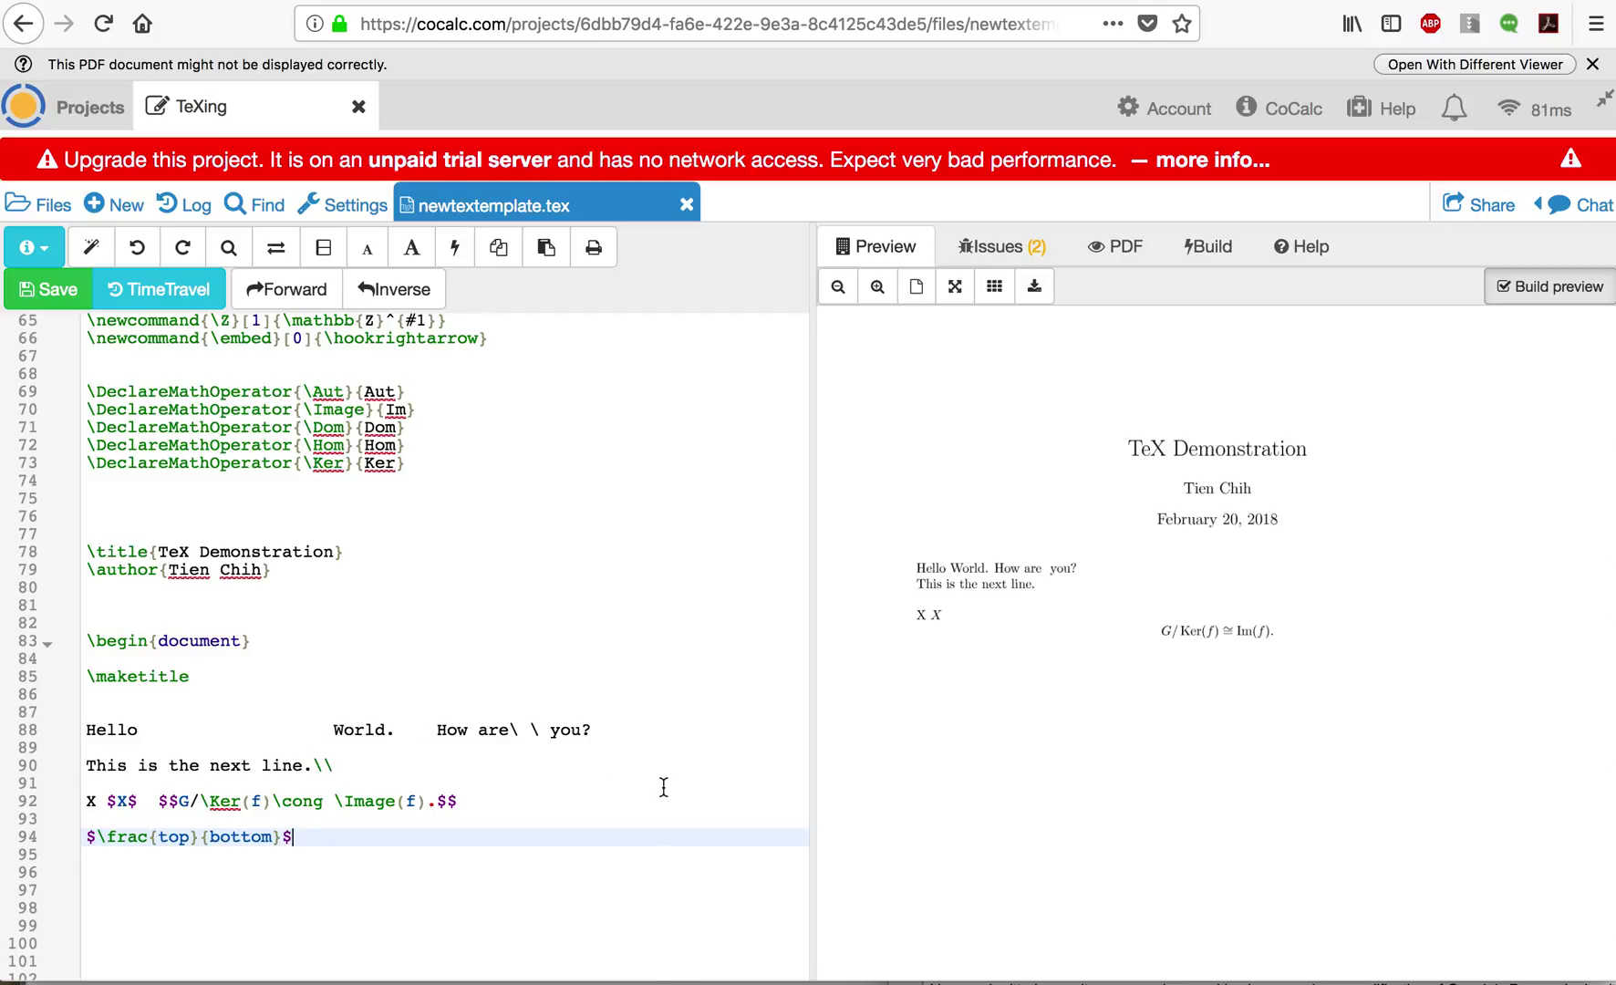
left_click(52, 308)
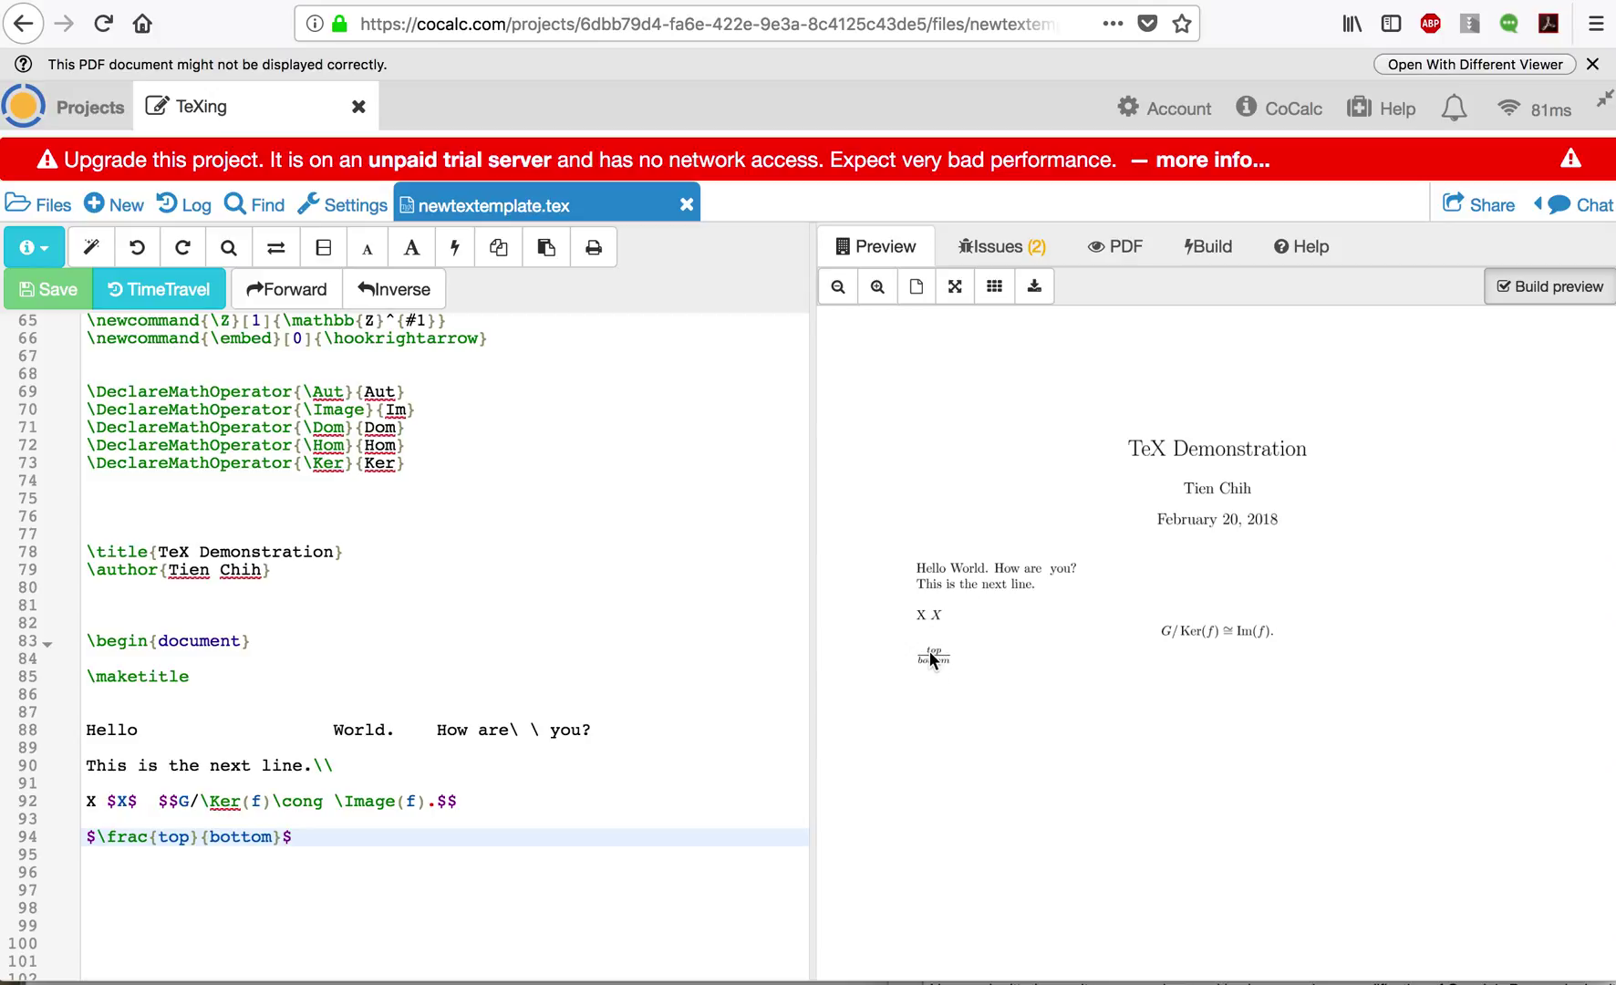
Append a comma and the inline expression $\limit{x}{0}$ after the fraction, and save the file
left_click(417, 840)
type(", $\\LIMIT{X$")
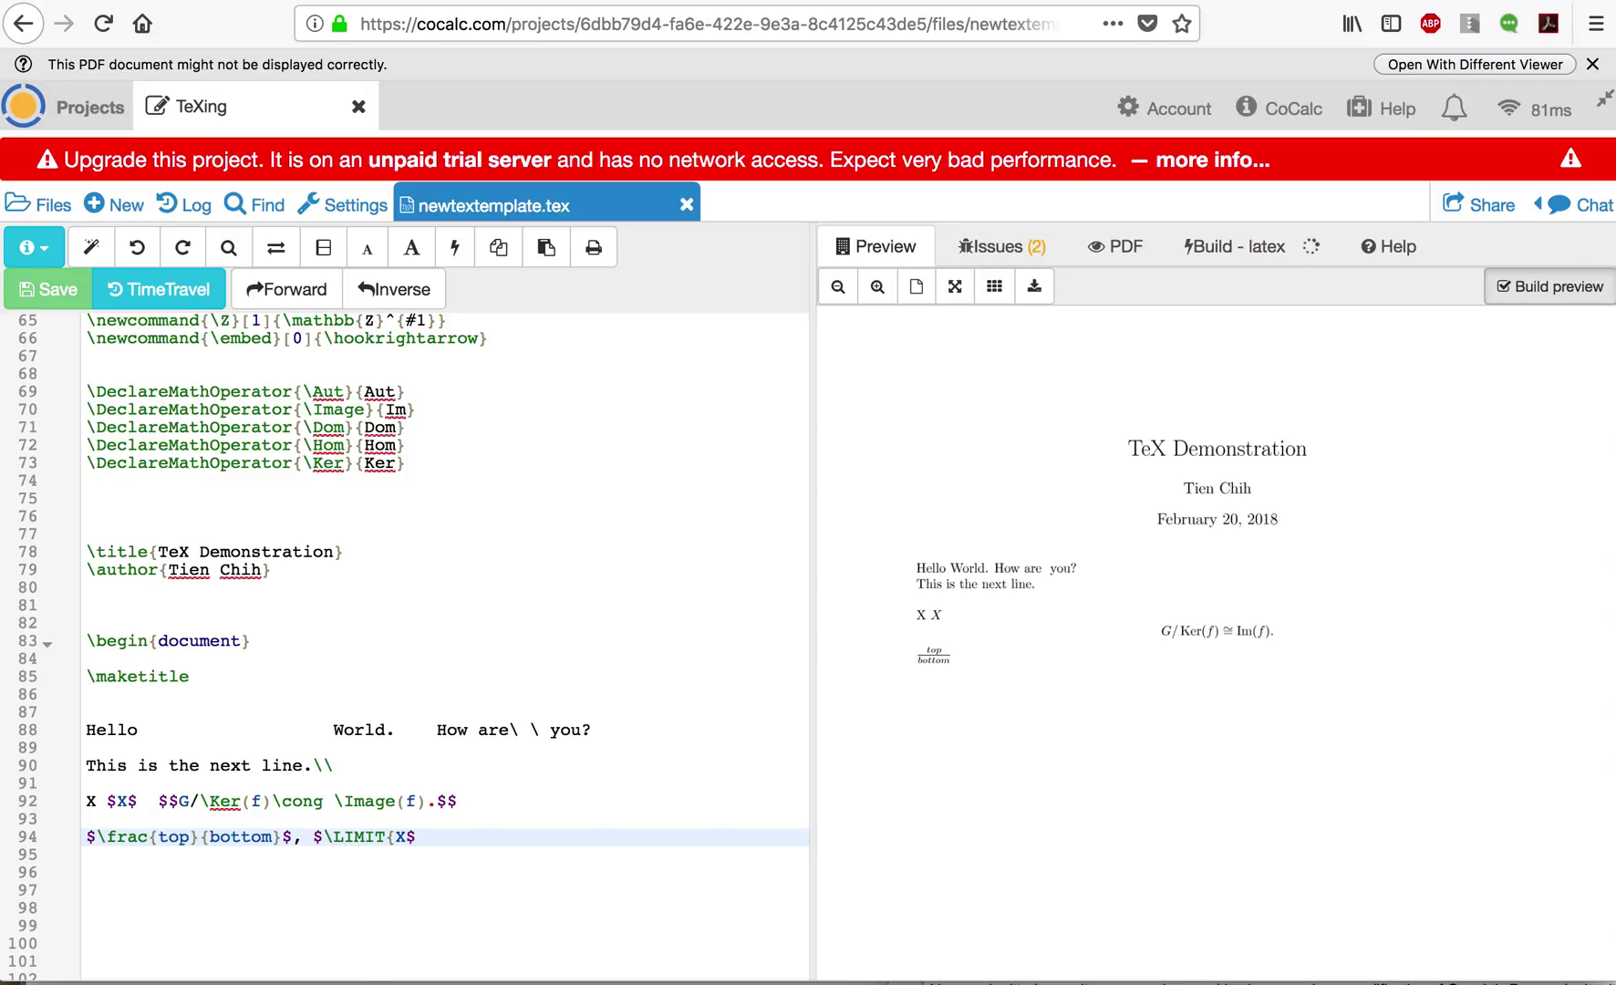
key("BackSpace")
key("BackSpace")
key("BackSpace")
key("BackSpace")
key("BackSpace")
key("BackSpace")
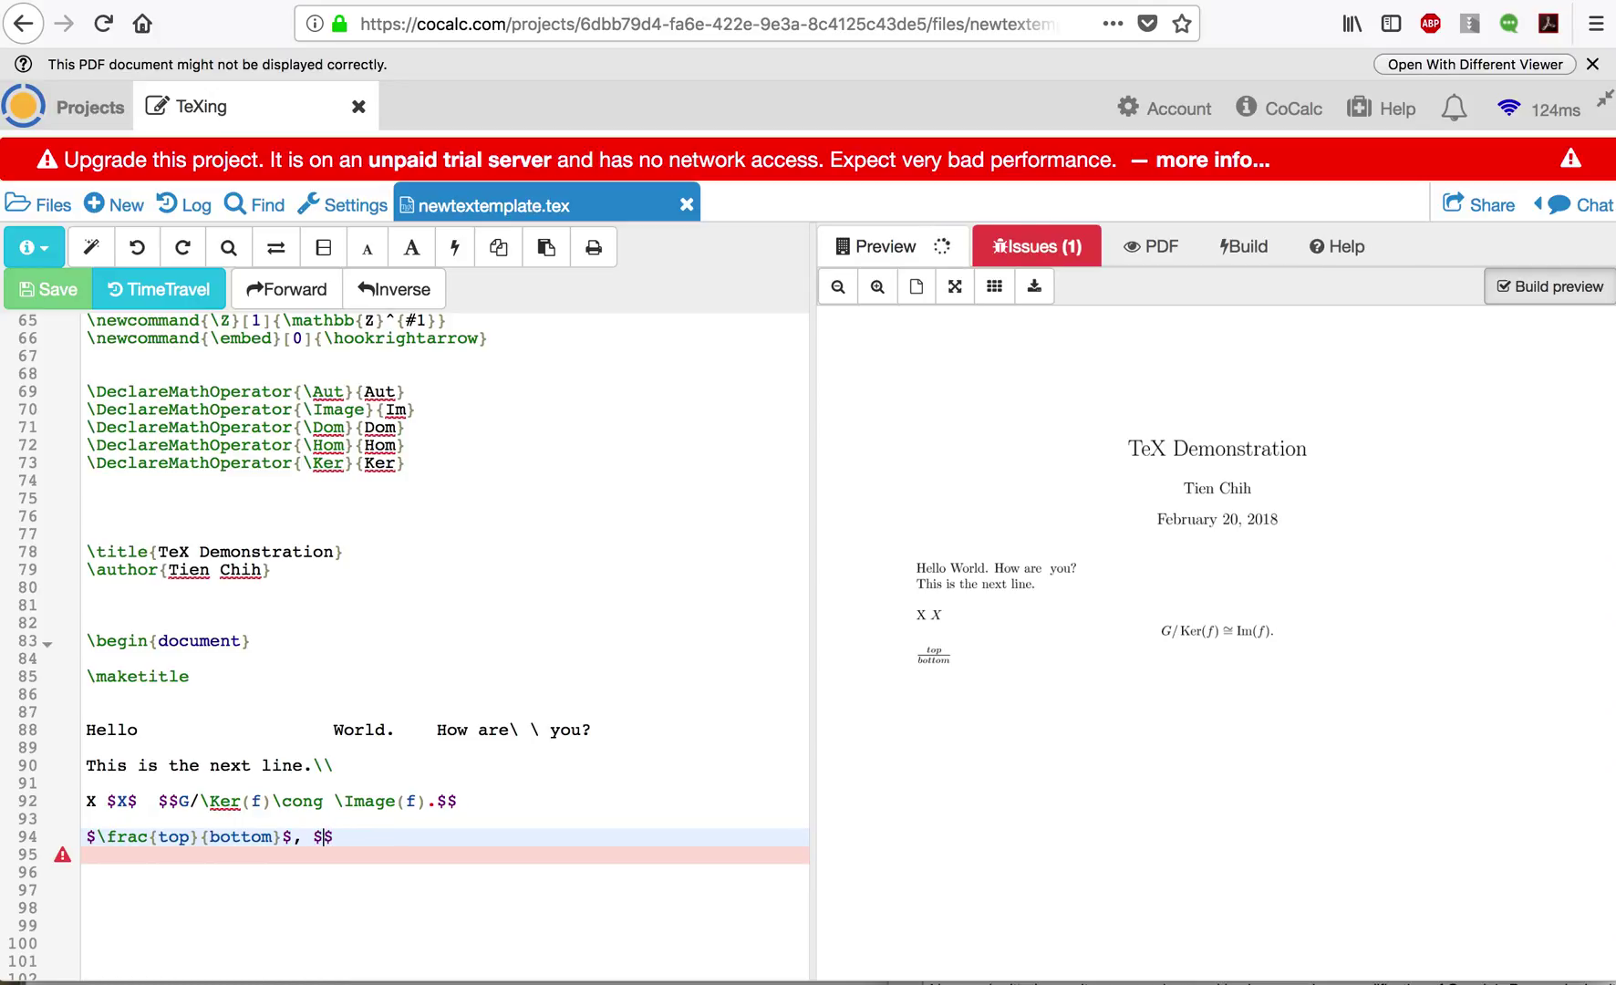
type("\\lim")
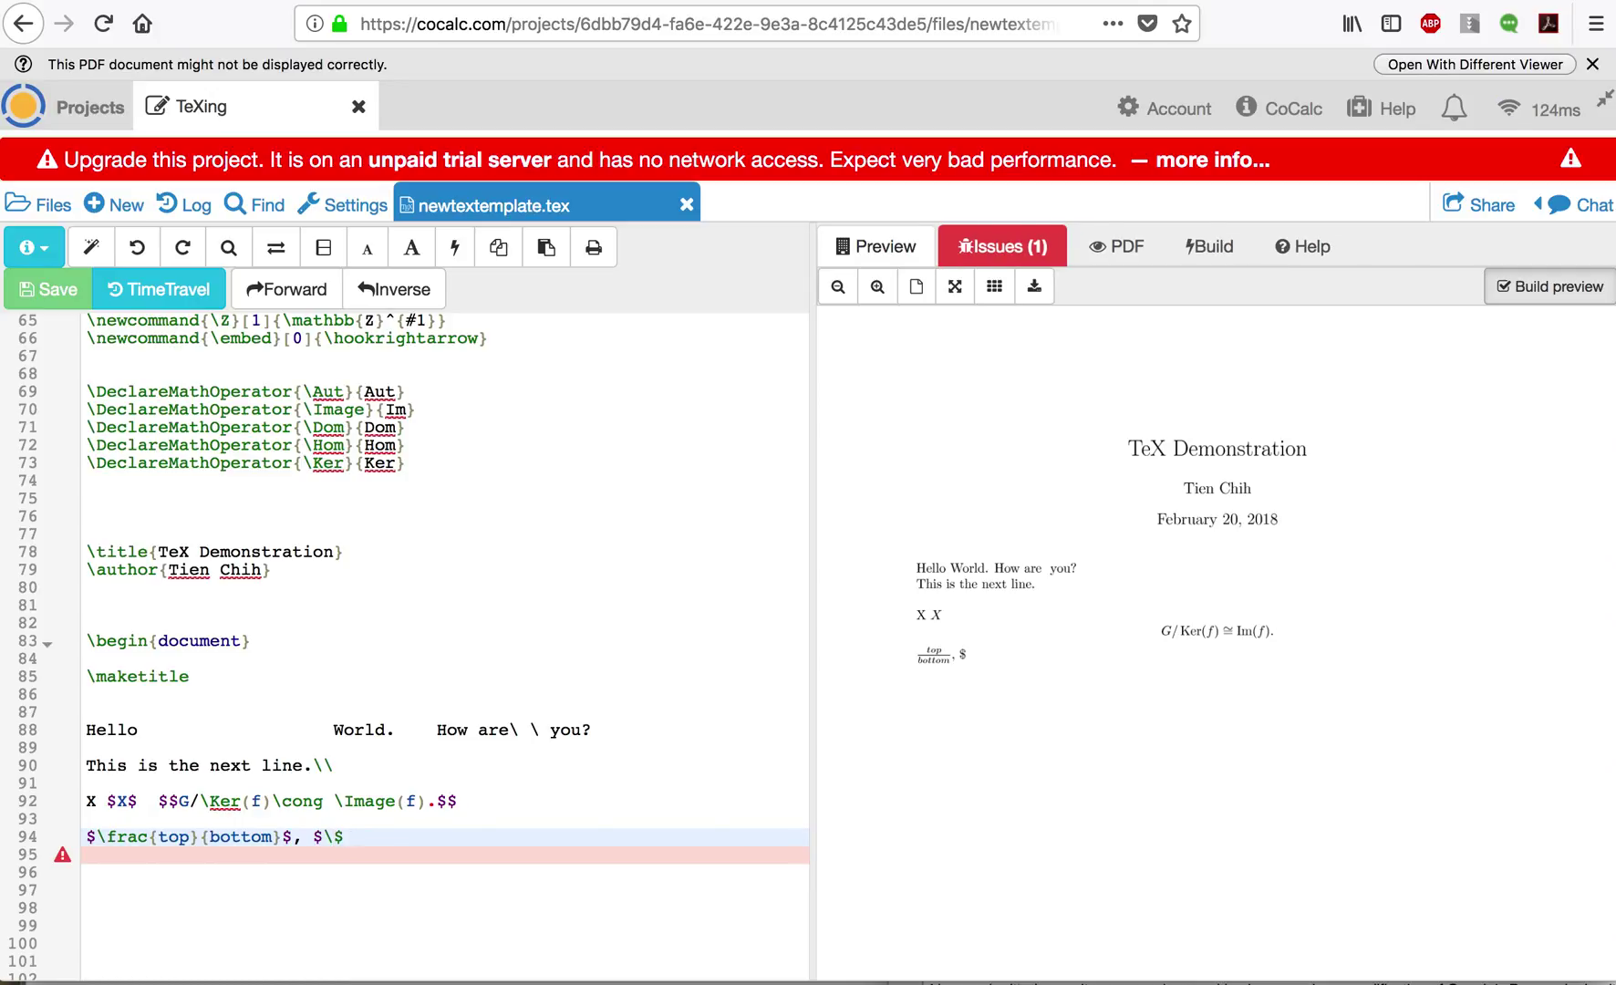
type("it{x}{0}")
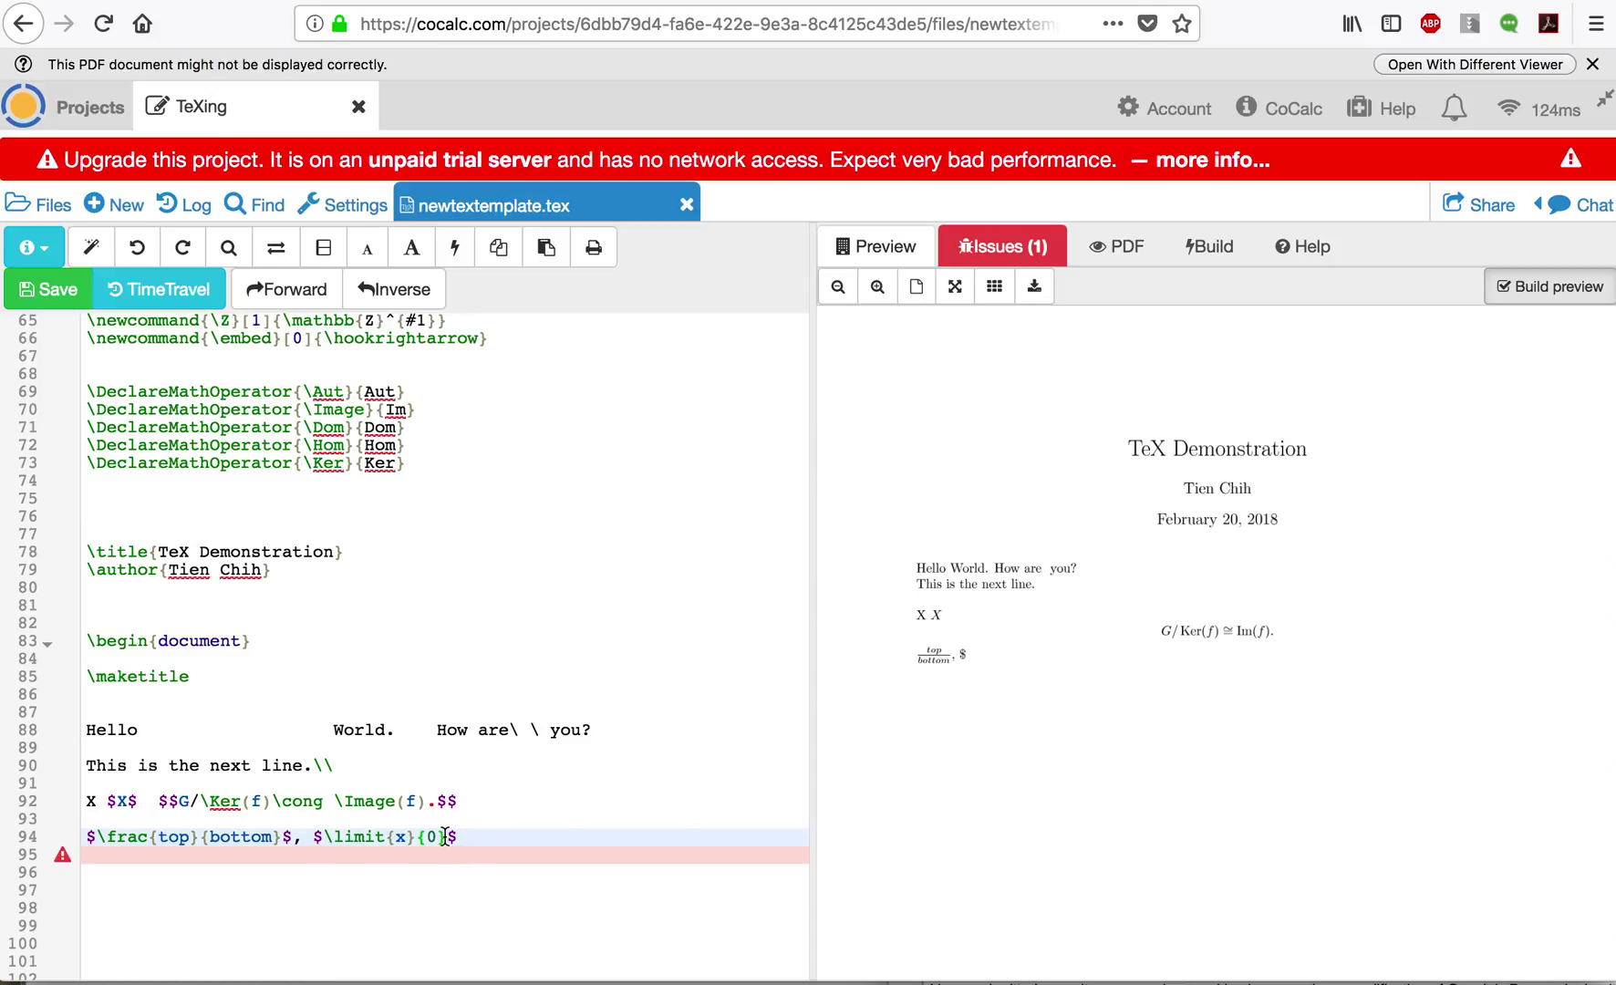
left_click(48, 290)
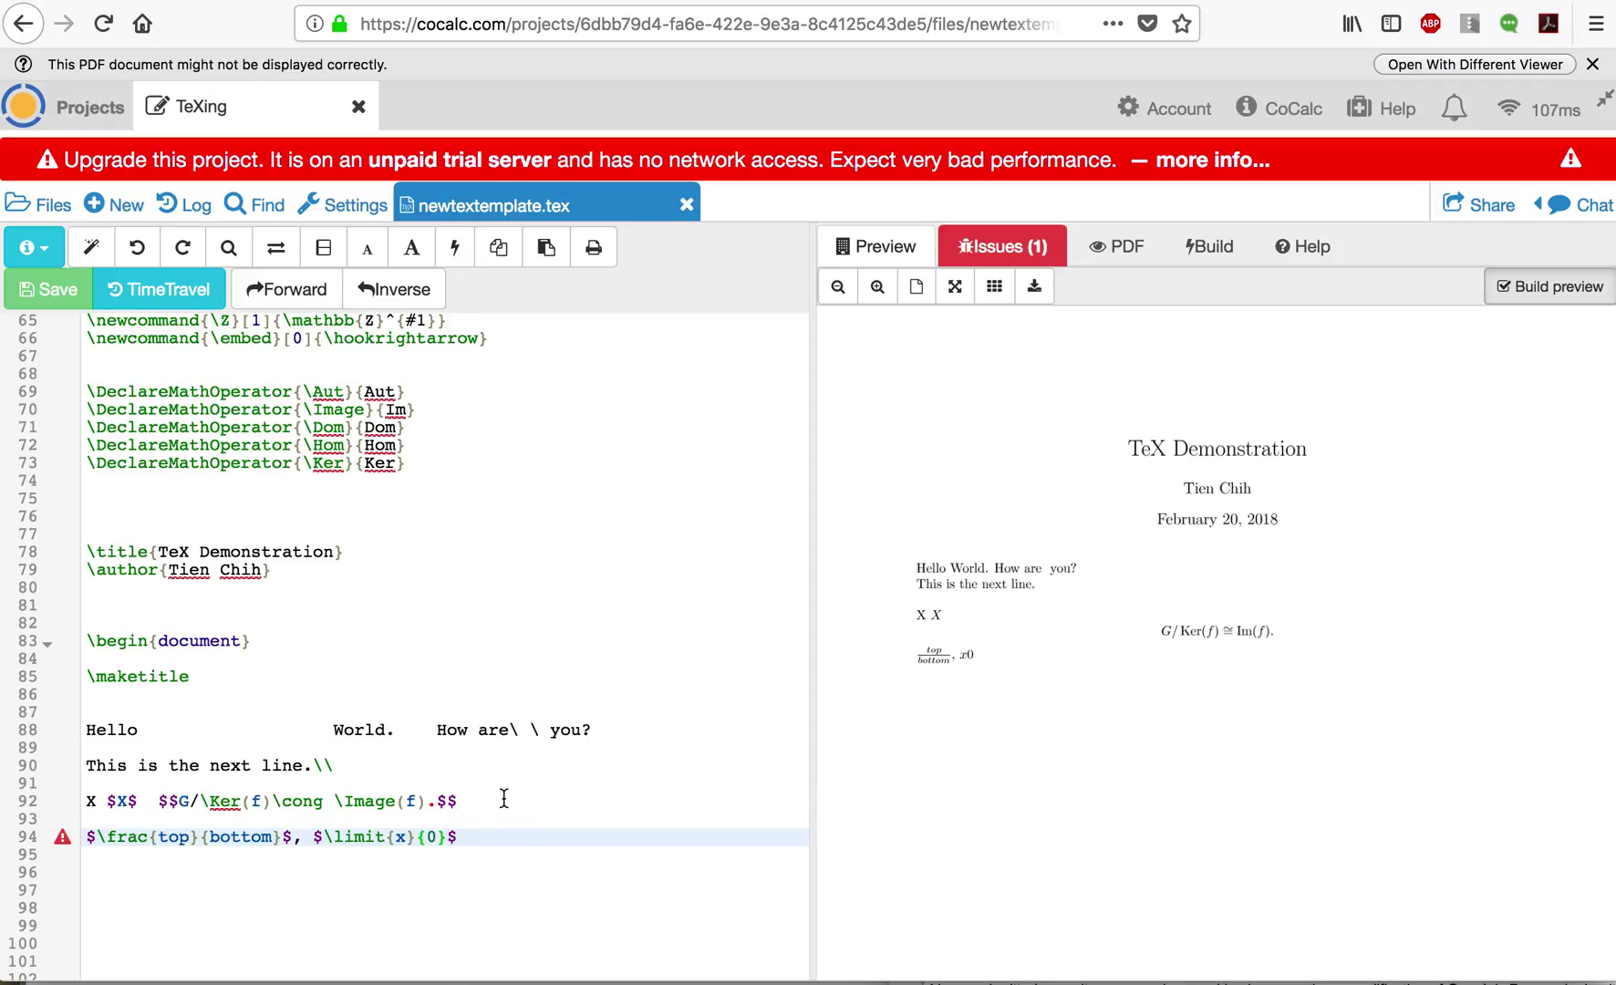
Check the preamble's custom commands and operator declarations for a \limit definition
scroll(504, 798, "up", 4)
scroll(505, 799, "up", 2)
scroll(501, 784, "down", 1)
scroll(499, 776, "up", 3)
scroll(499, 776, "down", 10)
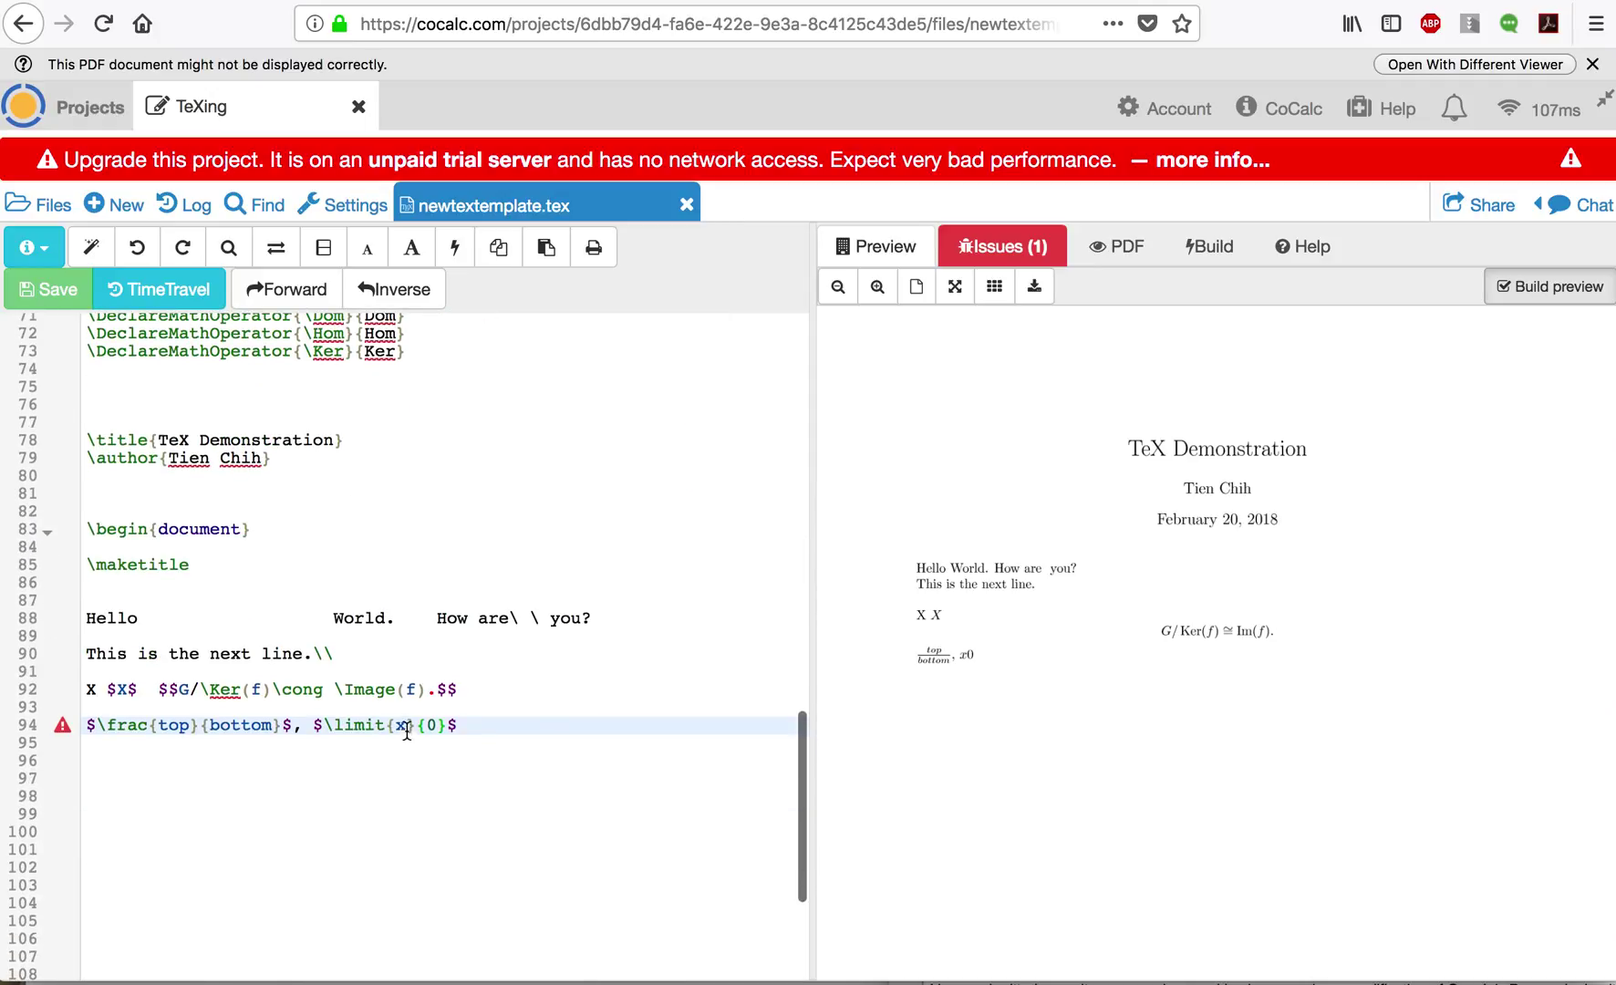
Rewrite the inline expression $\limit{x}{0}$ after the fraction as $\lim_{x\to 0}$
key("Left")
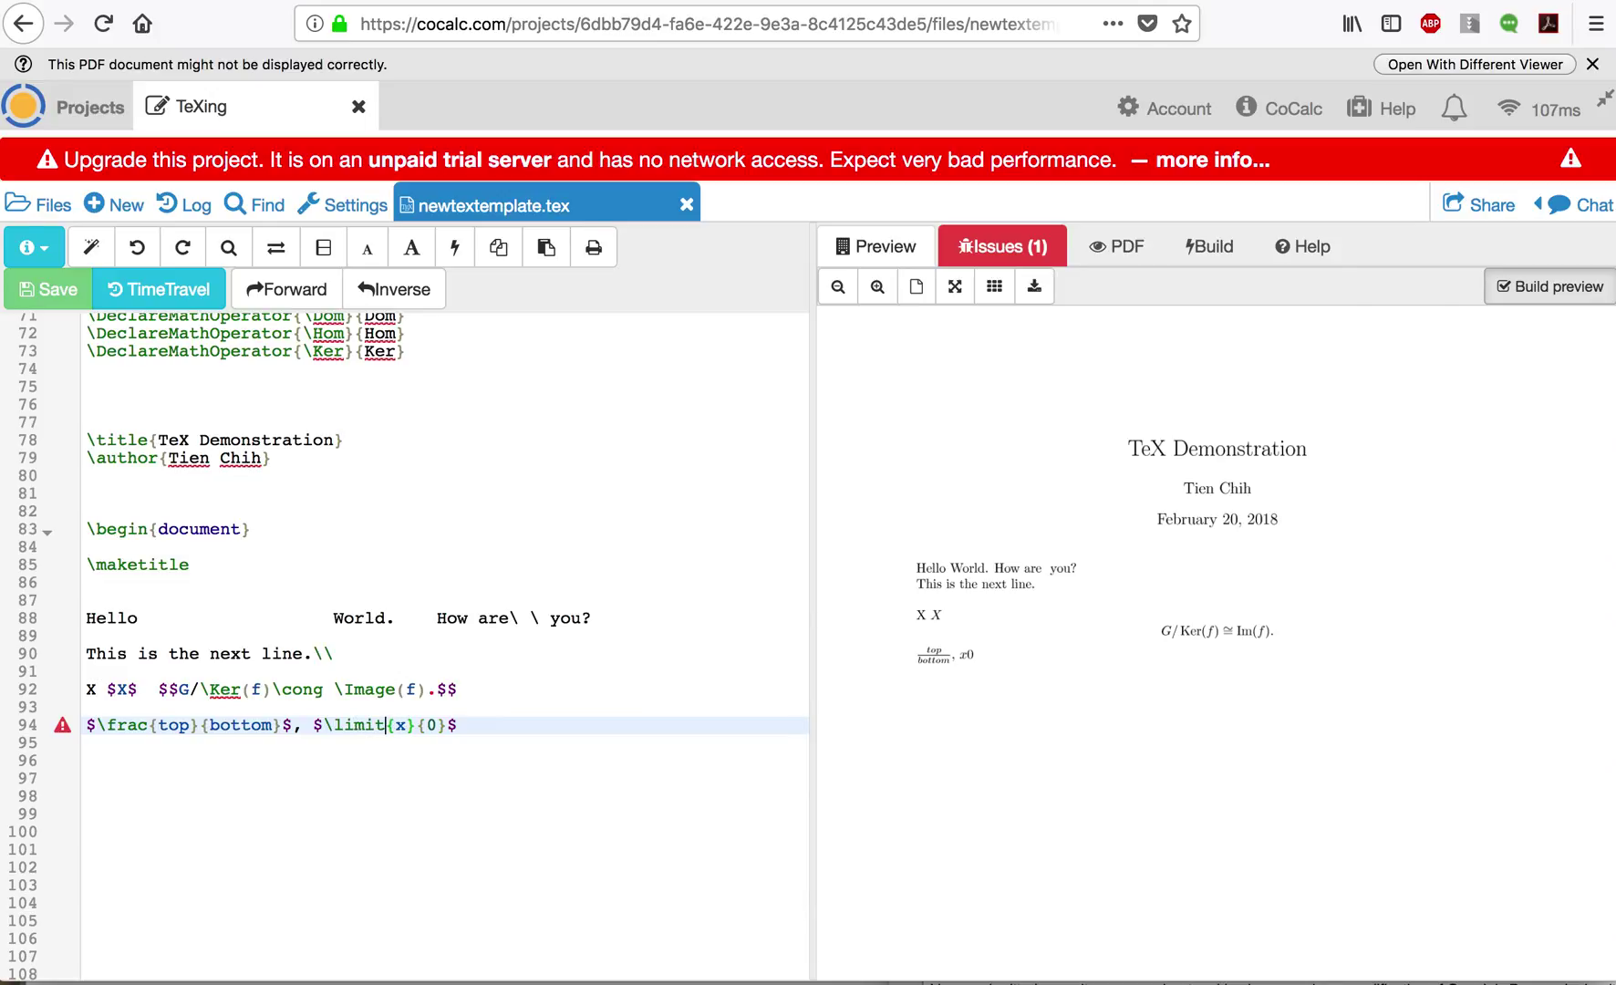
key("BackSpace")
key("BackSpace")
type("_")
key("Right")
key("Right")
key("Right")
key("Right")
key("BackSpace")
key("BackSpace")
type("o")
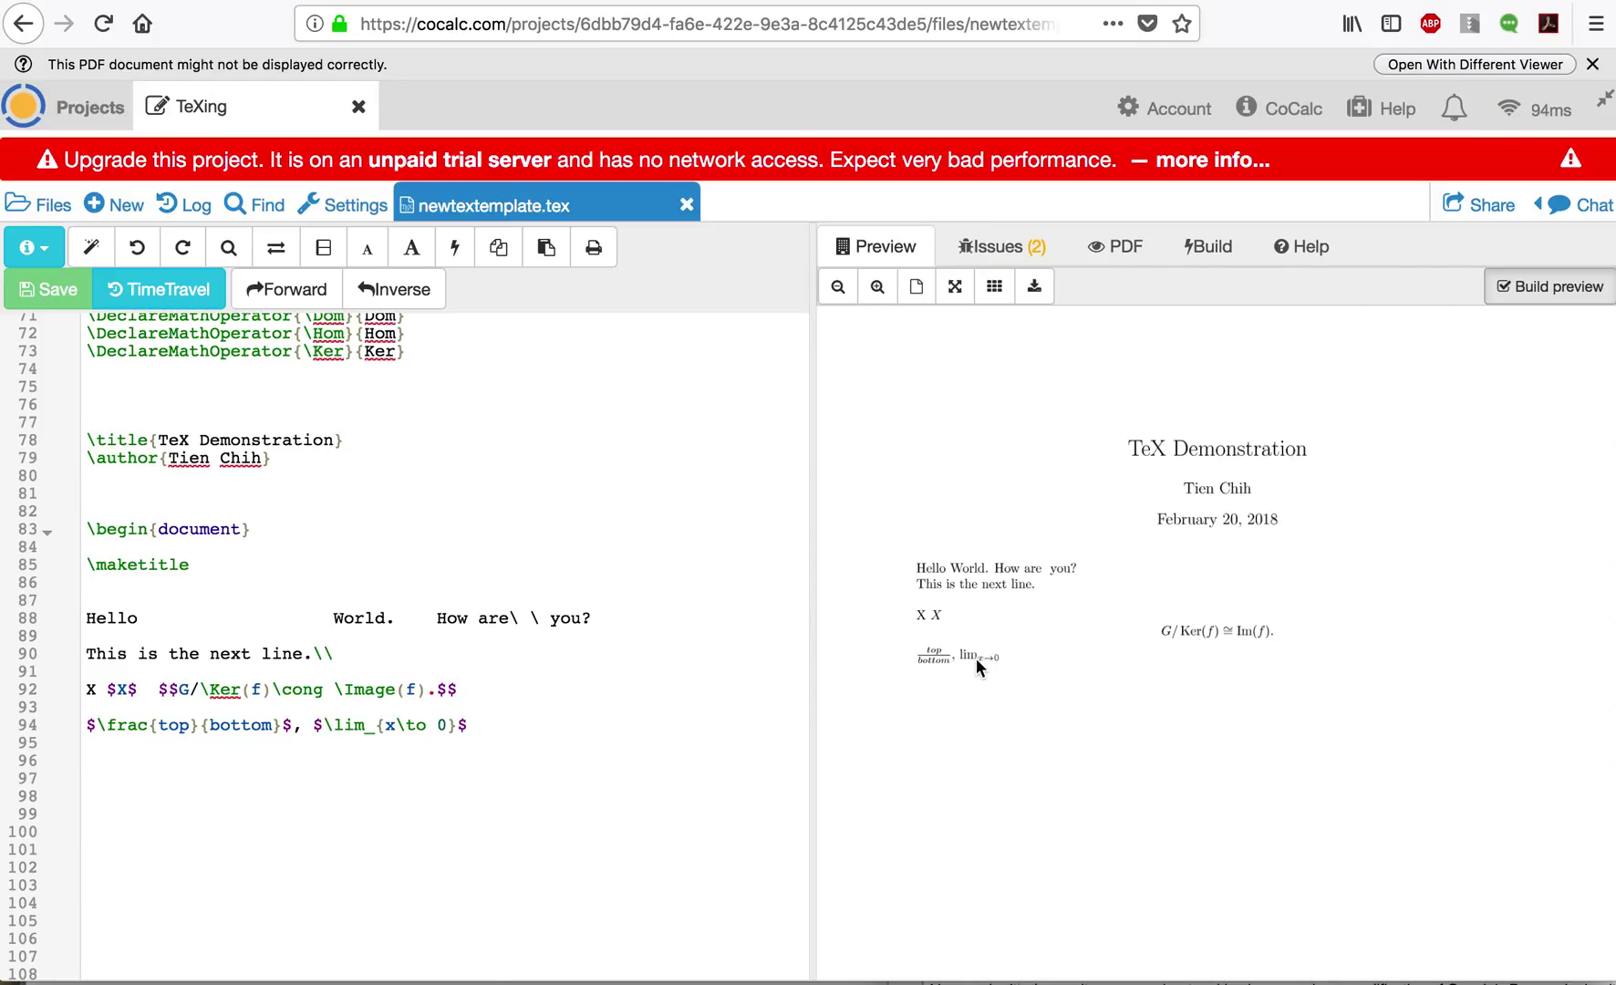
Insert \displaystyle directly before \lim in the inline limit expression
left_click(324, 725)
type("\\displaystyle\\")
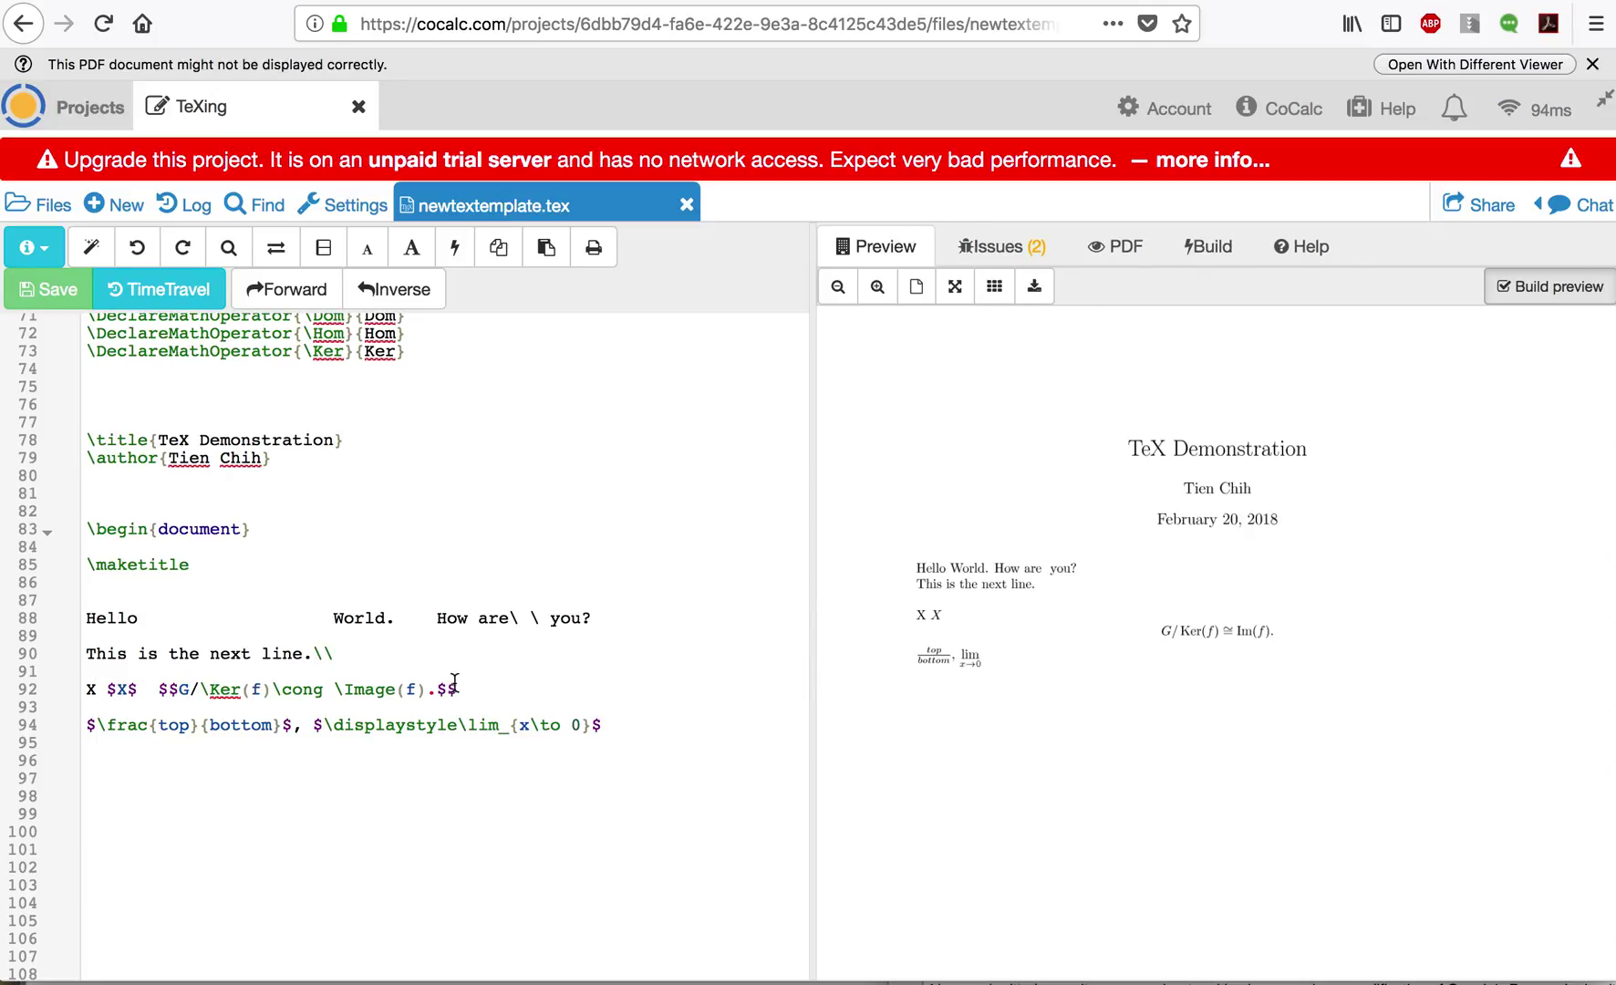
left_click(590, 725)
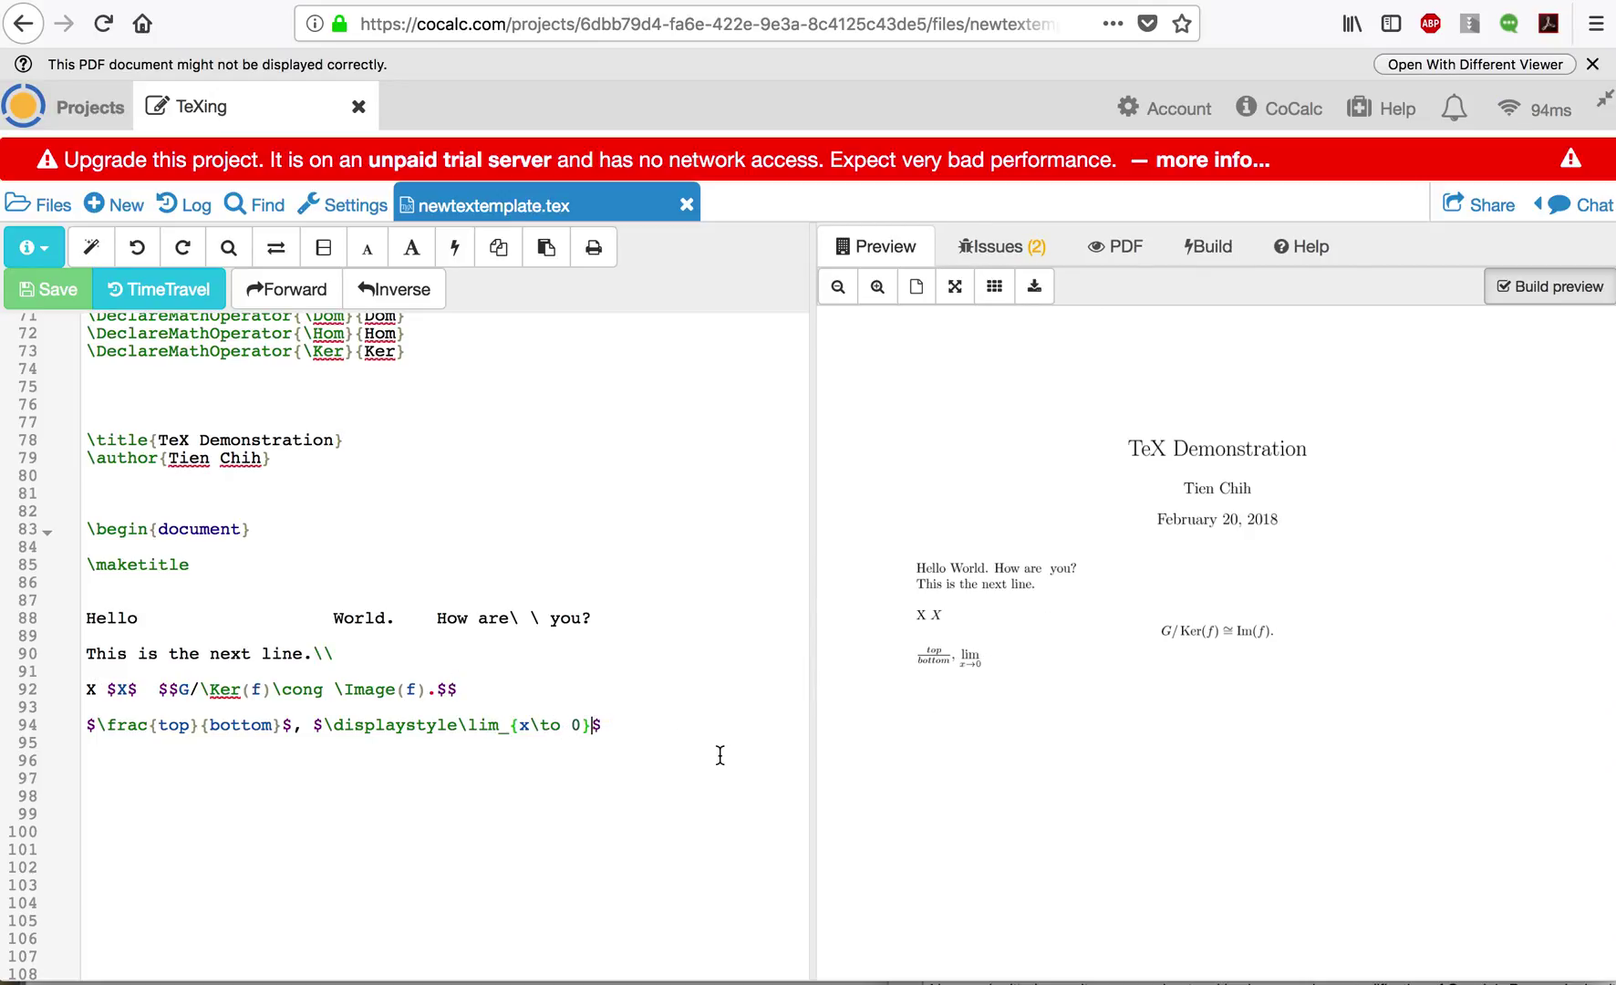
Write the inline expression $e^x$ two lines below the fraction and limit, and save the file
left_click(664, 710)
left_click(644, 721)
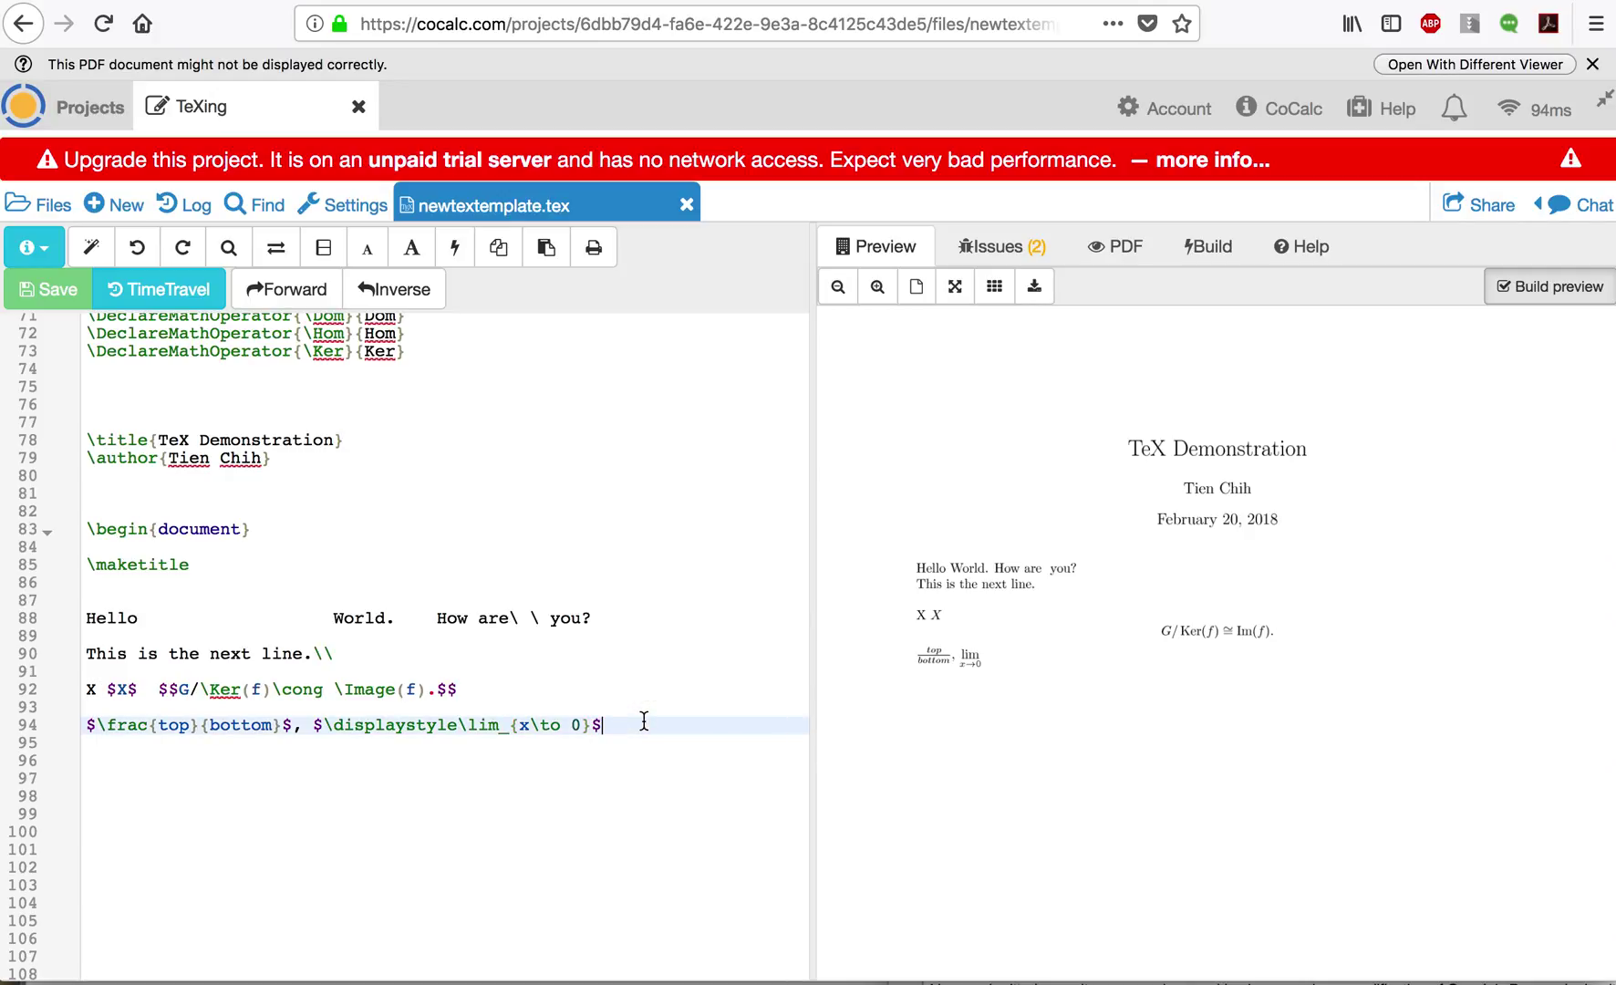
key("Return")
key("Return")
type("$")
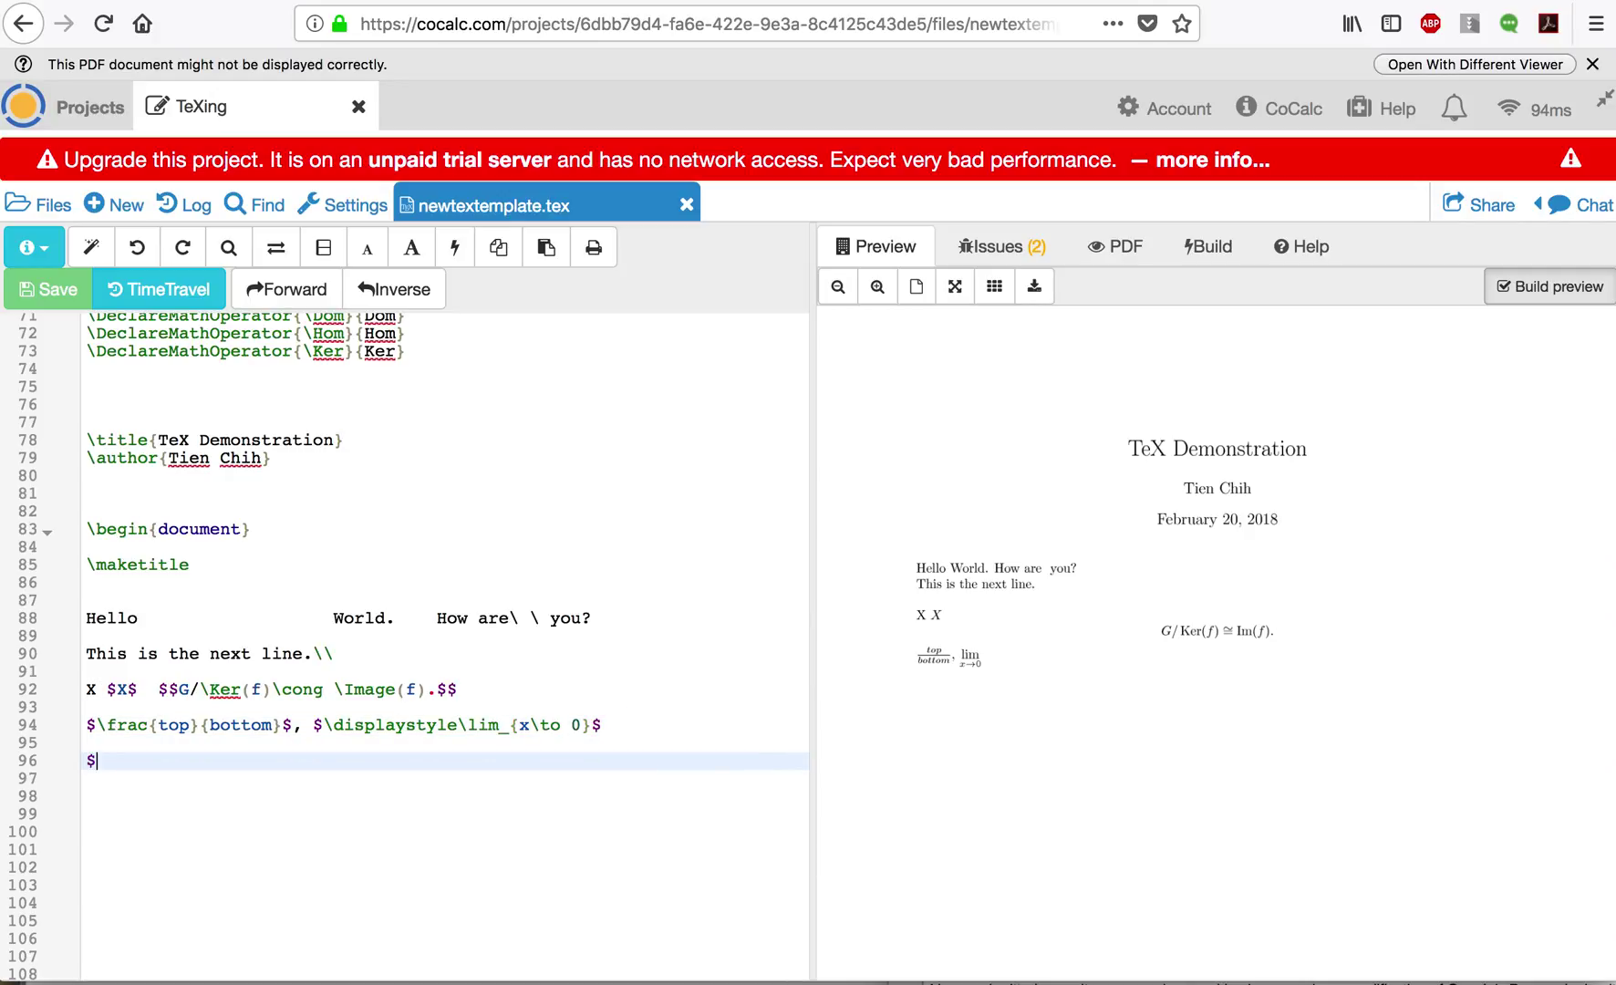
type("$e^x")
key("Right")
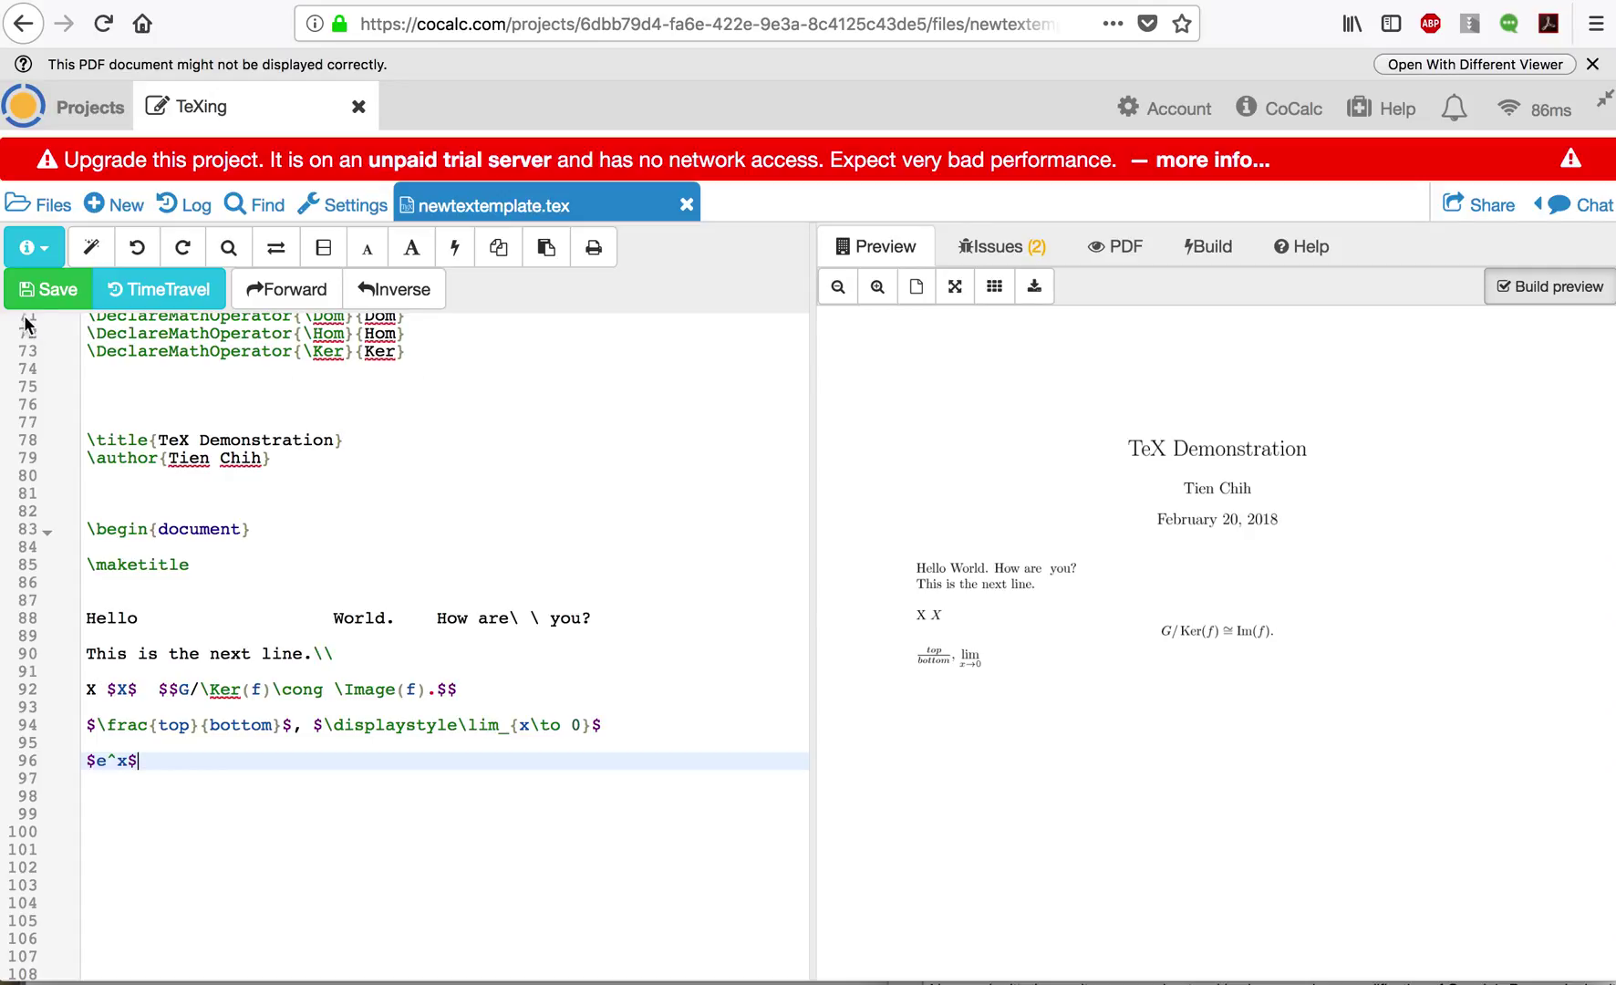
left_click(55, 308)
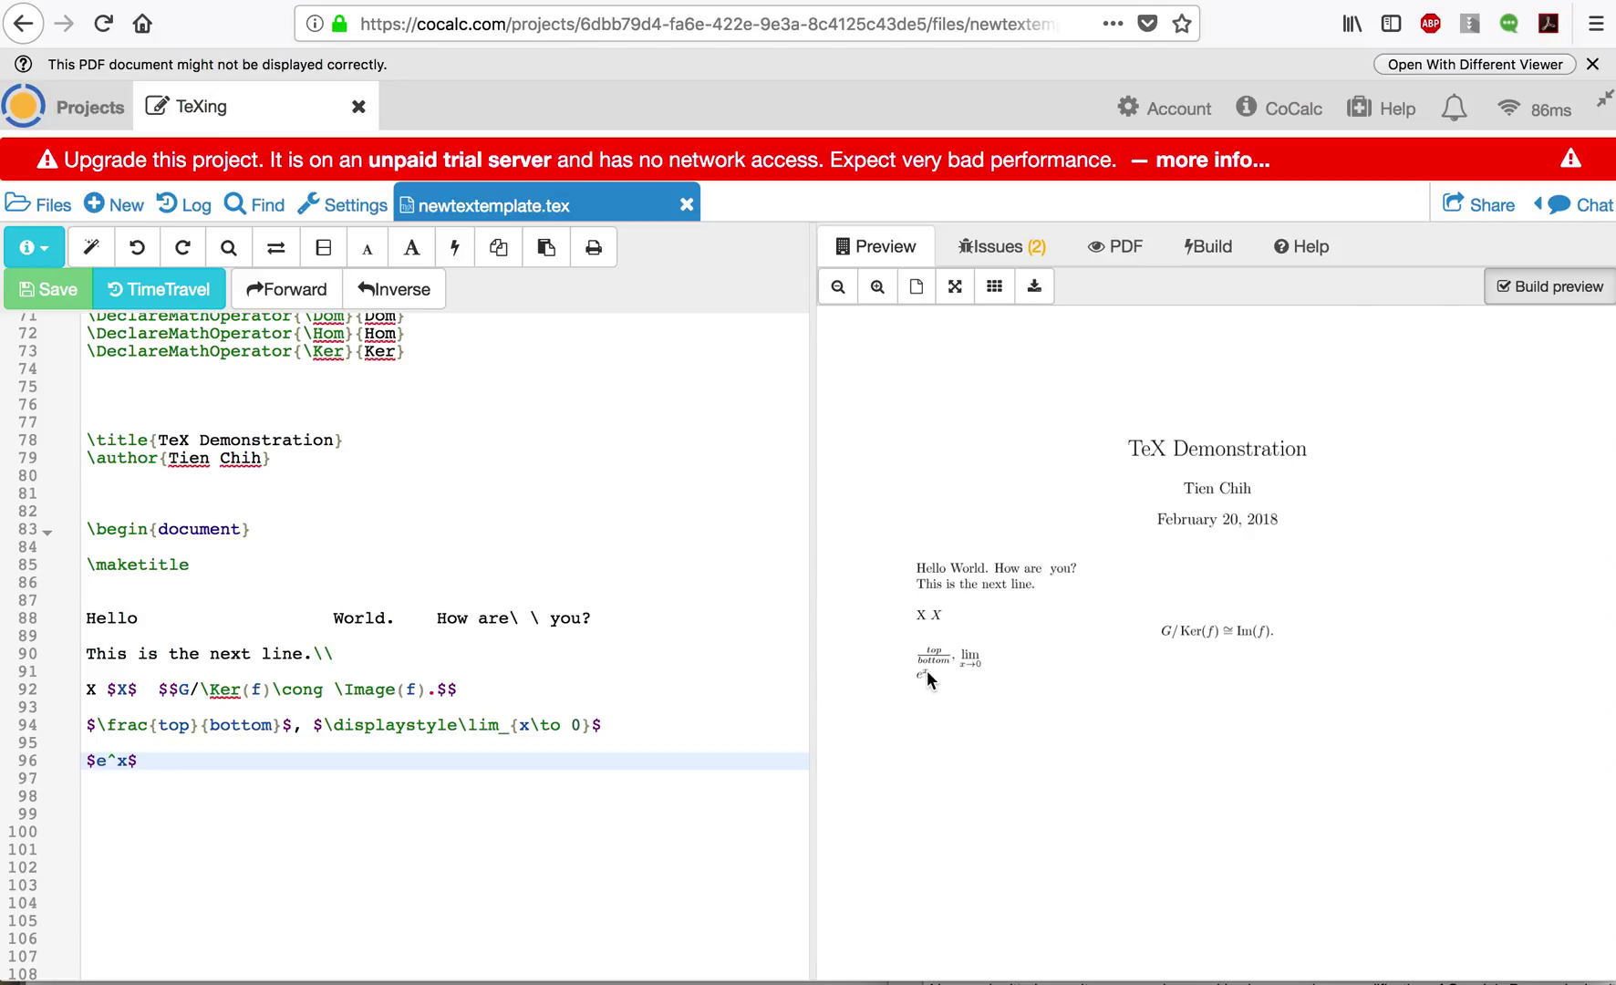
Add the subscript 0 to e so the expression reads $e_0^x$, and save the file
left_click(132, 761)
key("Left")
key("Left")
type("_0")
key("Right")
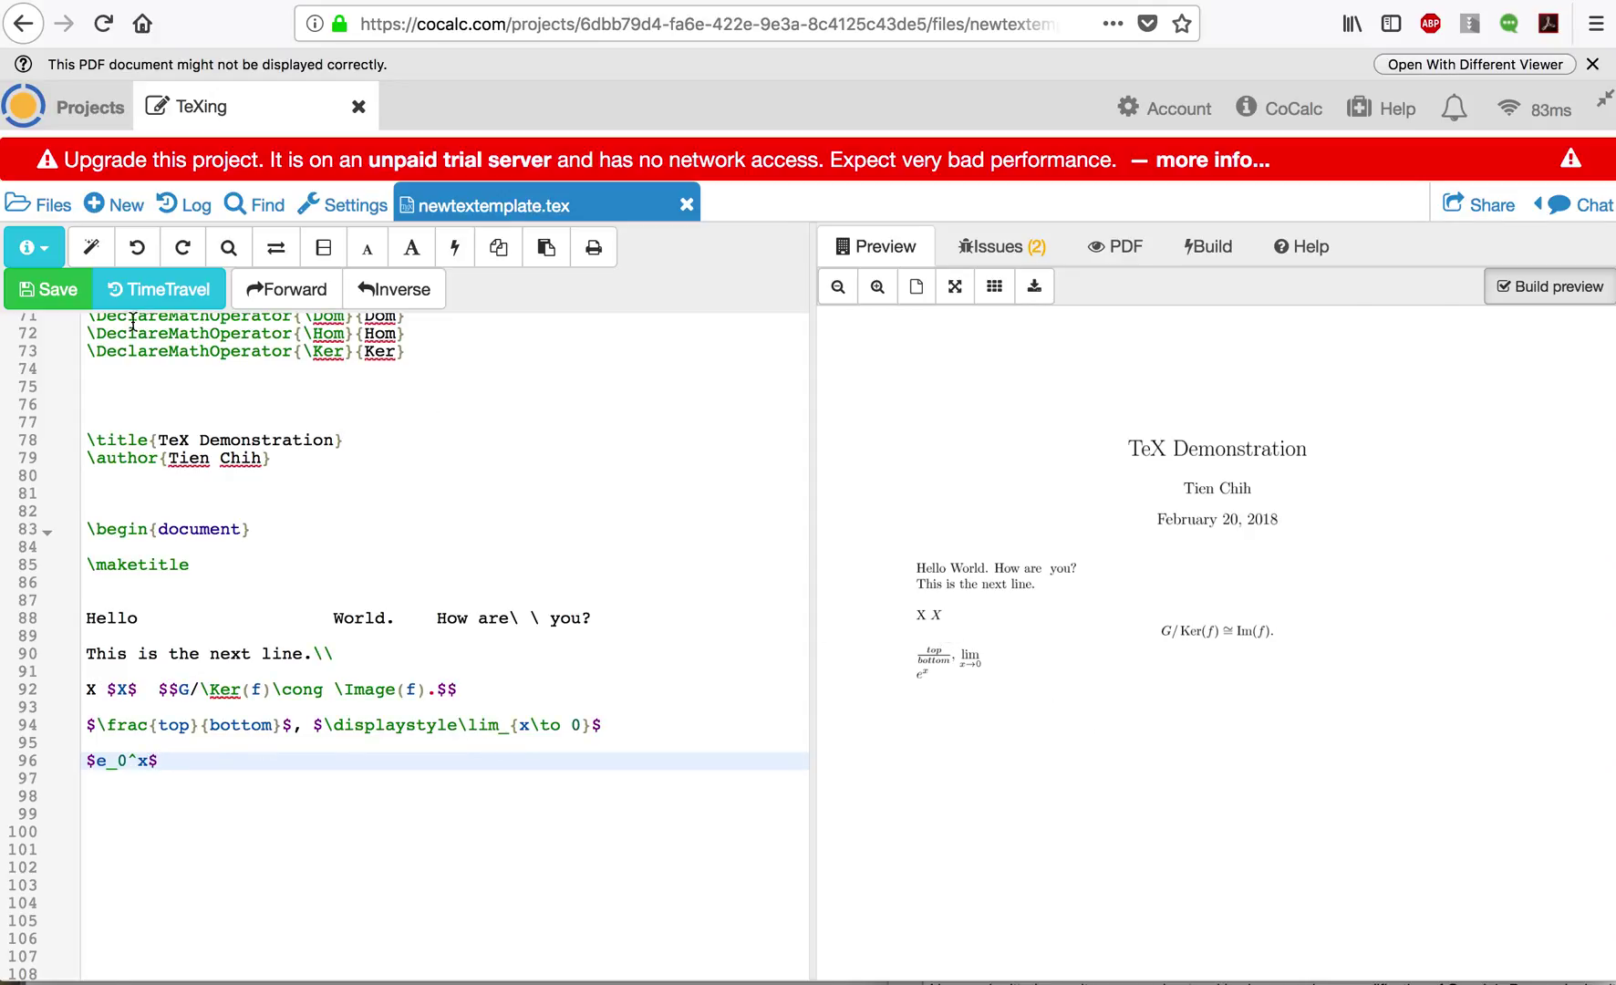
left_click(59, 294)
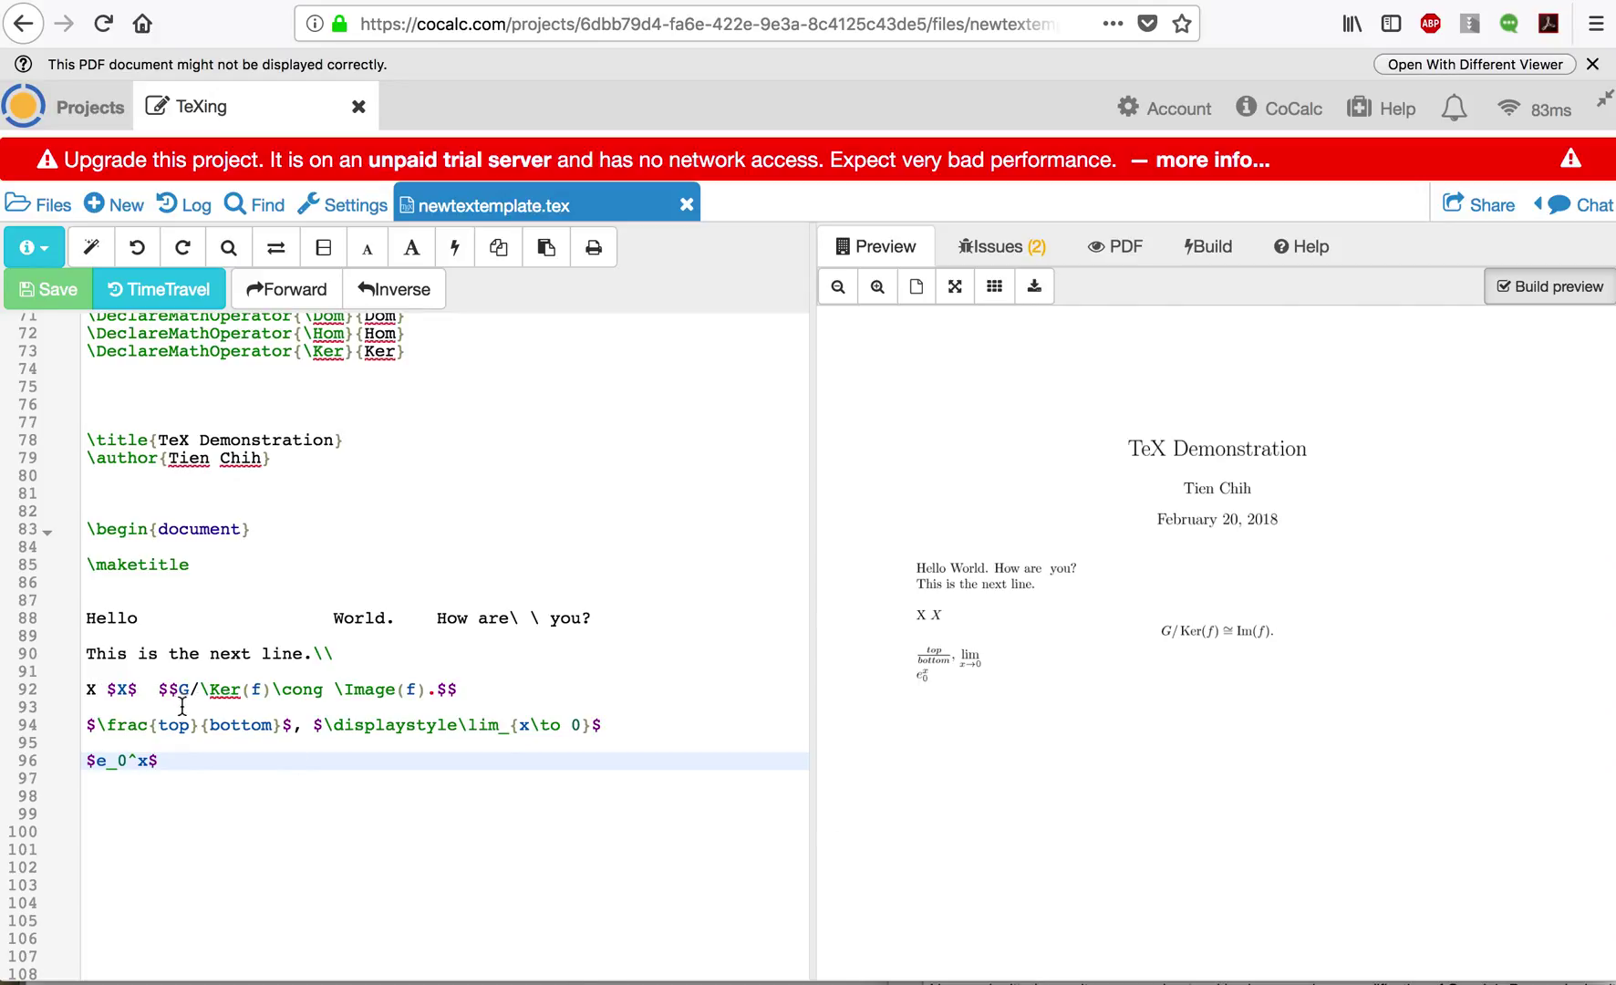
Insert 2 before the x in the exponent without braces, giving $e_0^2x$, and save the file
left_click(142, 760)
type("2")
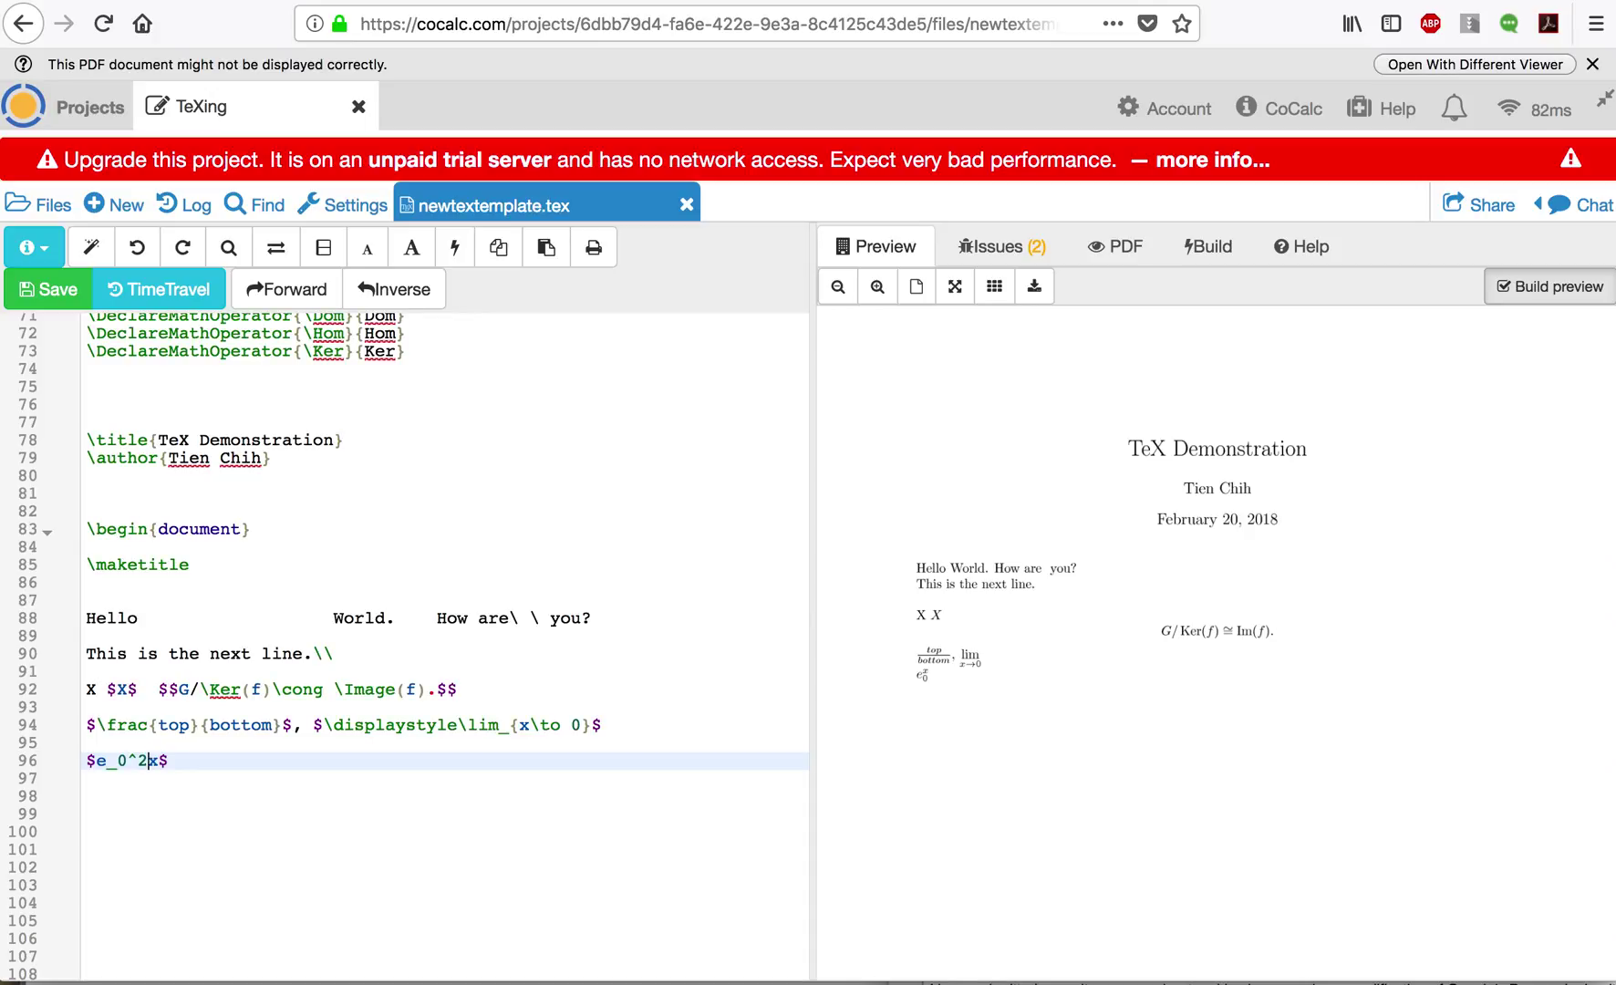
key("super+s")
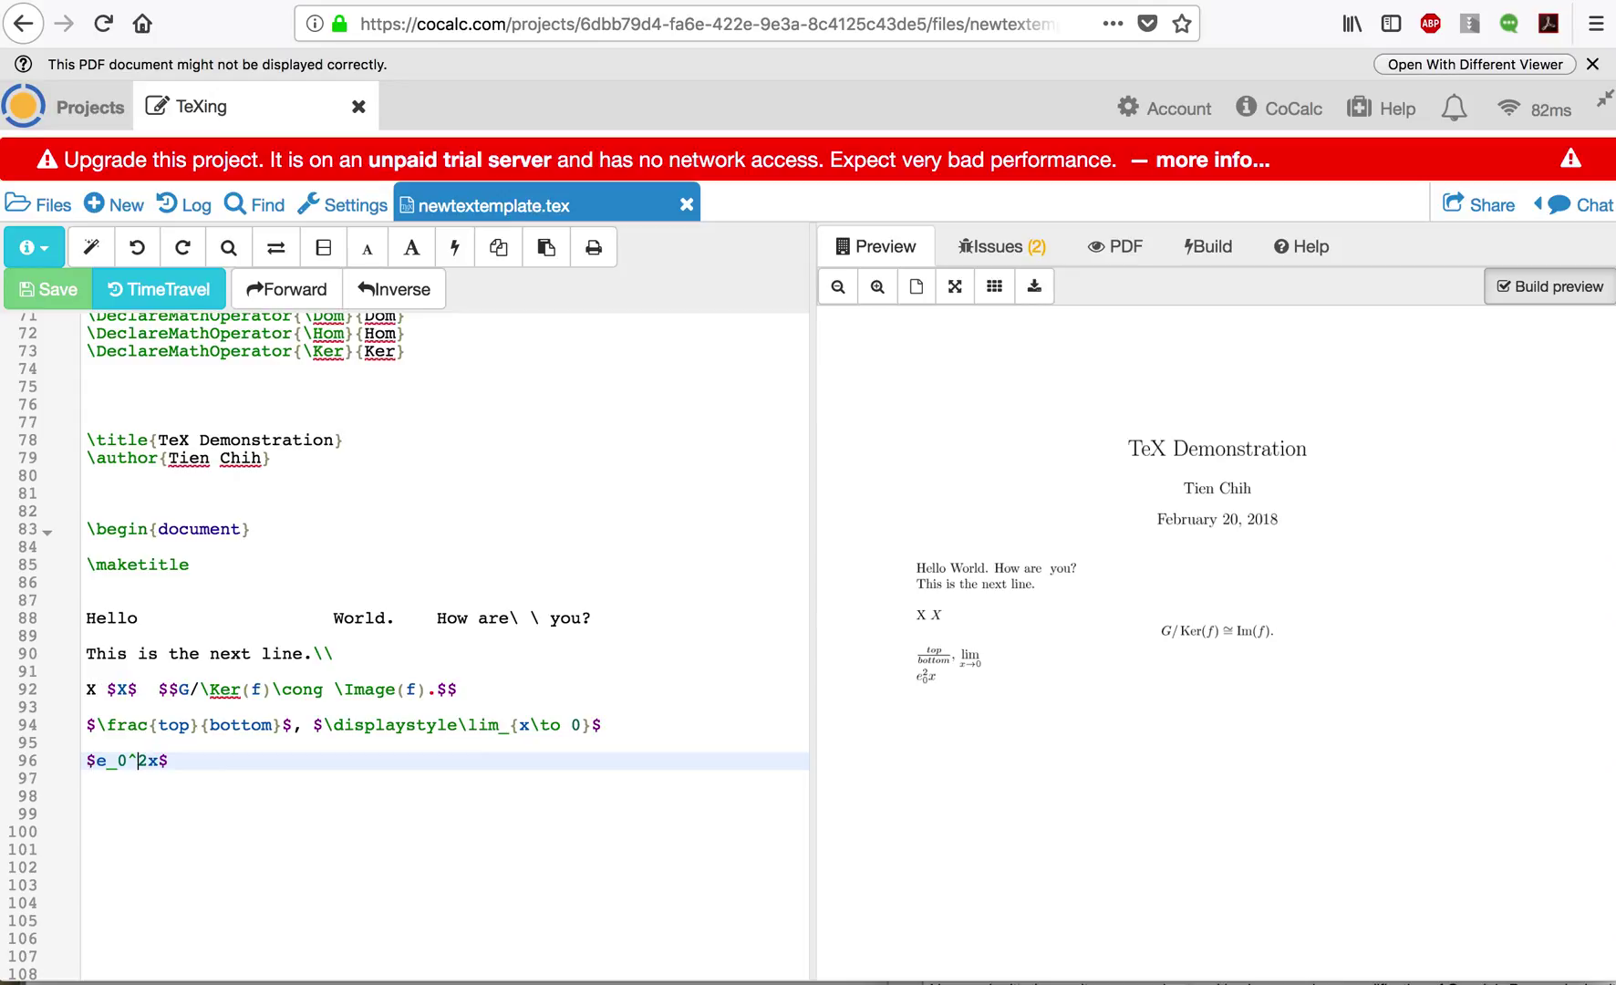
Enclose the exponent 2x in braces, extend it to {2x^3}, and save the file
type("{")
key("Right")
key("Right")
type("}")
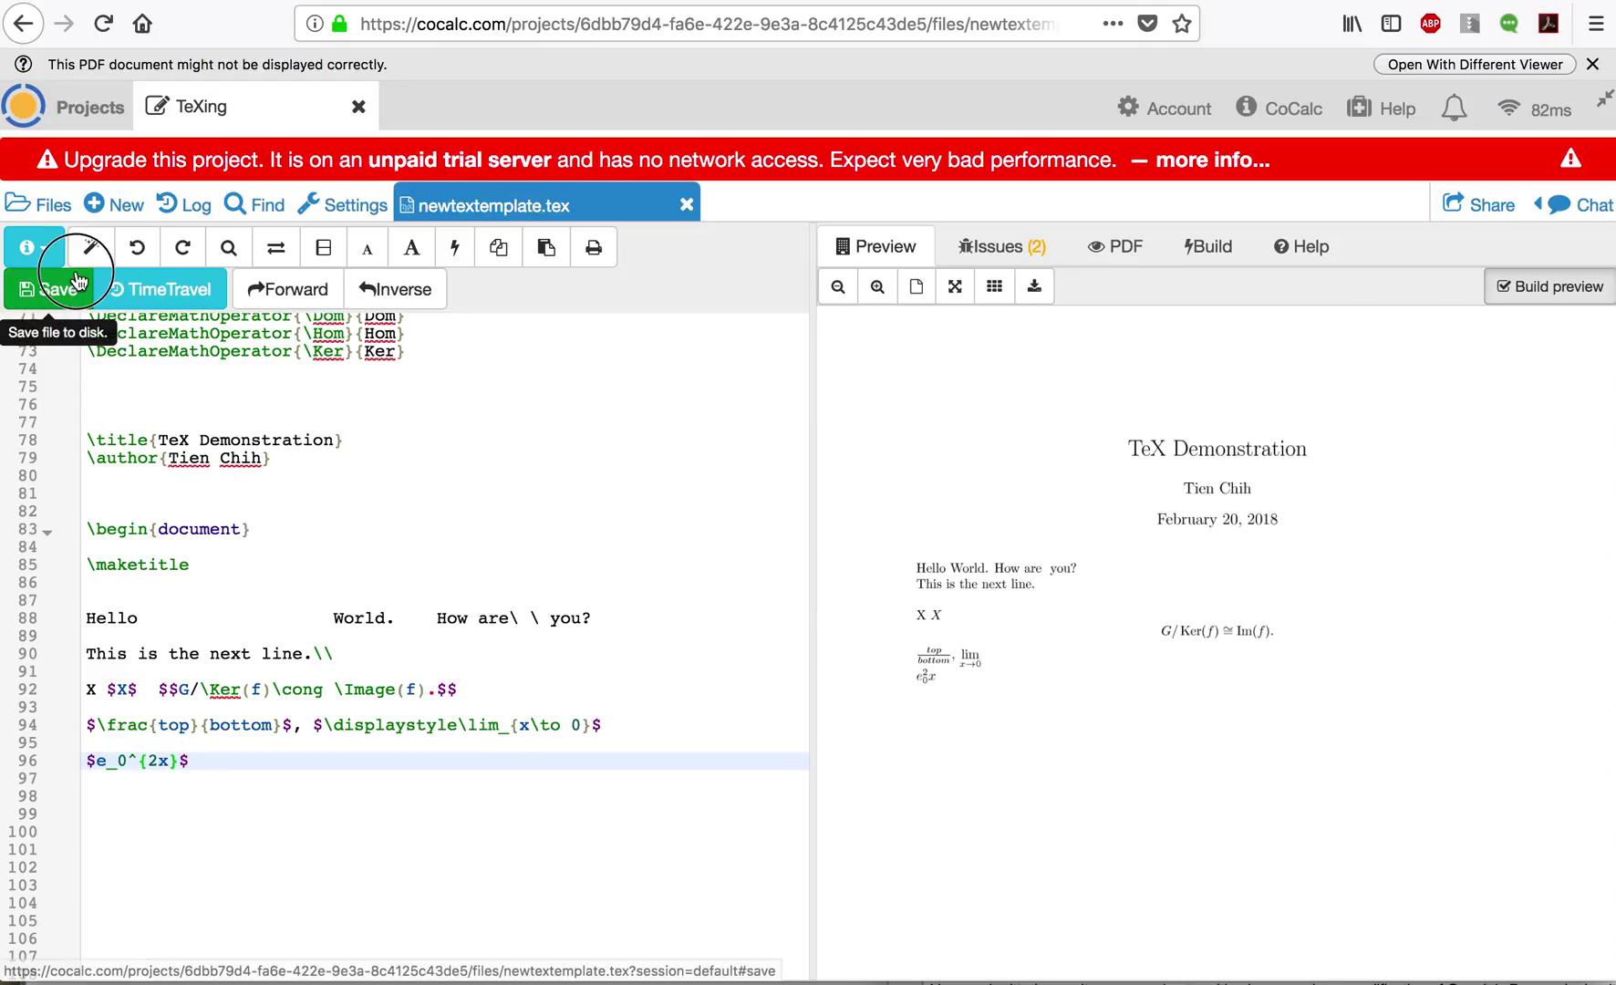
left_click(48, 290)
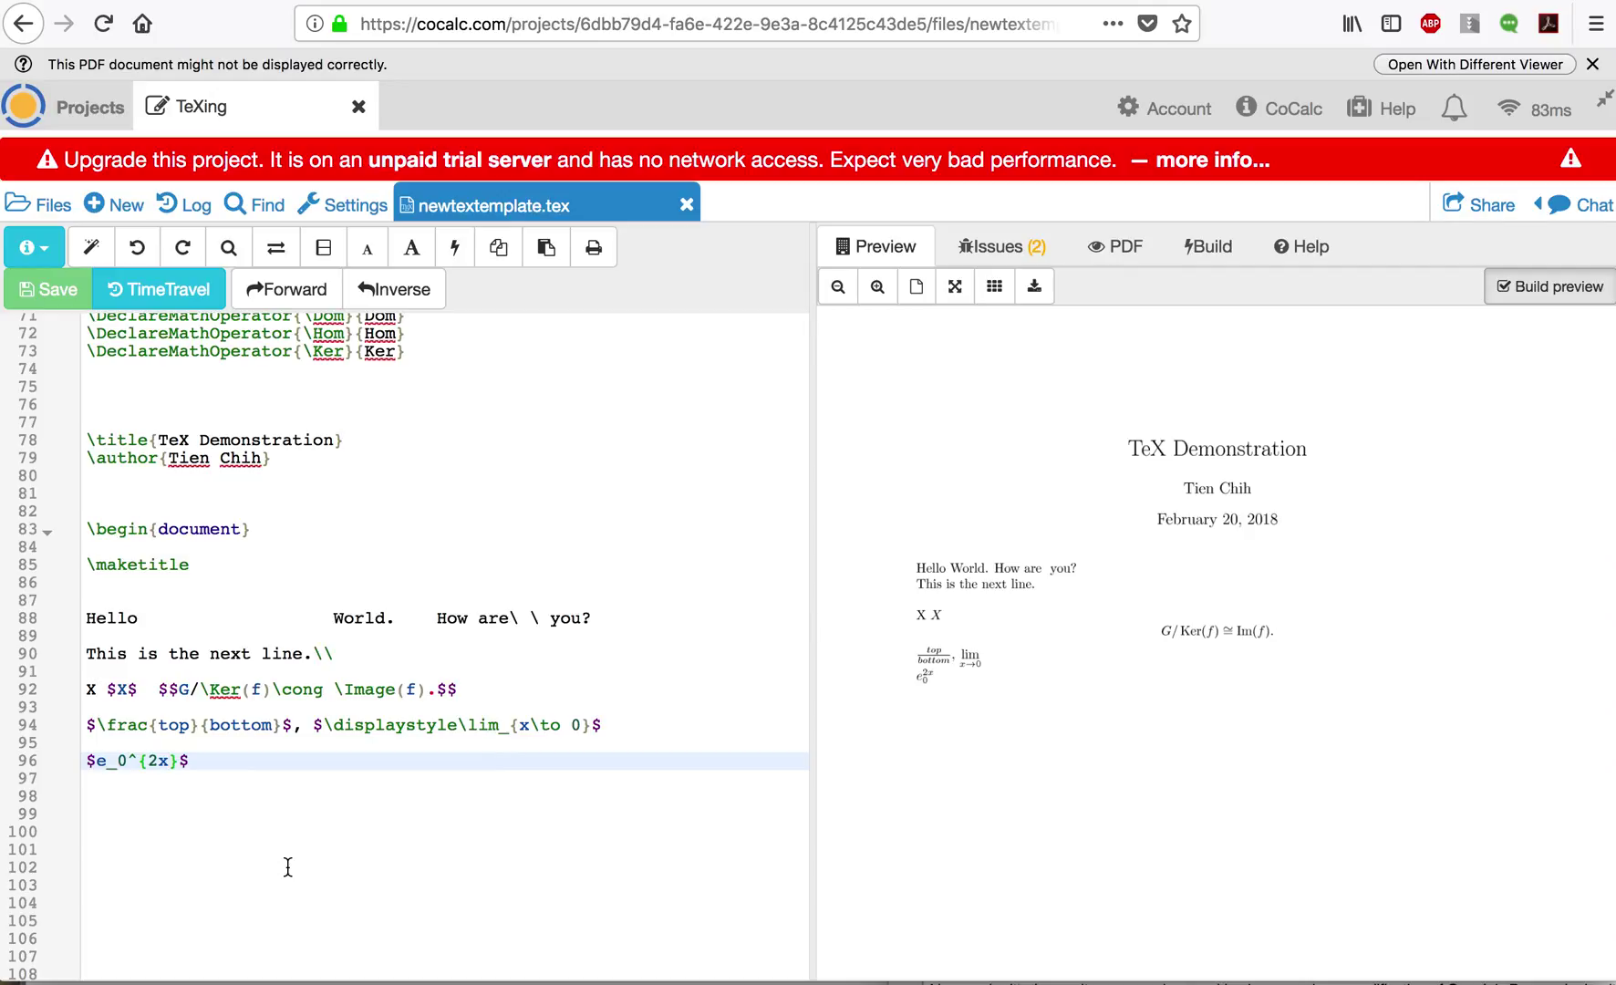
type("^3")
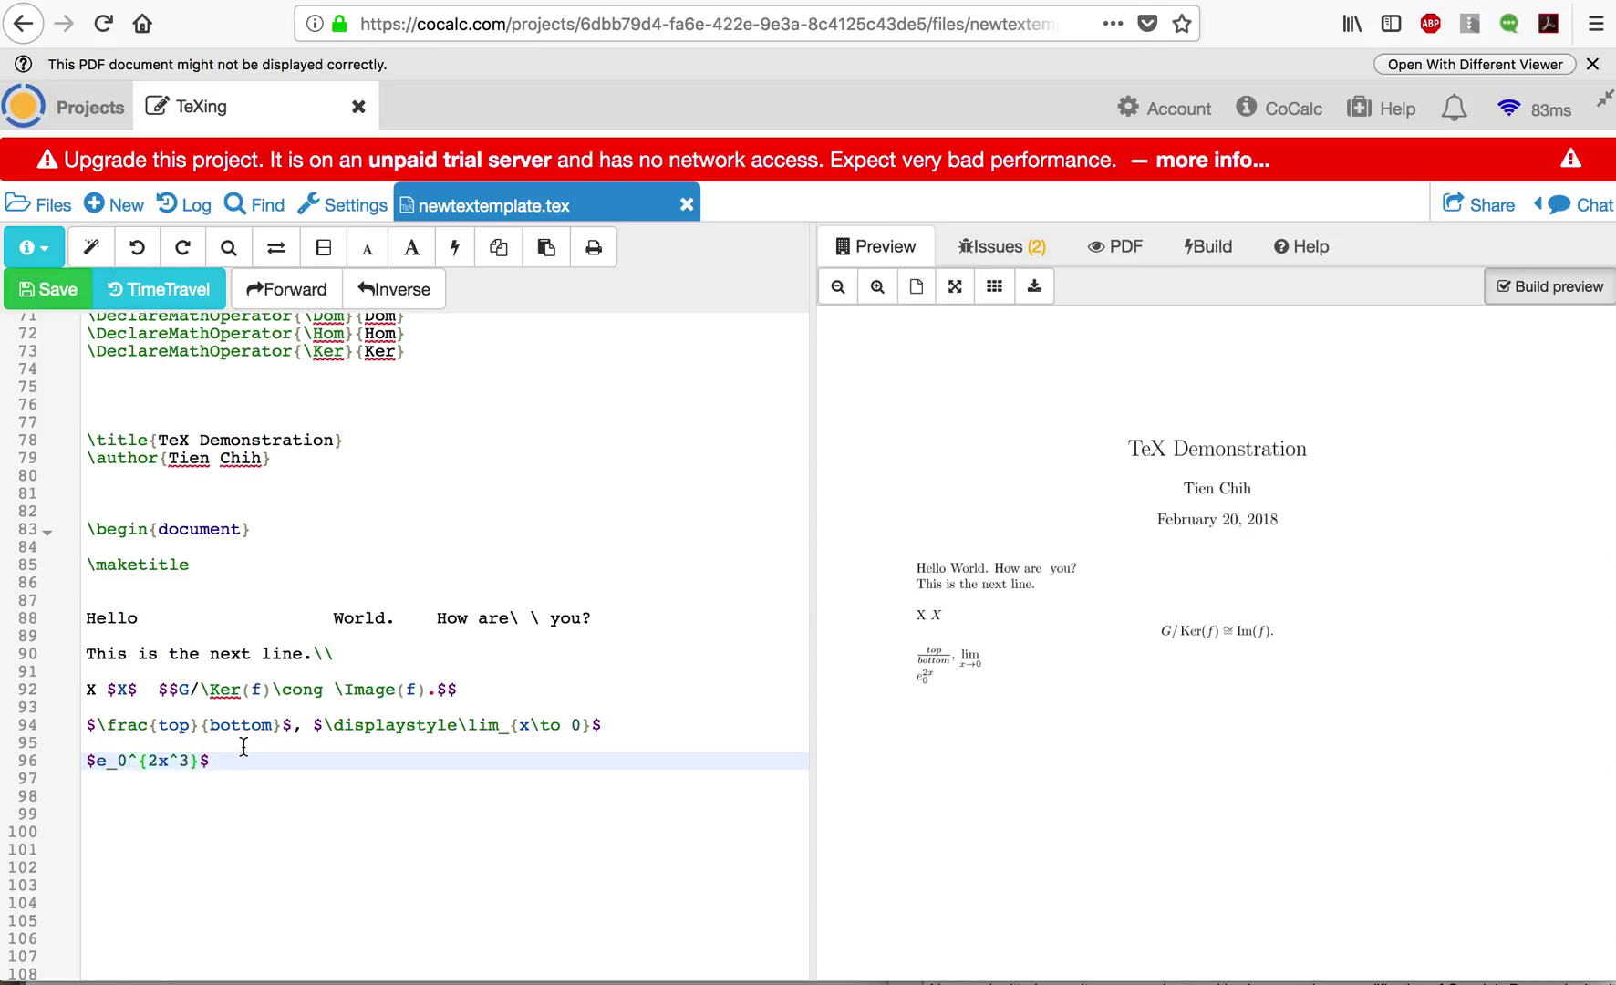
left_click(52, 289)
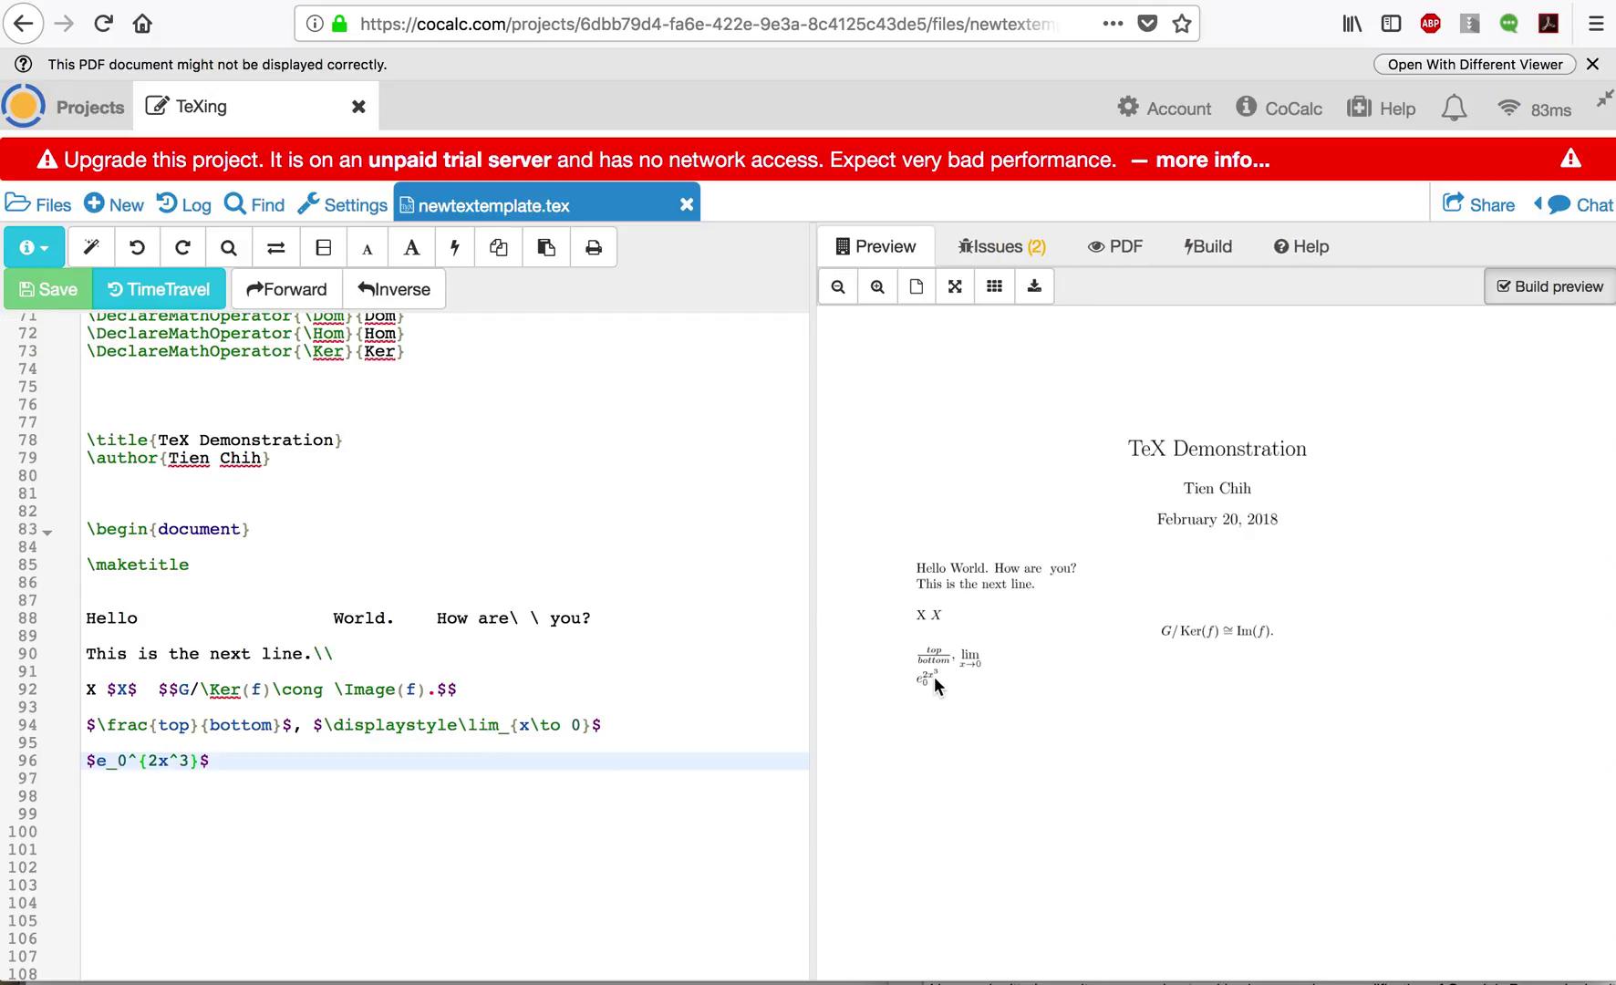
Add an eqnarray* environment with its \begin and \end lines two lines below $e_0^{2x^3}$, leaving an empty row between them
left_click(351, 762)
key("Return")
key("Return")
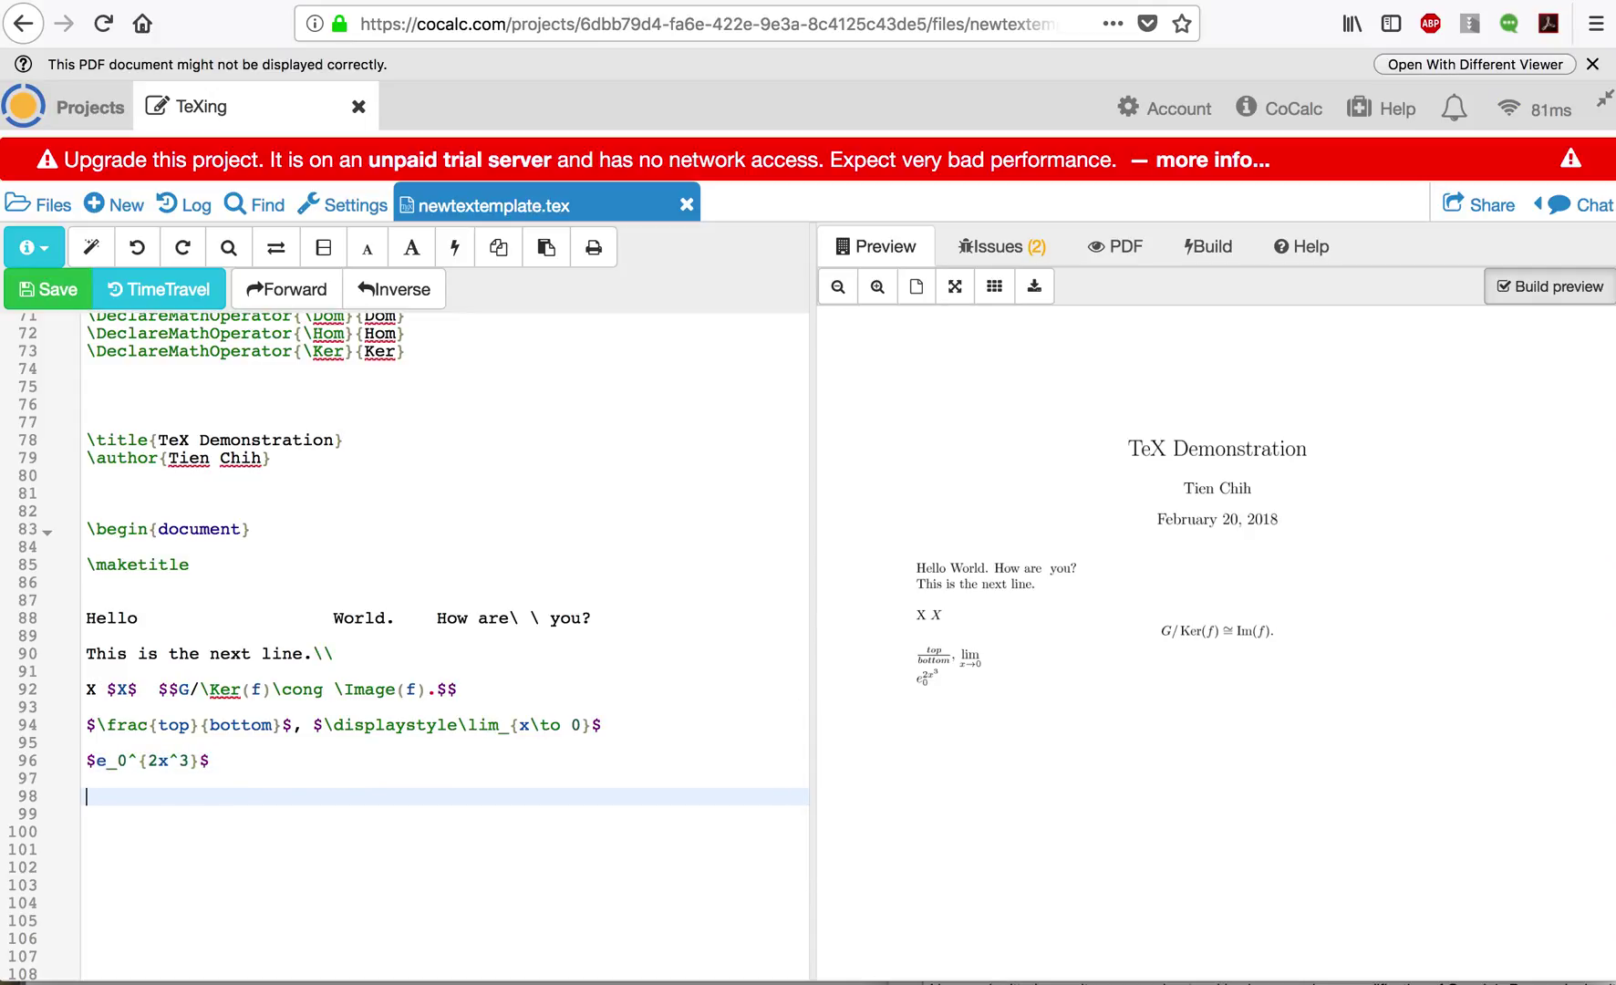
type("\\begin{}")
key("Left")
type("eqnarray*")
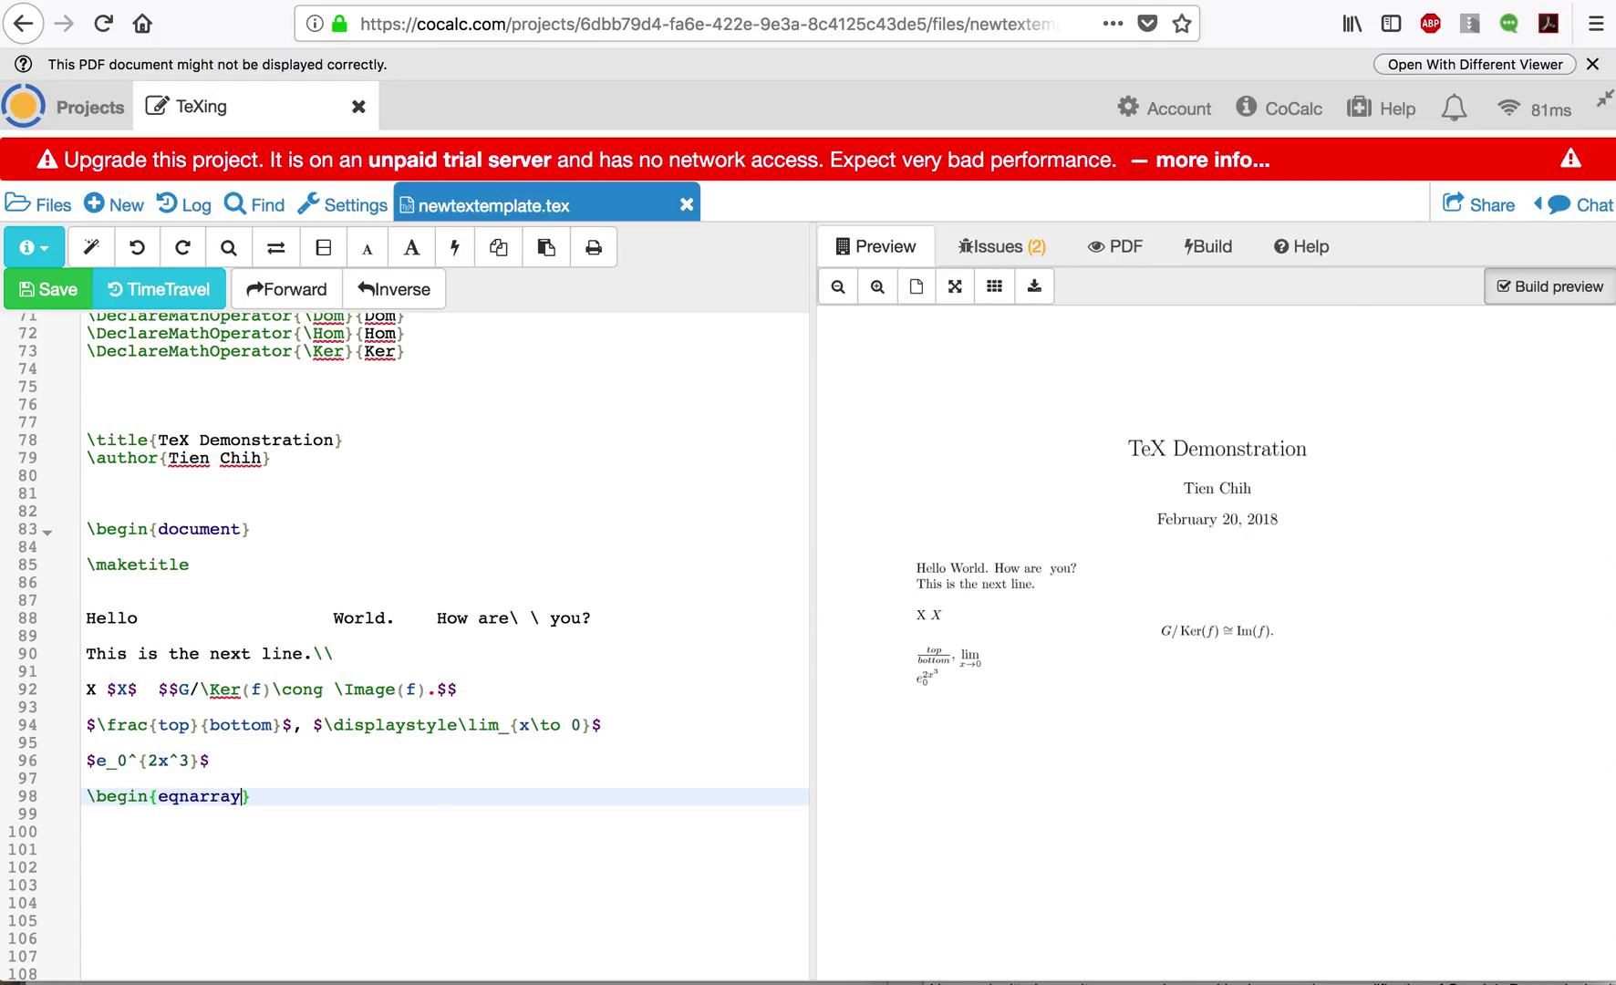
key("Return")
key("Return")
type("\\end{}")
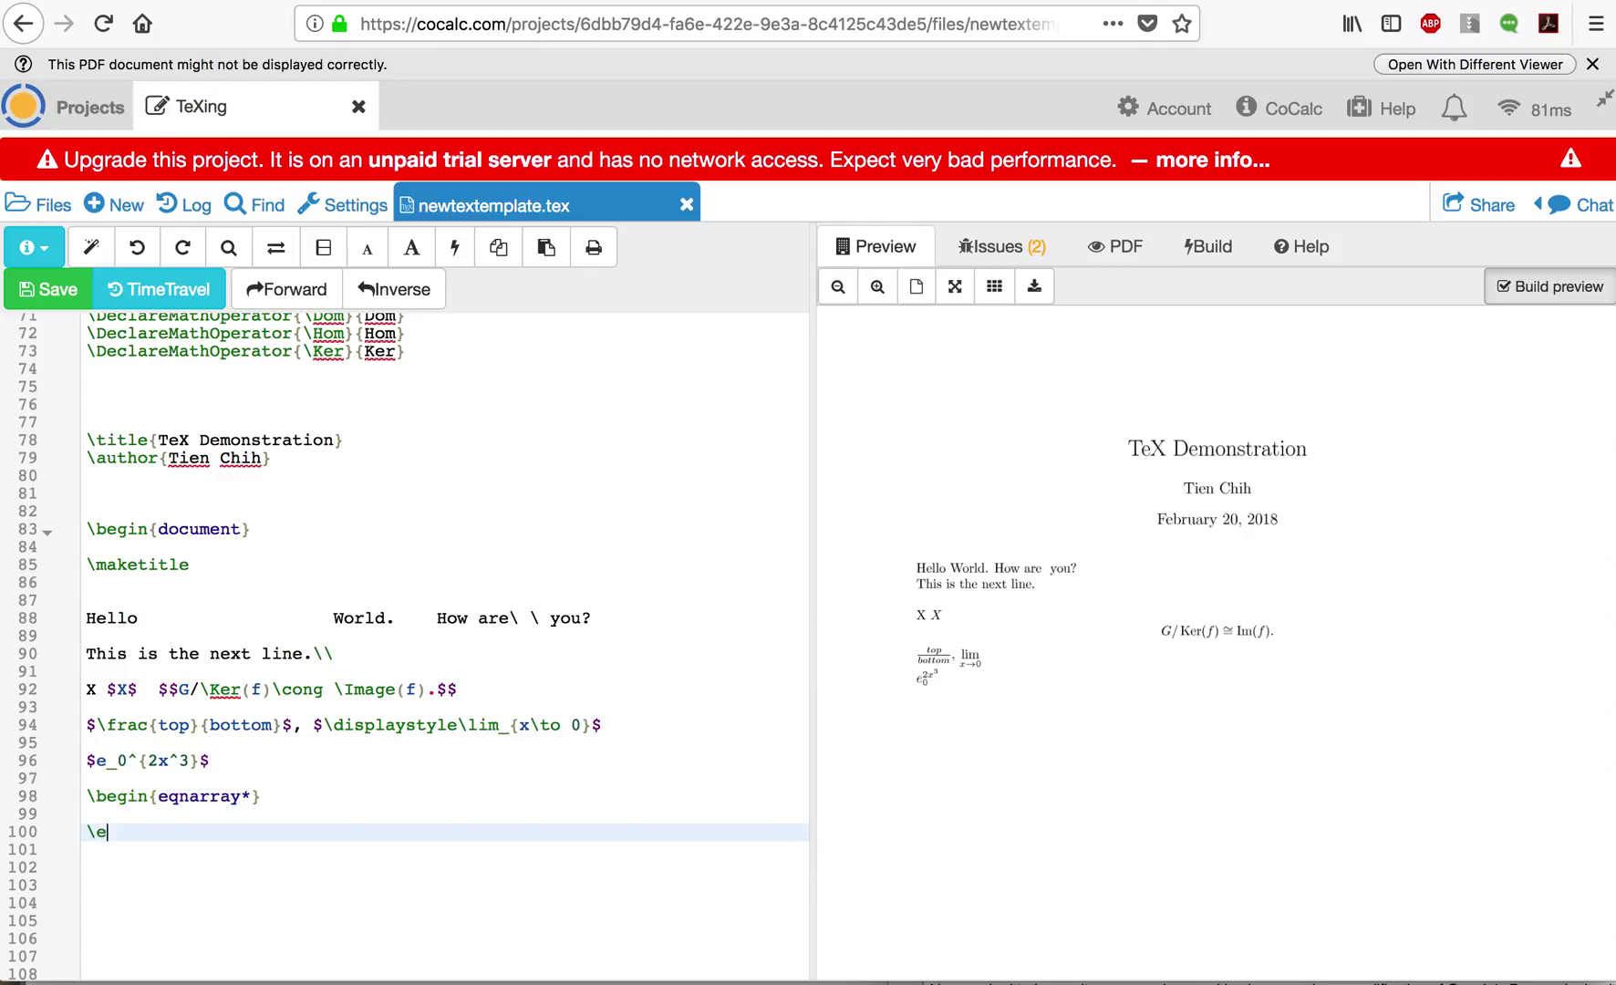
key("Left")
type("eqnarray*")
Write the row 2+3&=&5\\ inside the eqnarray* environment, aligned on the equals sign
left_click(87, 814)
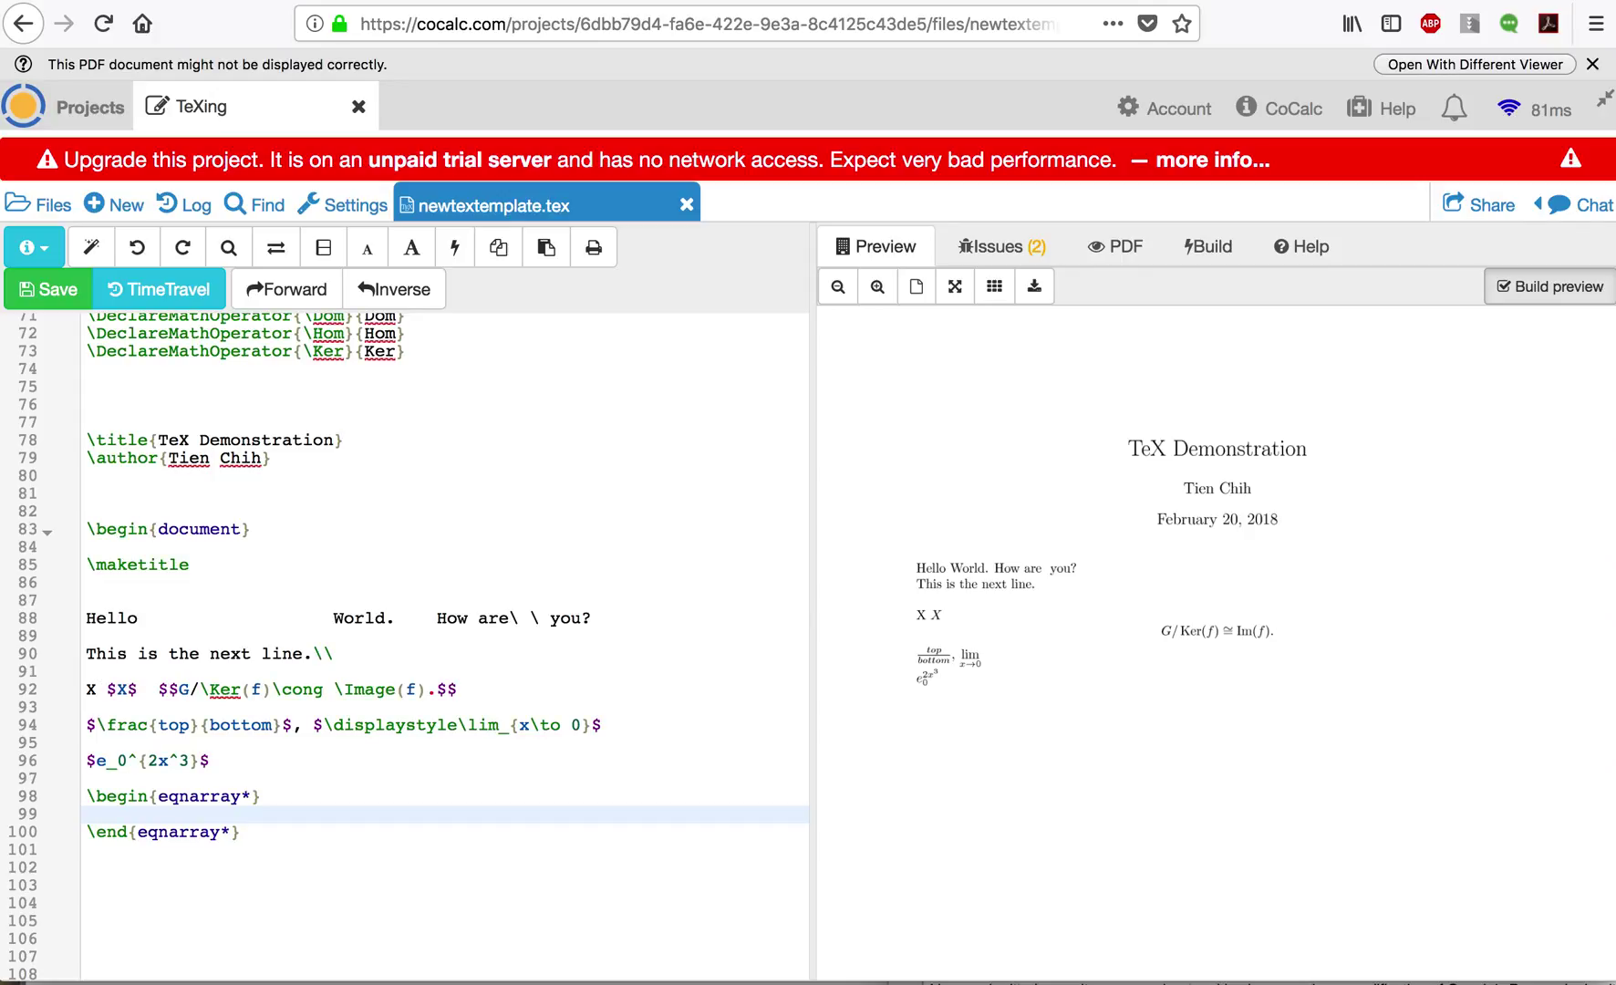
type("2+3&=&5\\\\")
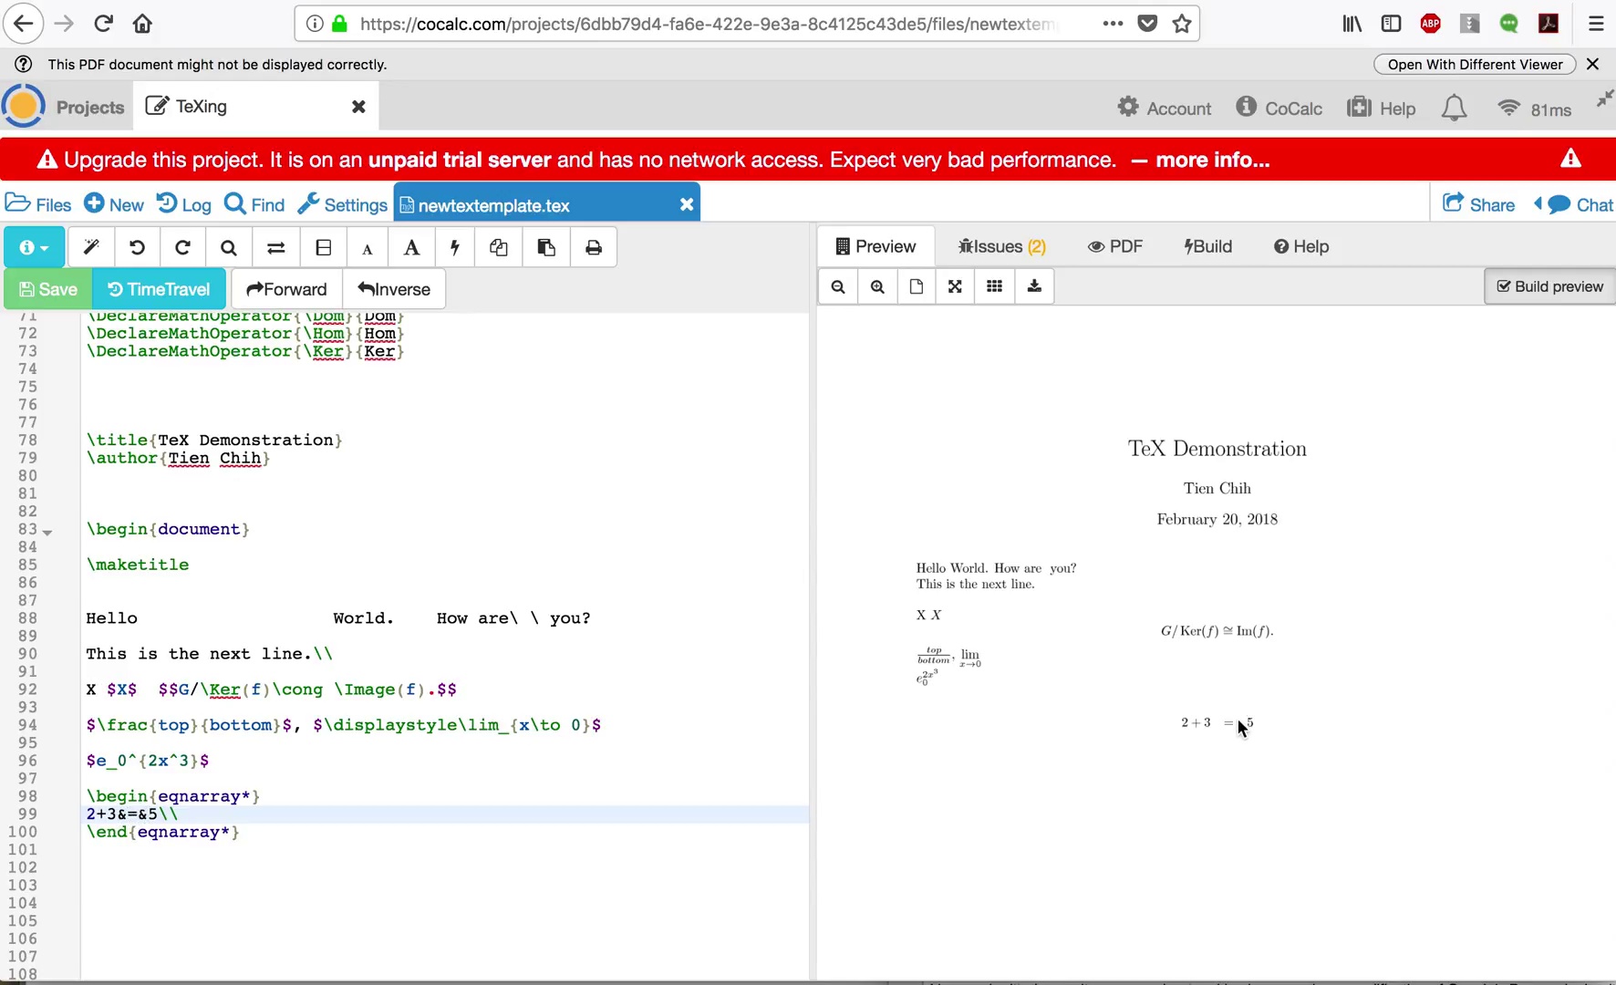
triple_click(135, 813)
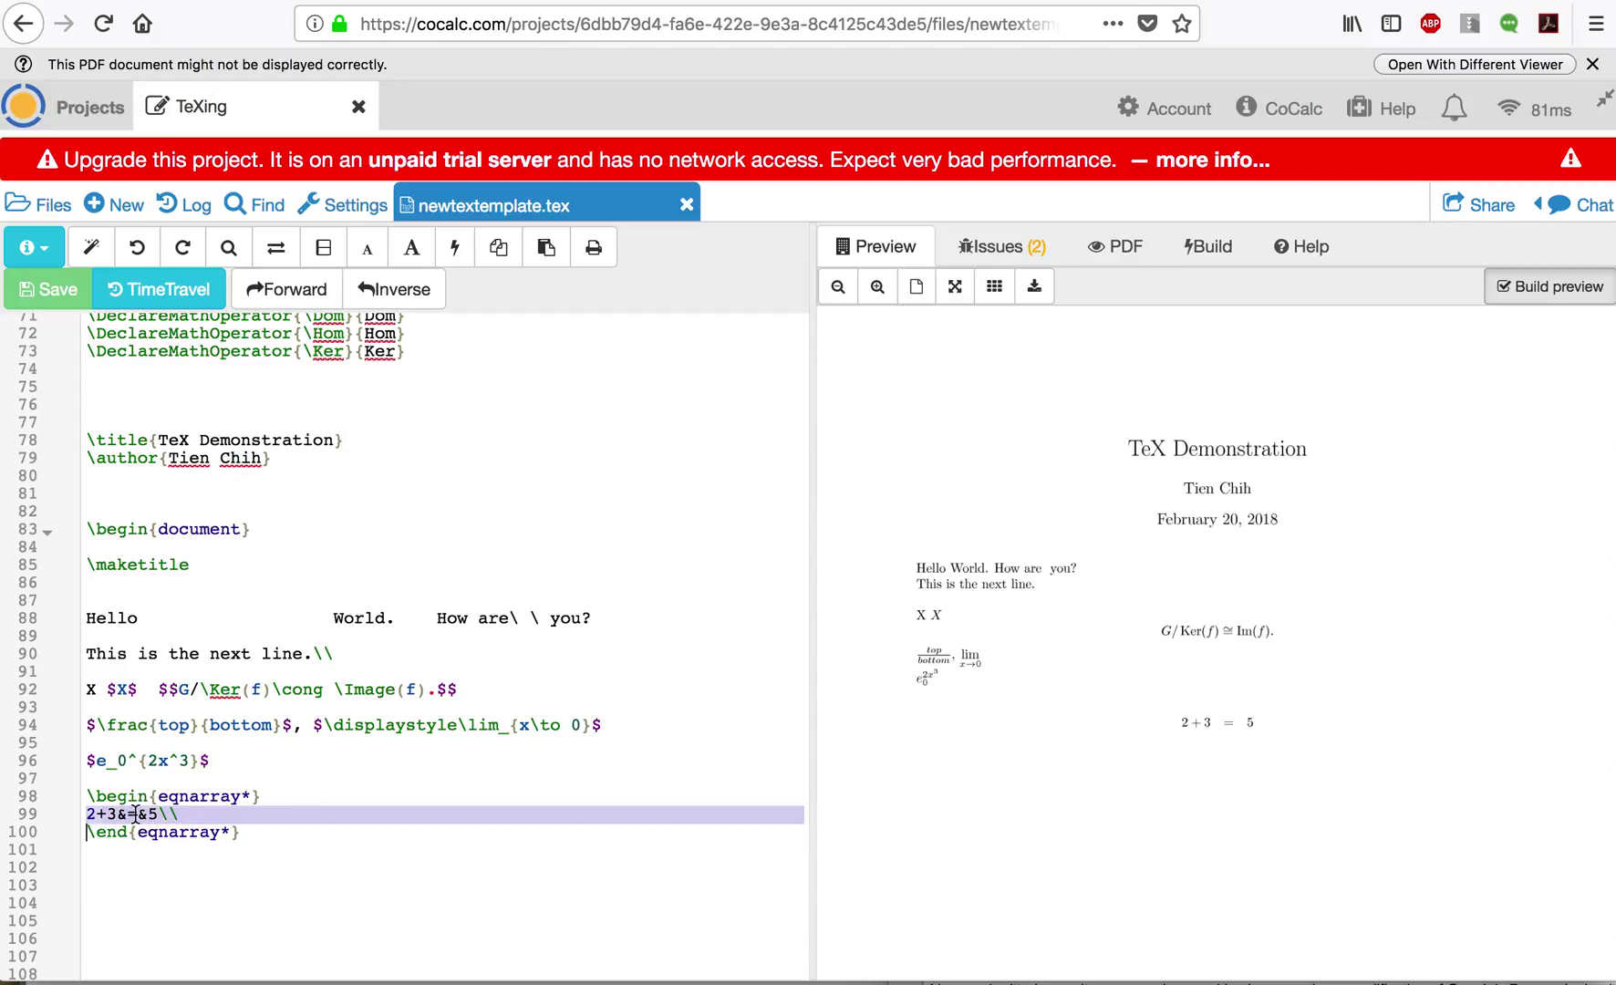
left_click(135, 813)
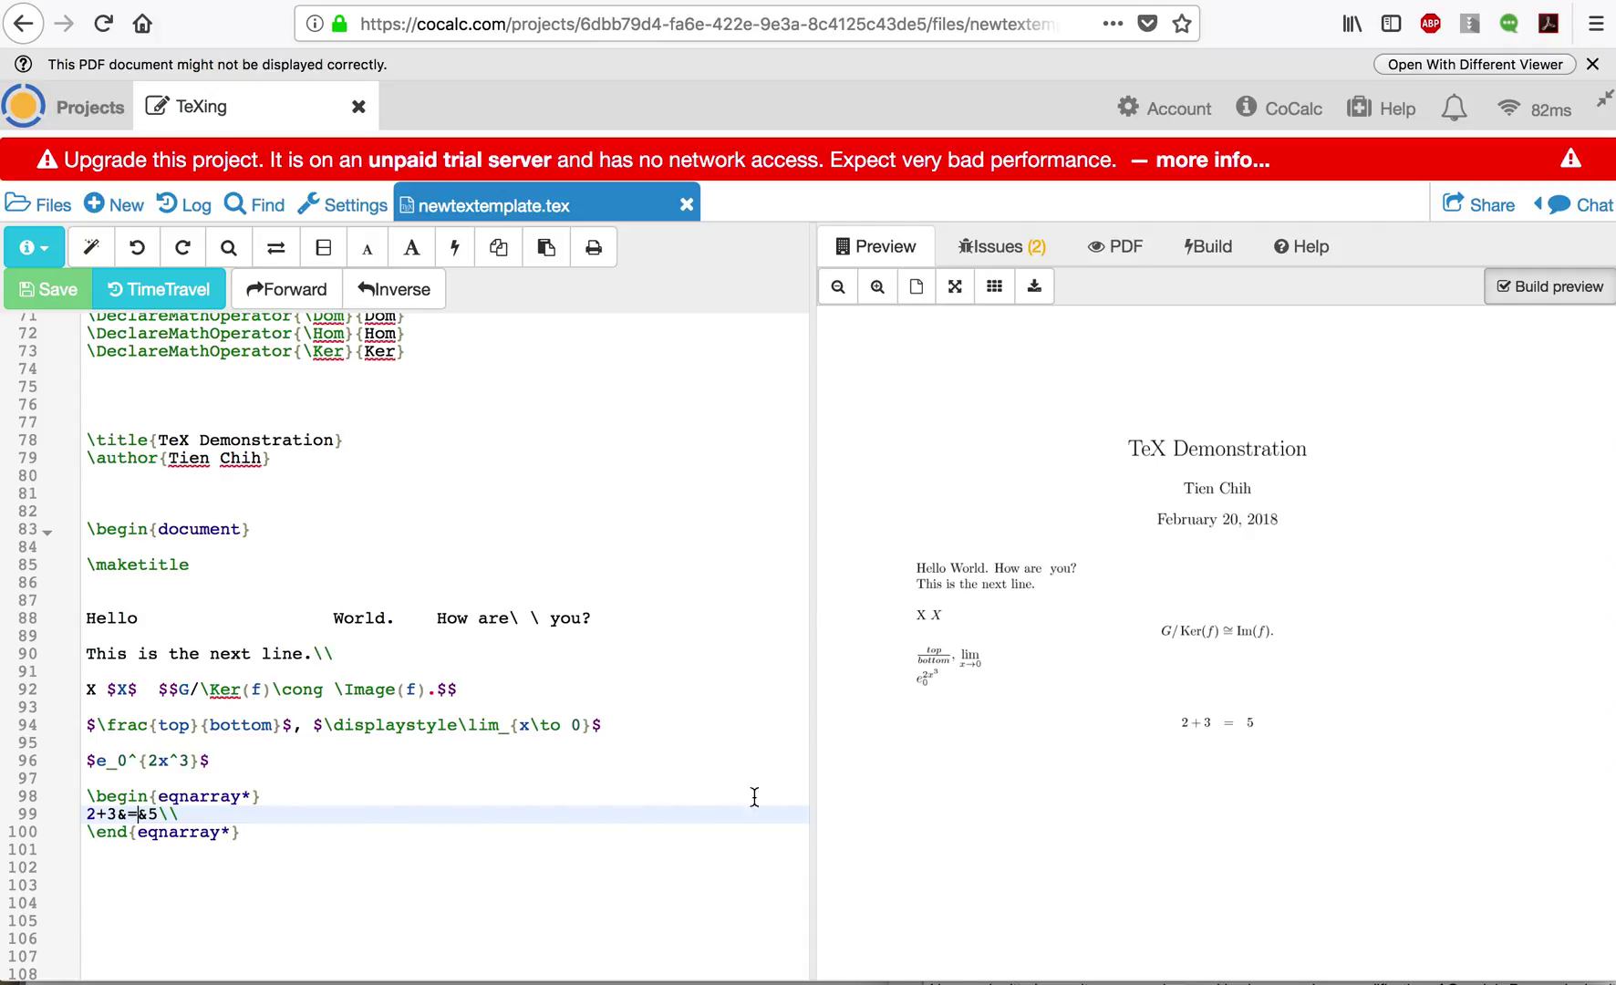
Start a second eqnarray* row with a copy of \displaystyle\lim_{x\to 0} from the inline limit expression
left_click(261, 813)
key("Return")
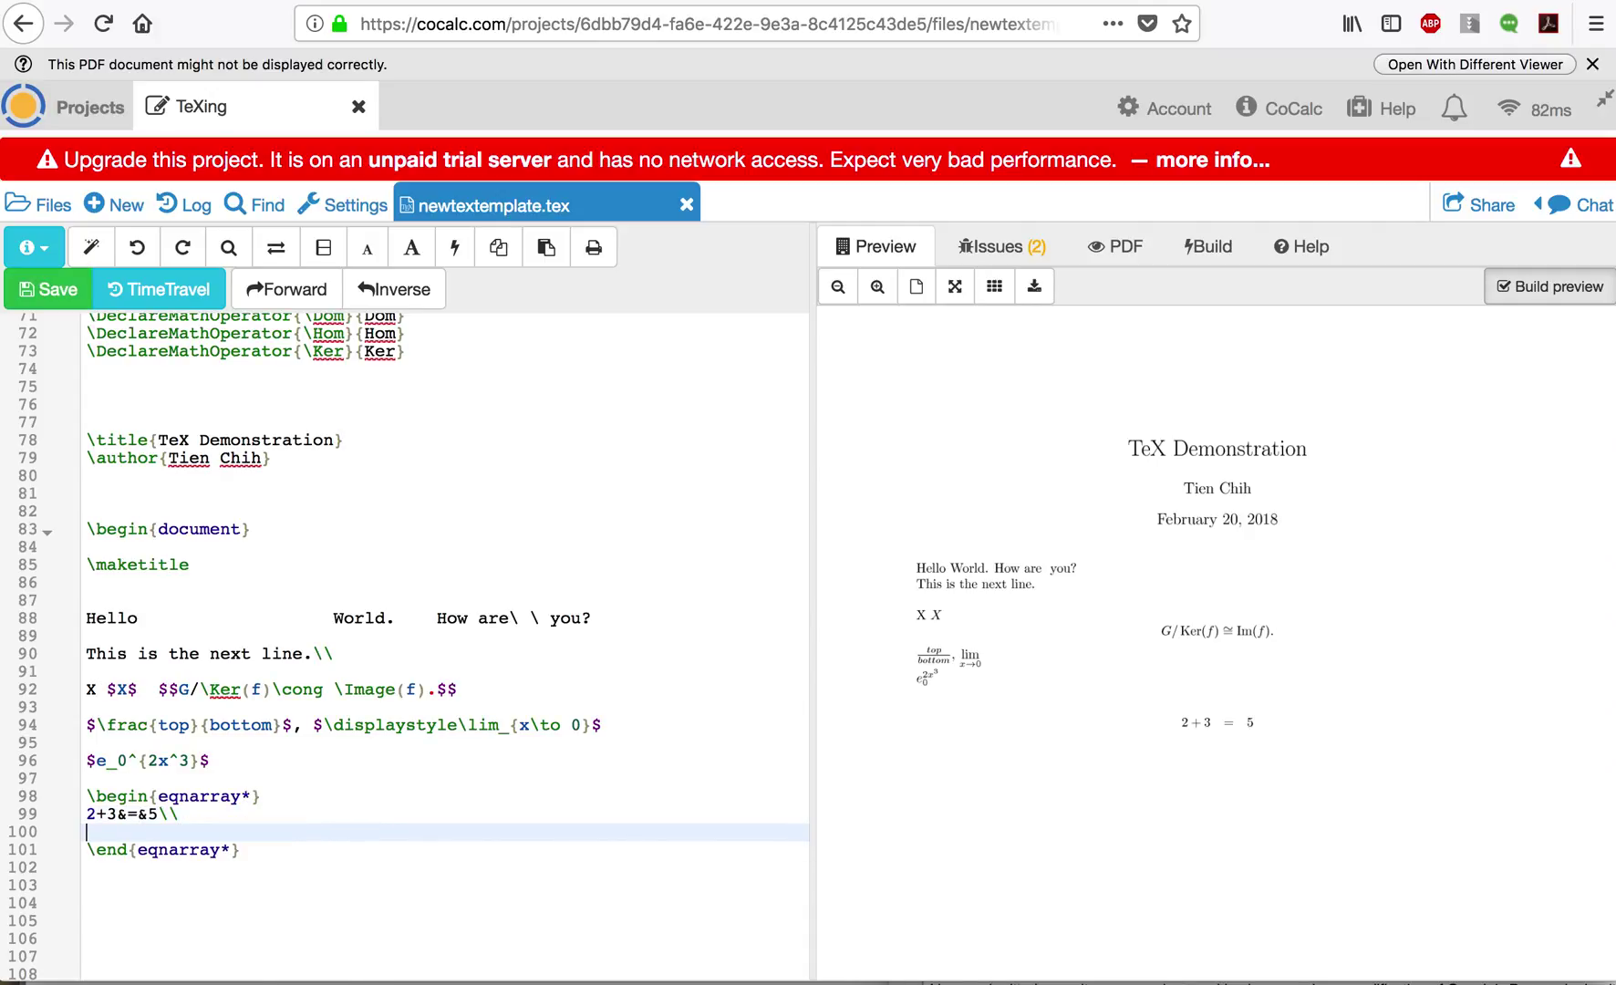
scroll(445, 639, "up", 3)
scroll(445, 639, "down", 4)
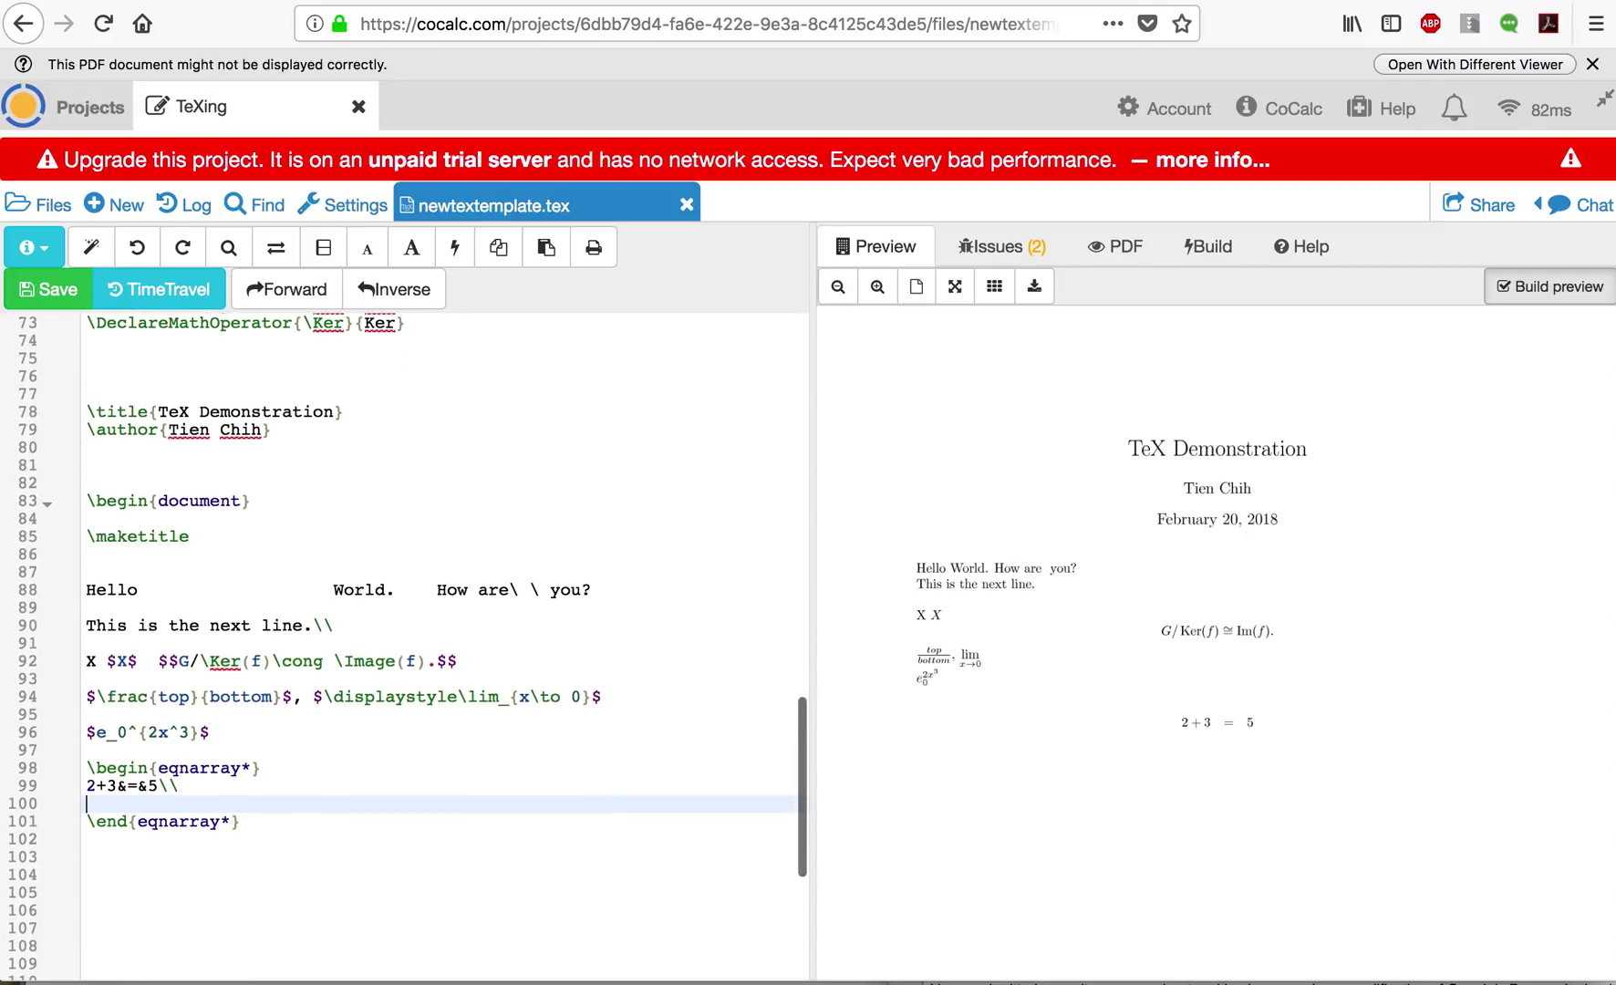
left_click(323, 698)
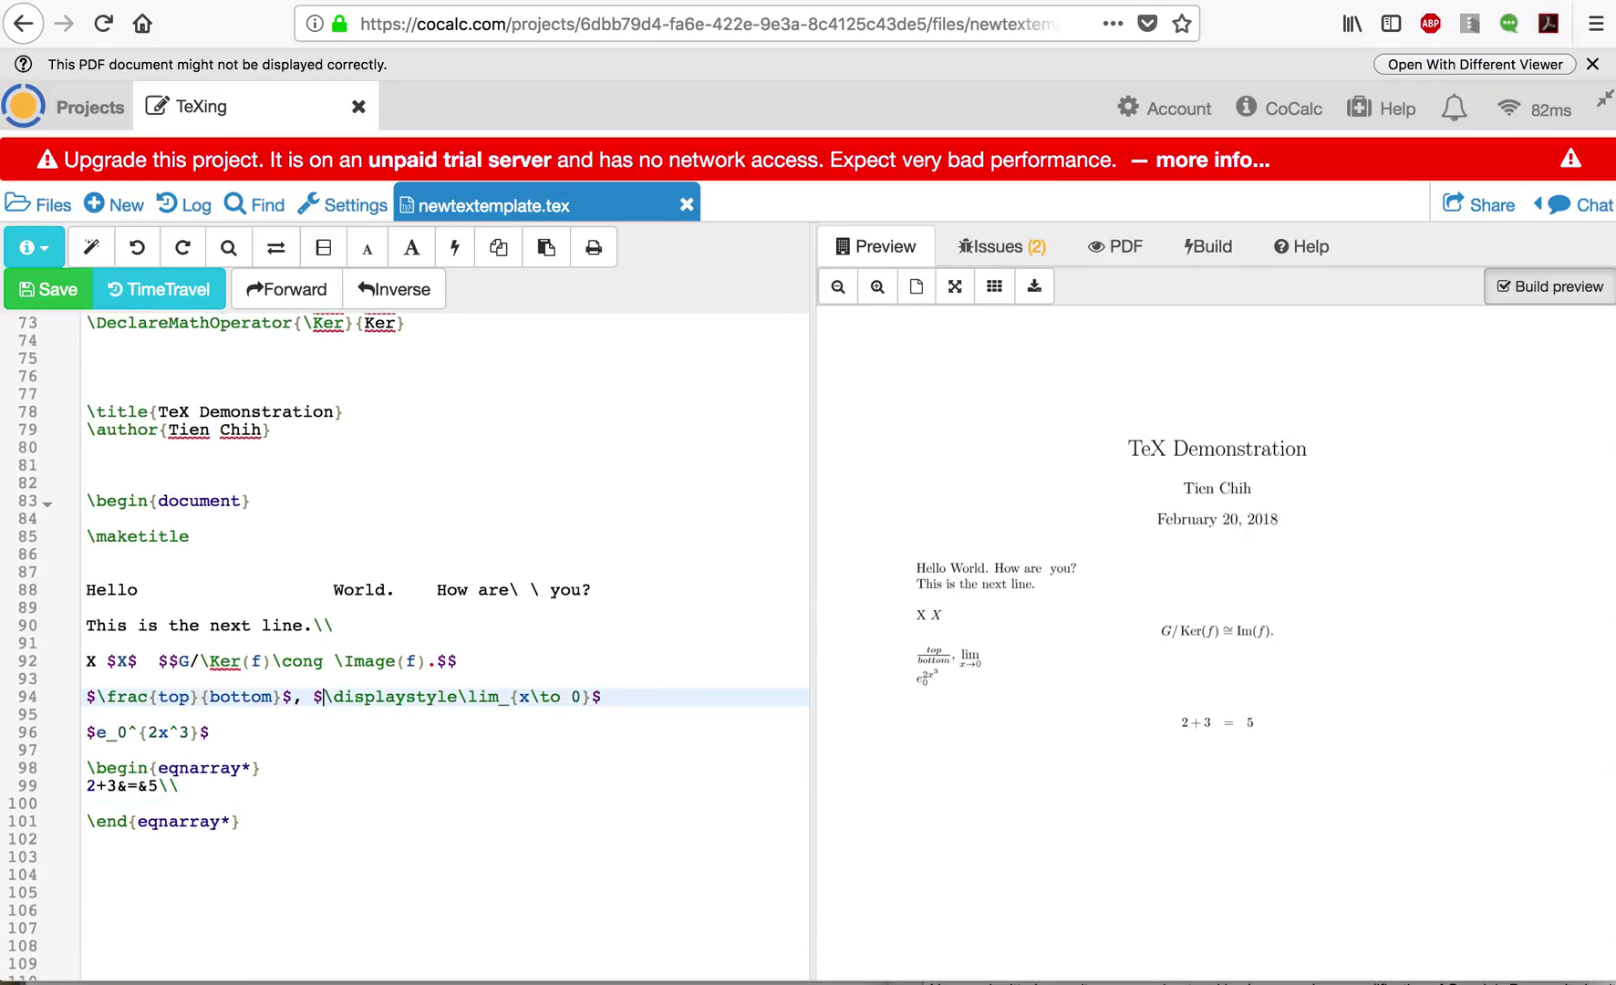
left_click(591, 698, "shift")
key("super+c")
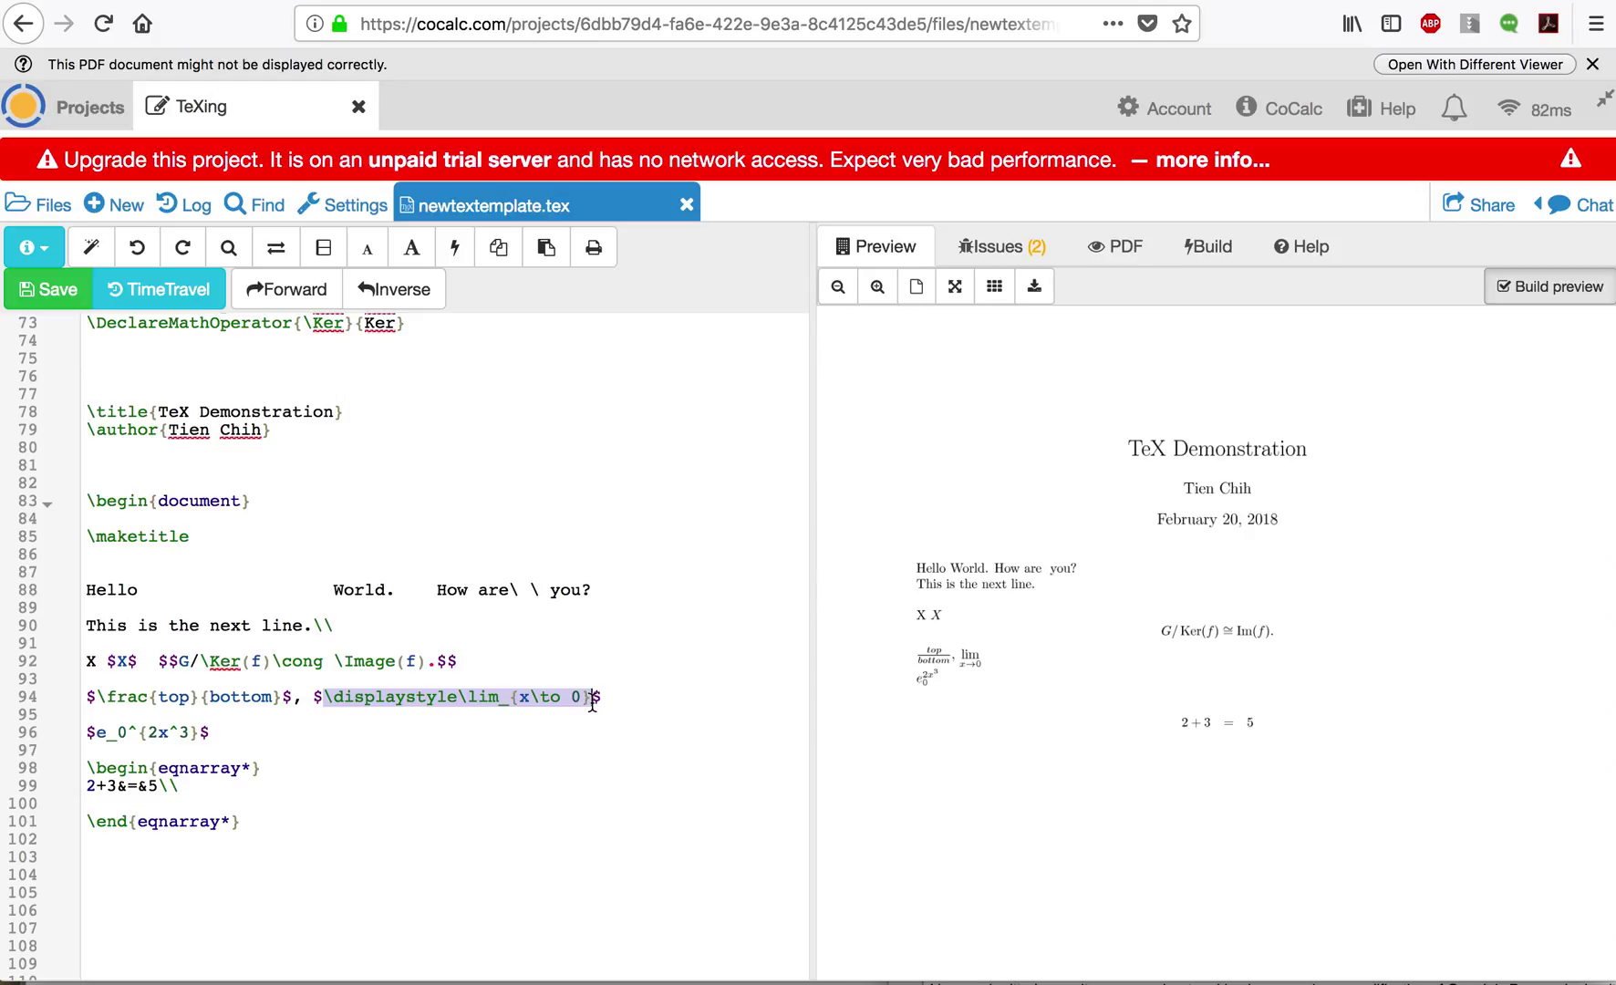
left_click(88, 803)
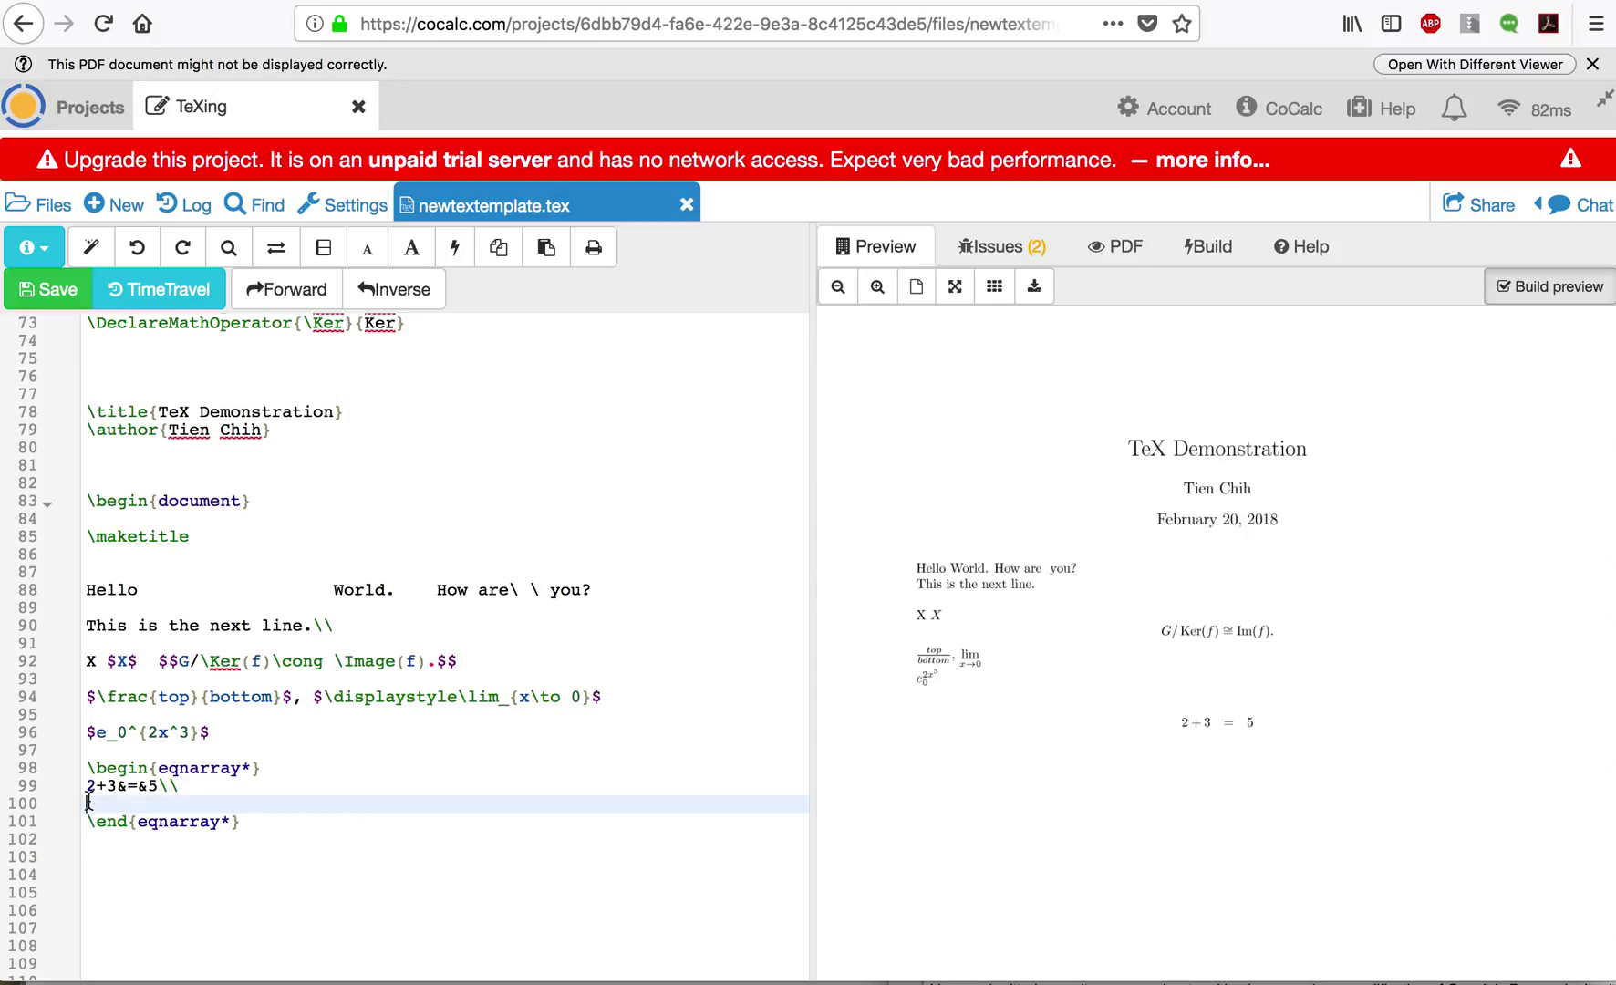
key("super+v")
Append the fraction \frac{xe^x}{\sin(x)} after the limit in the second eqnarray* row
type("_")
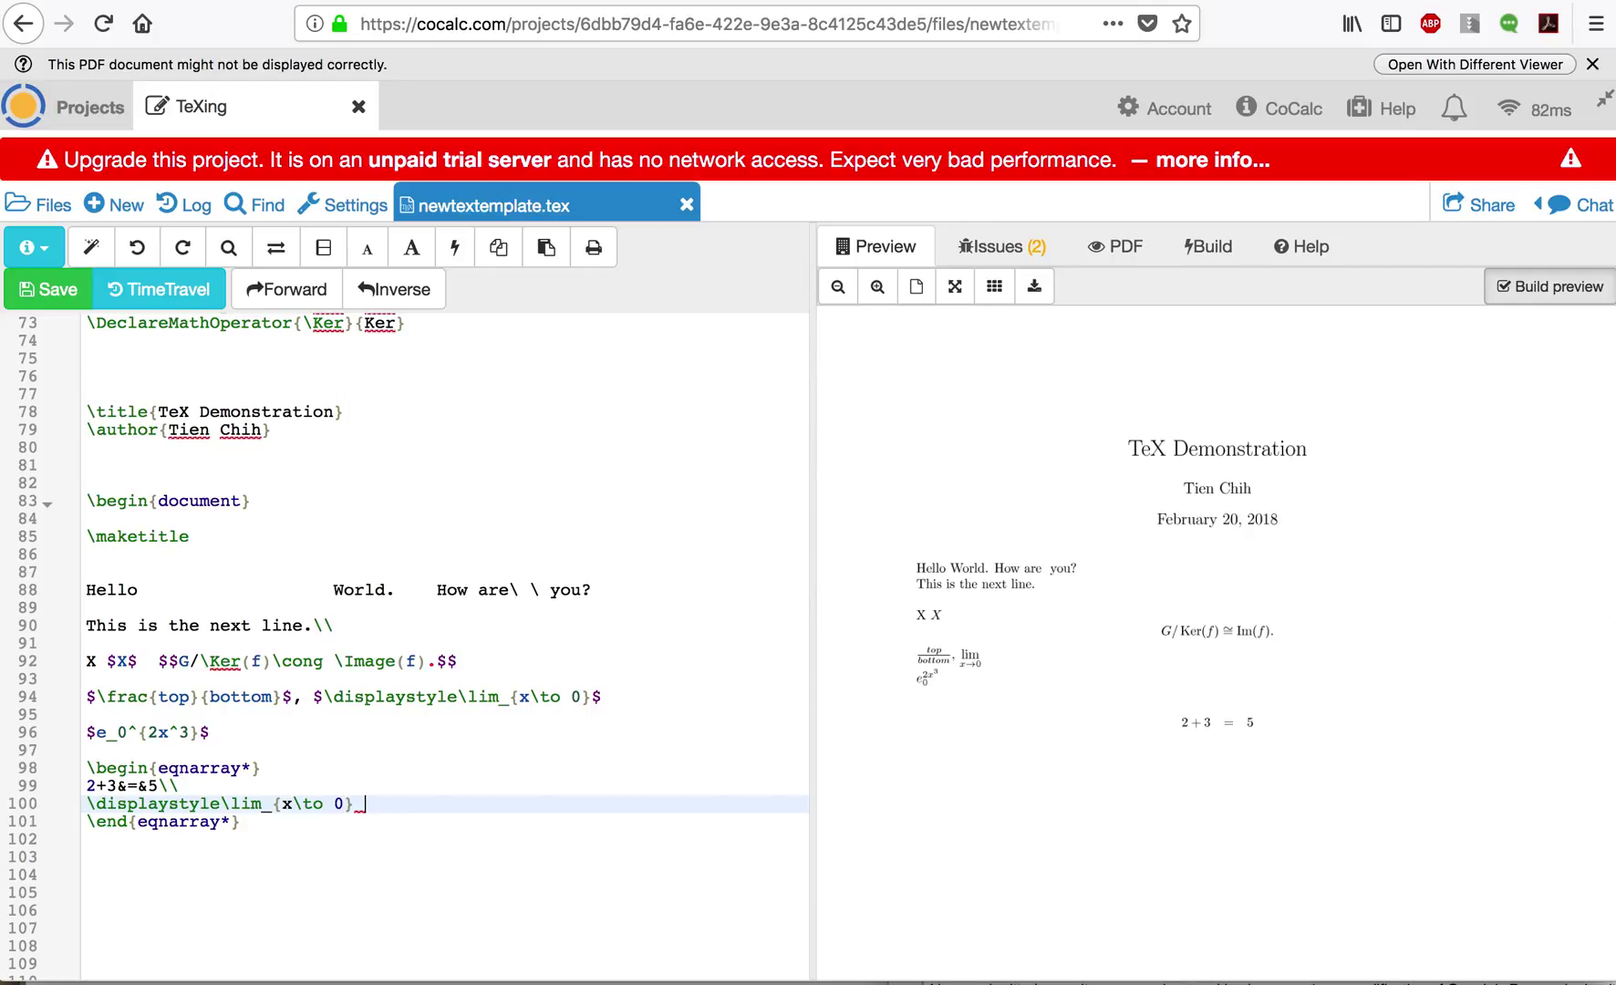
type("\frac{}{}")
type("xe^")
type("x")
type("\\")
type("sin(x")
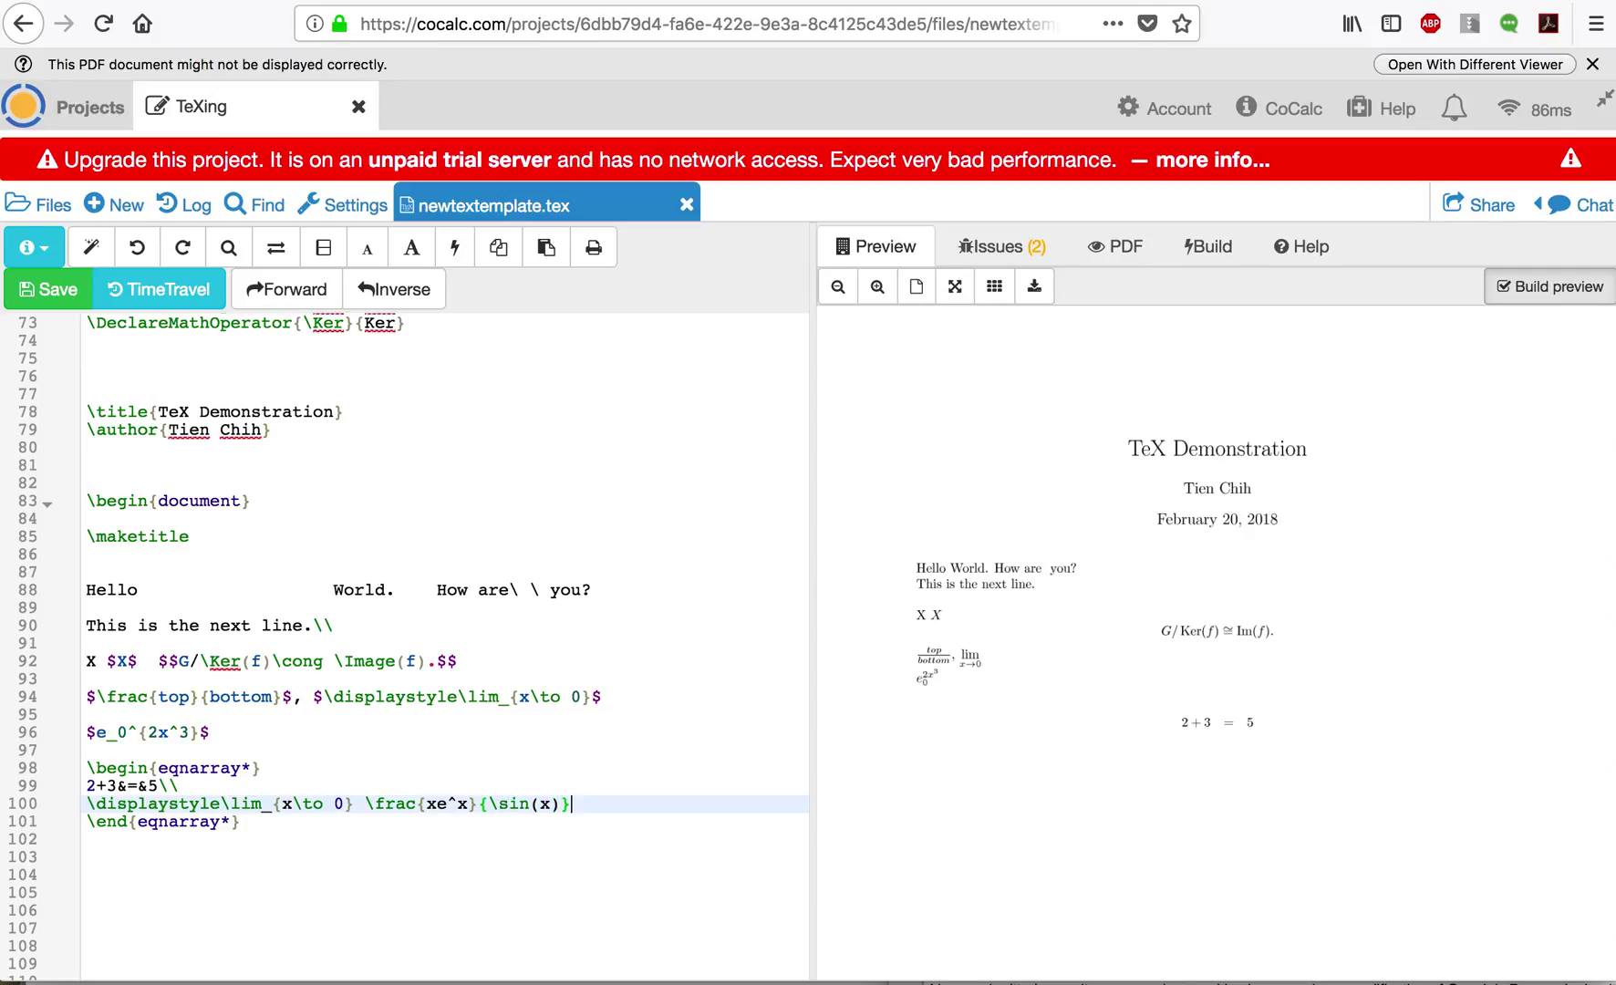
Complete the second row with &=& followed by \displaystyle\lim_{x\to 0}\frac{xe^x+x}{\cos(x)}
type("&=&")
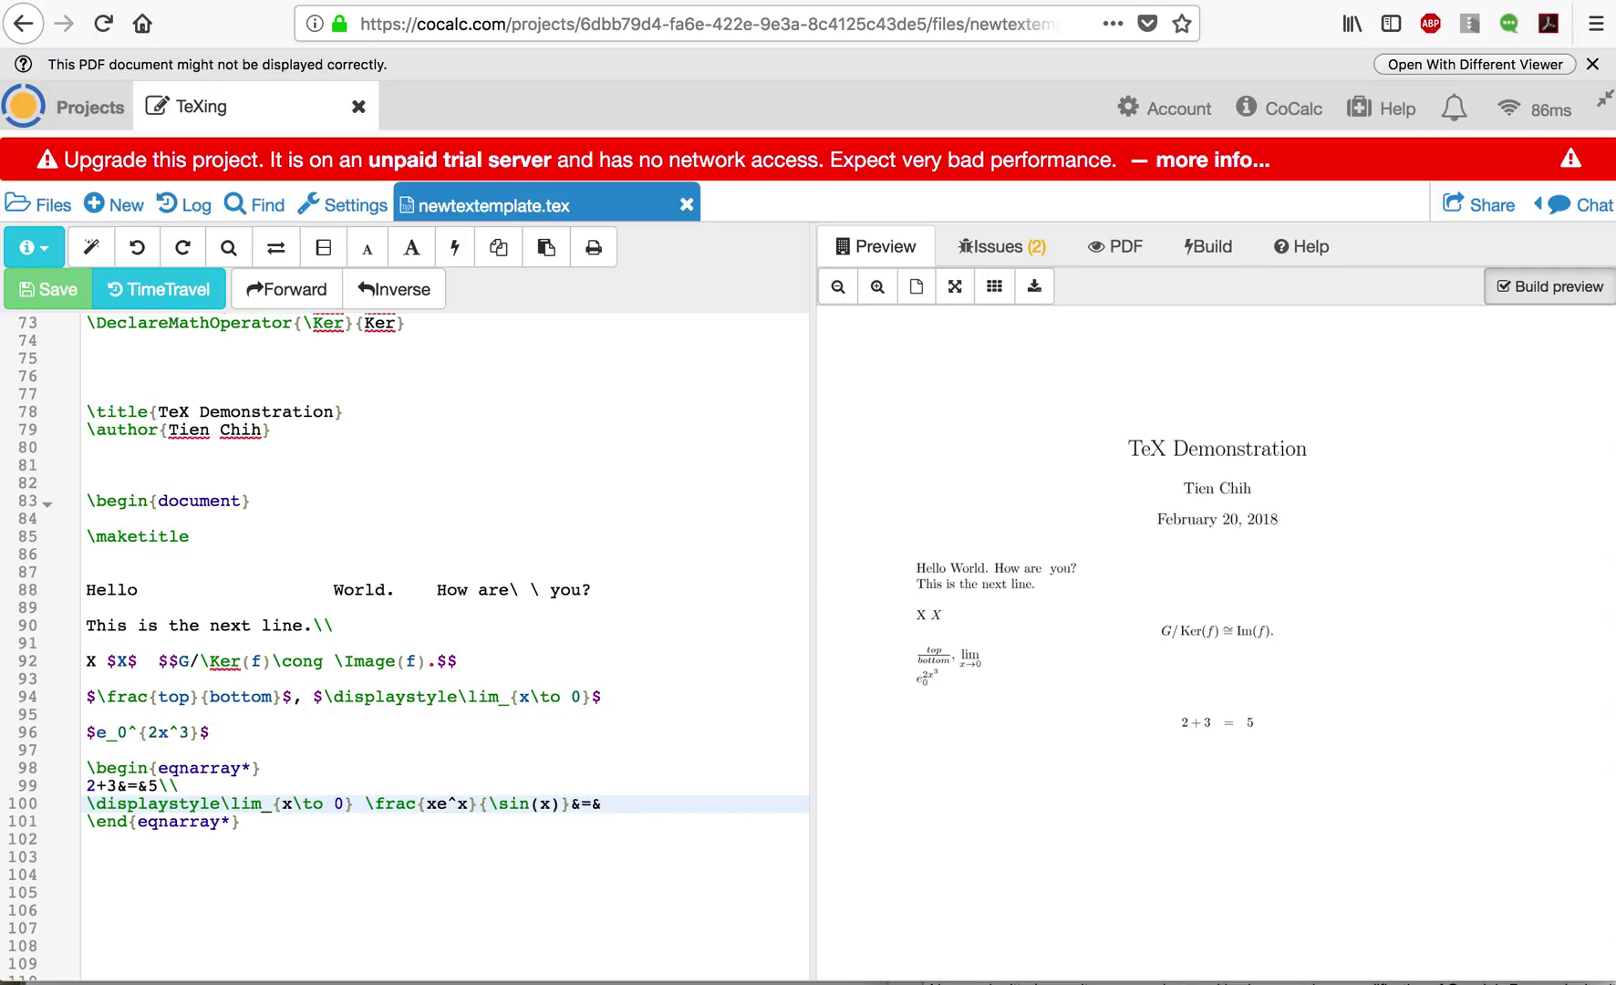
key("super+v")
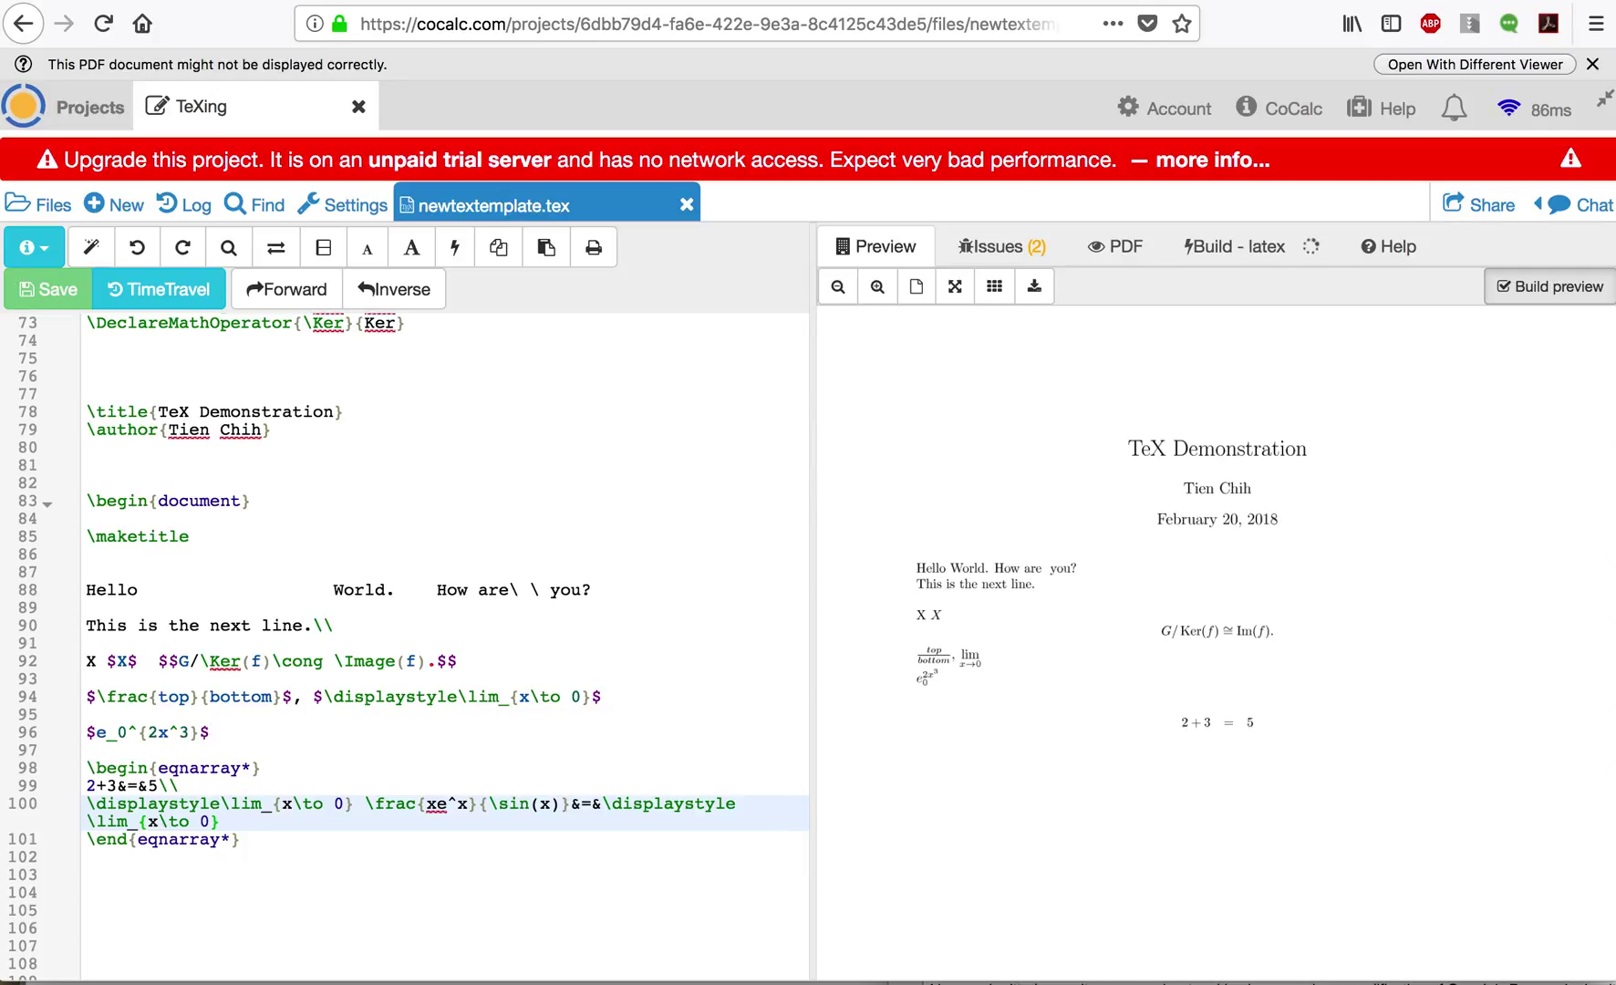
type("\\frac{}{}")
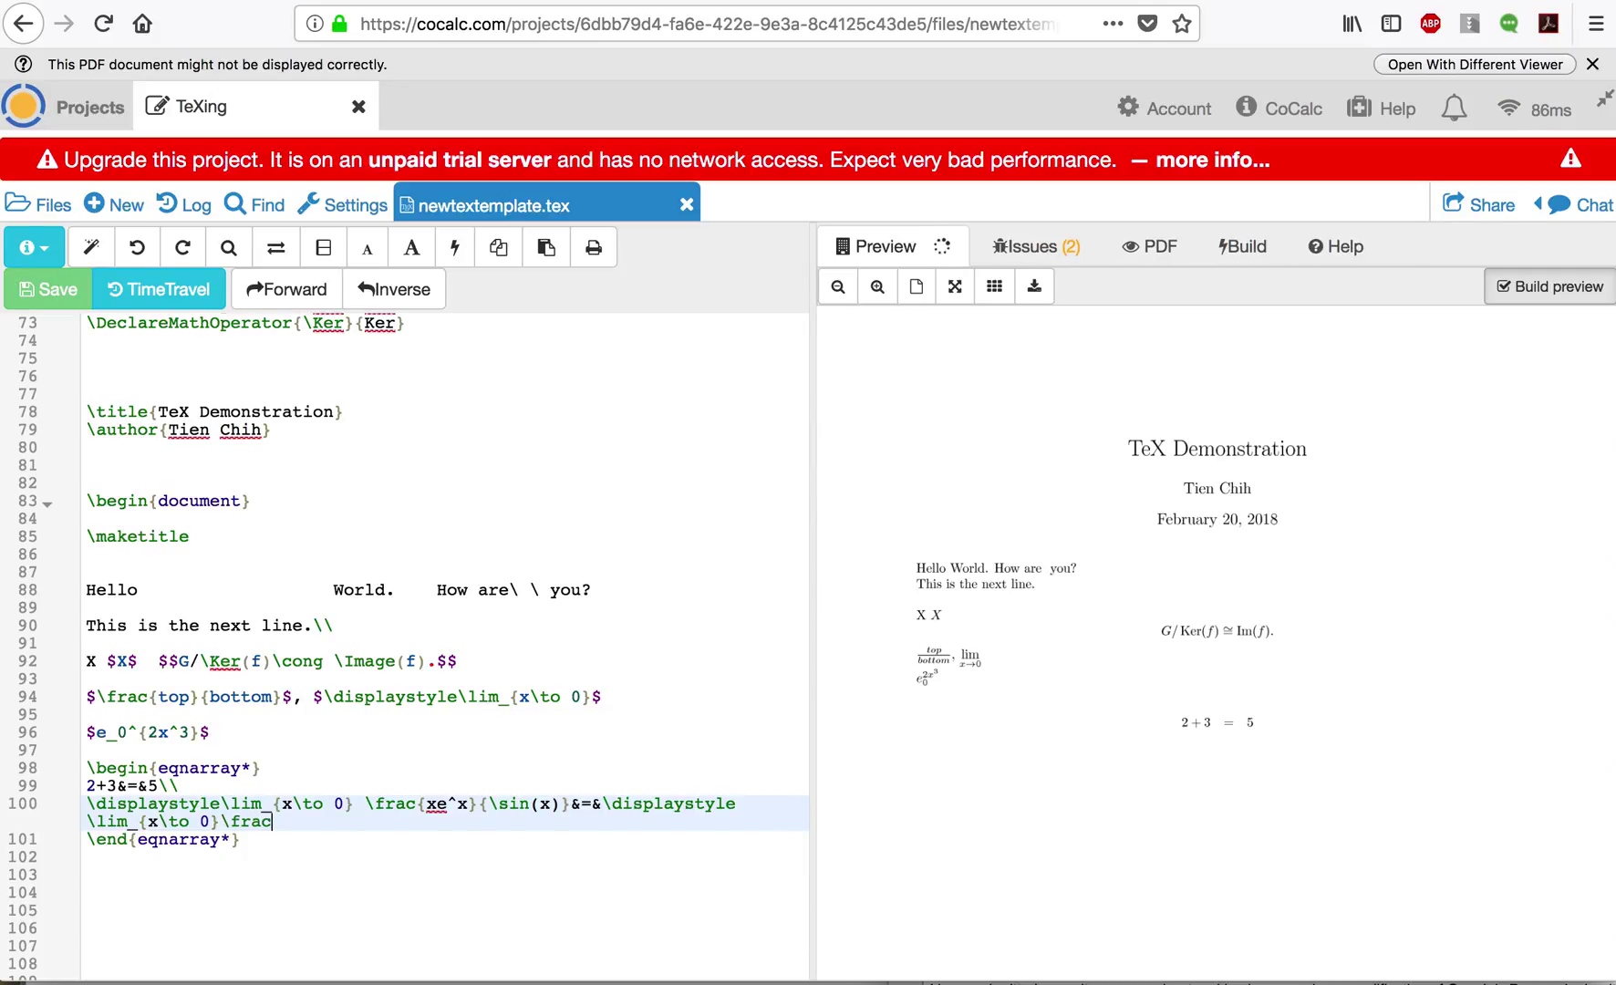
key("Left")
key("Left")
key("Left")
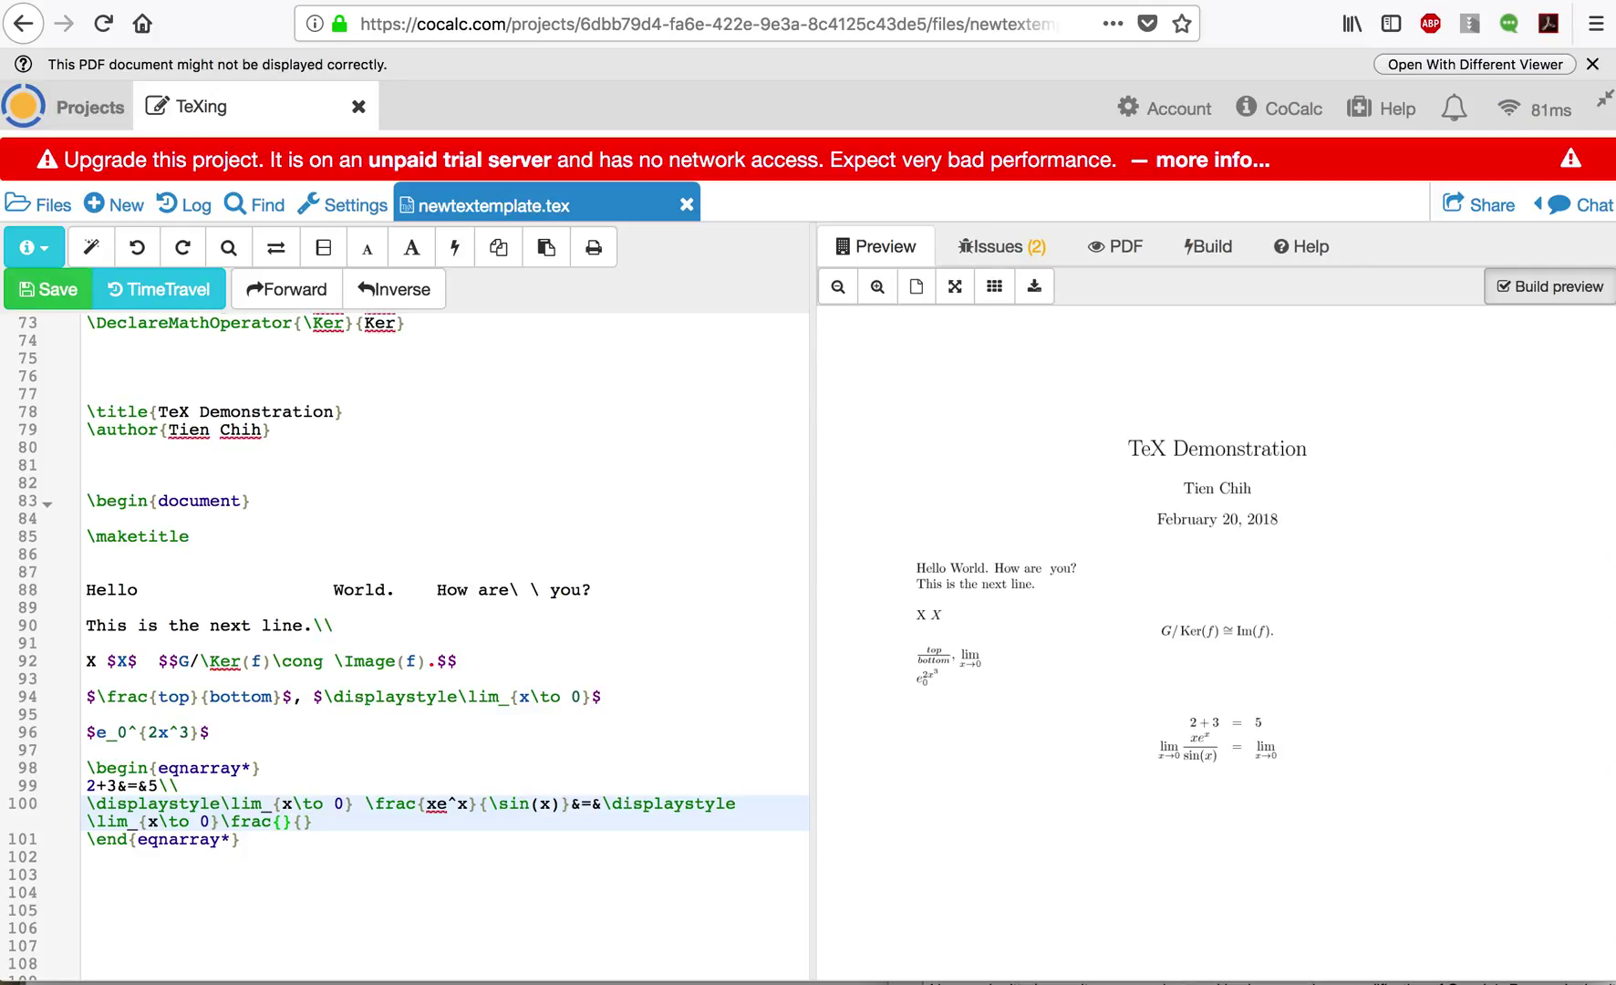
type("xe^x+x}{\\cos(x)")
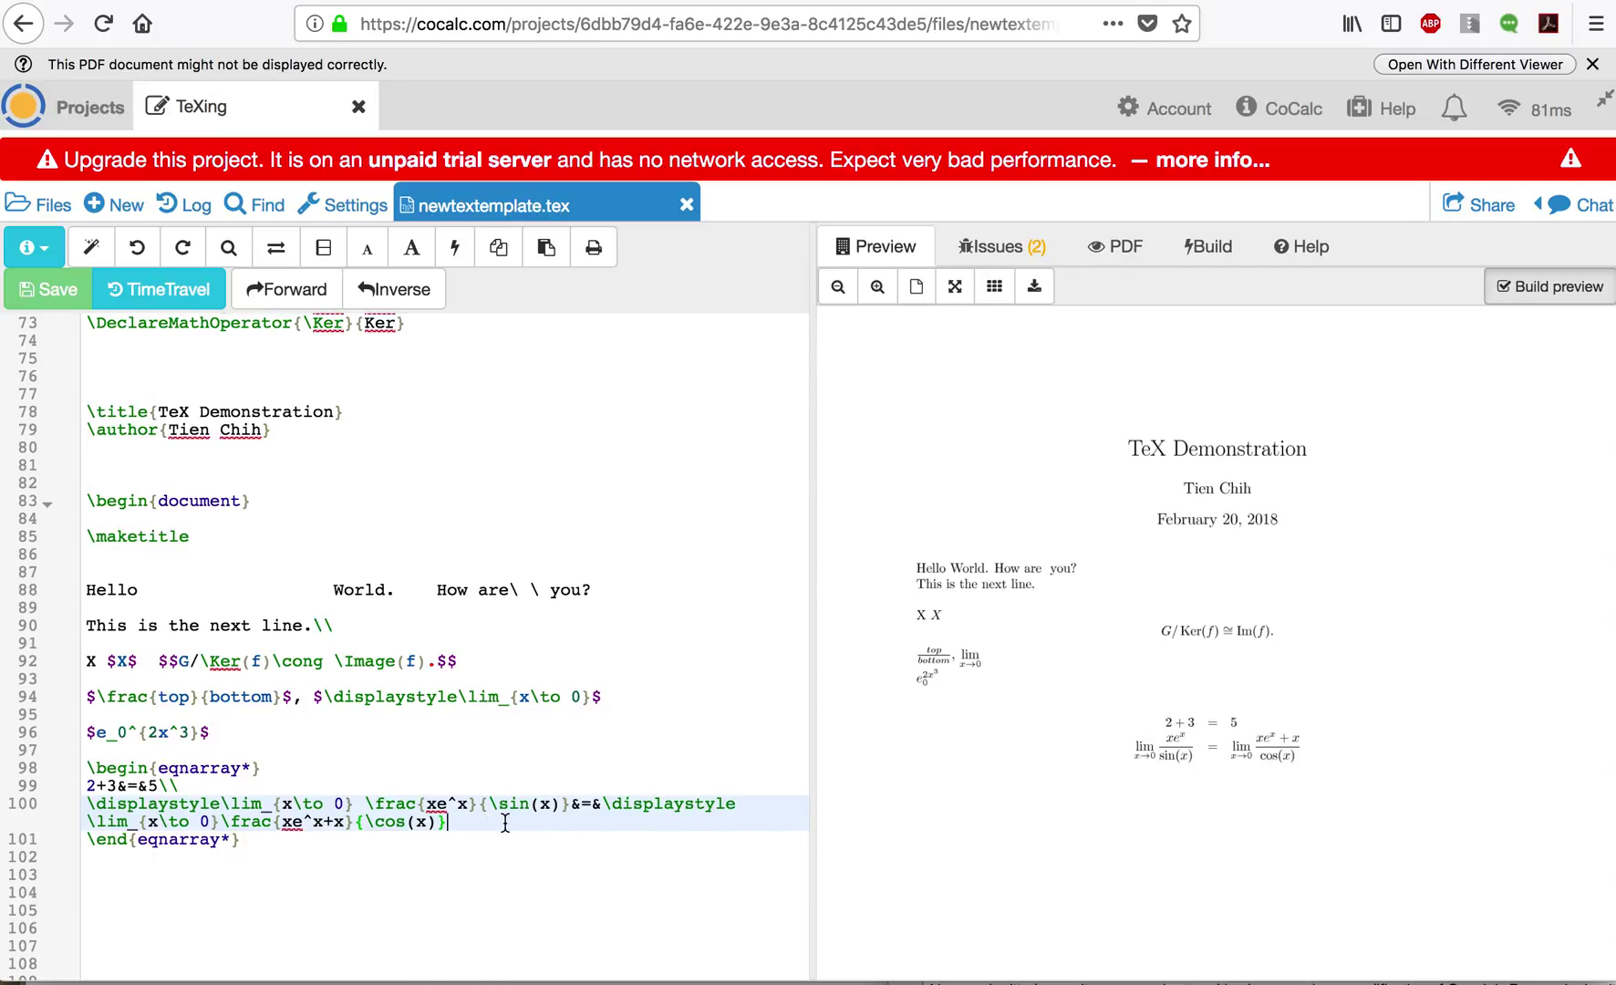
Add a third eqnarray* row holding a copy of &=&\displaystyle\lim_{x\to 0}\frac{xe^x+x}{\cos(x)} from the row above
type("\\\\")
key("Return")
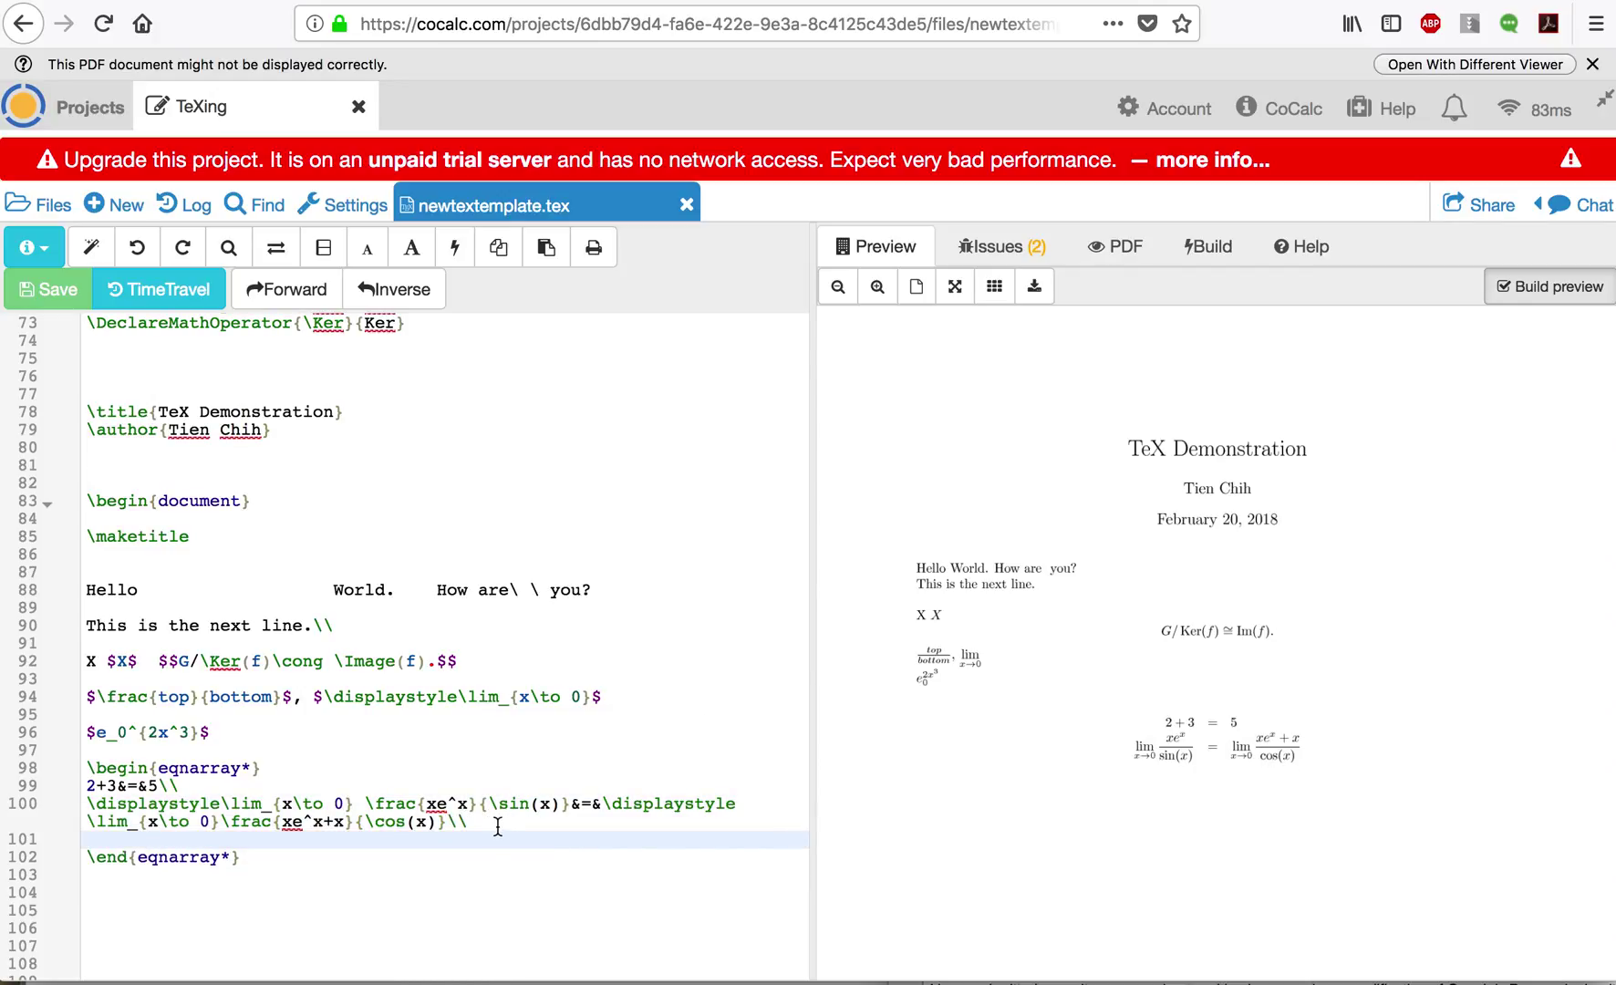
left_click(440, 821)
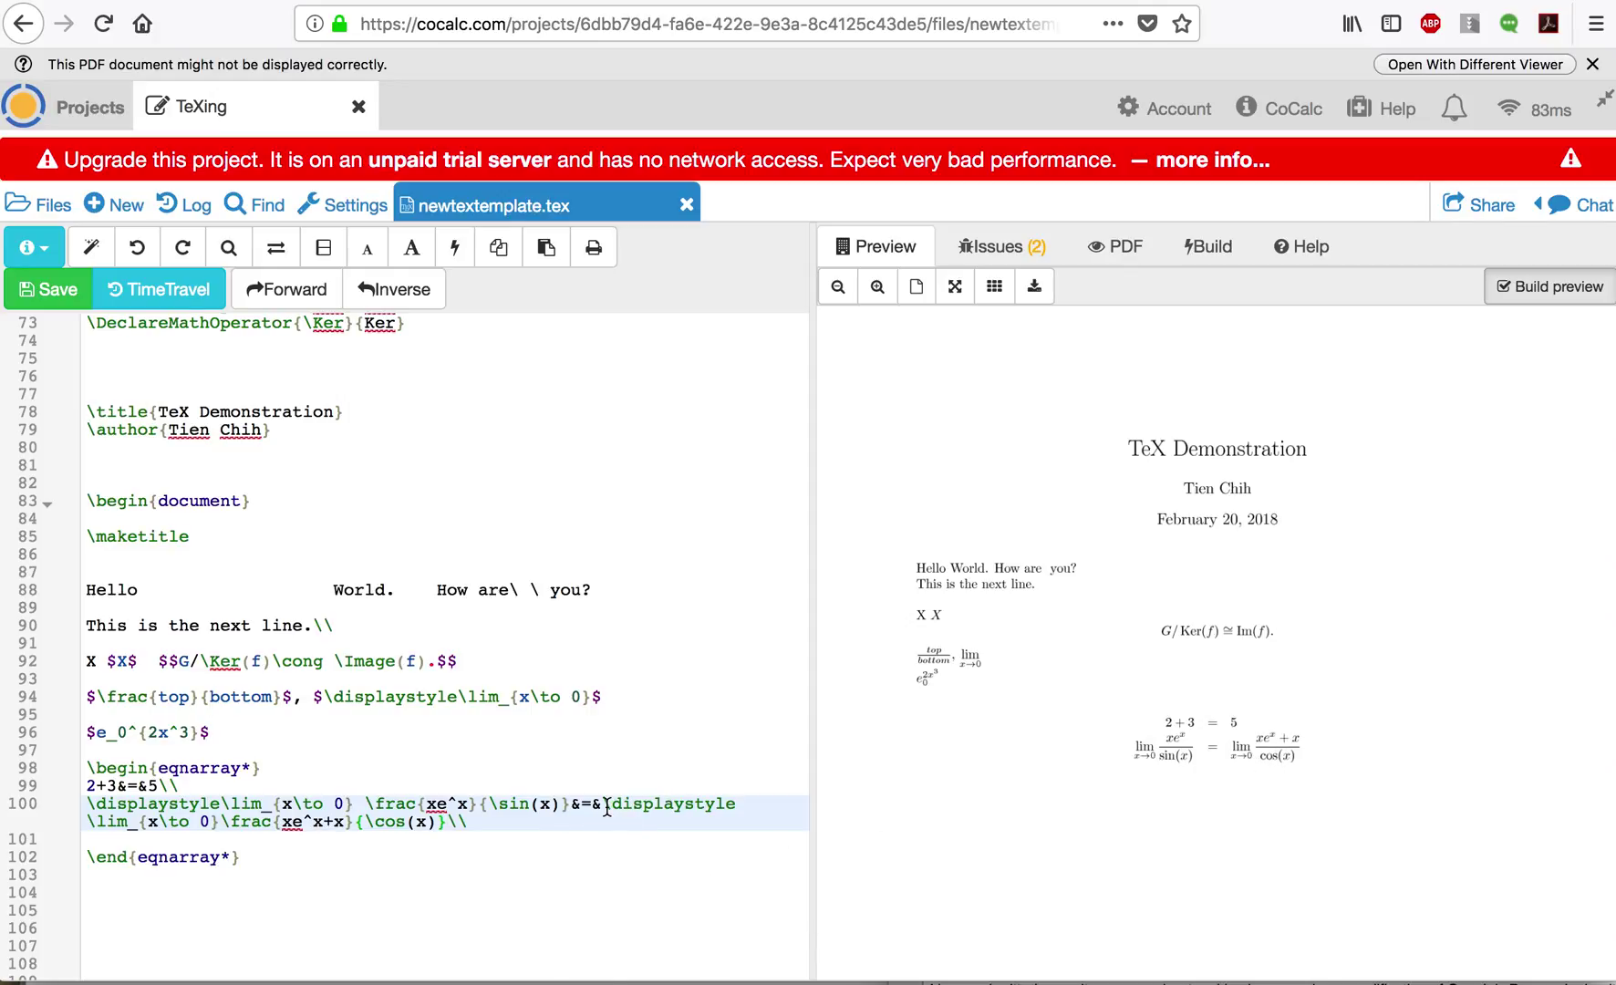
left_click(573, 804, "shift")
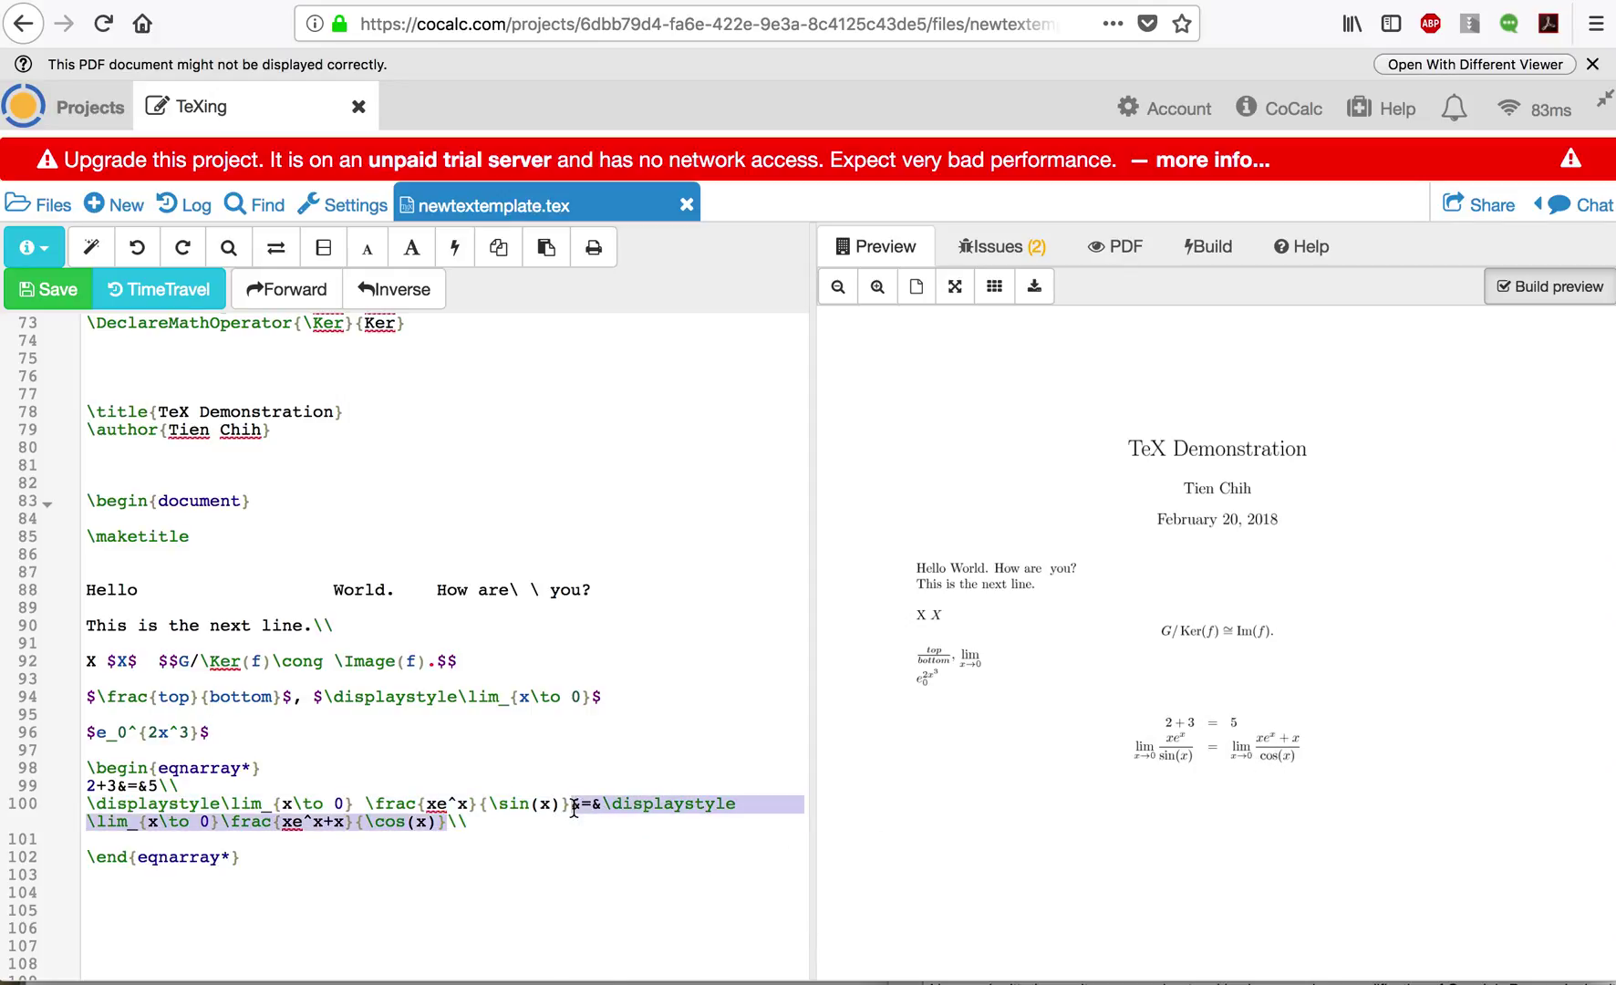
left_click(291, 835)
type("&=&\\displaystyle\\lim_{x\\to 0}\\frac{xe^x+x}{\\cos(x)}")
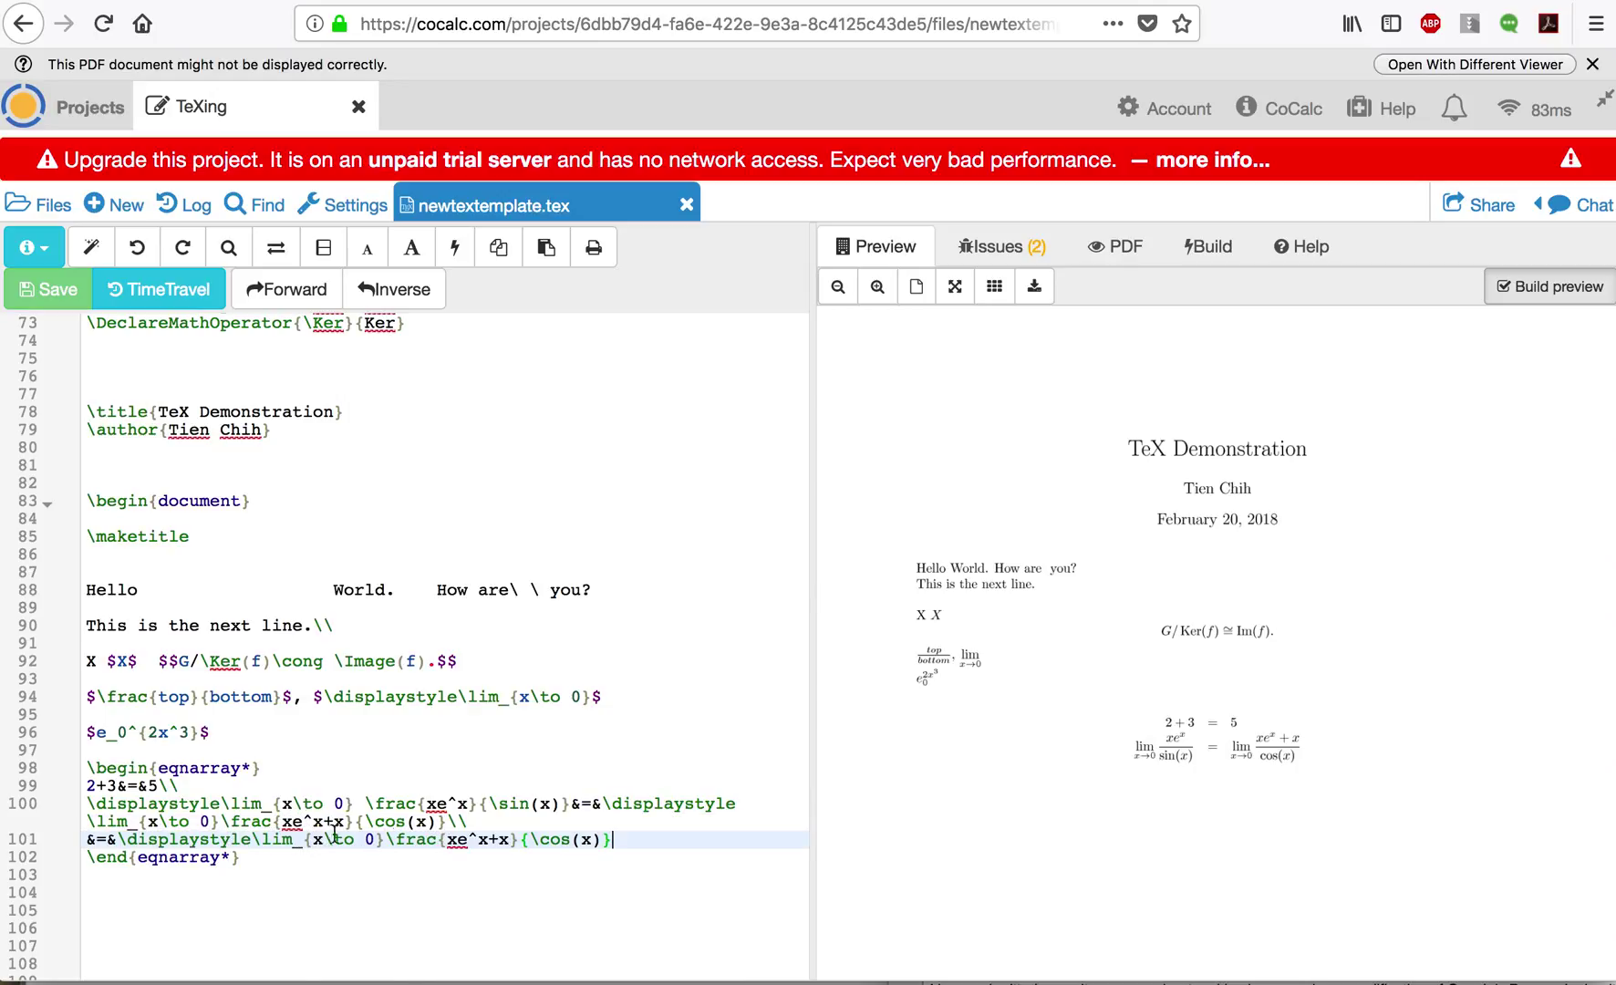
Remove \displaystyle\lim_{x\to 0} from the third eqnarray* row, keeping only the fraction after &=&
left_click(386, 838)
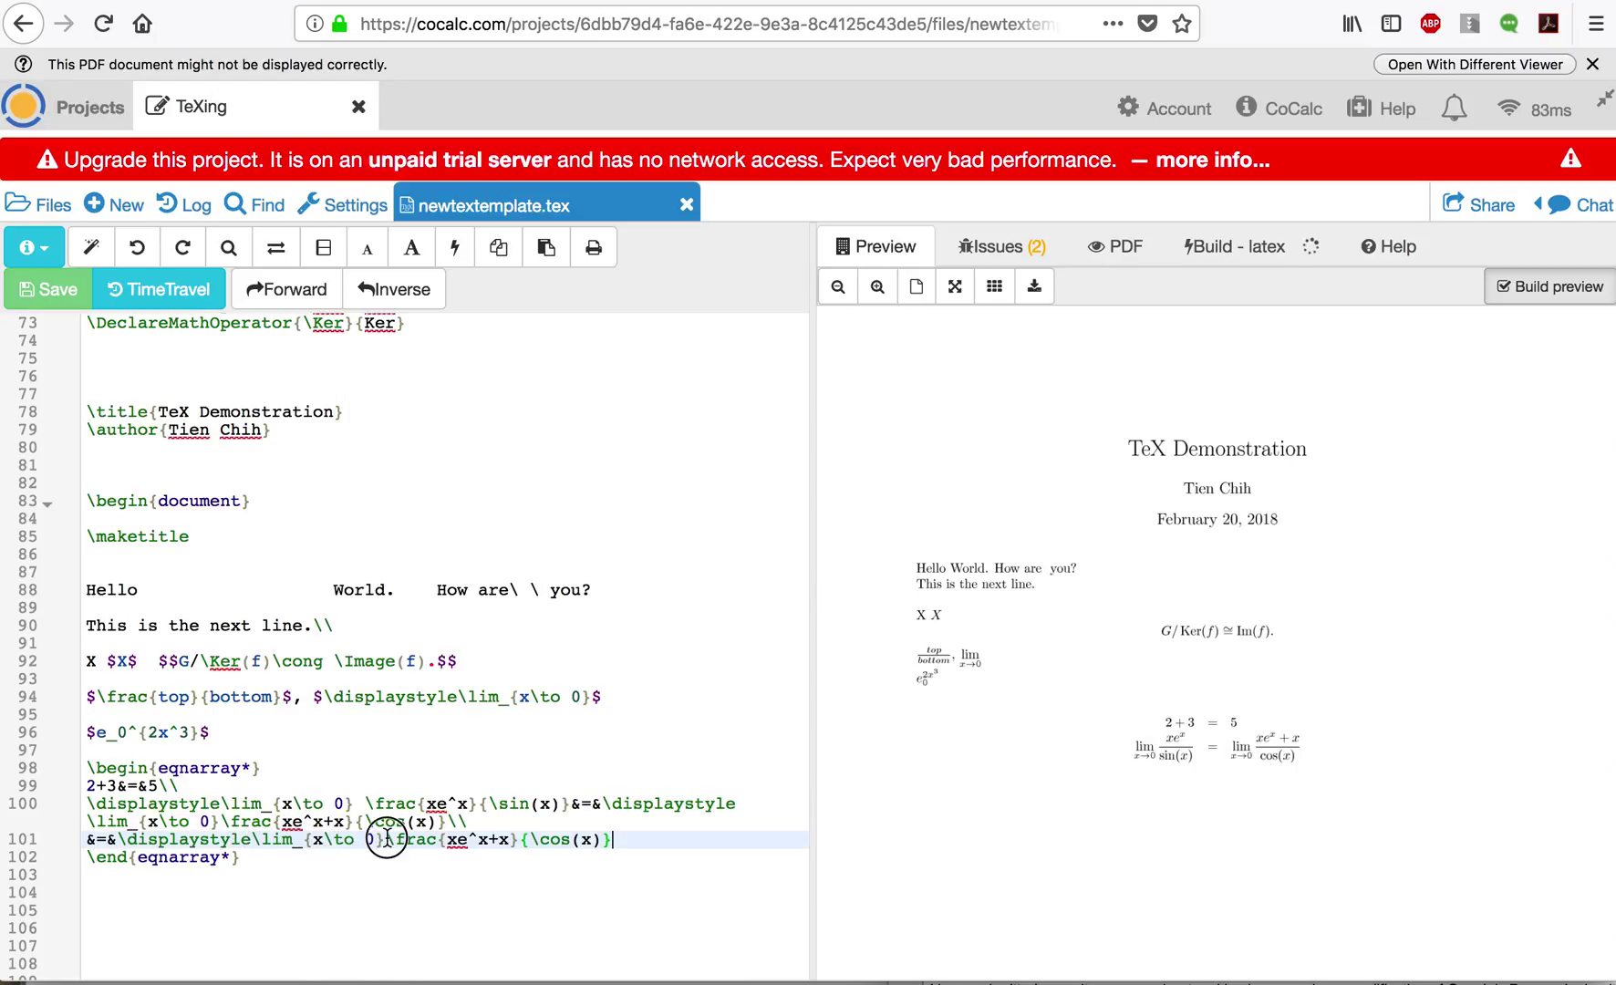
left_click(119, 836, "shift")
key("BackSpace")
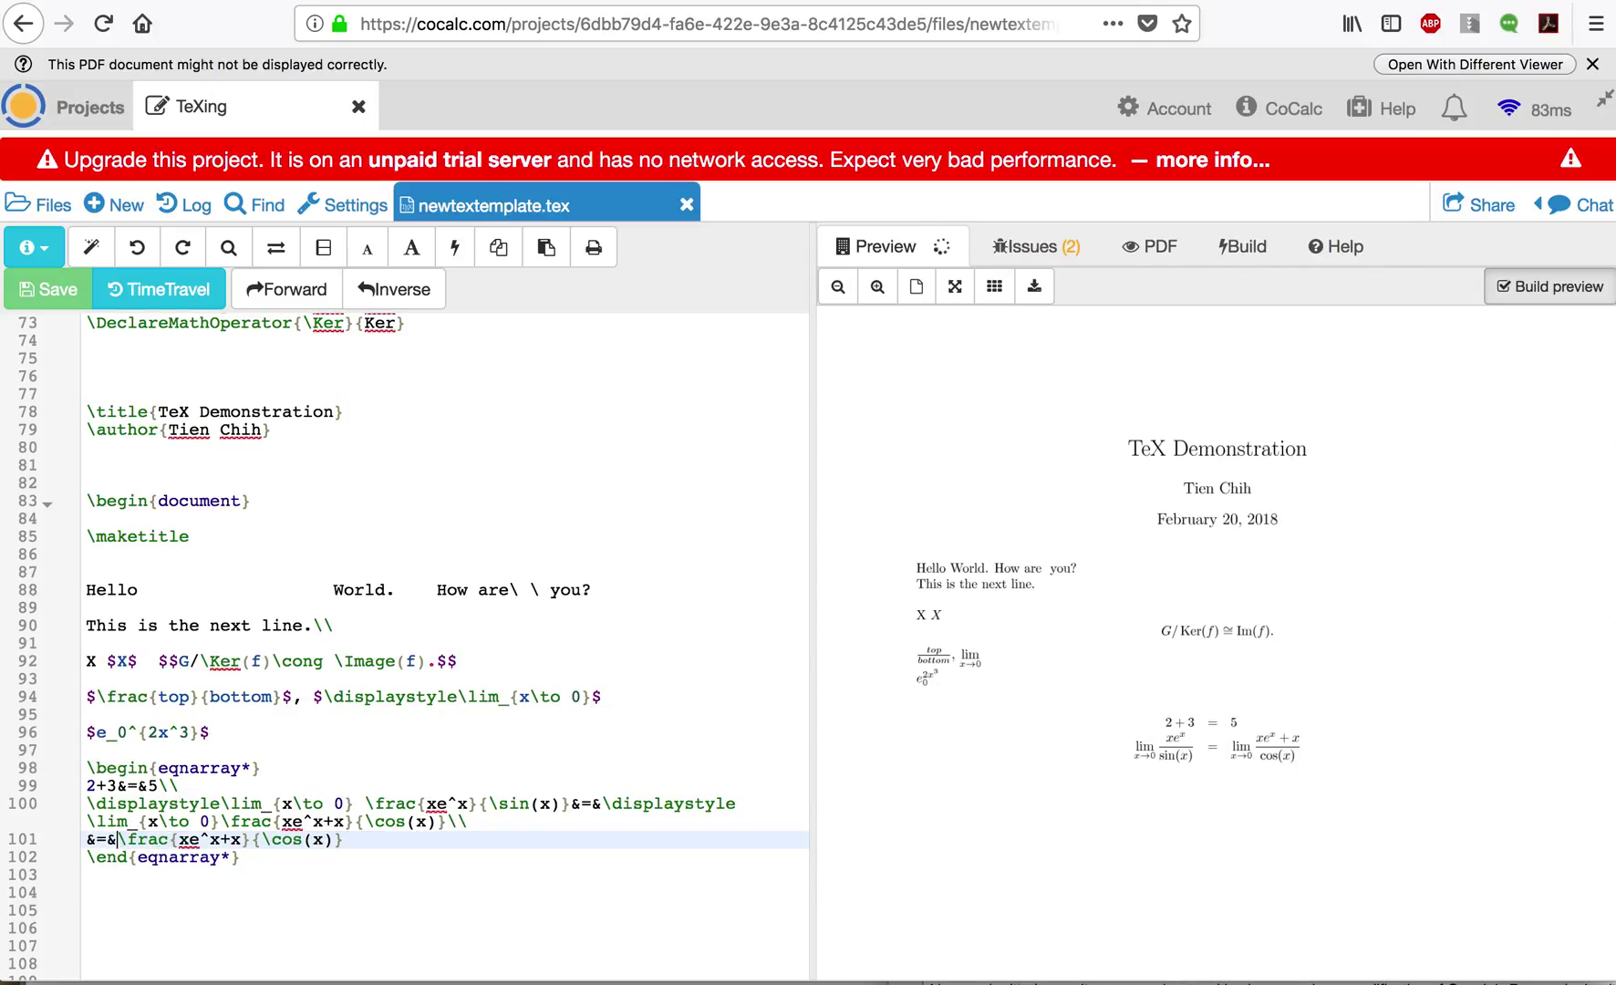
Substitute 0 for every x in the third row's fraction so it reads \frac{0e^0+0}{\cos(0)}
left_click(187, 821)
left_click(187, 839)
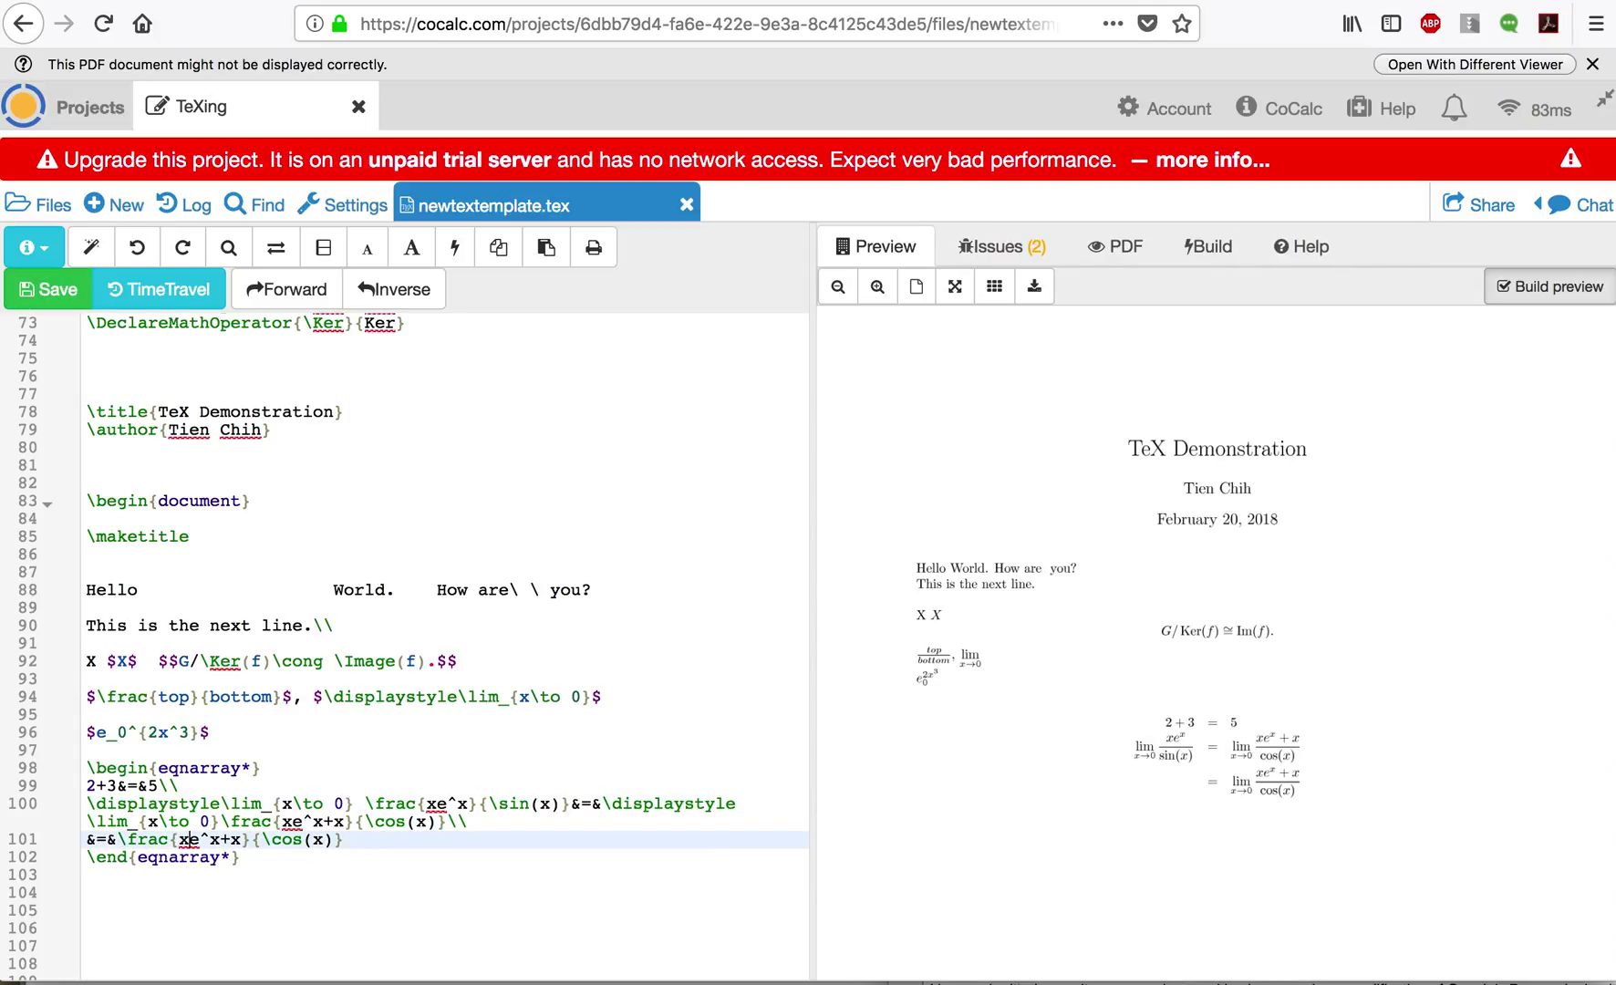
key("BackSpace")
type("0")
key("Right")
key("BackSpace")
type("0")
key("Right")
key("BackSpace")
type("0")
key("Right")
key("Right")
key("Right")
key("BackSpace")
type("0")
key("Right")
key("Right")
End the third row with \\, start a new row with &=&\frac, and save the file to rebuild the preview
type("\\\\")
key("Return")
type("&=&")
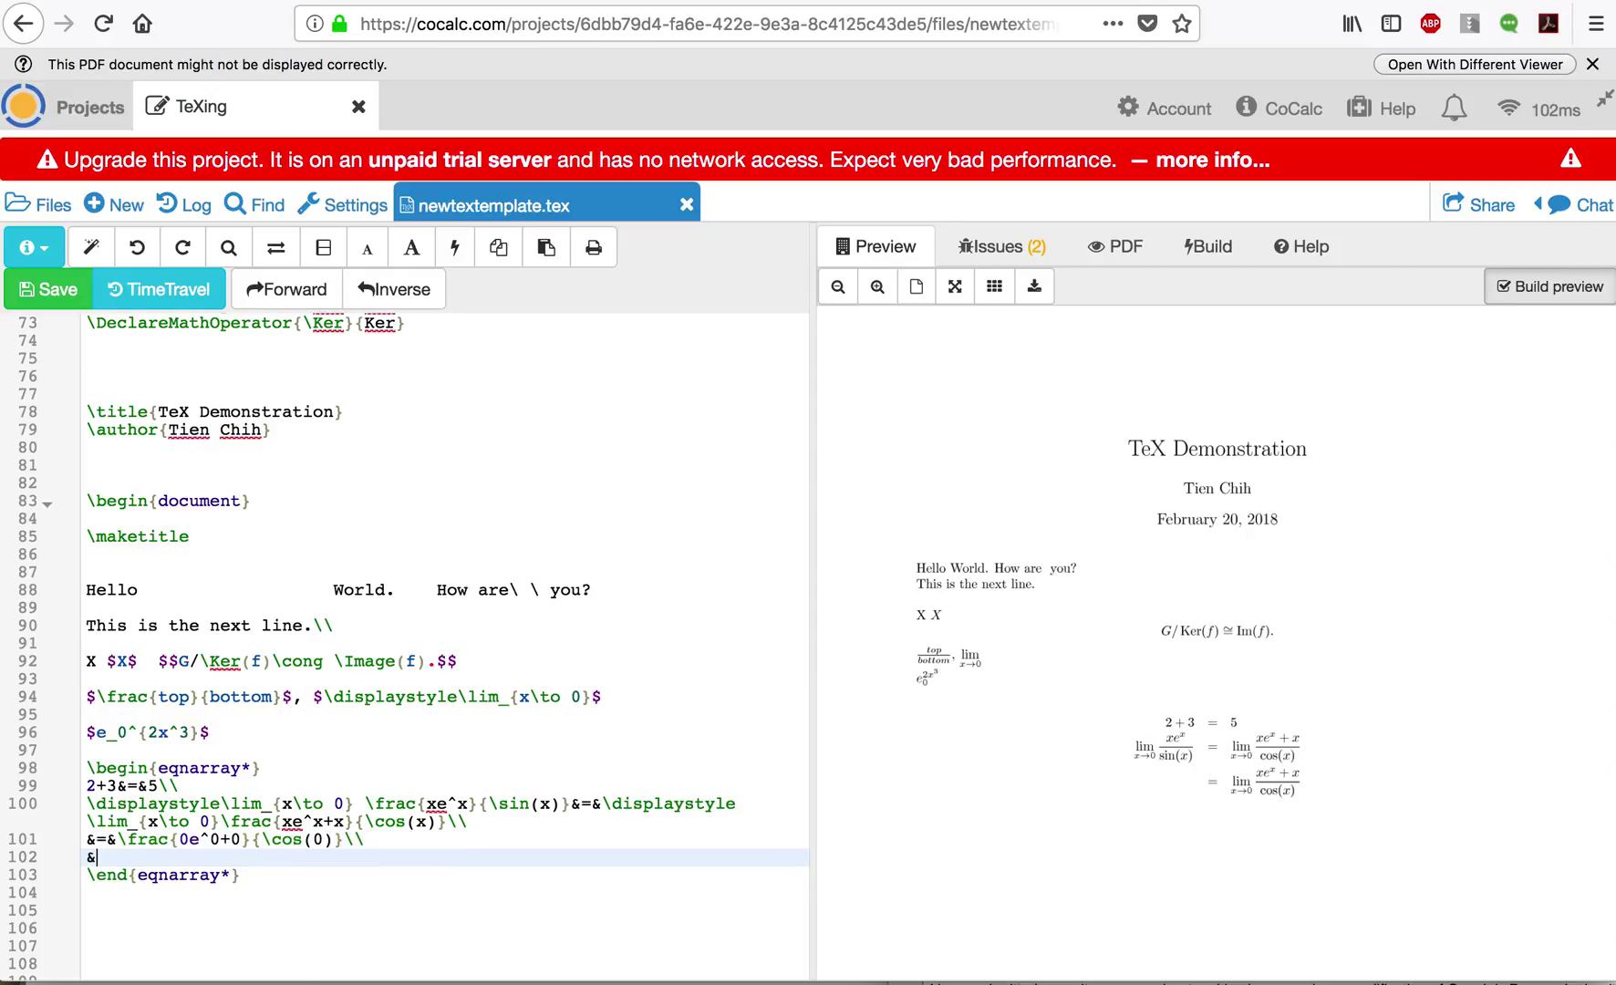
left_click(50, 289)
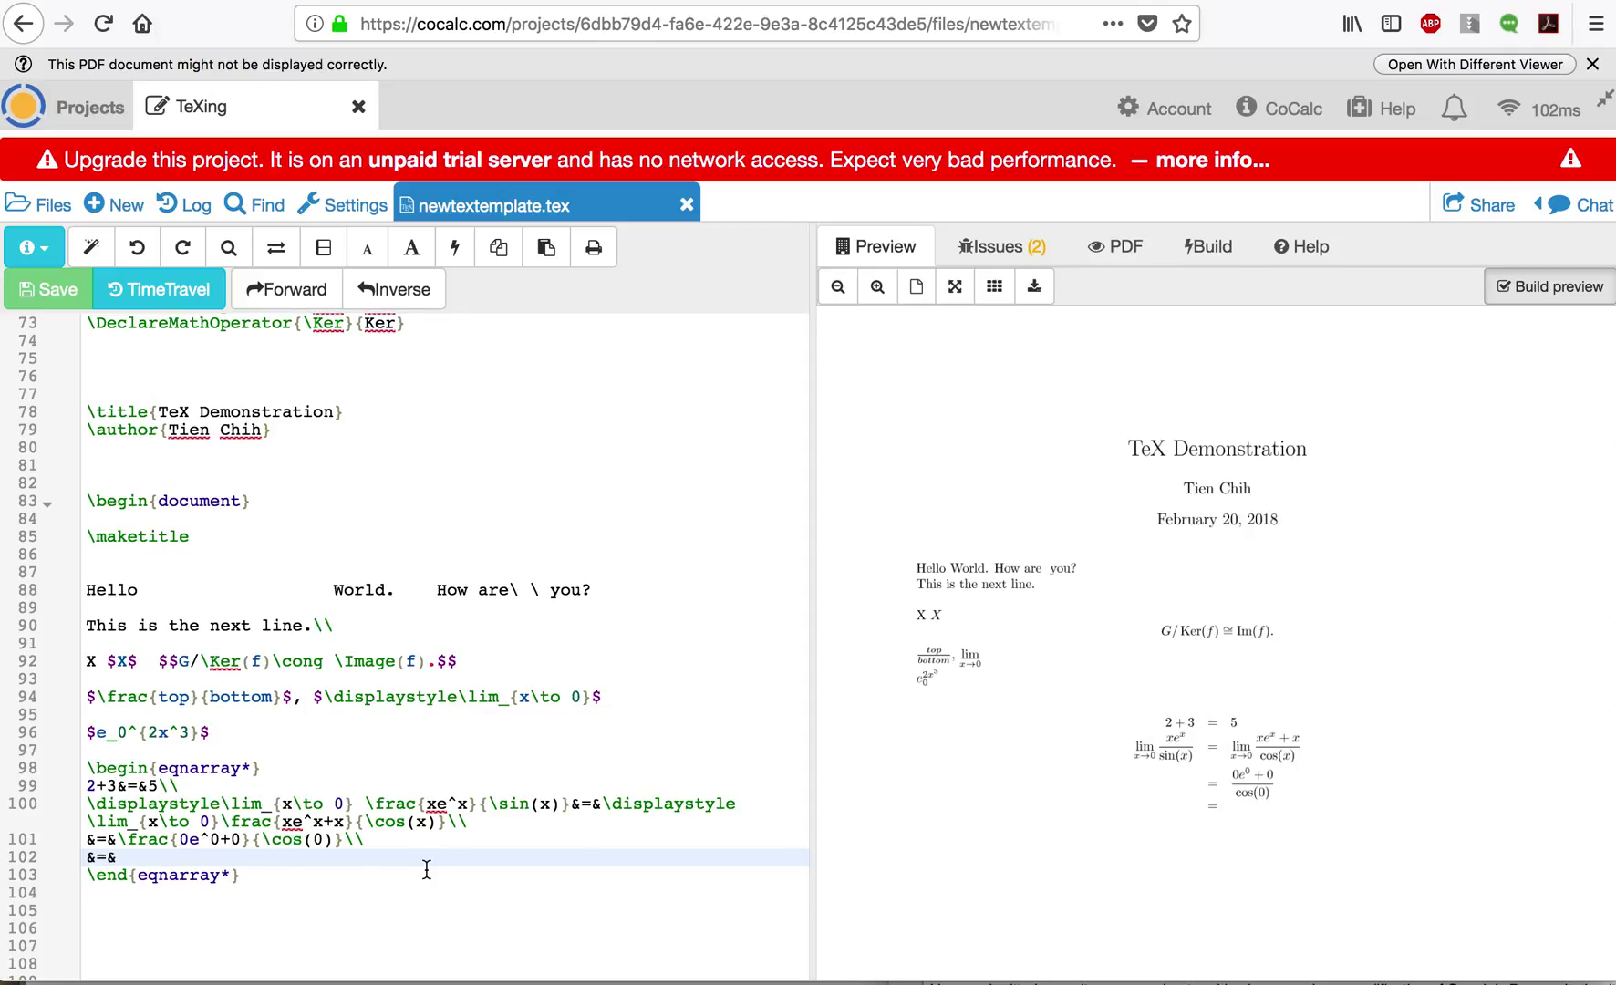
type("\\frac")
Correct the third row's numerator to 0e^0+e^0 and save the file
left_click(233, 839)
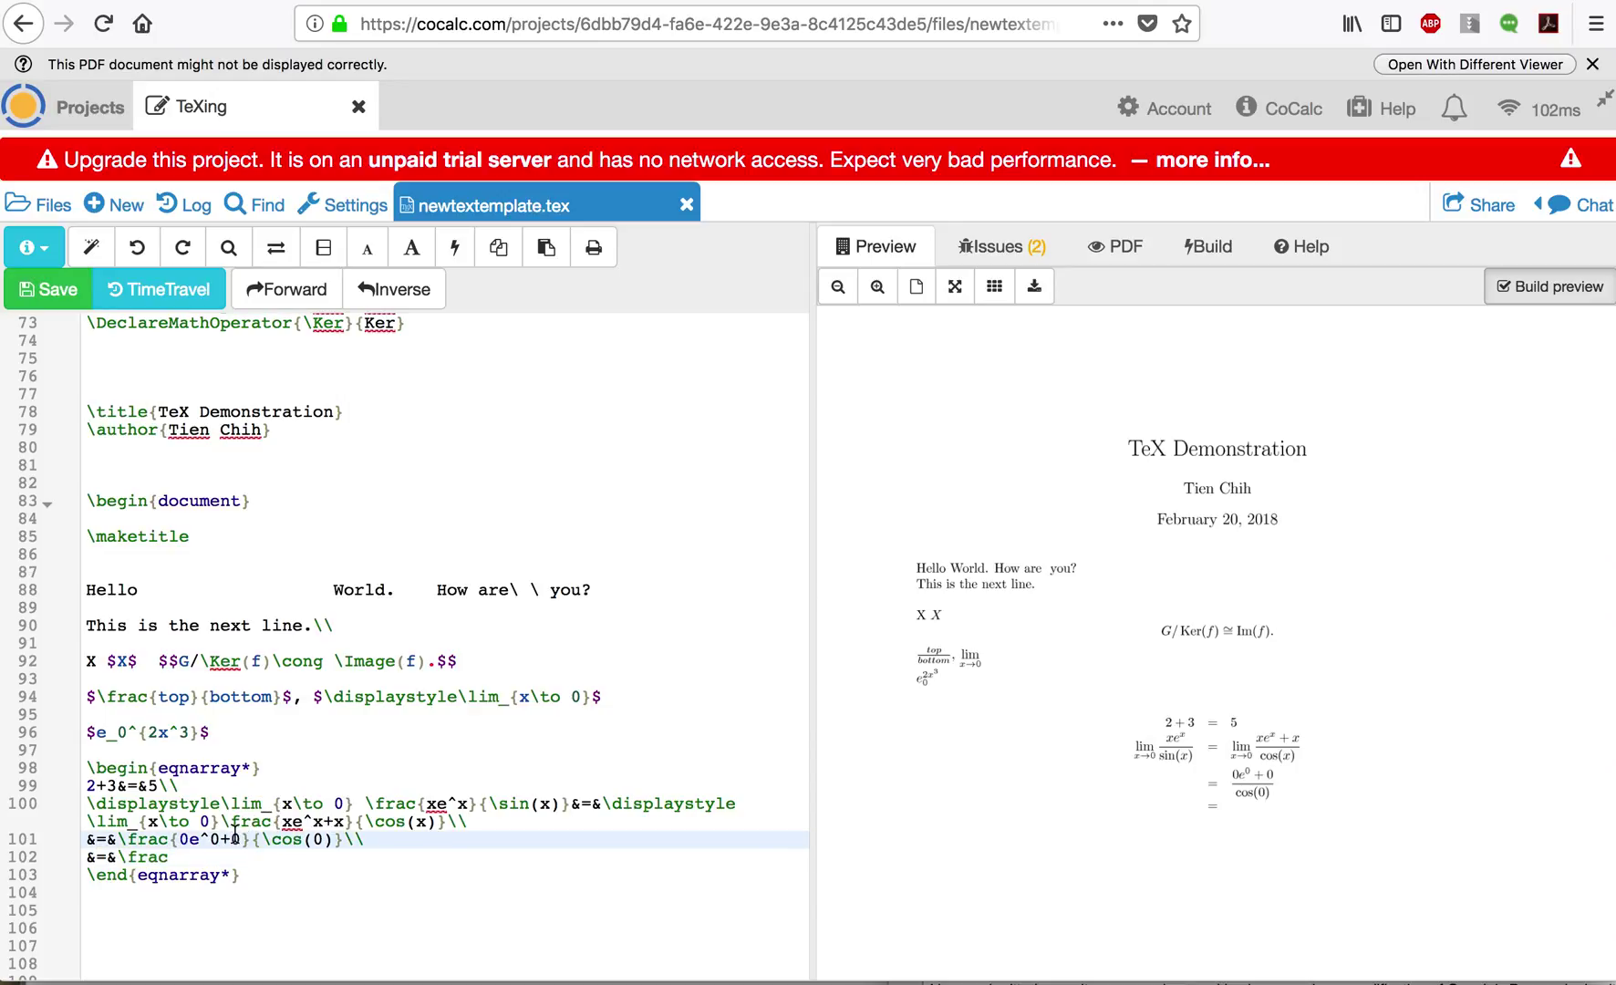
key("Delete")
type("1")
key("BackSpace")
type("e^0")
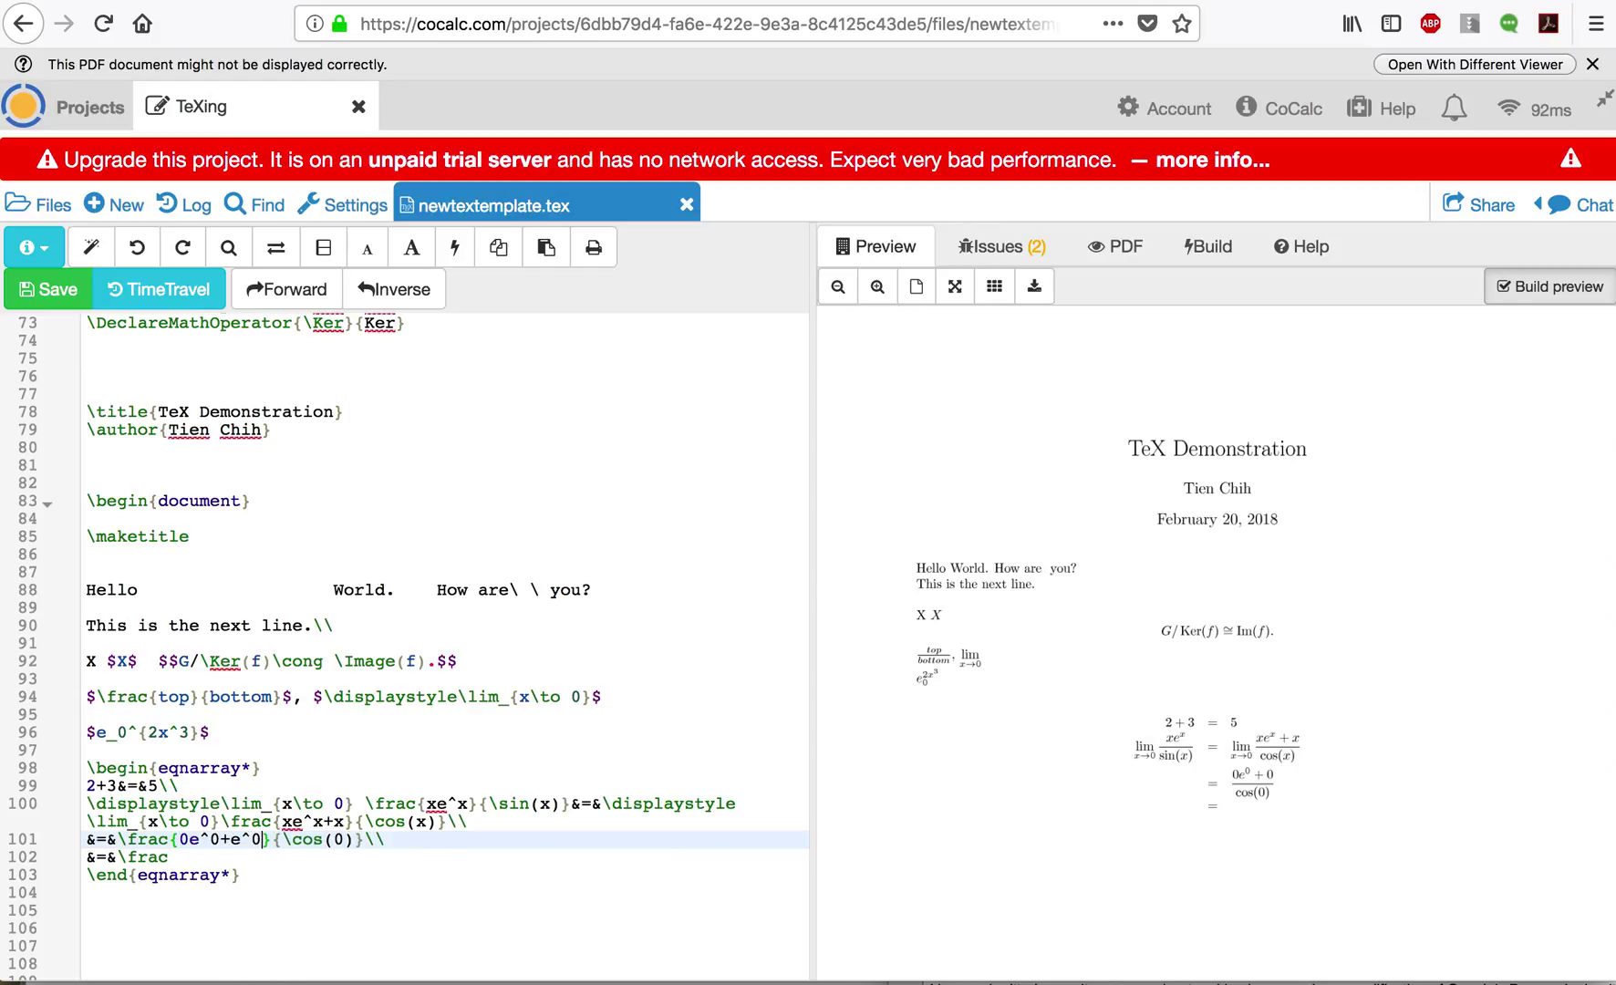
left_click(45, 289)
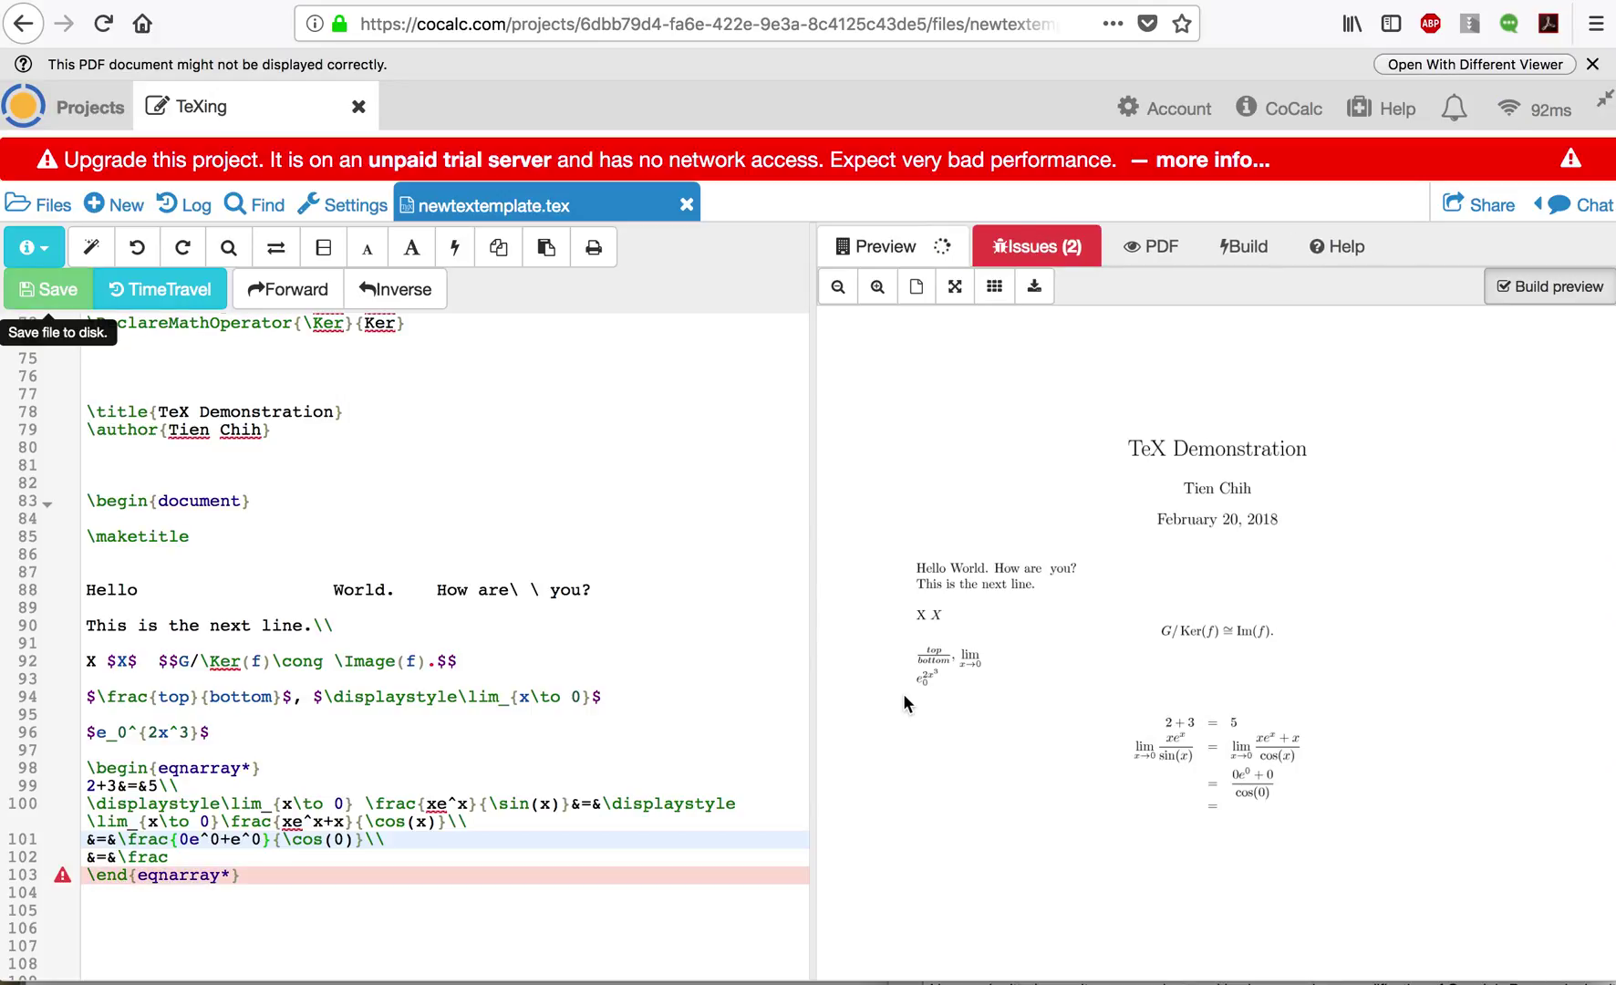
Complete the last eqnarray* row as &=&\frac{1}{1}=1. and save the file
left_click(286, 855)
type("{}{}")
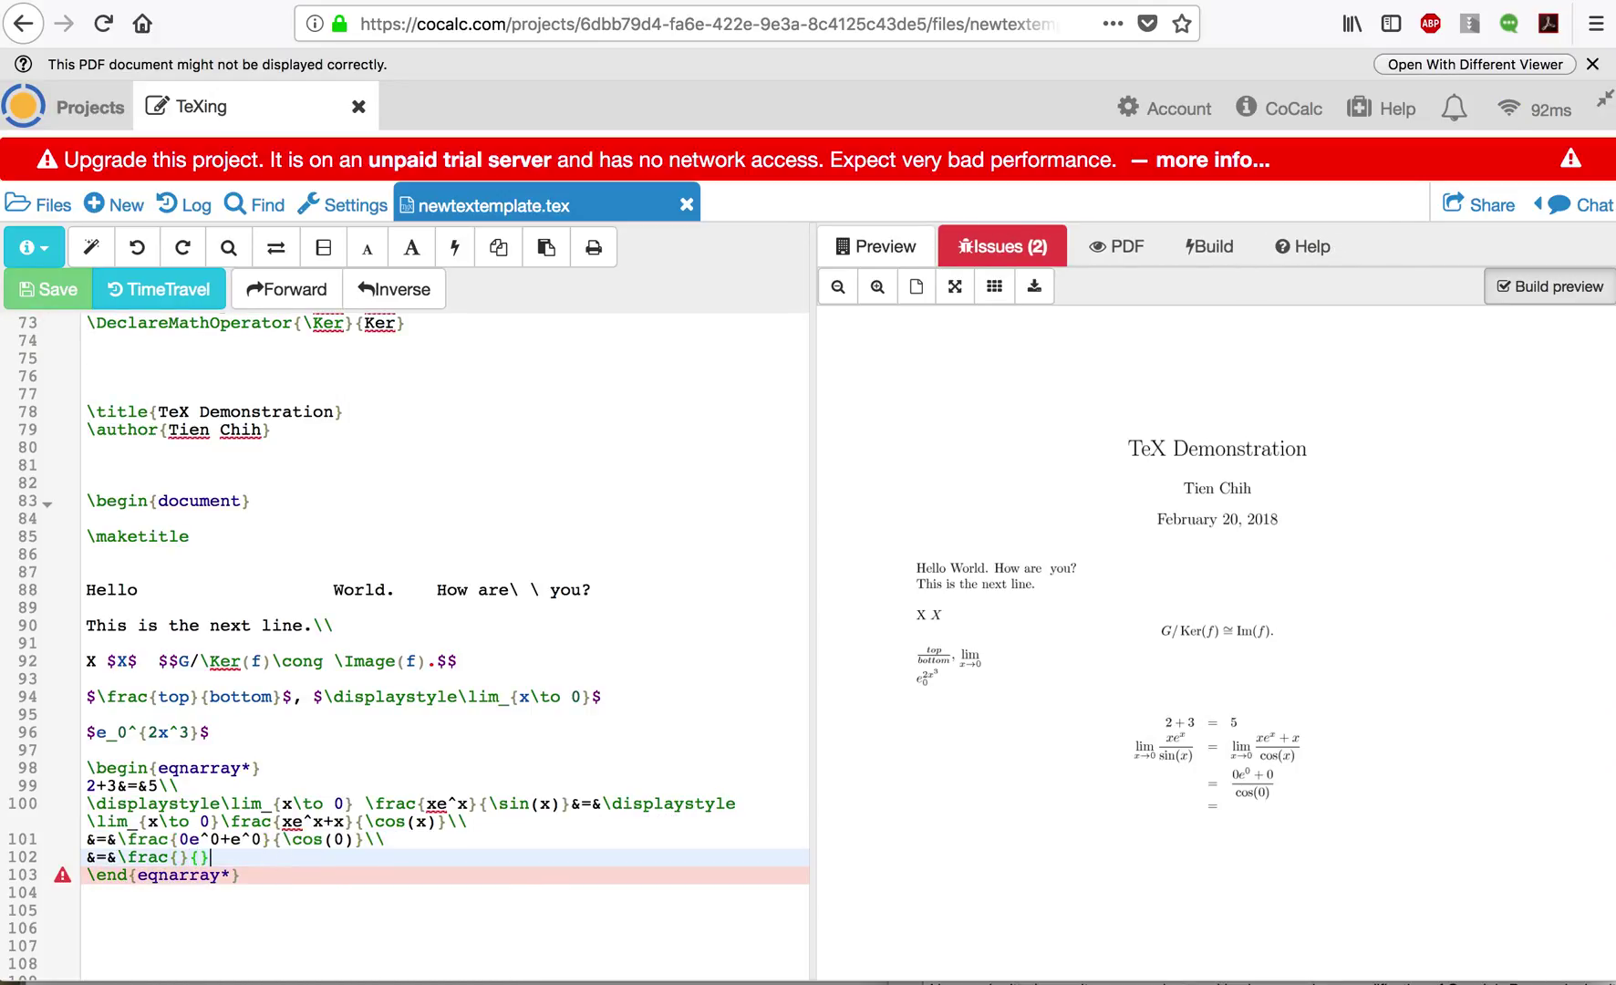
left_click(180, 857)
type("1")
left_click(213, 856)
type("1}=1.")
left_click(49, 295)
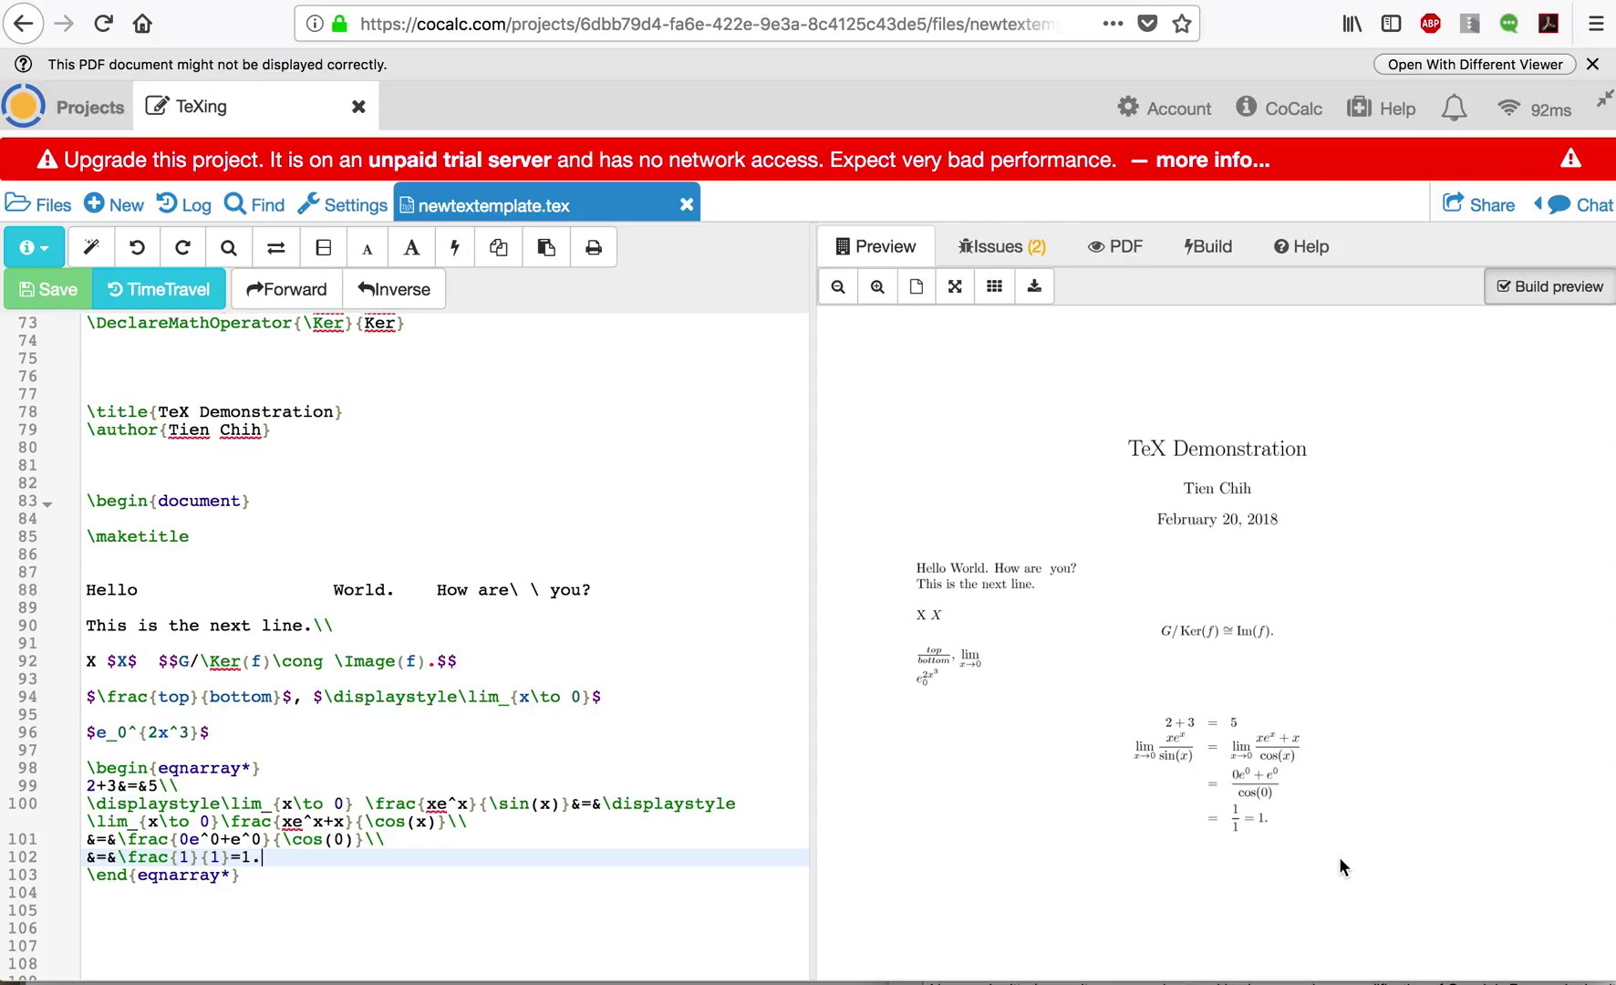
Add an eqnarray* row comparing two professors' names, each wrapped in \text{} and aligned on &>&, and save the file
scroll(1338, 856, "down", 3)
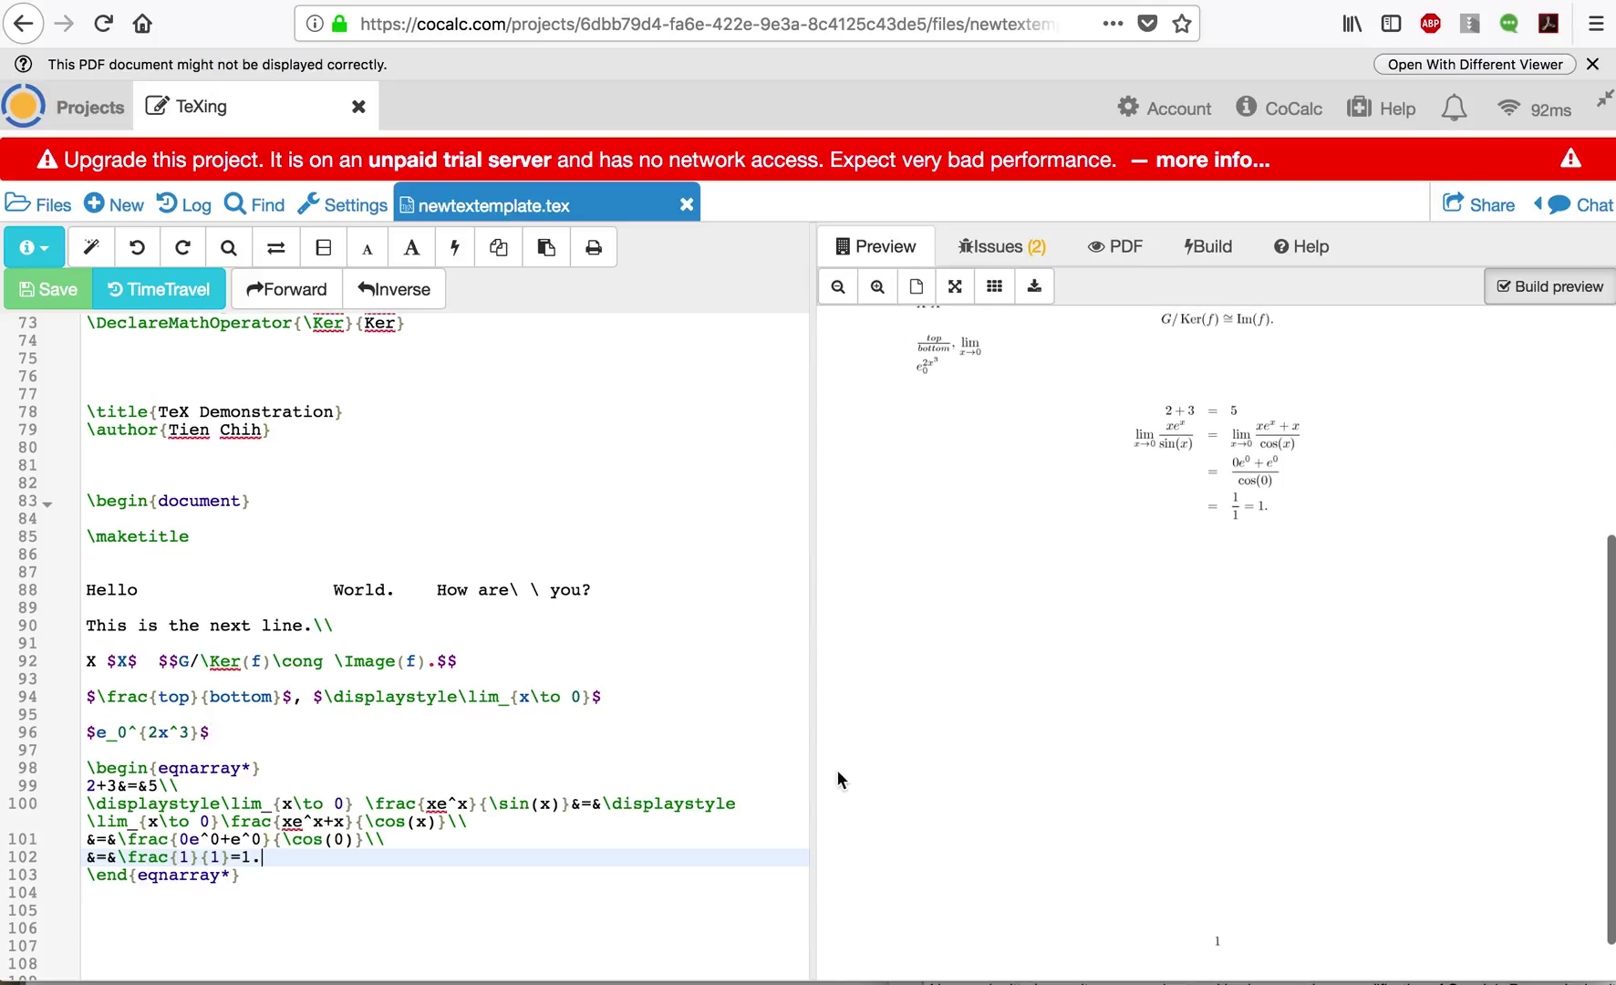
left_click(365, 856)
type("\\")
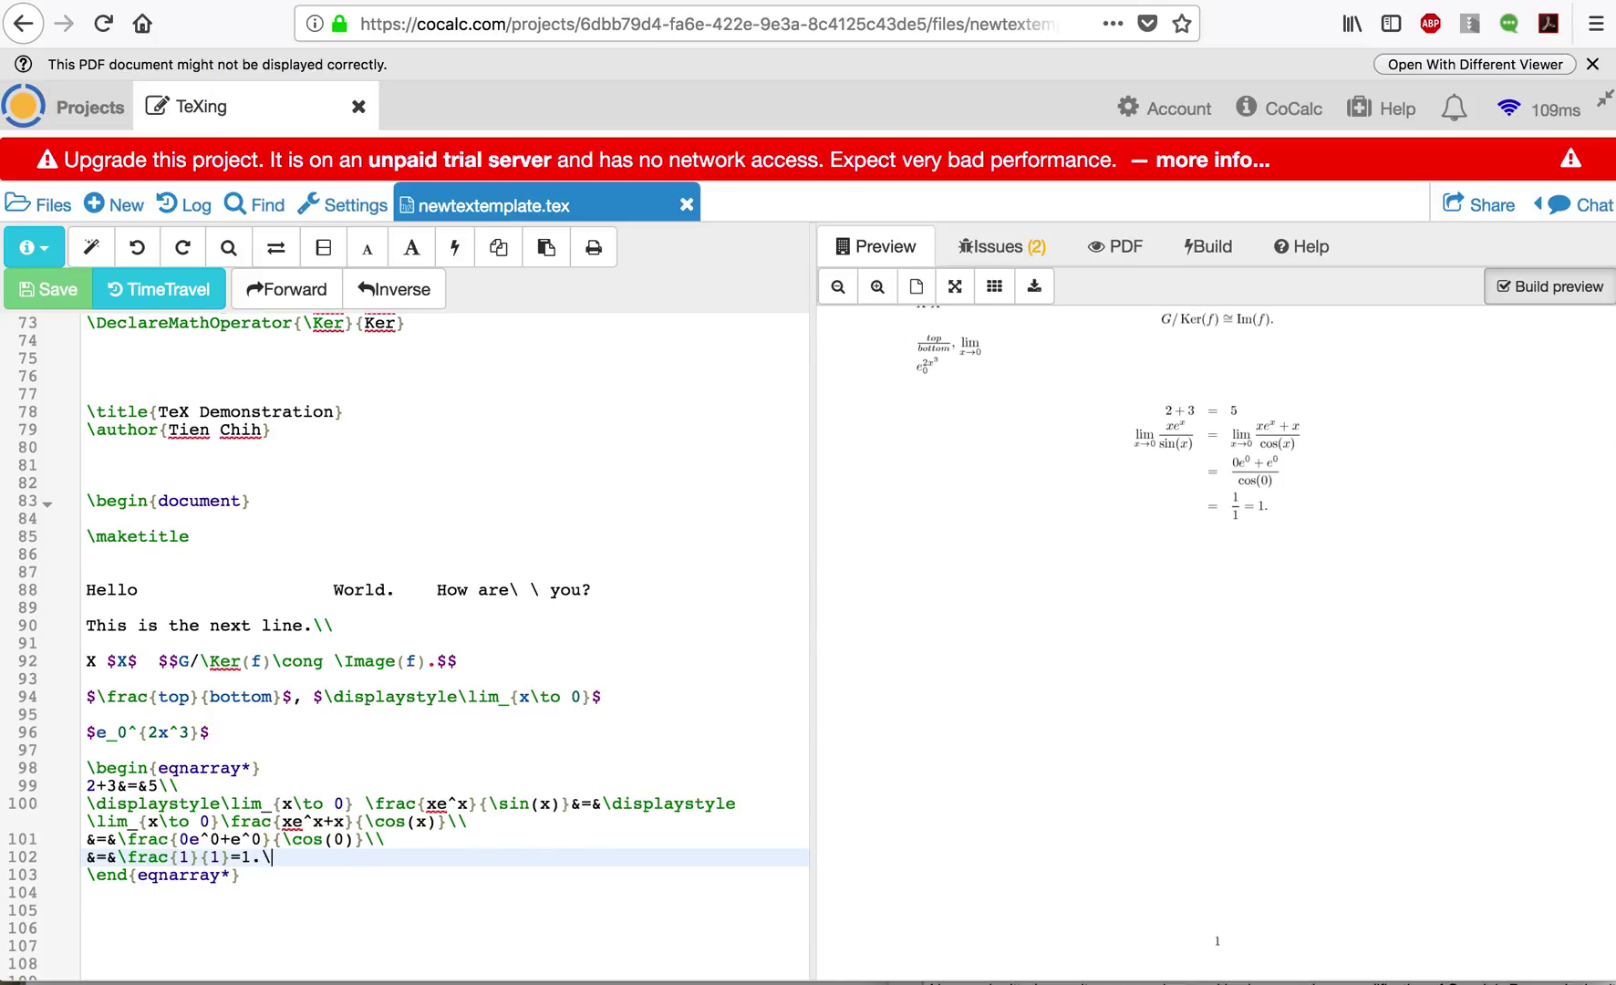
key("Return")
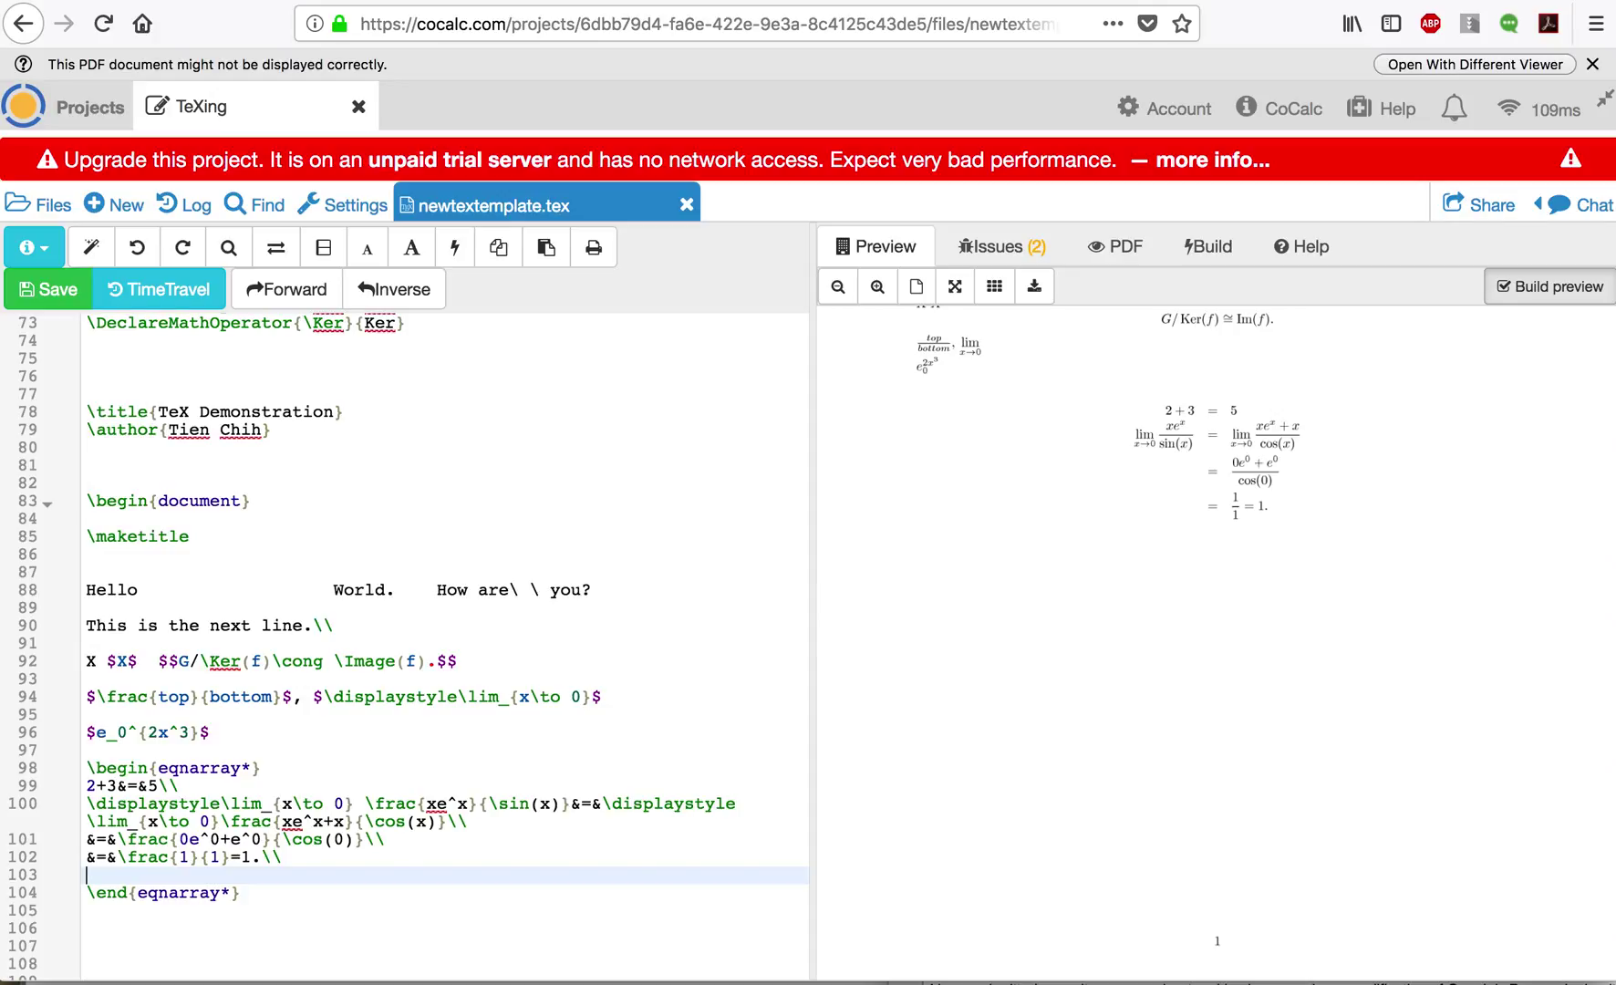
type("\\text{}")
left_click(147, 875)
type("Dr. Chih")
type("}&")
type(">&")
type("\\text{")
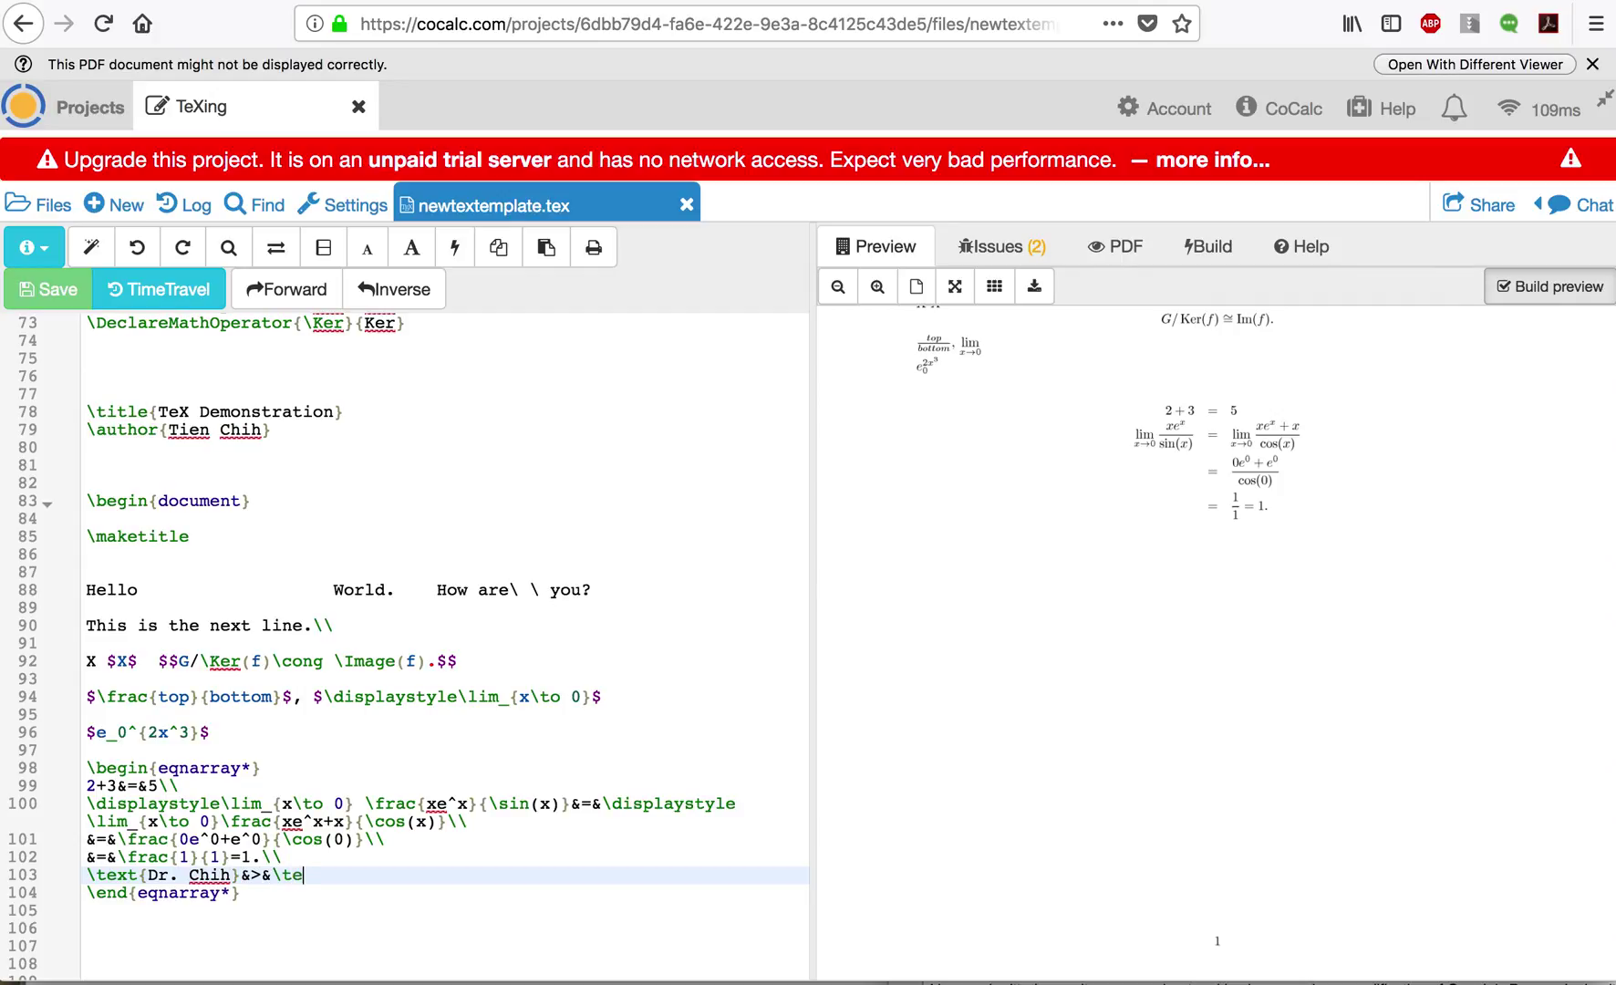
type("Dr. Al-Hasan")
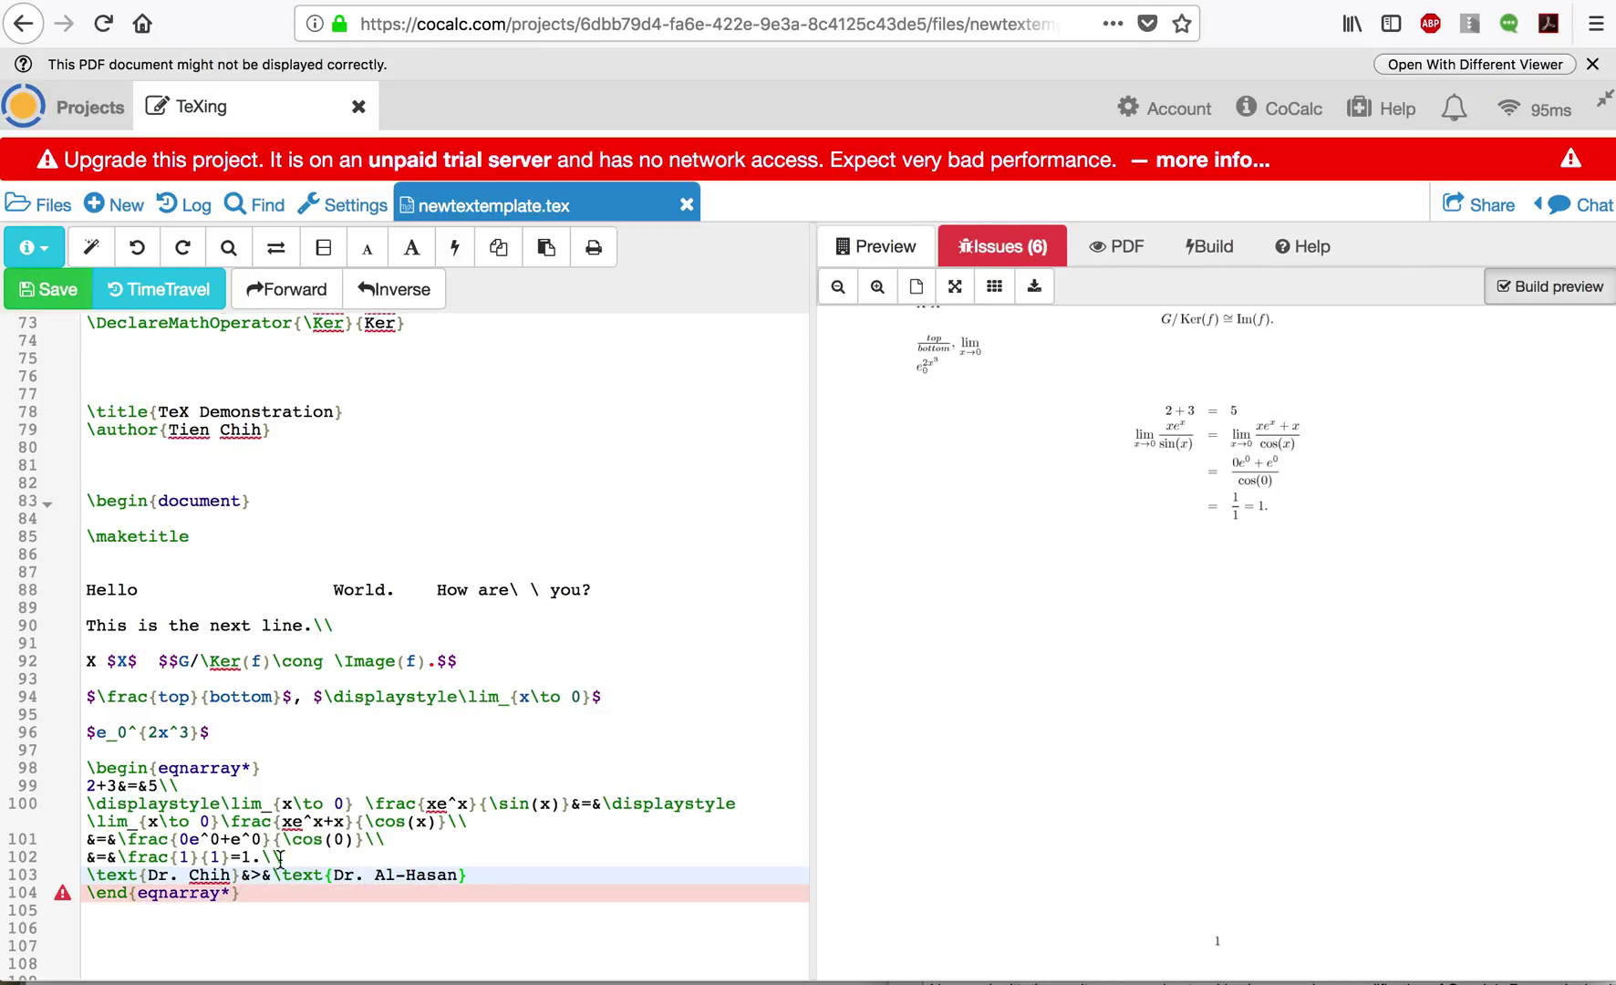
left_click(50, 289)
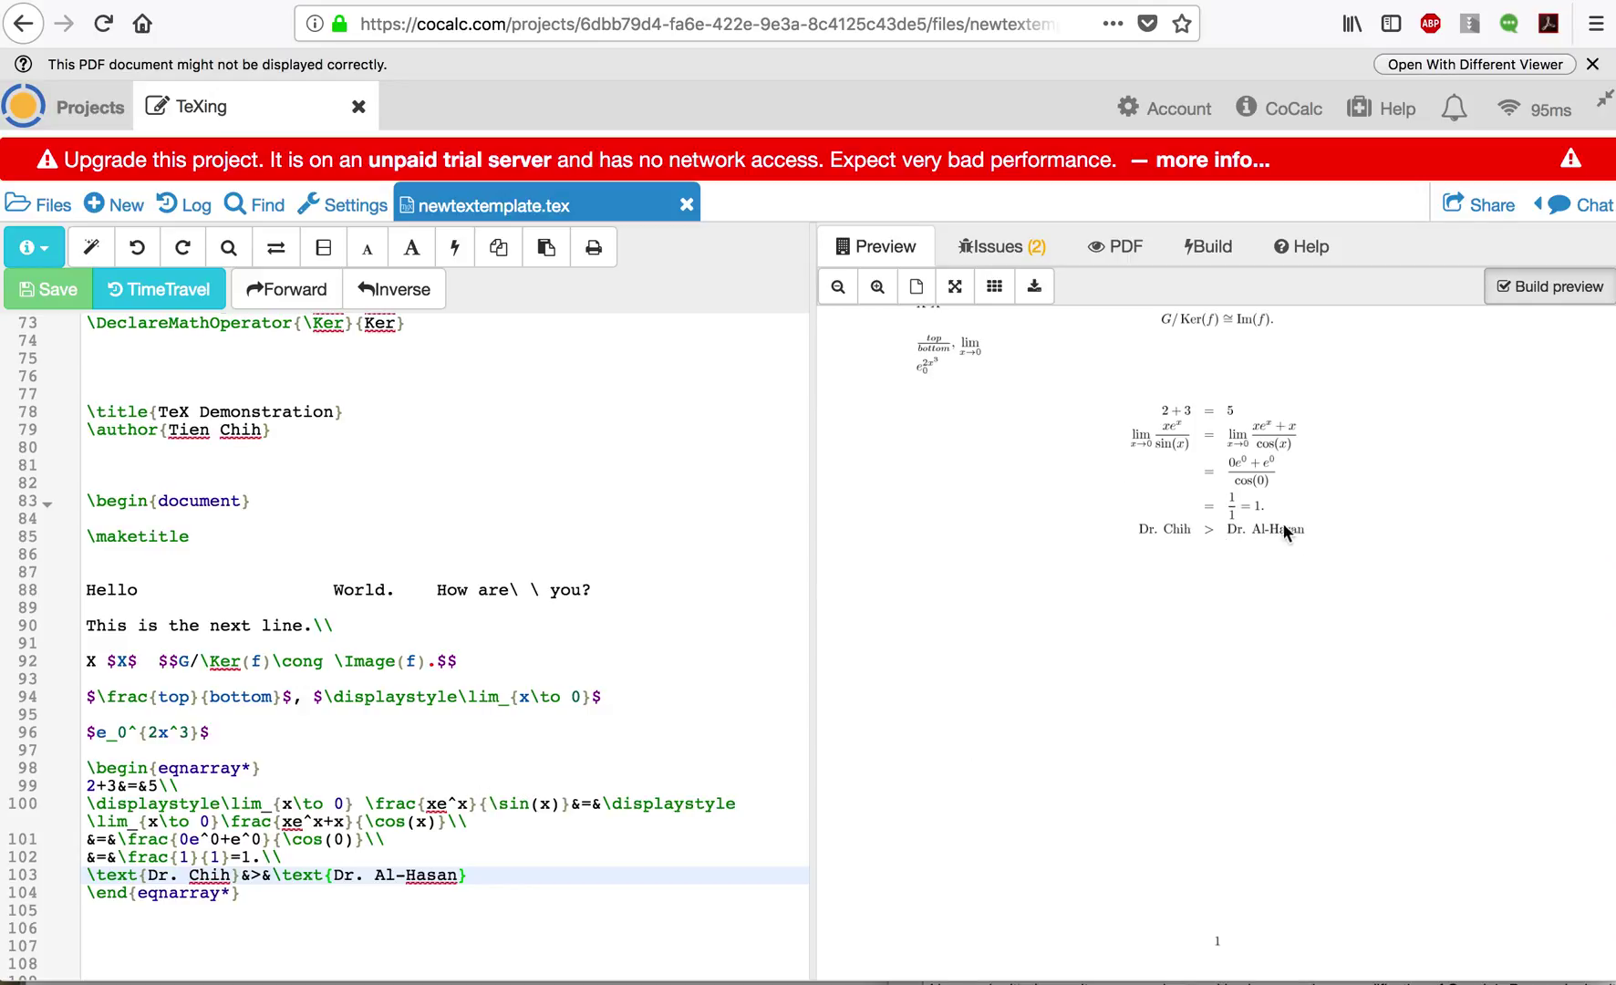
Create an enumerate environment with \begin{enumerate} and \end{enumerate} below the eqnarray* block
left_click(313, 876)
key("Down")
key("Down")
key("Down")
scroll(294, 730, "down", 2)
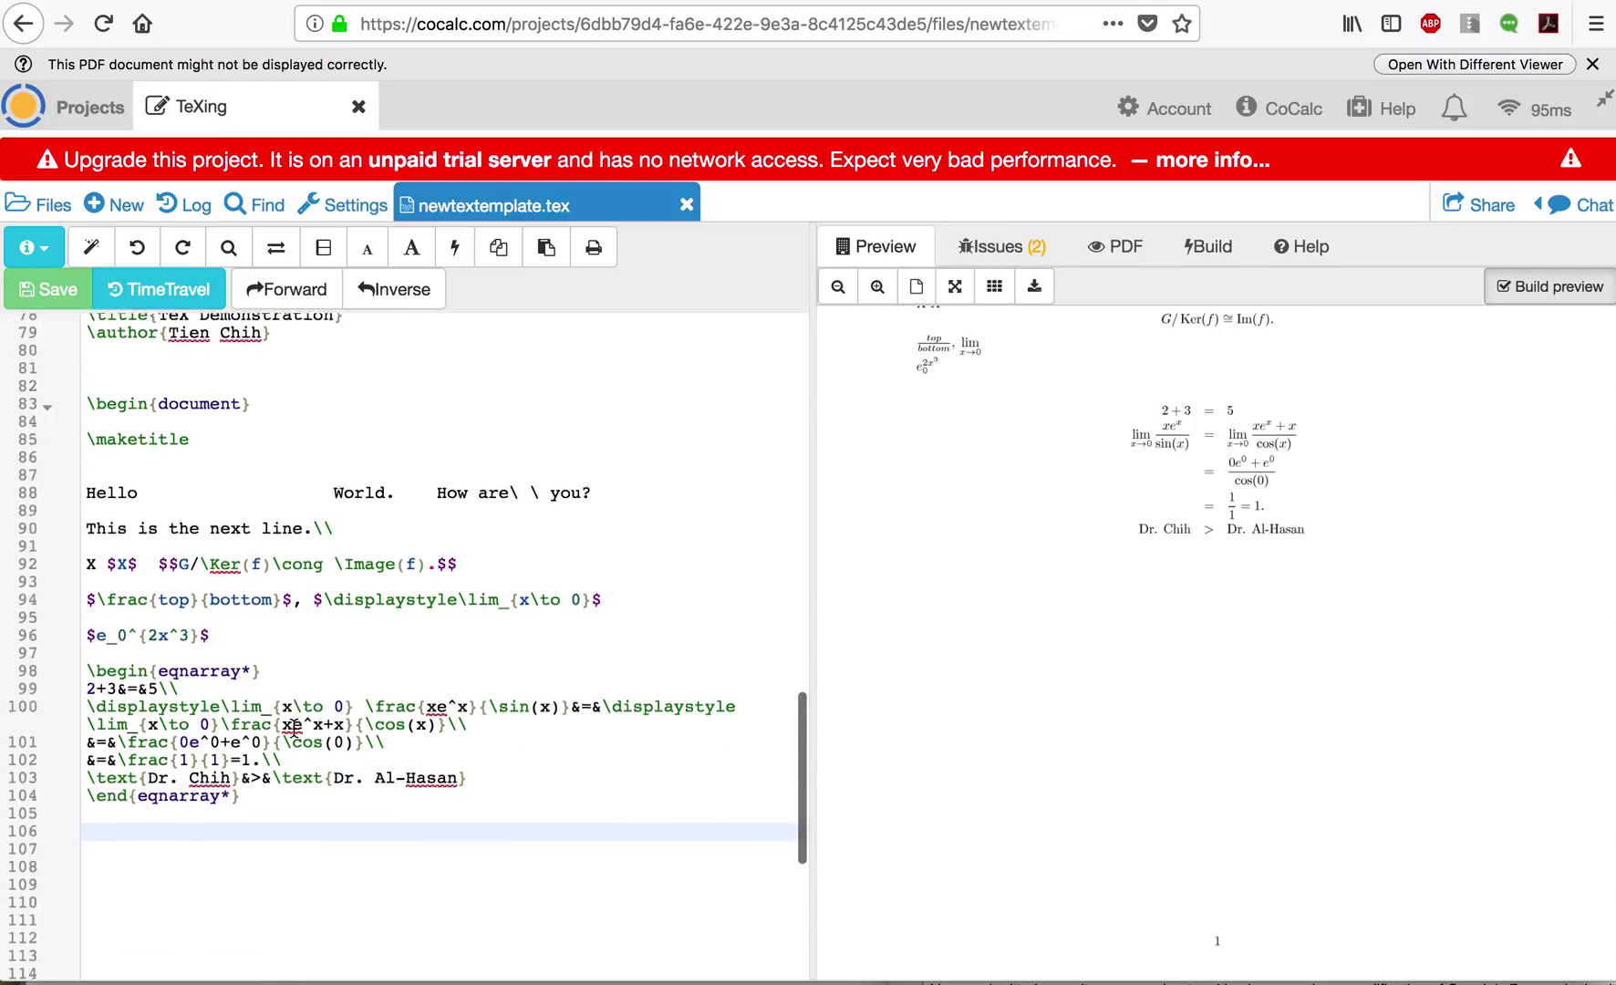
scroll(294, 730, "down", 5)
type("\be")
type("gin{en")
type("umerate")
key("Return")
key("Return")
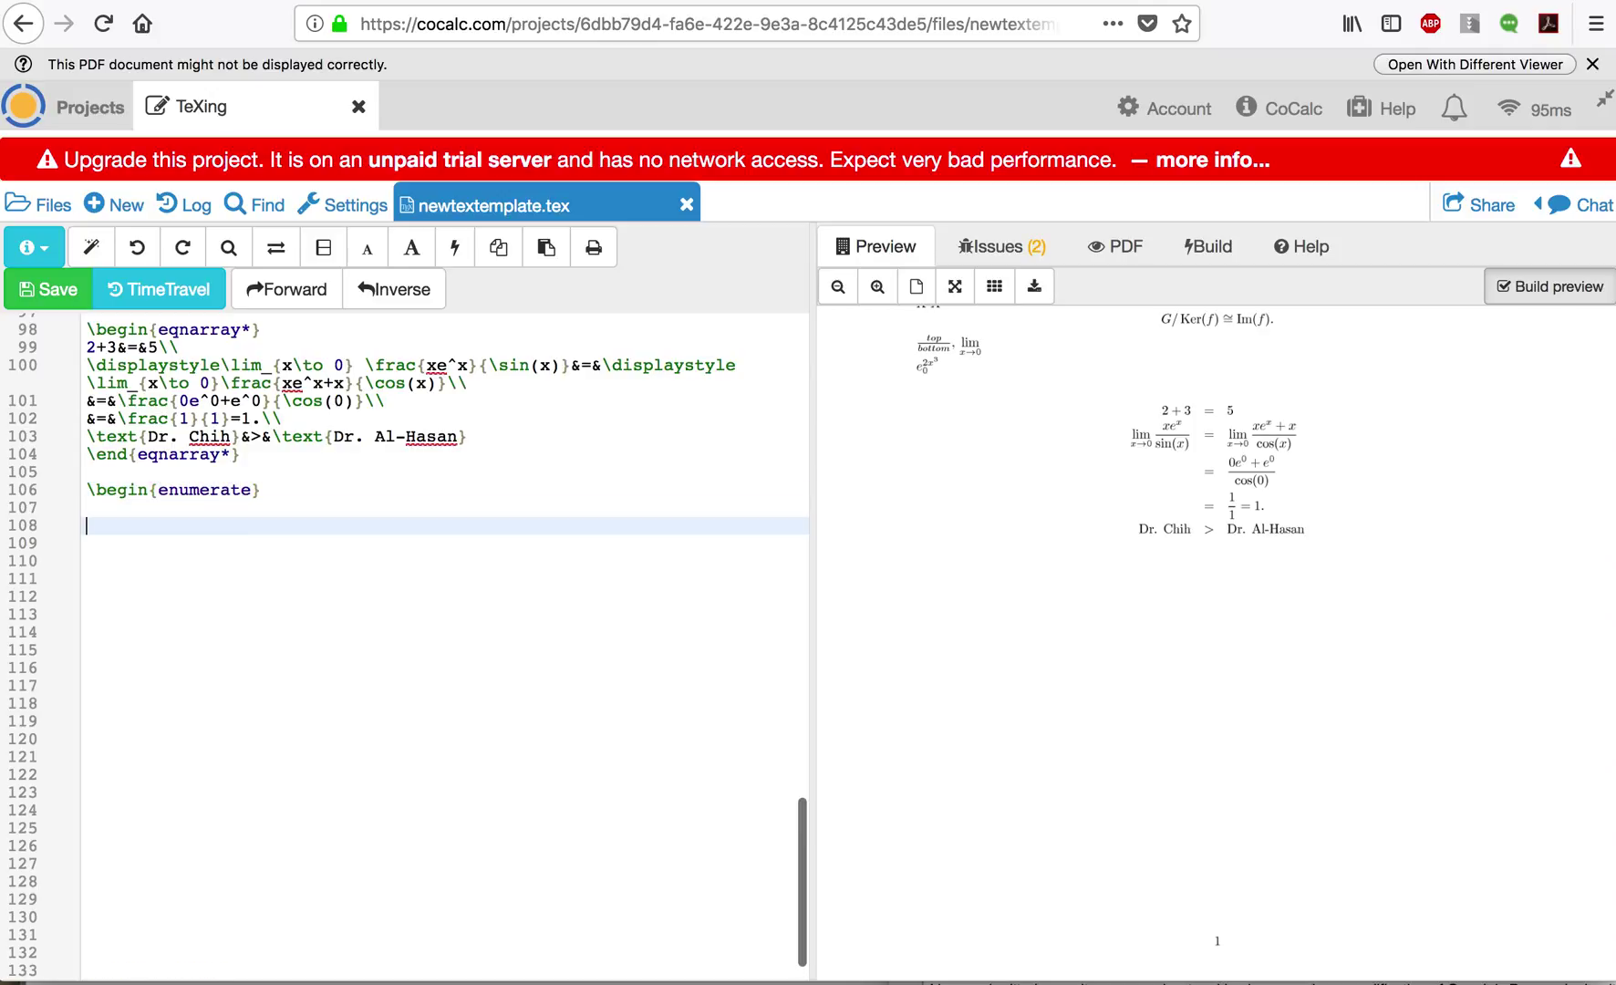
type("\\end{enumerate")
Insert the entry \item First item inside the enumerate environment
left_click(88, 507)
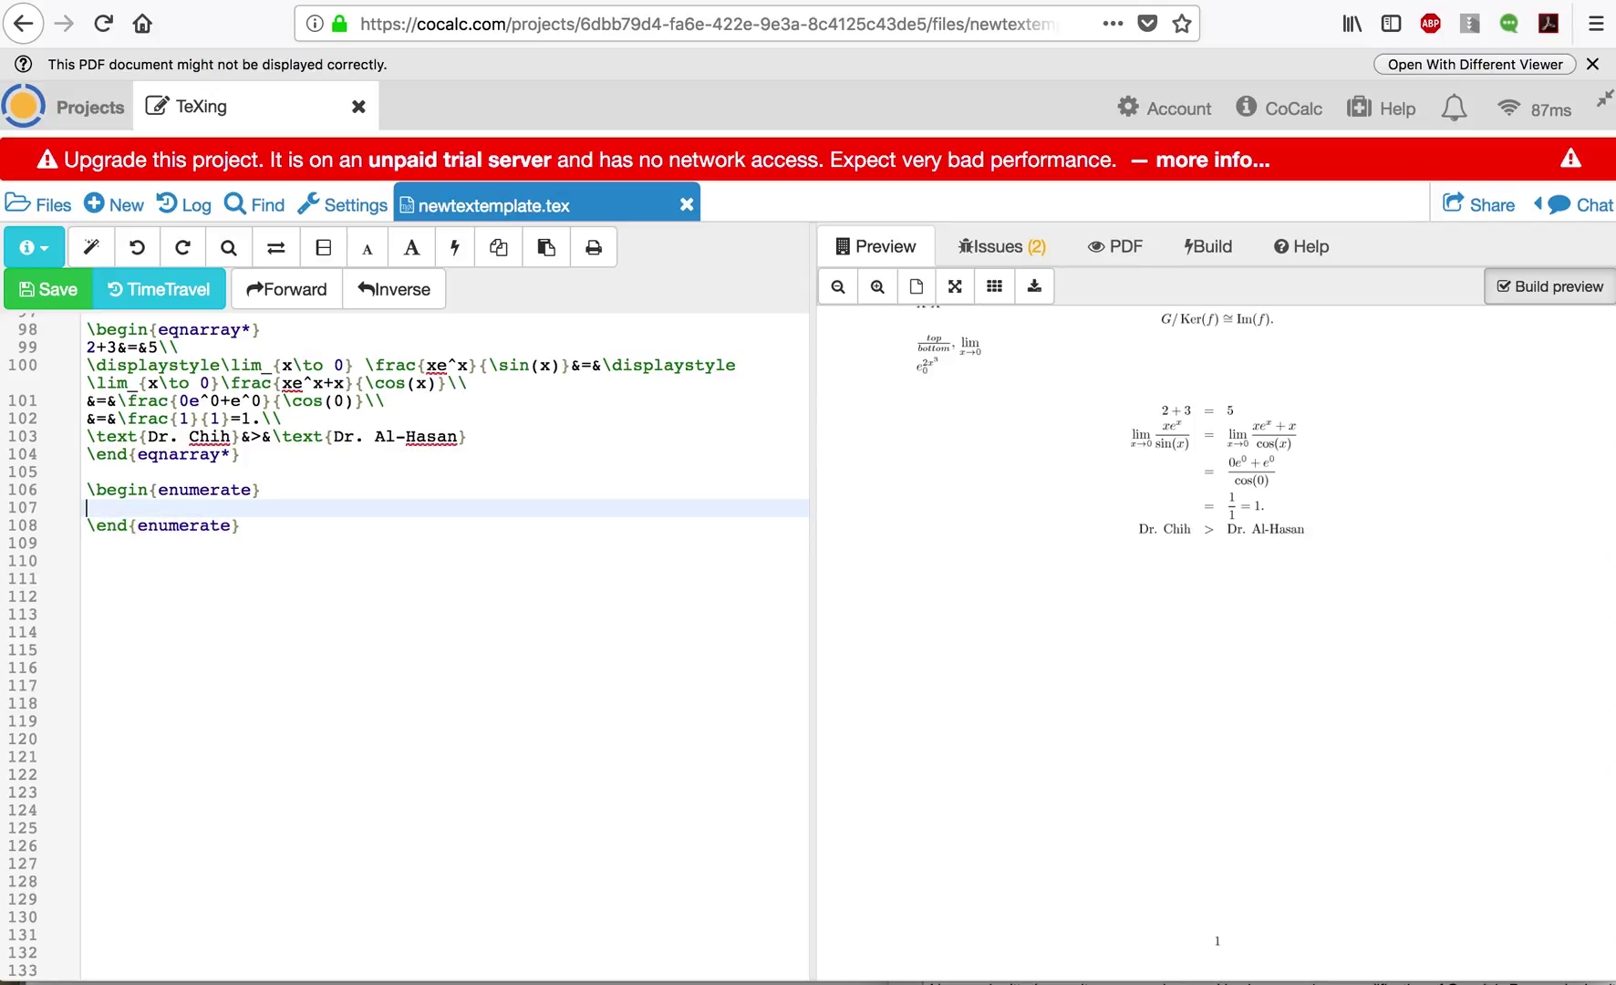
type("\\item")
type("AFirst item")
key("Left")
key("Left")
key("Left")
key("Left")
key("Left")
key("Left")
key("Left")
key("Left")
key("Left")
key("Left")
key("BackSpace")
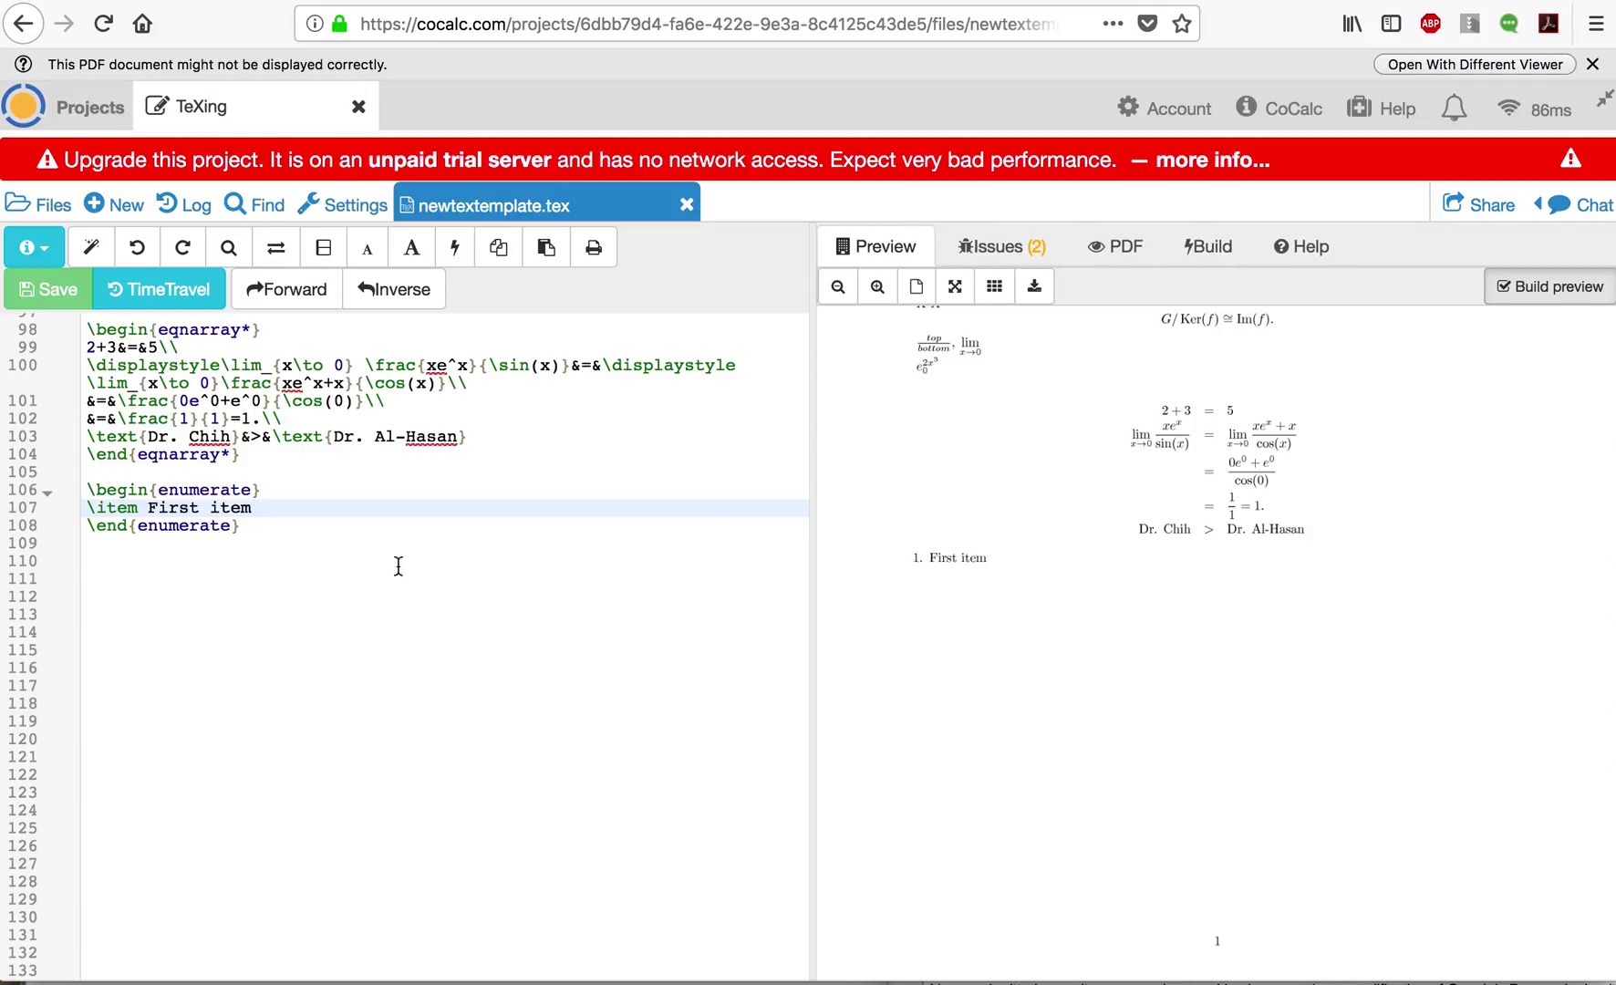
Append the filler text weuhtrpiuwher9hwuhr9w and the displayed formula $$math$$ to the first list item
type("weuhtrpiuwher9hwuhr9w")
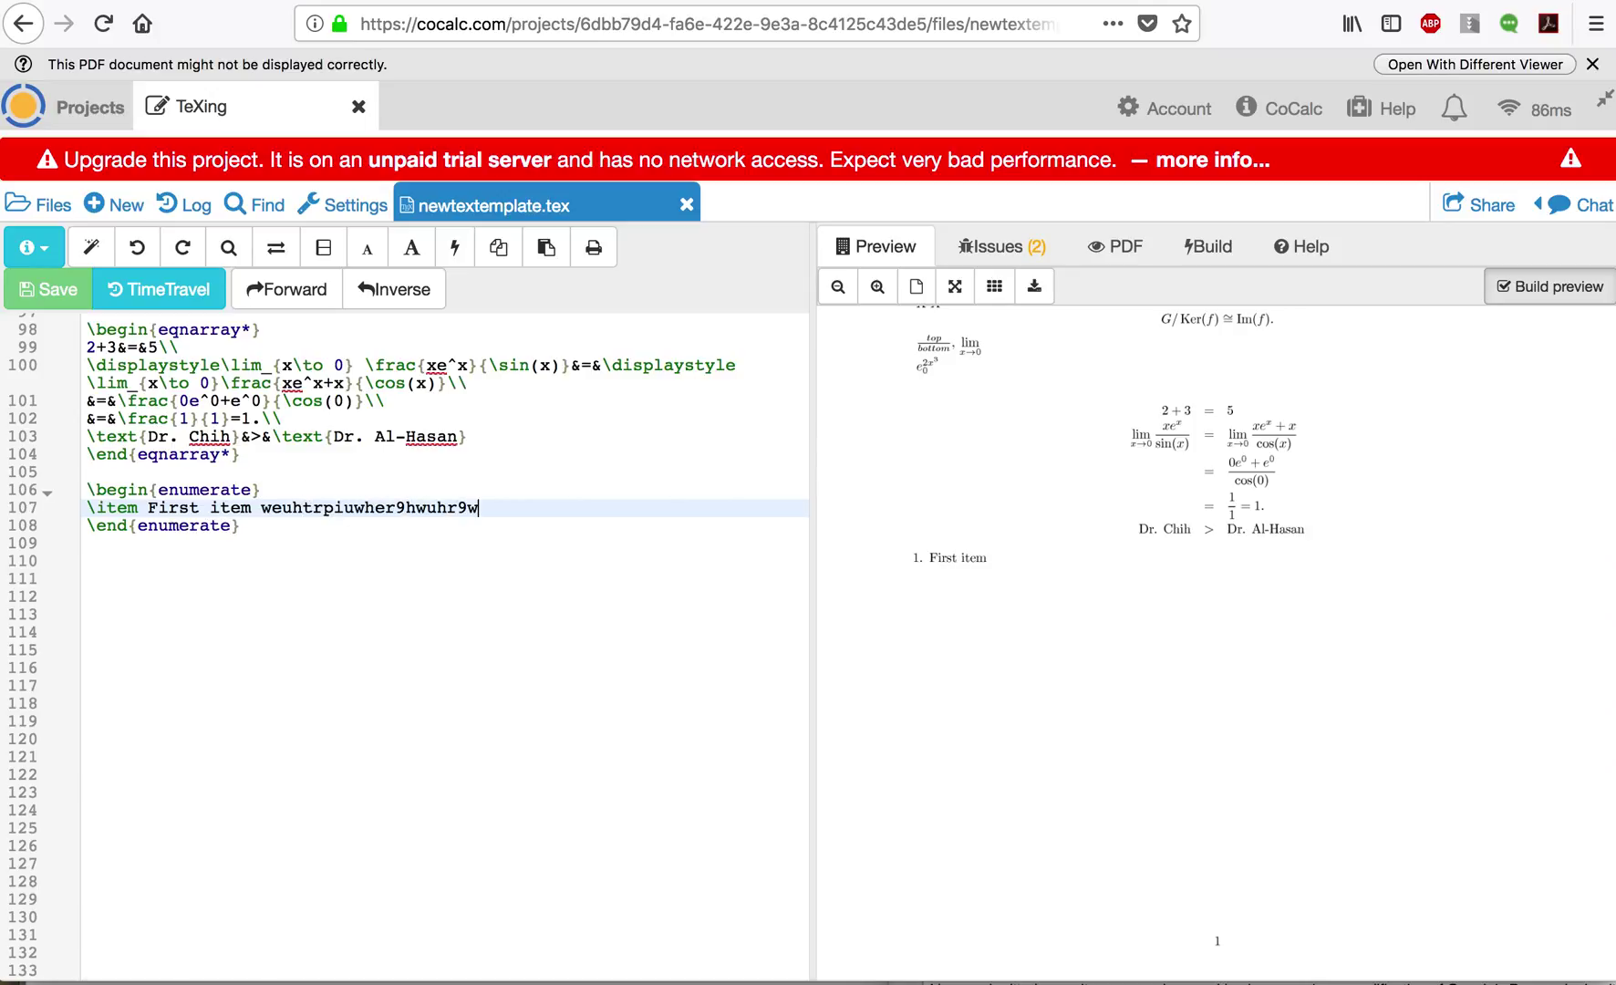
type(" $$$$")
key("Left")
type("math")
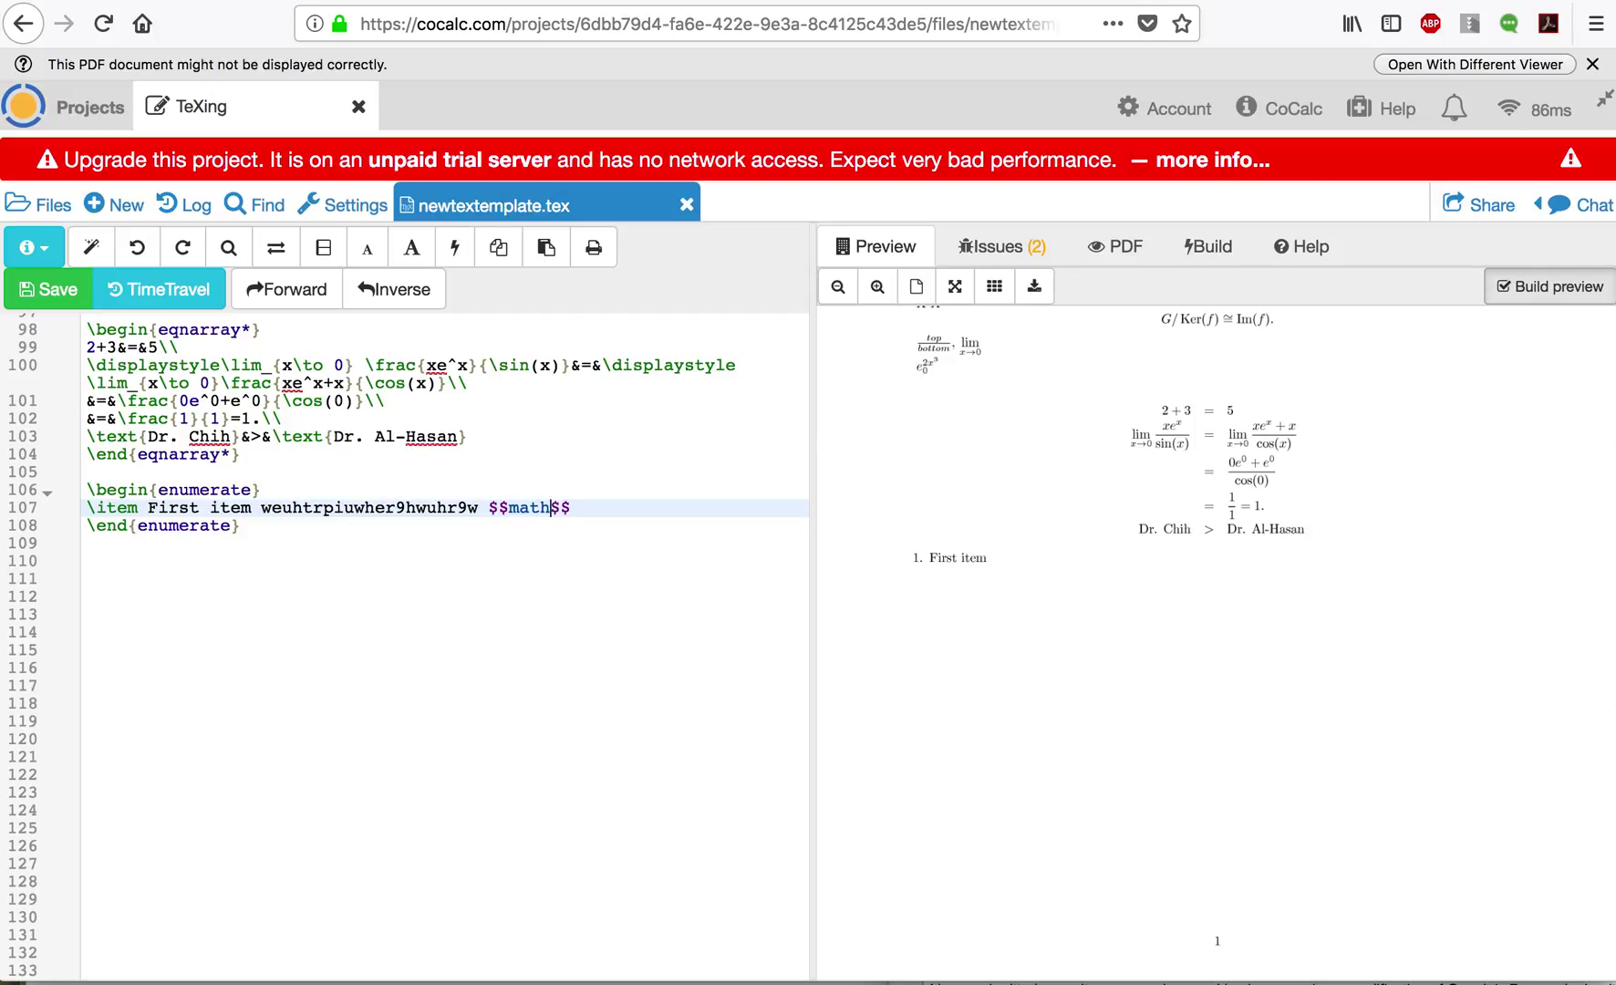
Append the inline fraction $\frac{2}{3}$ to the end of the first list item and save the file
left_click(601, 505)
type("rac{}{}")
key("Left")
key("Left")
key("Left")
key("Left")
type("2")
key("BackSpace")
key("Right")
type("2")
key("Right")
key("Right")
type("3")
key("Right")
type("$")
key("Left")
key("Left")
key("Left")
key("Left")
key("Left")
type("$")
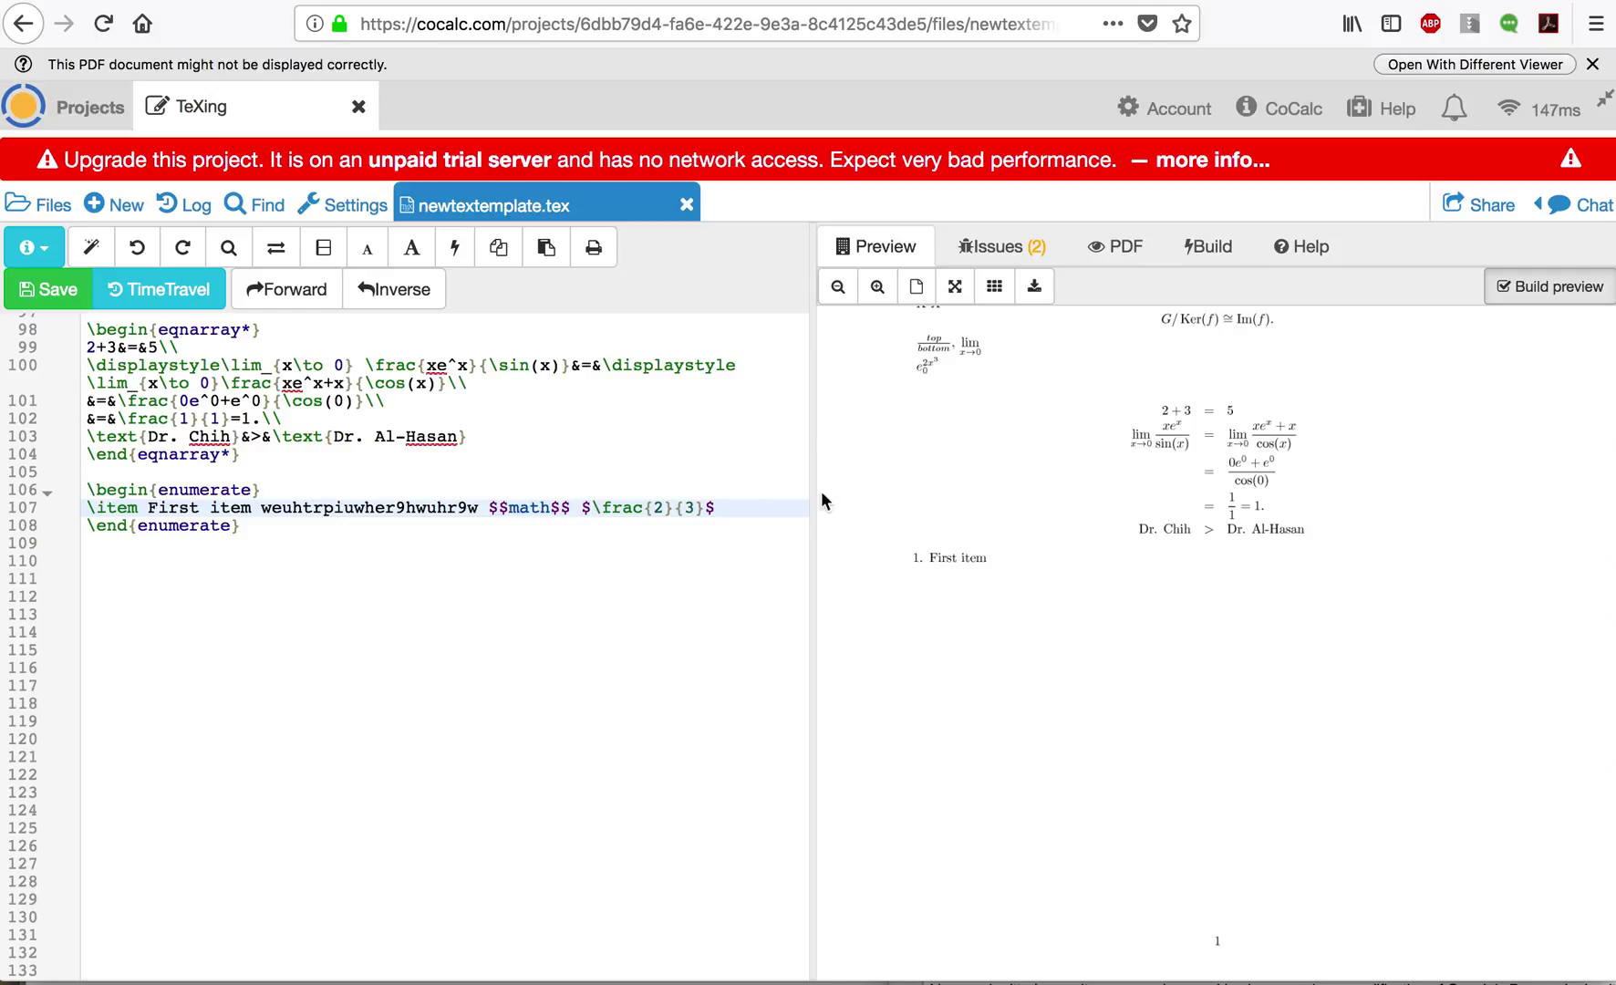
left_click(47, 289)
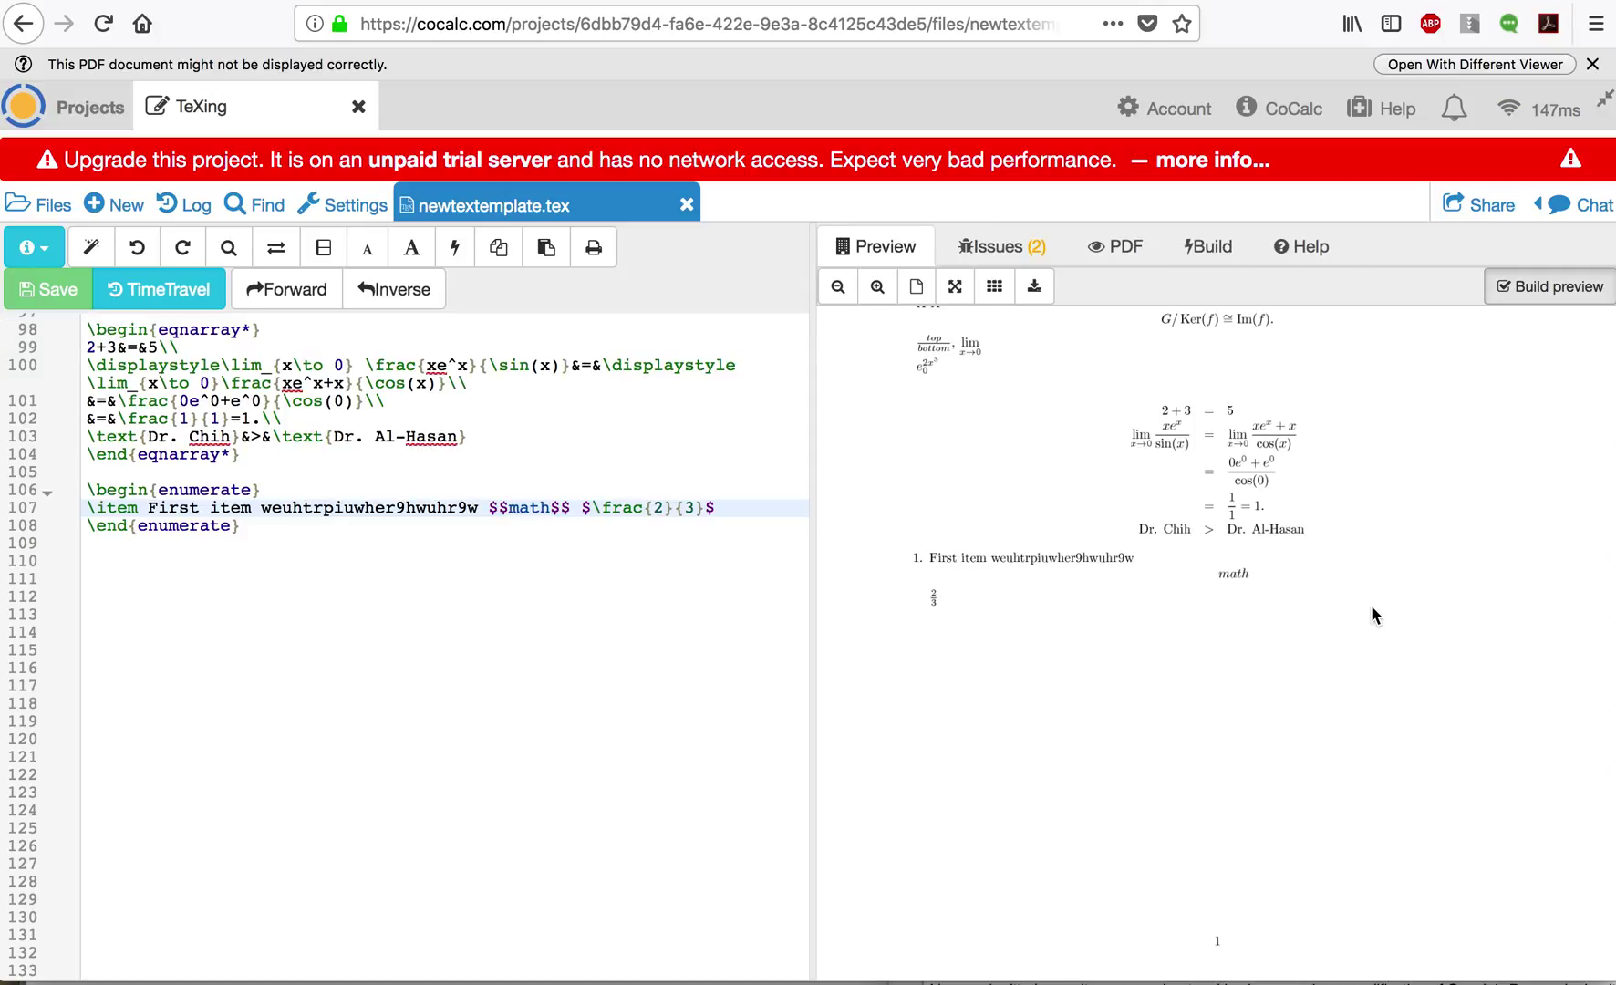
Add three more \item entries reading "some other stuff", "more" and "still more", and save the file
left_click(742, 508)
key("Return")
type("\\item ")
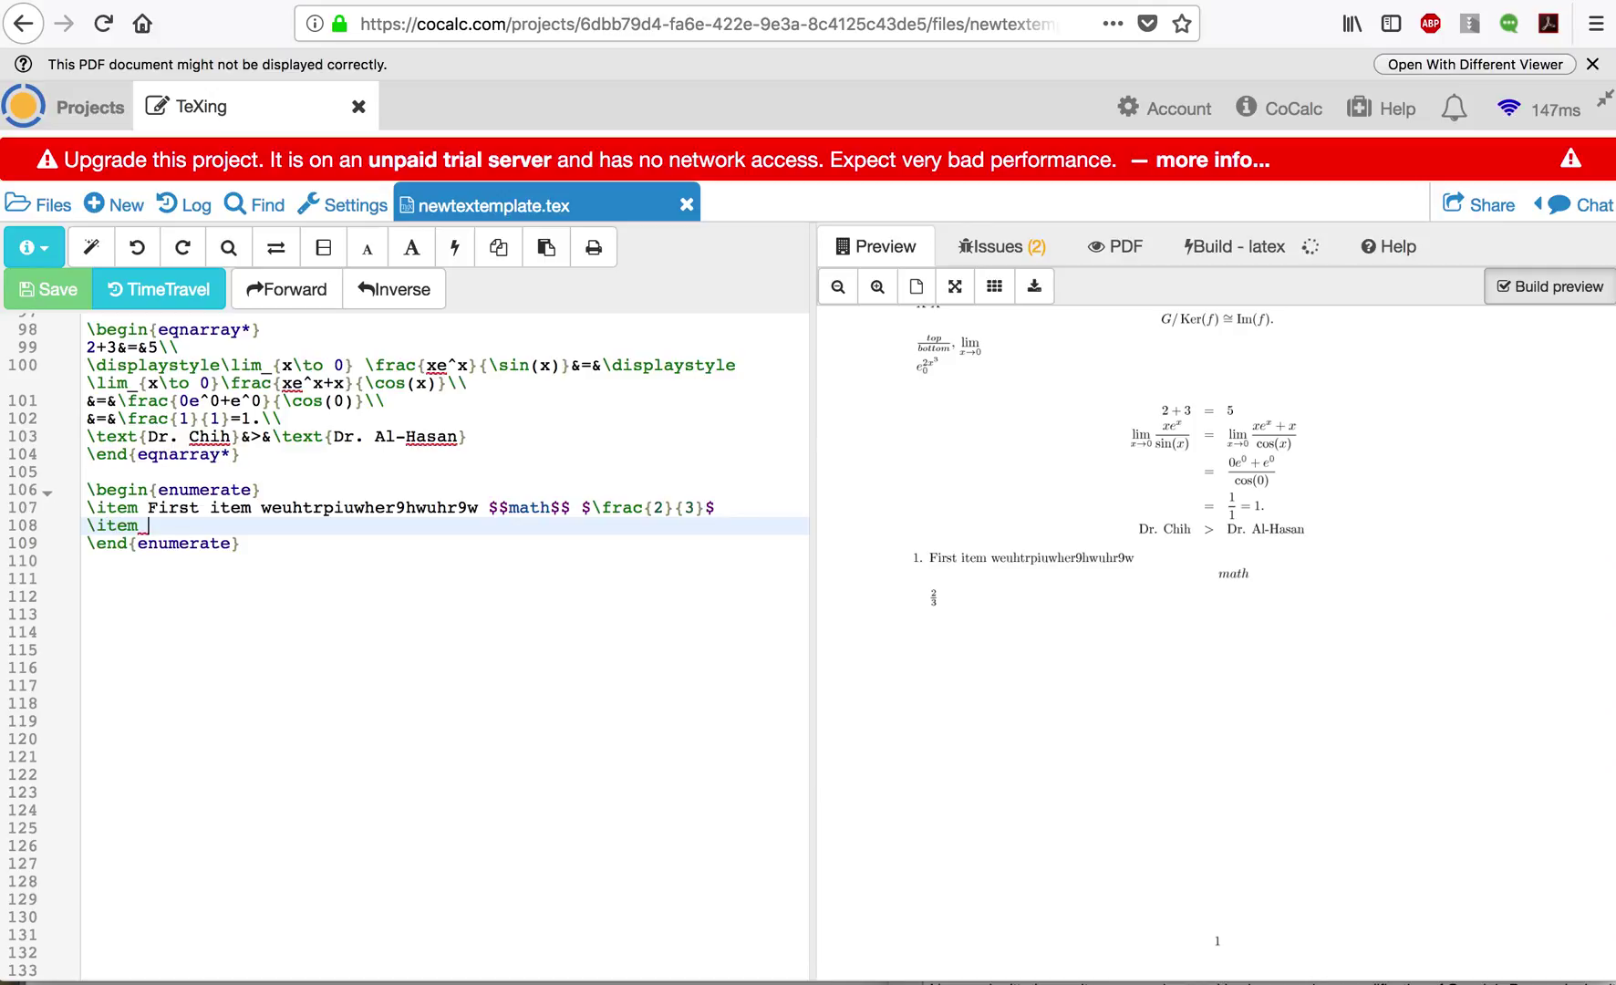
type("some other stuff")
key("Return")
type("\\item more")
key("Return")
type("\\item still more")
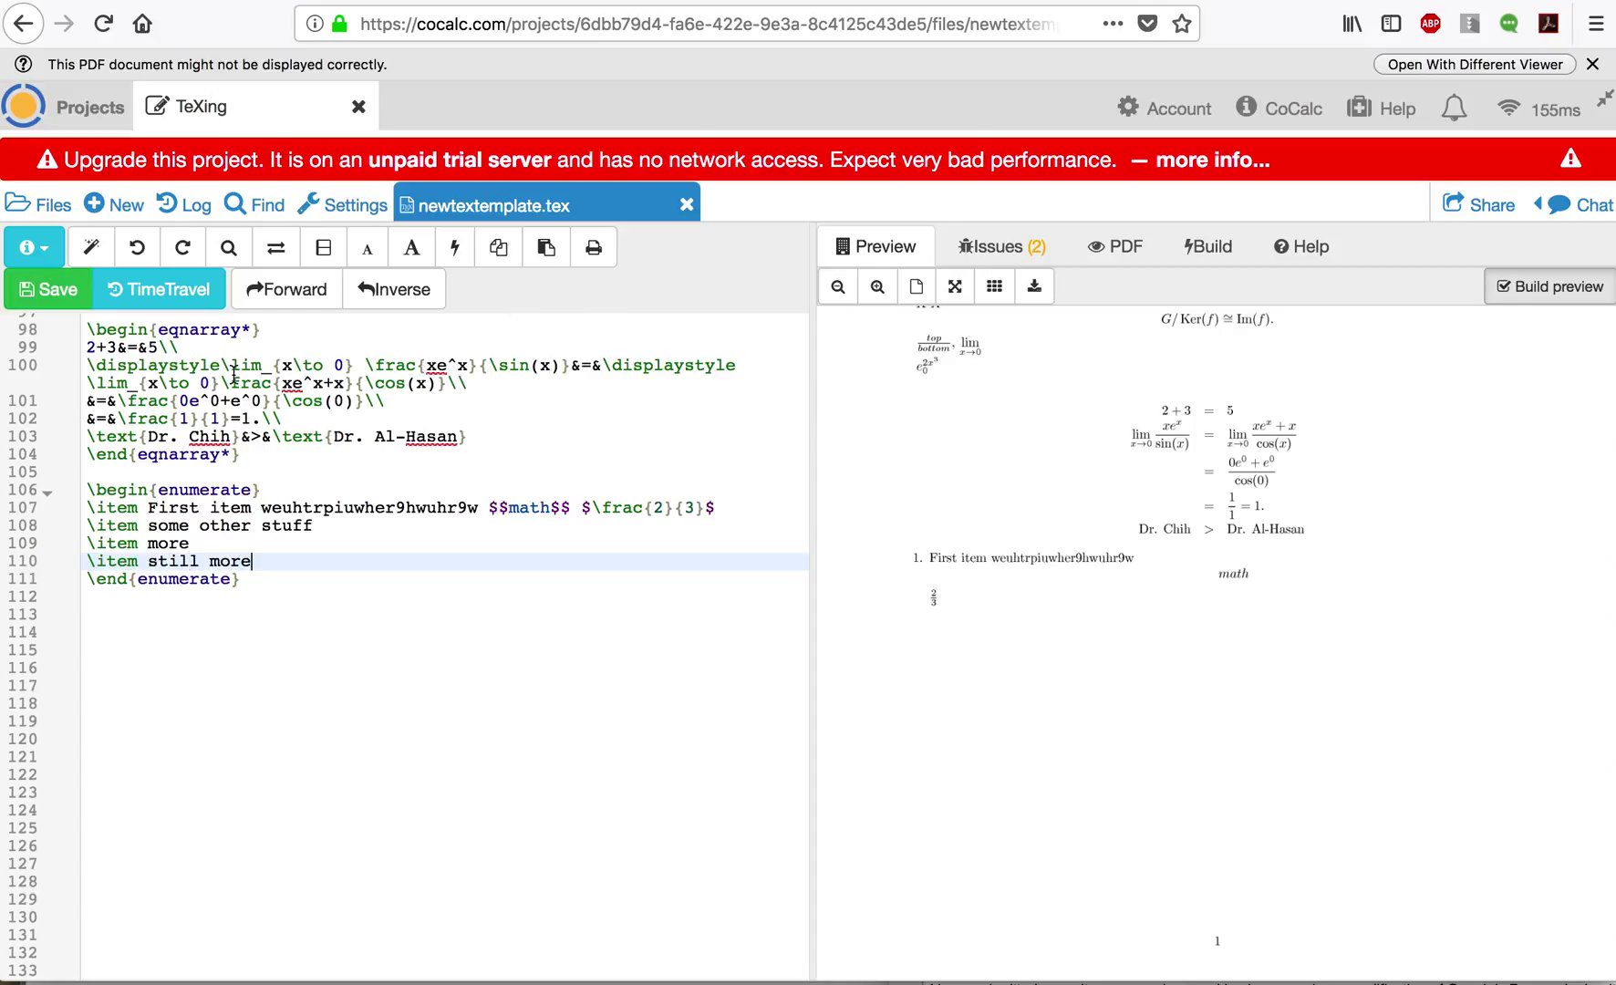
left_click(45, 289)
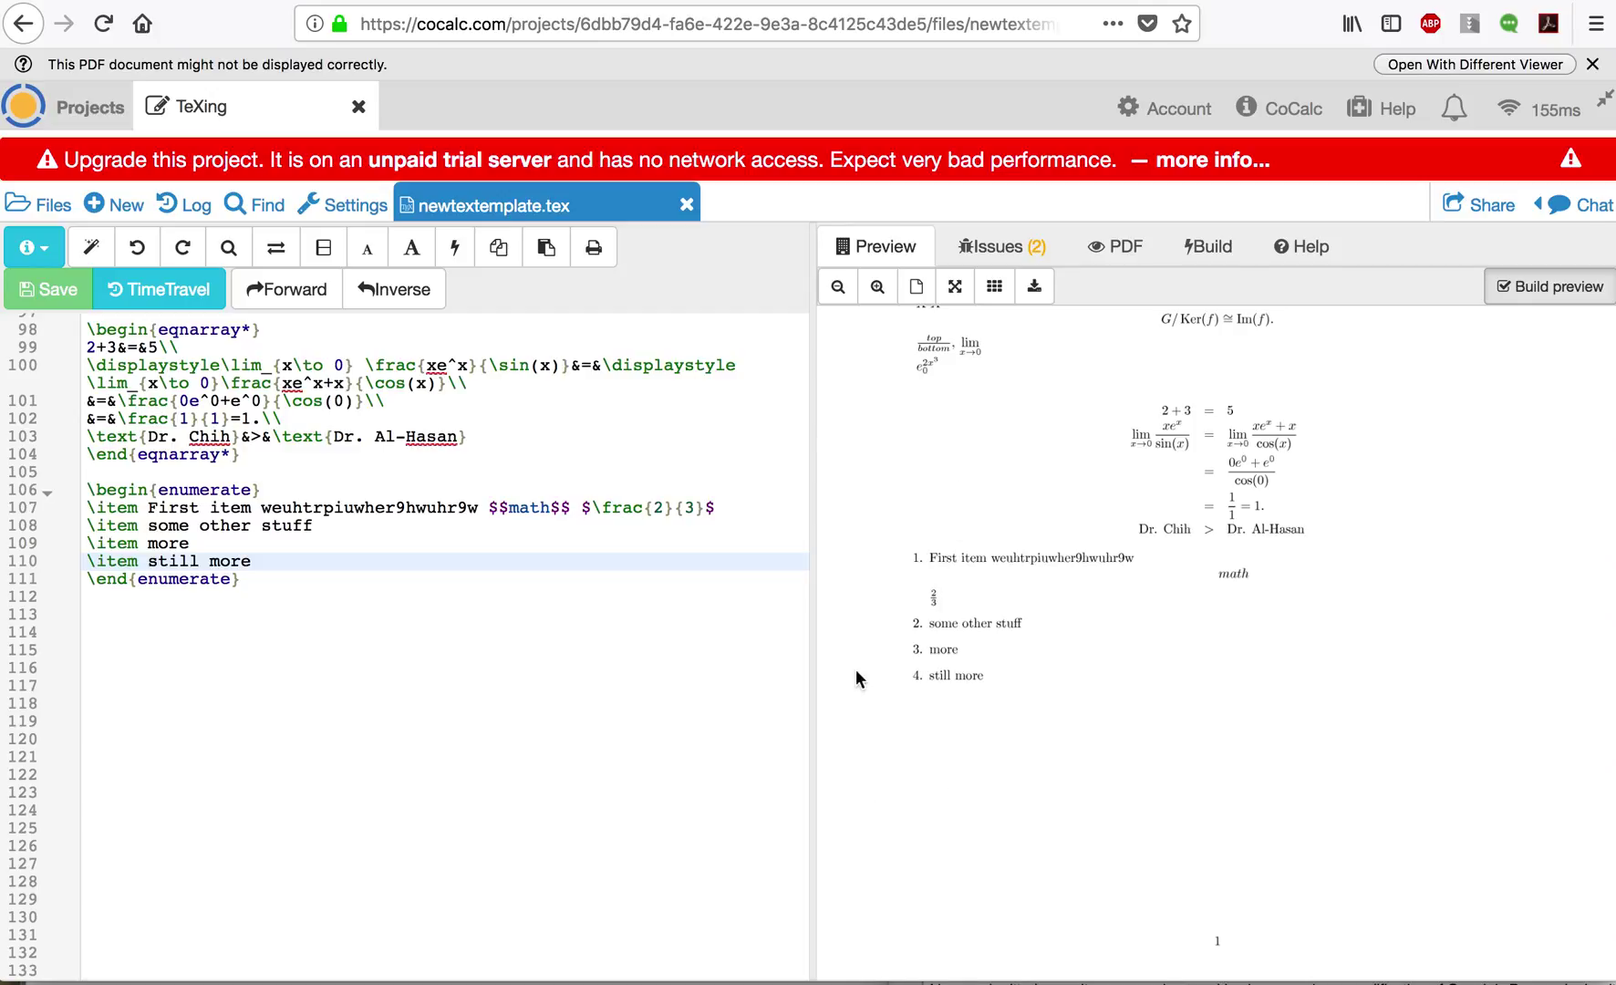
Add an empty problem environment with \begin{problem} and \end{problem} below the enumerate list
left_click(236, 602)
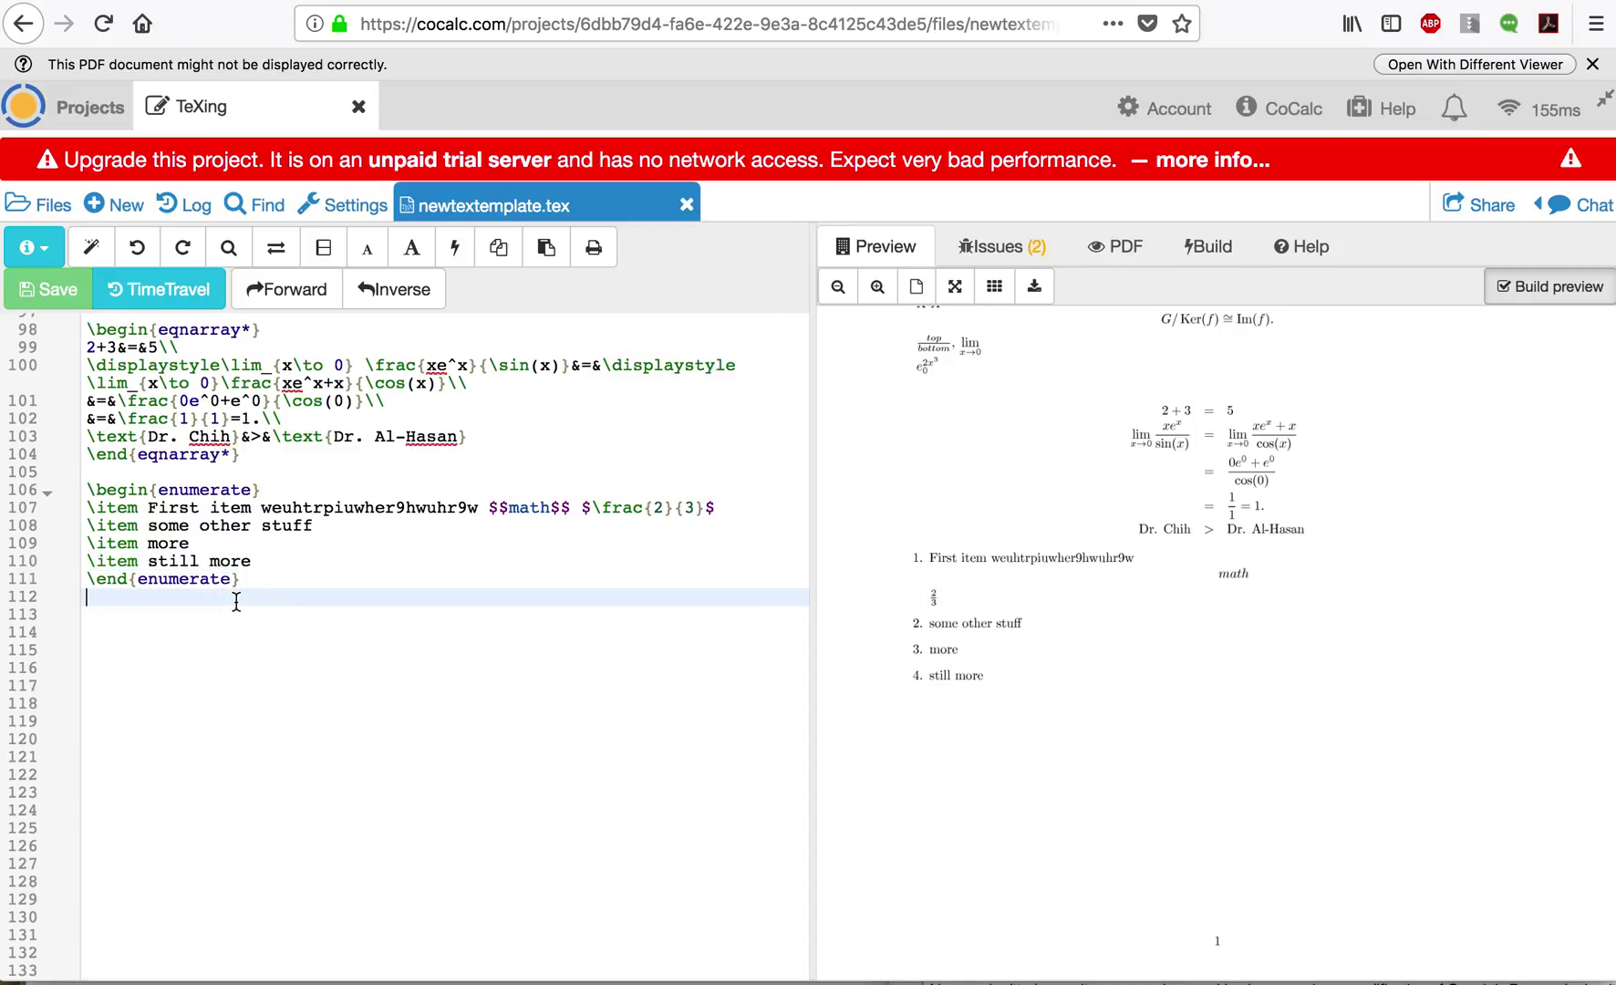
key("Return")
key("Return")
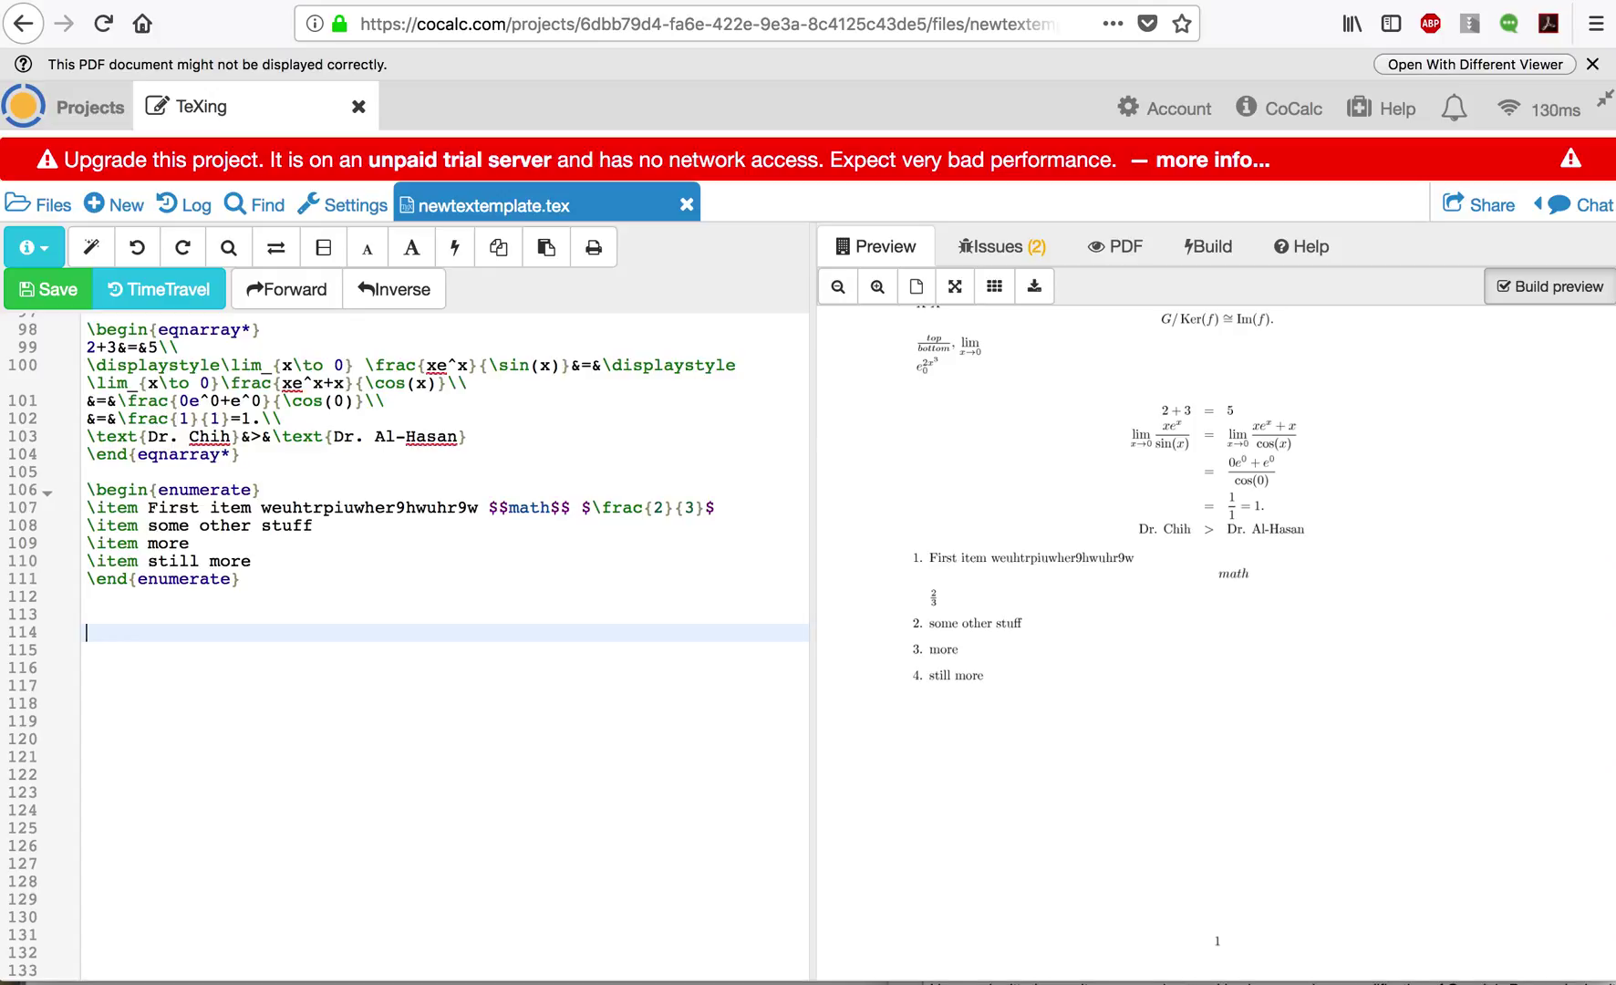
type("begin{")
scroll(444, 648, "up", 10)
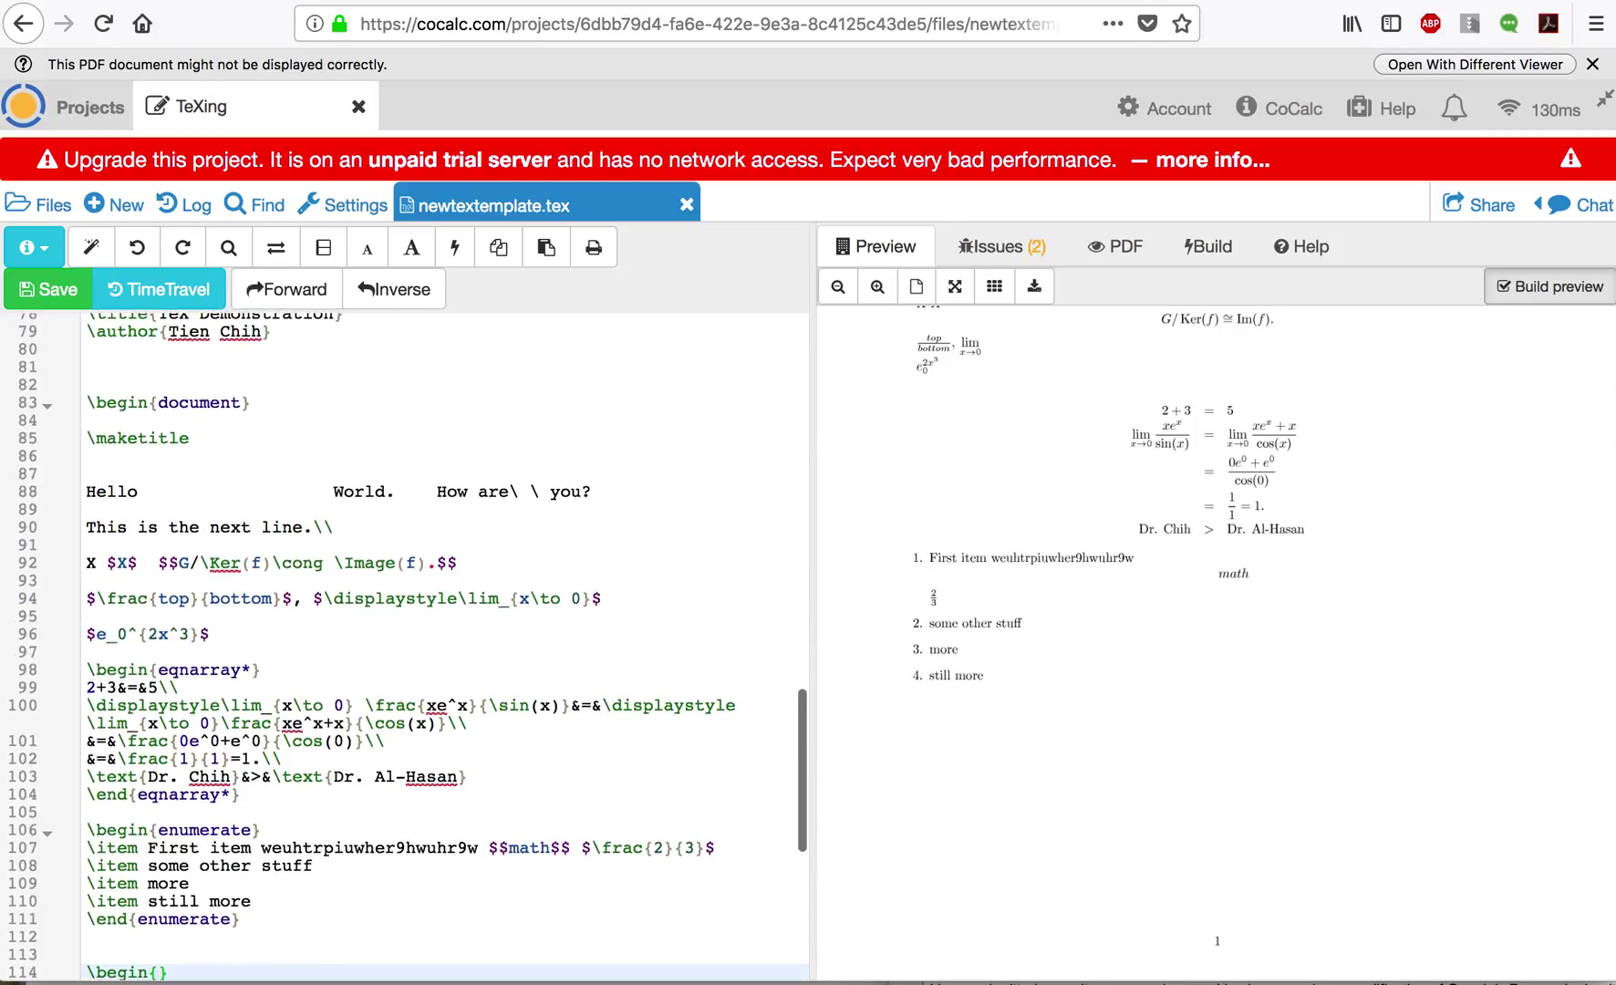
scroll(164, 572, "up", 7)
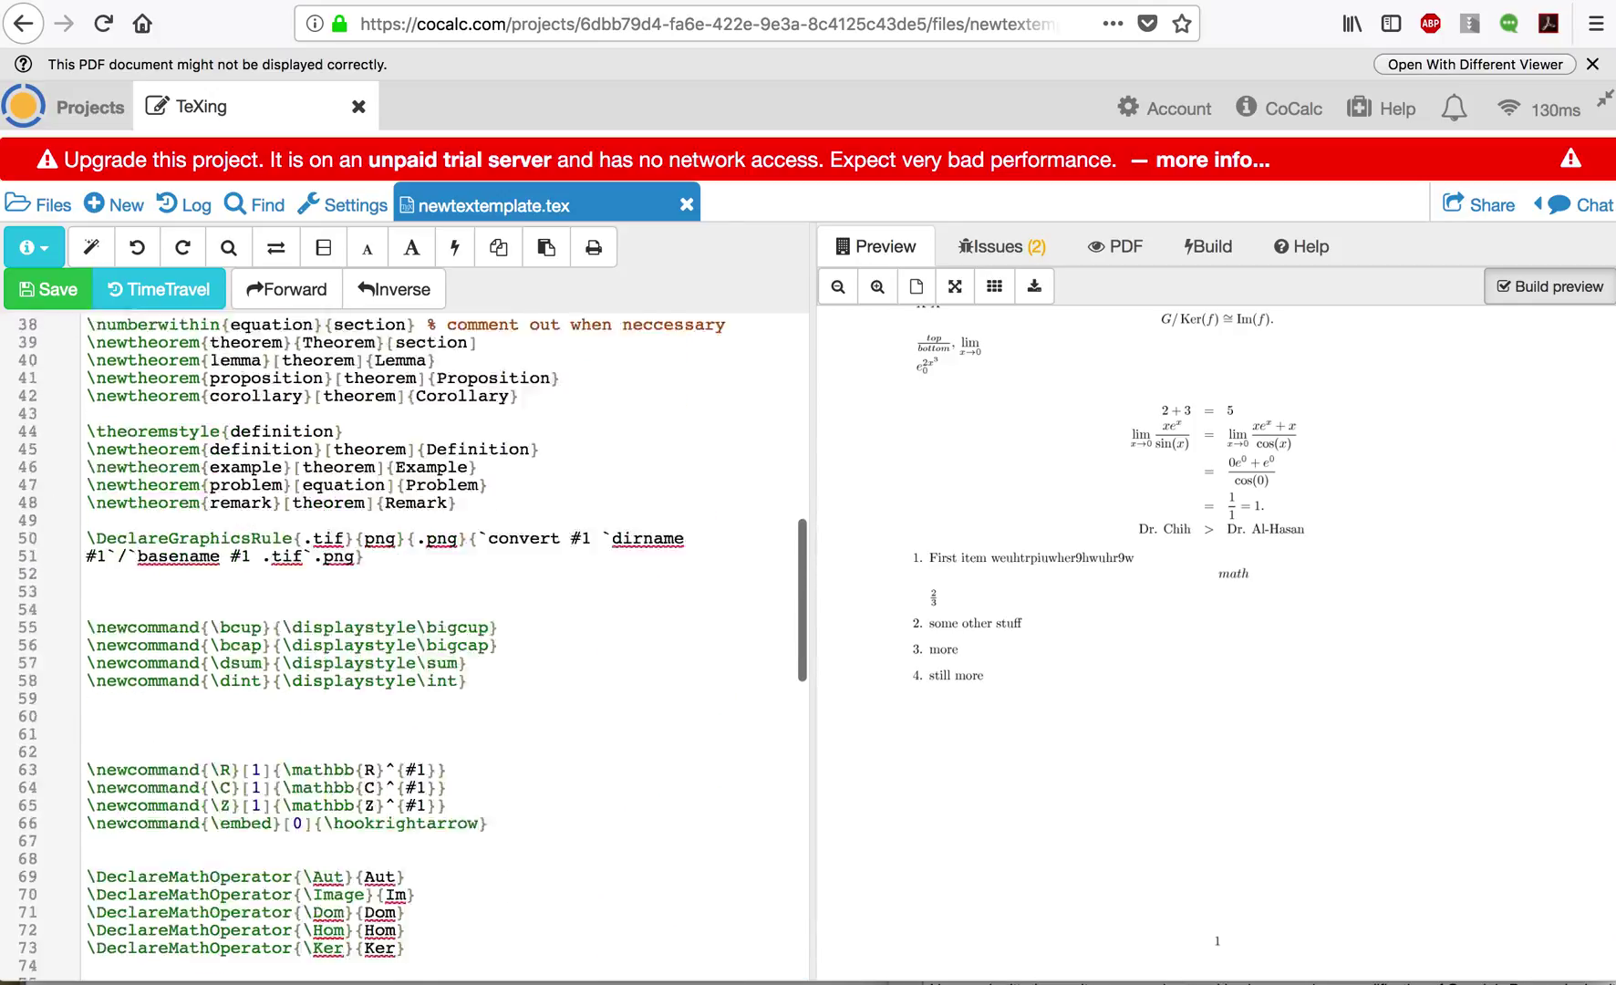
double_click(244, 659)
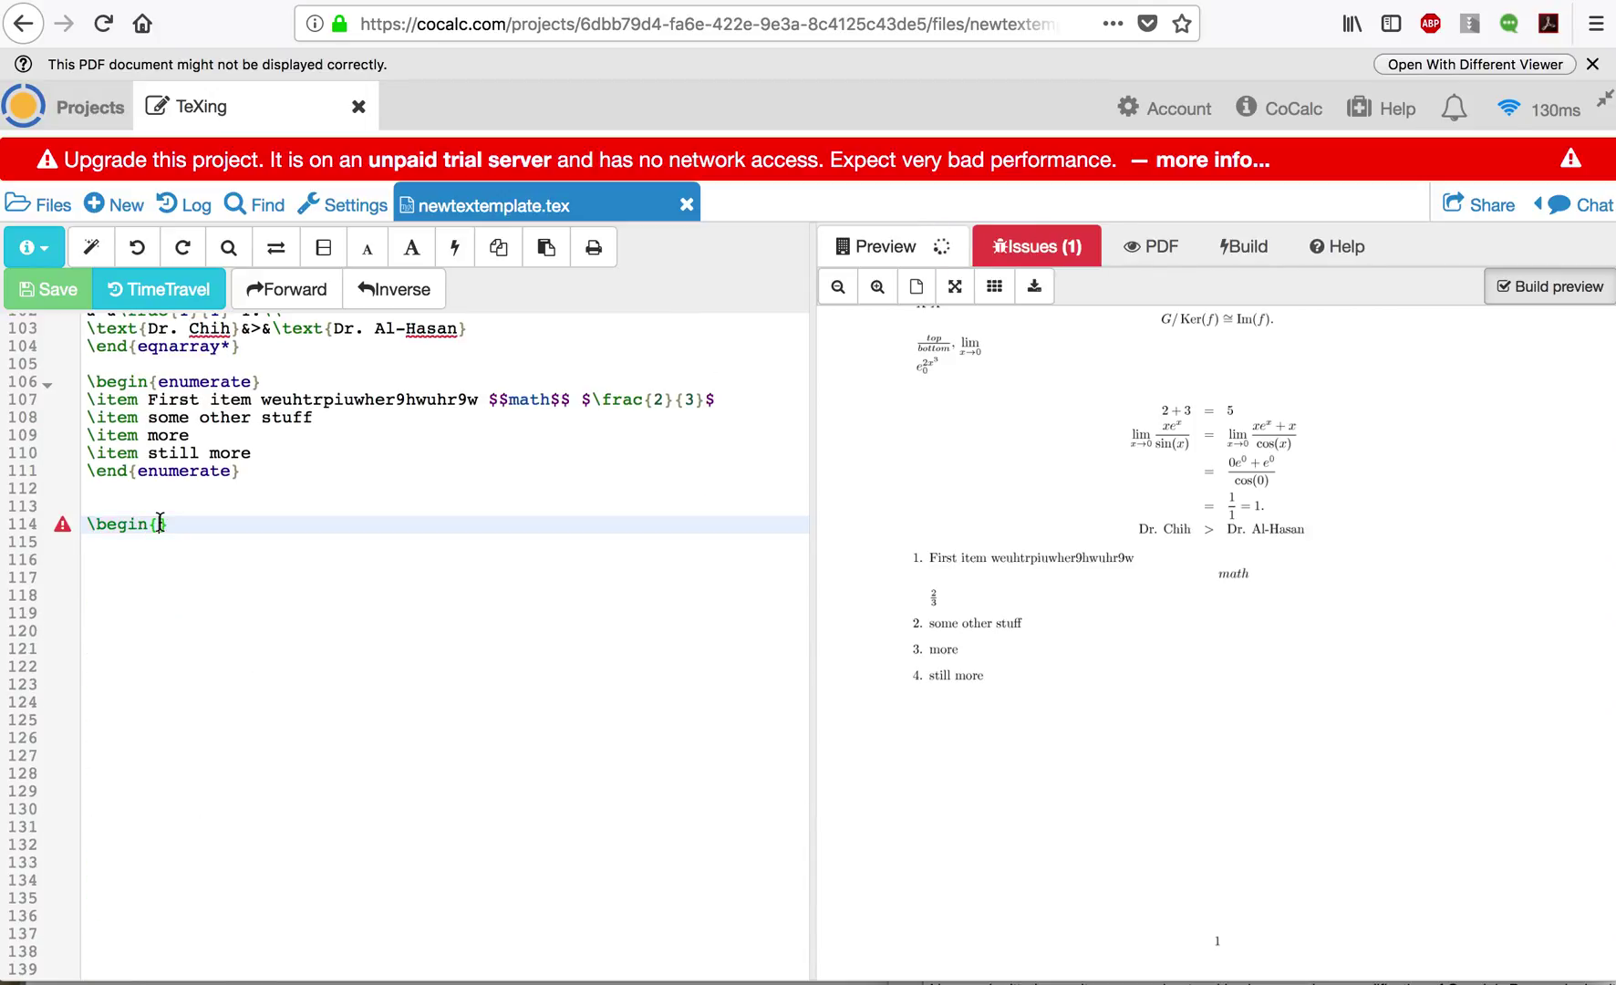
type("problem")
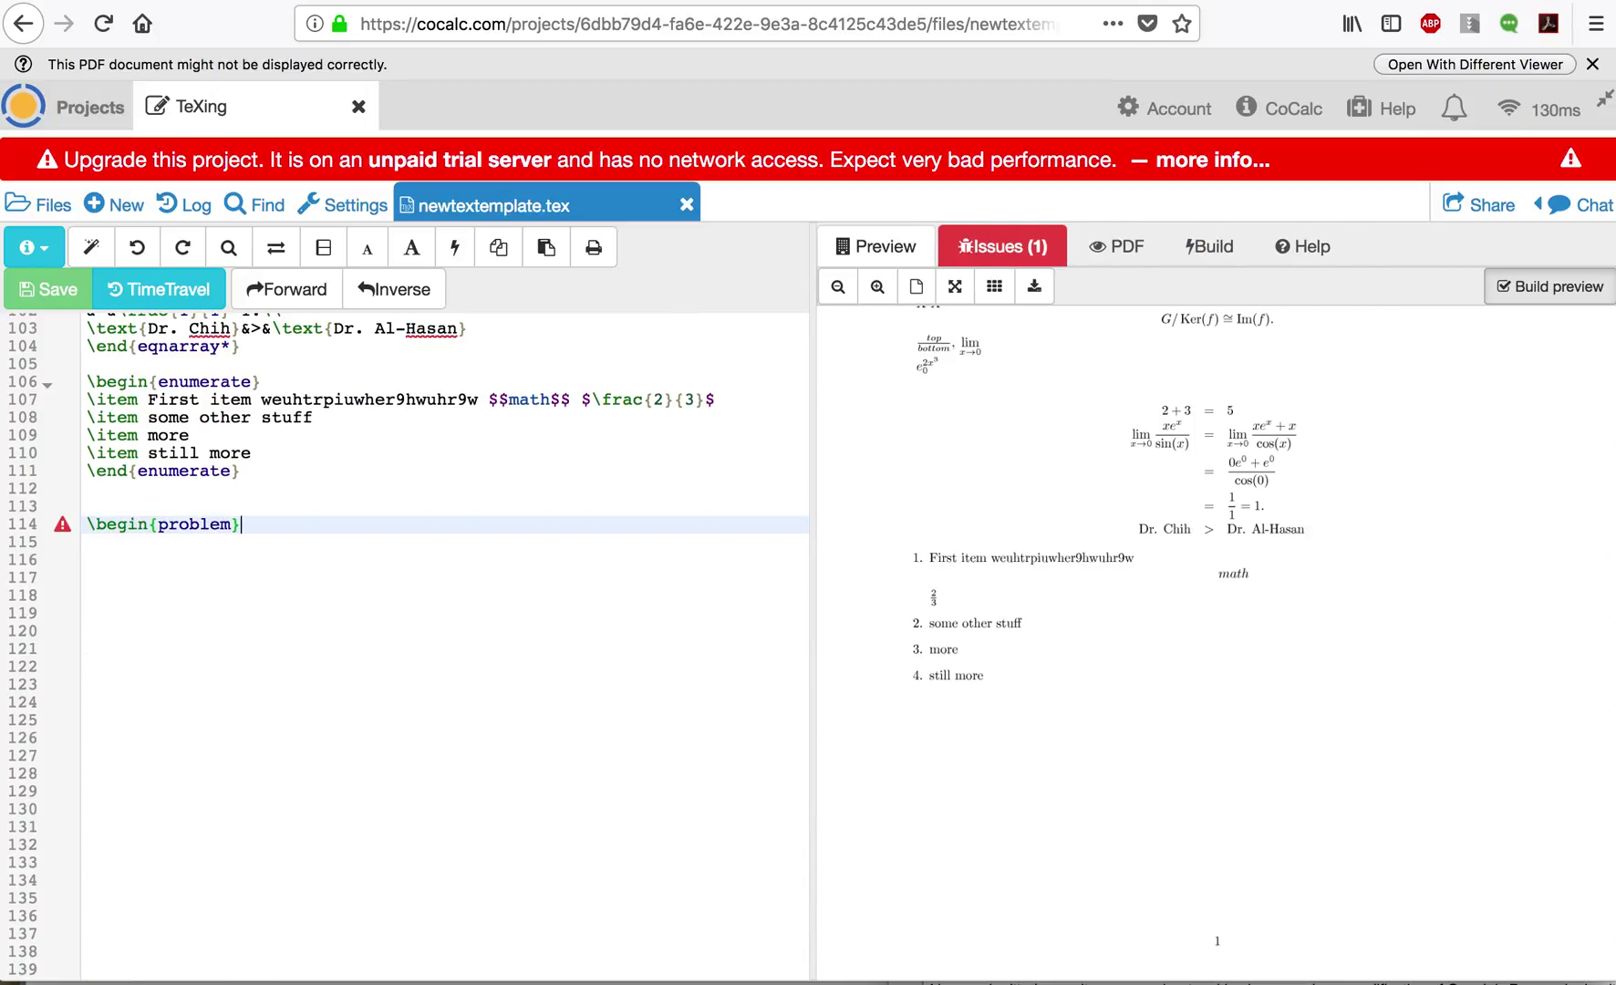
key("Return")
key("Return")
type("\\end{}")
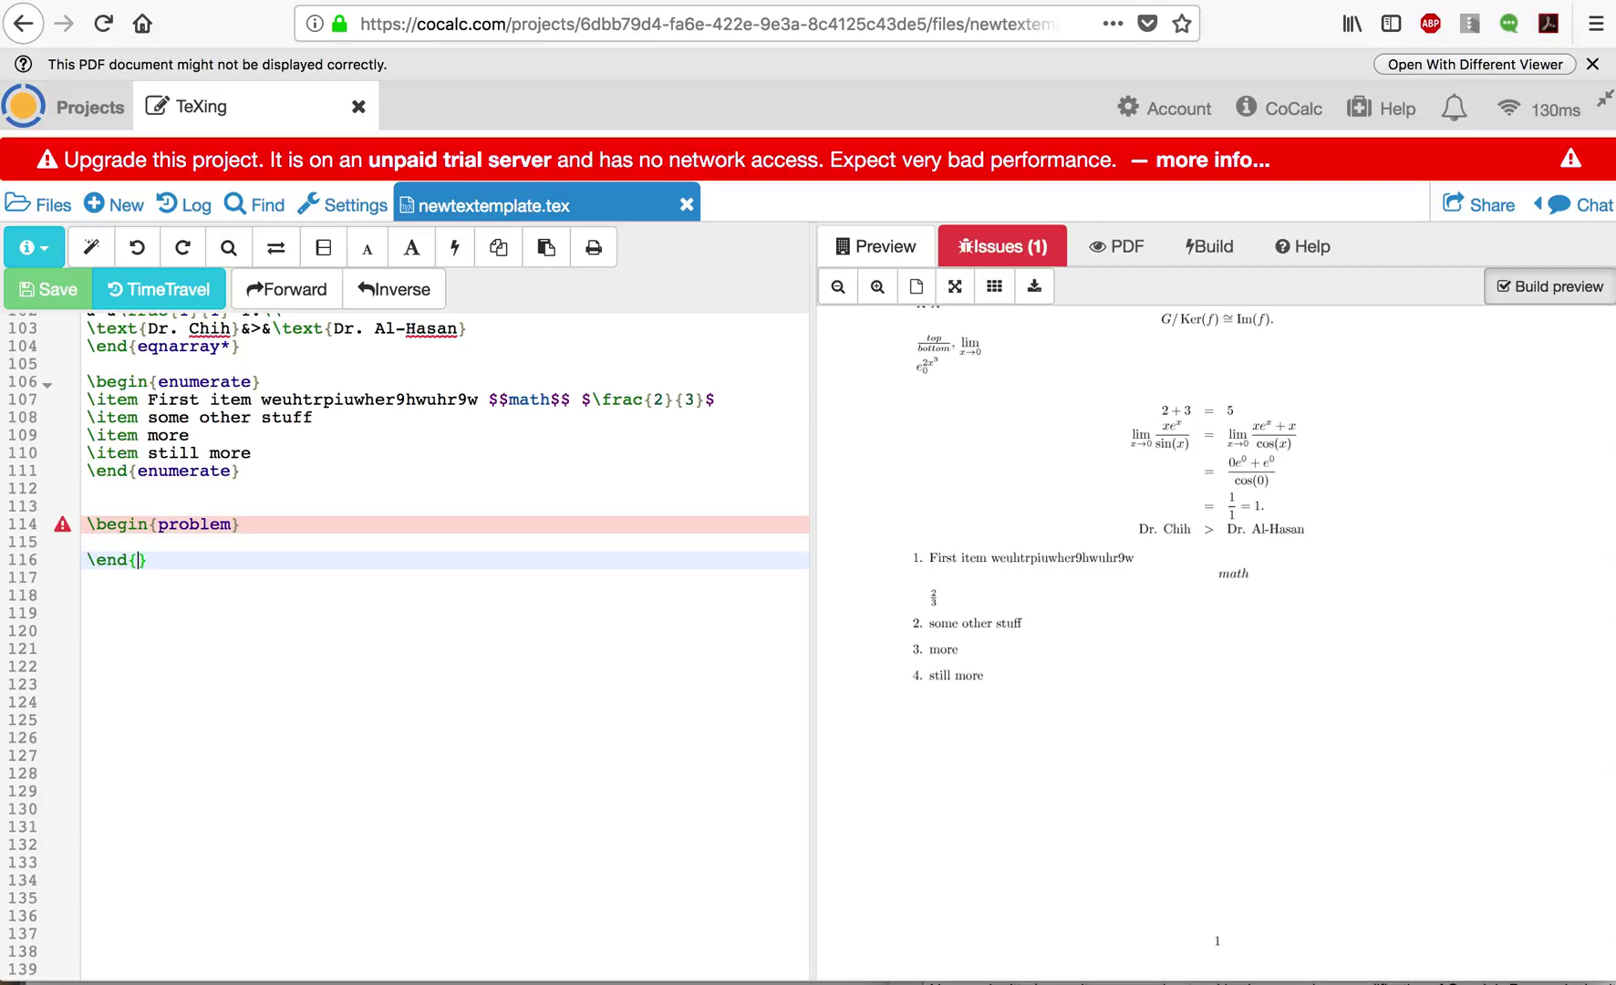
type("problem")
Start the problem statement with "Let $f:X\to Y$ and", followed by an empty inline math pair
left_click(87, 542)
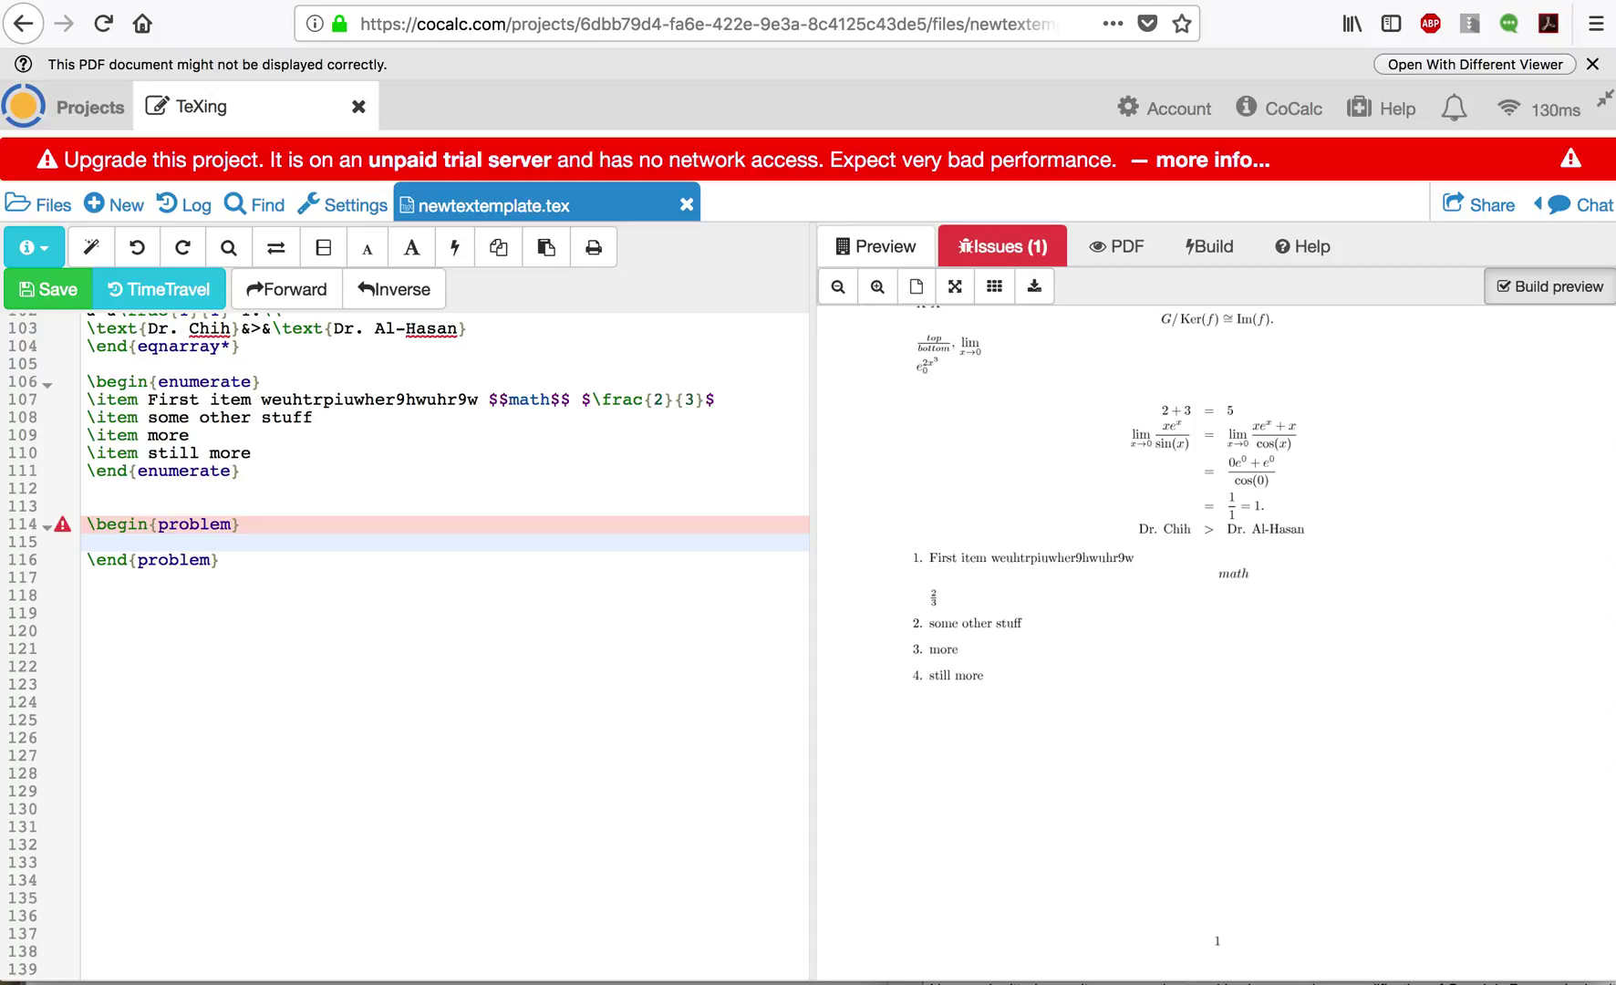
type("Let $$")
key("Left")
type("f:")
type("X\to Y")
type(" and $$")
left_click(212, 559)
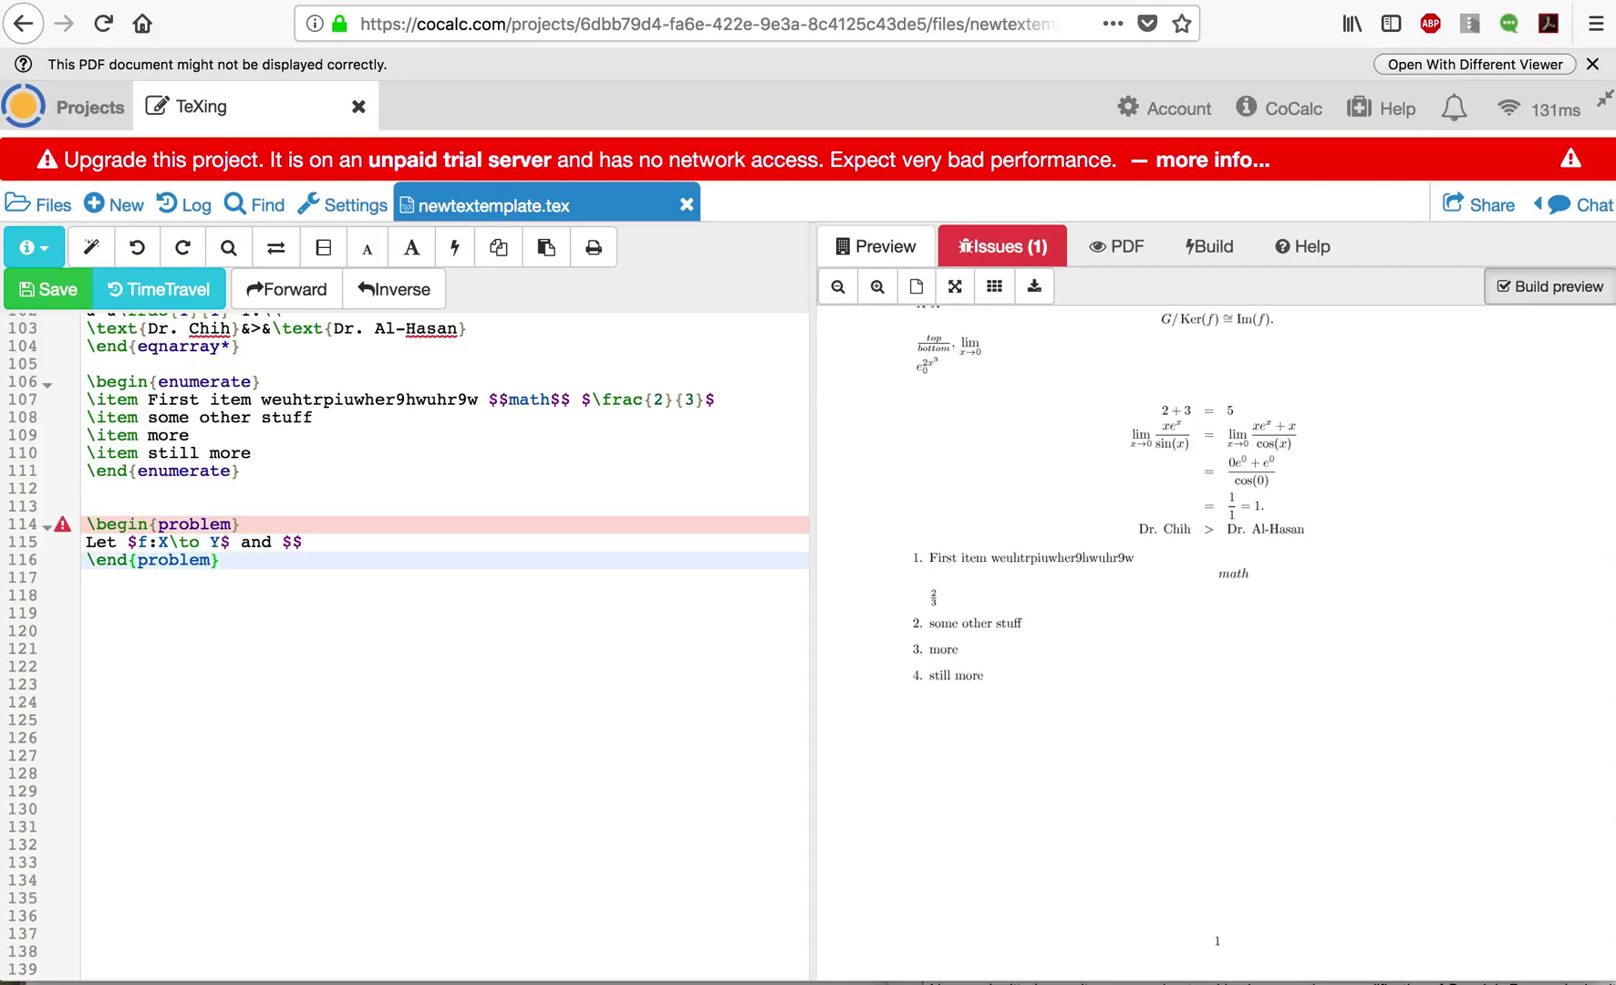
Fill the empty math with g:Y\to Z and continue the problem statement with "be continuous functions. Prove that"
left_click(179, 541)
key("End")
key("Left")
key("Left")
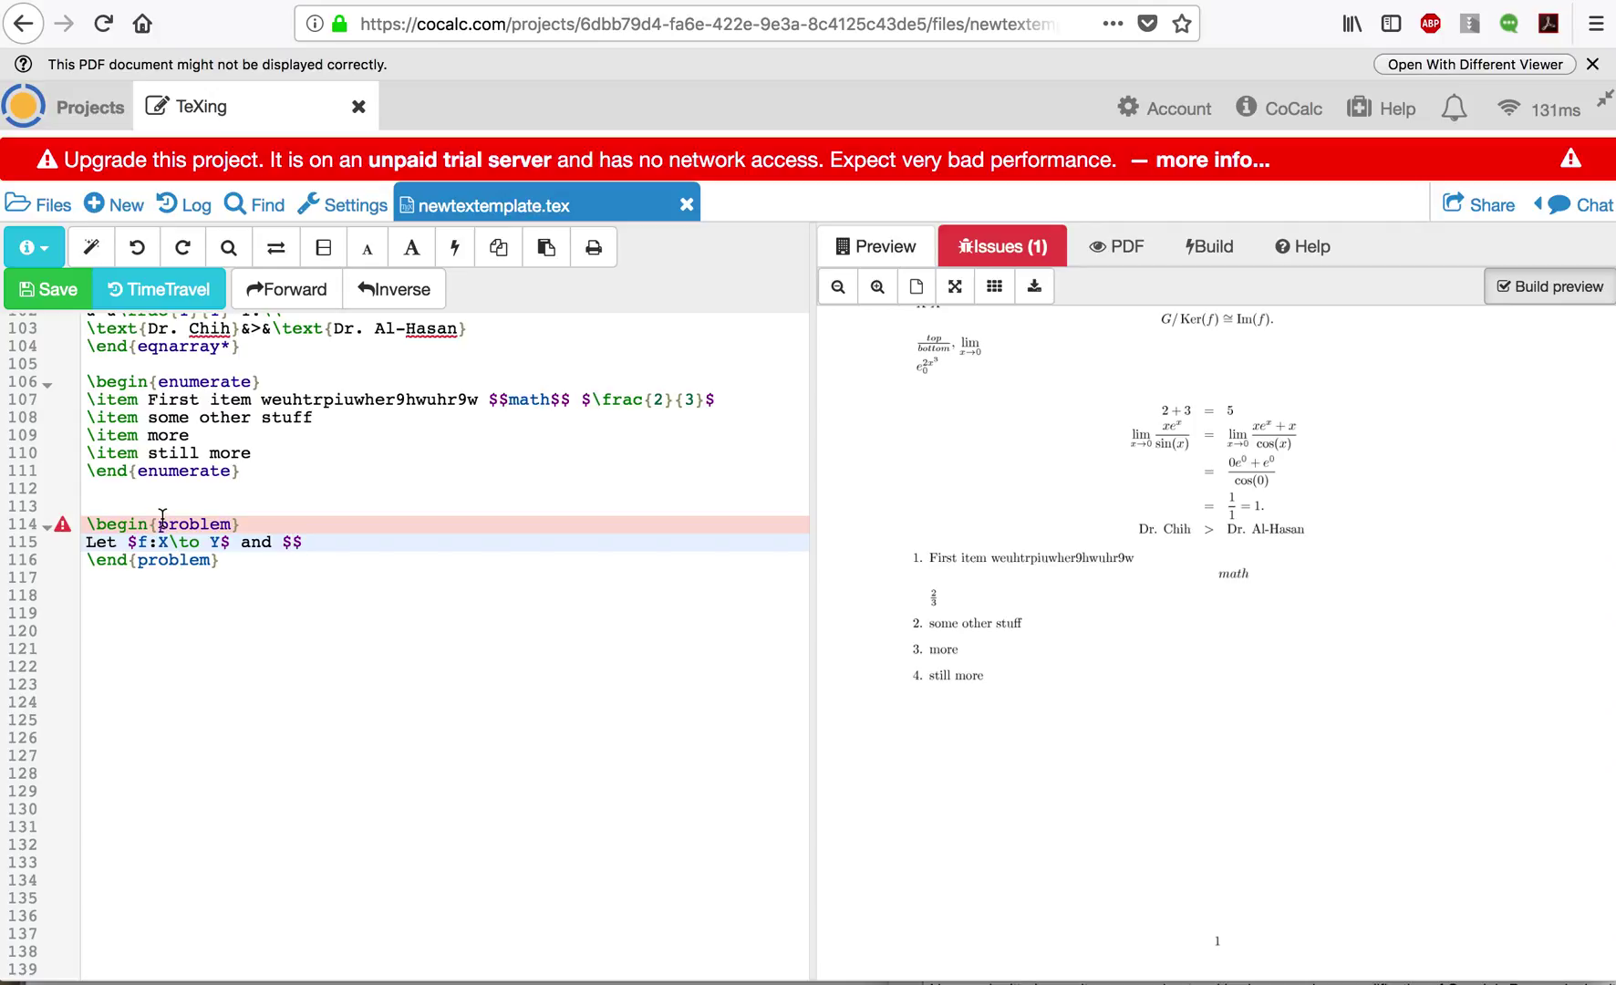
type("g:Y\\to Z$ be continuous f")
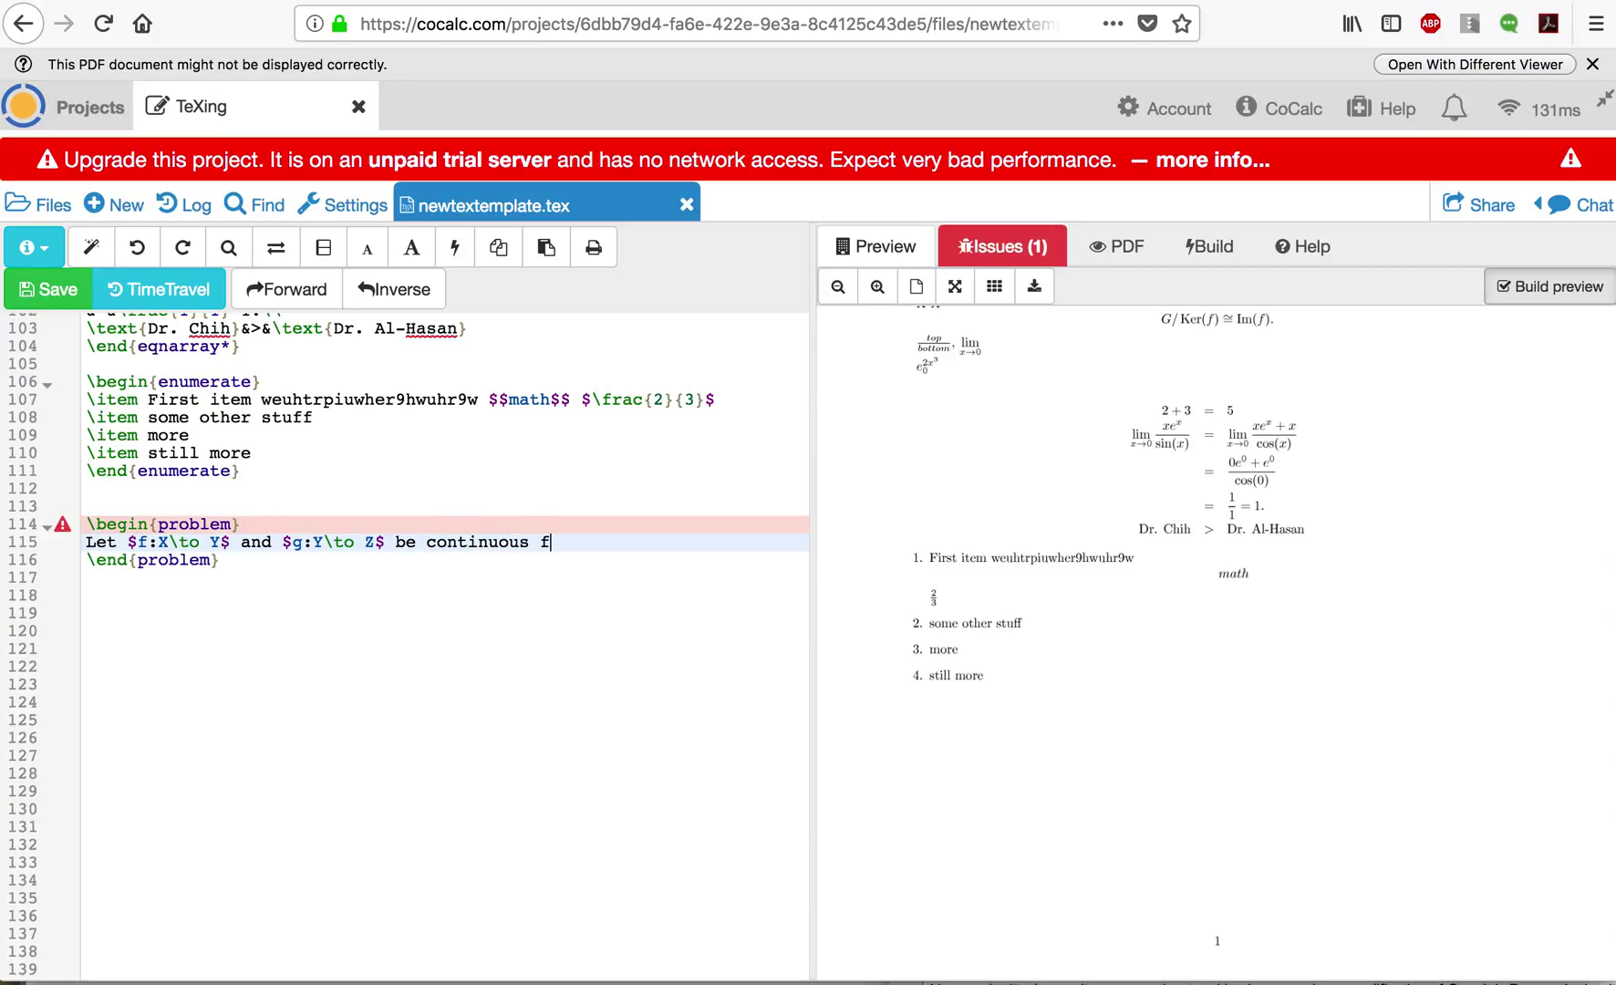
type("unctions.  Prove that")
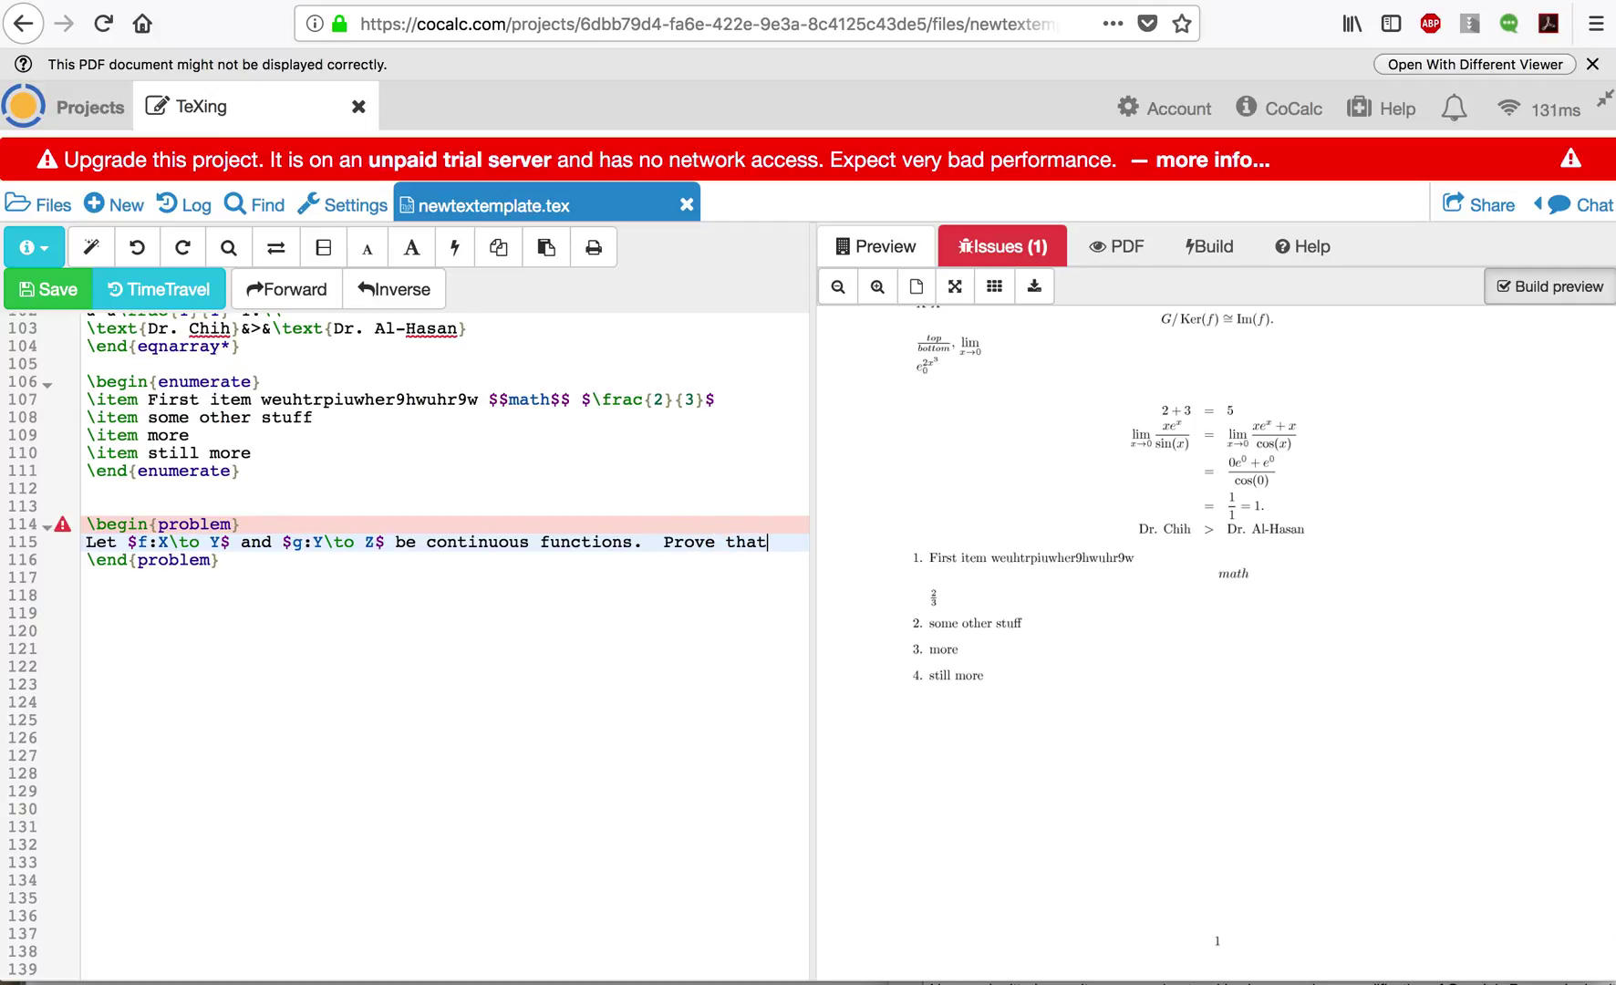
Finish the problem statement with "$g\circ y$ is continuous." and save the file
type(" $g\\c$")
key("Left")
type("g\\c")
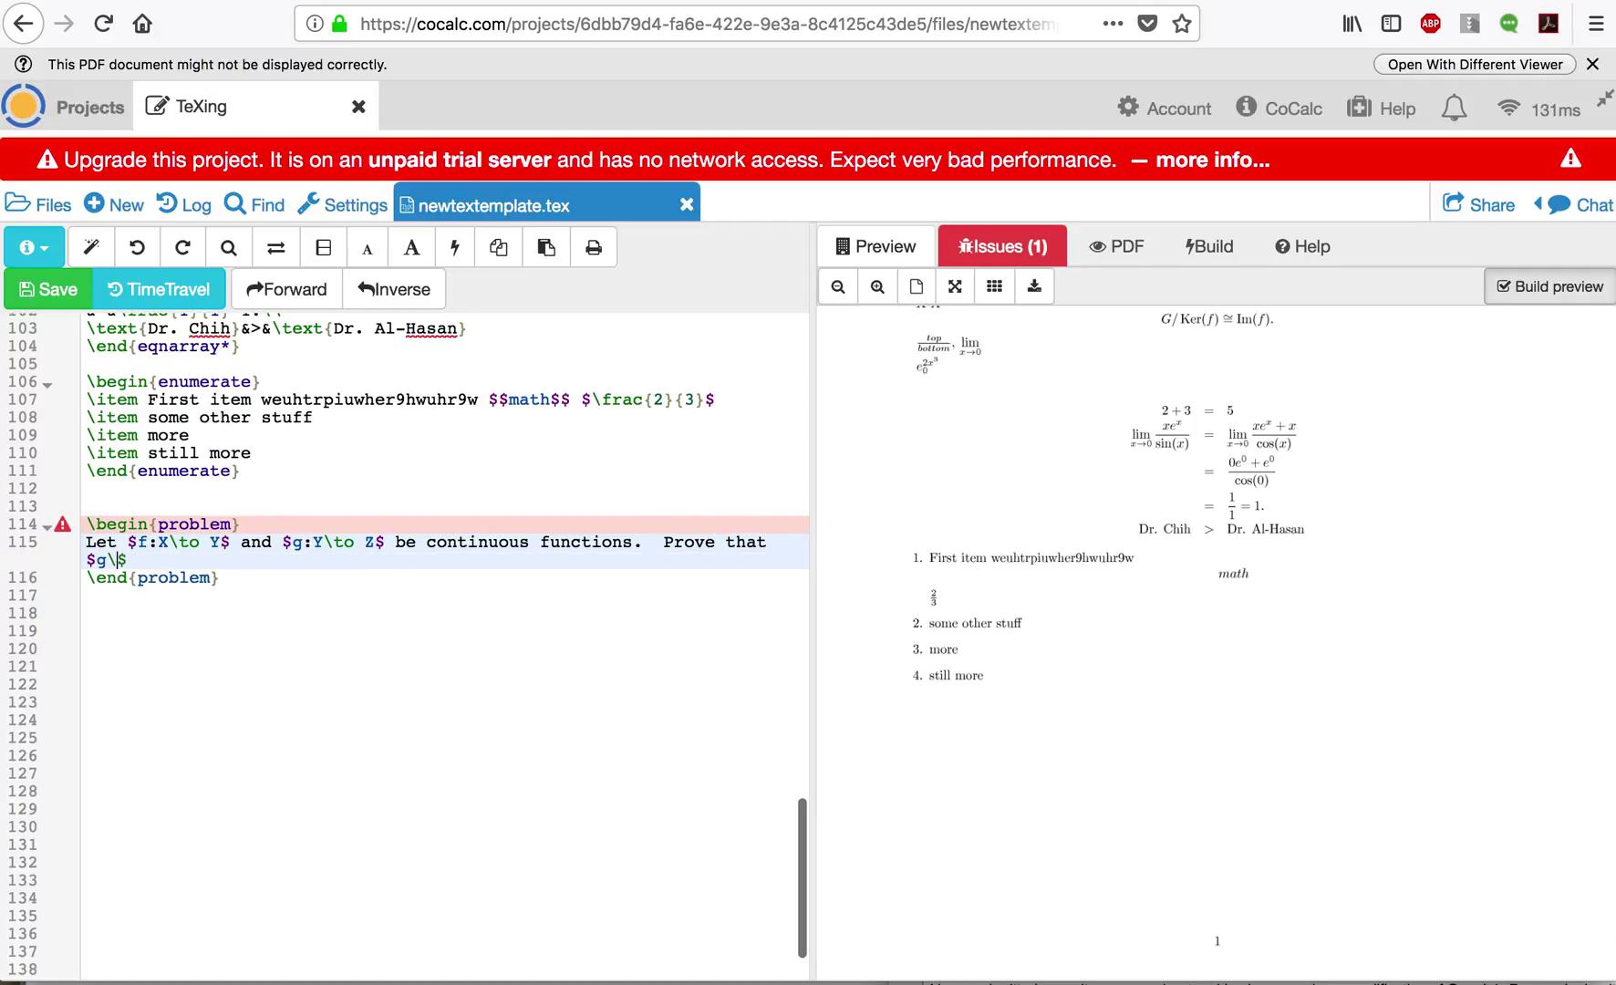
type("irc y")
key("Right")
type("is continuous")
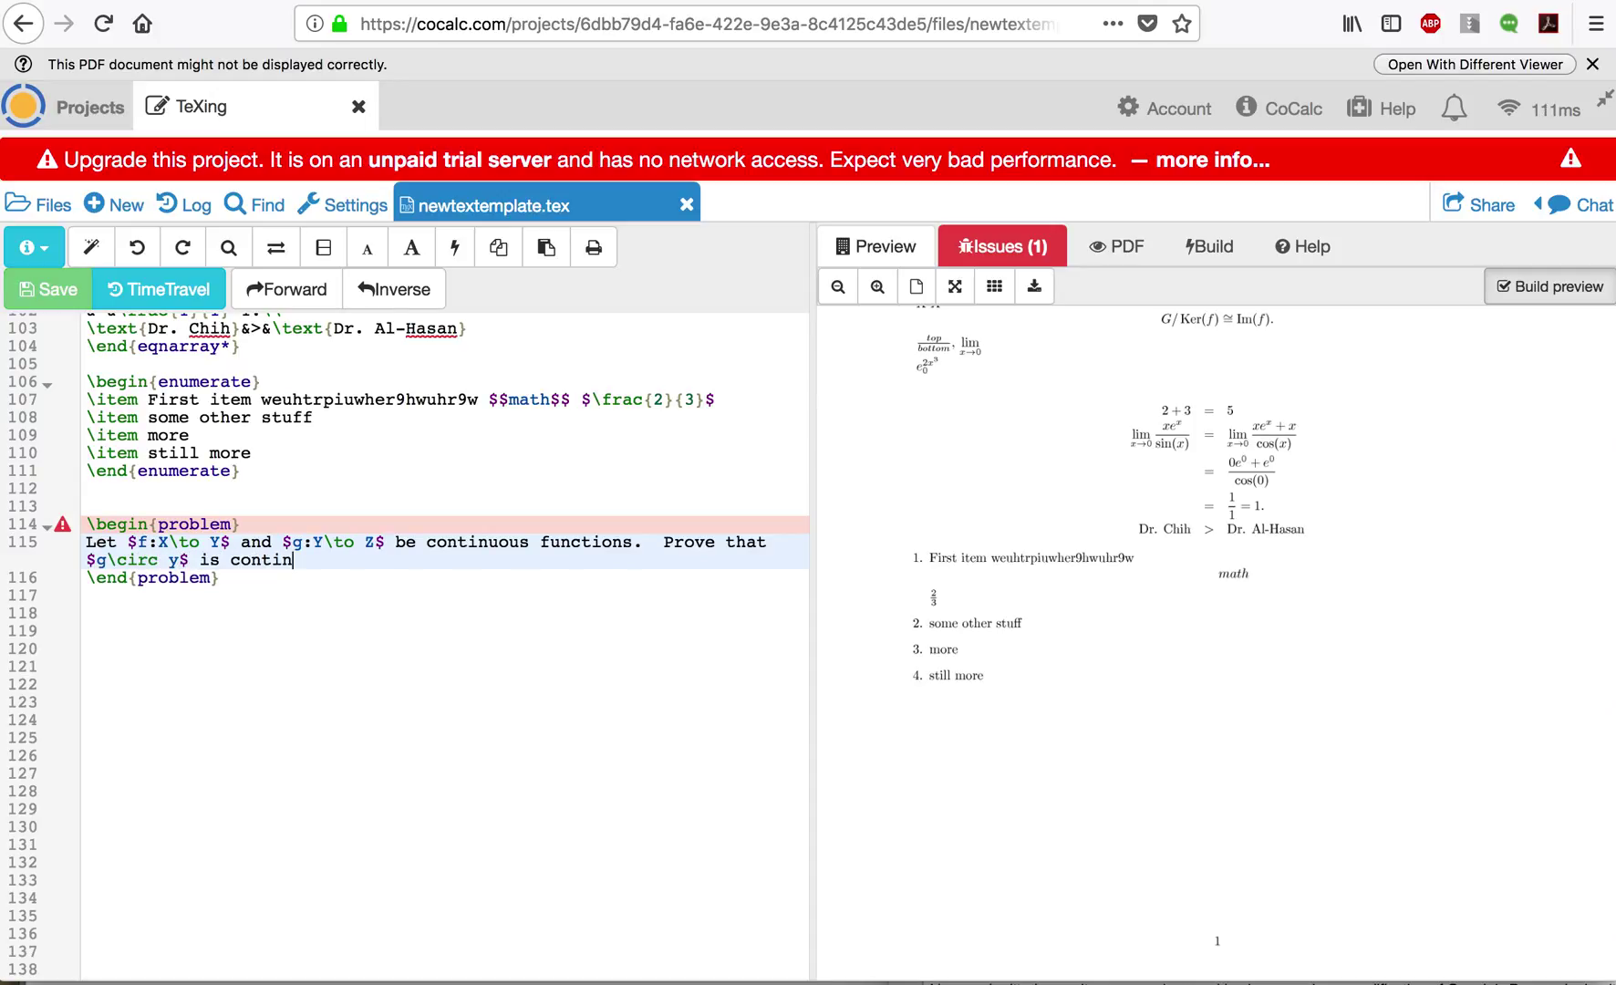
left_click(32, 284)
left_click(226, 574)
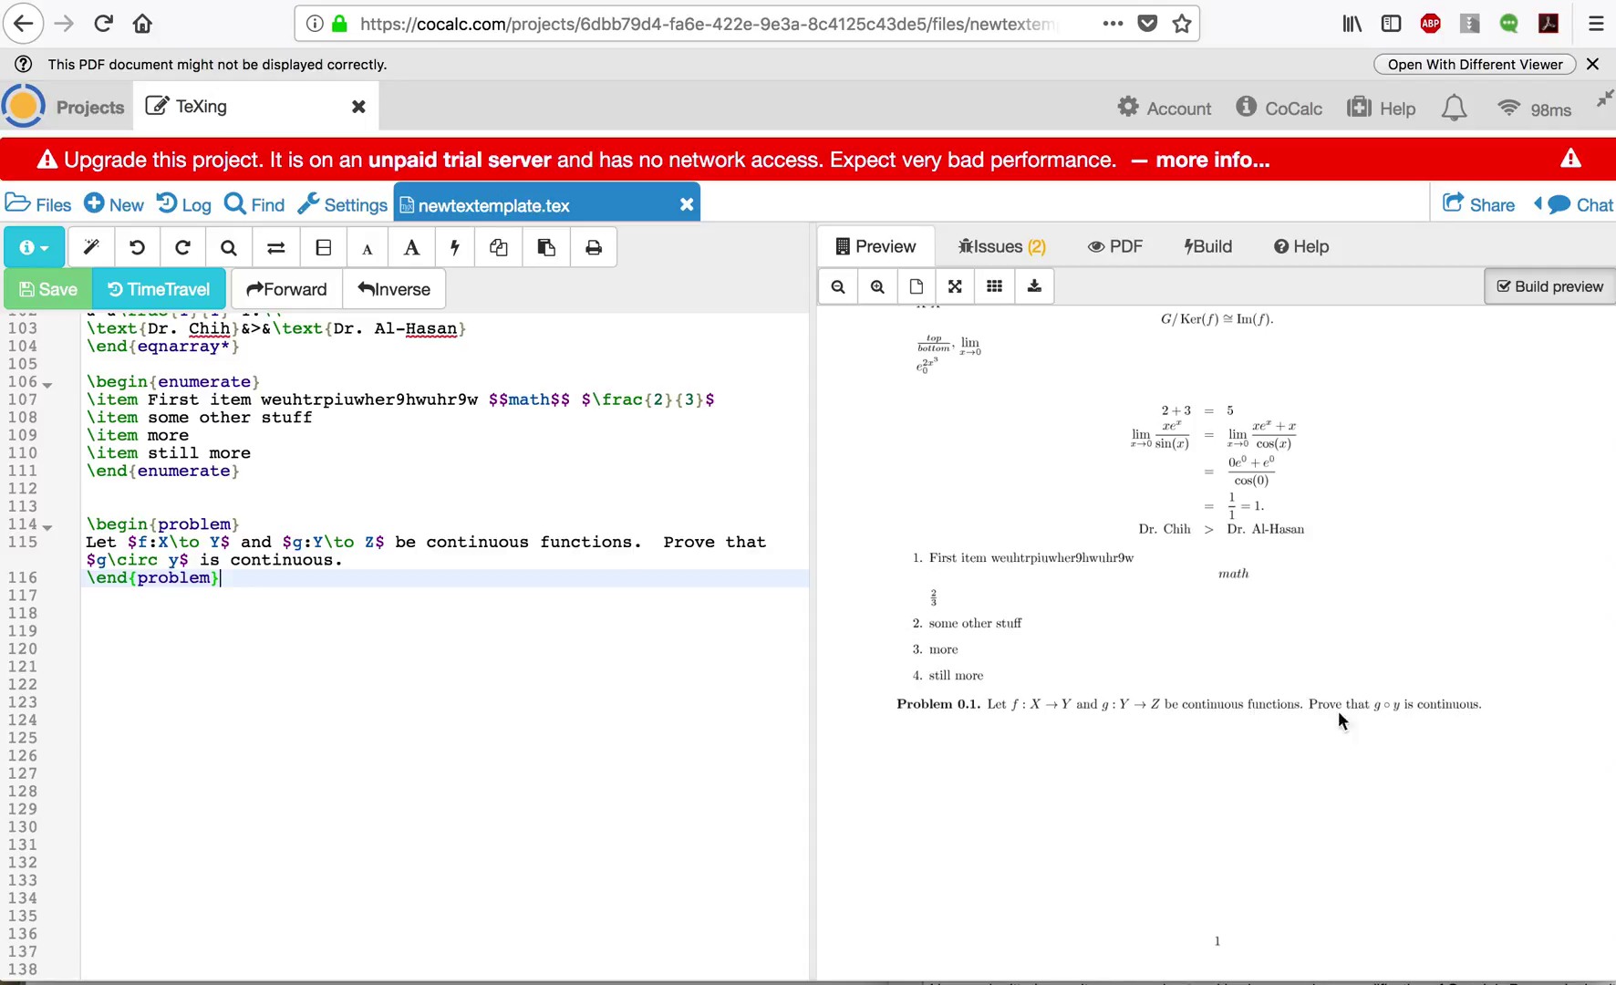
Correct the composition in the problem statement to $g\circ f$ and save the file
left_click(177, 560)
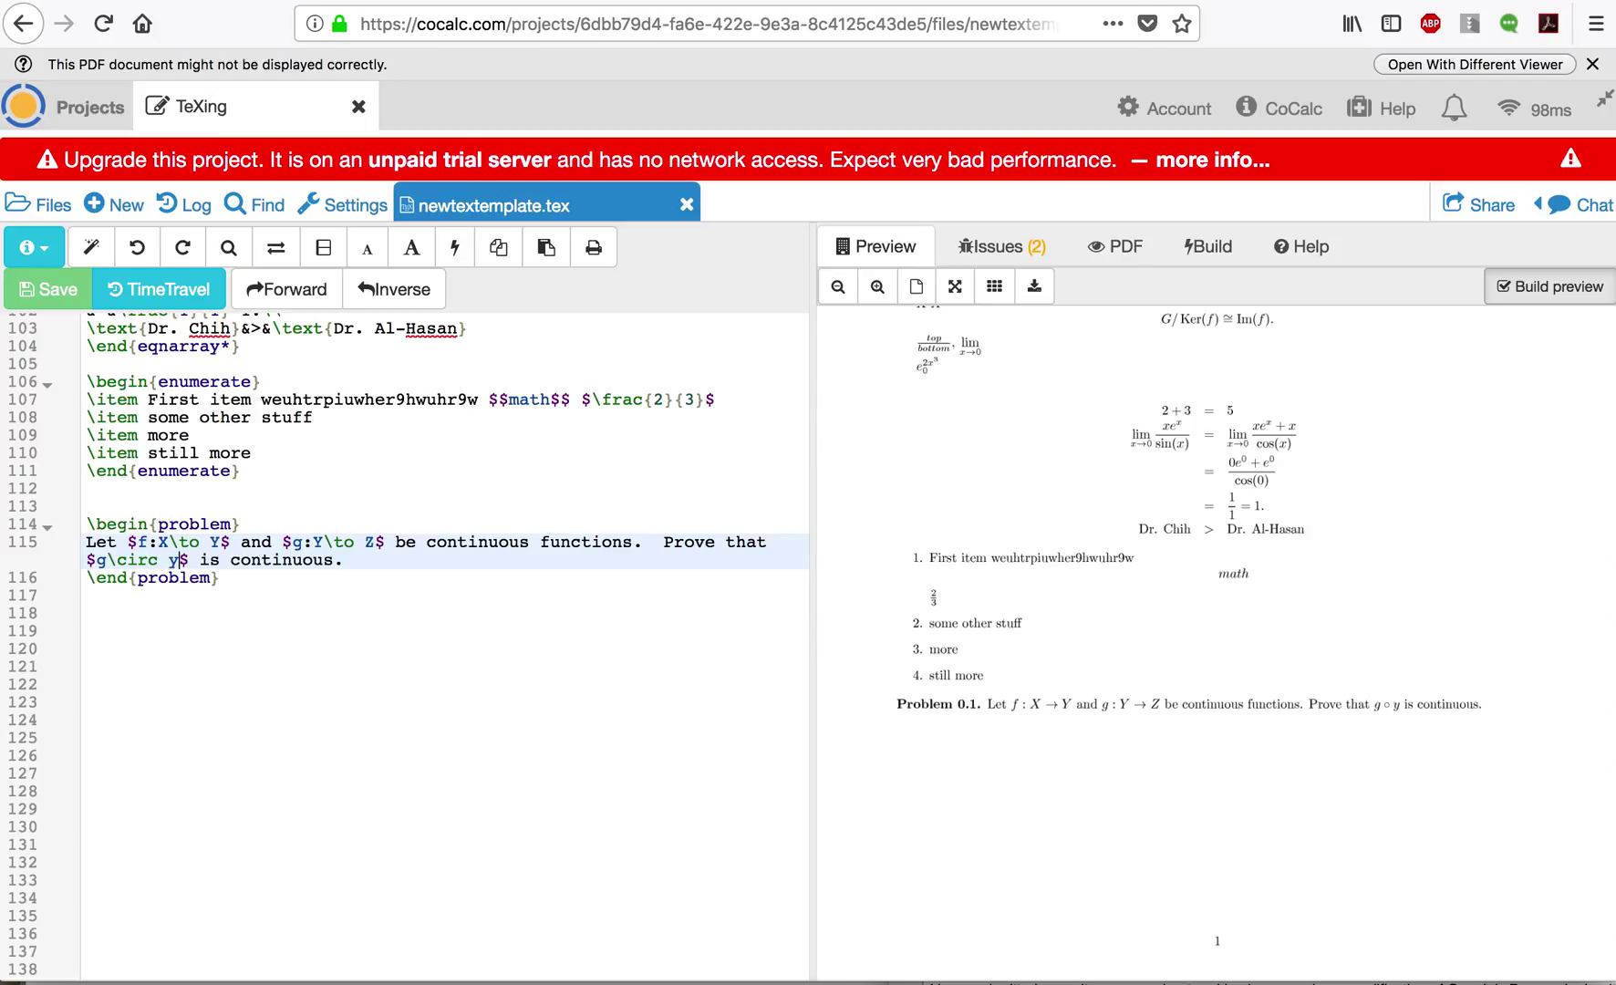
key("BackSpace")
type("f")
left_click(42, 286)
Add an empty proof environment with \begin{proof} and \end{proof} directly below the problem environment
left_click(115, 609)
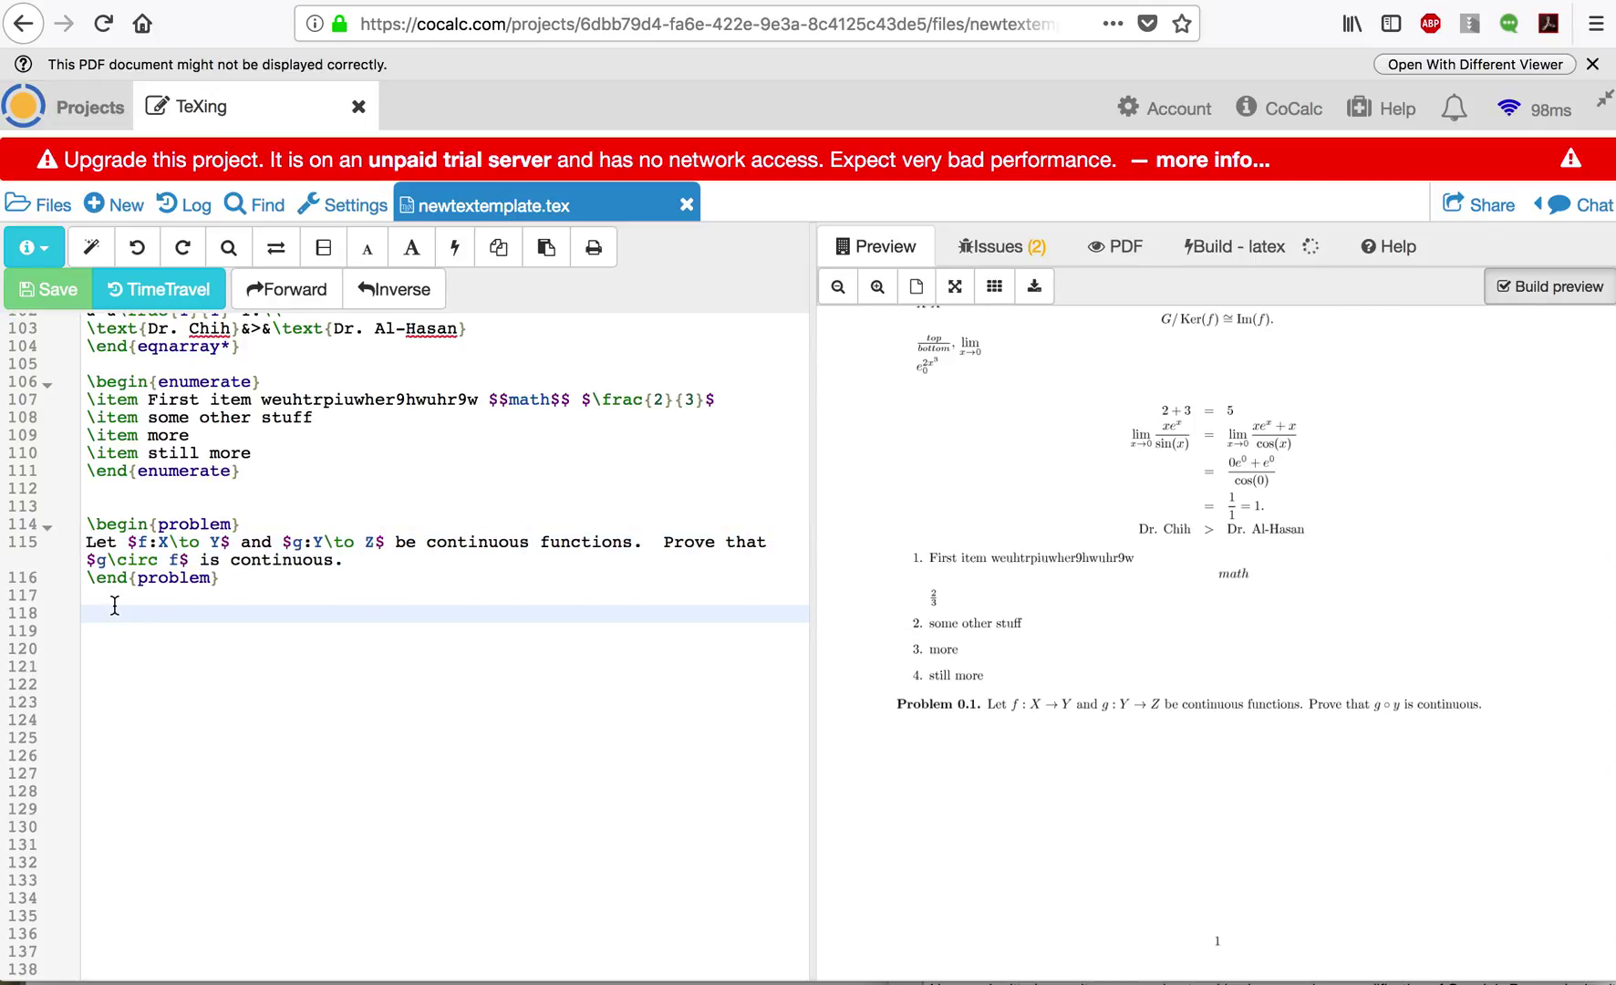
key("Up")
type("\\")
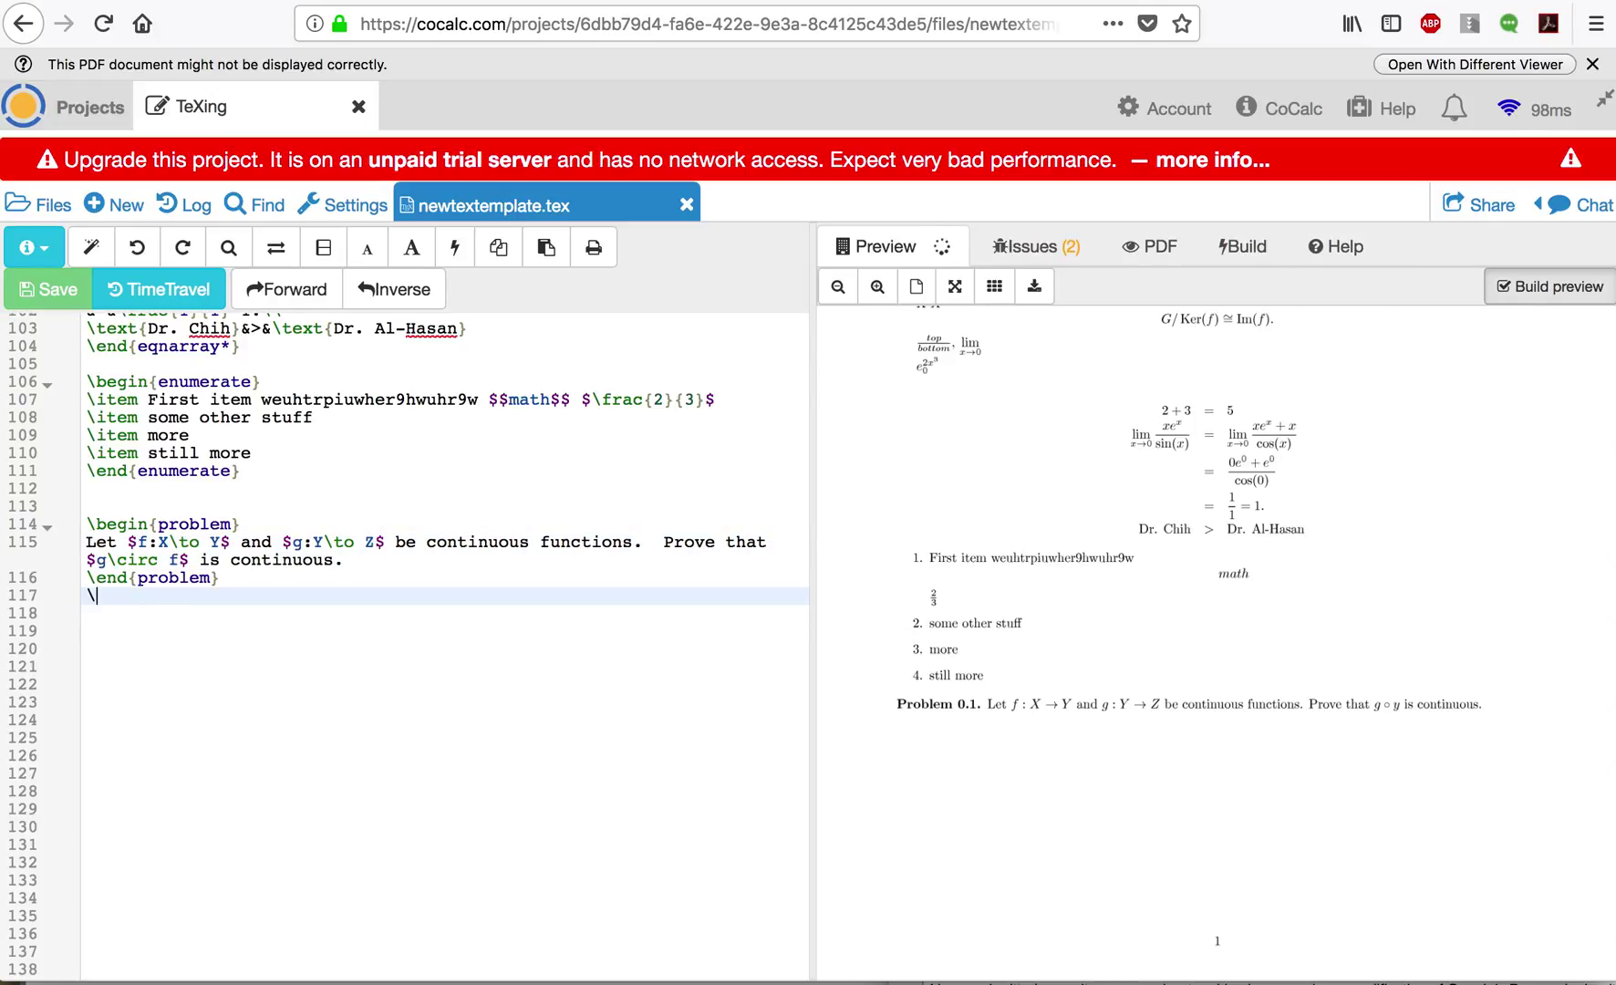
type("begin{pro")
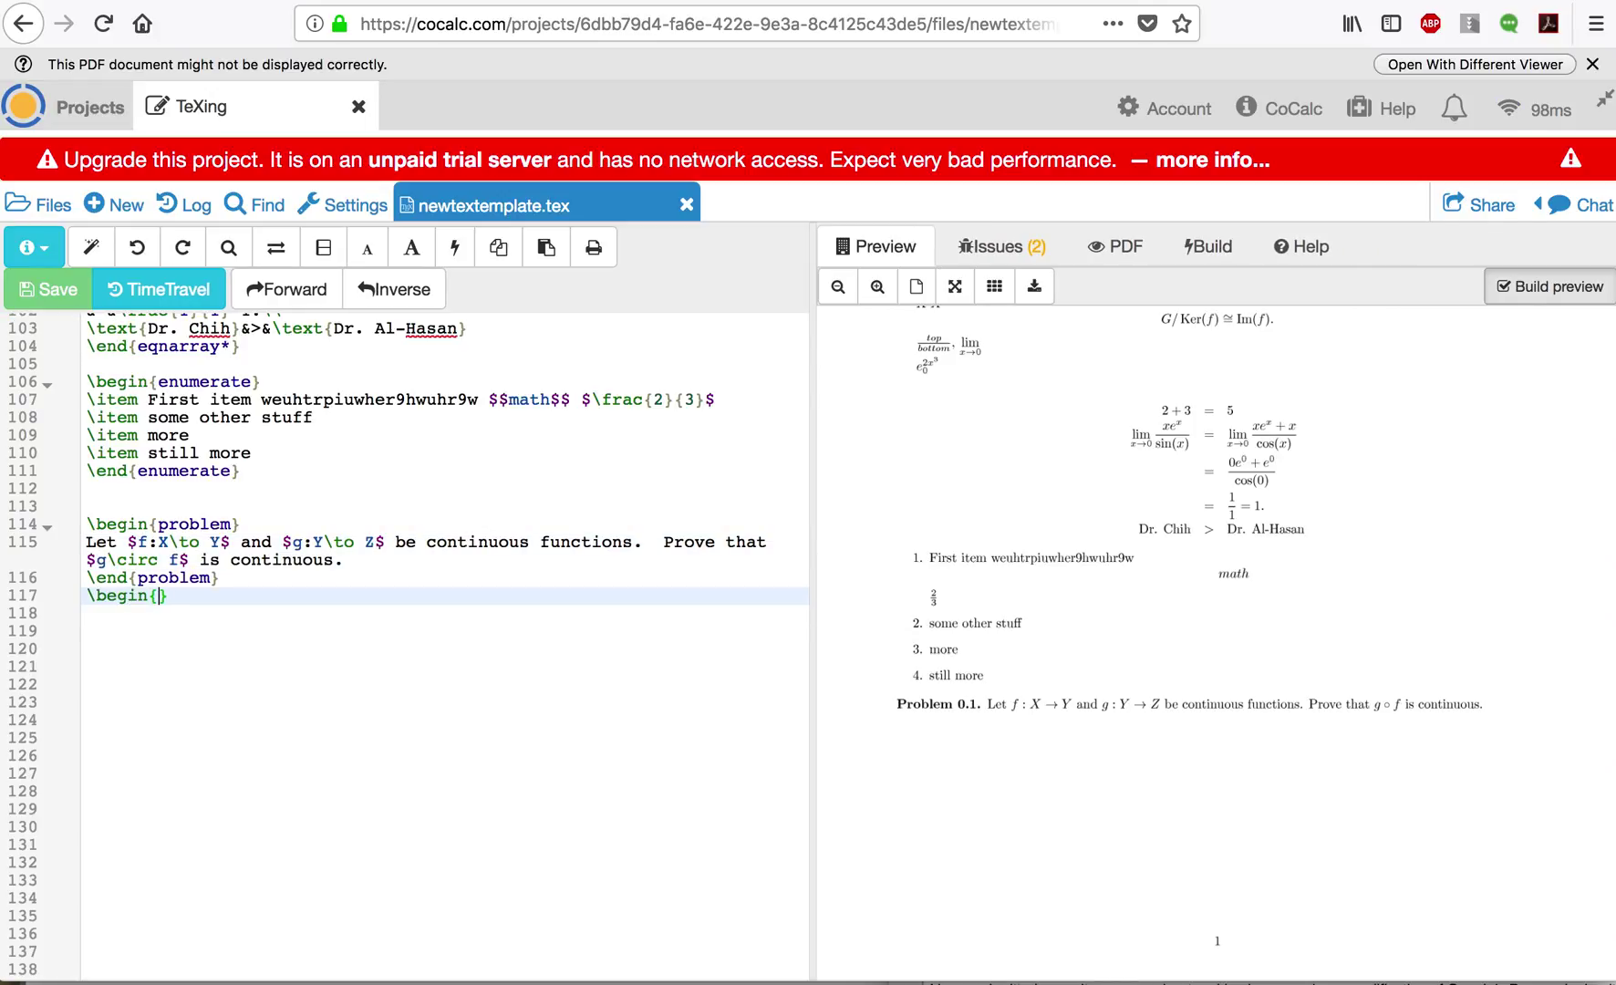
type("of")
key("End")
key("Return")
key("Return")
type("\\")
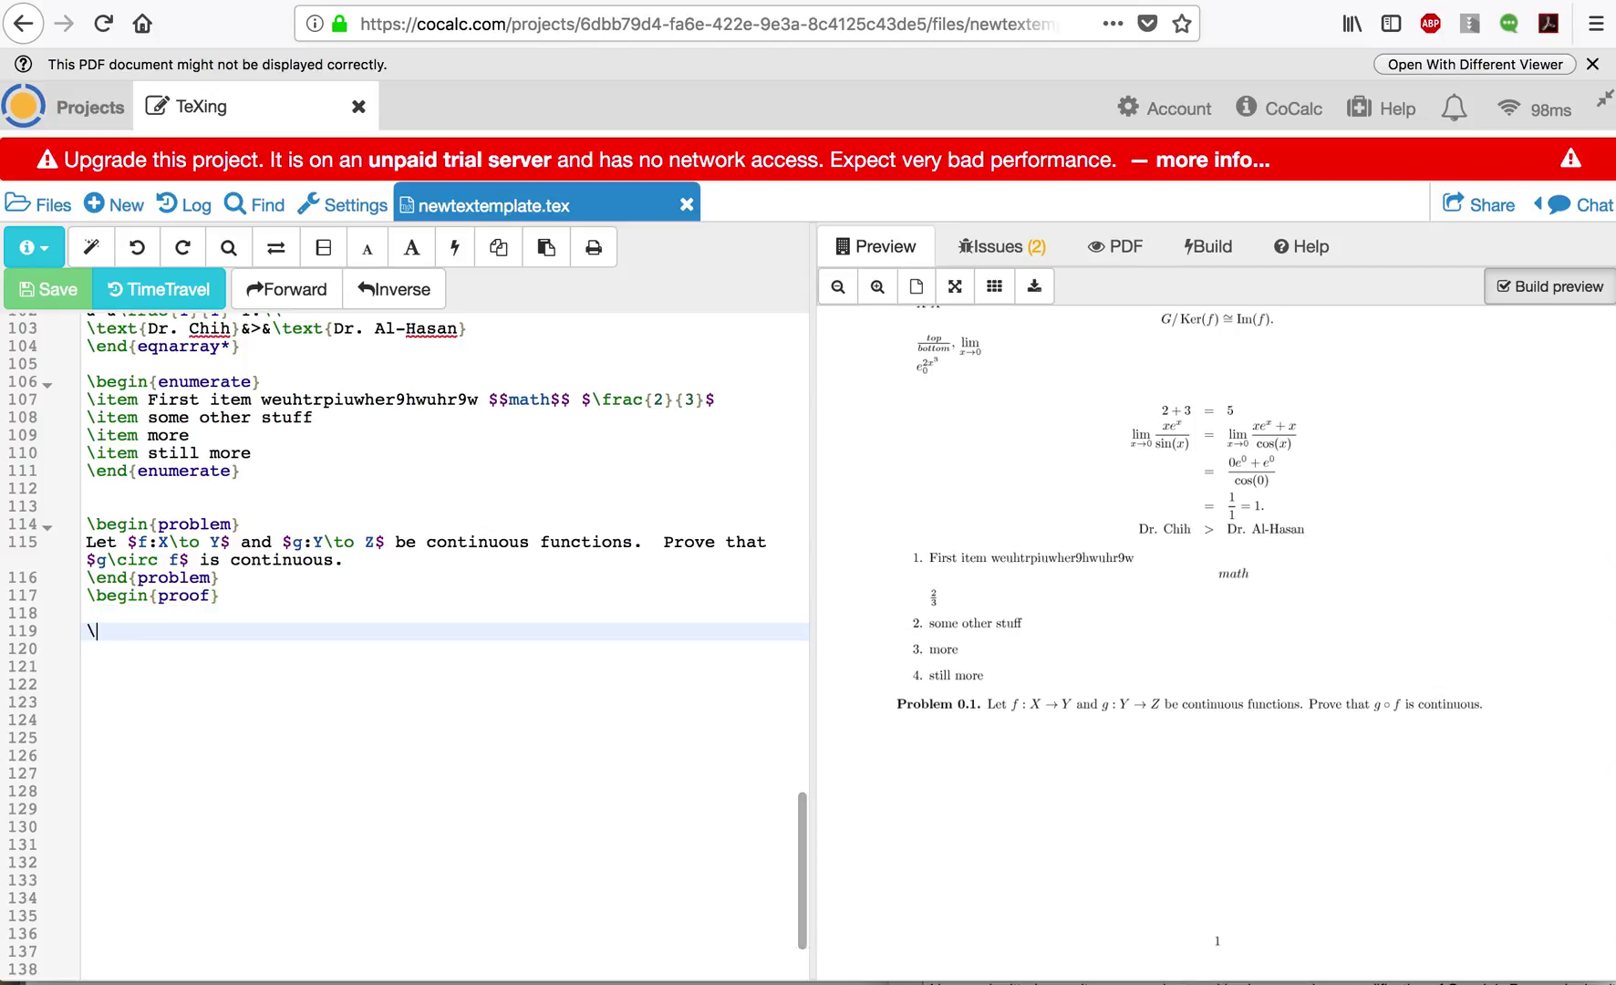
type("end{}proof")
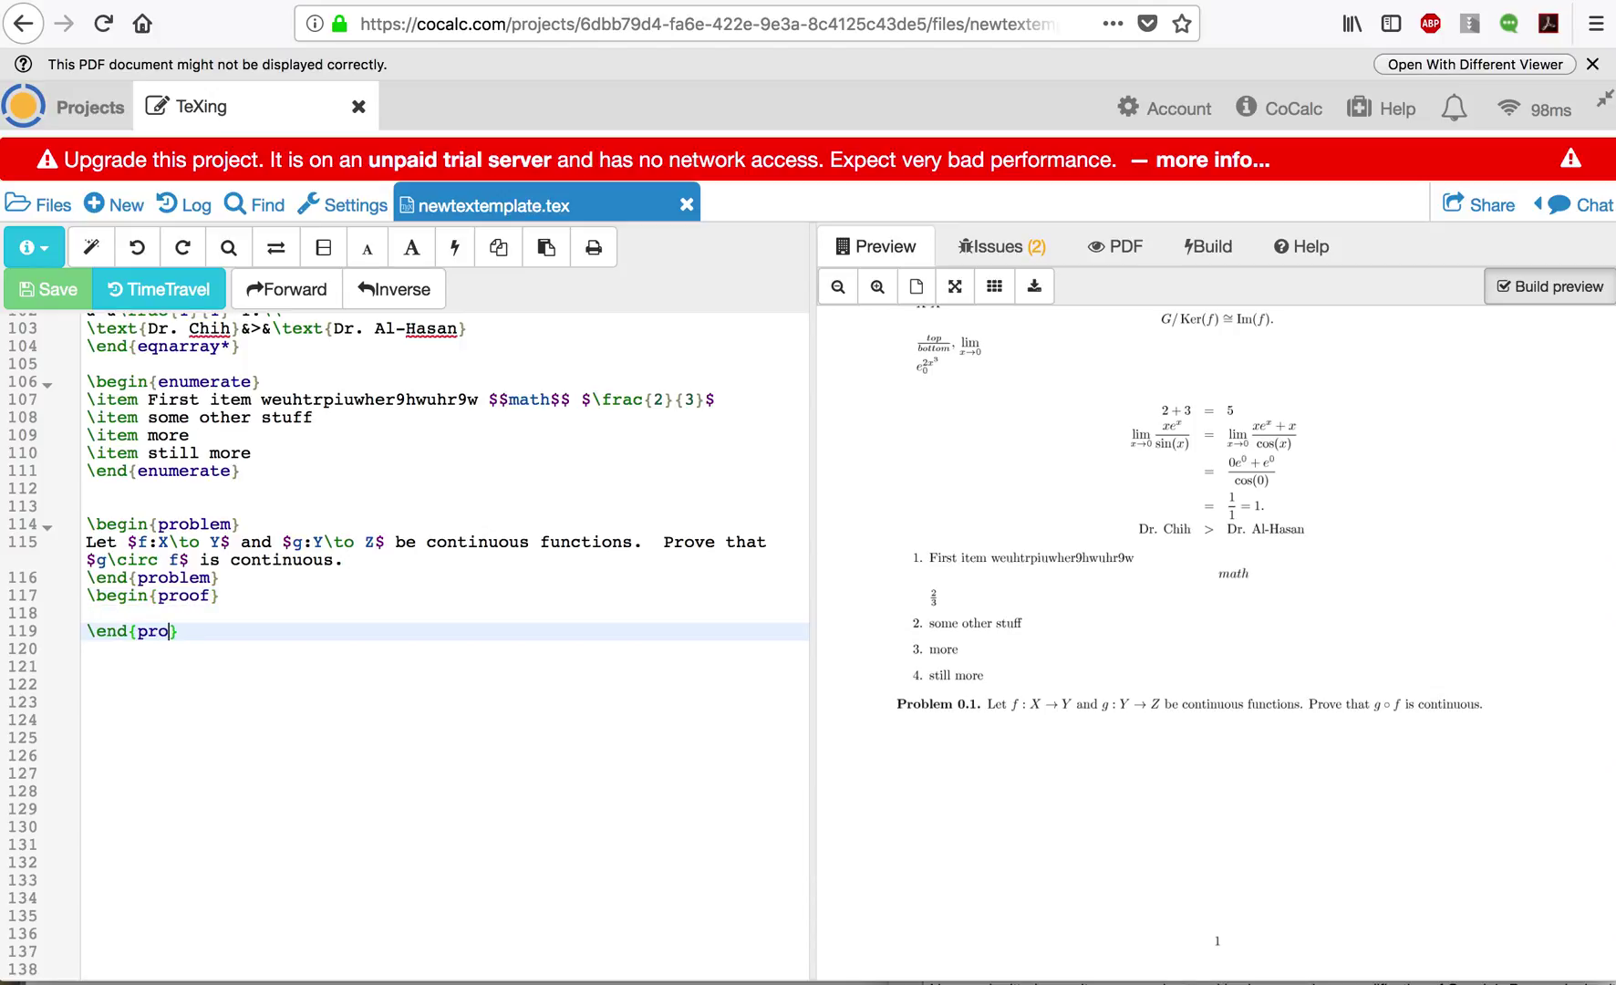
Begin the proof with "Let $O$ be an open set in $Z$, since $g$ is continuous the preimage $g^{-1}(O)$ is open."
key("Up")
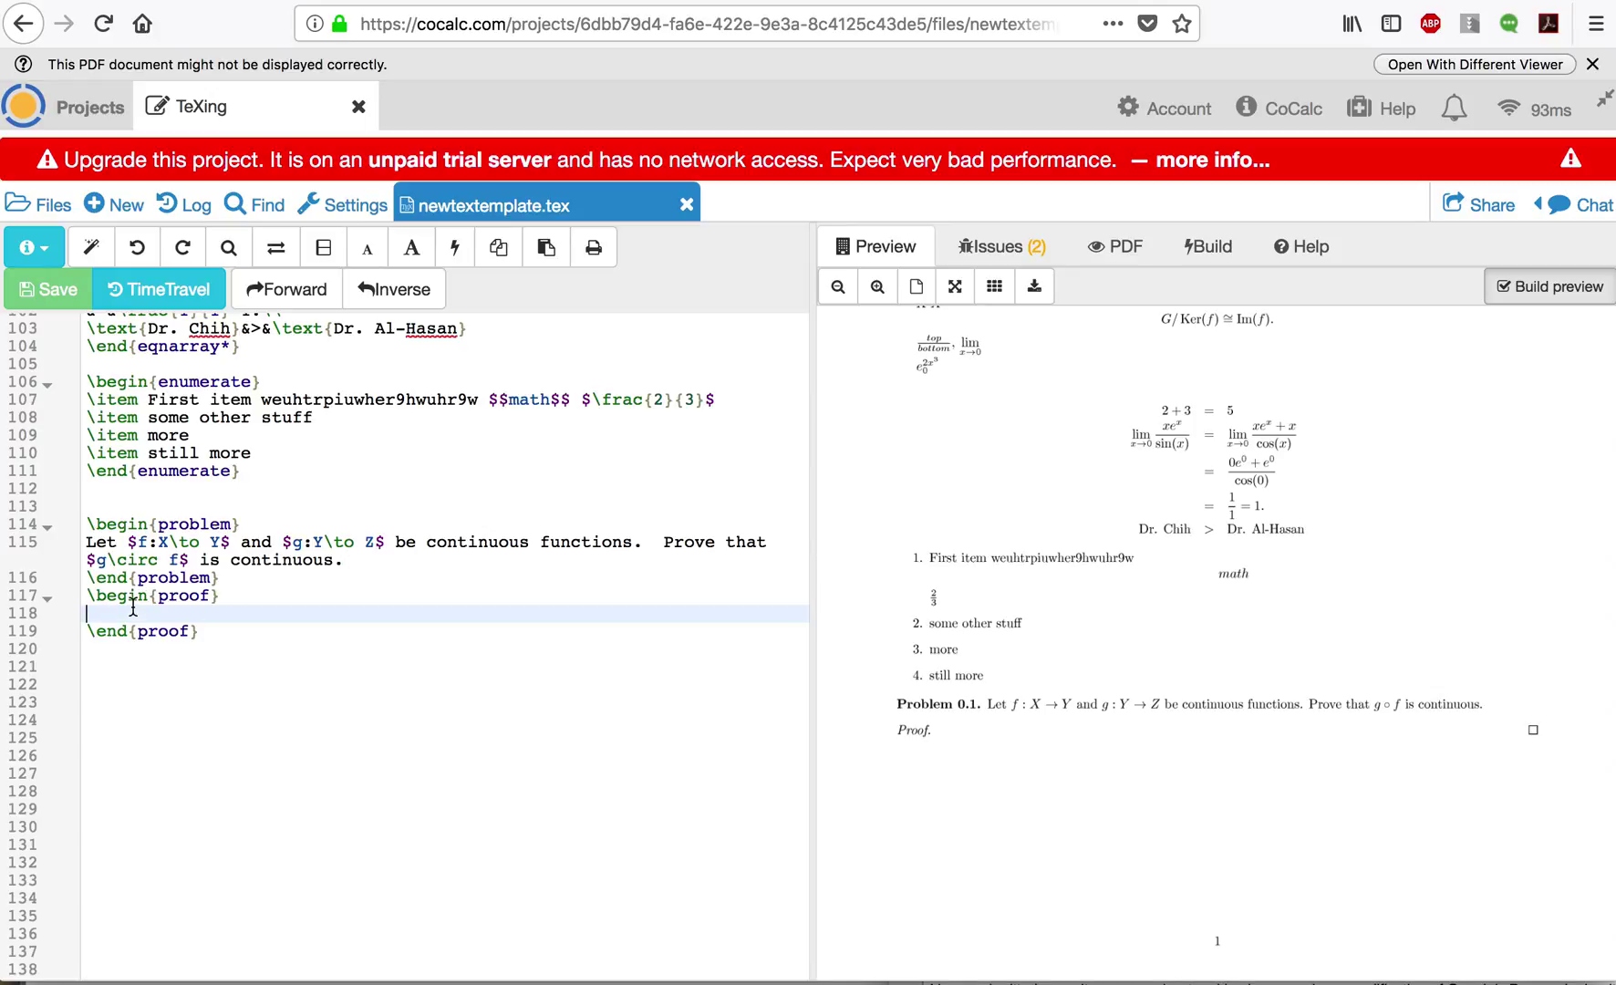
type("Let $O$ be an open set in $Z$, sinc")
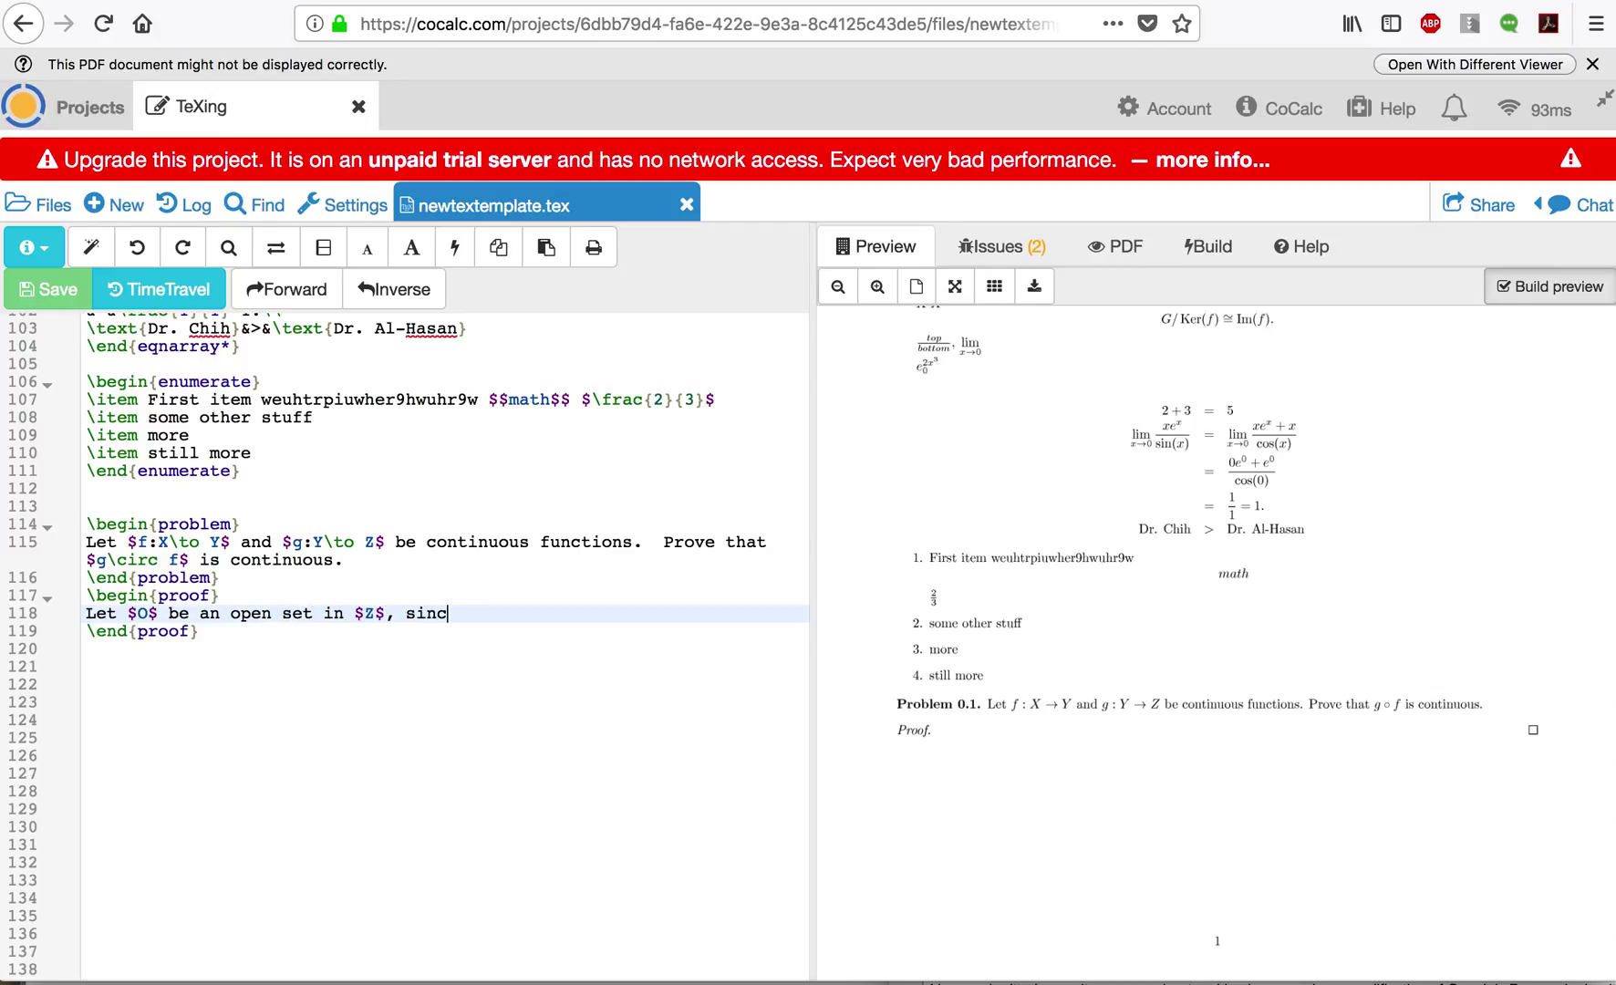
type("e $g$ is continuous ")
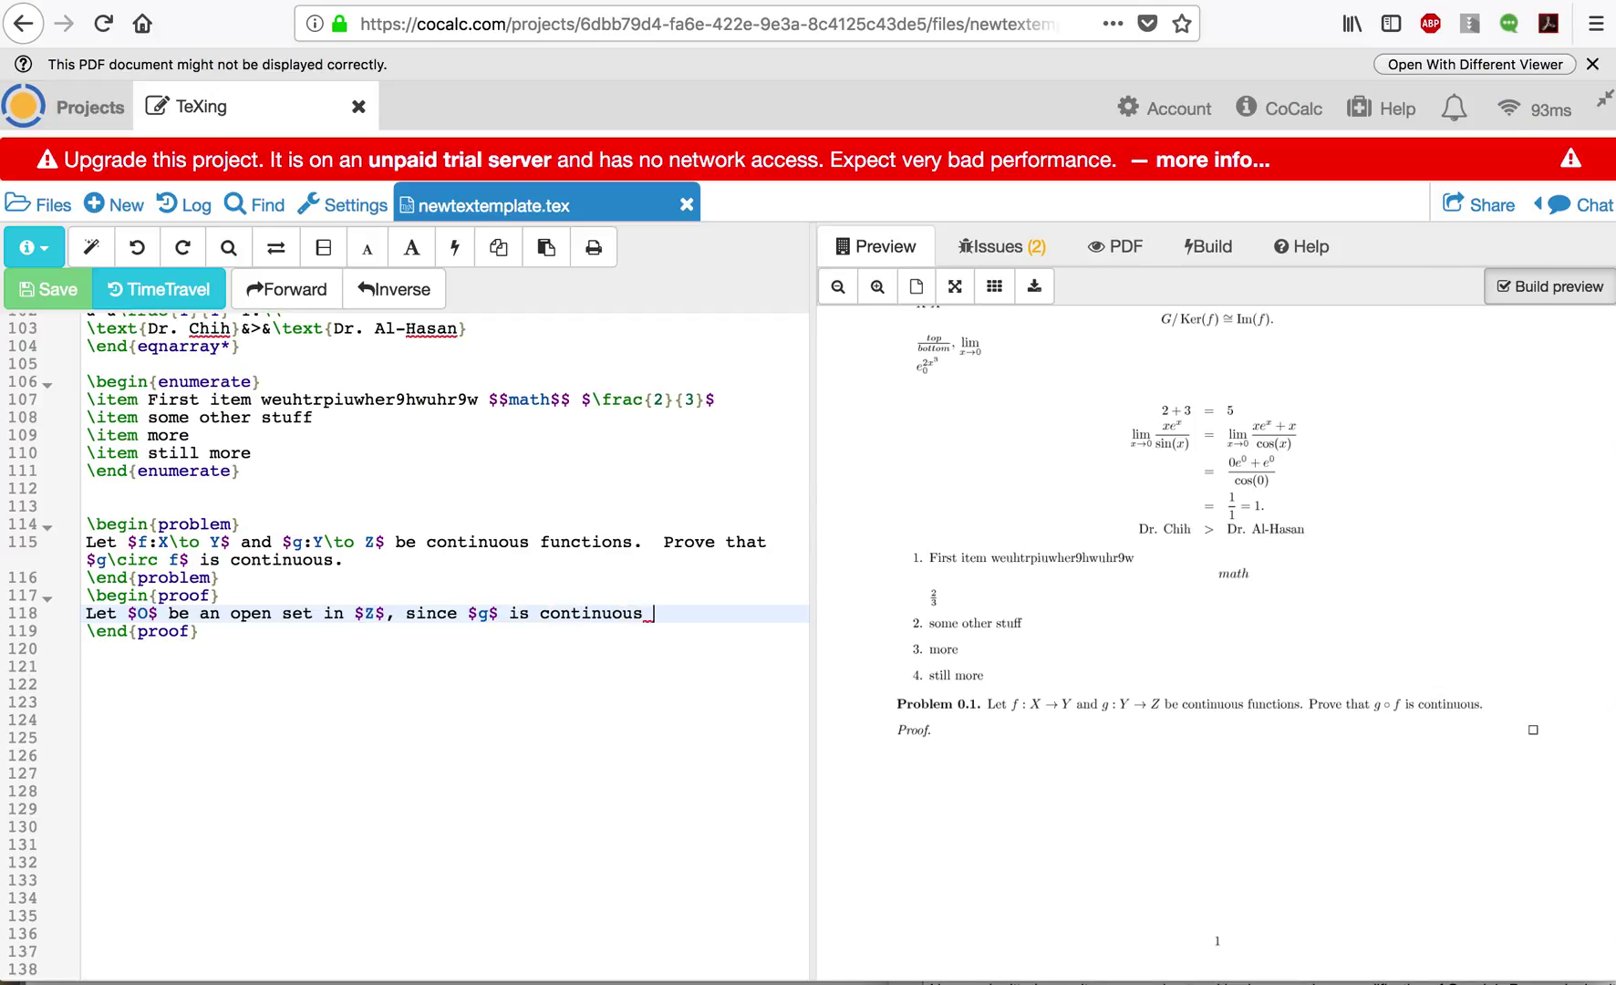
type("t$$")
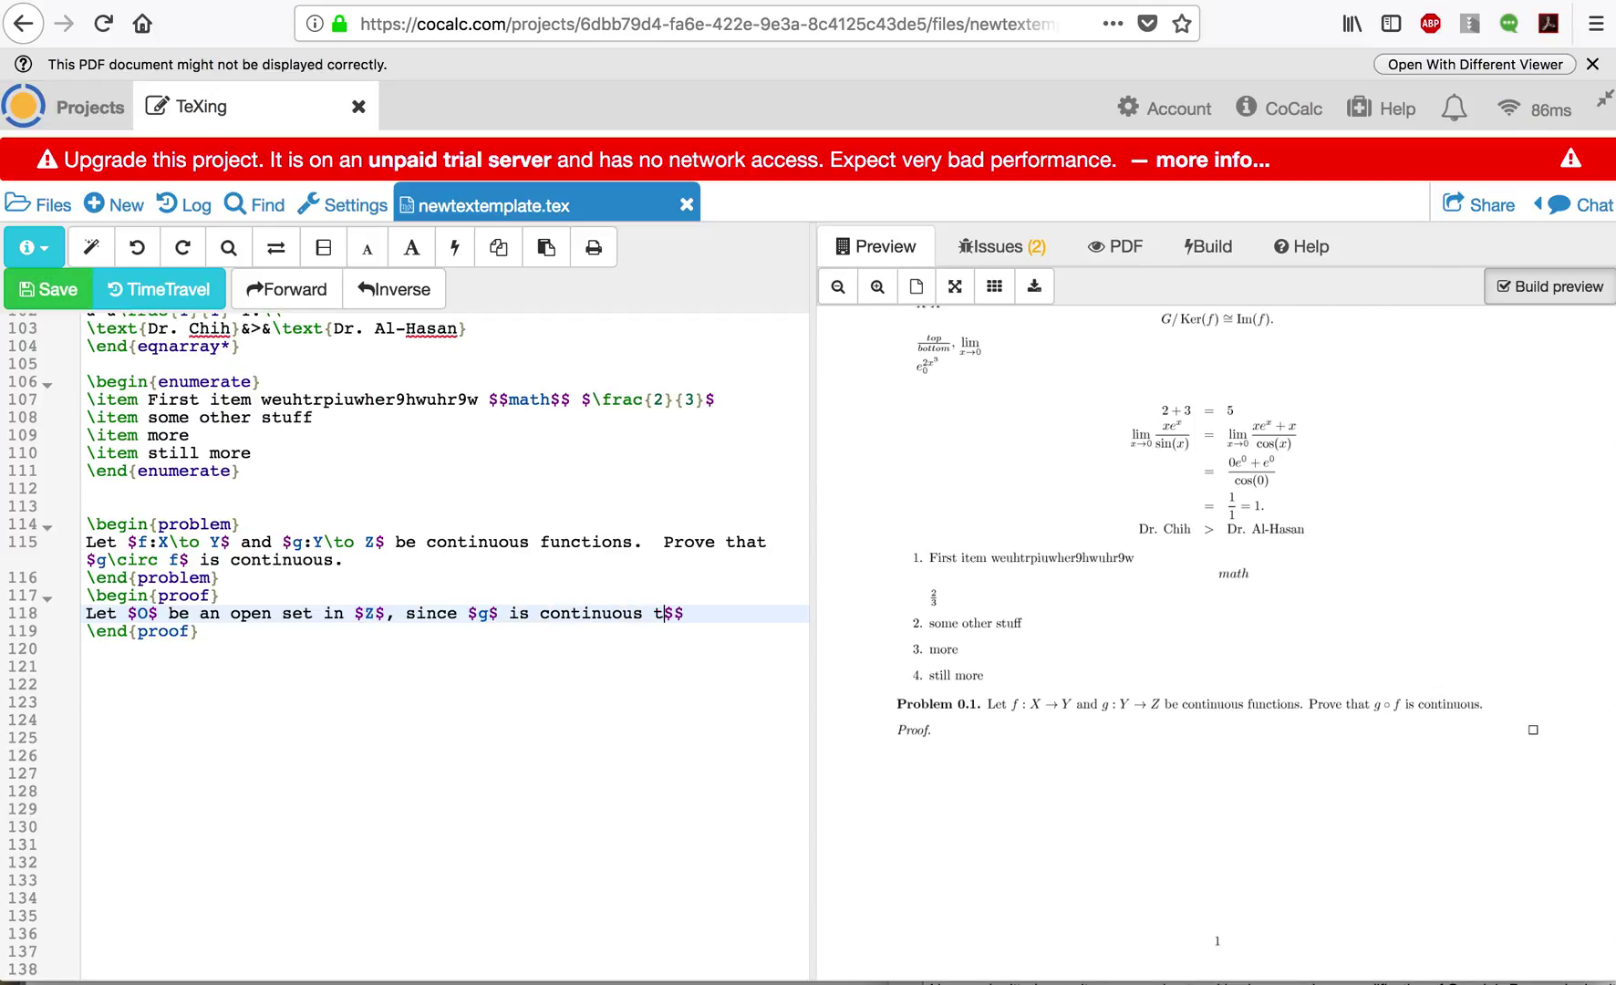
type("the preimage $")
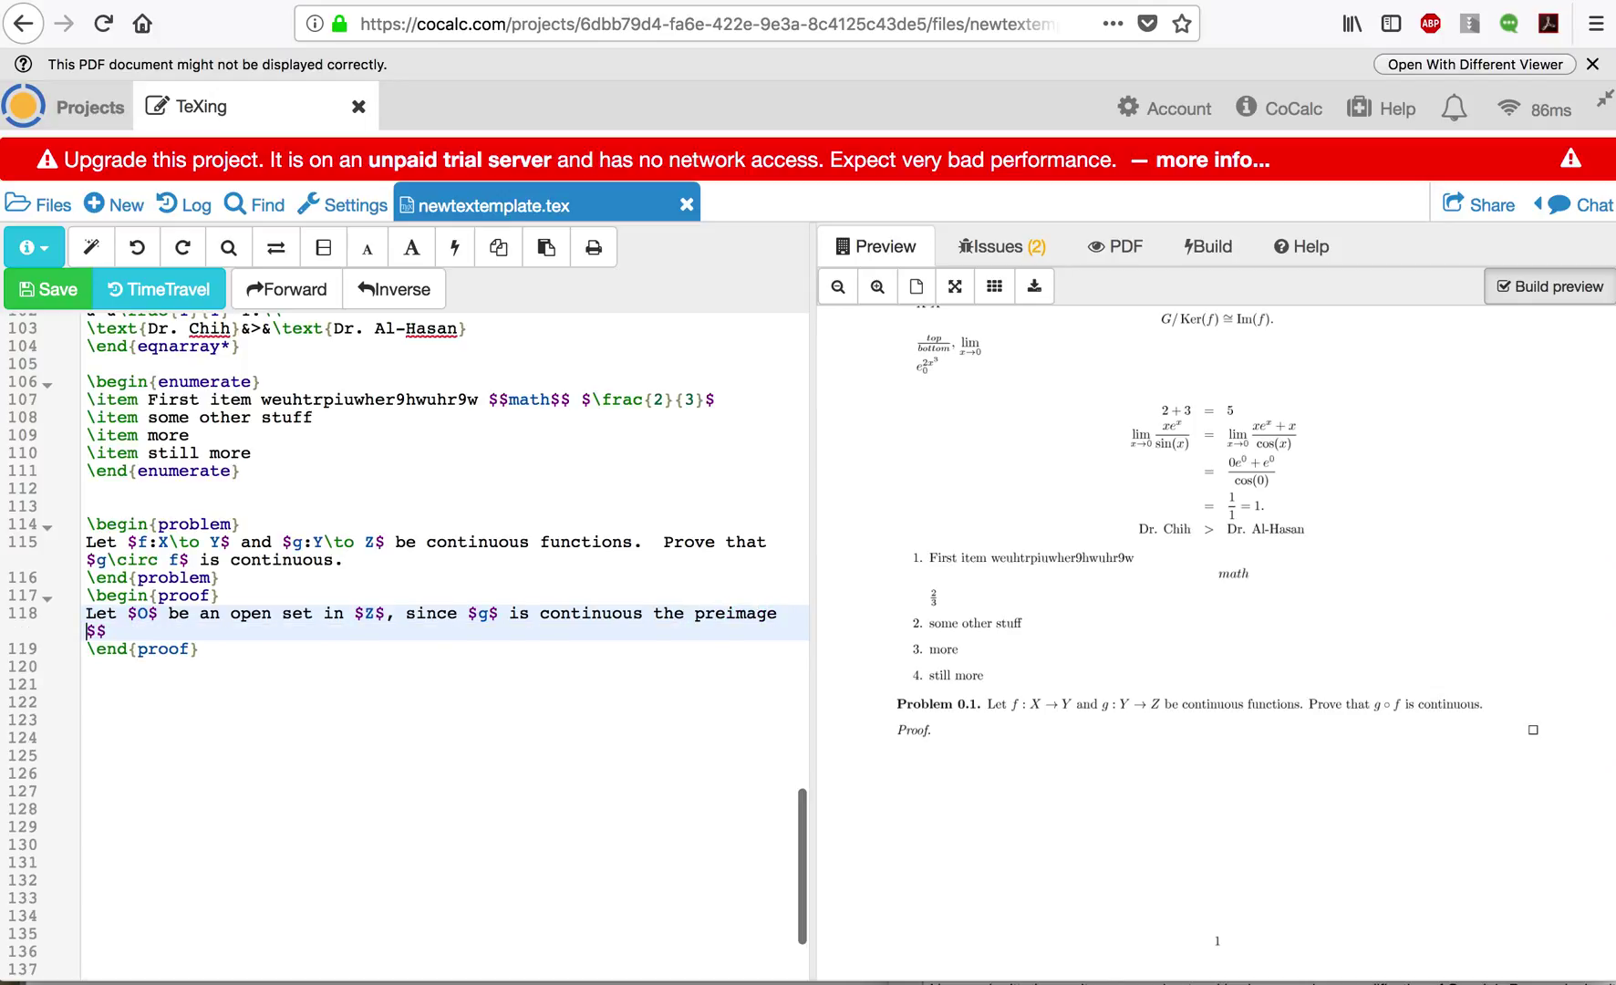
type("g")
type("^{-1}(")
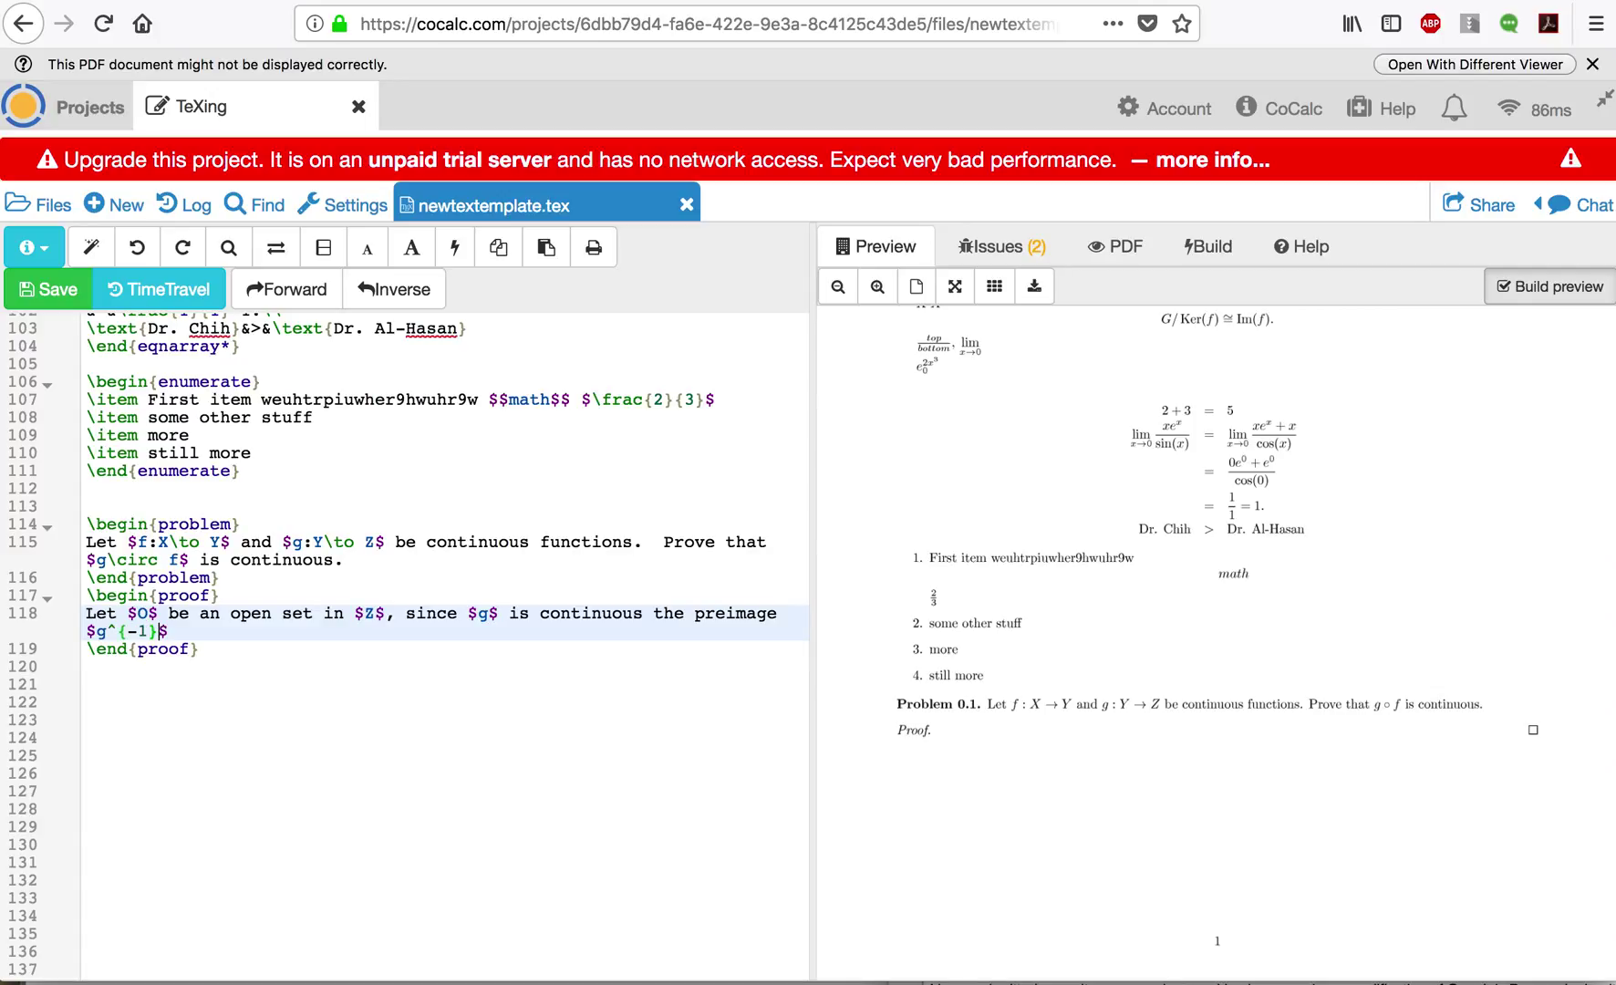
type("O)")
key("Right")
type("is lopen.")
key("BackSpace")
Continue the proof with "Then, since $f$ is also continuous, the preimage $f^{-1}(g^{-1}(O))$ is also open, and therefore"
type("Then, sinc")
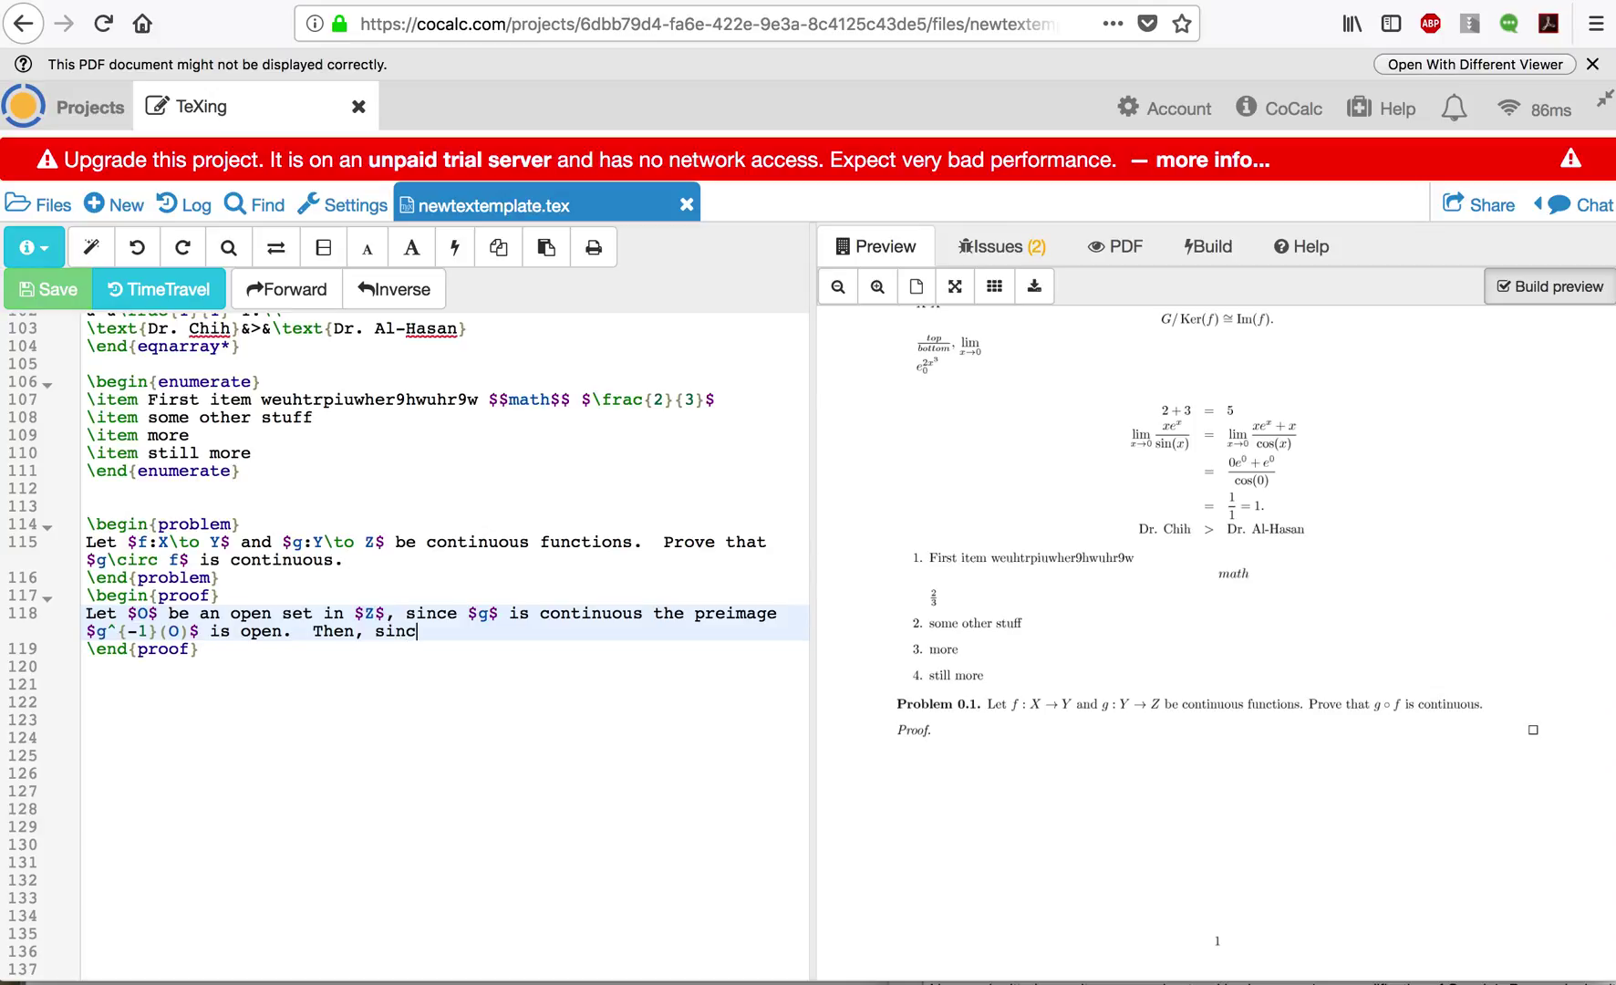
type("e $f$ is also contin")
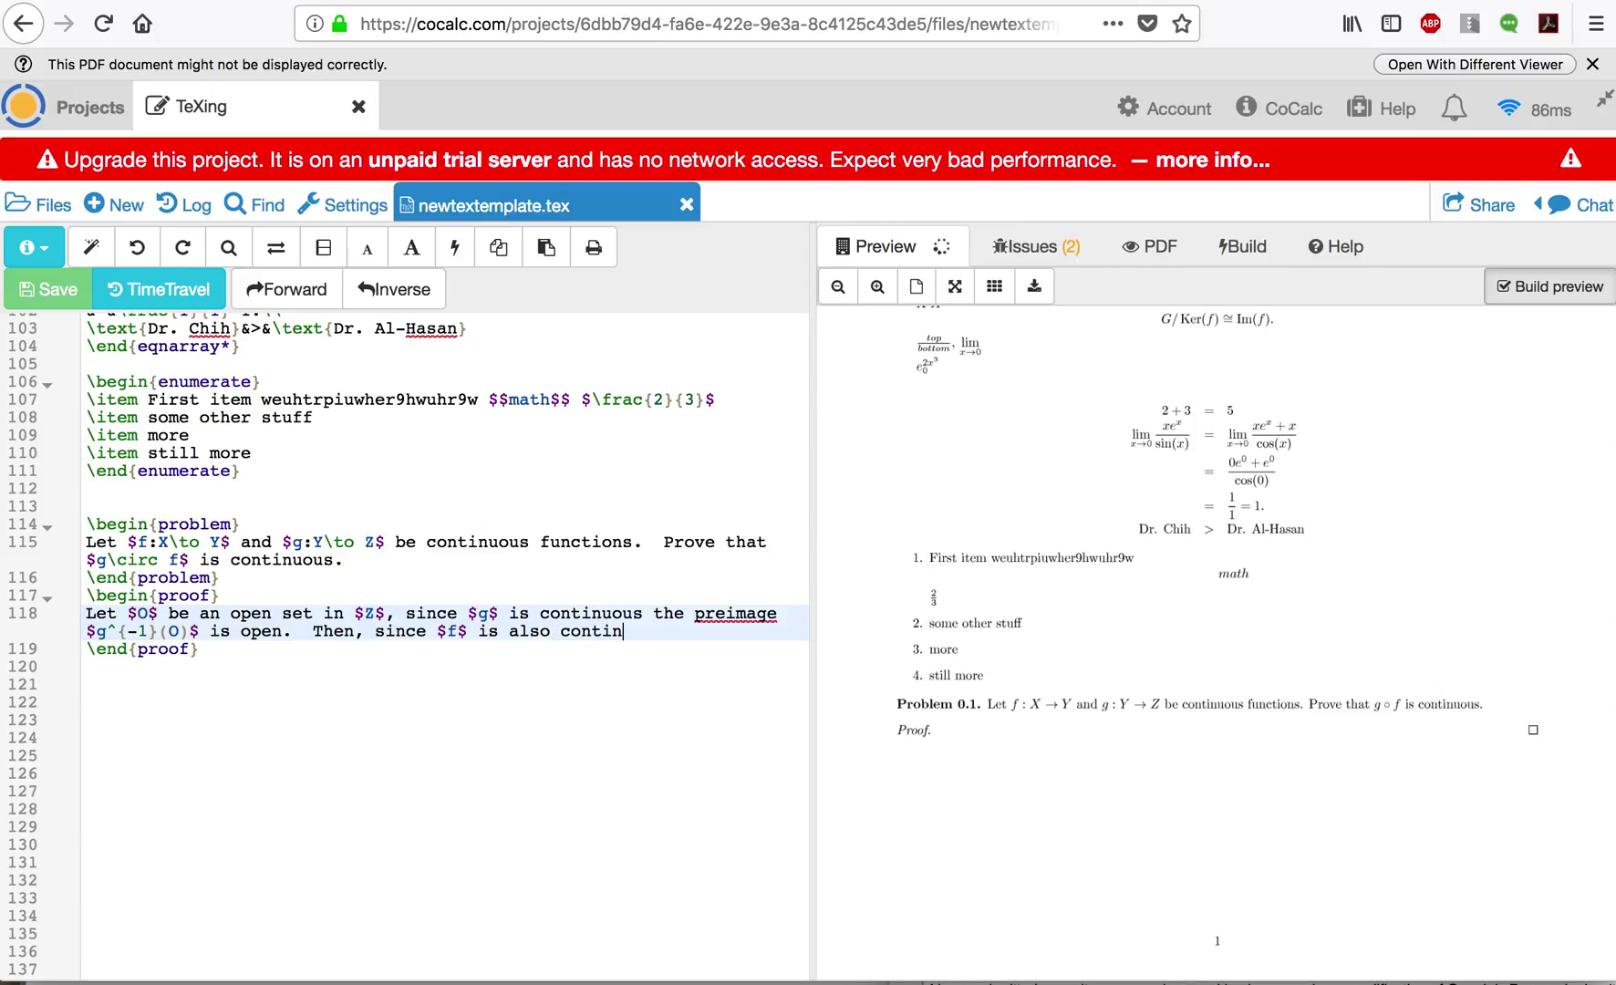
type("uous, the prei")
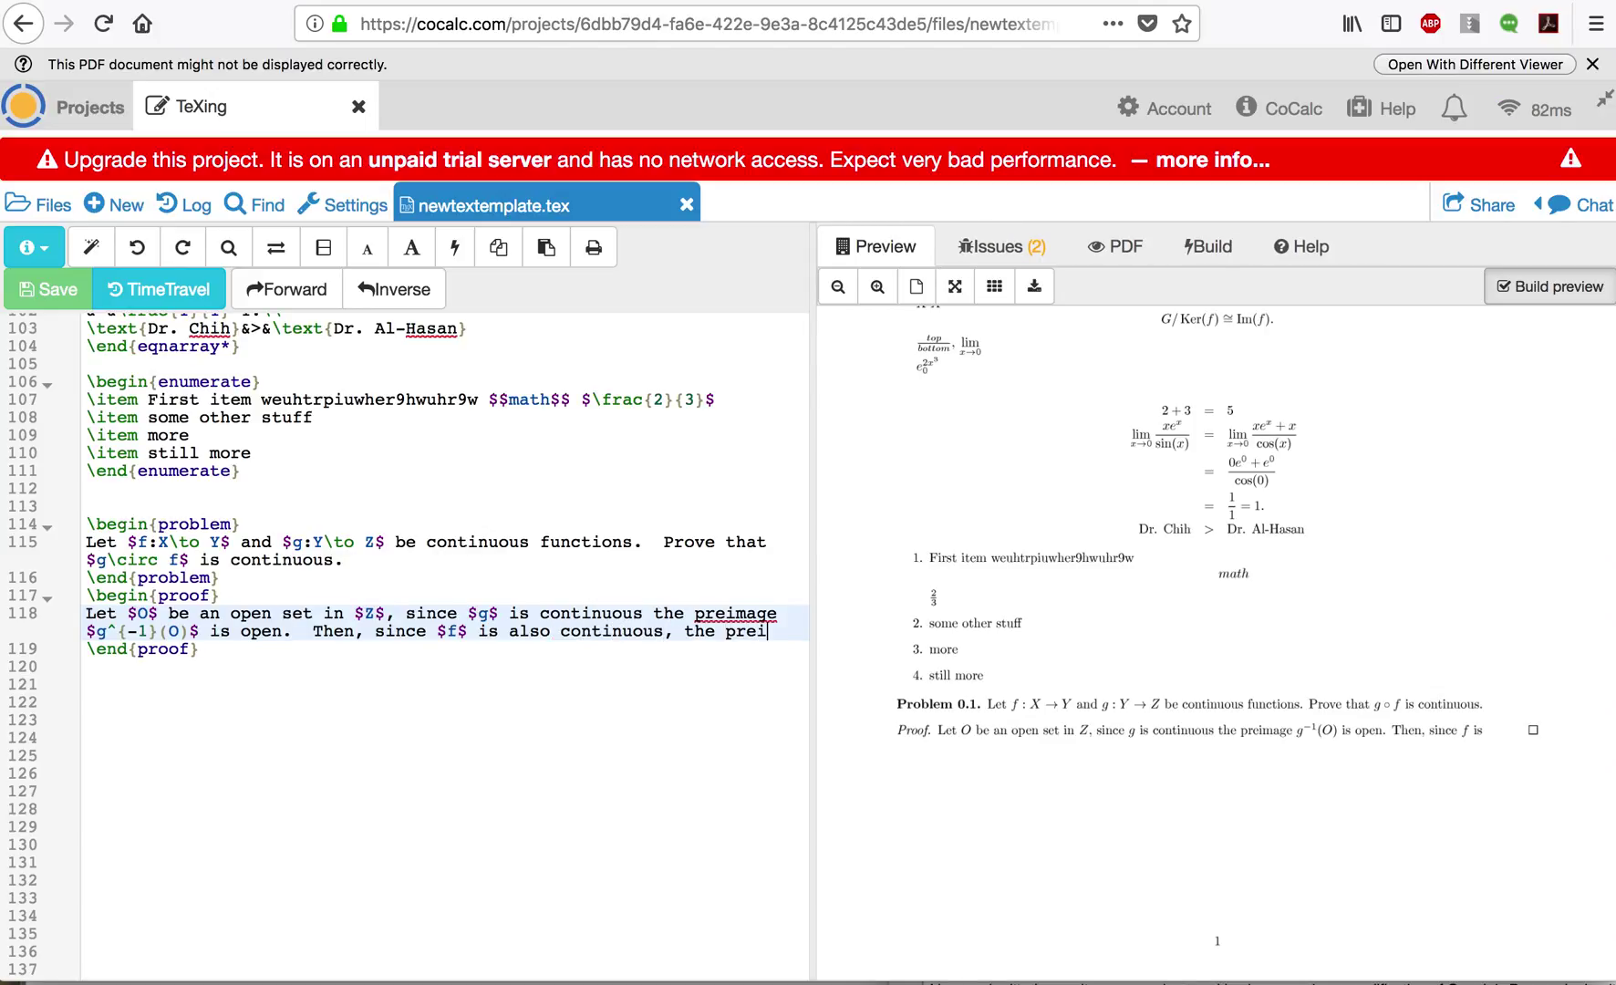
type("mage $f$")
key("Left")
type("^{-1}")
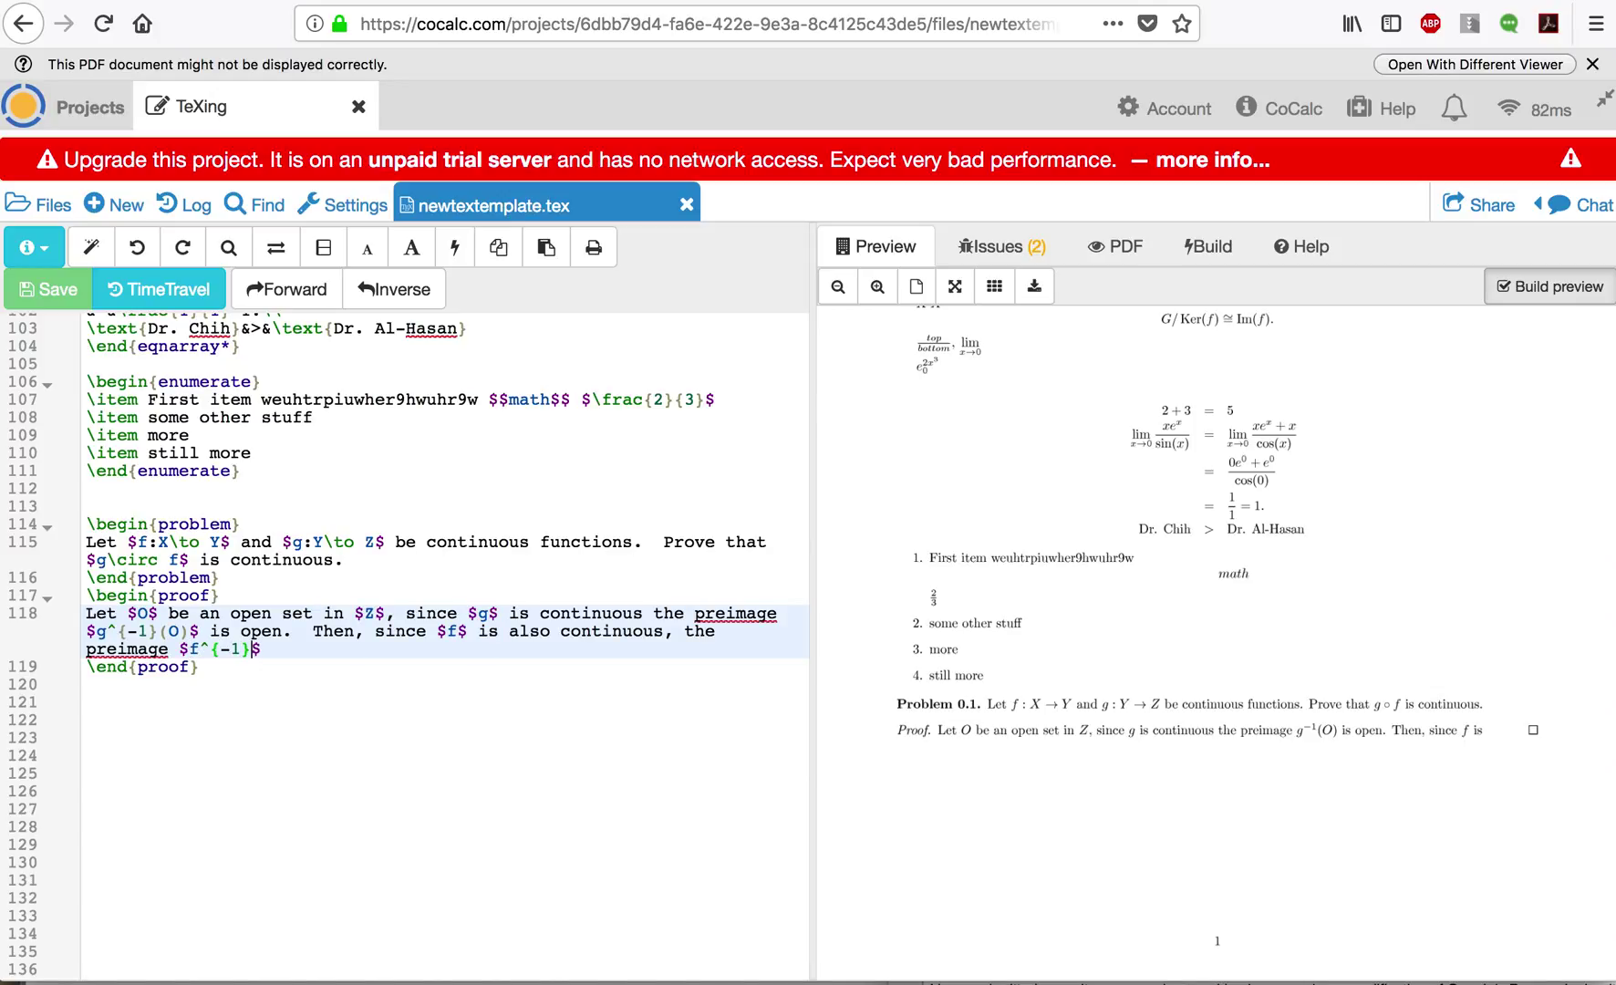
type("()")
type("g^{-1")
type("(O)")
type(" is also")
type(" open, and th")
type("ere")
type("fore ")
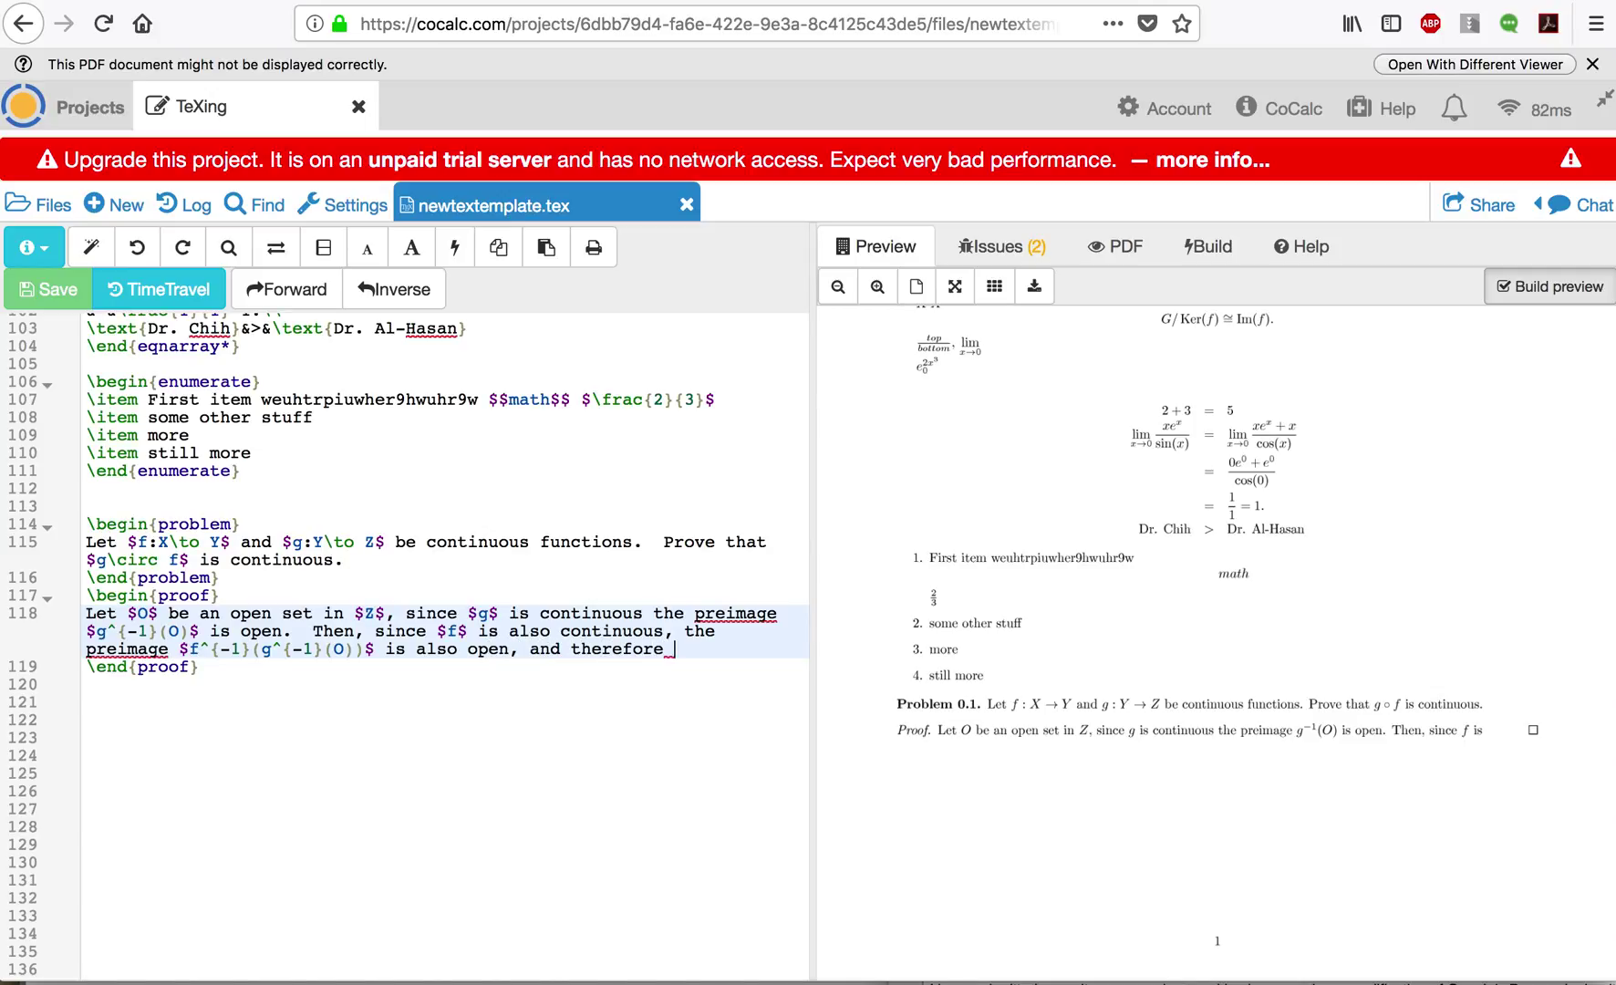
Continue the proof after "therefore" with "$(g\circ f)^{-1}(O)$ is open and"
type("$(")
type("g\\circ f)")
type("^{-1}")
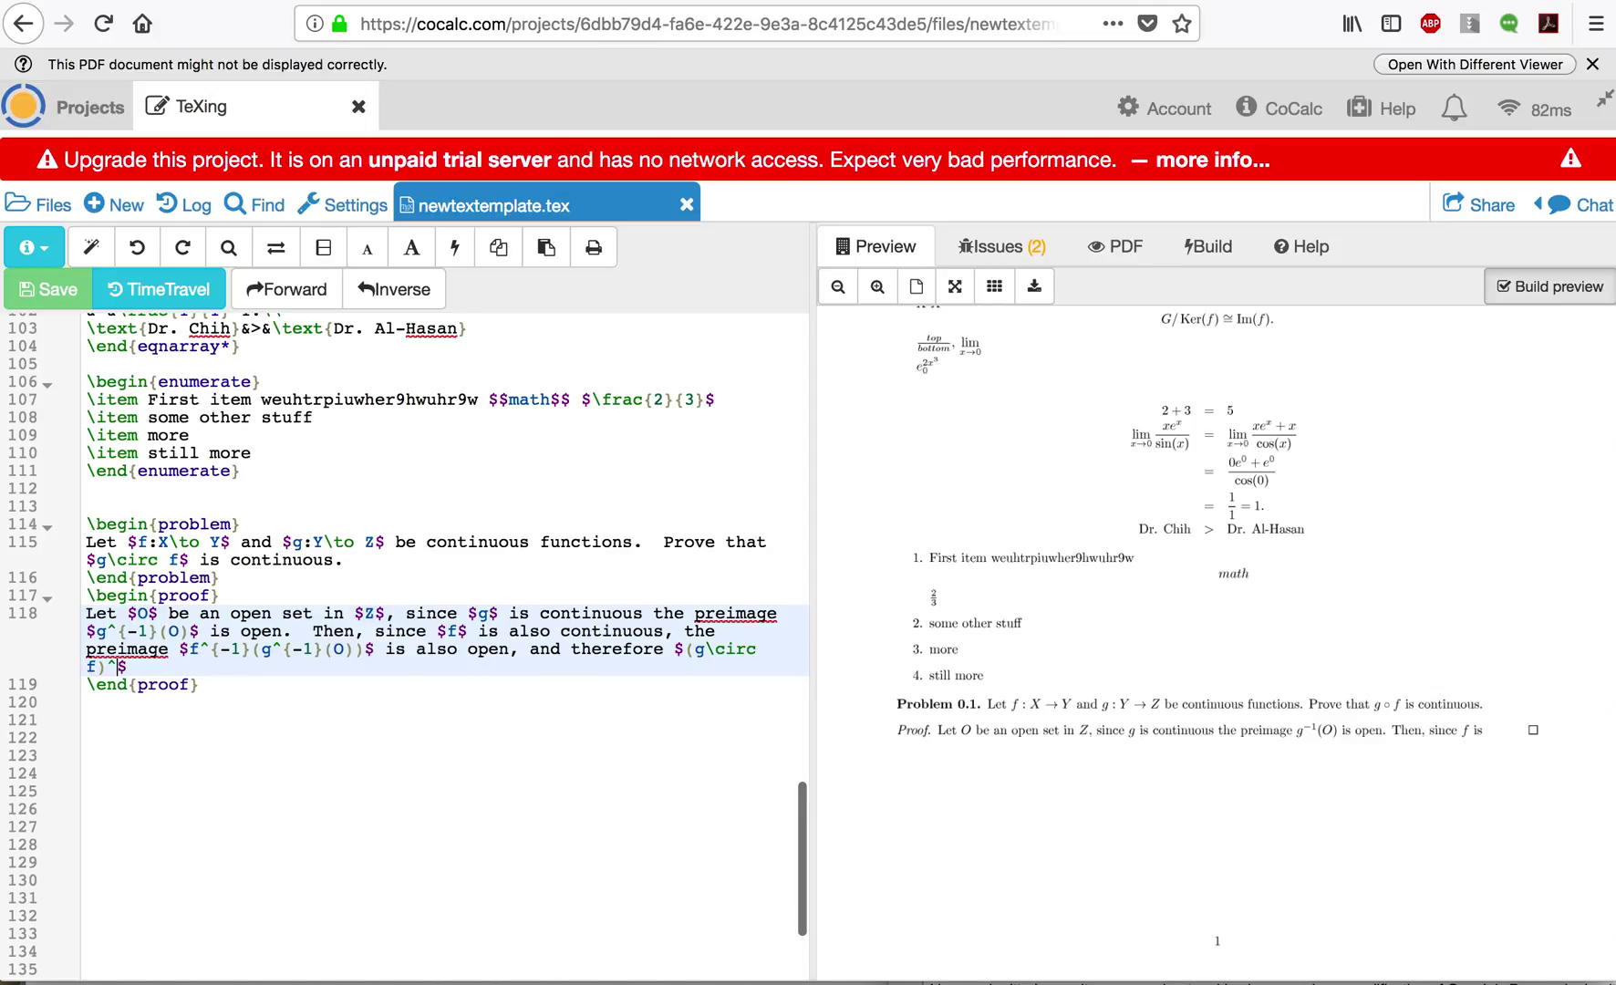
type("(O)")
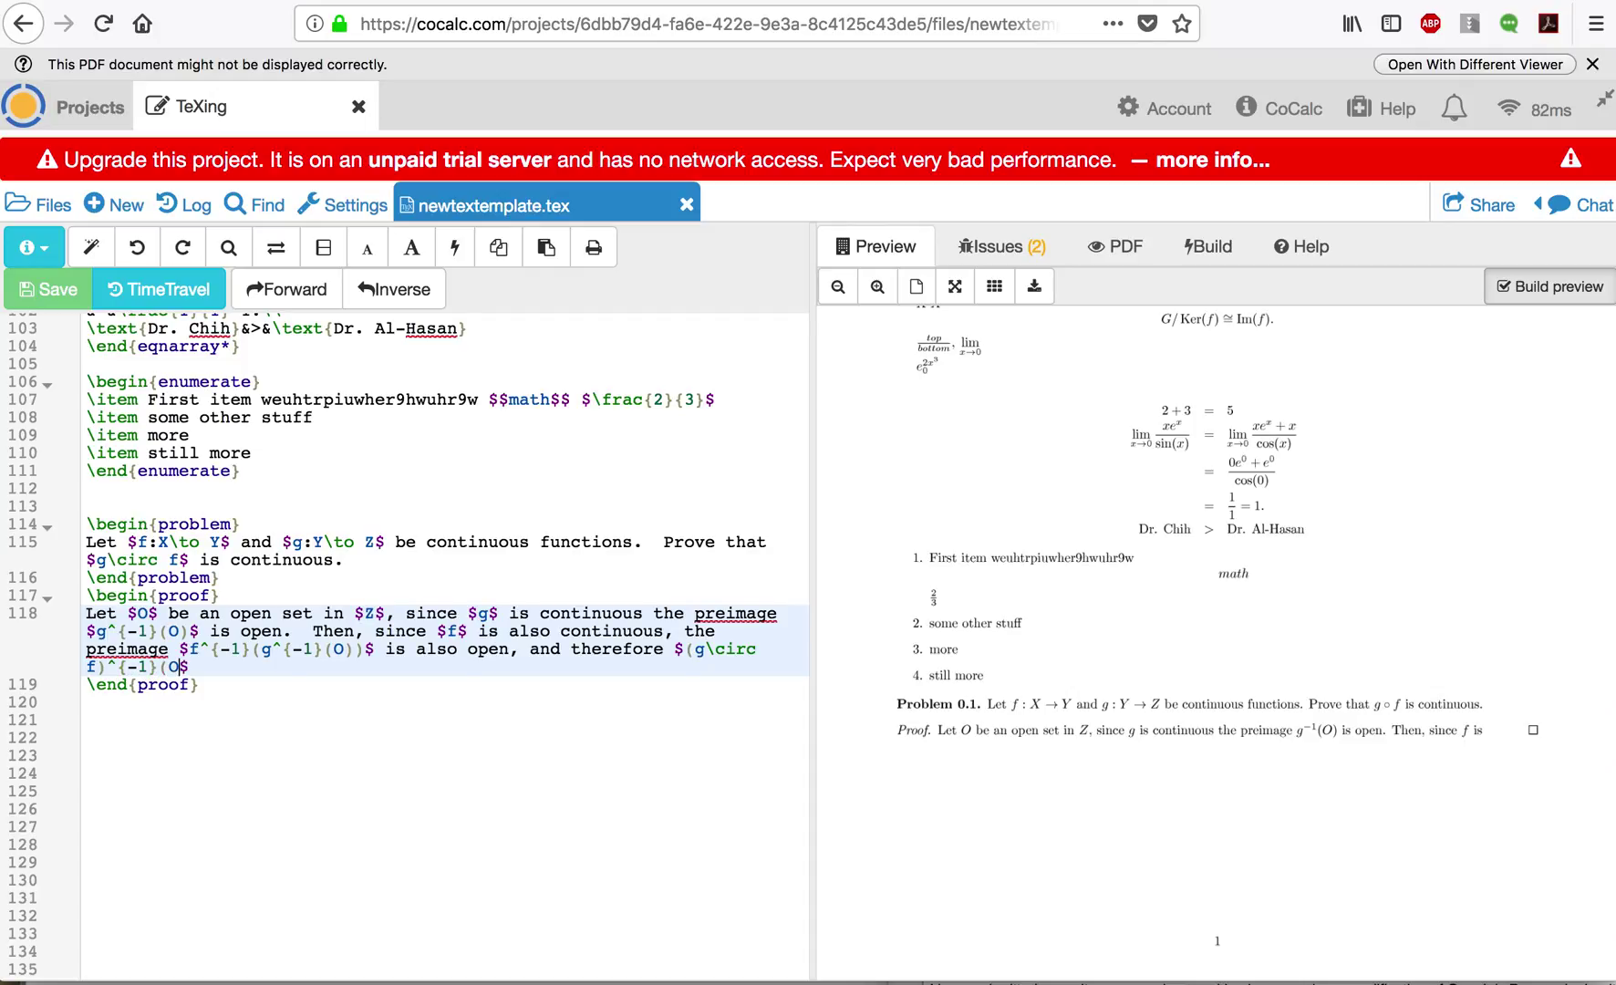
key("Right")
type("is open and $$")
Finish the proof's sentence with "$g\circ f$ is a continuous function."
key("Left")
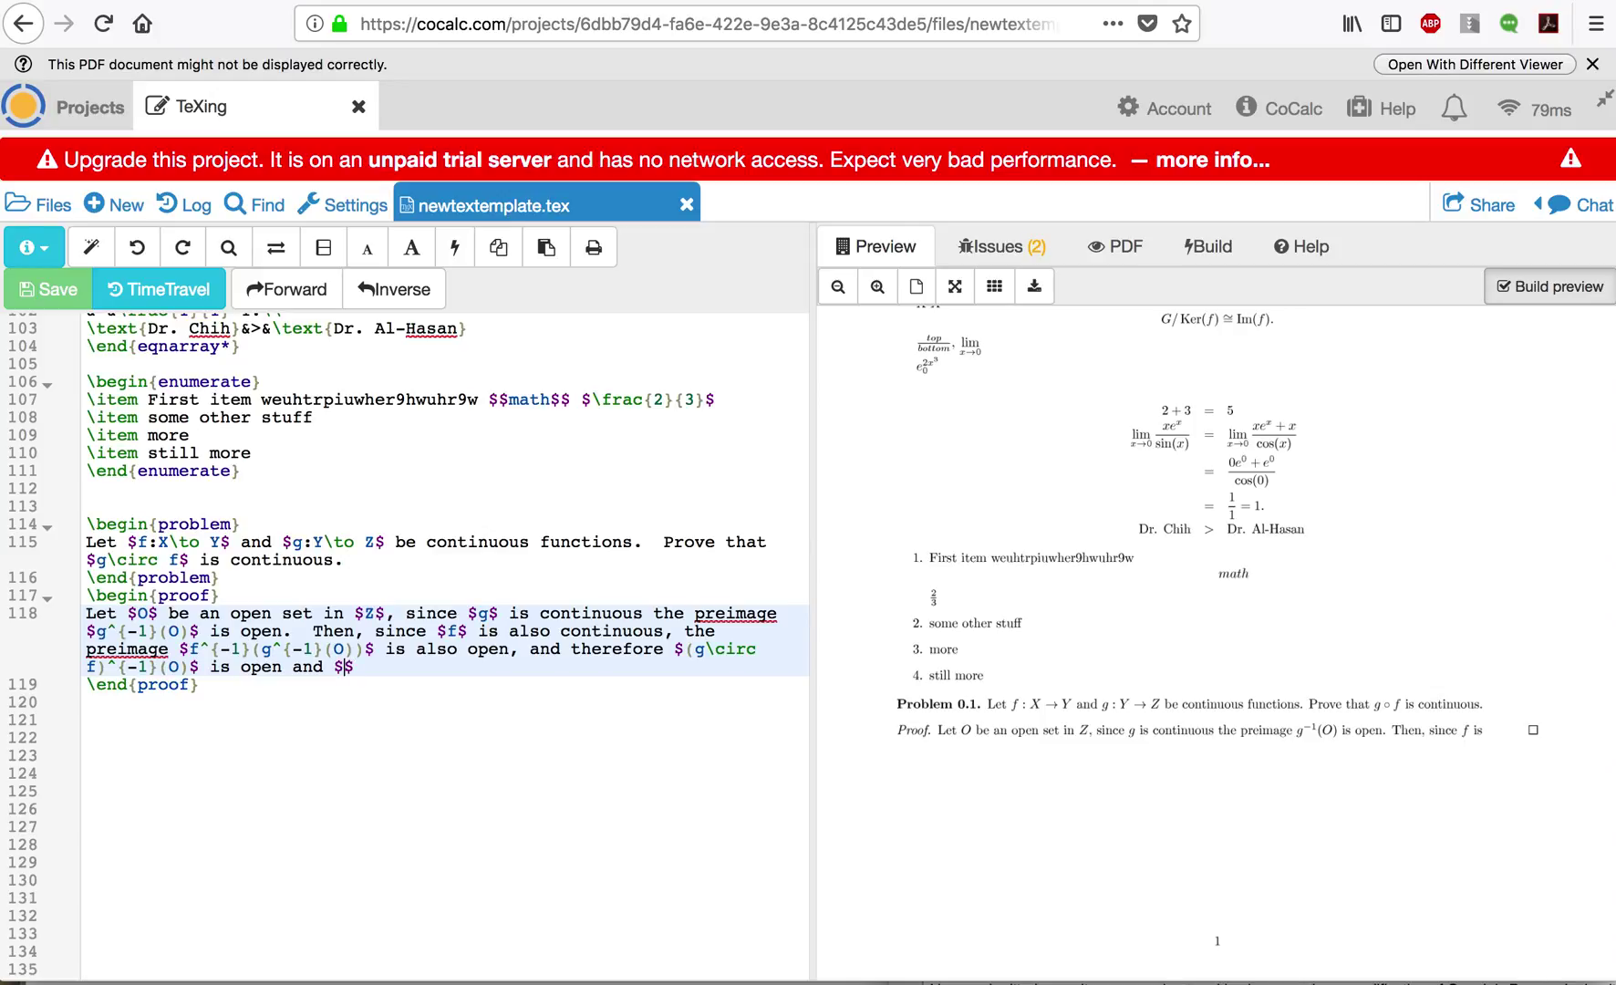
type("g\\circ f")
key("Right")
type("is")
type(" a copntin")
key("BackSpace")
key("BackSpace")
key("BackSpace")
key("BackSpace")
key("BackSpace")
type("ntinuous function")
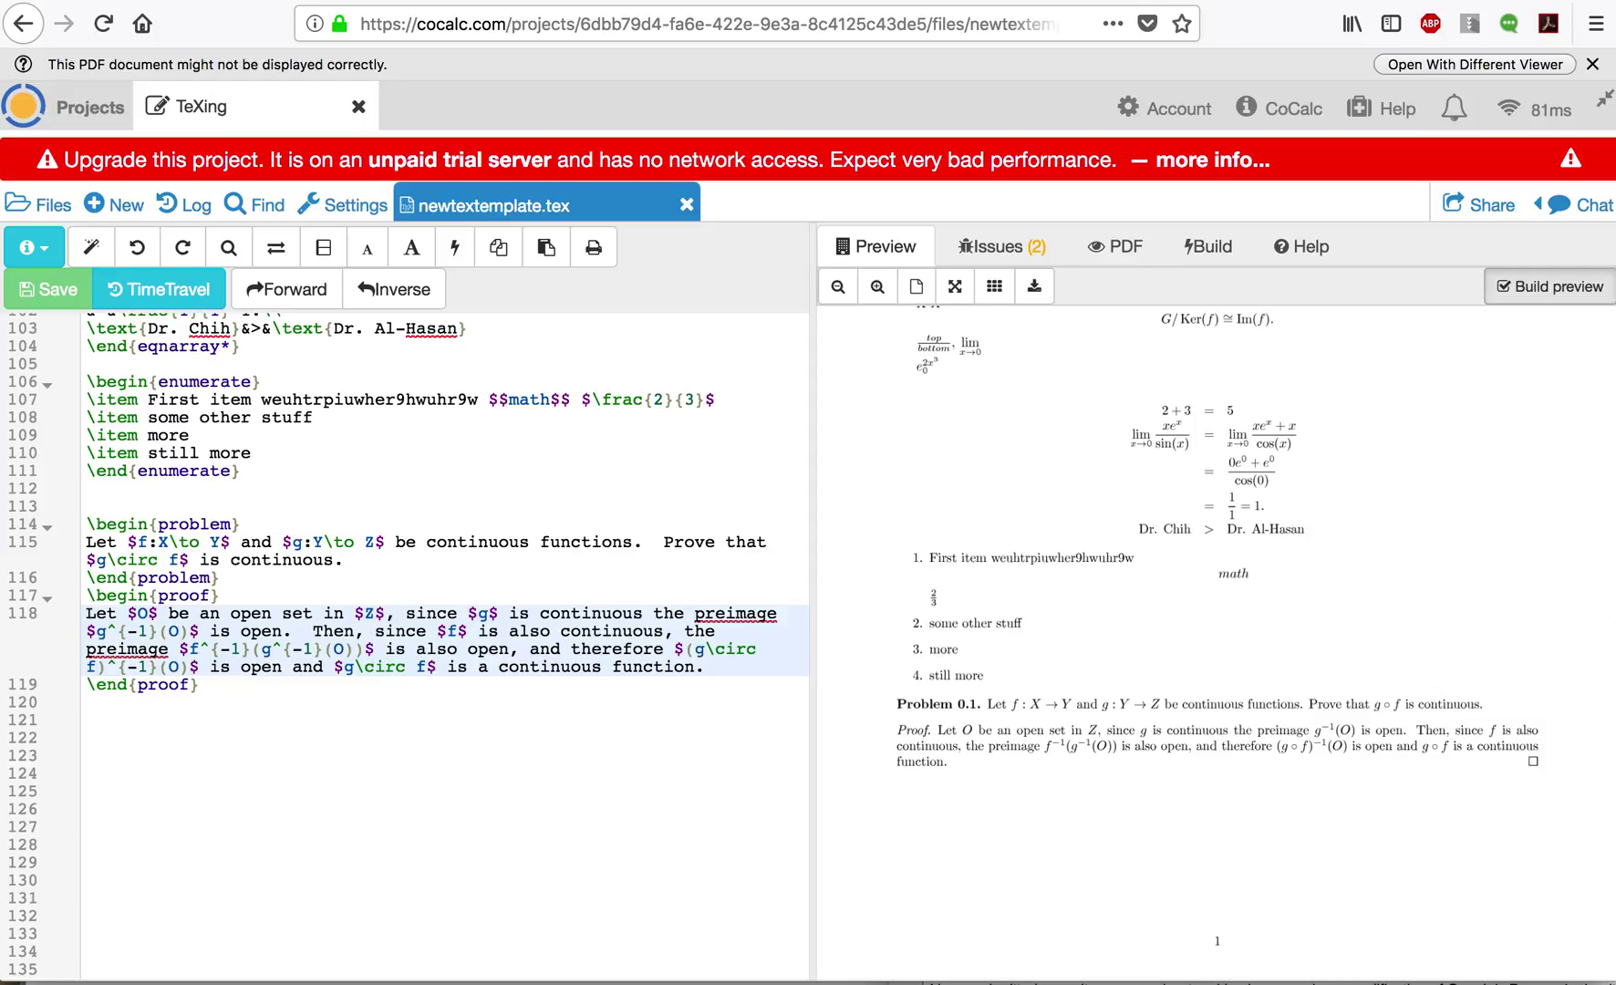
Add an empty problem environment with \begin{problem} and \end{problem} a few lines below the proof and save the file
left_click(241, 734)
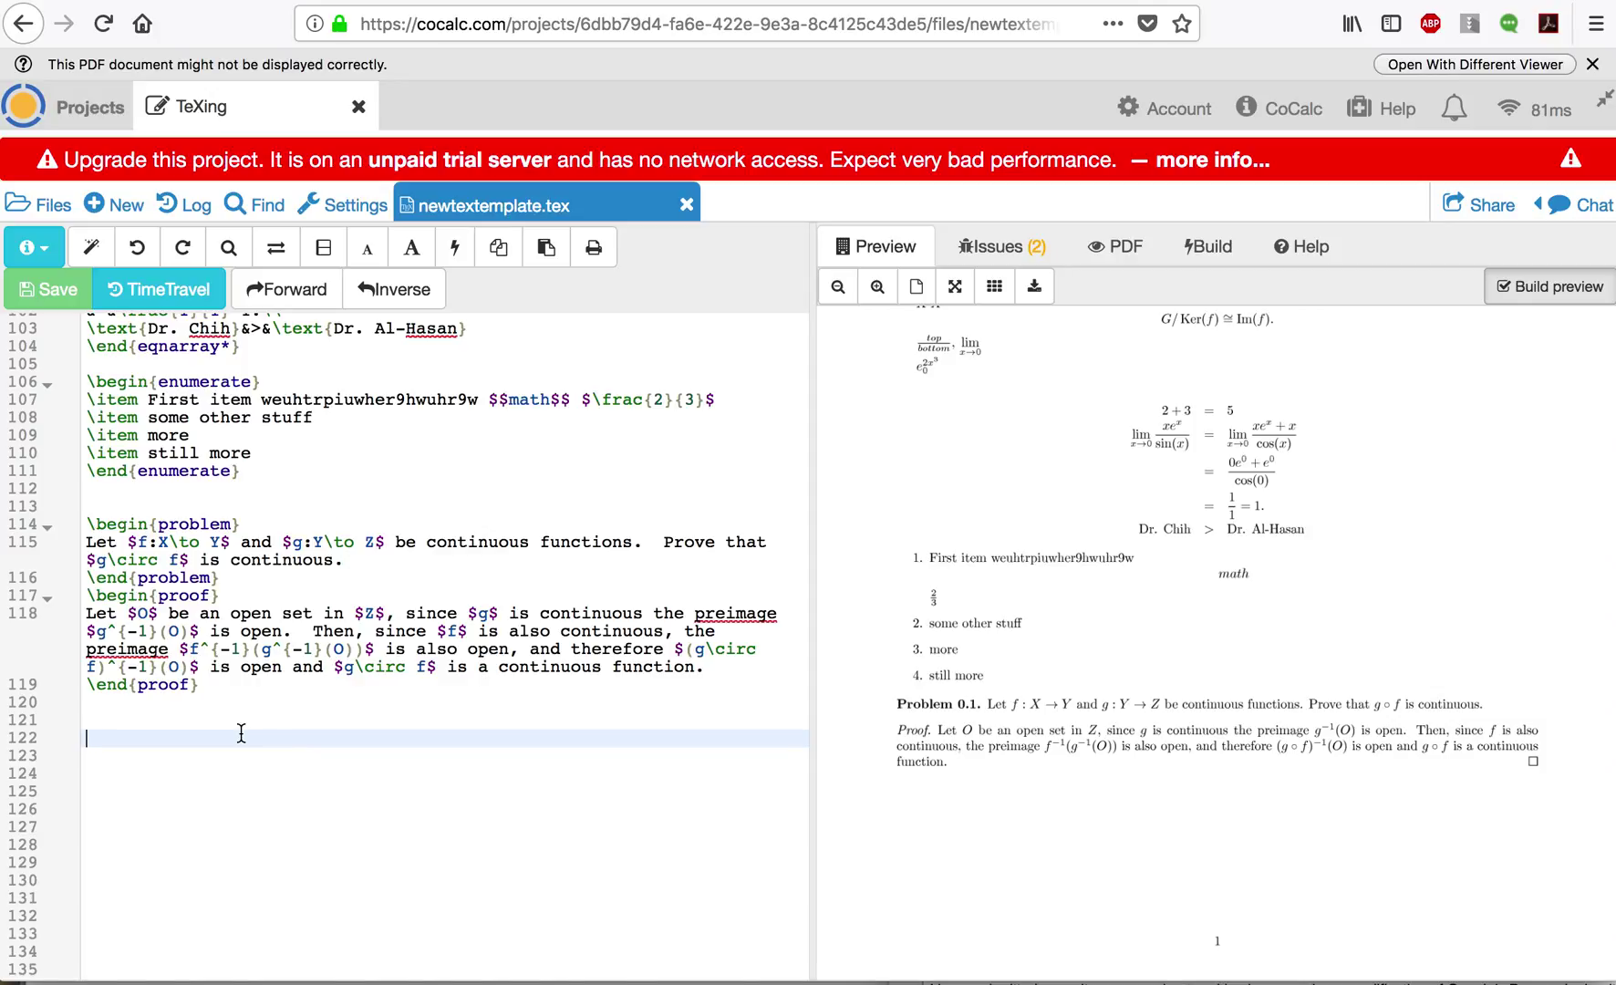
type("\begin{problem}")
key("Return")
key("Return")
type("\\en")
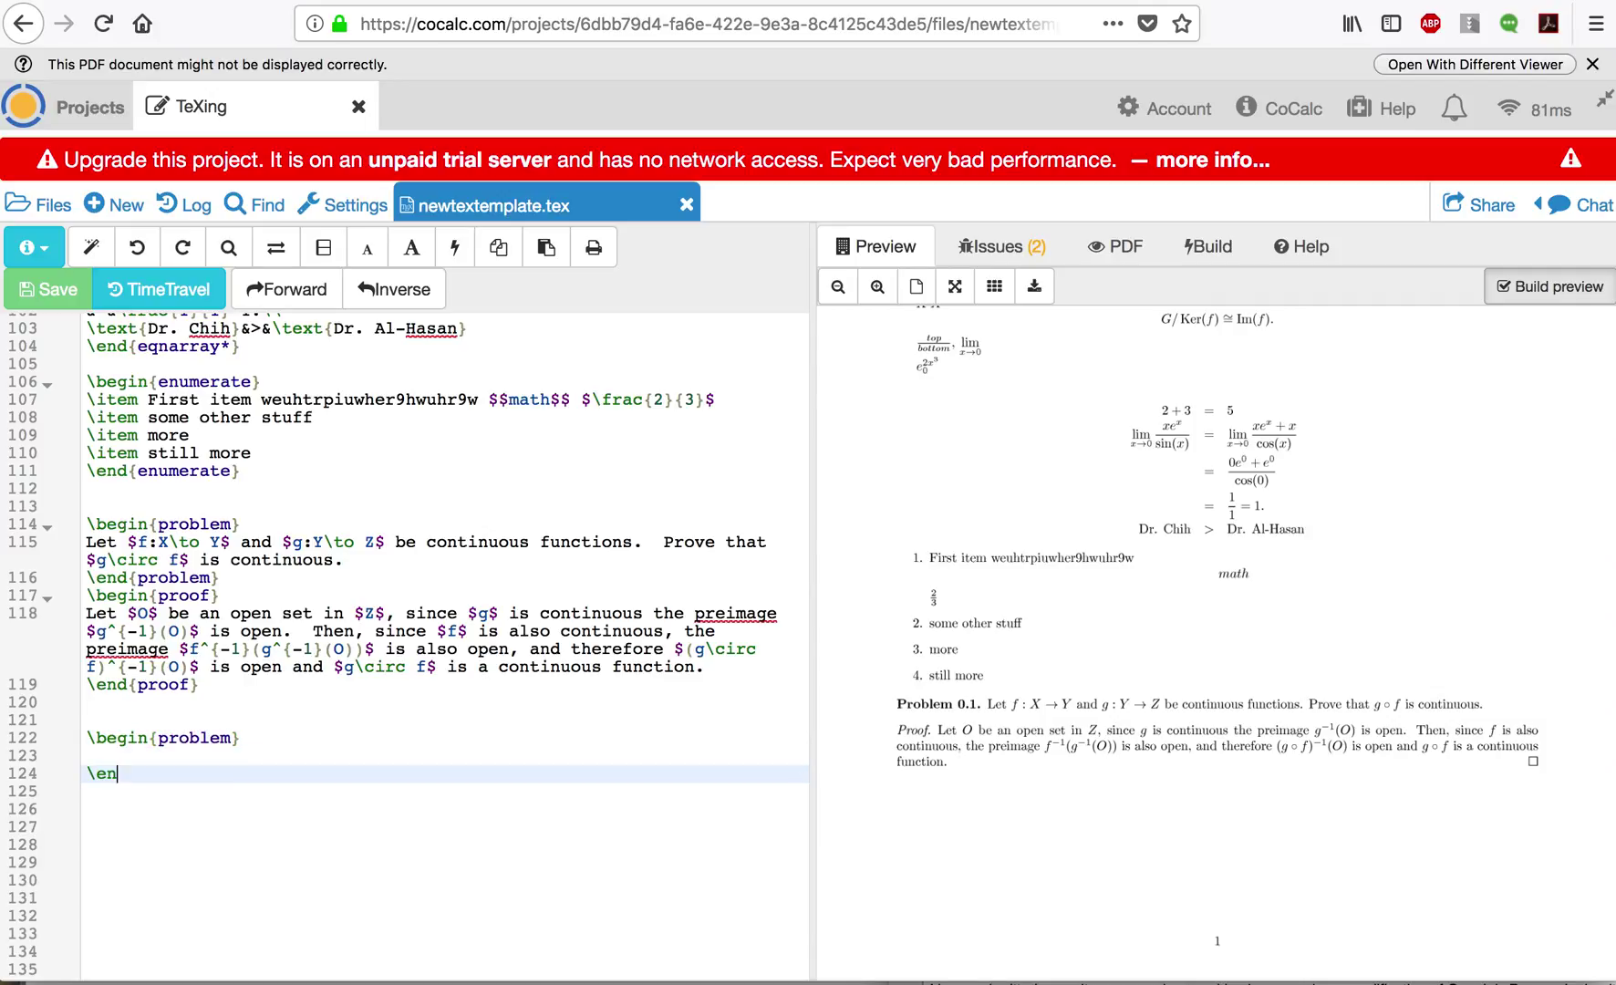
type("d{problem")
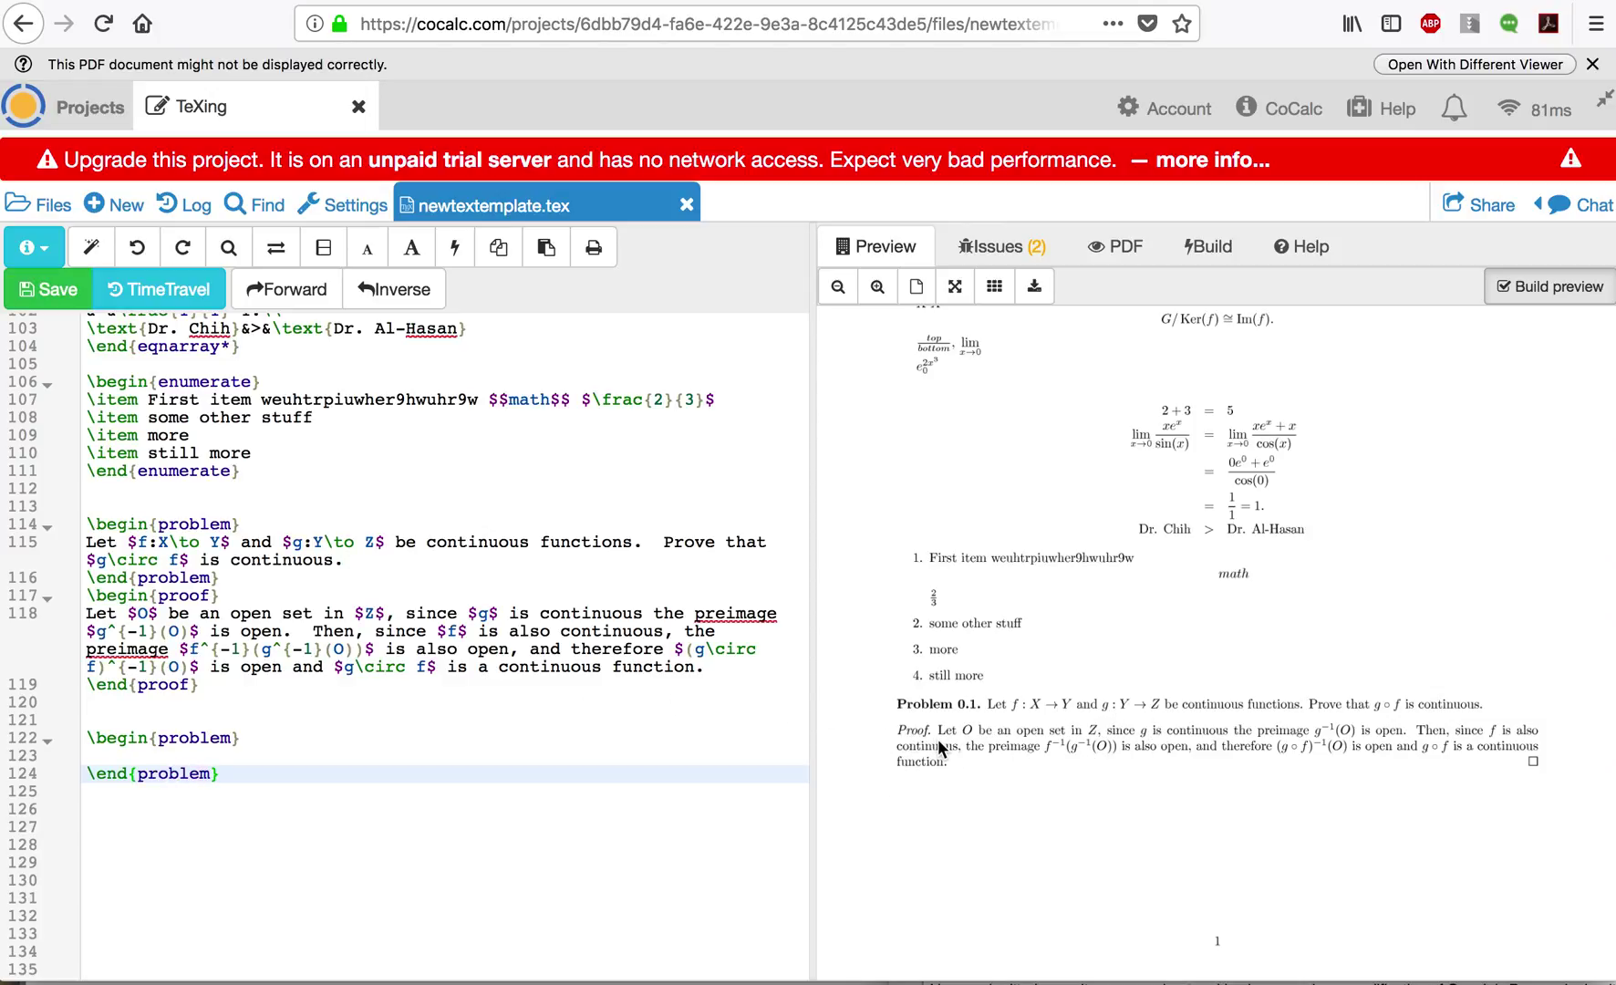
left_click_drag(955, 733, 1026, 743)
scroll(1075, 798, "down", 1)
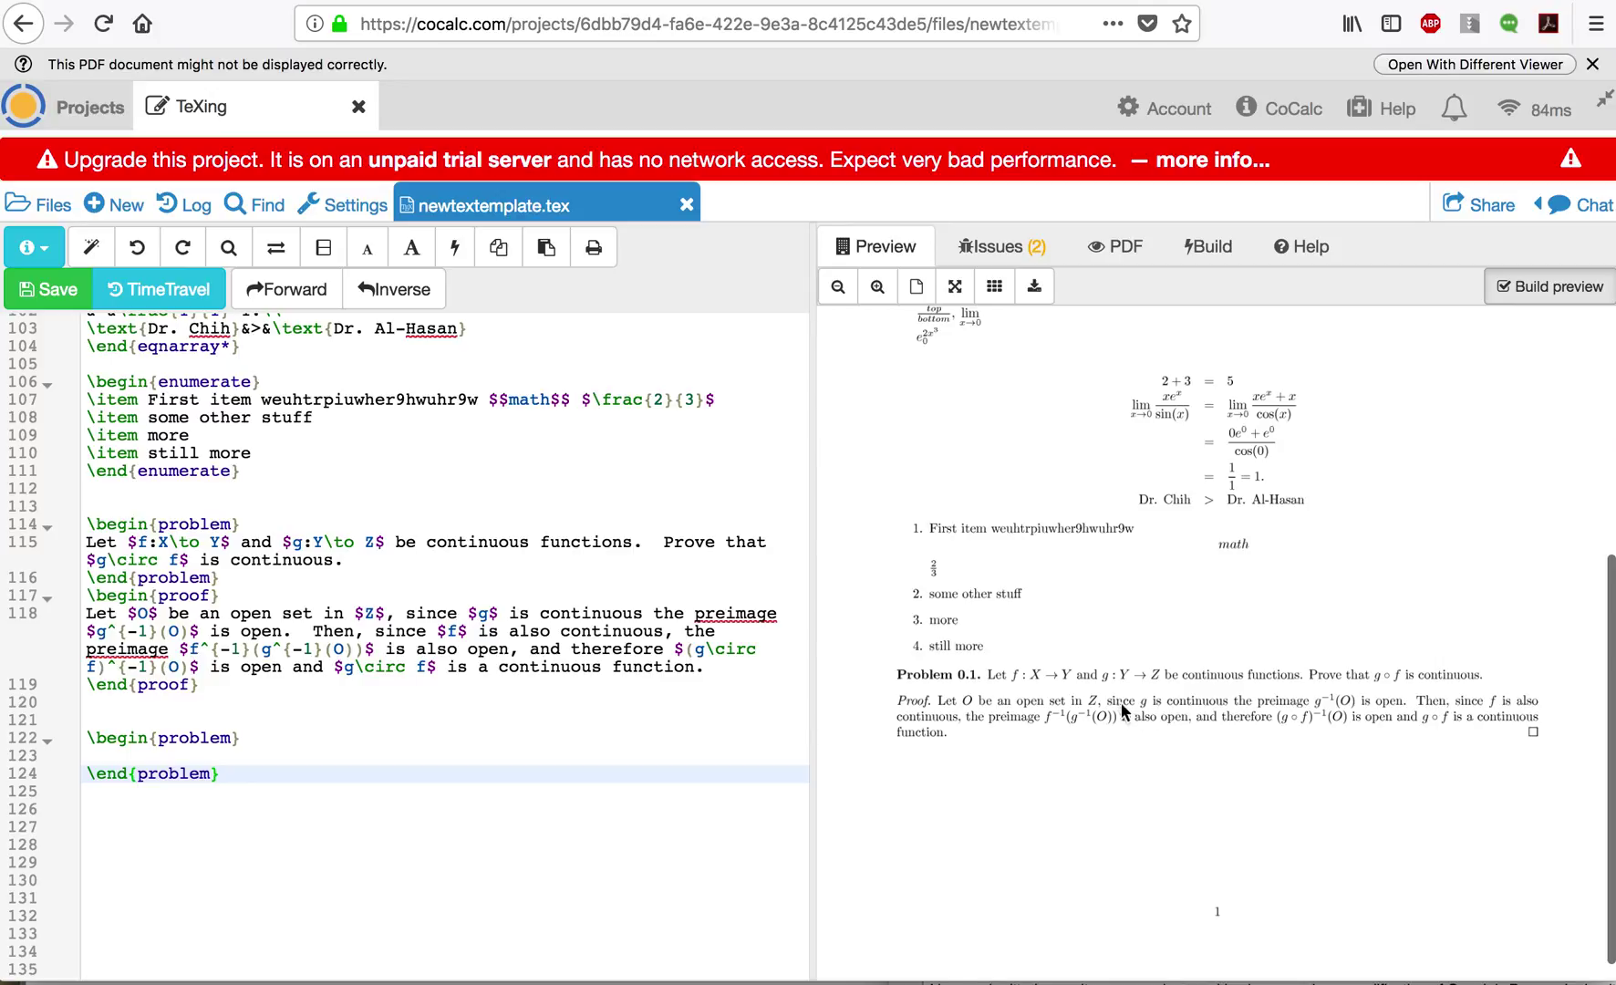
key("ctrl+s")
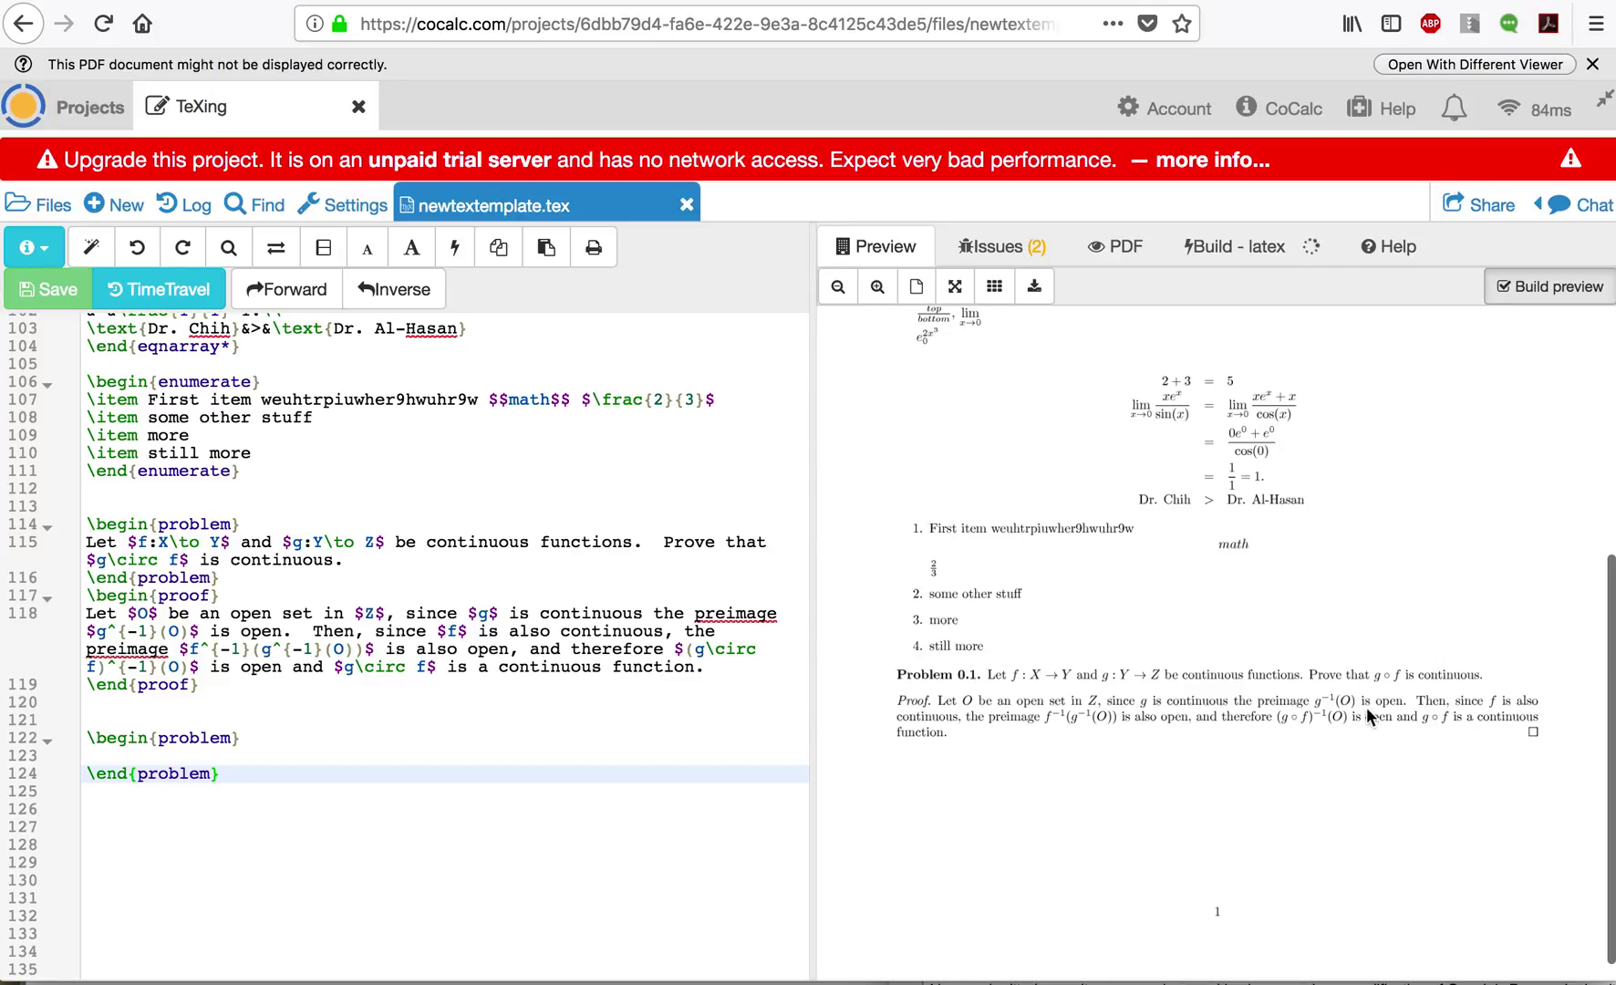
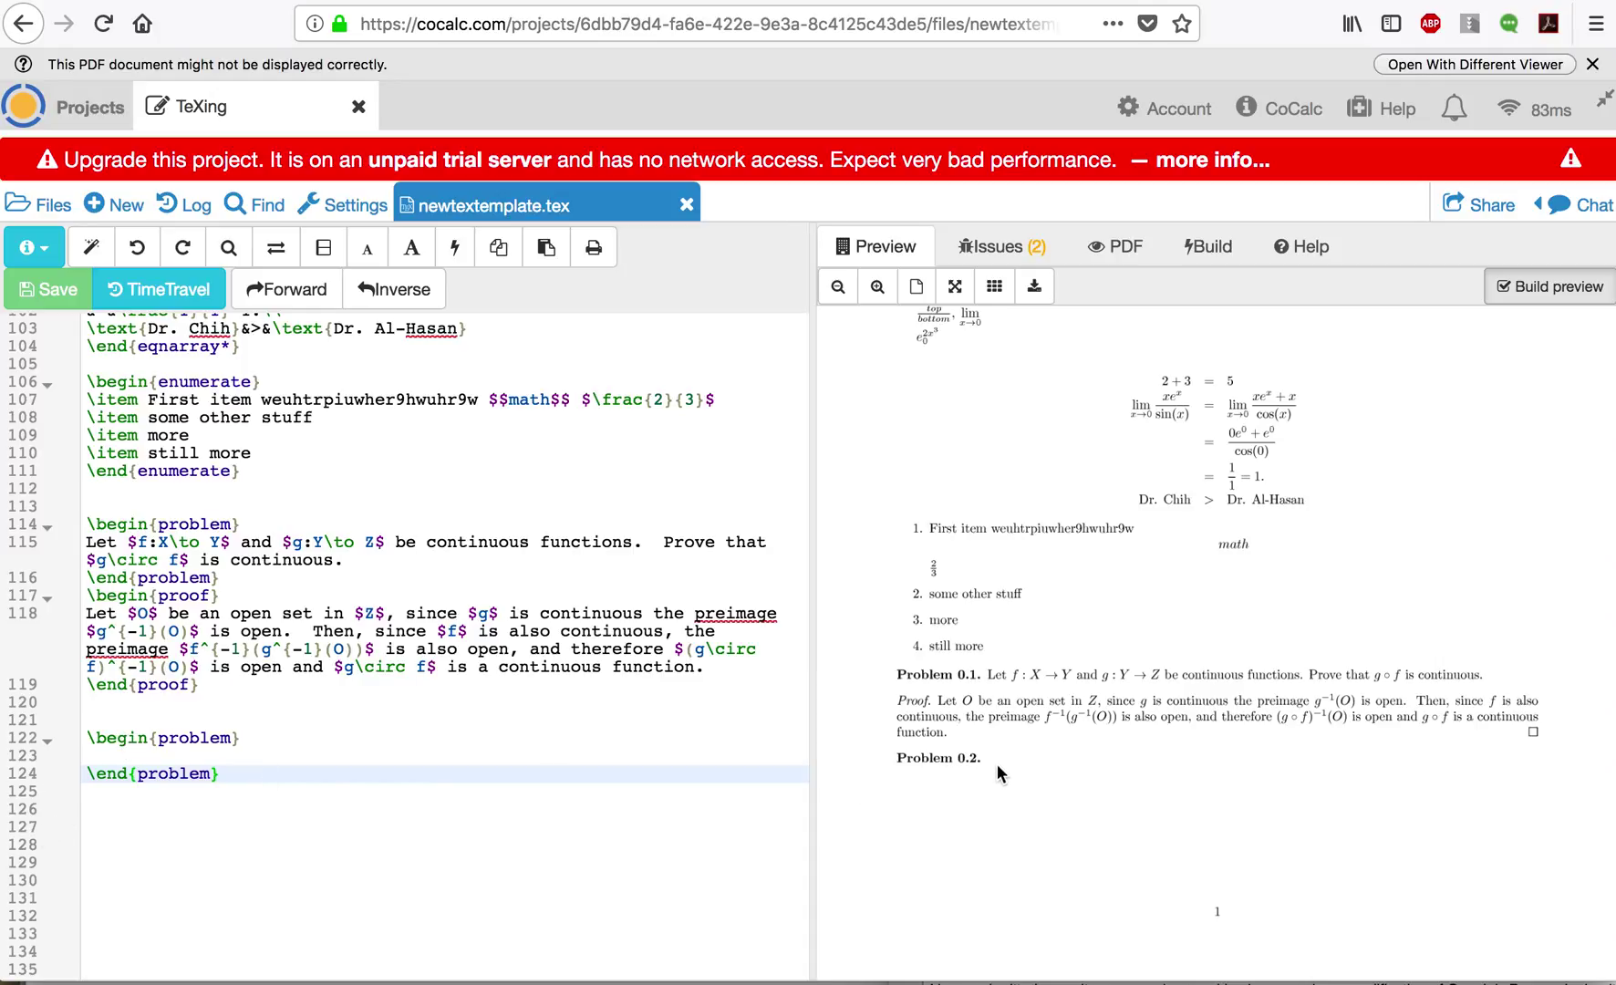
Write "Prove that the sum $\dsum_{i=1}^n 2i-1=i^2$" inside the new problem environment
left_click(110, 757)
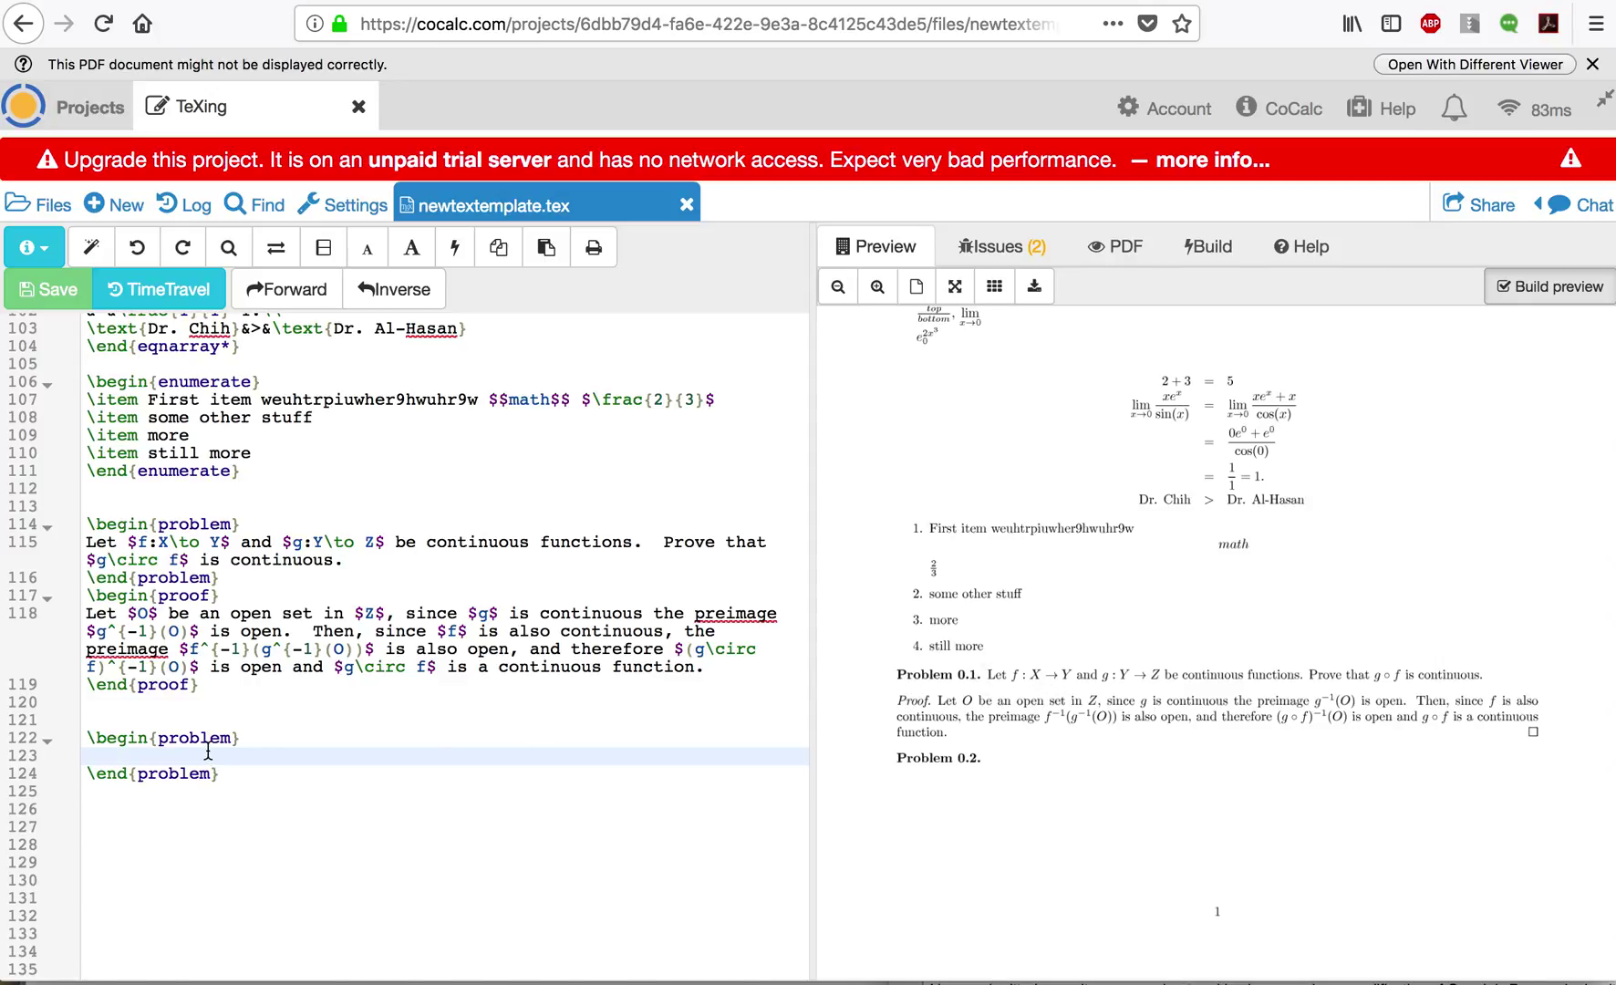
type("Prove that")
type("the sum $")
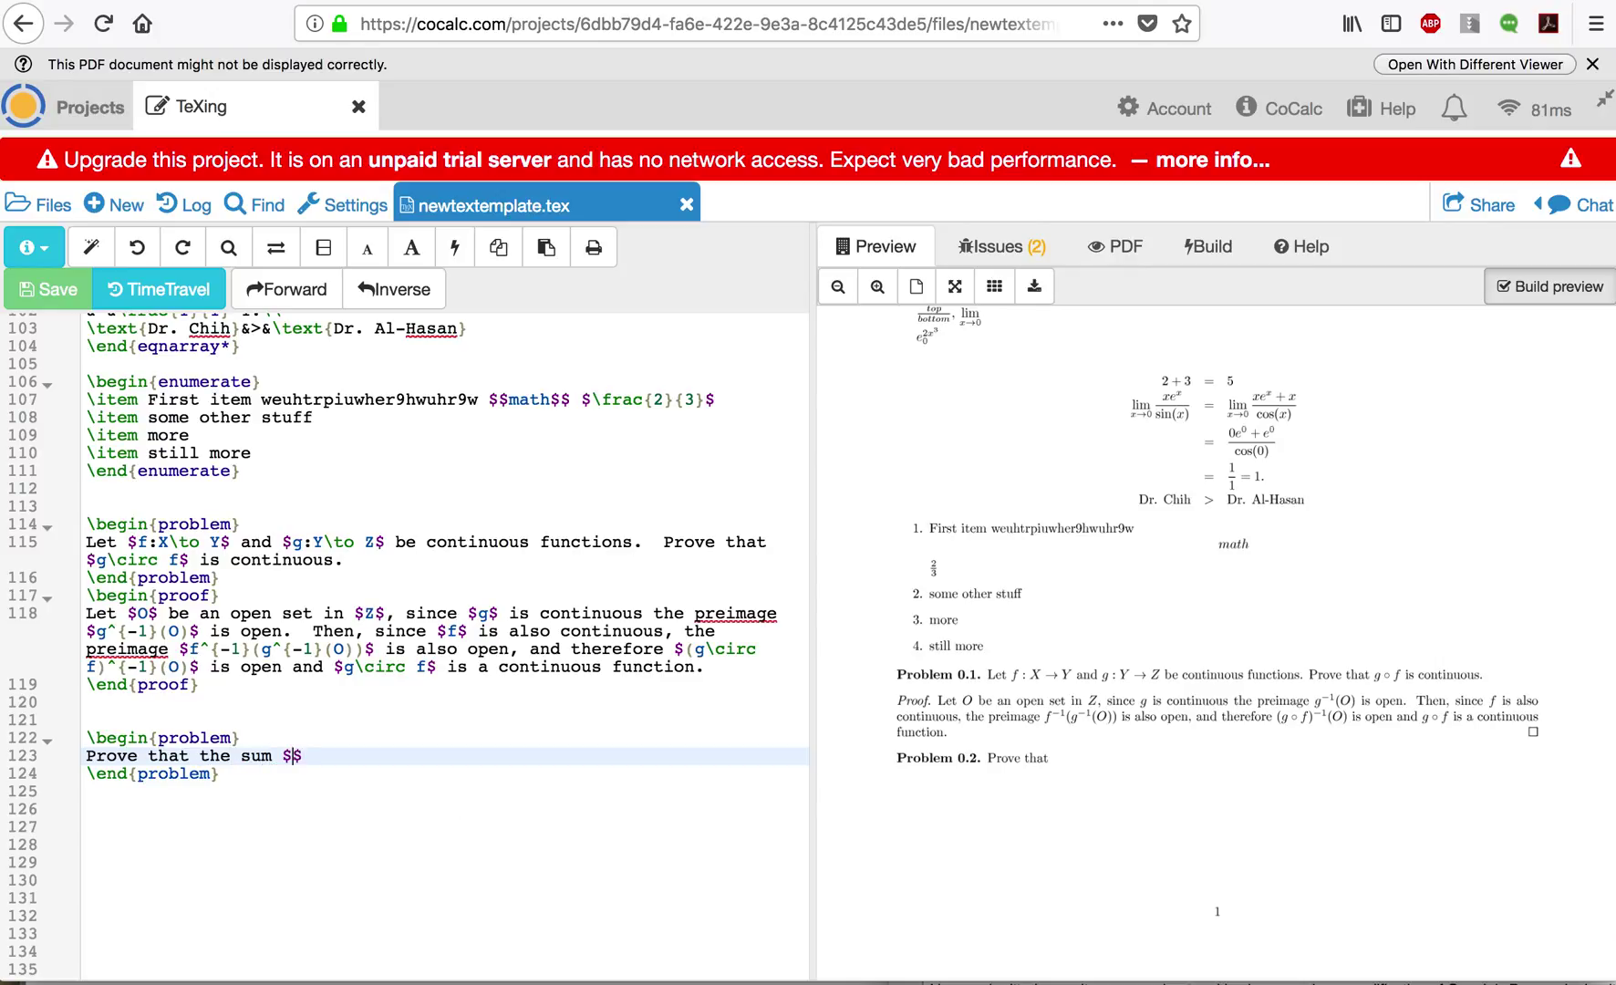
type("\\dsum_")
type("{}")
type("i=1}")
type("^n")
type(" 2i-1")
type("=")
type("i^2$")
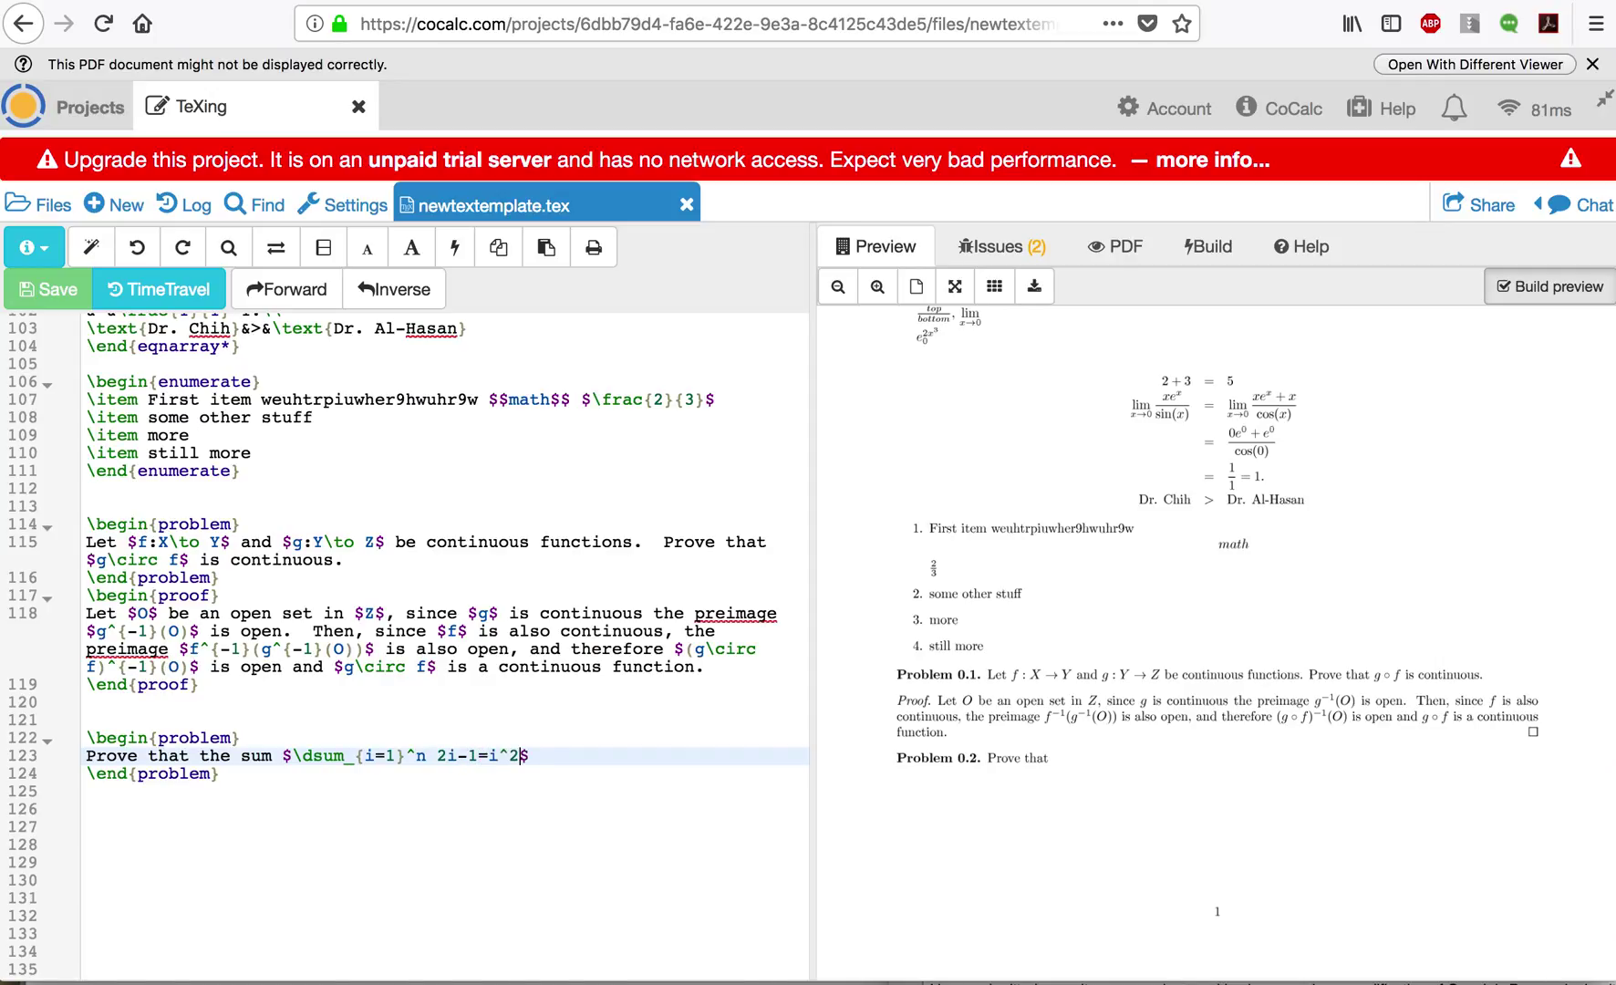
End the sum problem's statement with a period and change the equation's right-hand side to n^2
type(".")
key("Left")
key("Left")
key("Left")
key("Left")
key("BackSpace")
type("n")
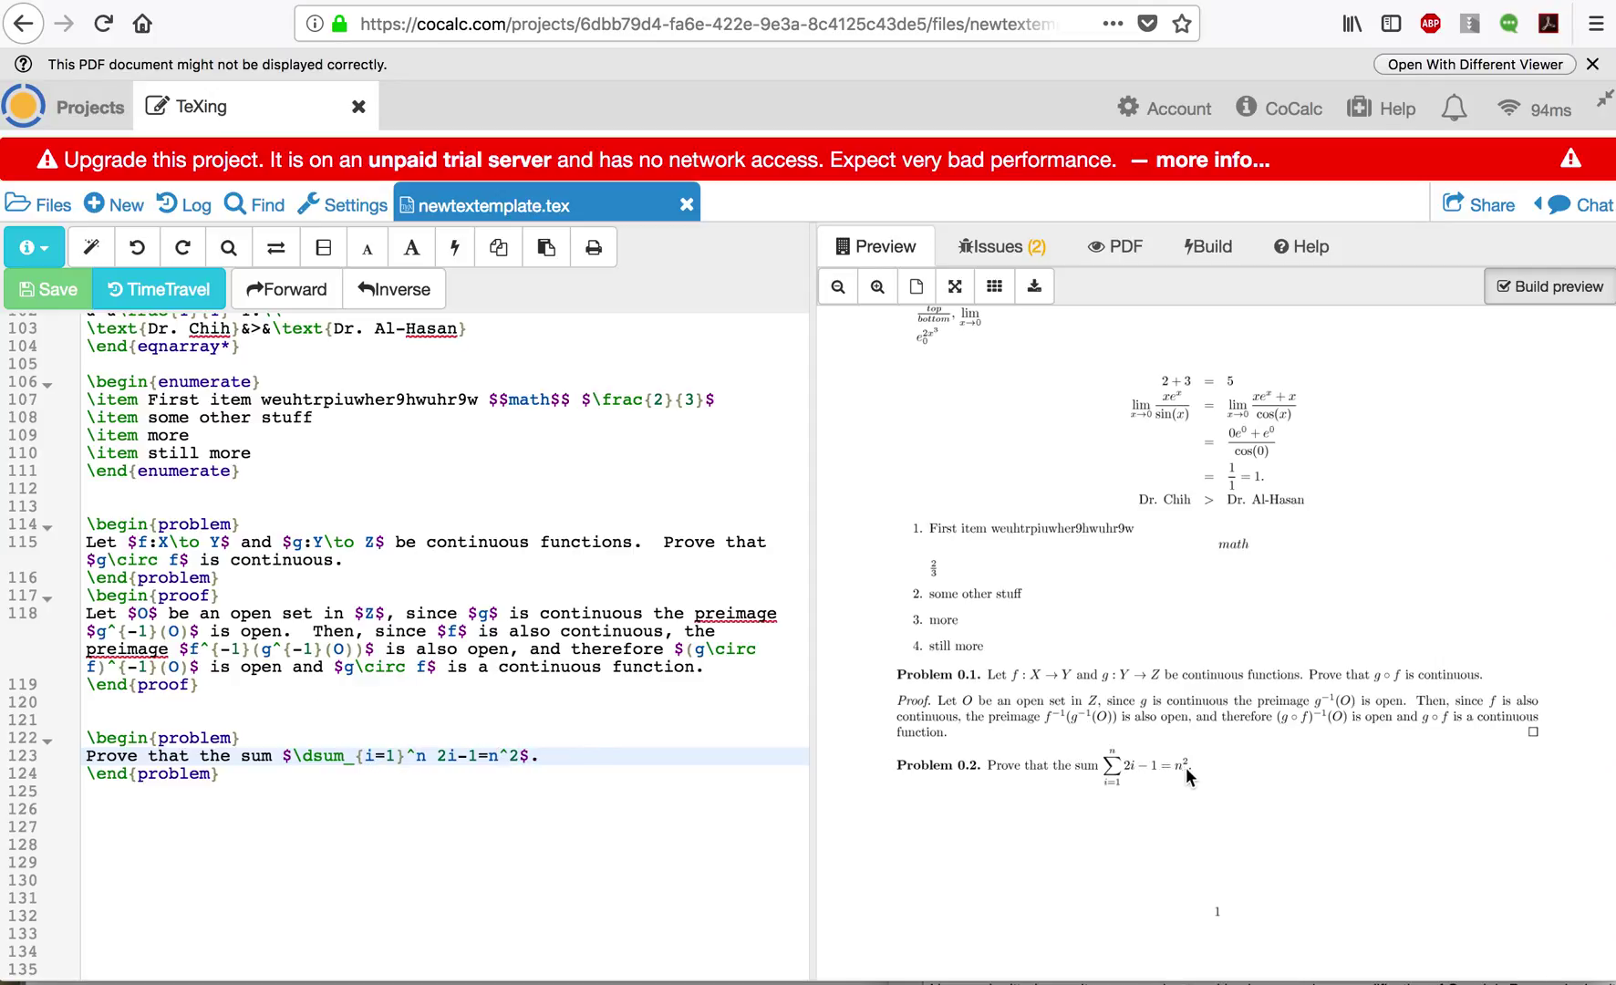
Add an empty proof environment with \begin{proof} and \end{proof} directly below the sum problem
left_click(275, 798)
type("\begin{")
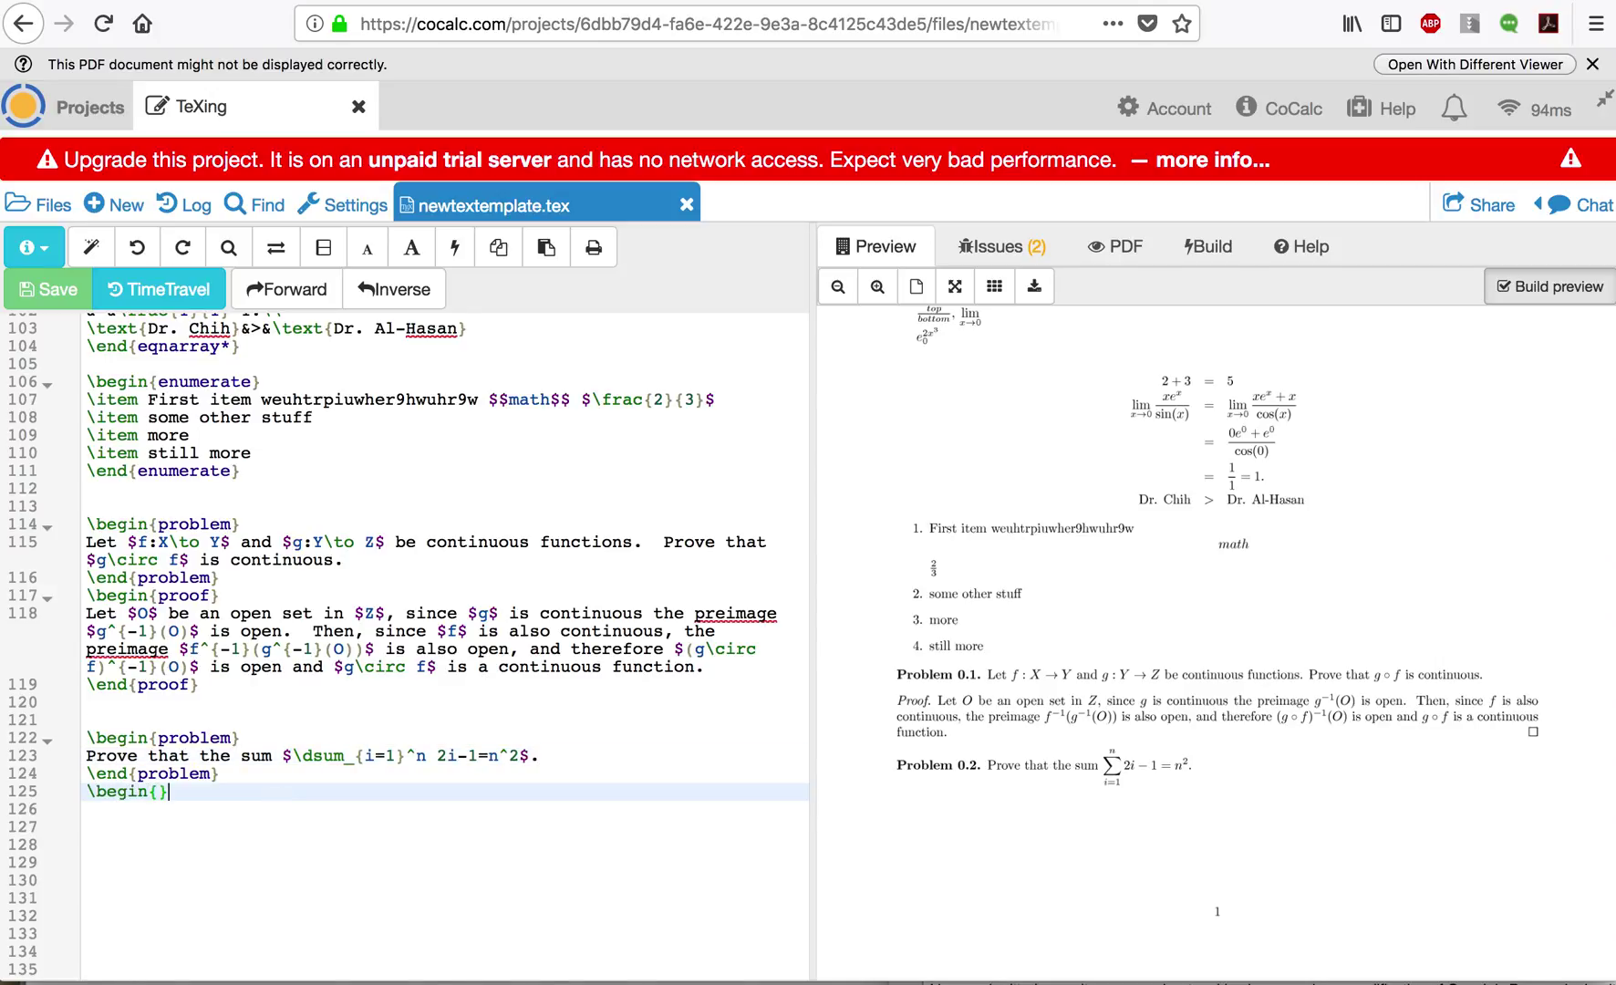
type("proof}")
key("Return")
key("Return")
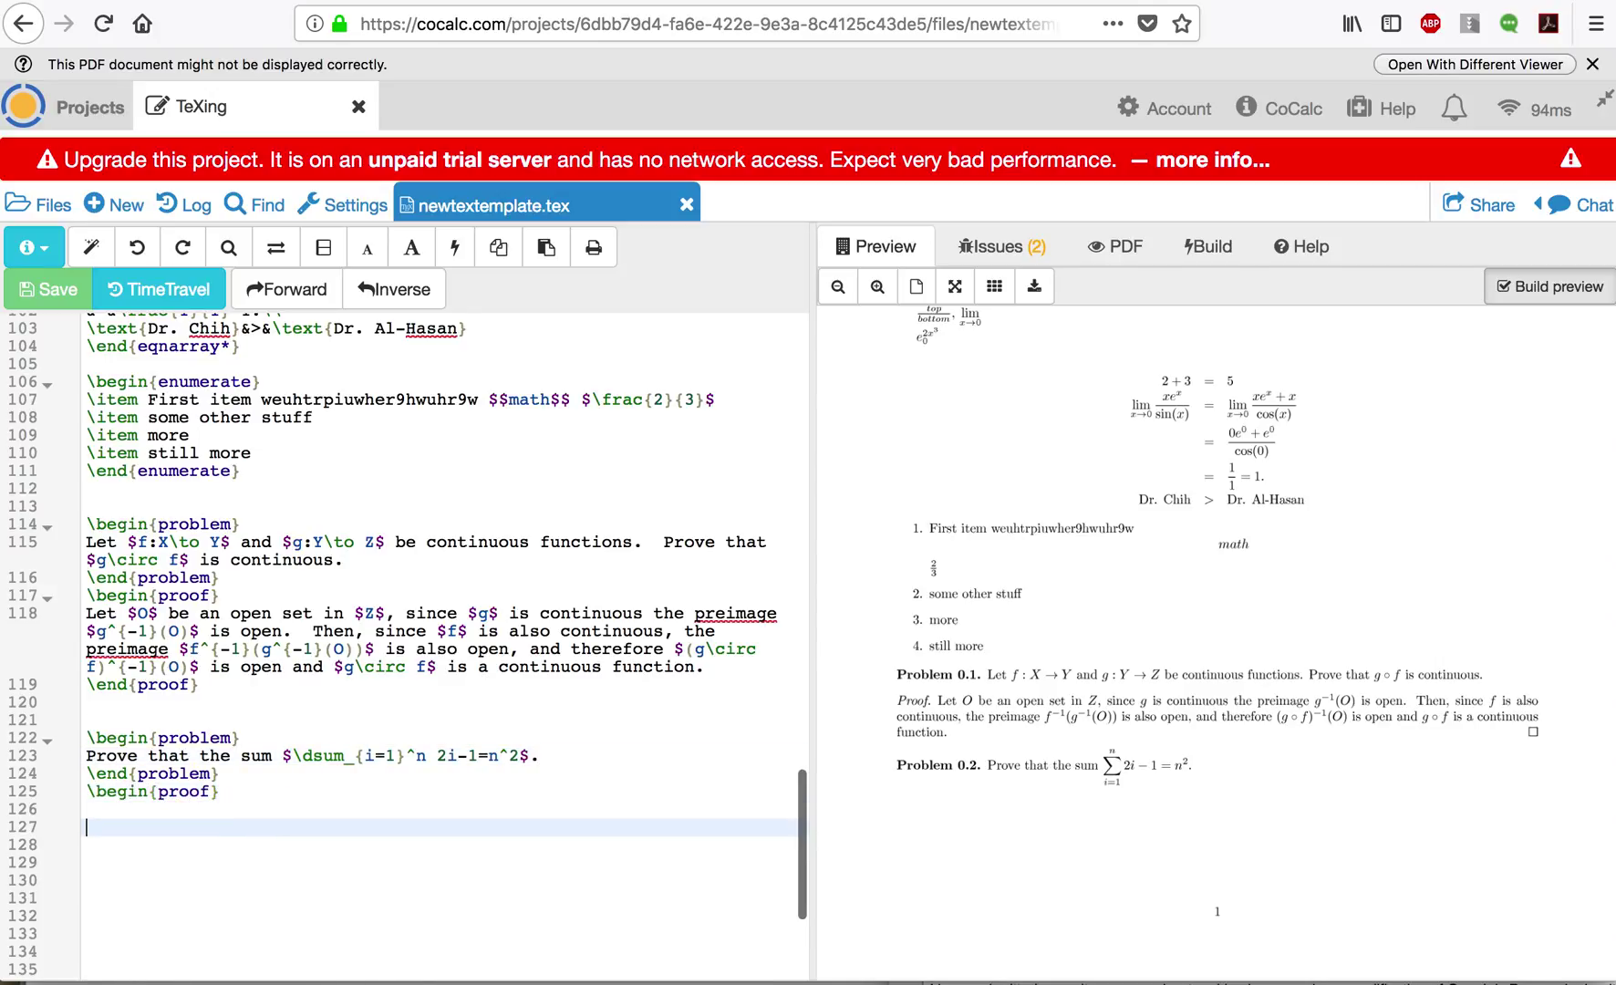
key("Return")
type("\\end{proof")
Open the new proof with the line "We poroceed via proof by induction:" followed by a blank line
key("Up")
key("Up")
key("Up")
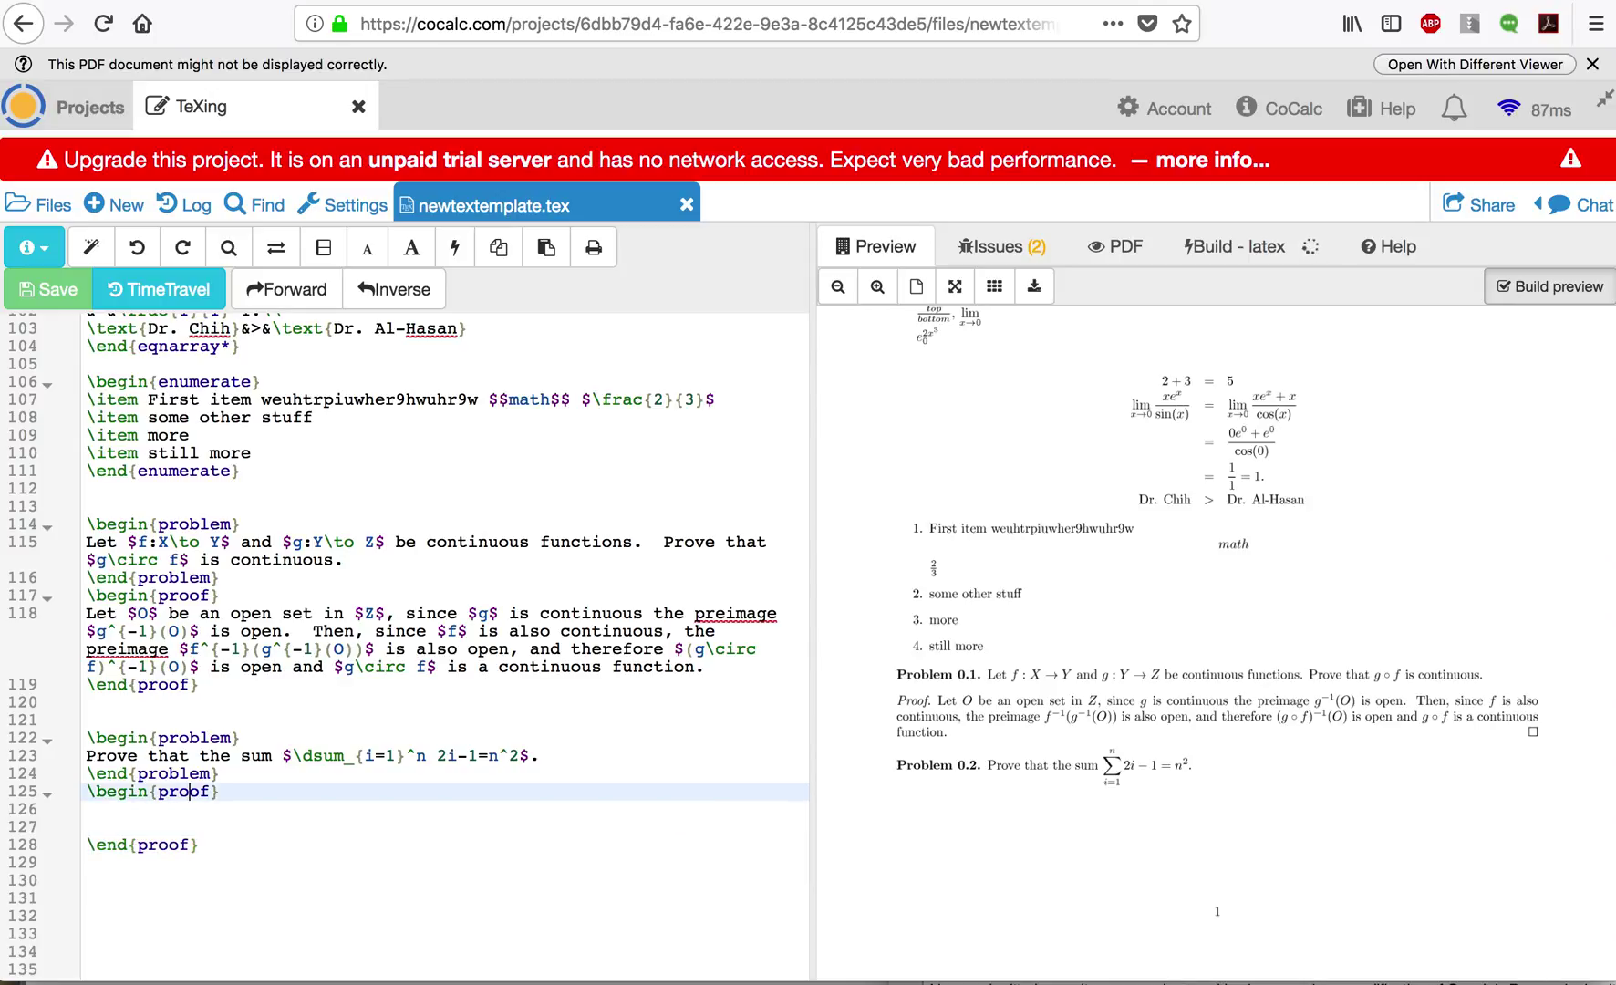
key("Down")
type("We poroc")
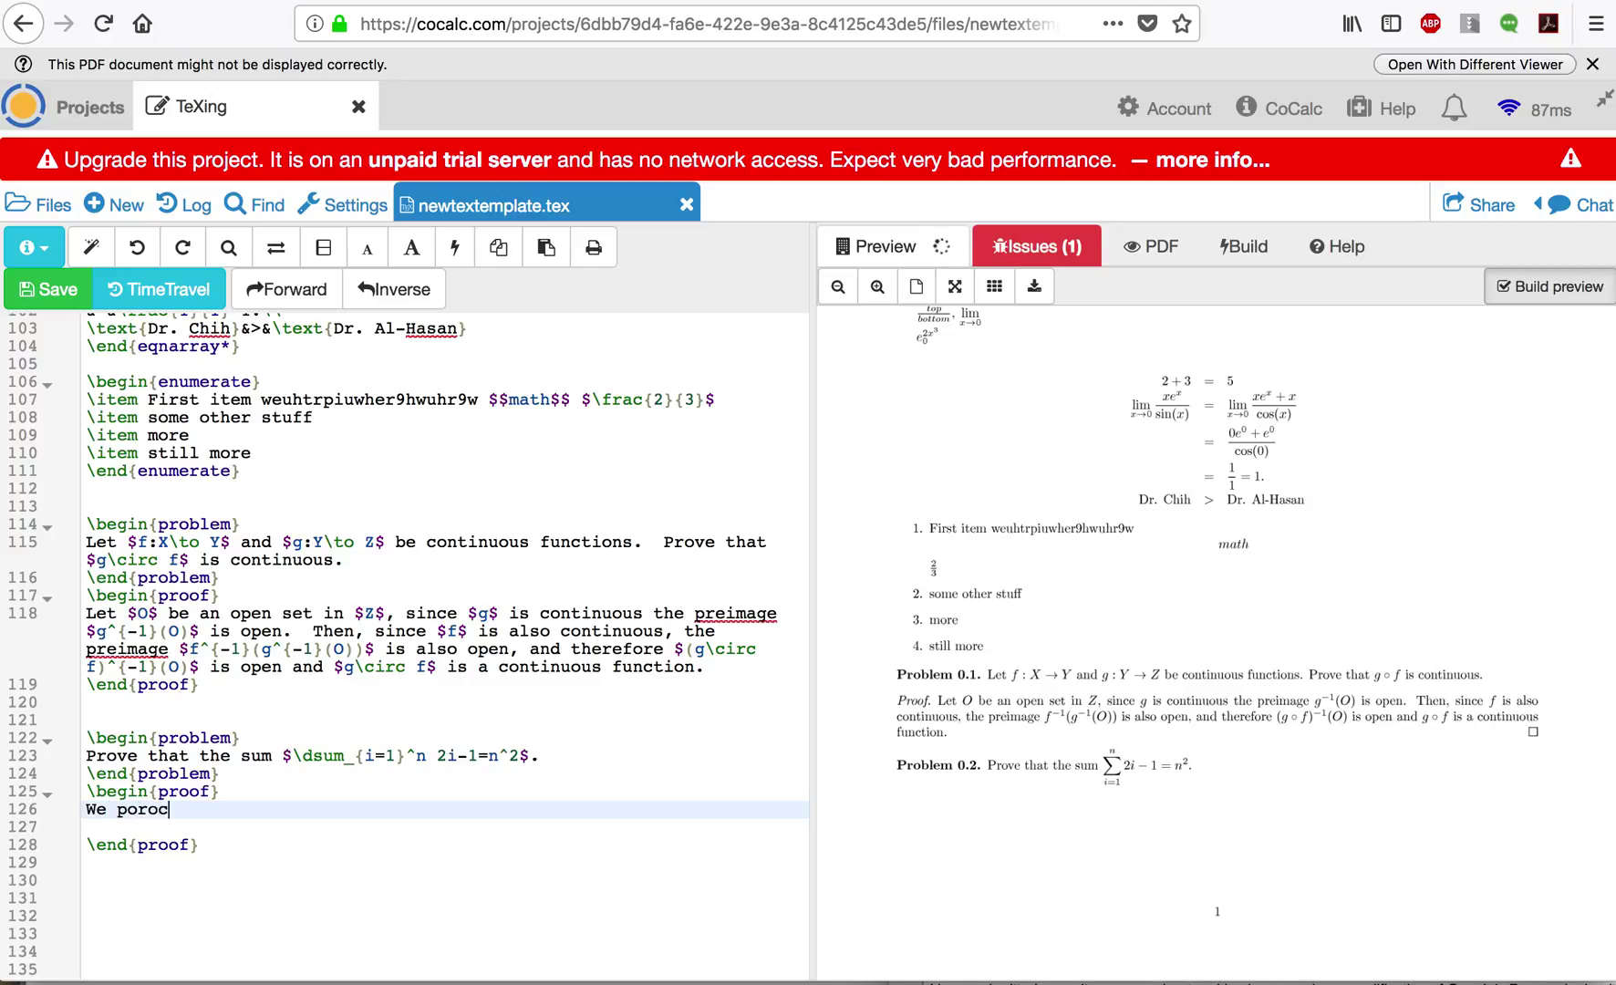
type("eed via proof ")
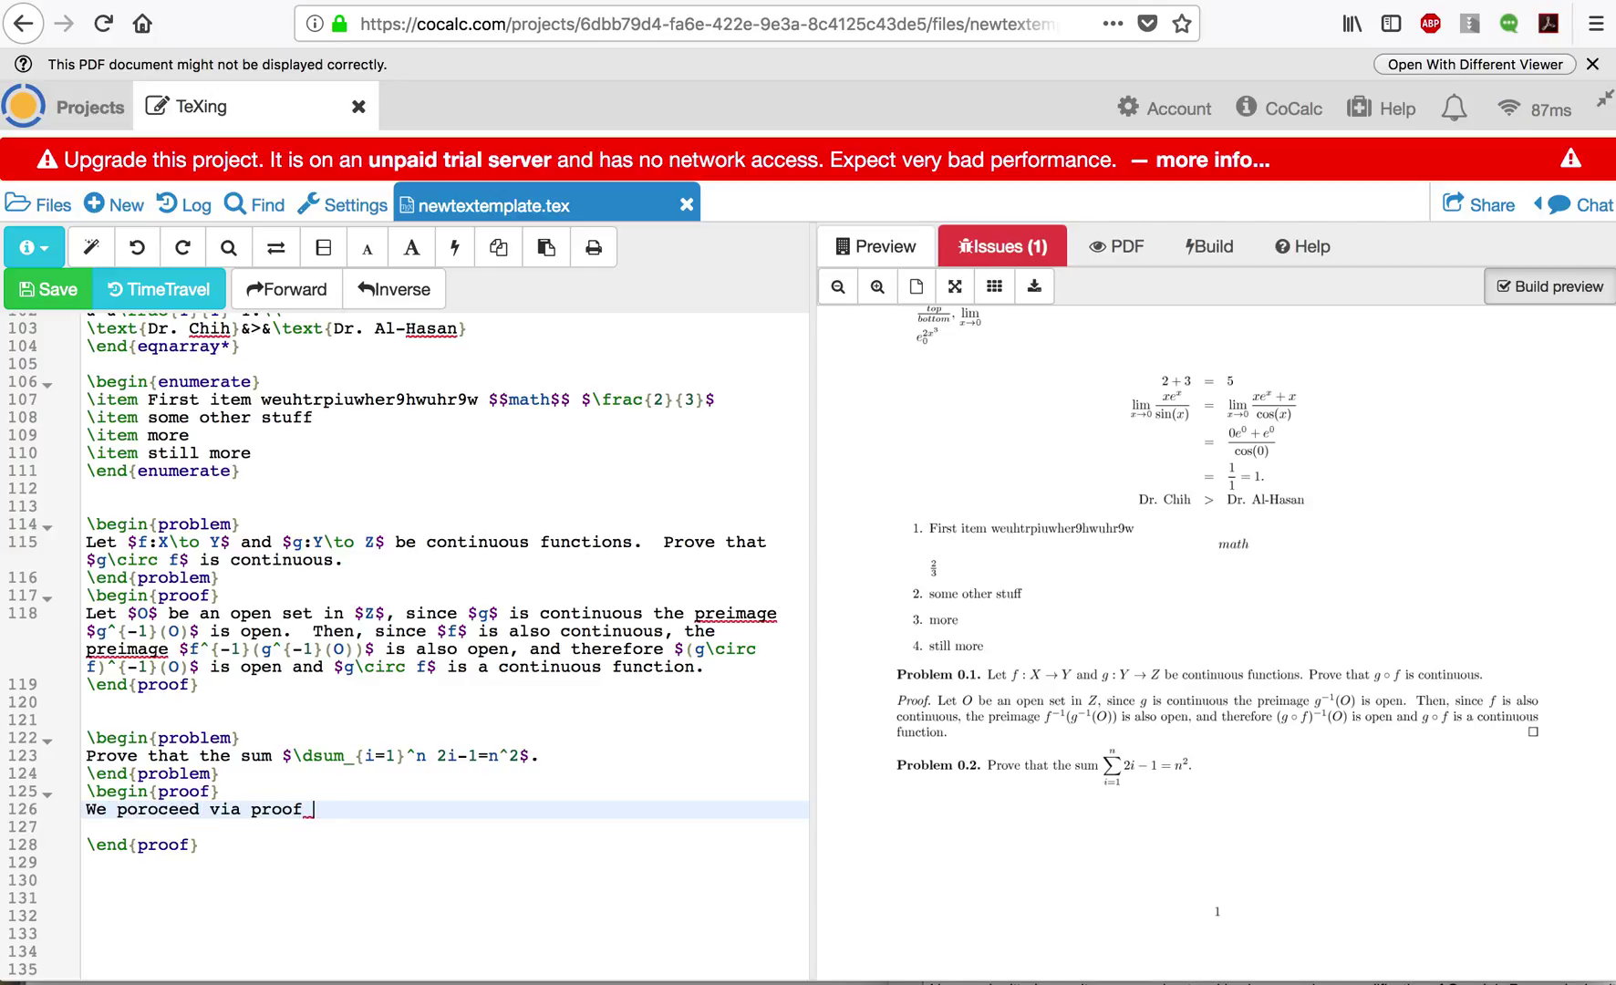
type("by induction:")
key("Return")
key("Return")
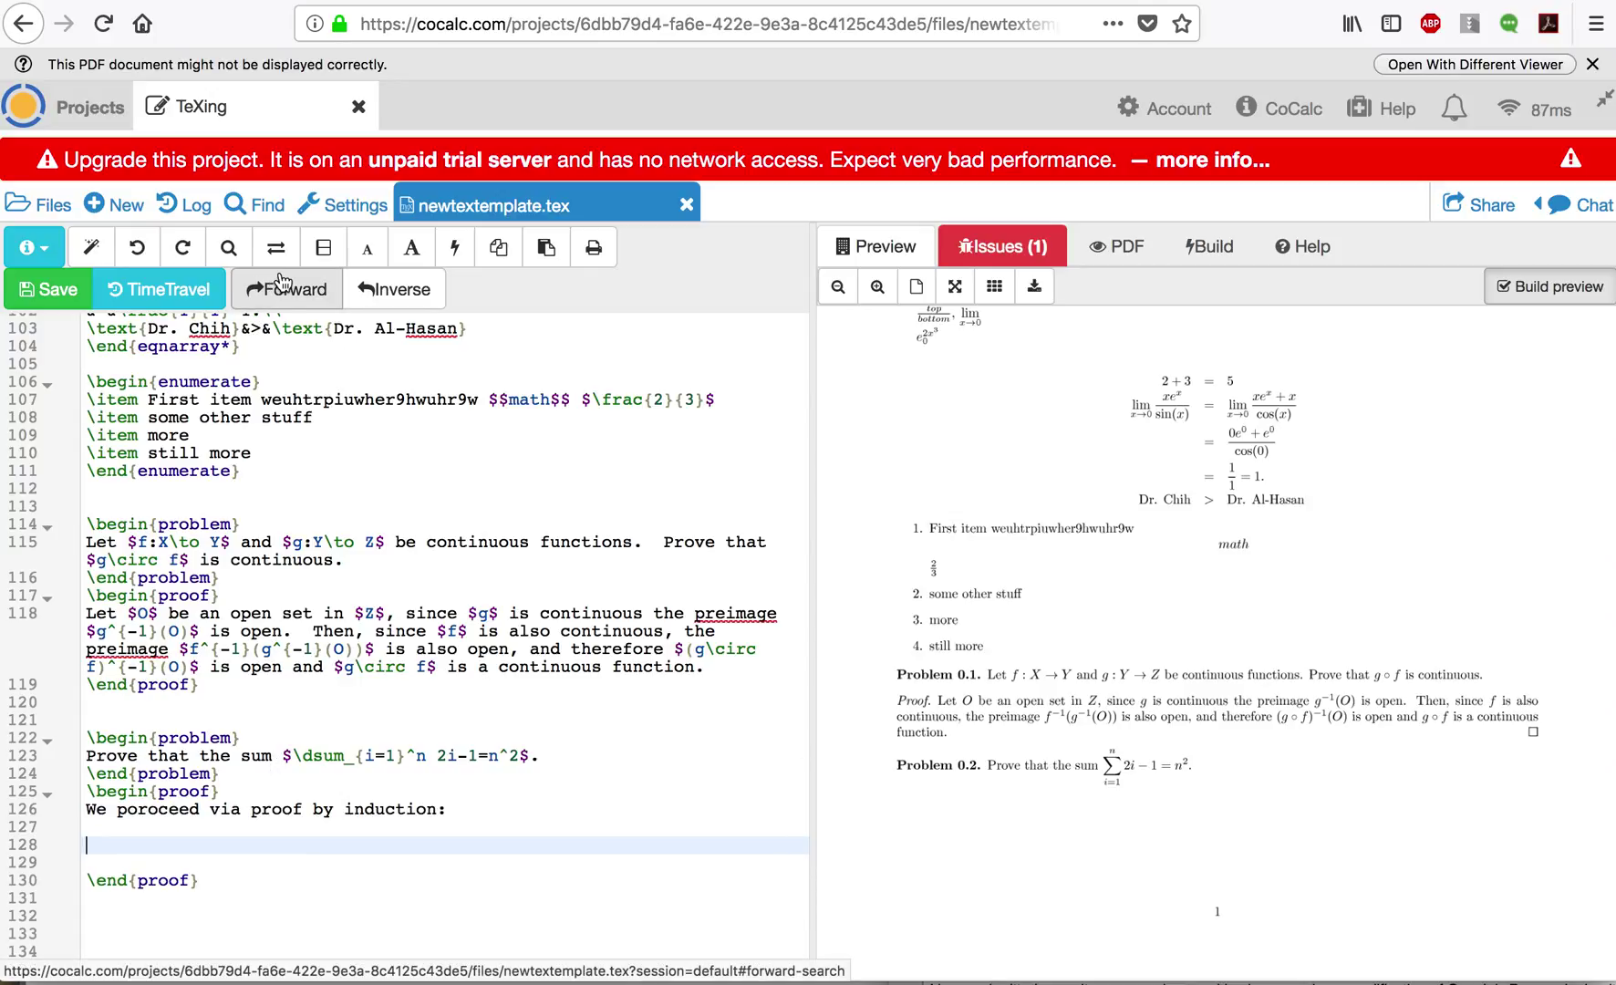
Add an empty enumerate environment with \begin{enumerate} and \end{enumerate} below the proof's opening line
type("\\begin{")
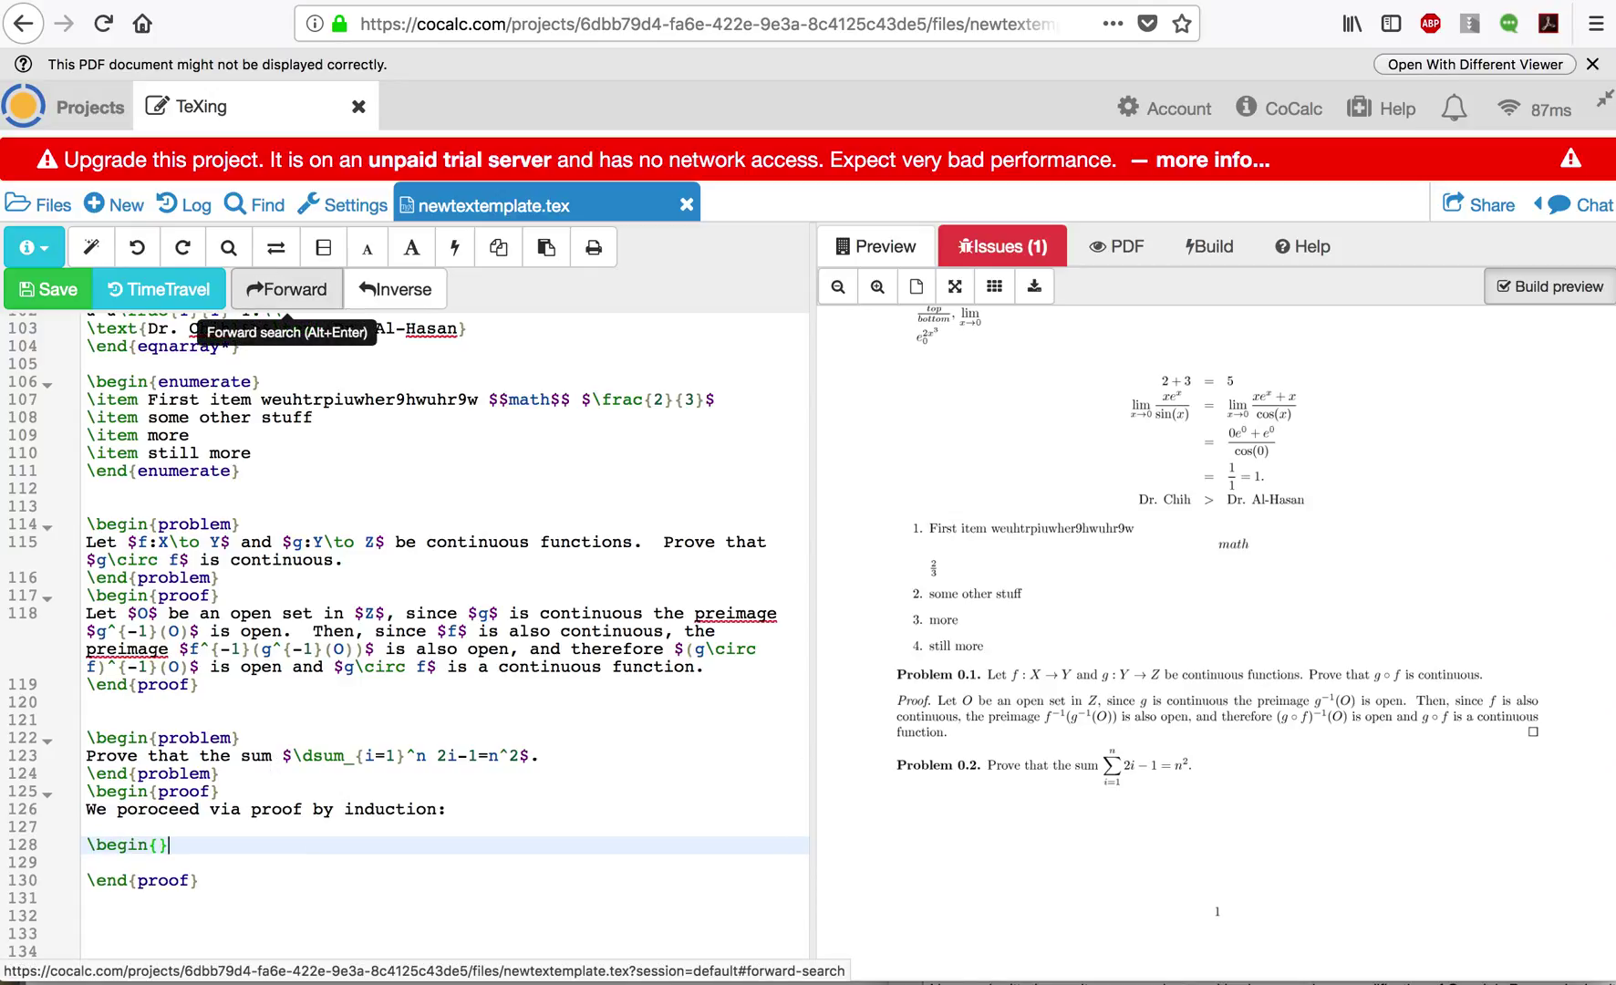
type("enumerate}")
key("Return")
key("Return")
key("Return")
type("\\end")
type("{}")
type("enumerate")
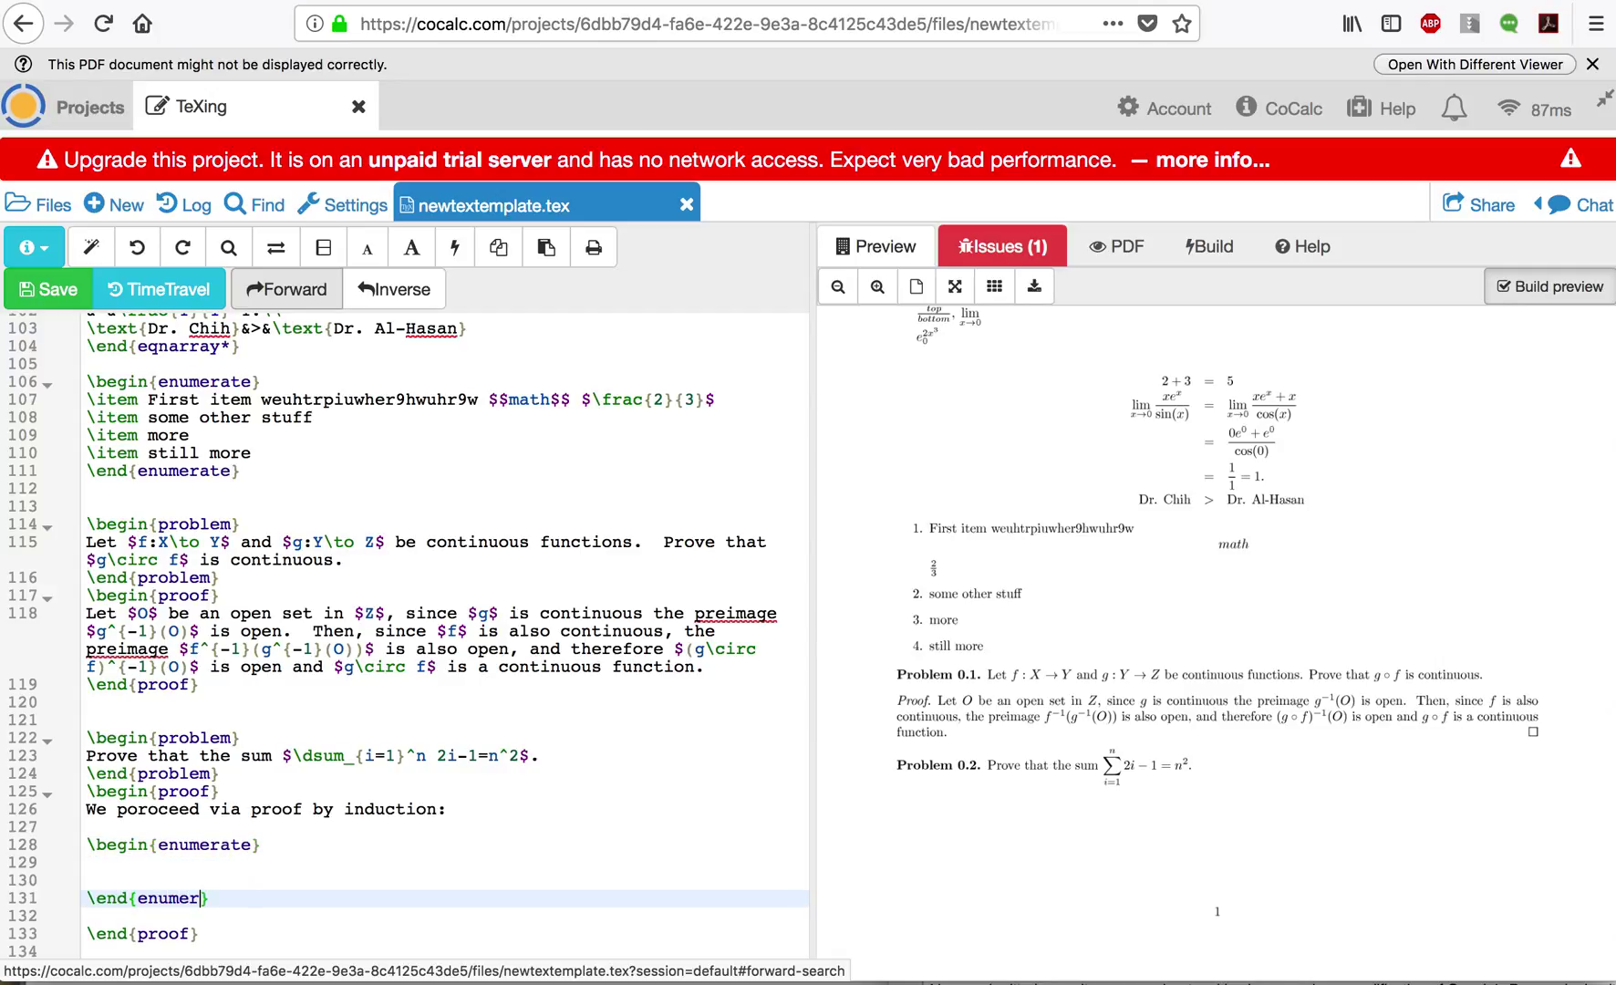
Add the first list item "We first show that this is true for $n=1$. Note:" to the proof's enumerate environment
key("Up")
key("Up")
type("\\item ")
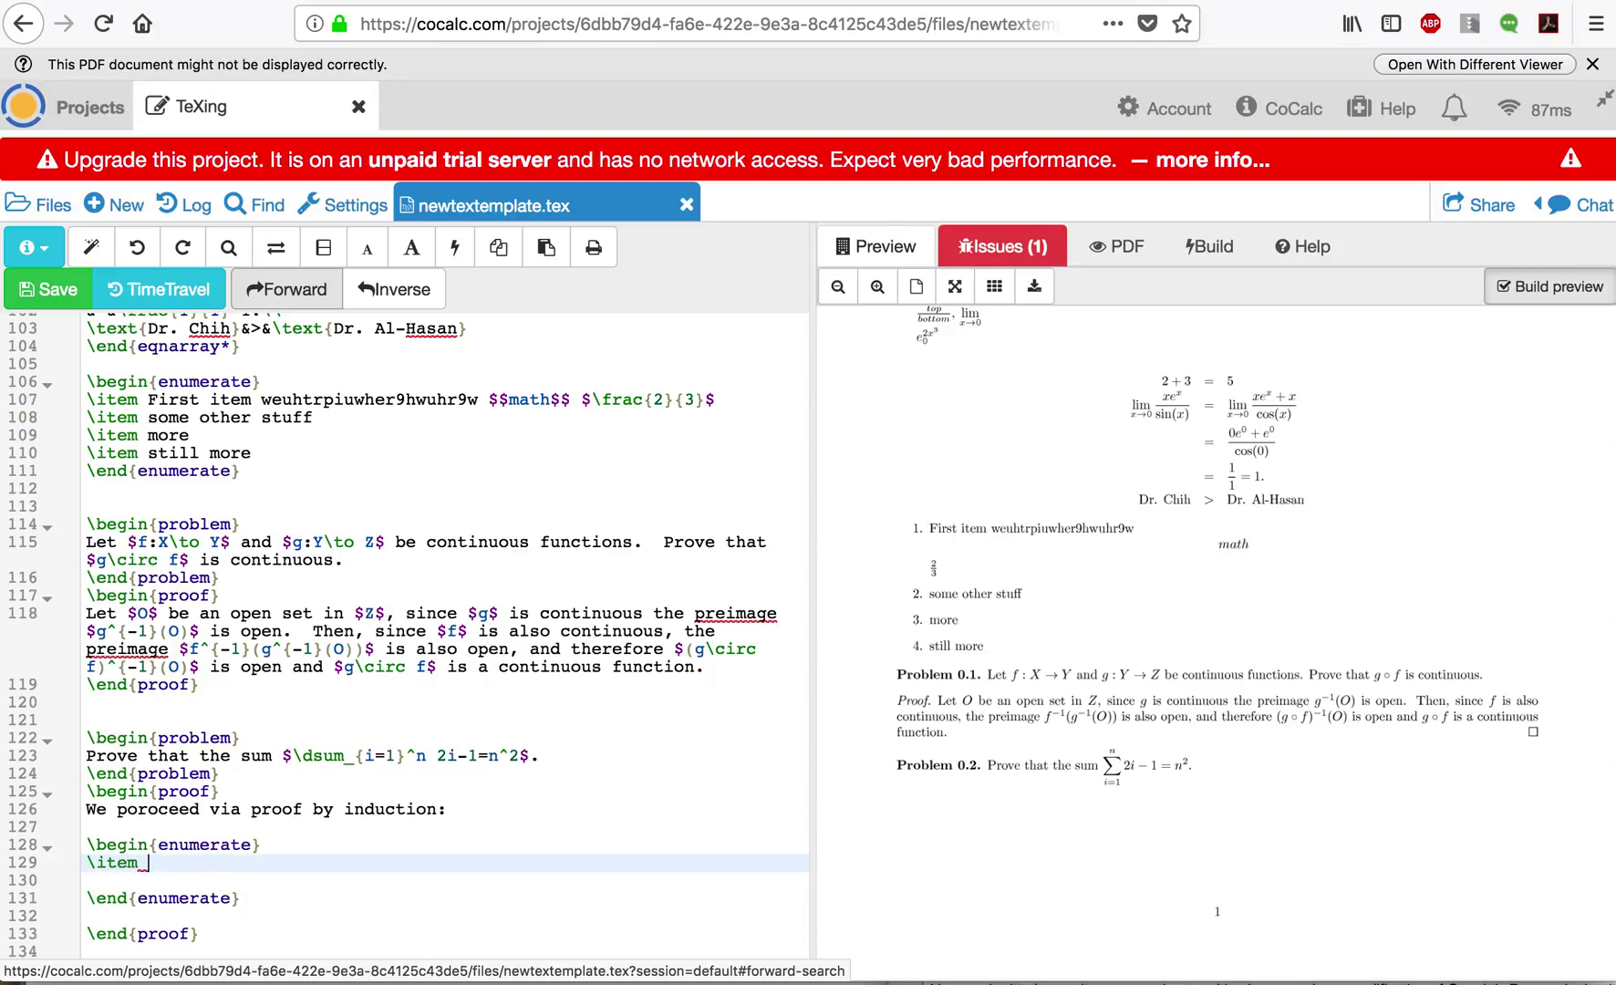
type("We first show that this is true for $$")
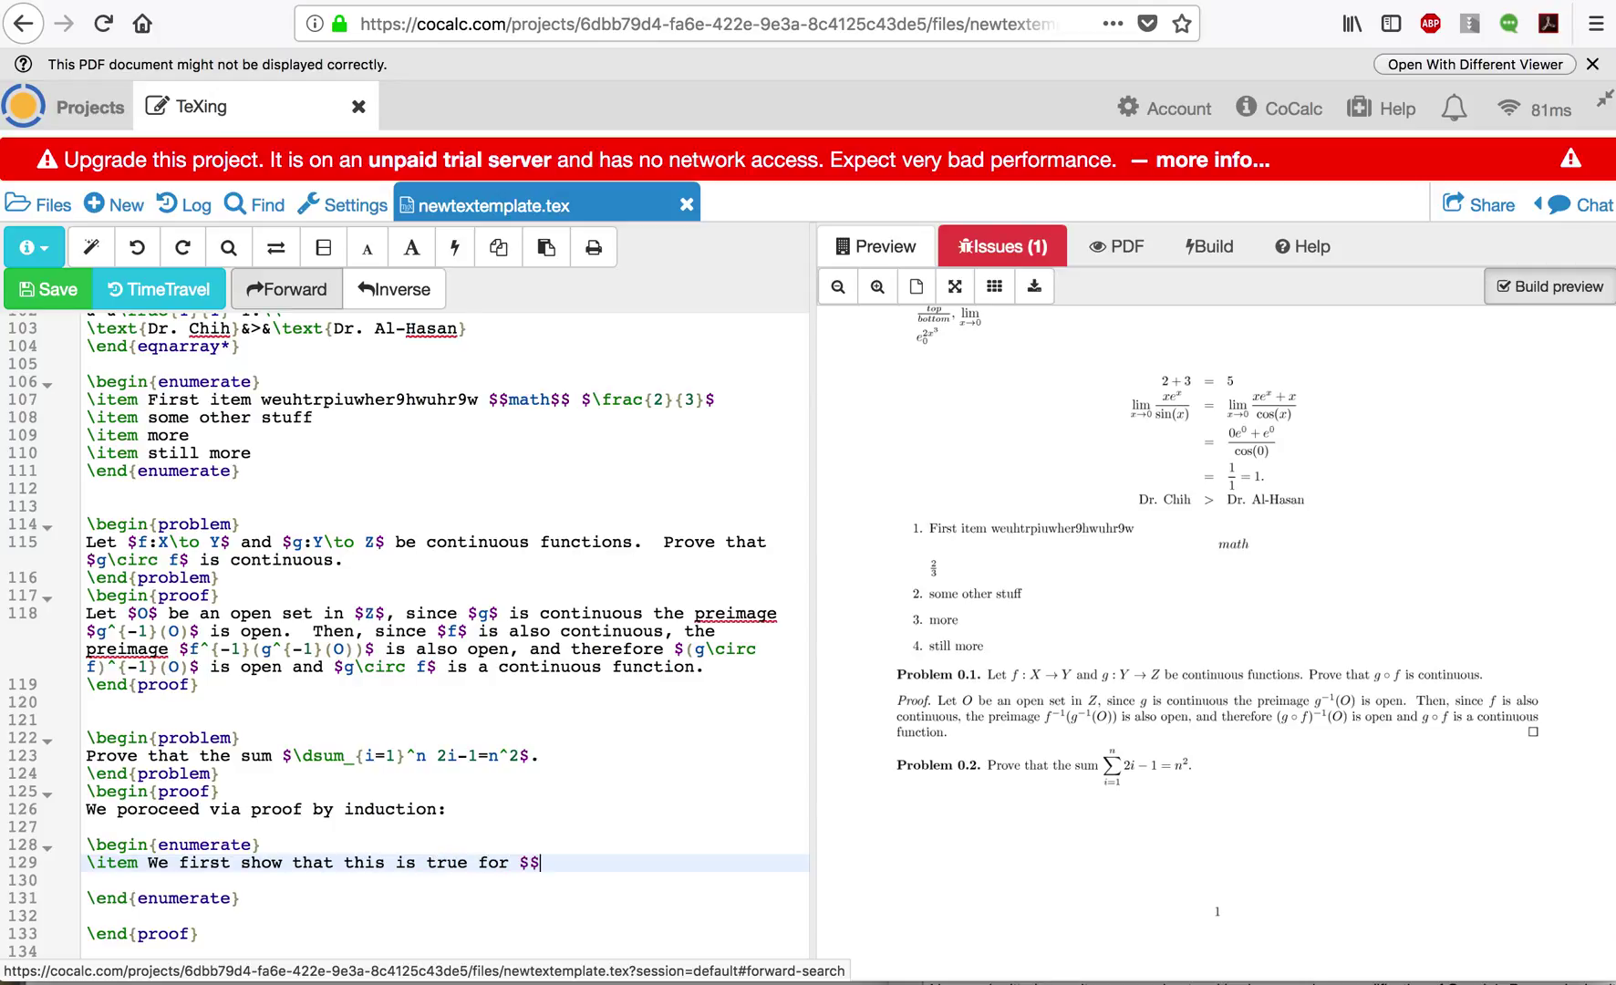
type("n=1$.  Note:")
key("Return")
key("Return")
Below the first item, add the displayed equation "$$2(1)-1=1^2.$$" followed by "Done." and check it in the preview
type("$$$")
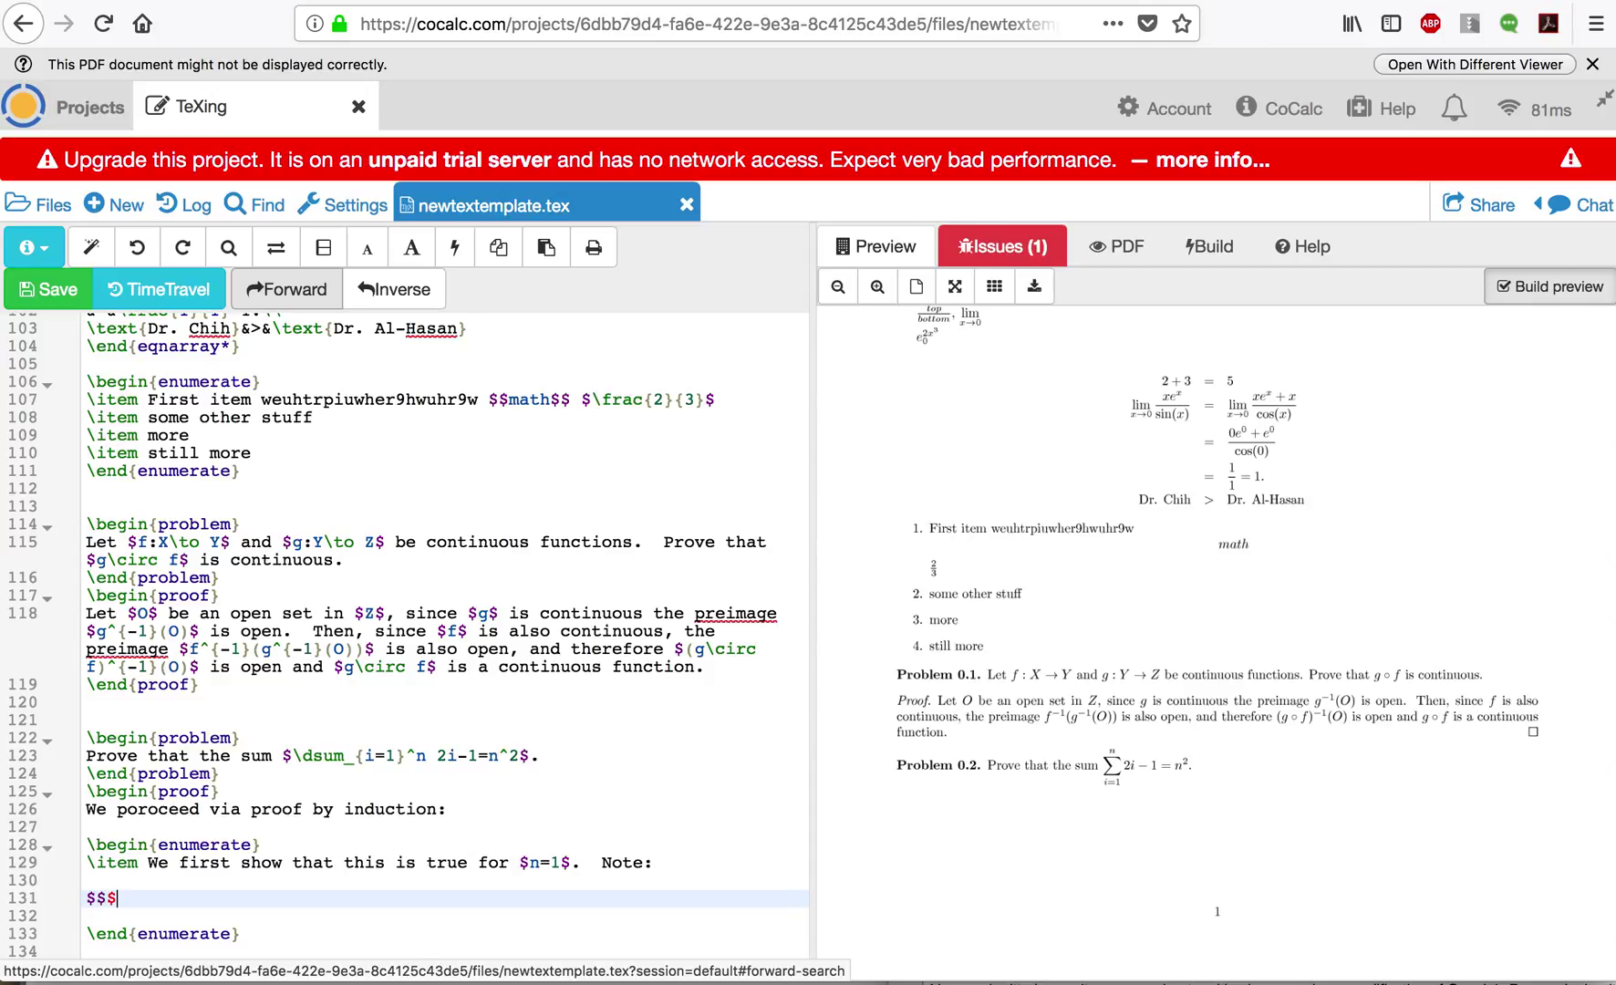
type("2(1)-1=1^2")
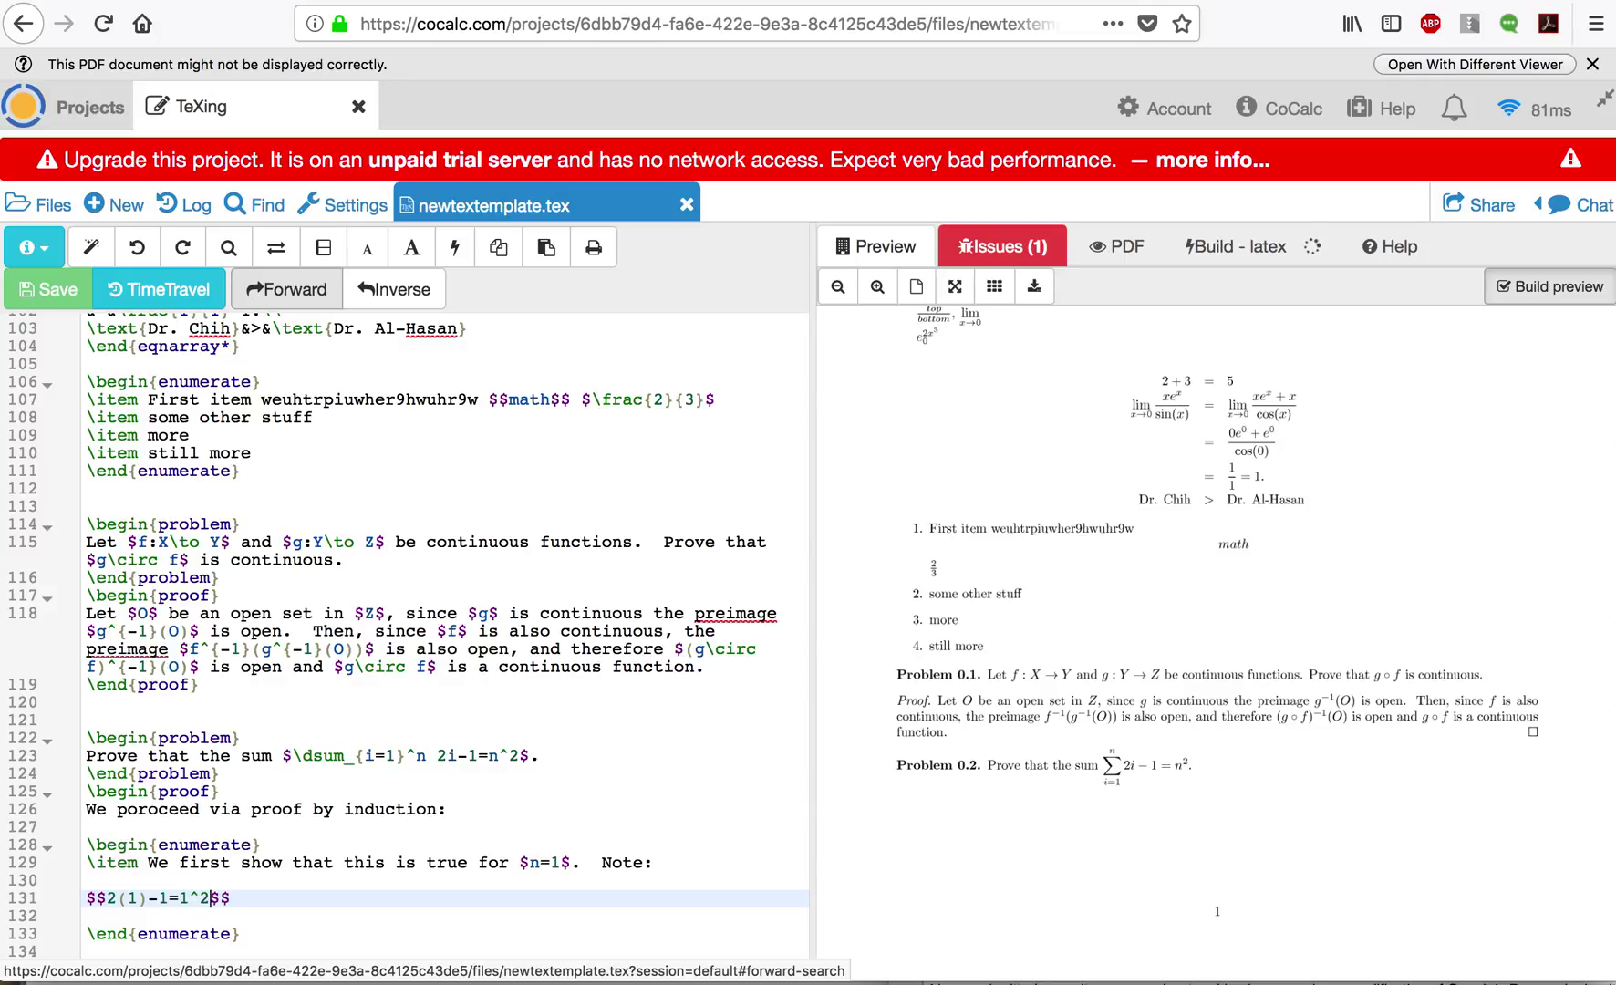
type(".")
key("End")
type("Done.")
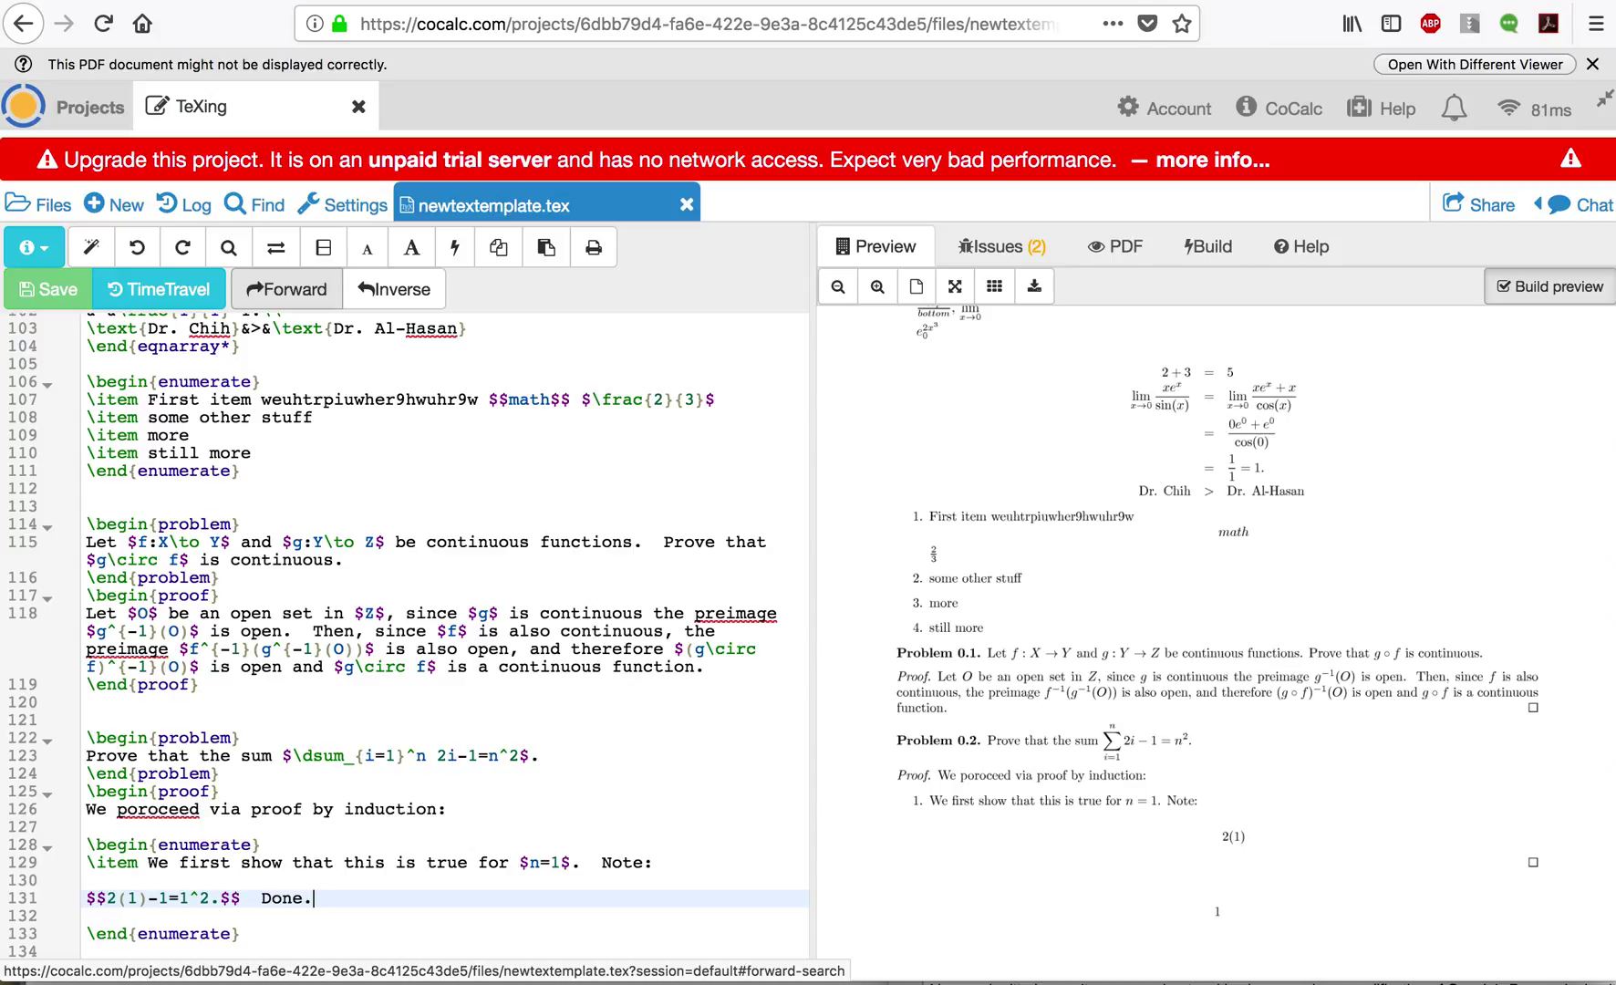
scroll(955, 546, "down", 1)
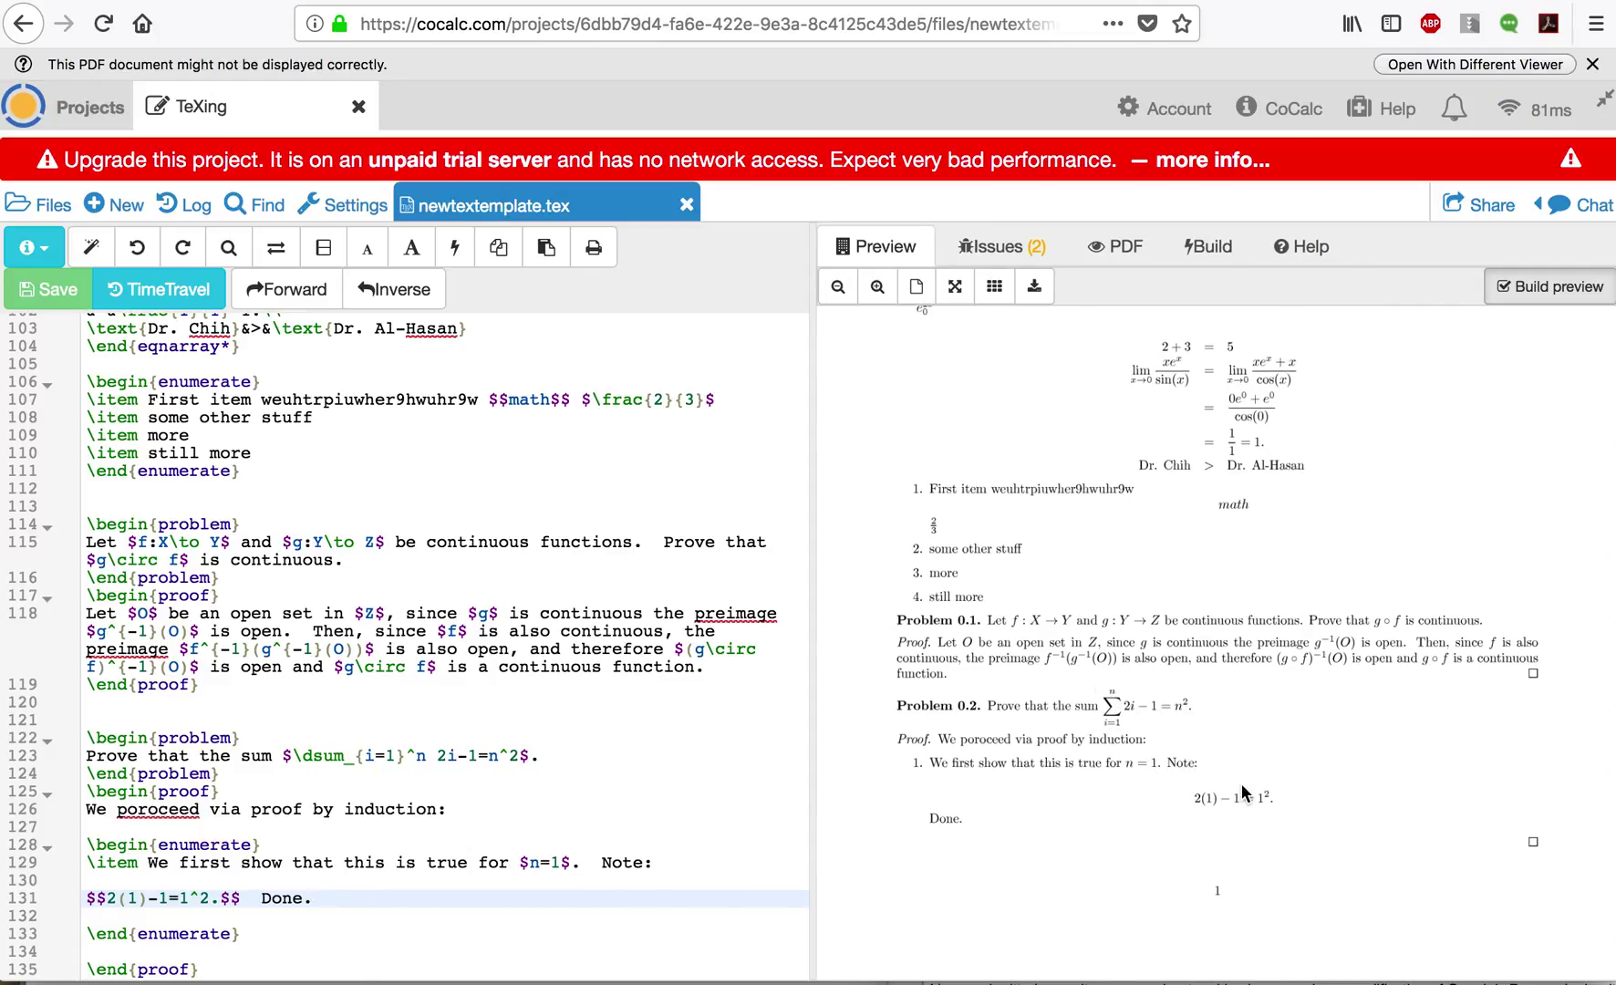
Insert several blank lines before the proof's \end{enumerate} and correct the misspelled word to "proceed" in the proof's opening line
left_click(155, 929)
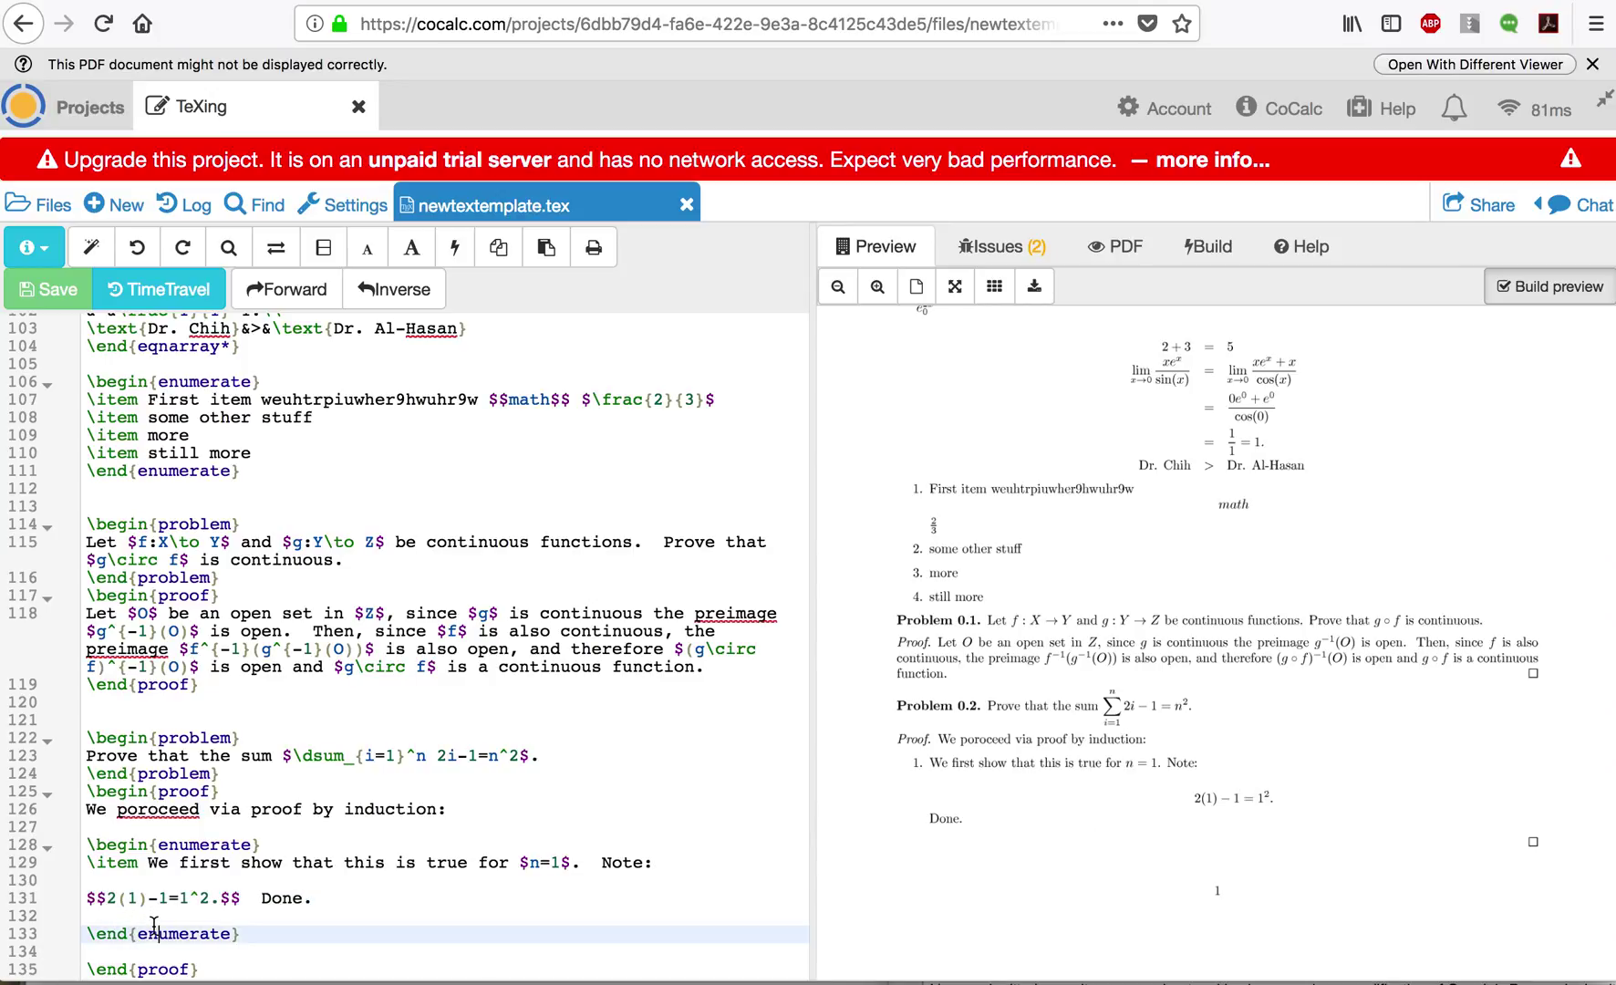
key("Return")
key("Return")
key("Return")
key("Return")
key("Return")
key("Return")
key("Return")
key("Return")
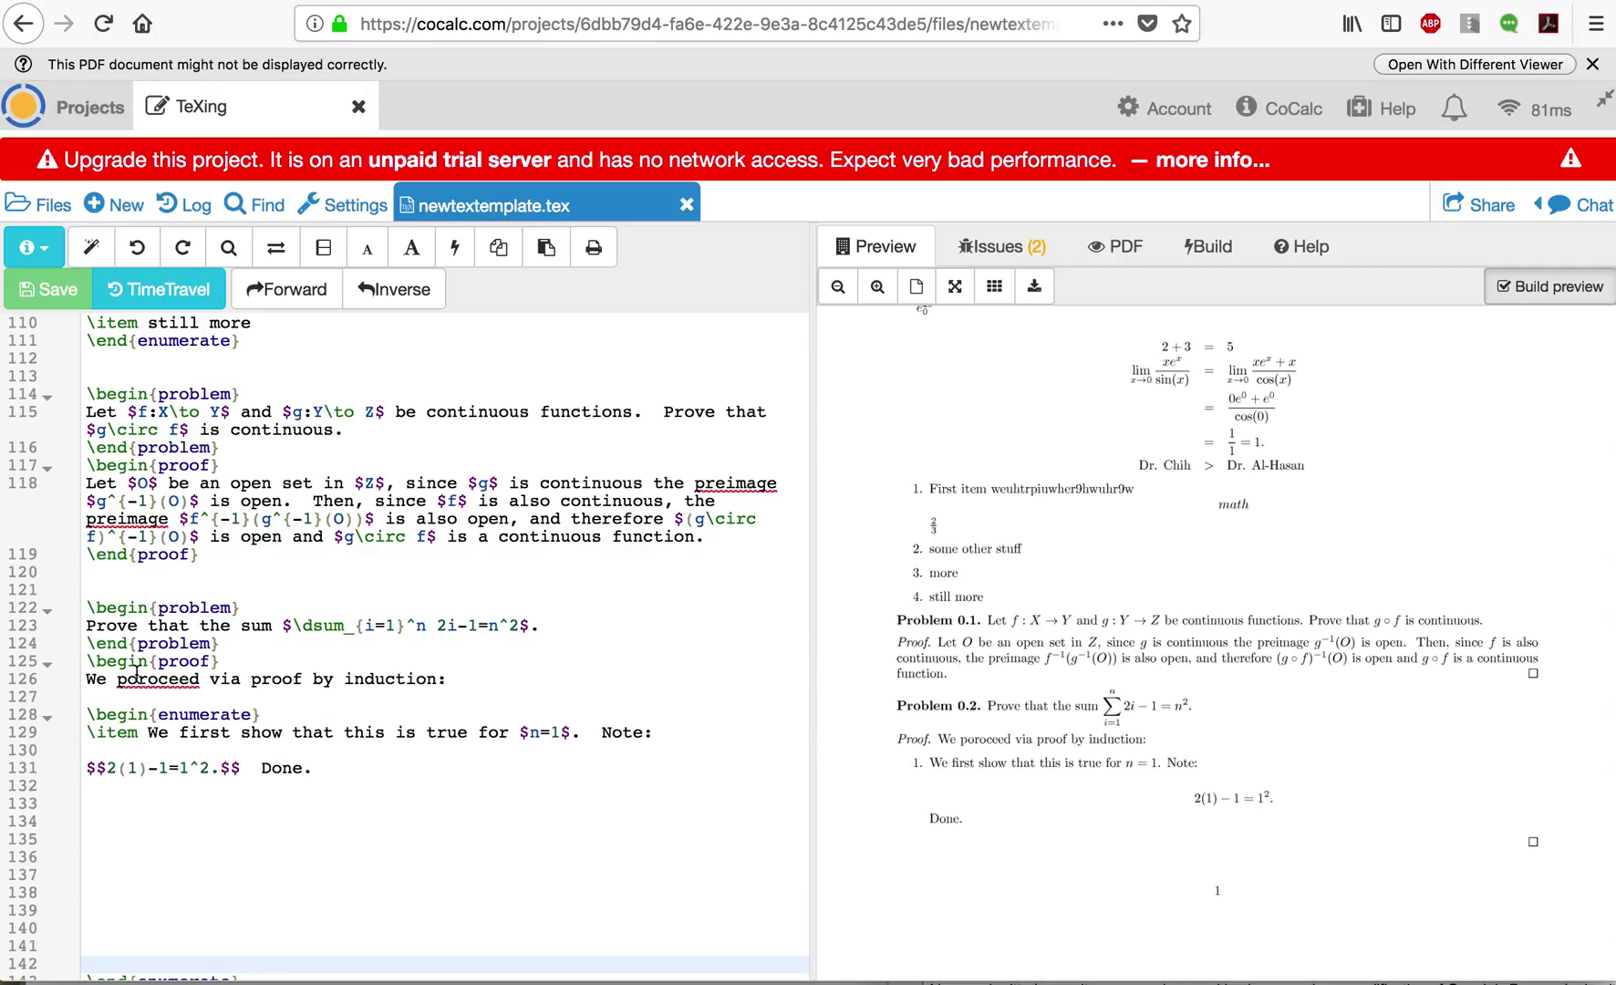
left_click(137, 679)
key("BackSpace")
Add a second item "We assume this statement is true for $n=k$. In other words:" to the proof's list, followed by empty display-math delimiters
left_click(144, 823)
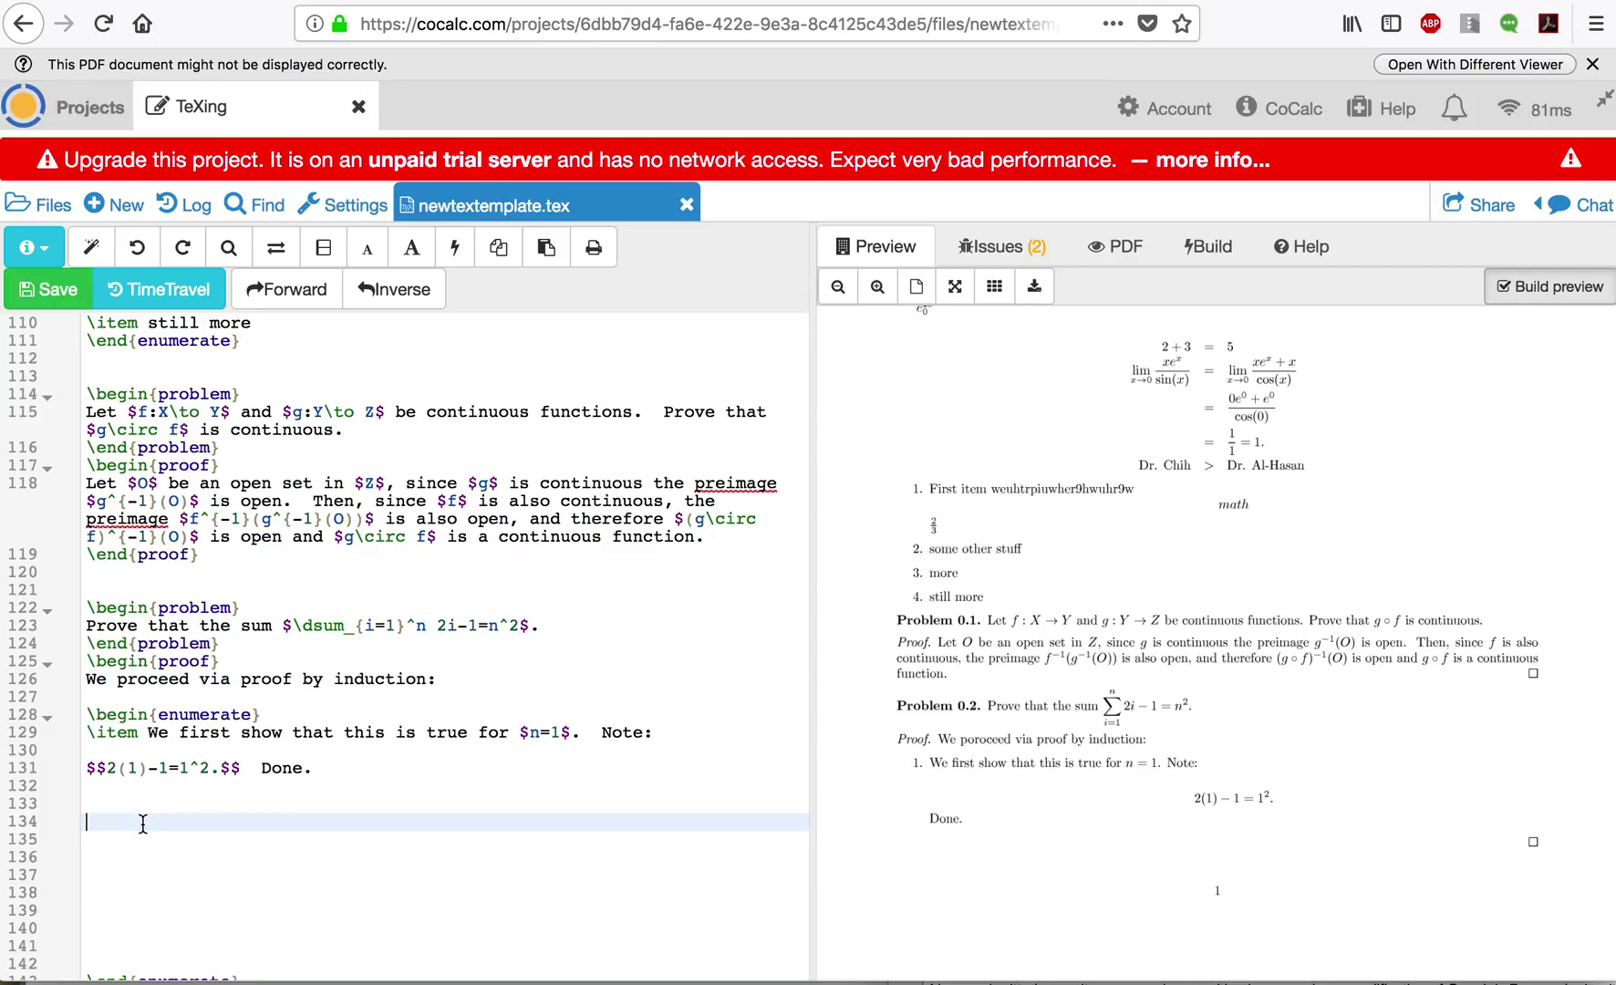
type("\\item We assum")
type("e this statement is ")
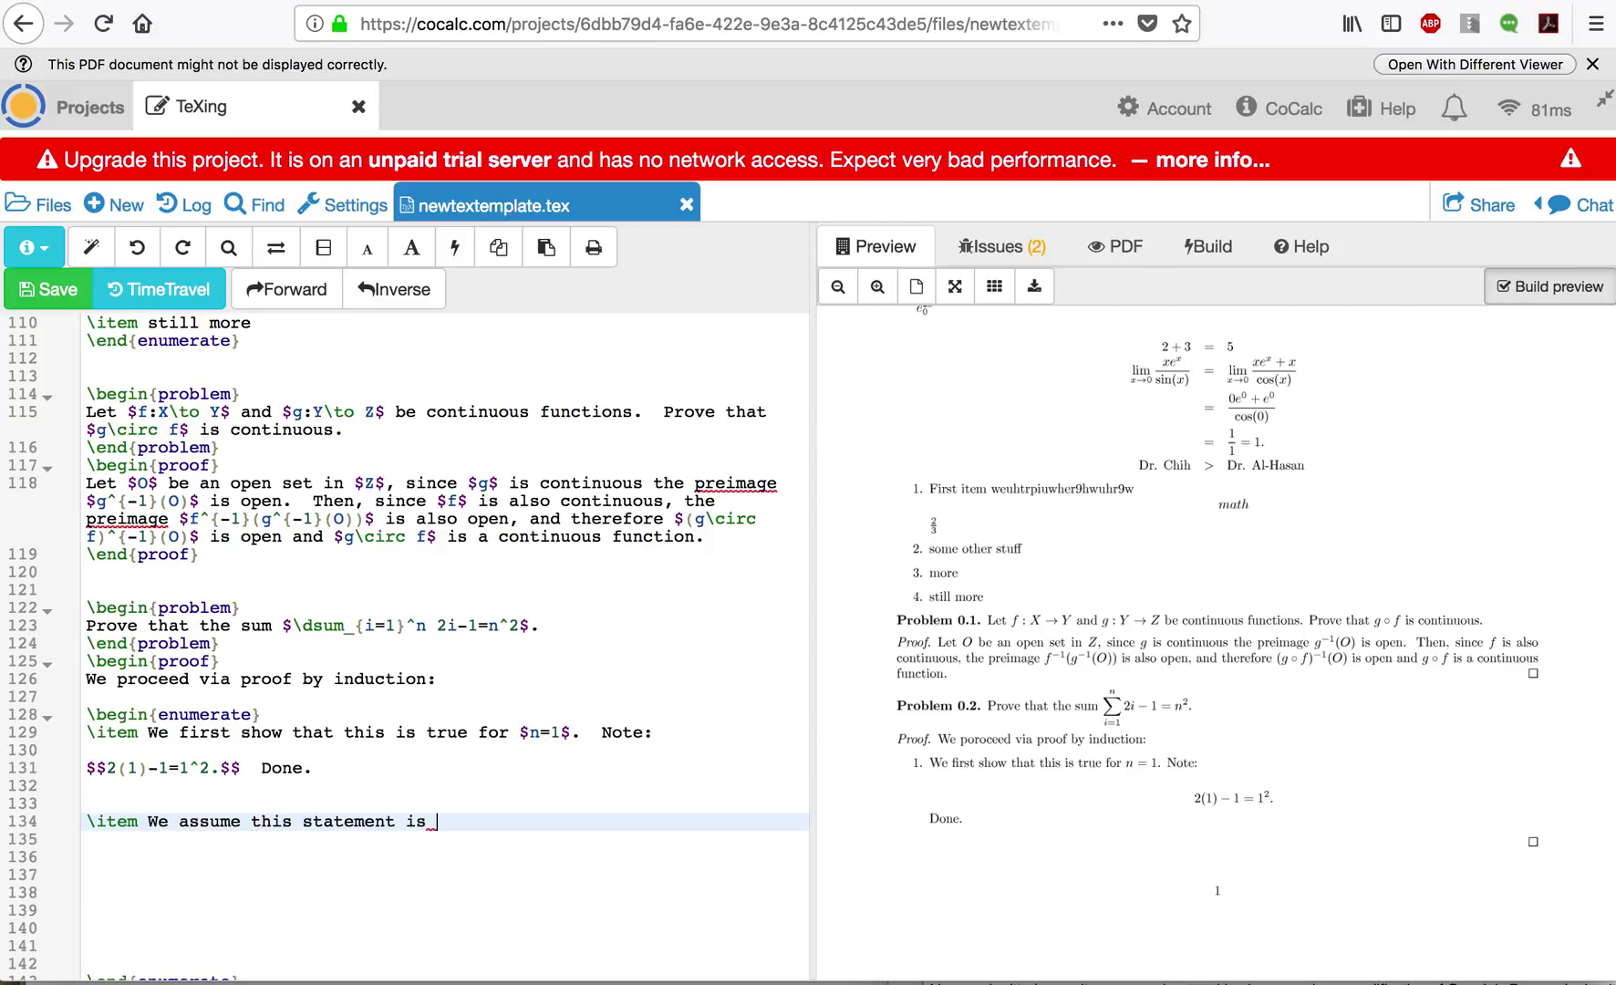
type("true for $n=k$")
type(".  In othe")
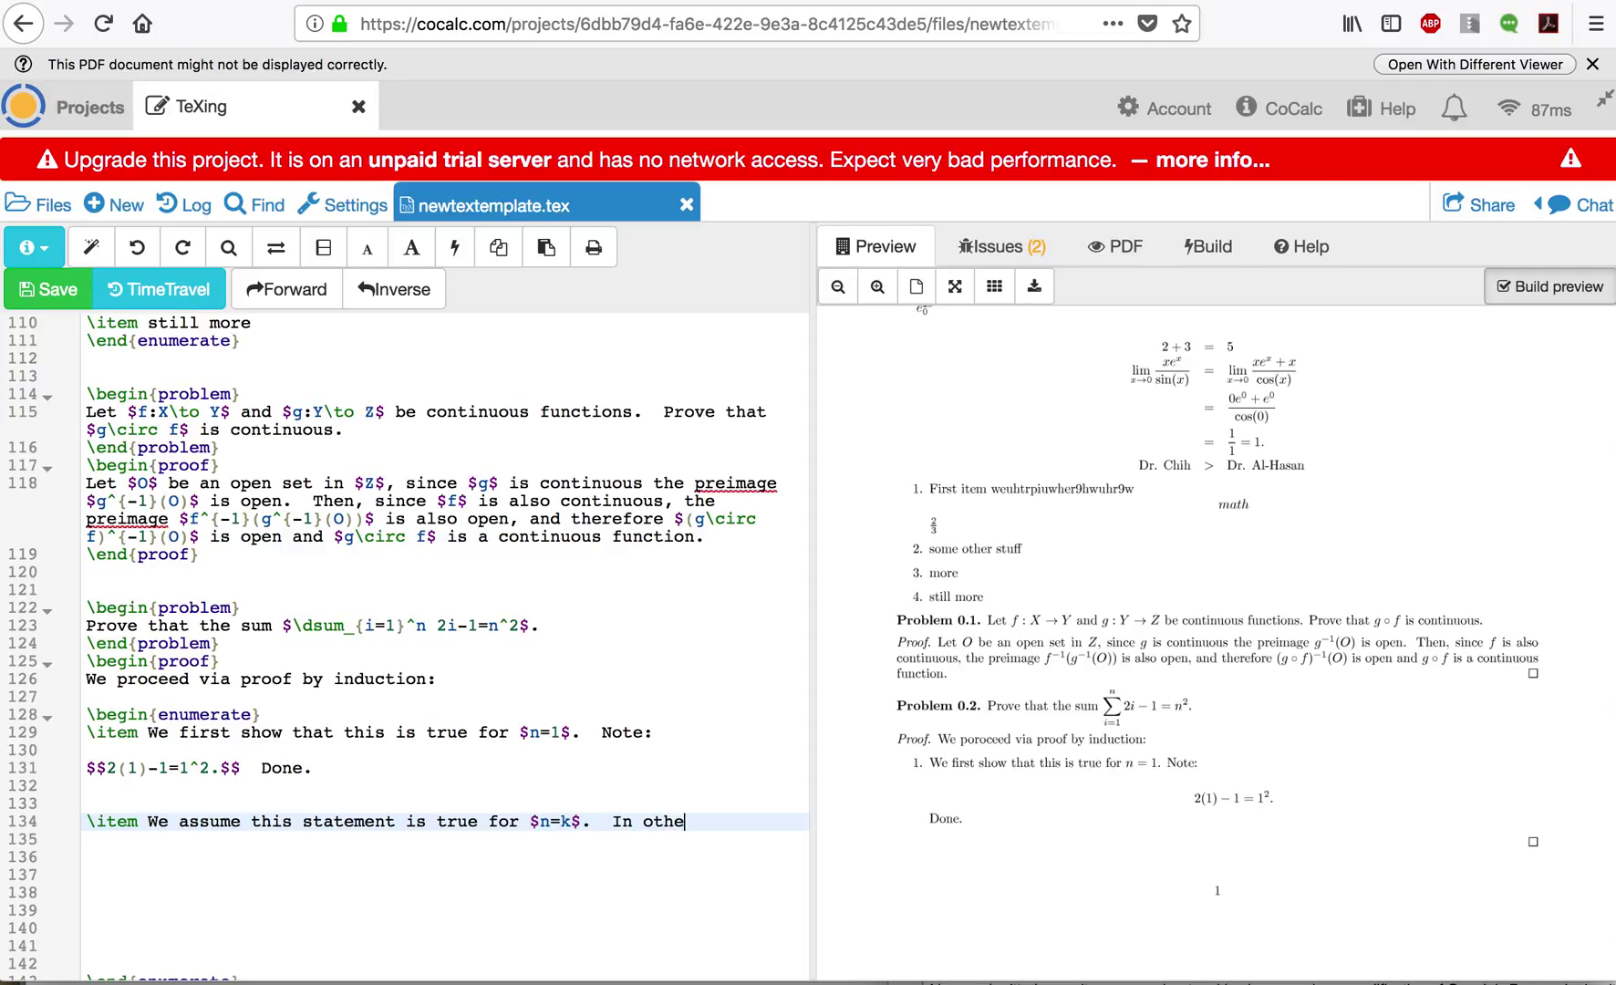
type("r words: $$$$")
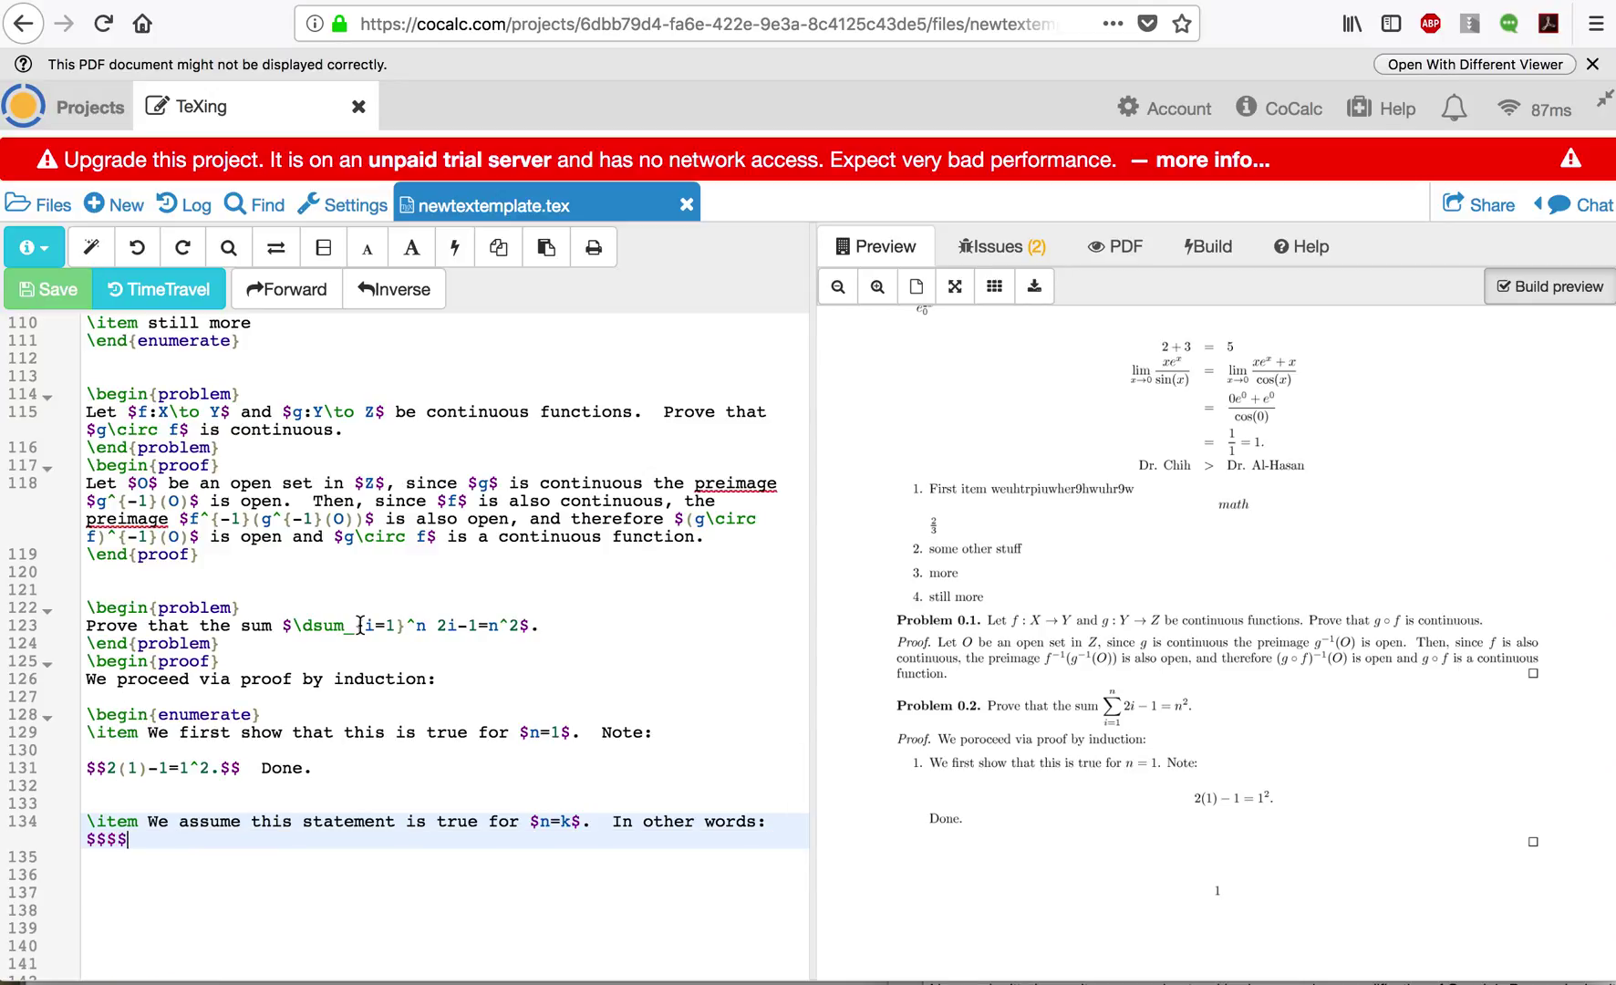
Copy the formula \dsum_{i=1}^n 2i-1=n^2 from the problem statement into the second item's empty display math
left_click(291, 627)
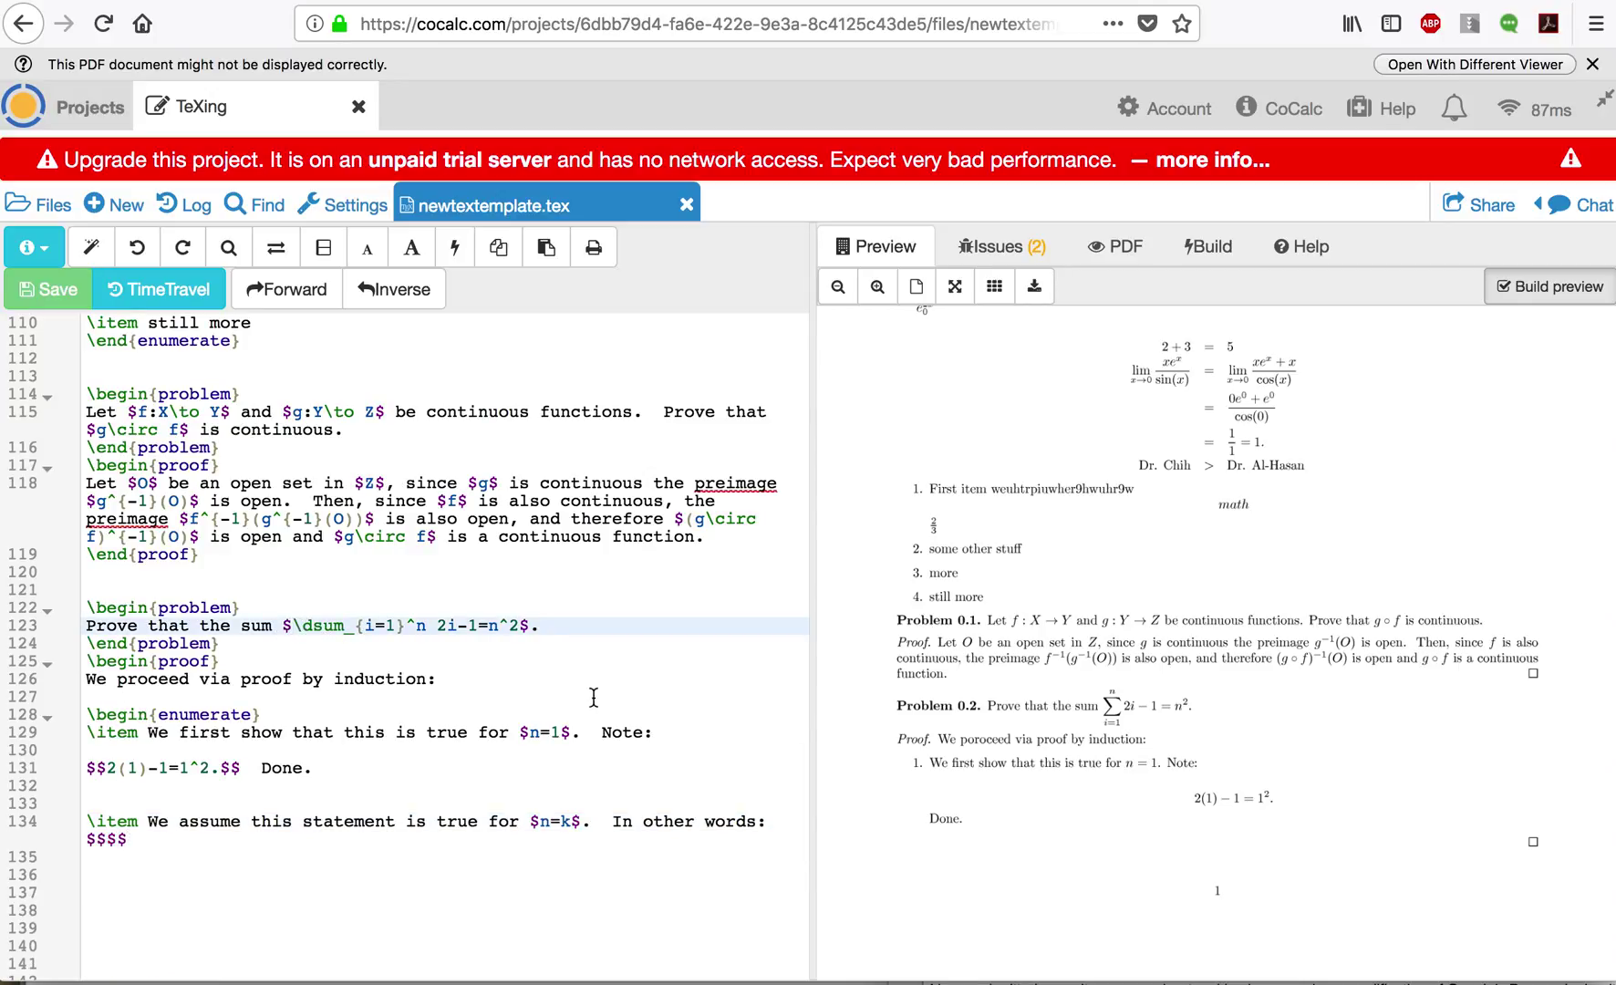
left_click(520, 627, "shift")
key("super+c")
left_click(103, 839)
key("super+v")
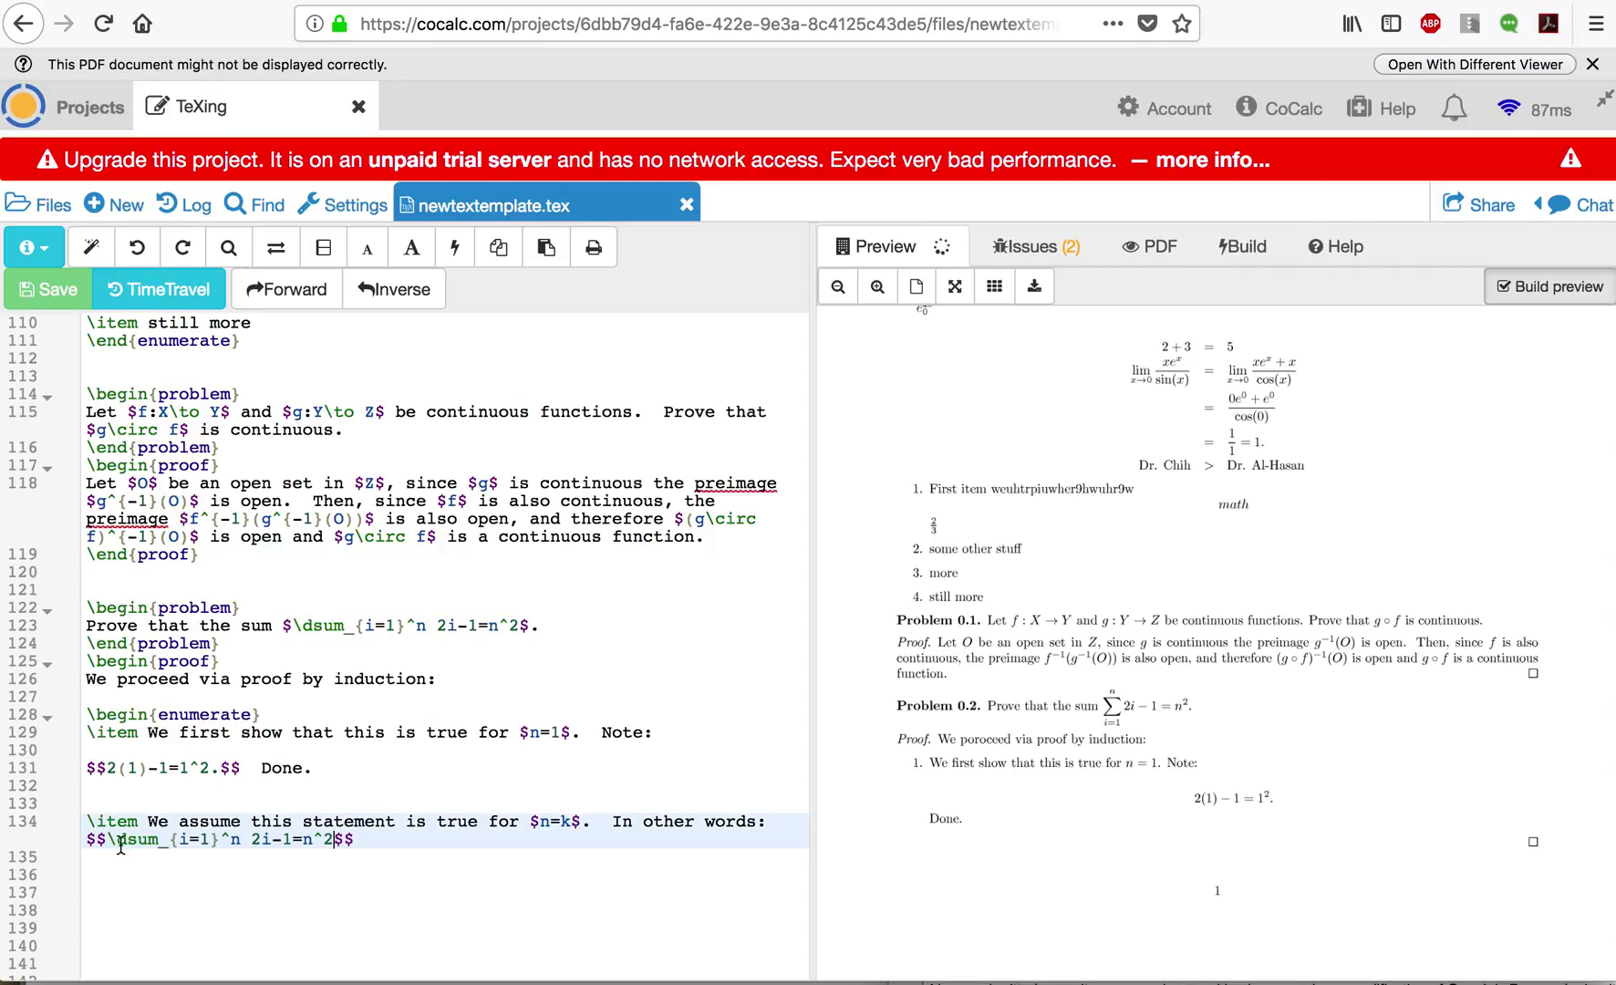
Replace both n's in the second item's displayed formula with k, then save the file and check the item in the preview
left_click(234, 840)
key("BackSpace")
type("k")
key("Right")
key("Right")
key("Right")
key("Right")
key("BackSpace")
type("k")
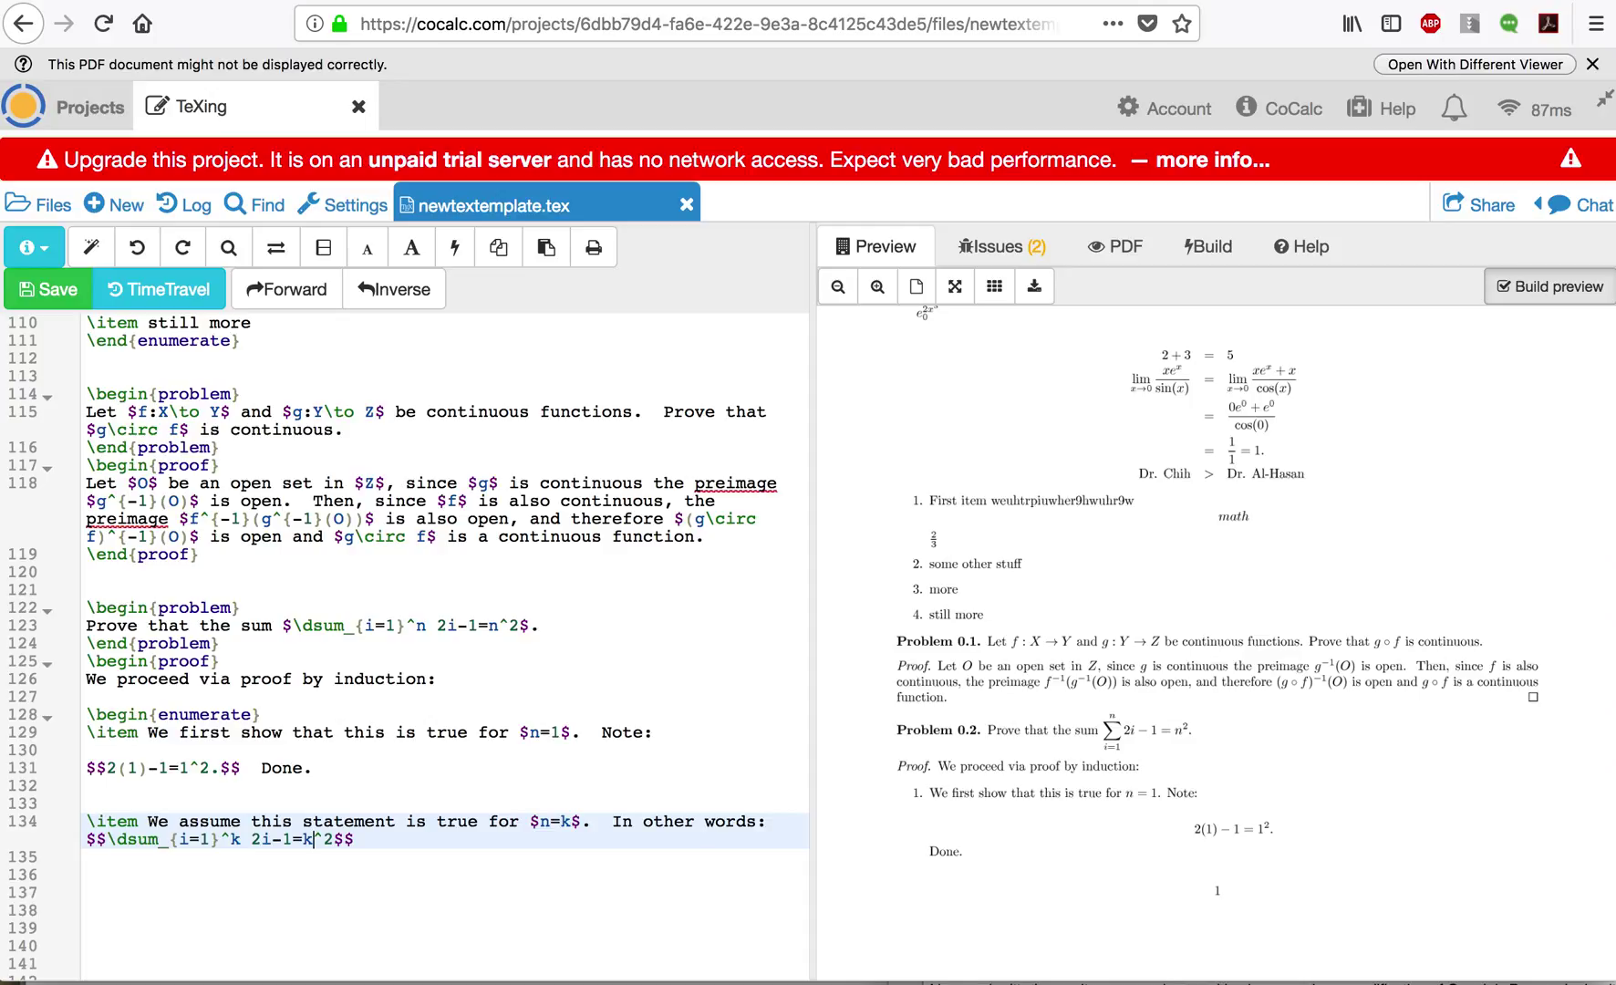
left_click(56, 290)
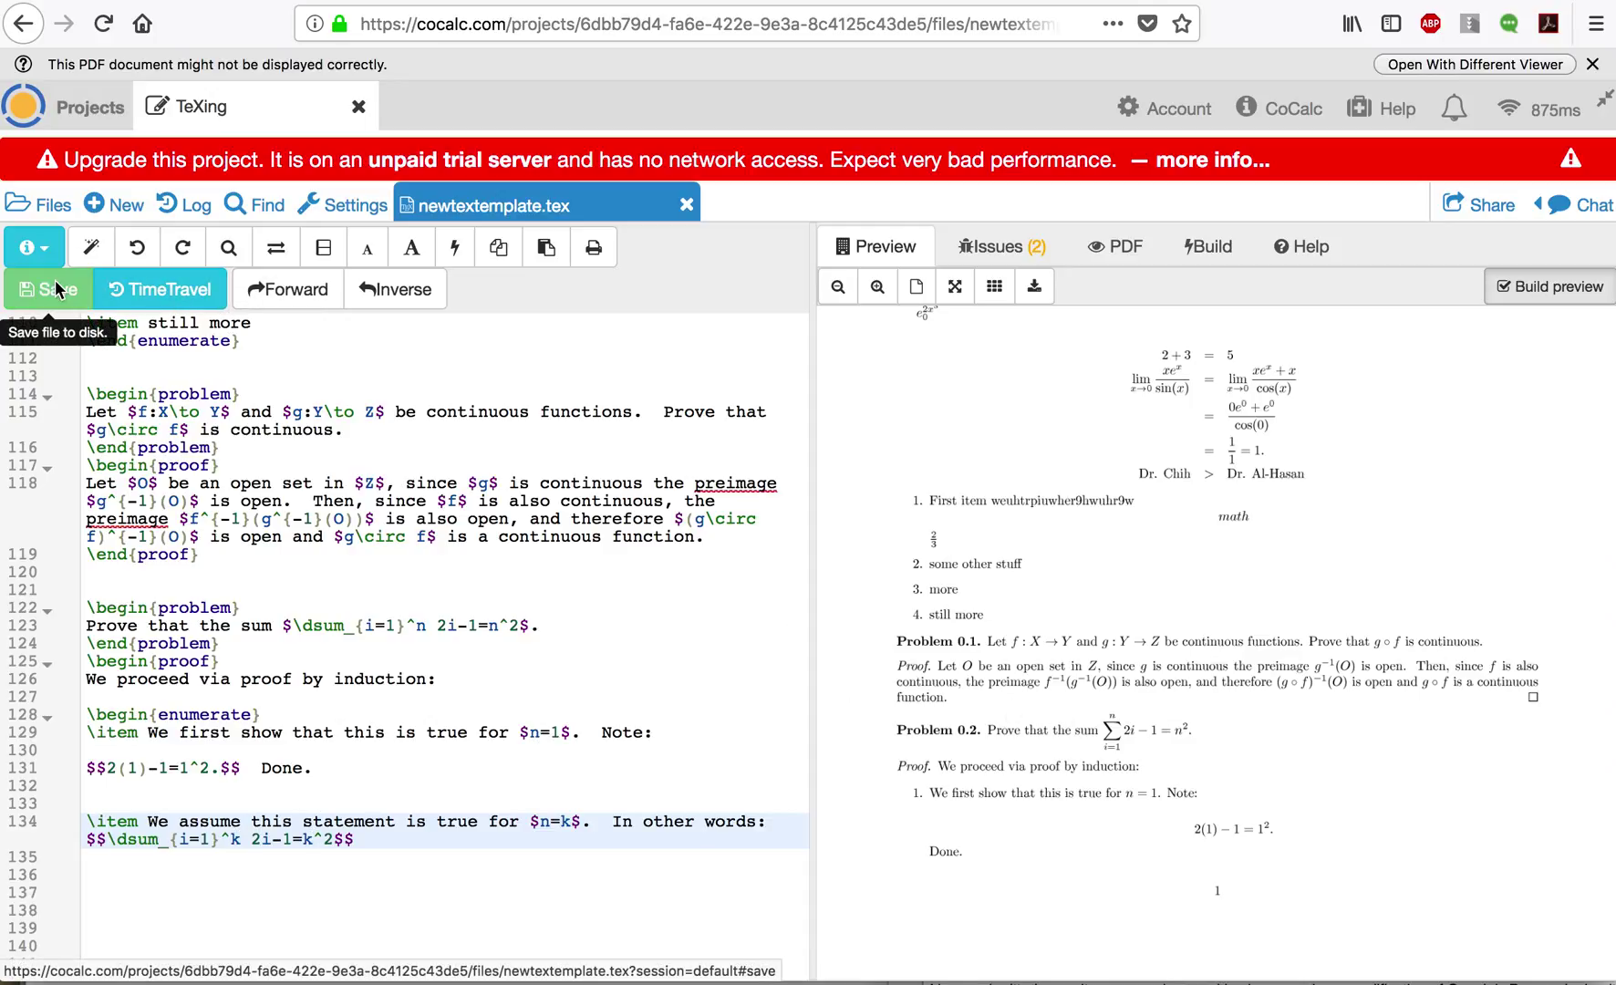
scroll(1047, 680, "down", 3)
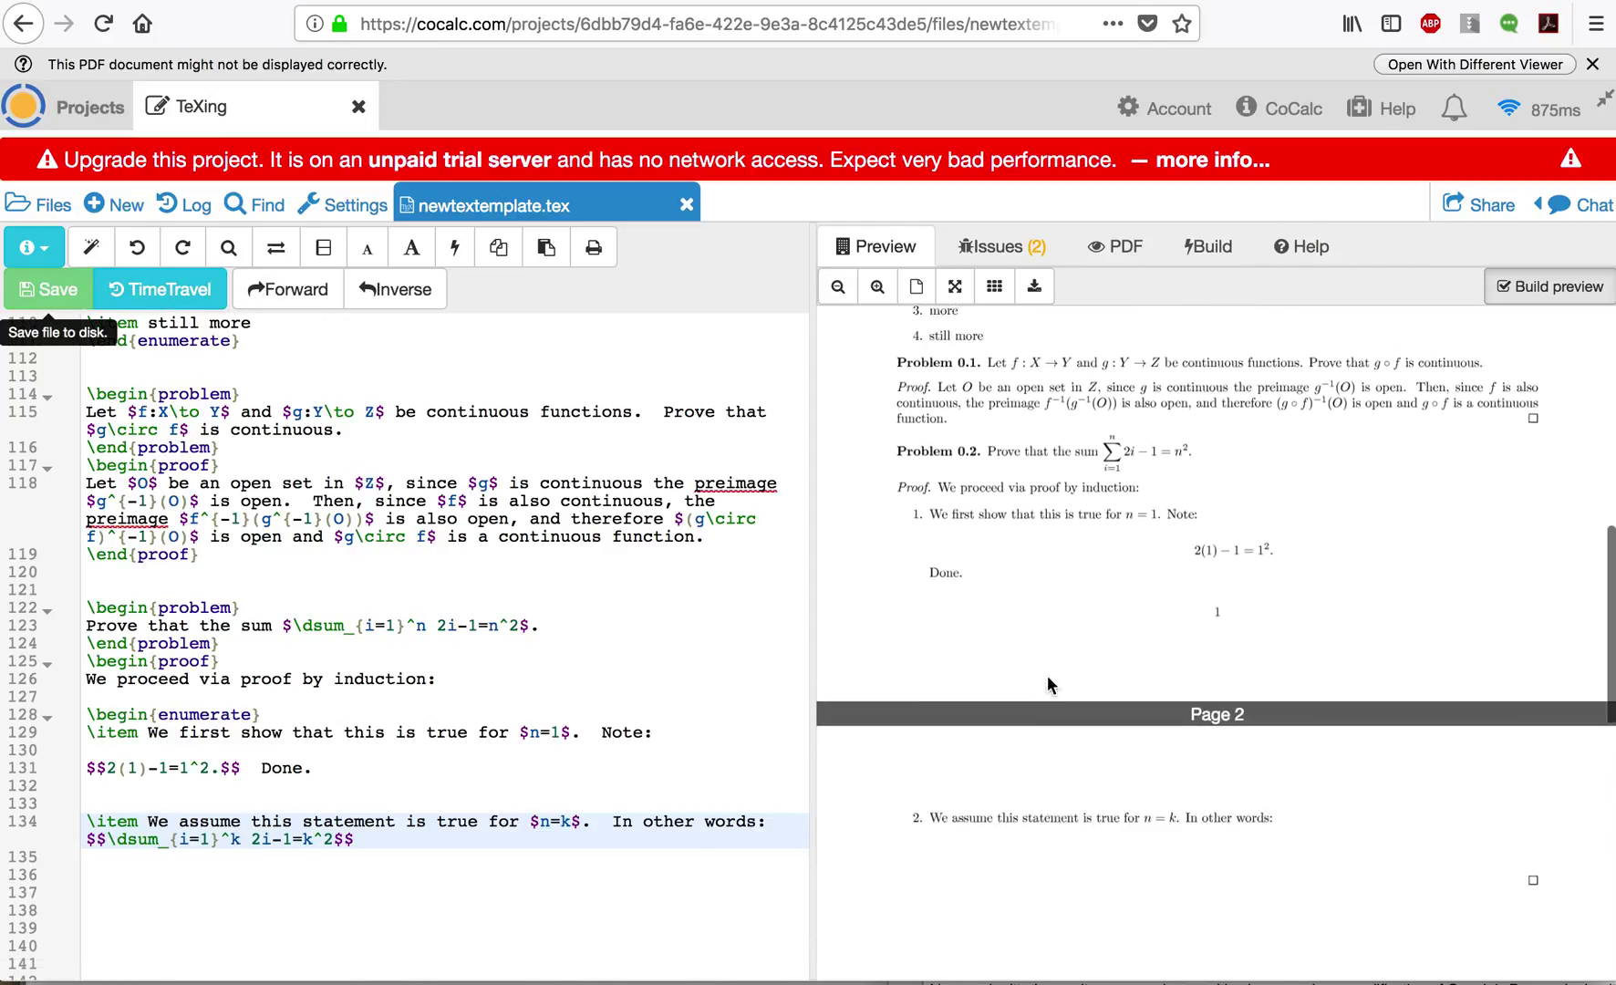
scroll(1047, 676, "down", 3)
scroll(1047, 676, "down", 2)
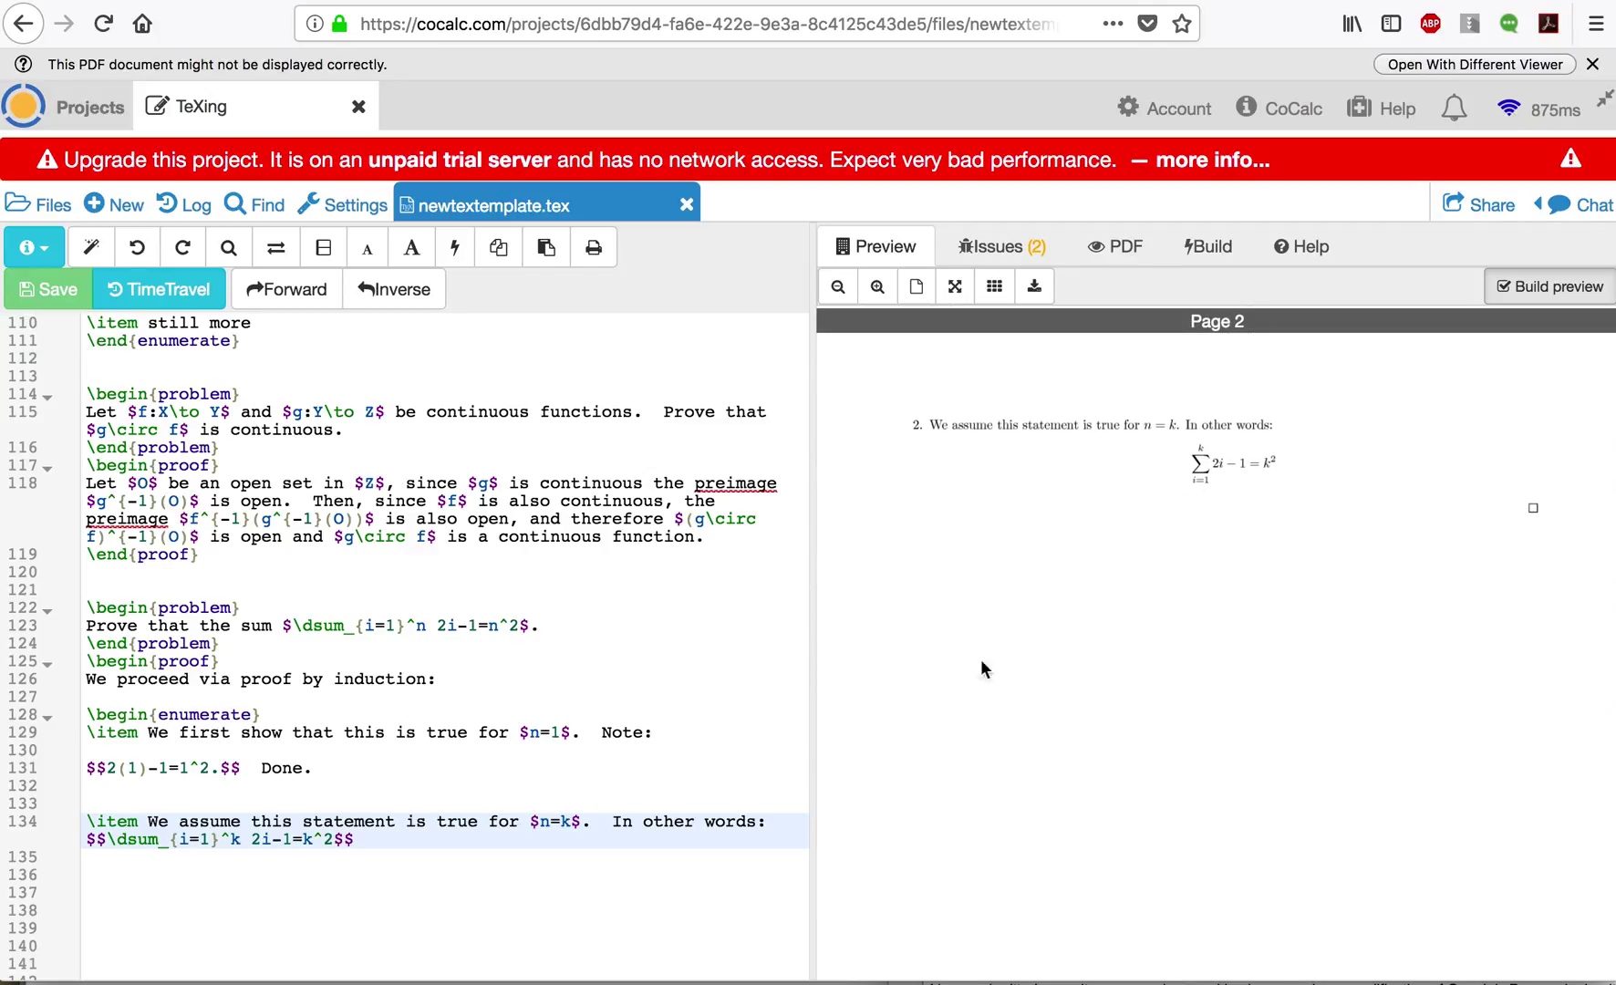
Add a third item "We now prove this is true for $n=k+1$:" below the second item's equation
left_click(271, 871)
type("Prove this is")
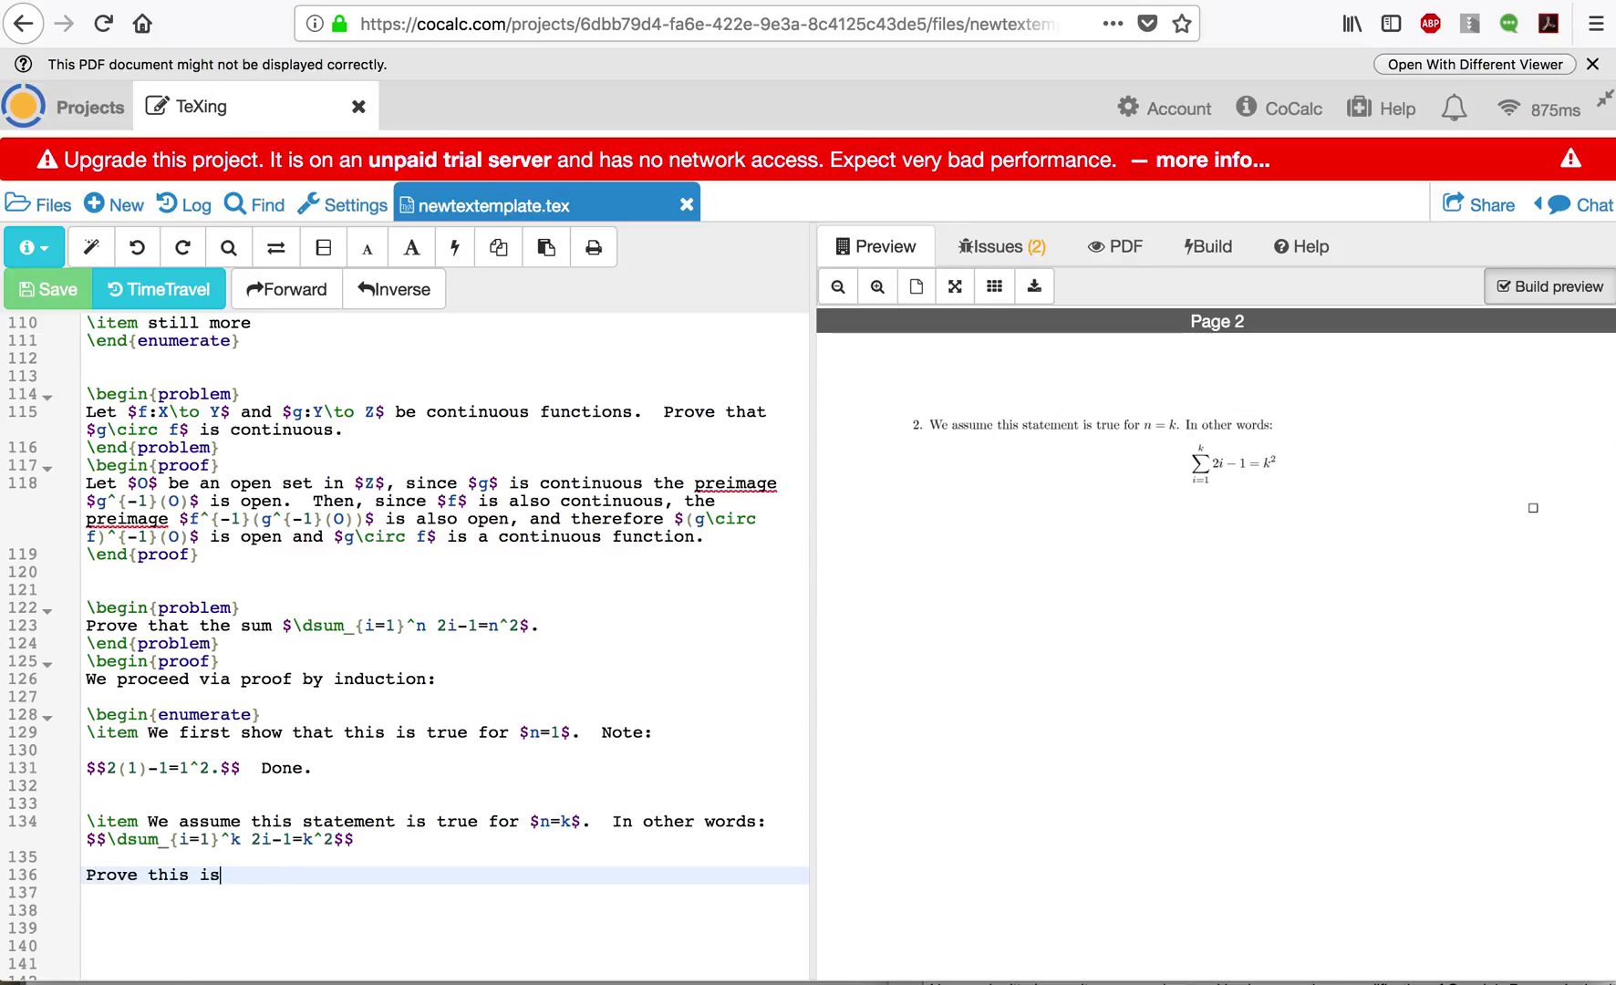
type("\\item ")
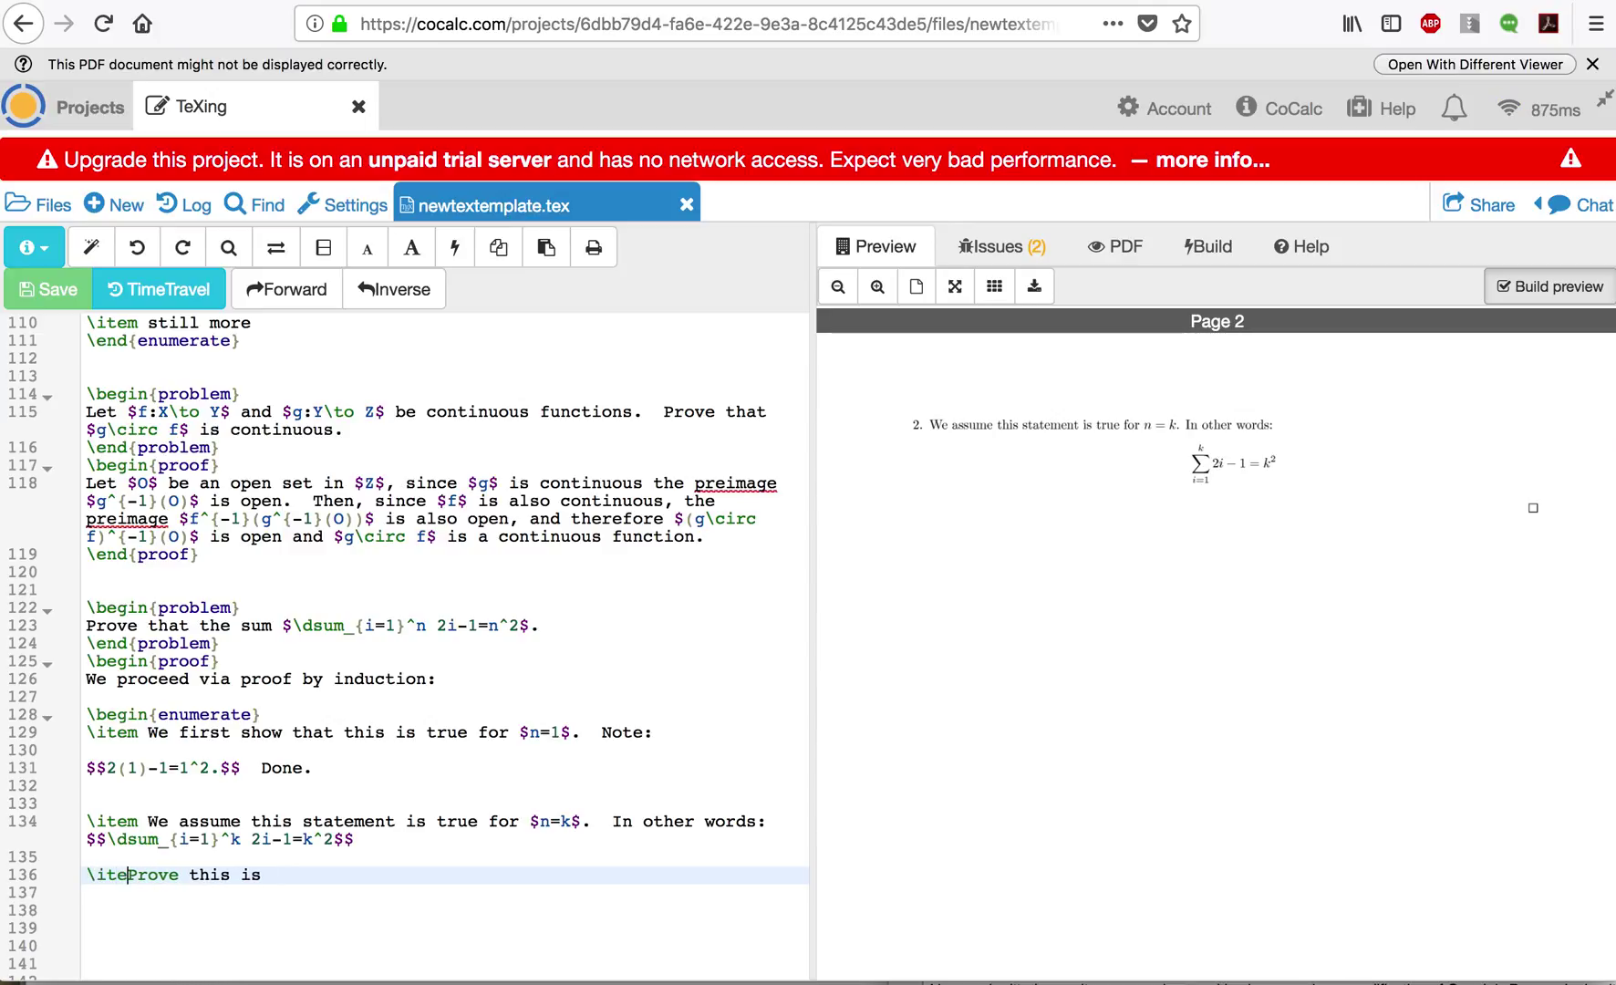
type("We now")
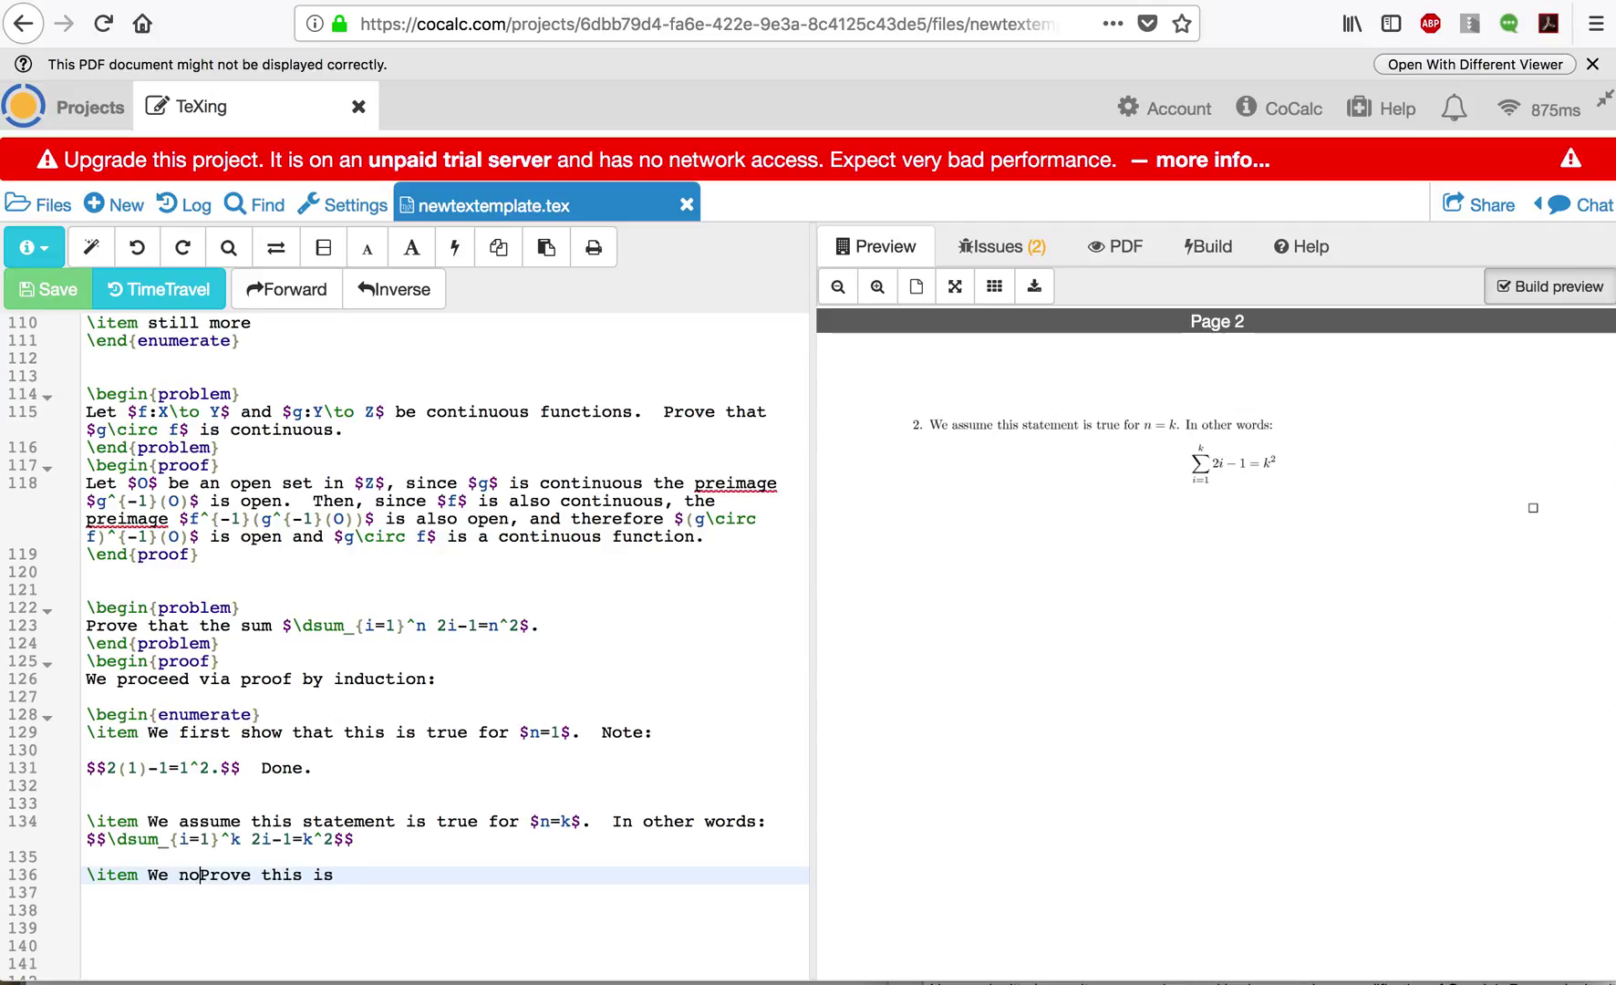
key("Delete")
type("p")
type(" true for $$")
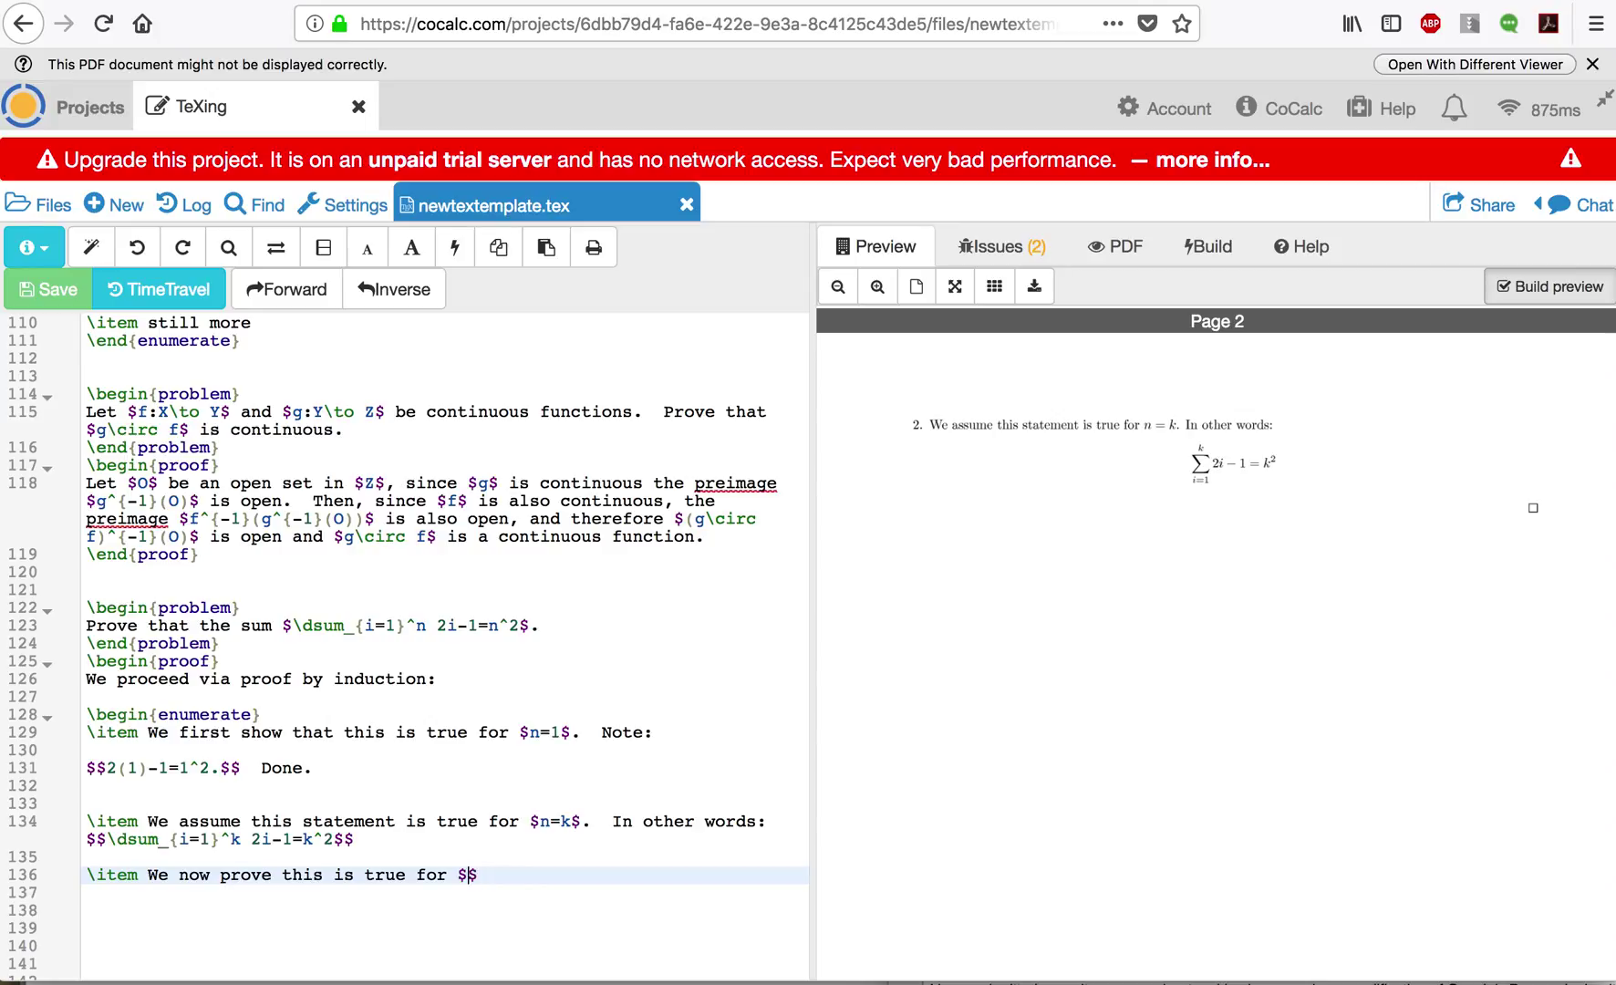
key("BackSpace")
type("n=k+1$:")
key("Return")
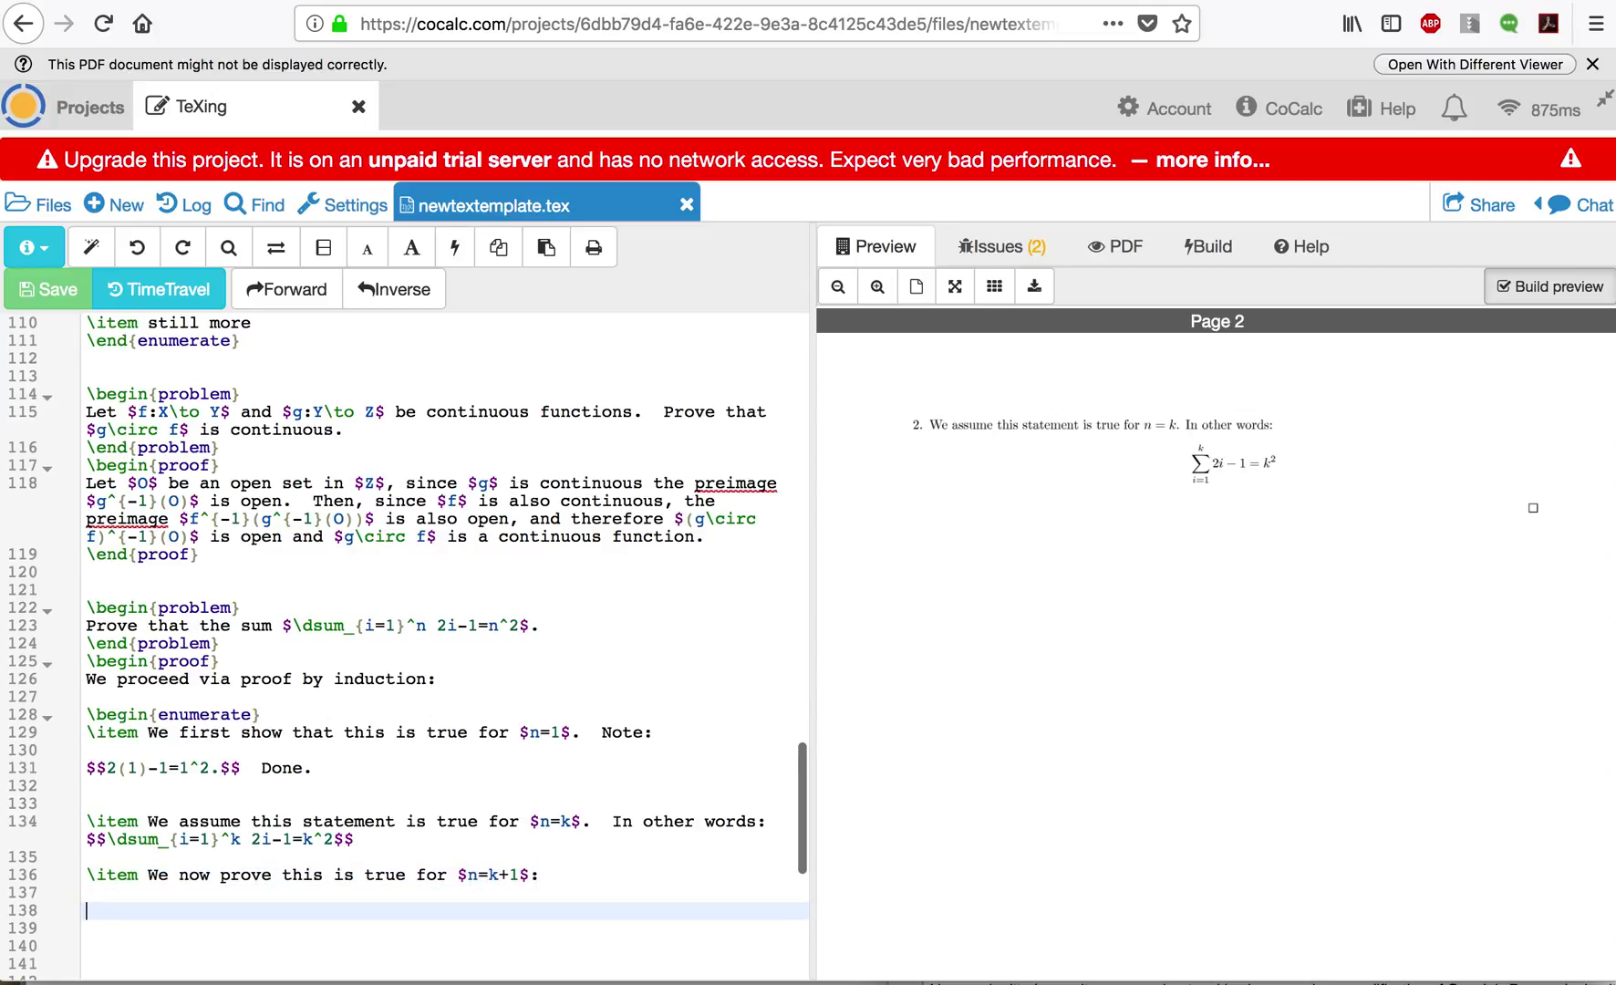
End the third item's line with a \\ line break and add "Note:" as a separate line below it
left_click(575, 875)
type("\\\\")
left_click(112, 908)
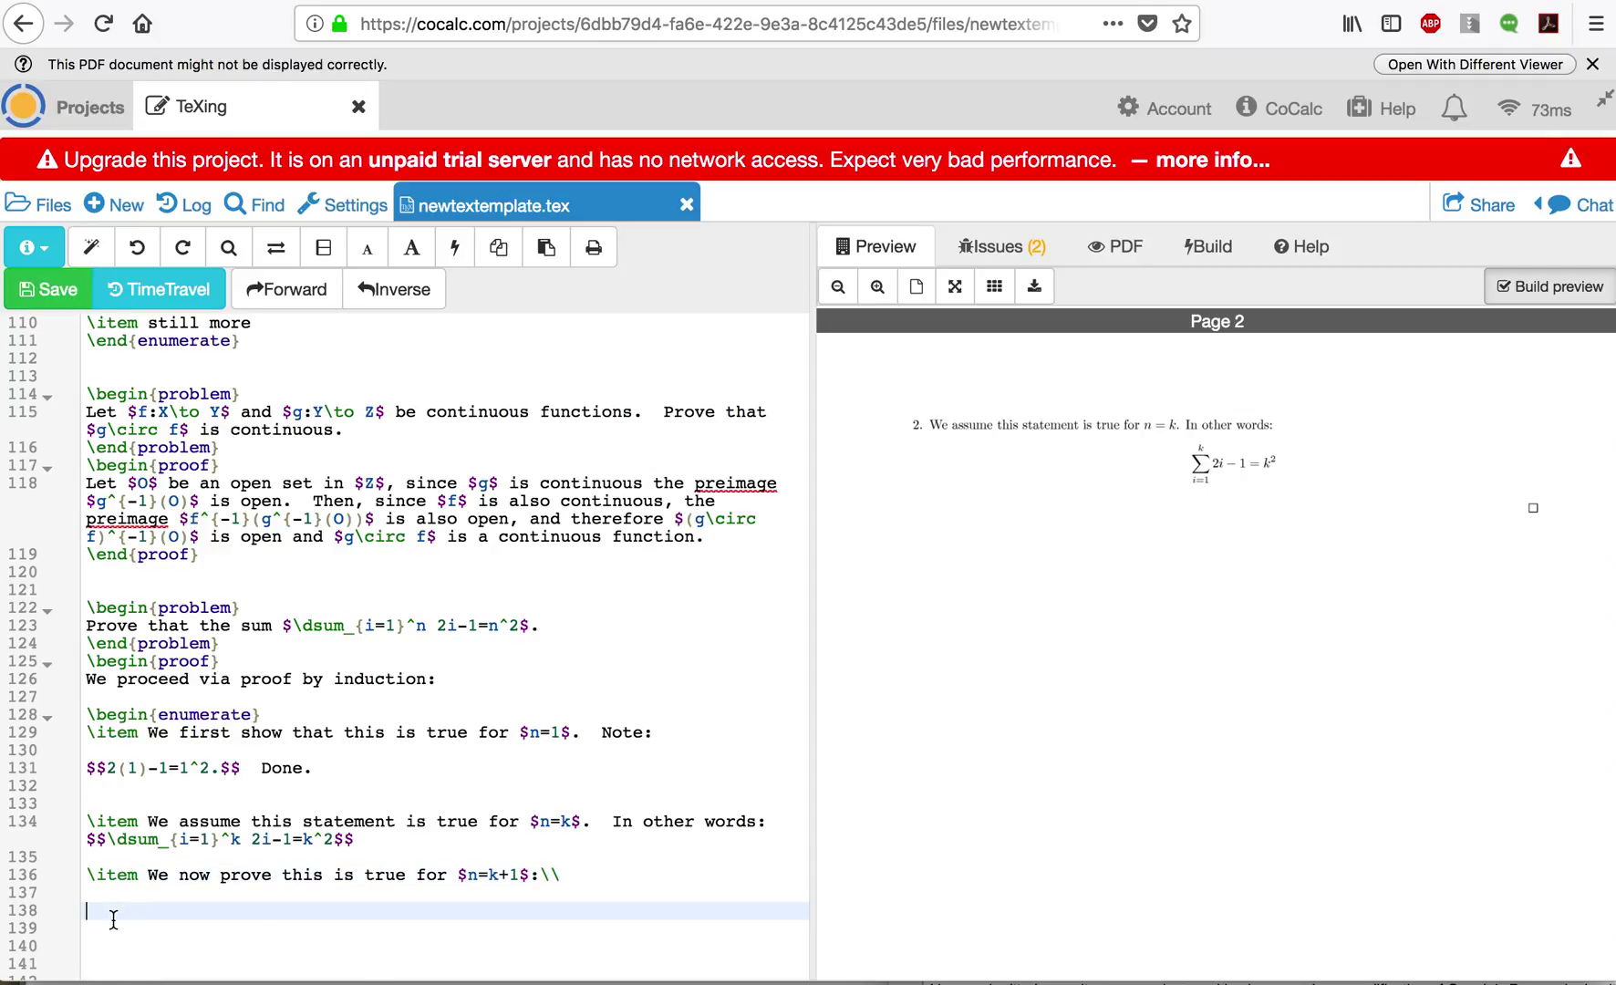
type("Not")
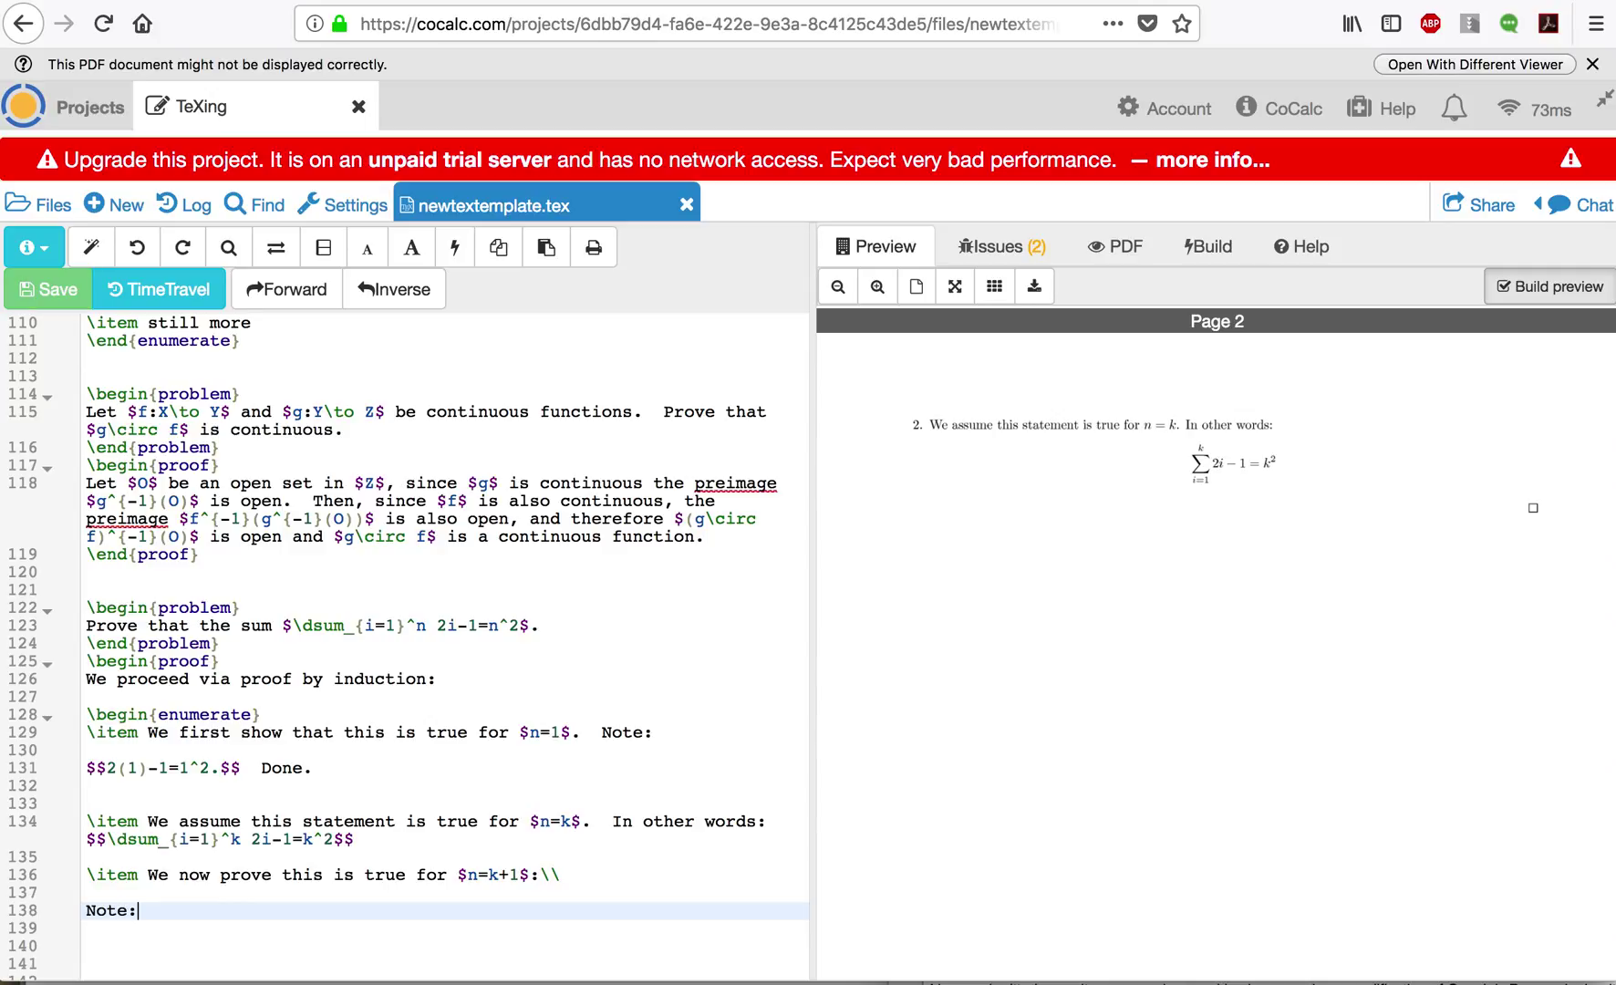
type("e:")
key("Return")
key("Return")
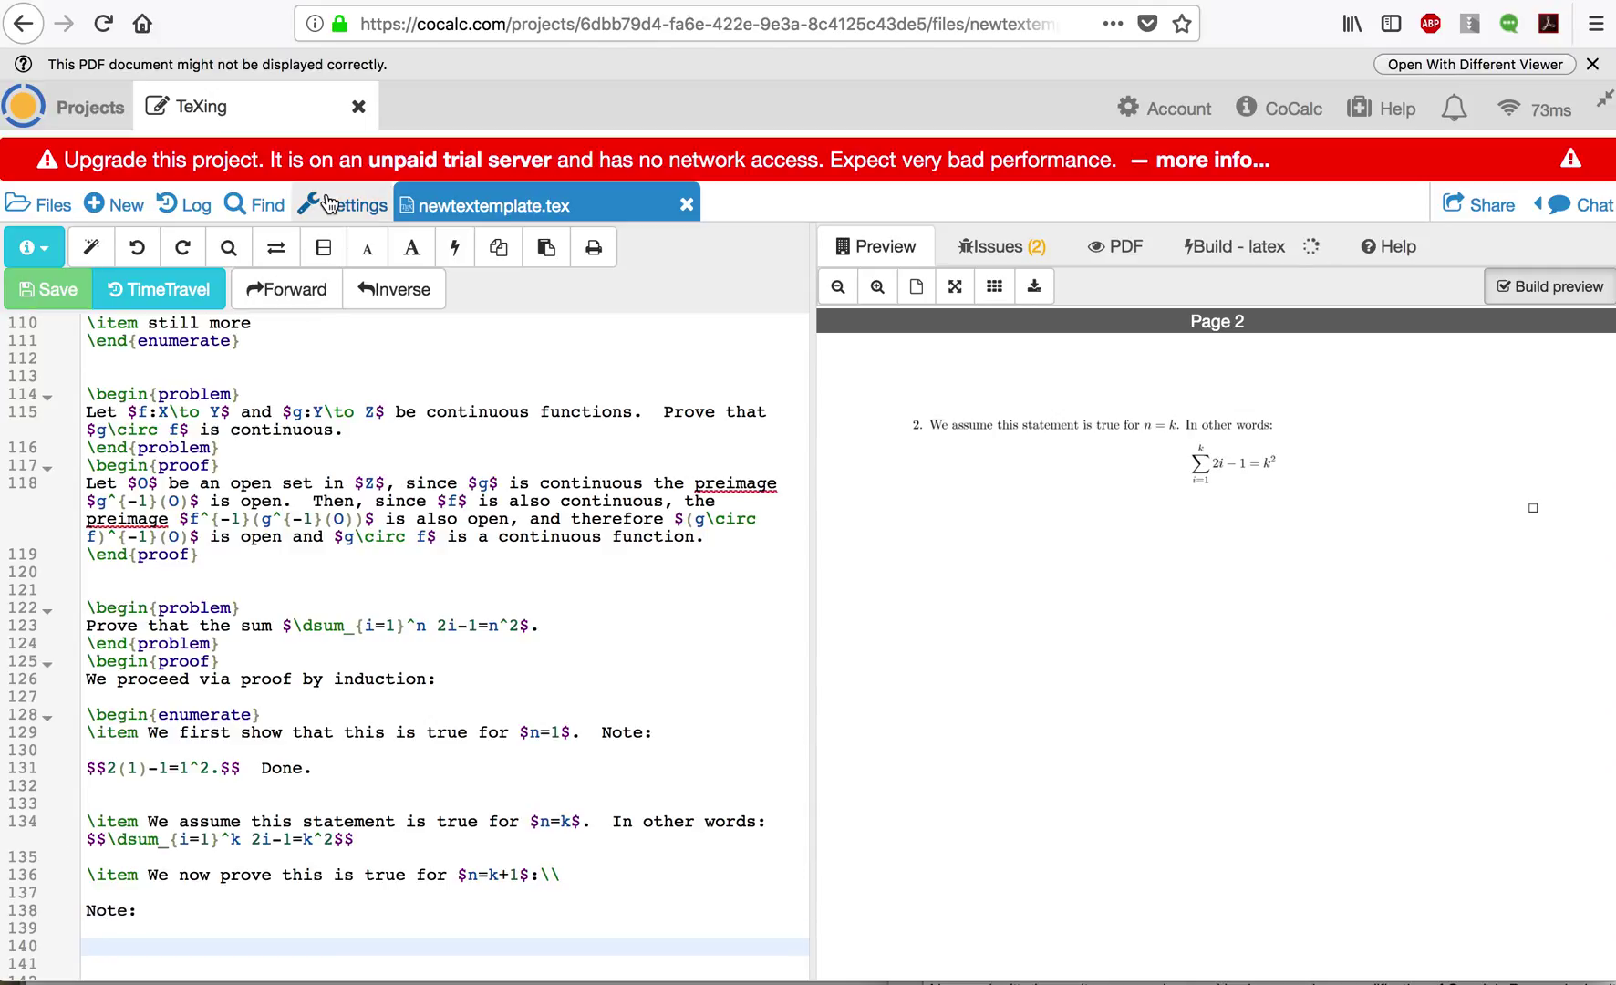
scroll(241, 638, "down", 5)
scroll(240, 642, "up", 2)
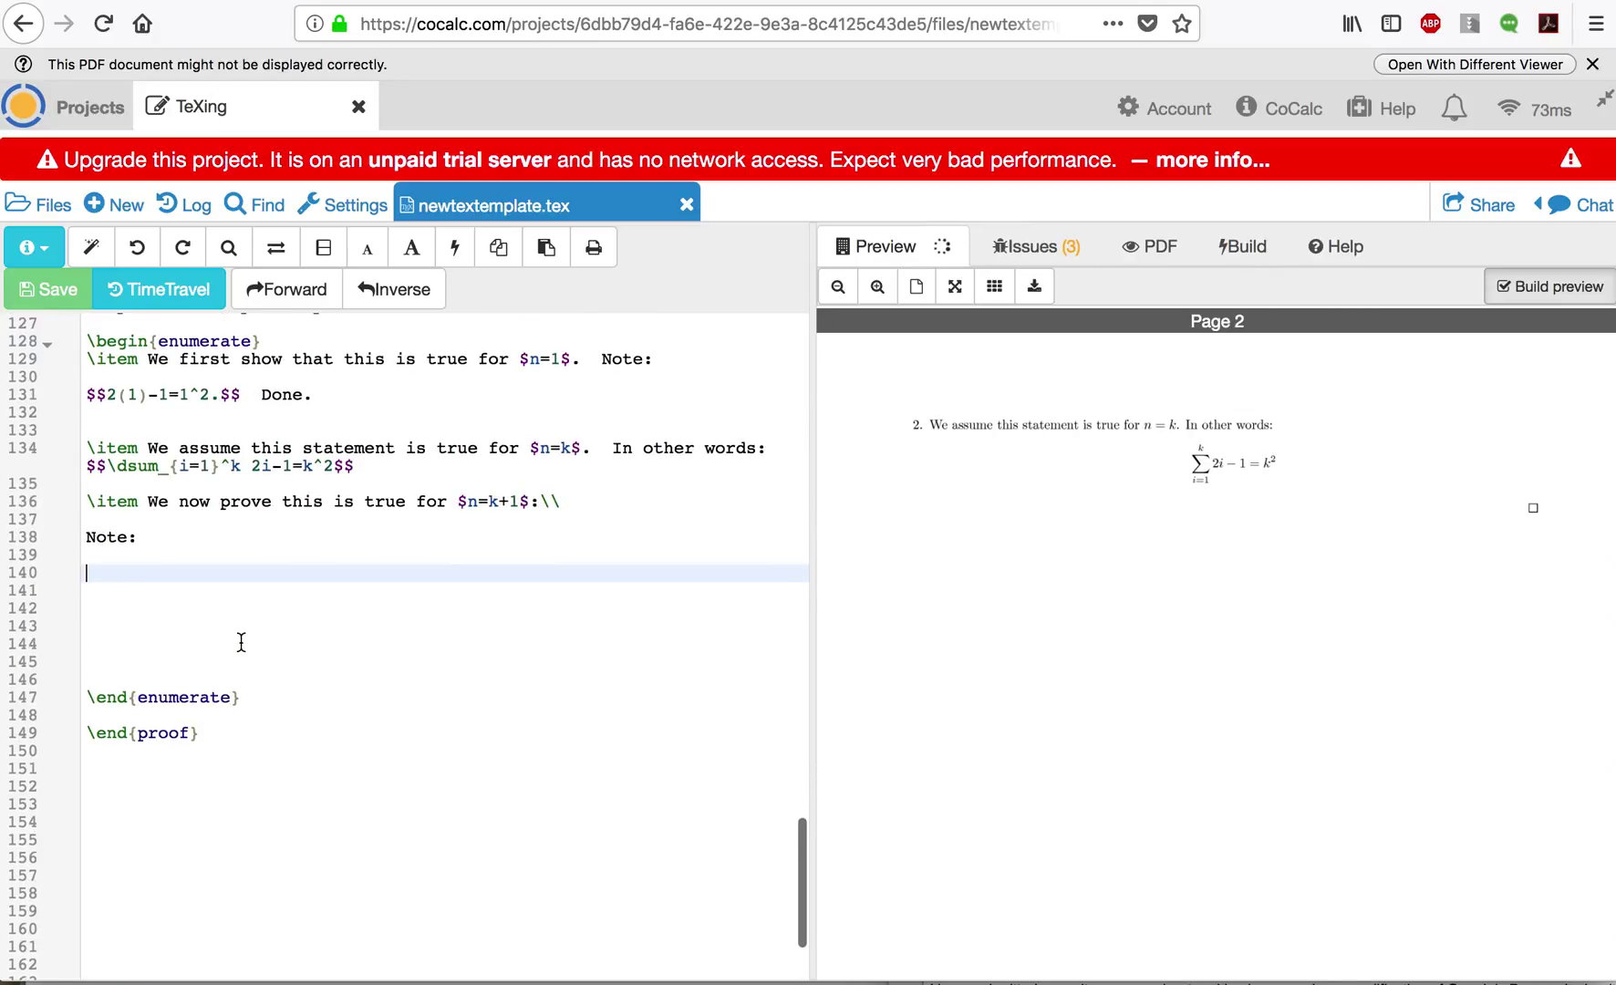
Add an empty eqnarray* environment with \begin{eqnarray*} and \end{eqnarray*} below the "Note:" line
type("\\ebgin{")
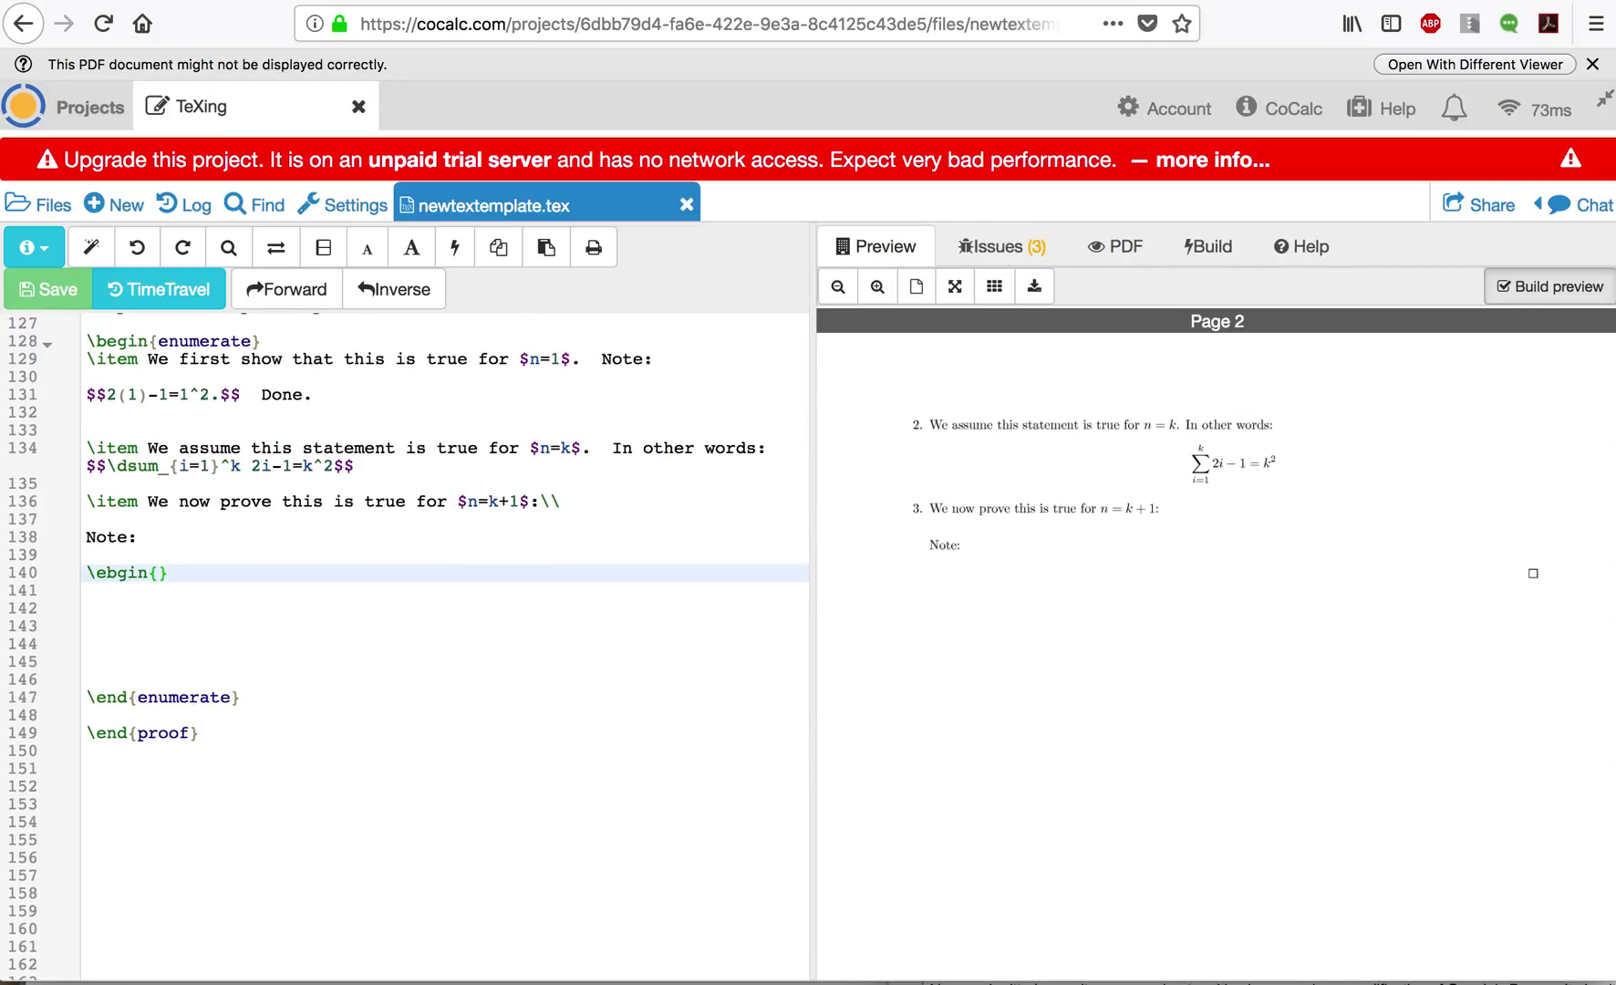
left_click(128, 572)
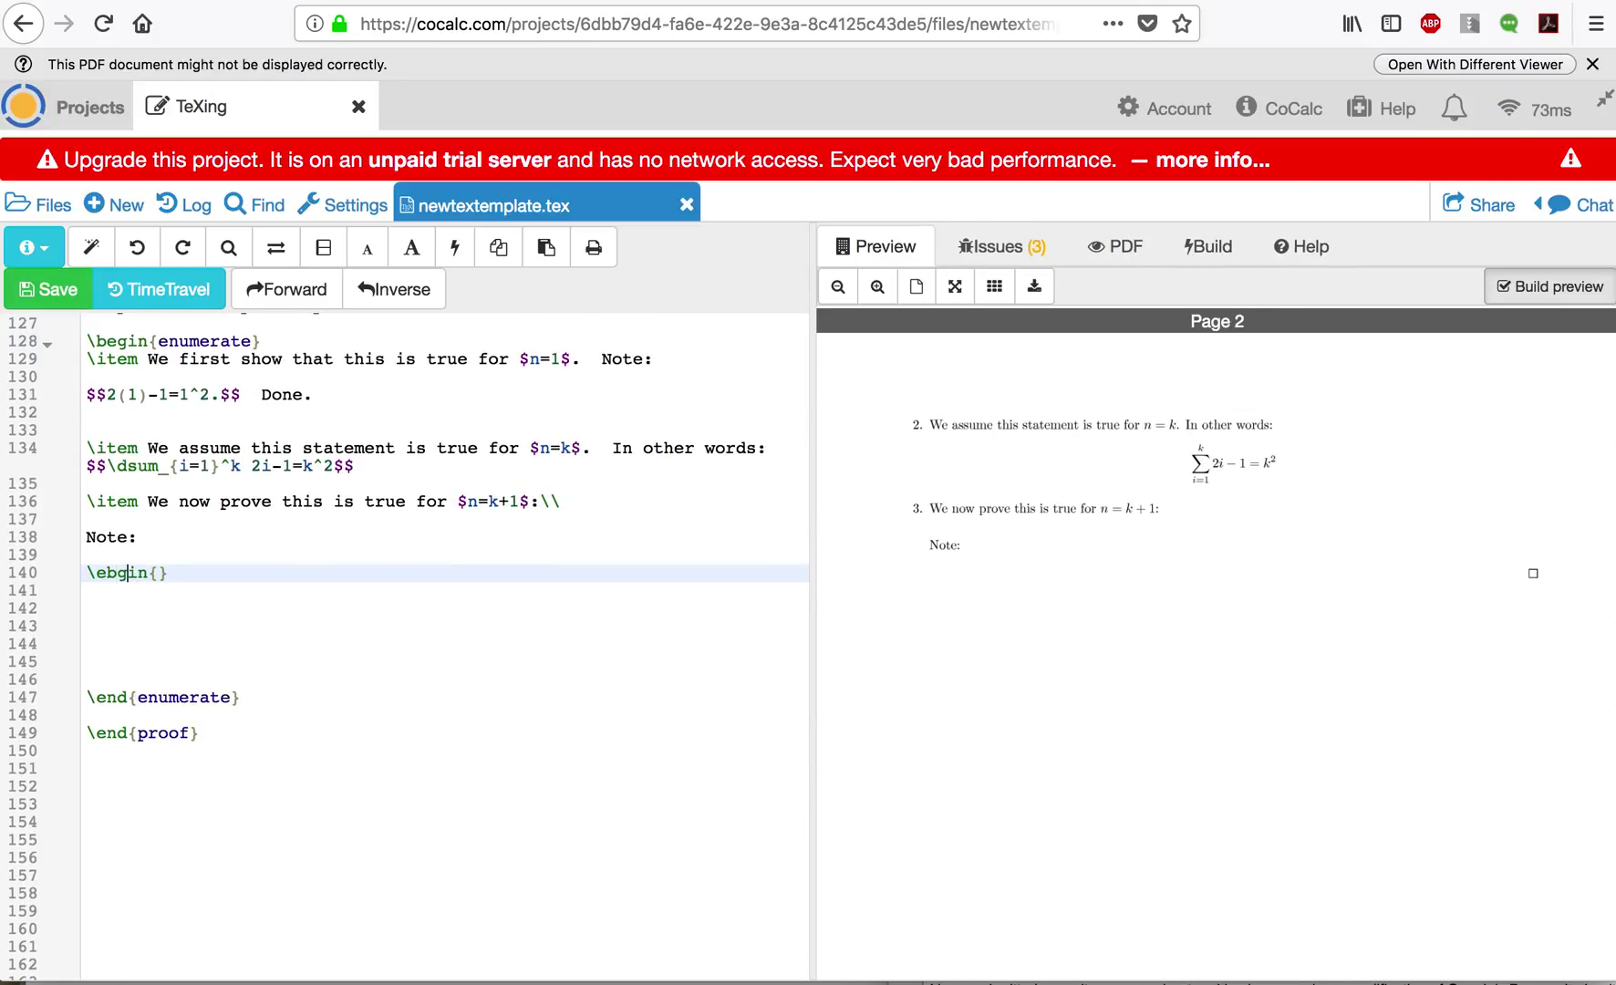
key("BackSpace")
key("Right")
type("e")
key("Right")
key("Right")
key("Left")
type("eqnarray*")
key("Right")
key("Return")
key("Return")
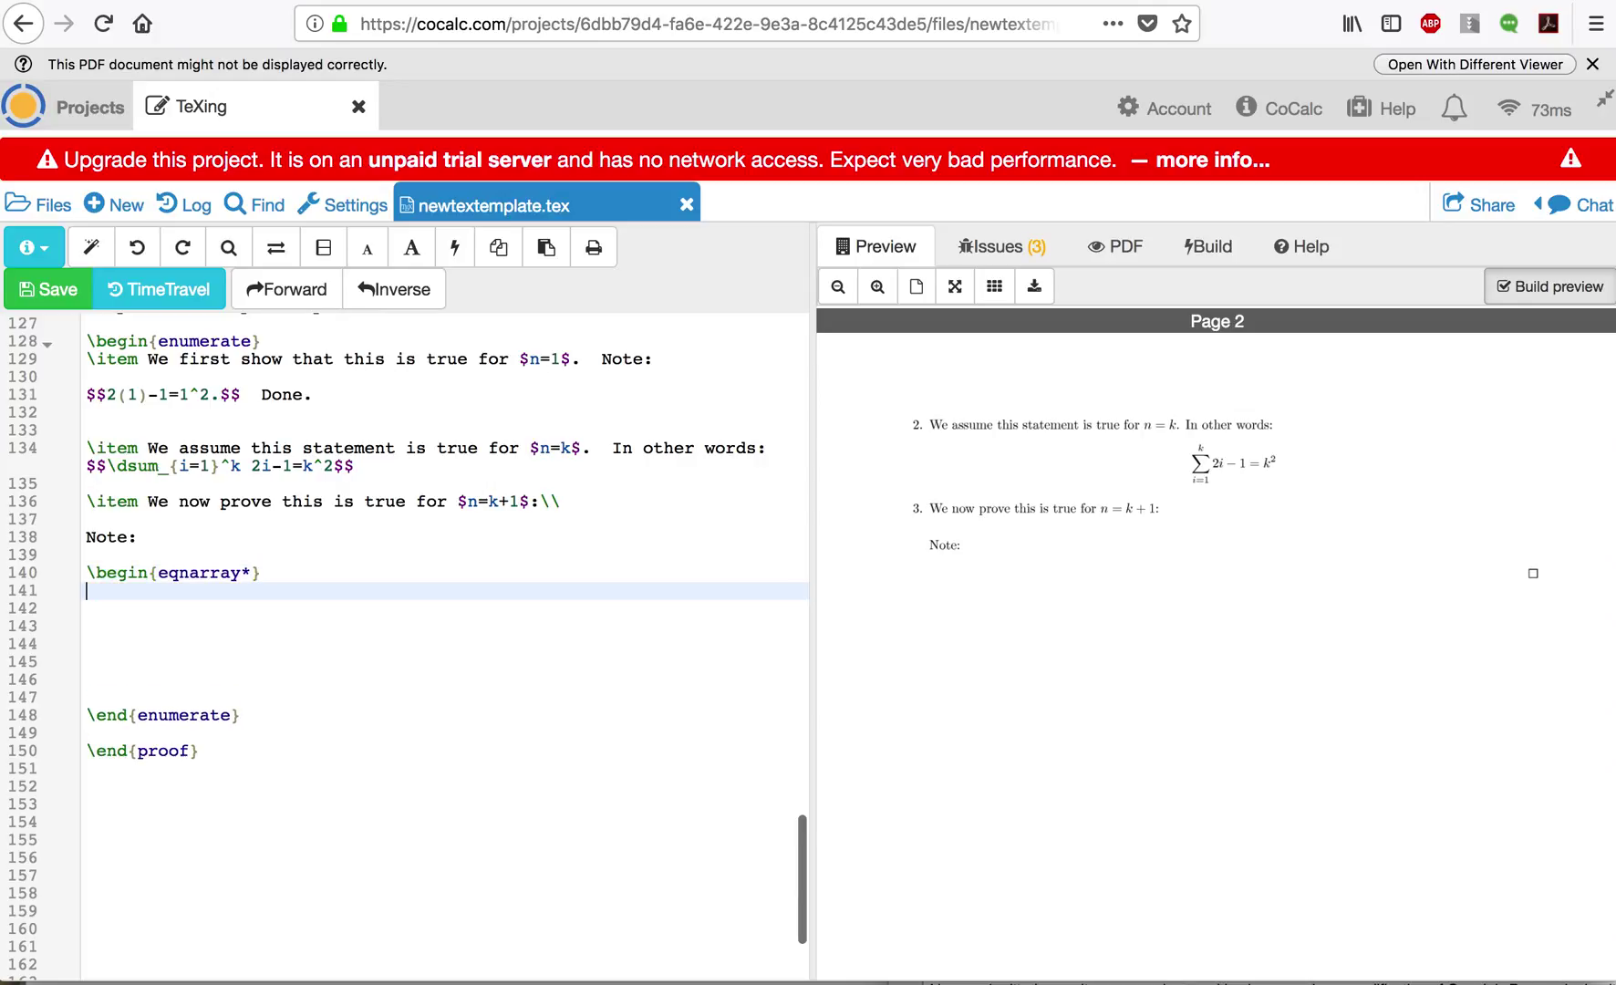
type("\\end{")
key("Right")
type("eqnarray*")
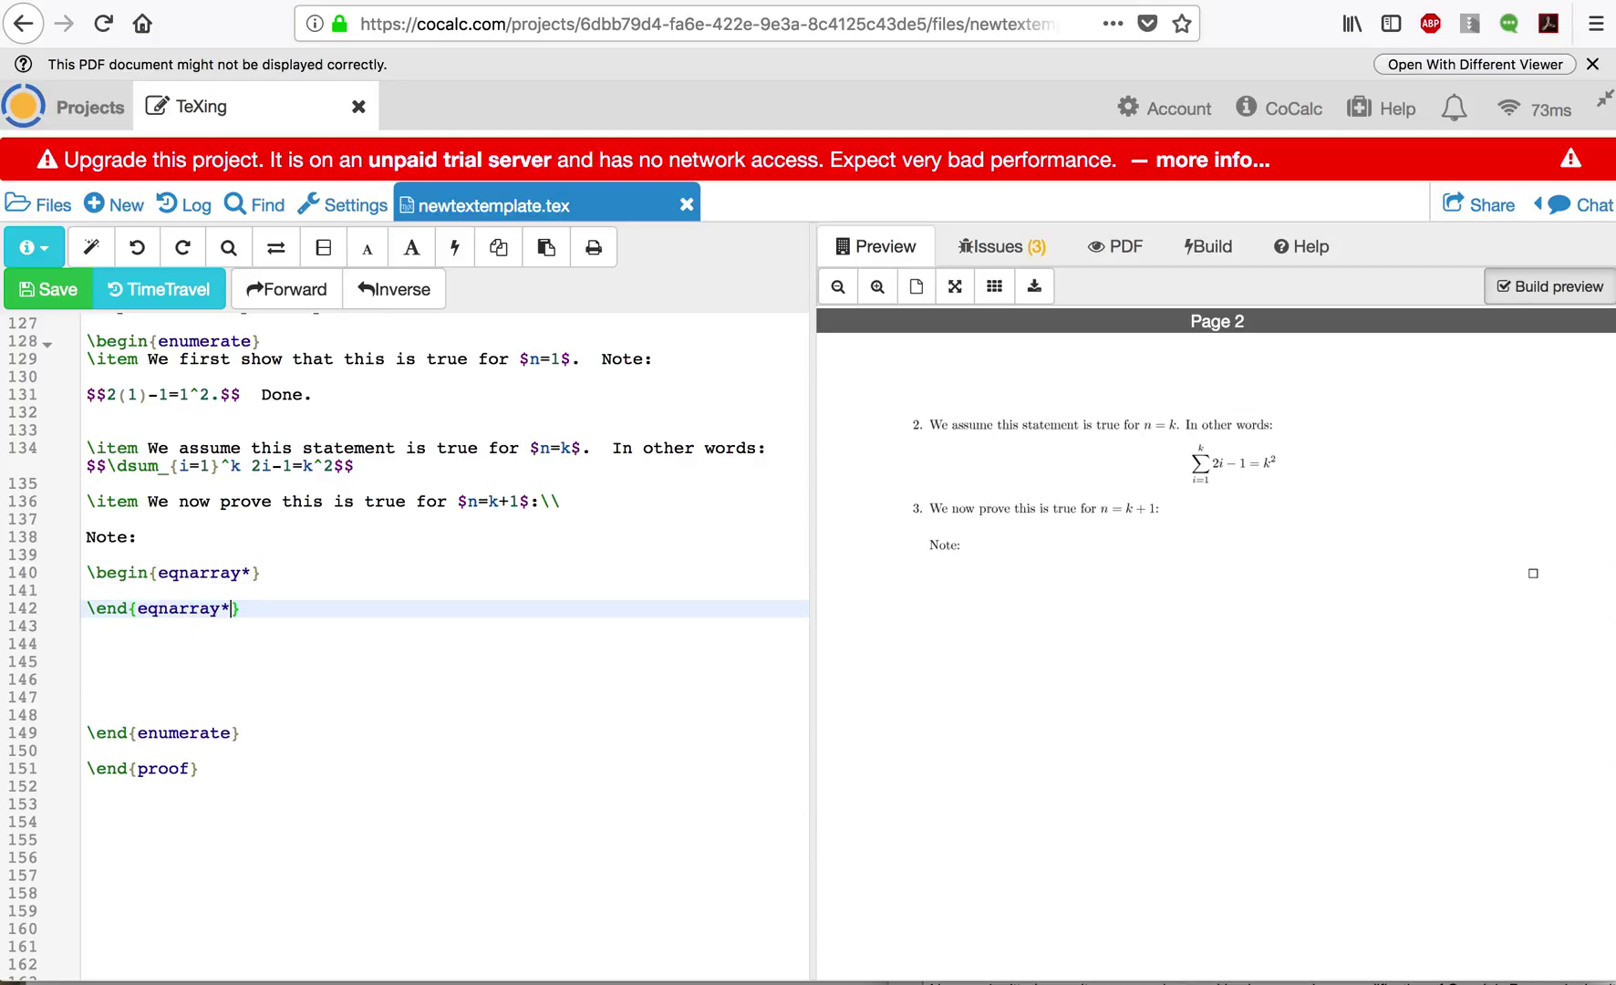
key("Up")
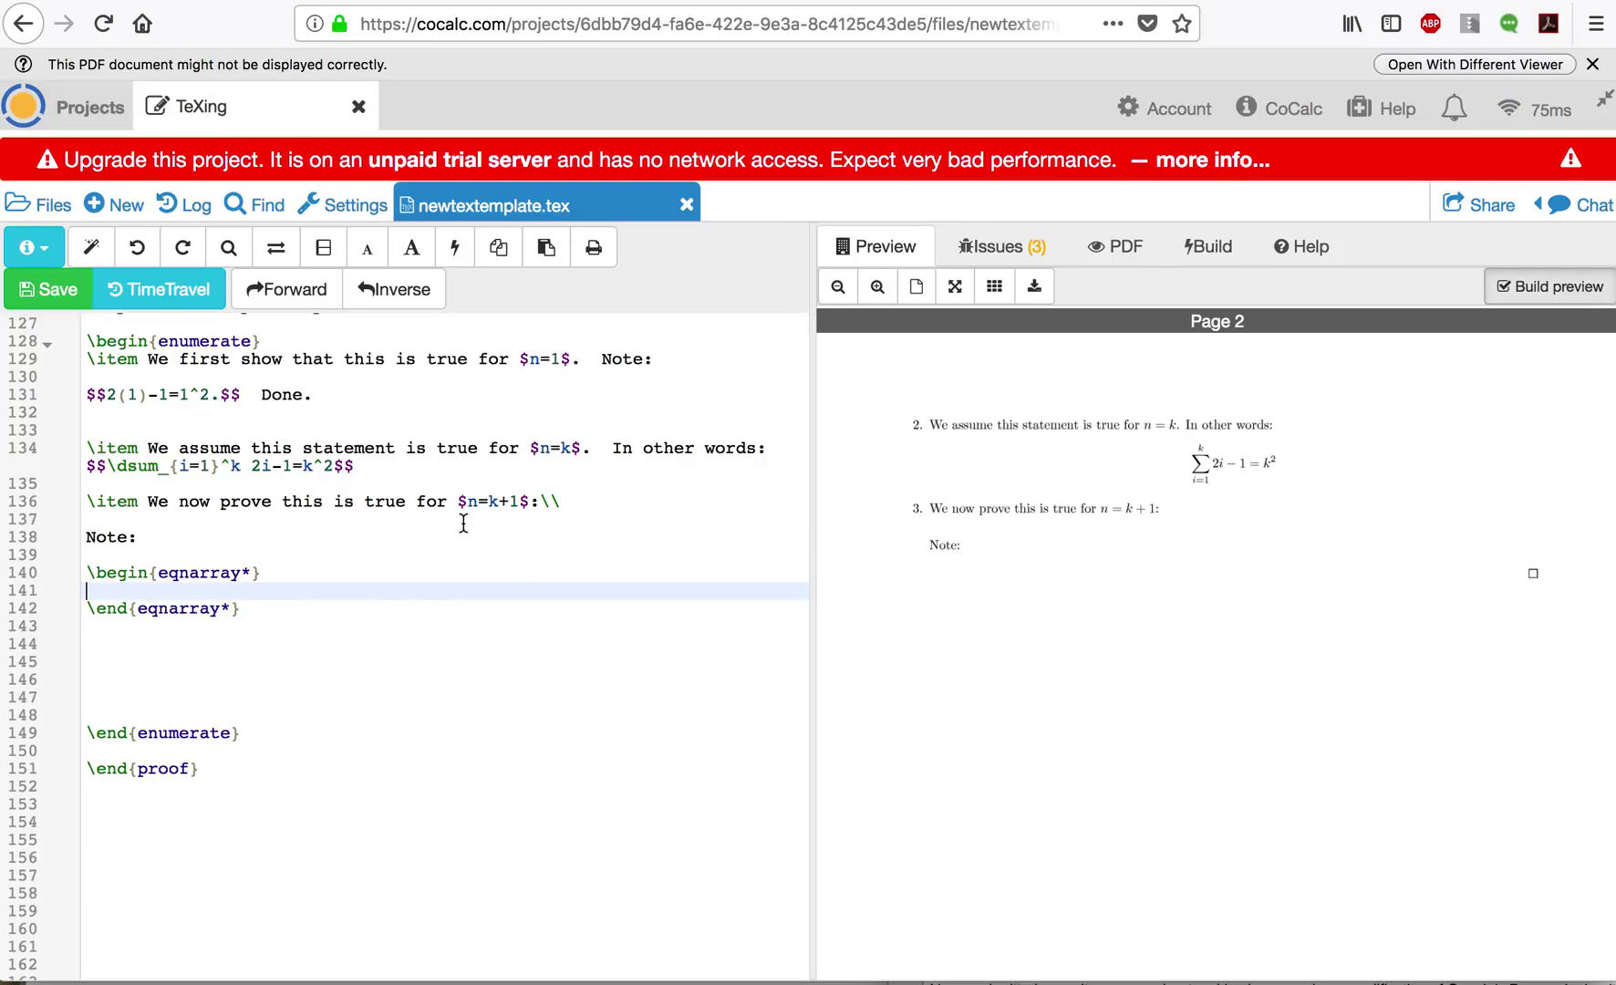
Change "Note" to "Consider" in the third item and enter \dsum_{i=1}^{k+1} 2i-1 in the eqnarray*, reusing the sum from the second item
double_click(100, 539)
type("Consider")
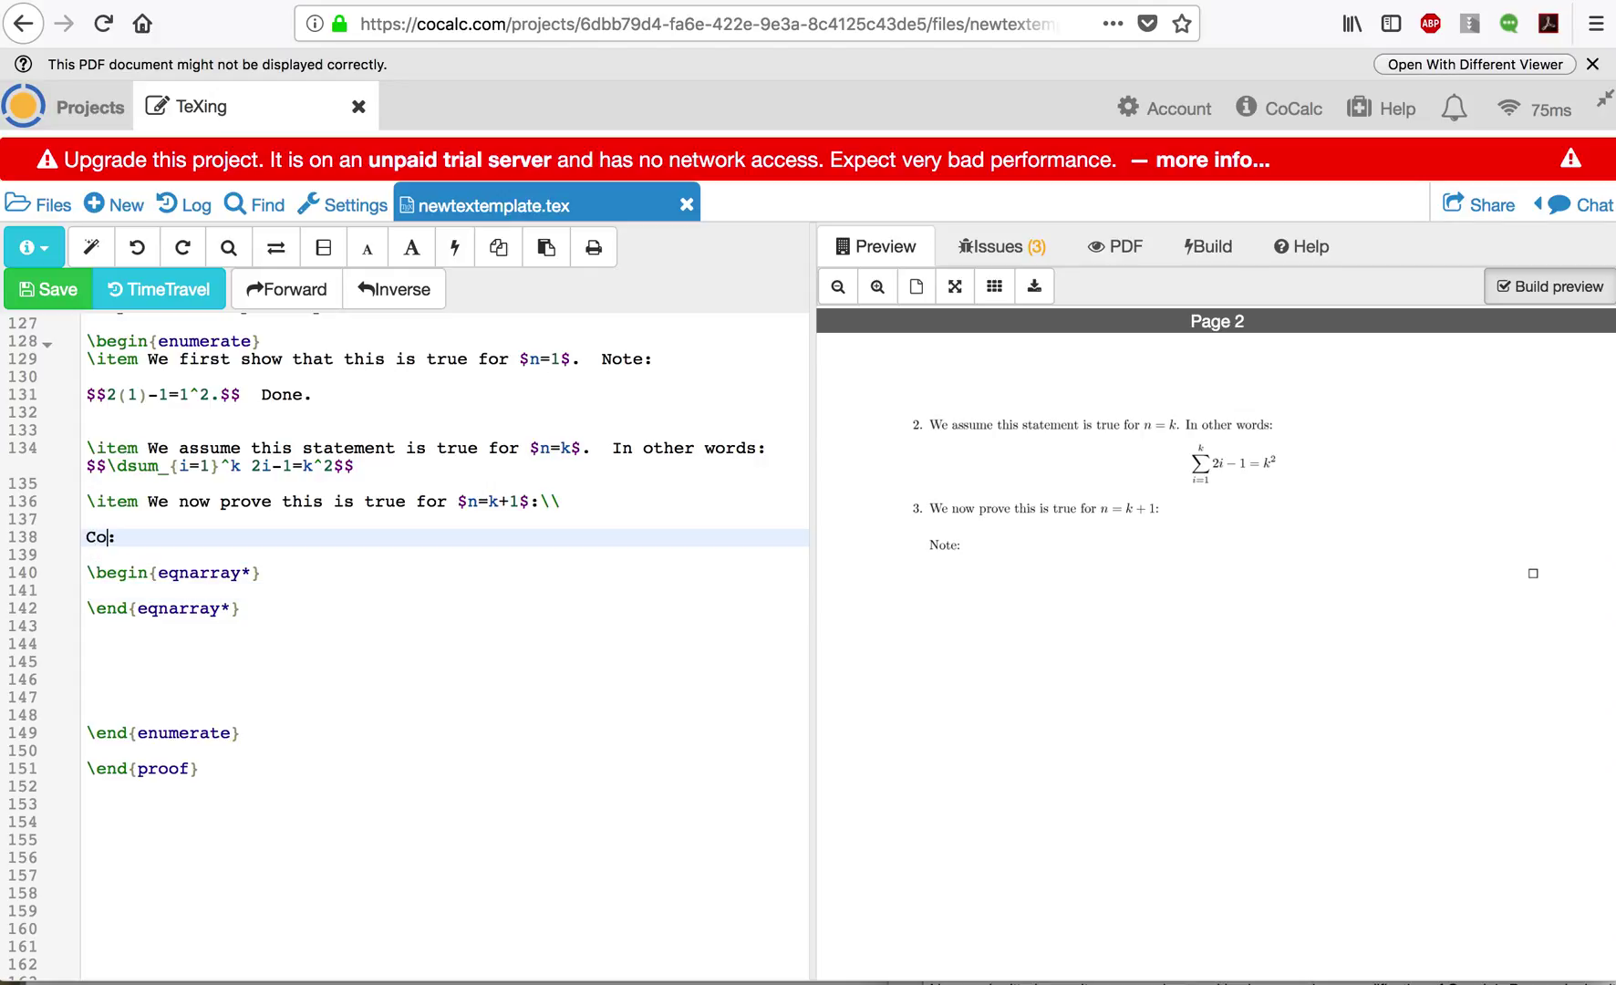
scroll(359, 493, "up", 3)
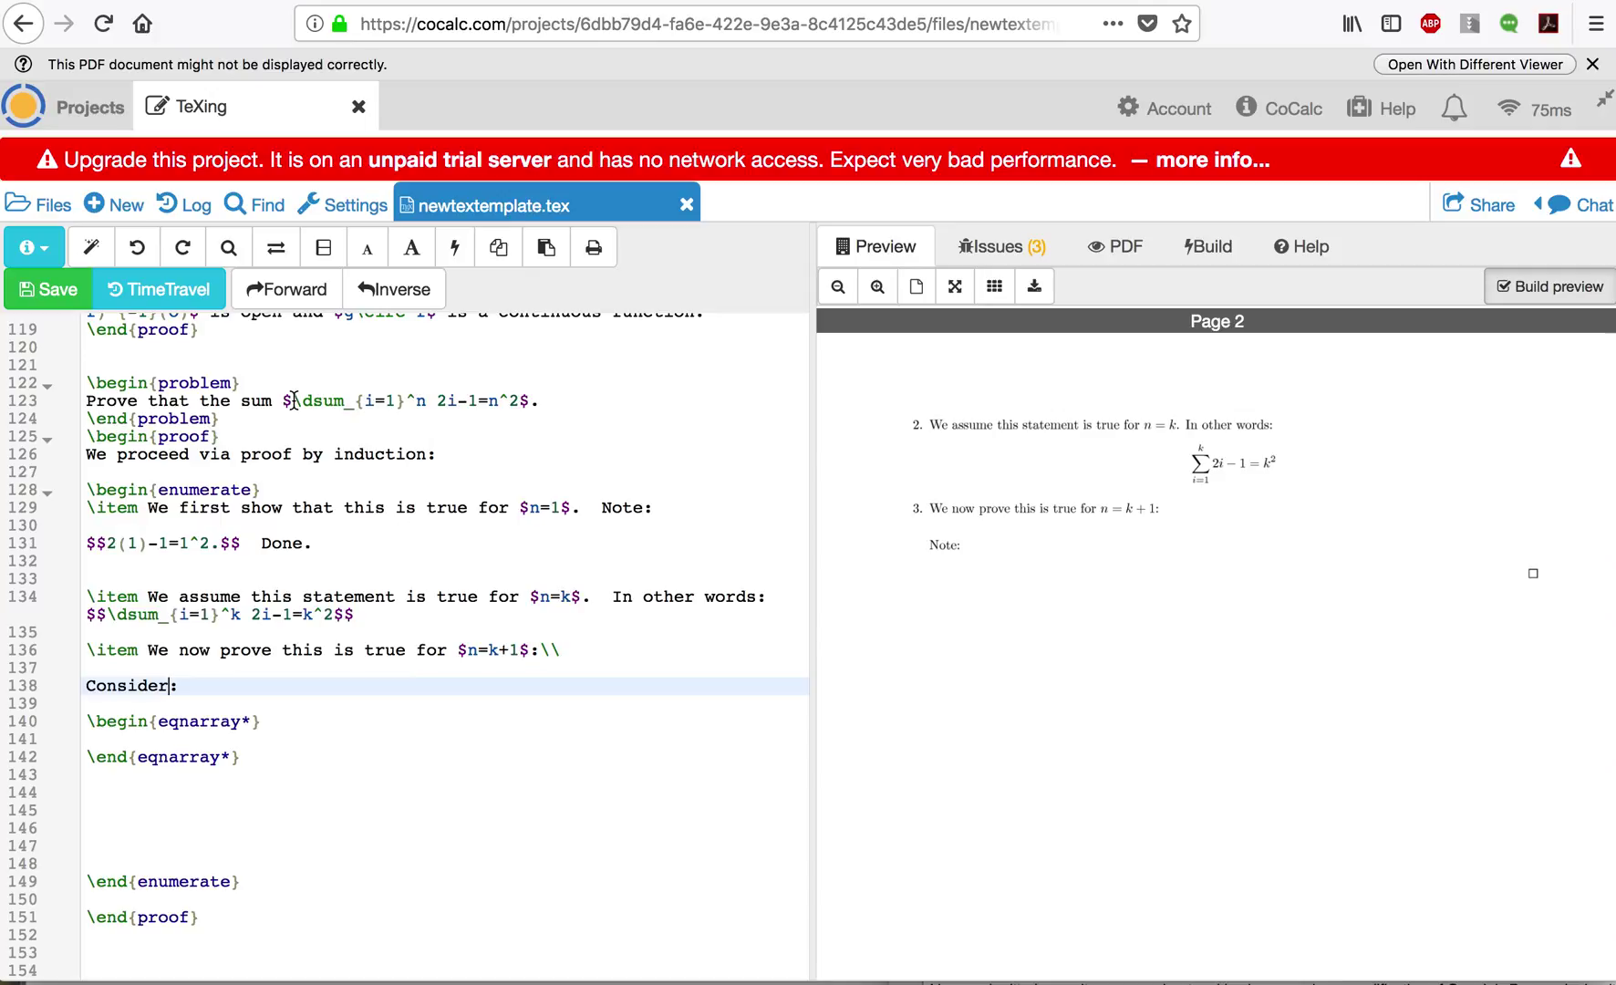
left_click(109, 621)
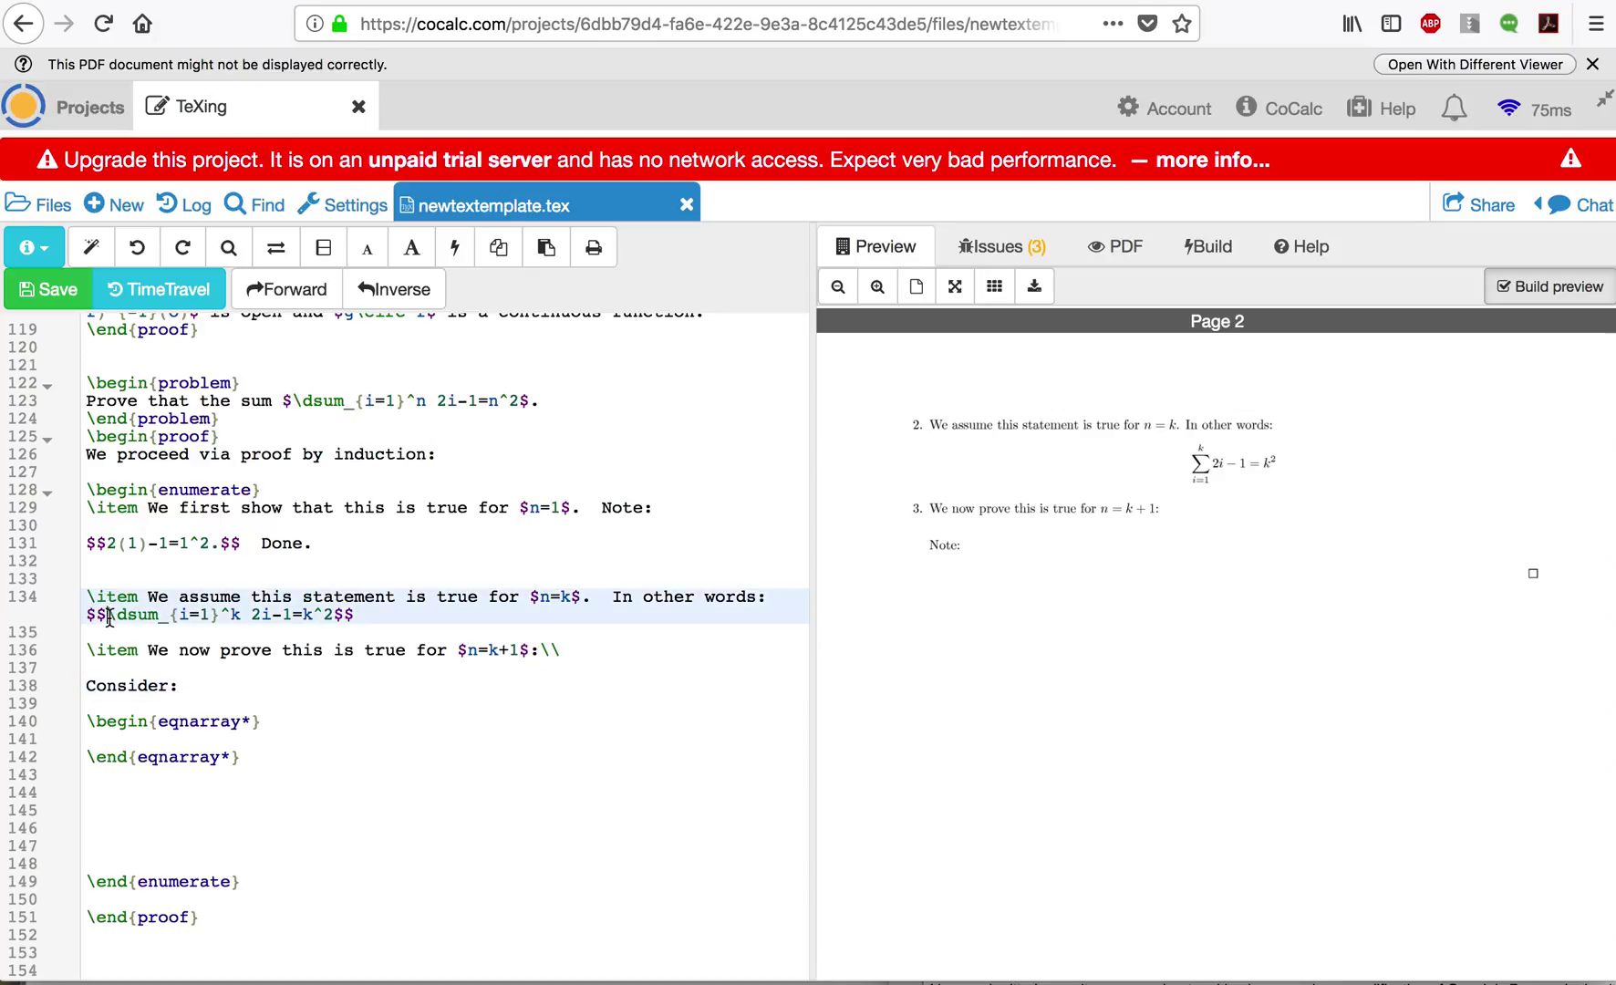
left_click(239, 618, "shift")
key("ctrl+c")
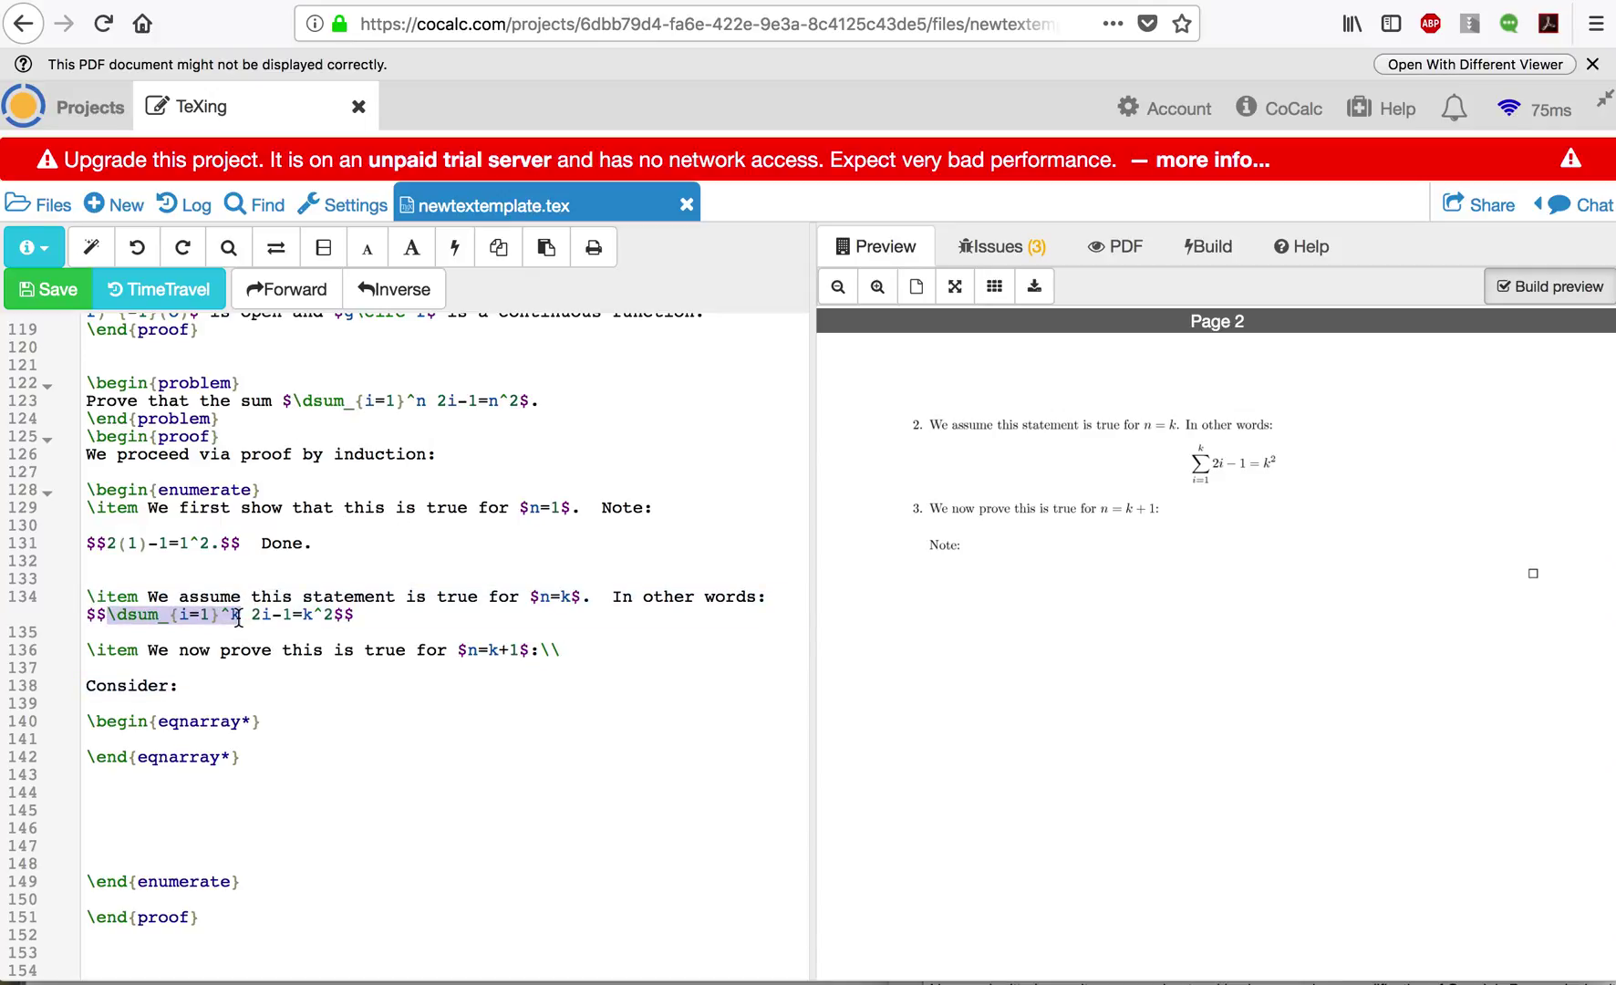
left_click(125, 744)
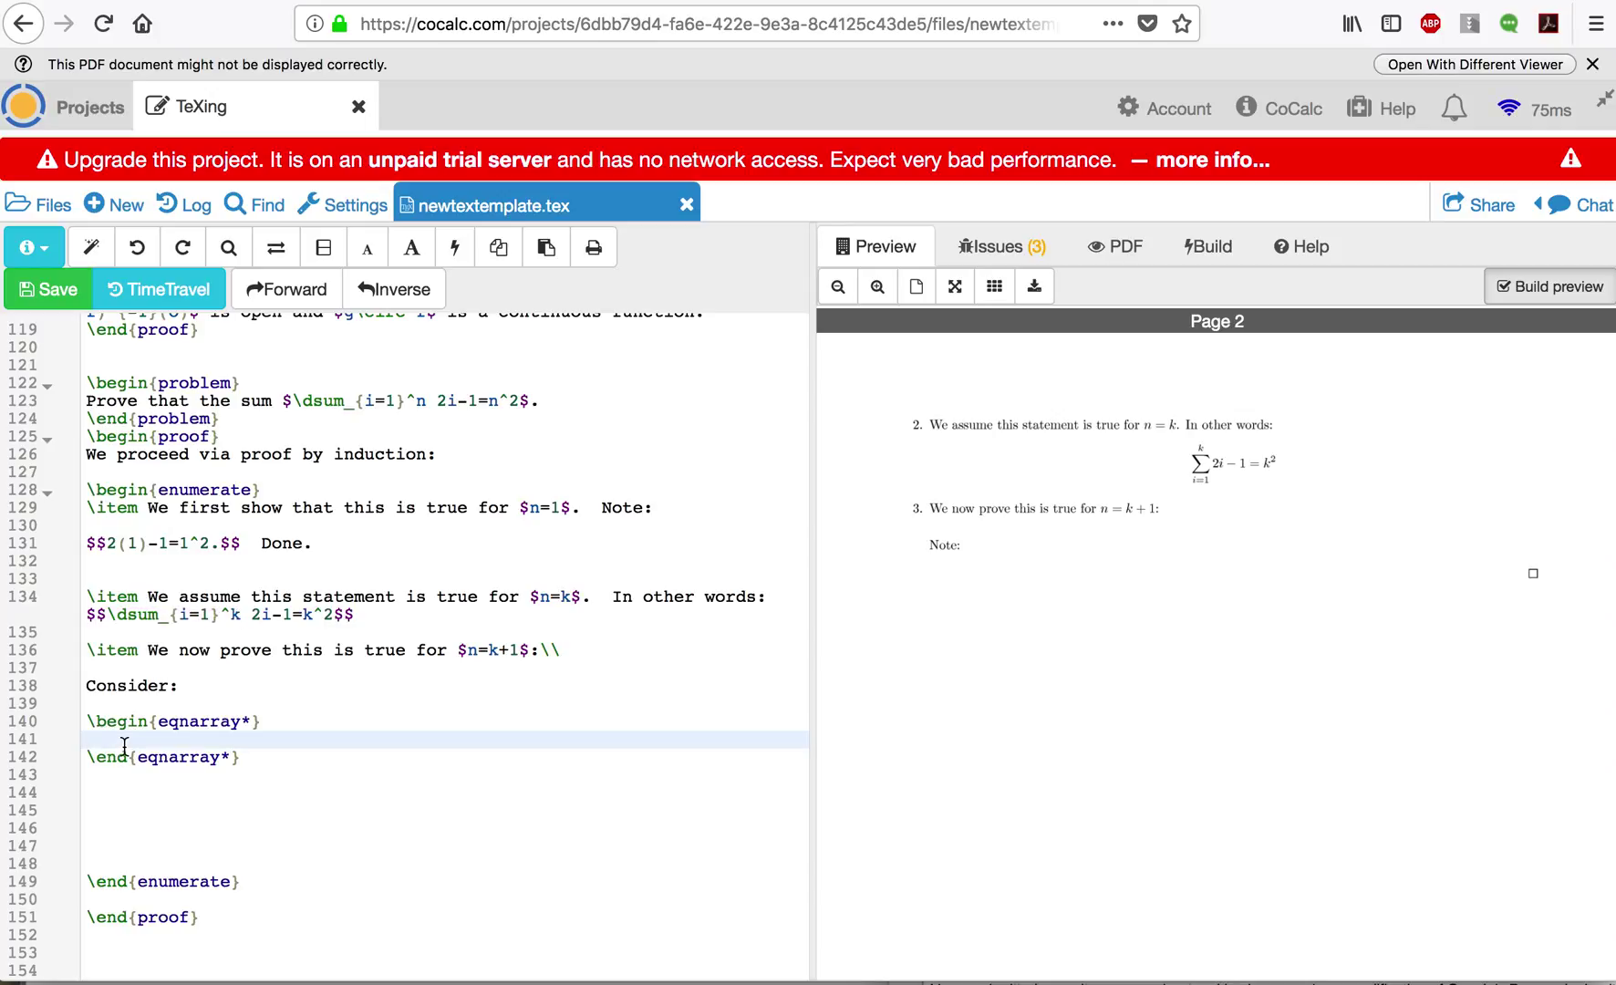
key("ctrl+v")
left_click(215, 739)
type("{k+1} 2i-1")
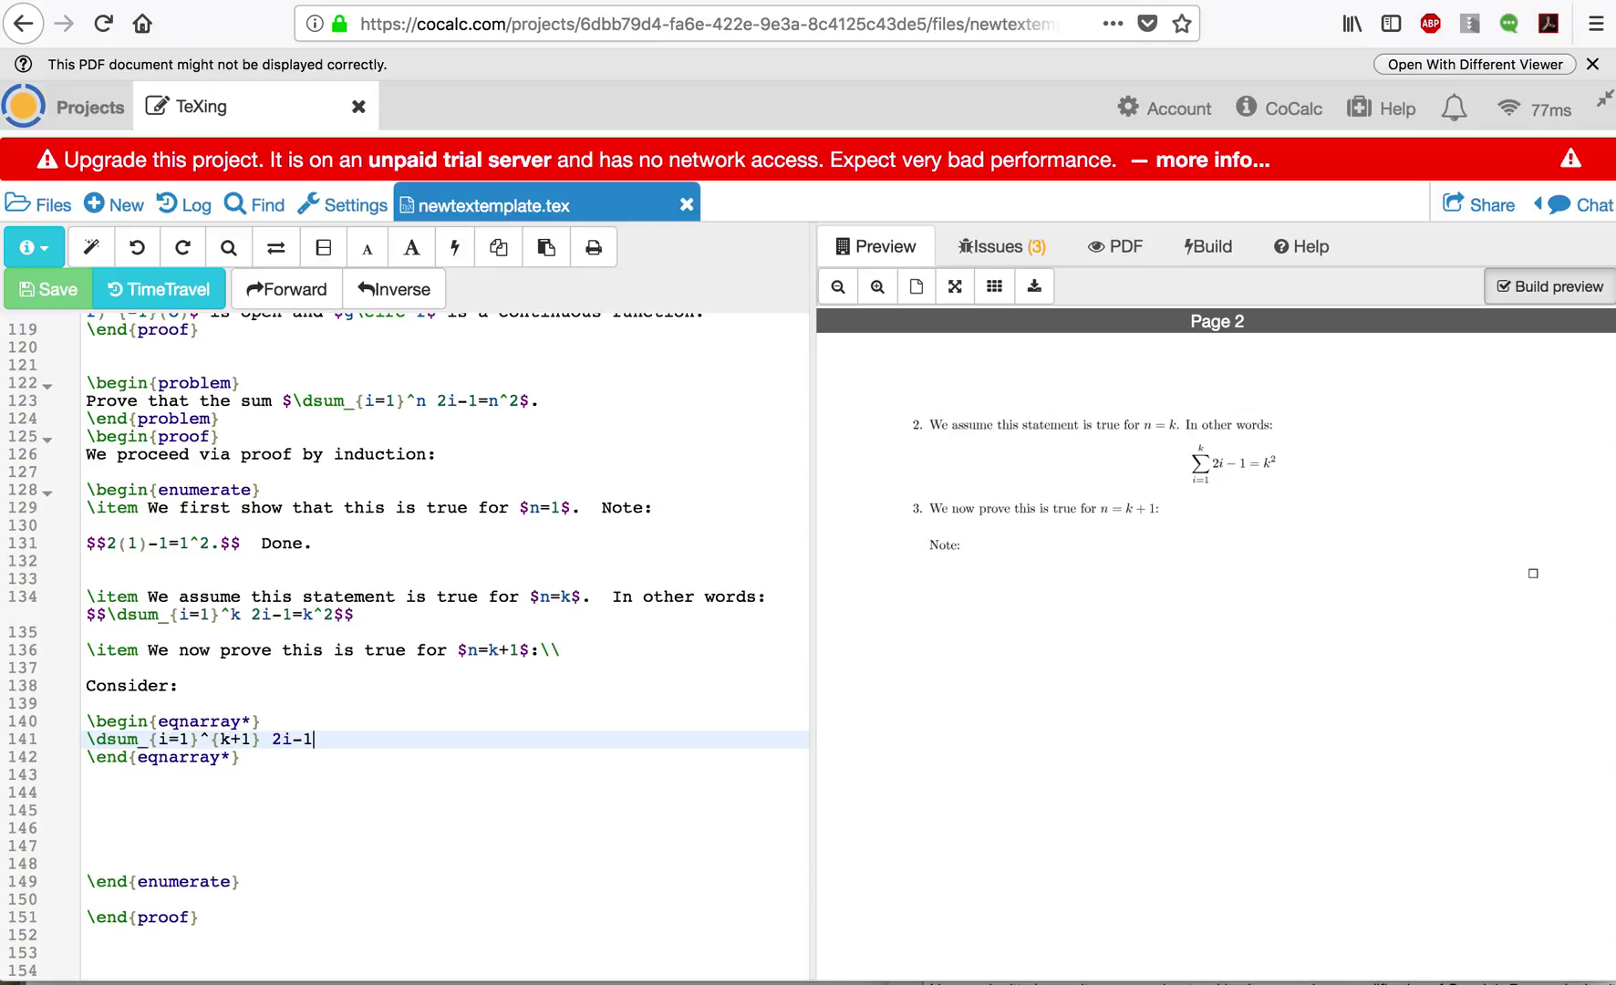
Complete the first eqnarray* line with "&=&\dsum_{i=1}^k 2i + 2(k+1)-1\\"
type("&=&\\dsum_{i=1}^k2i")
key("Left")
key("Left")
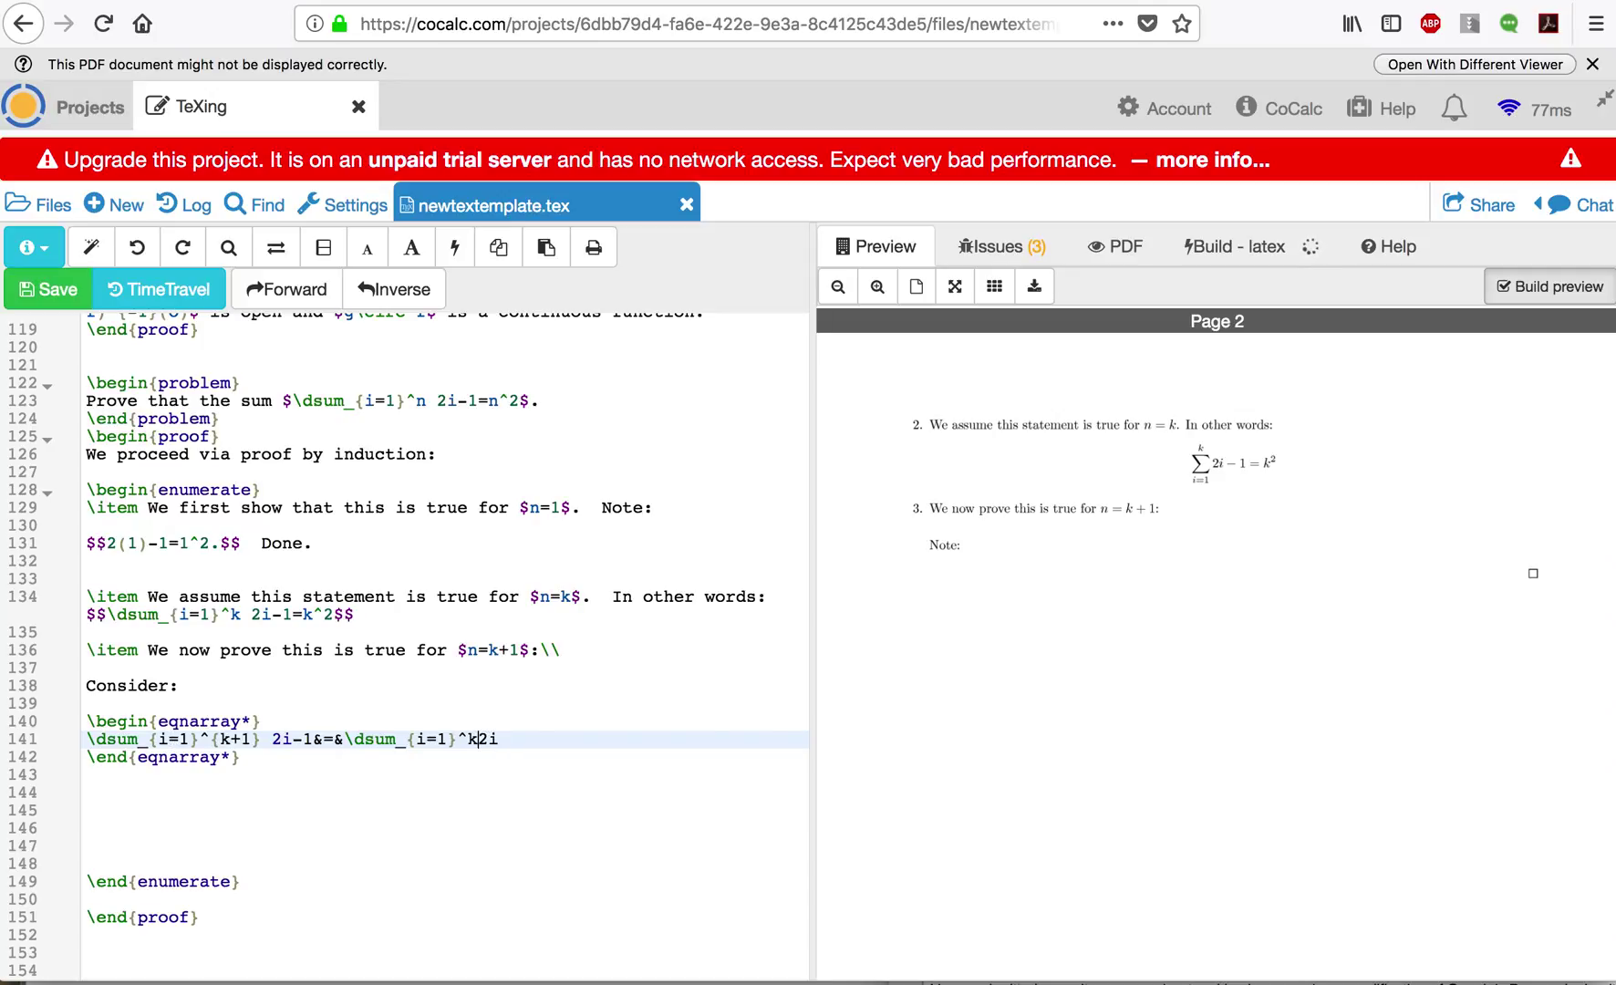
left_click(533, 740)
type("+")
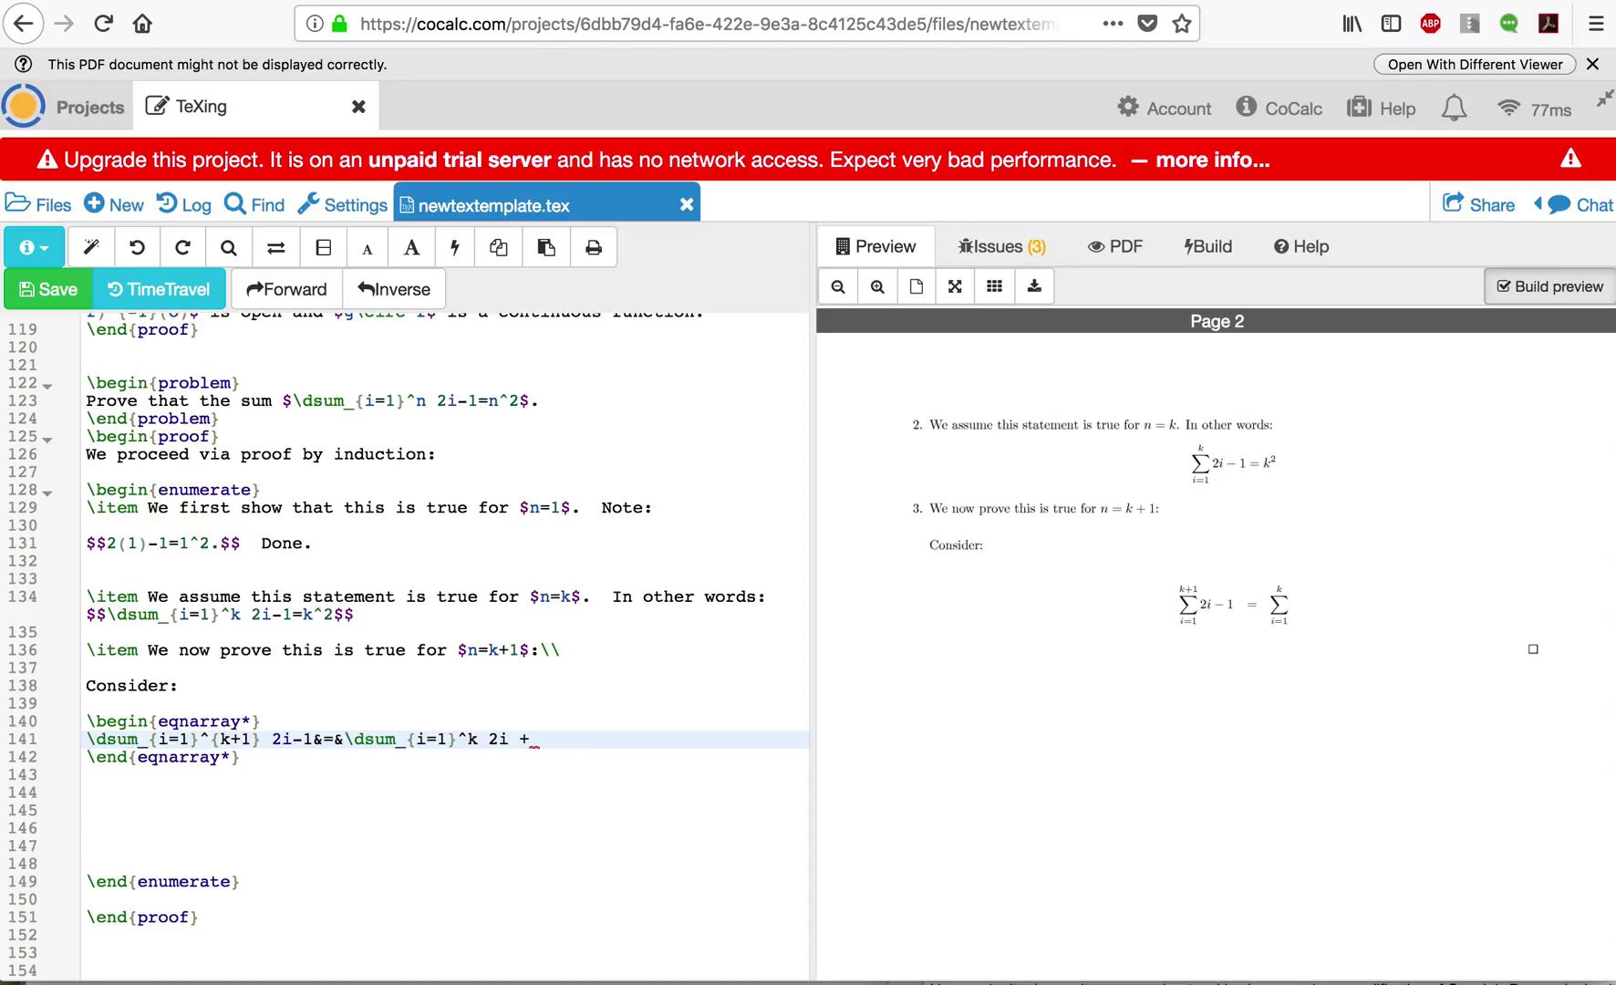
type(" ()")
type("2")
key("Right")
type("k+1")
type("-1\\\\")
Add the second eqnarray* line "&=&k^2+2k+2-1\ \ \text{(by induction)}\\"
key("Return")
type("&=&k^2")
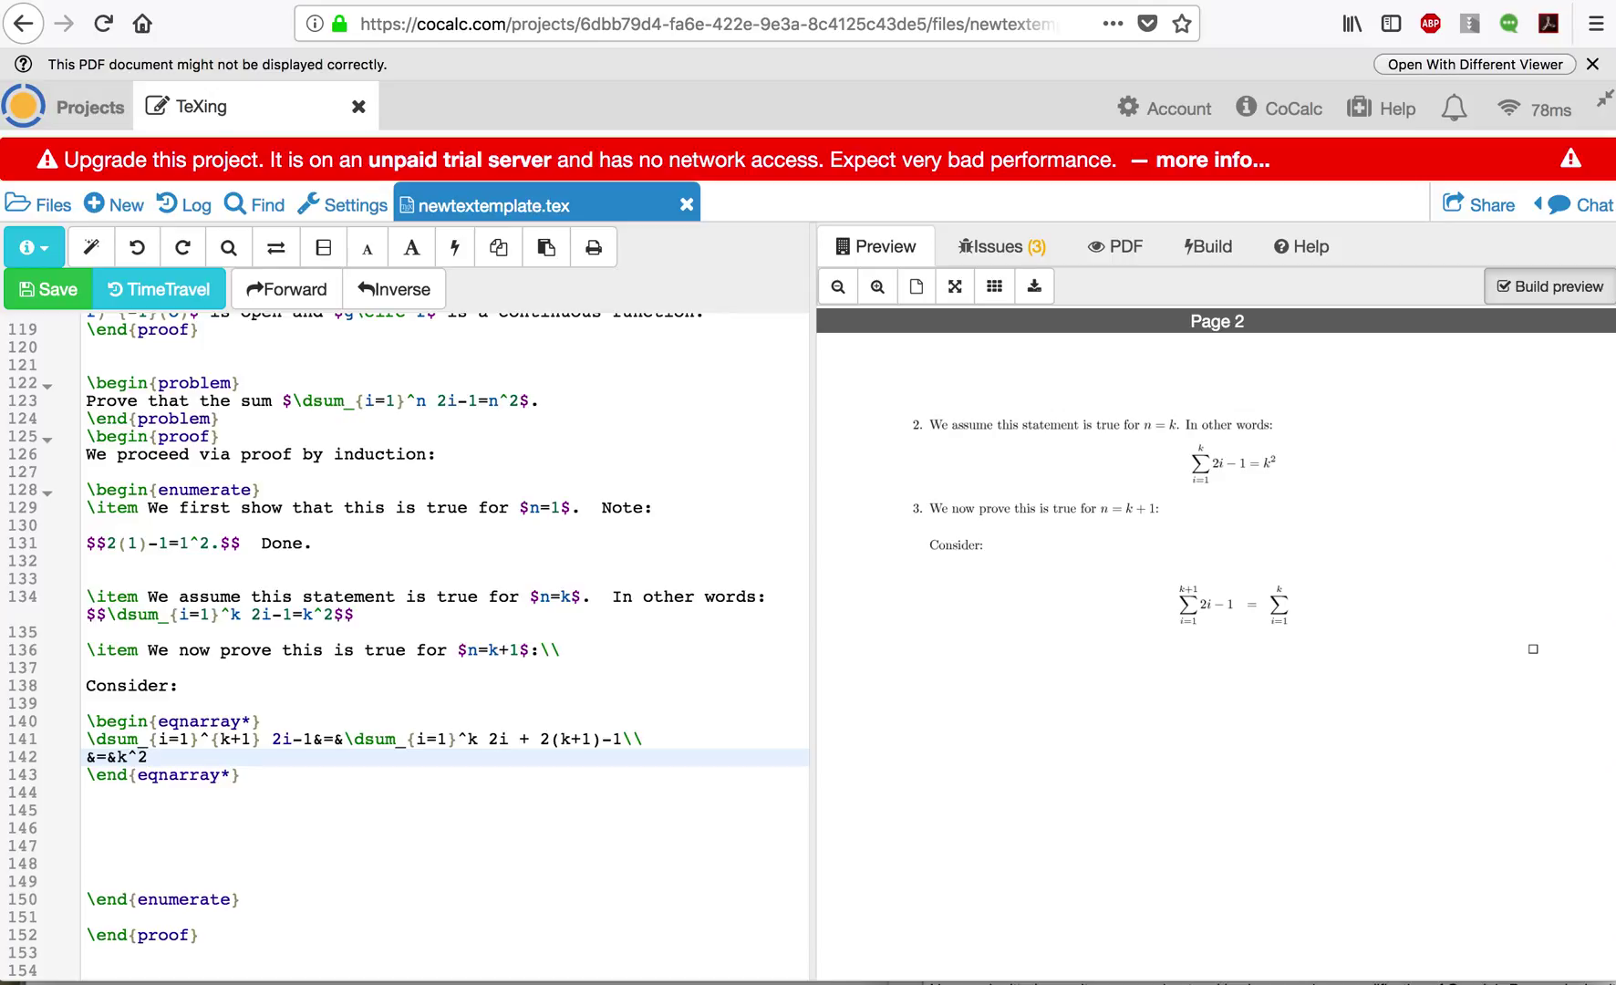
type("+2k+2-1")
type("\\ \\ \\text")
type("{(")
type("by inductio")
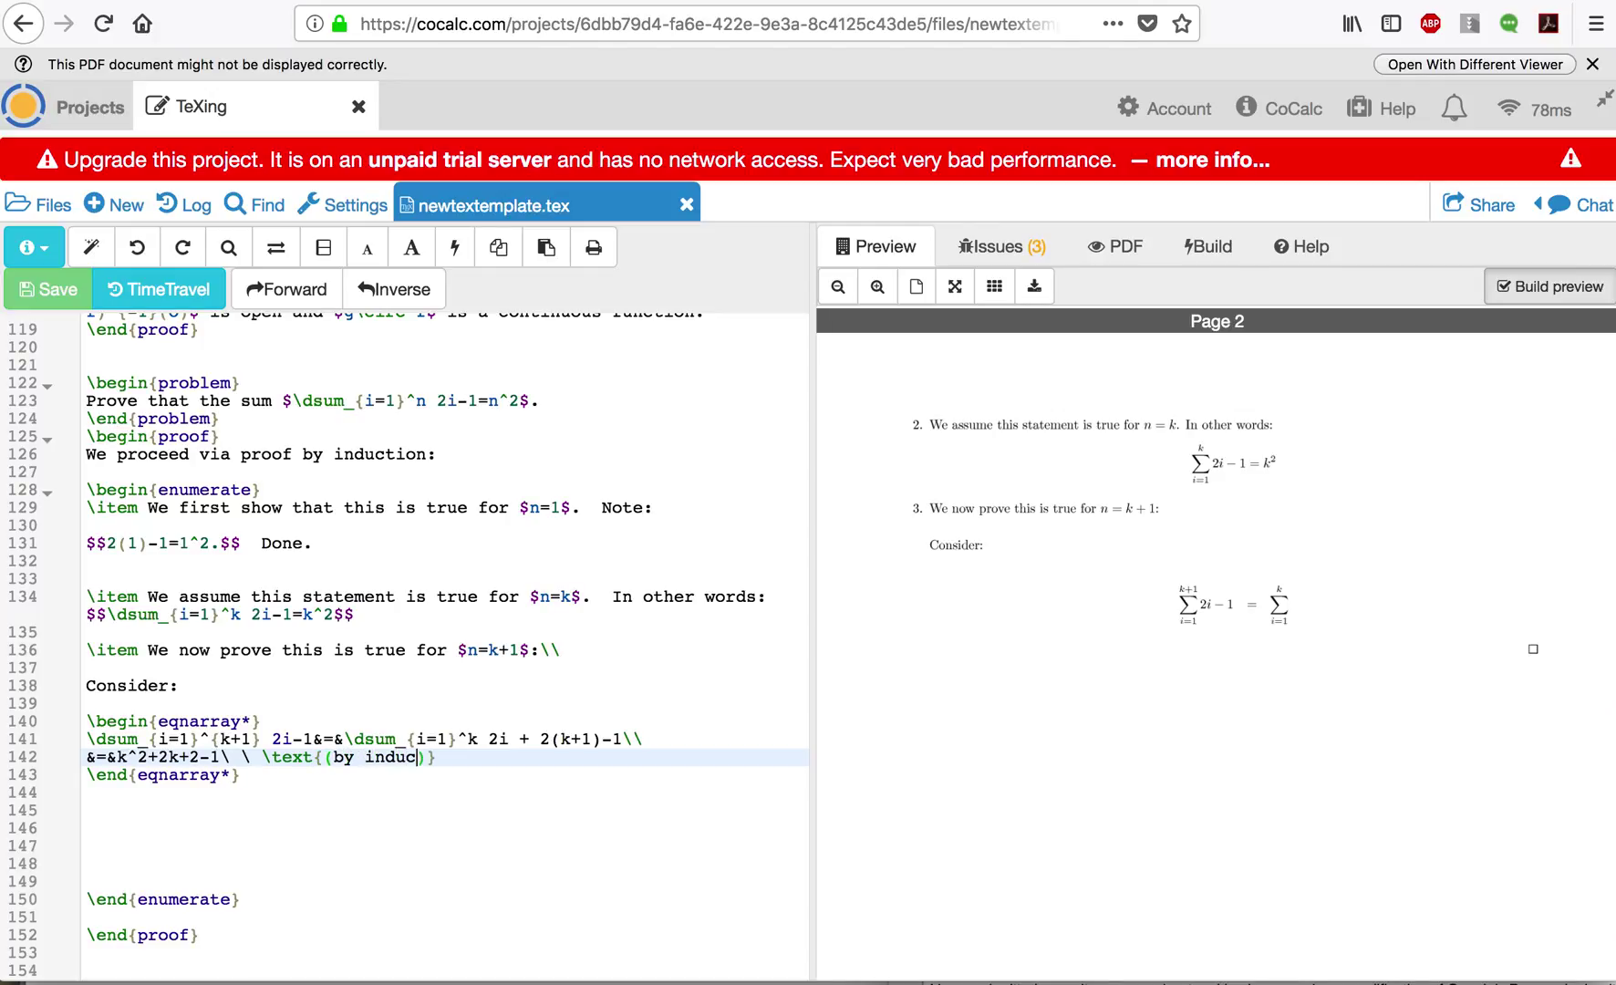
type("n)}\\\\")
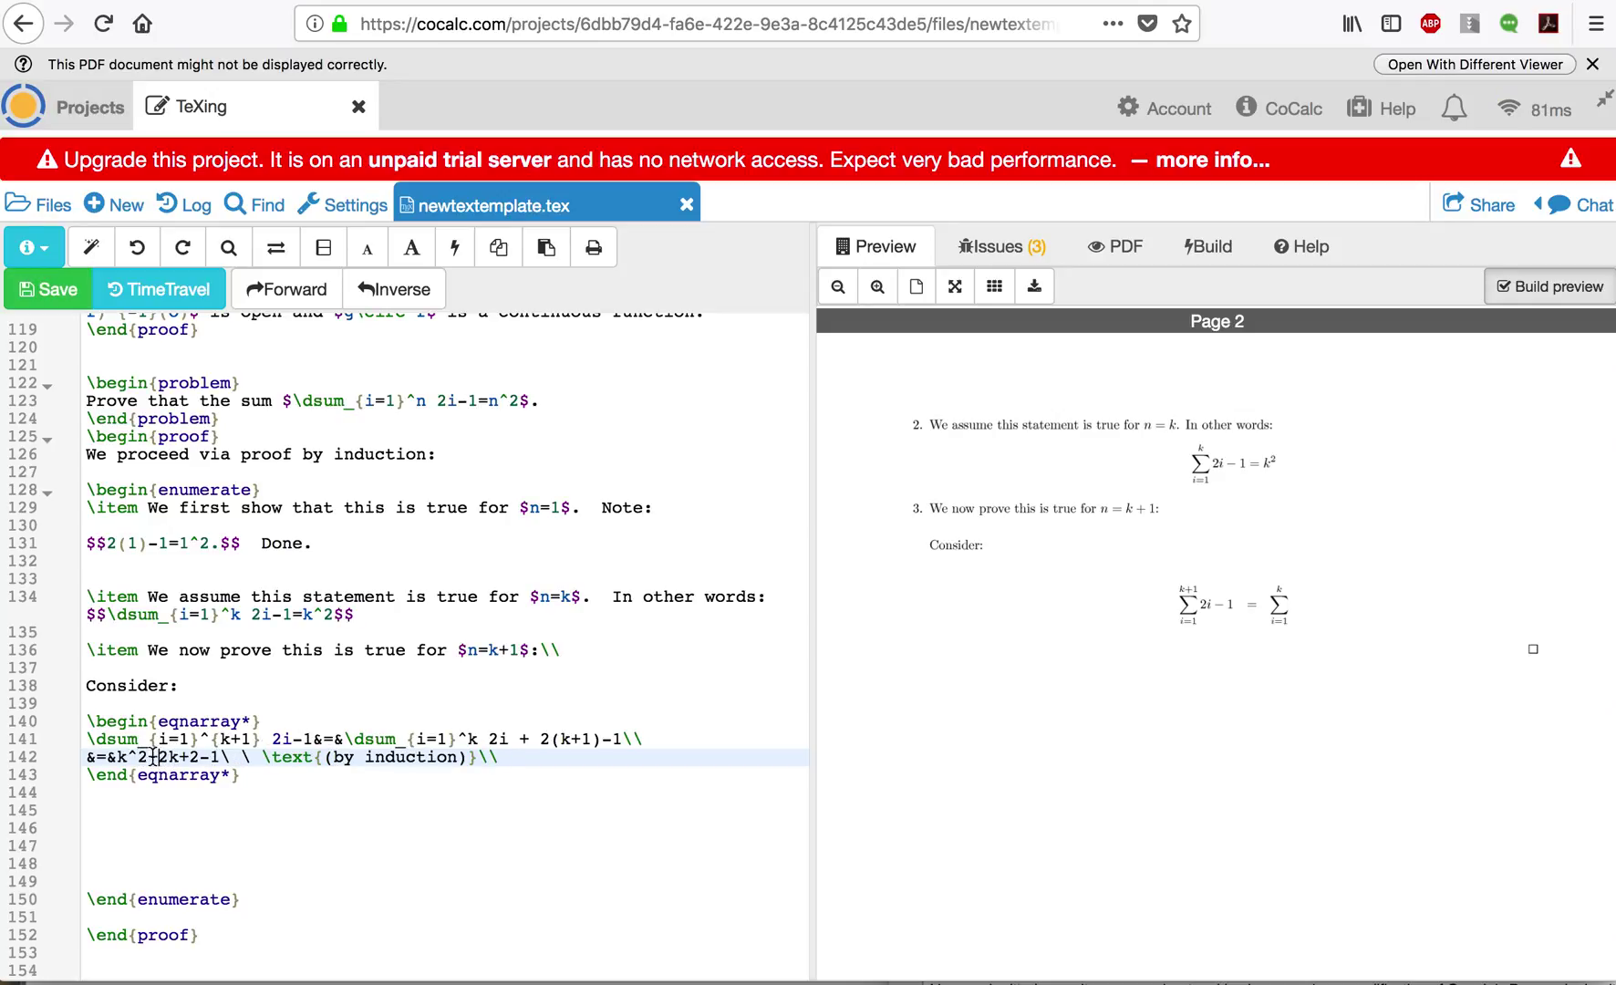
left_click_drag(116, 756, 148, 756)
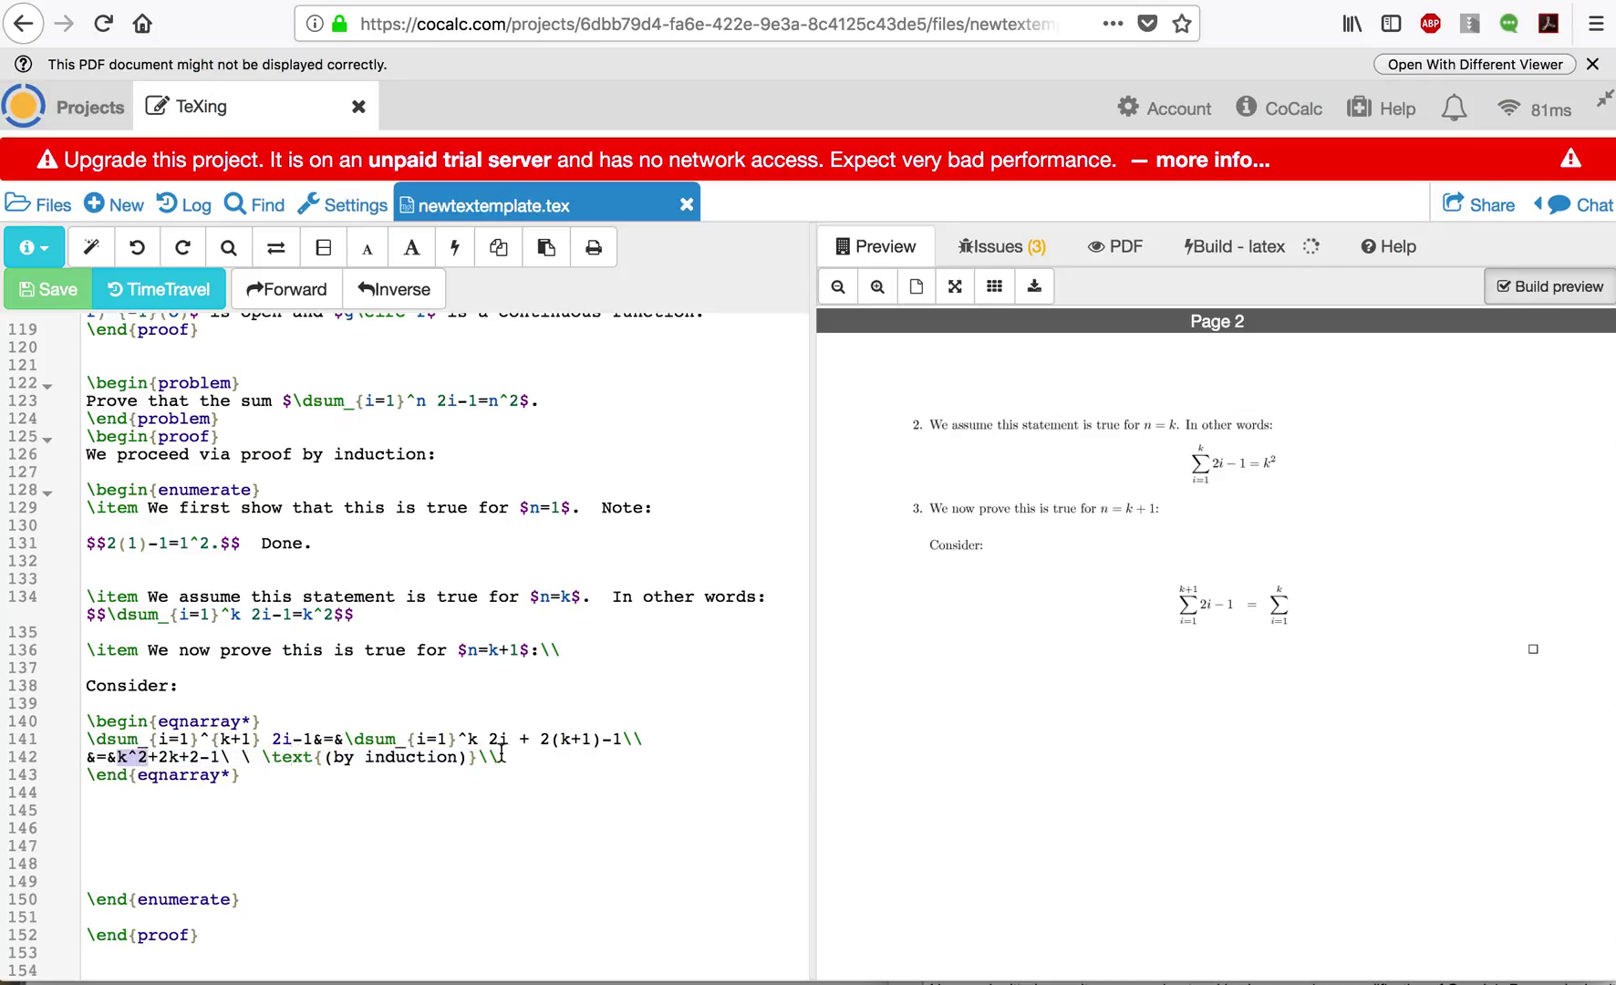
left_click_drag(509, 739, 342, 737)
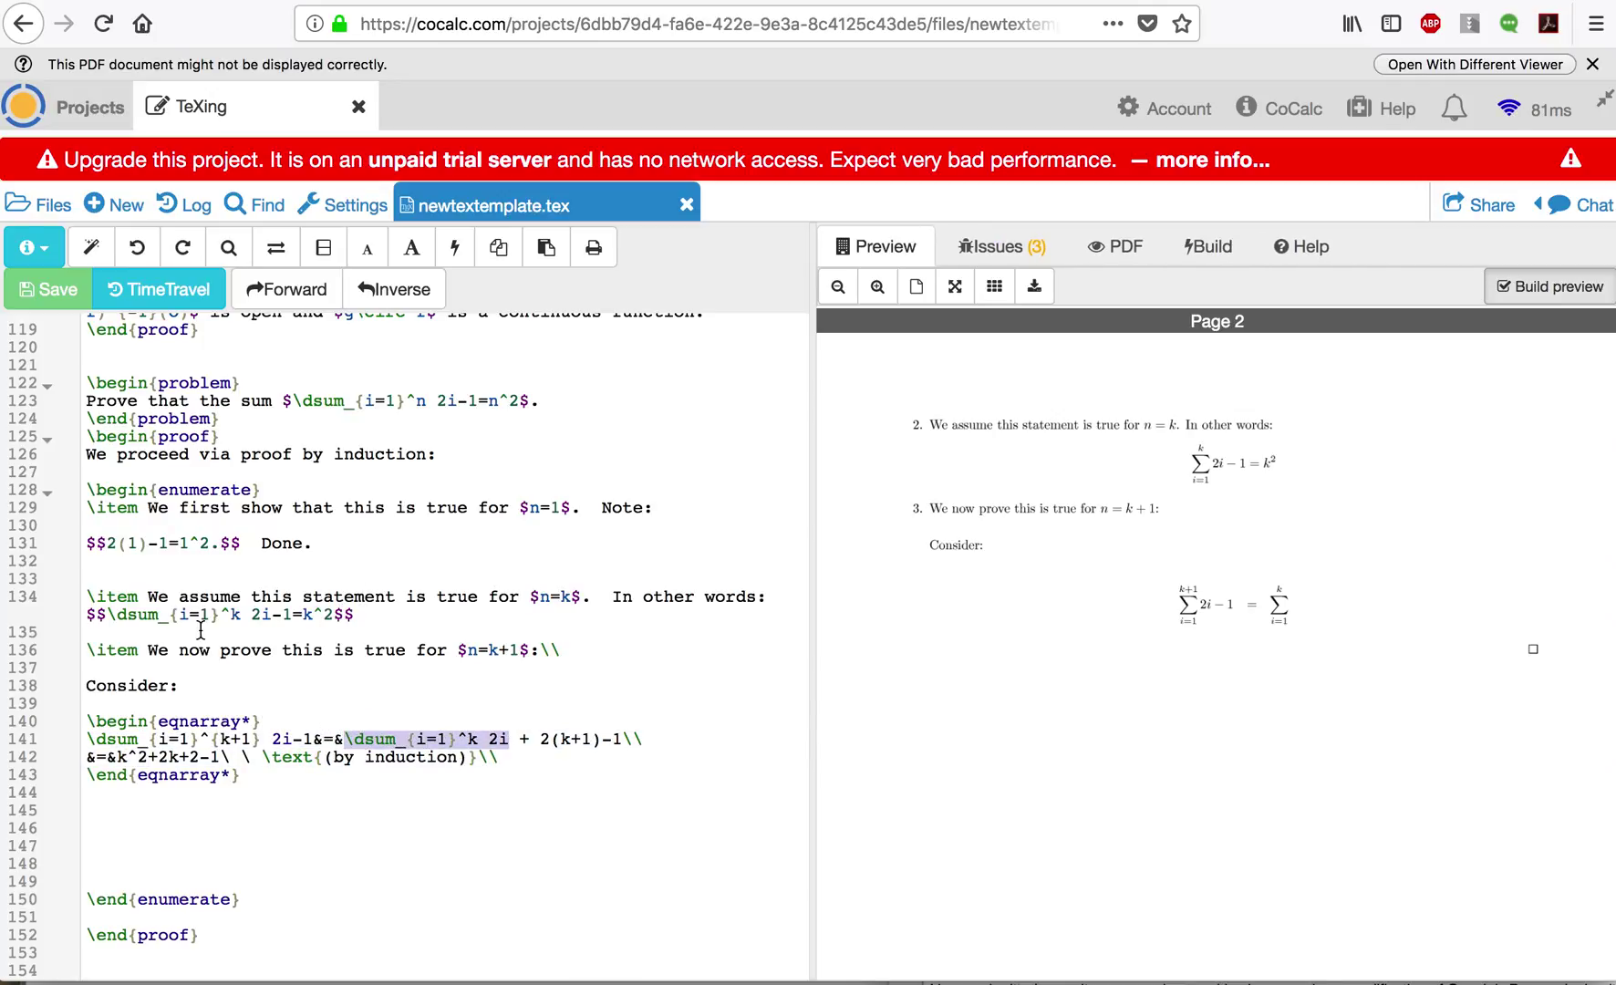
left_click(300, 612)
left_click(1348, 602)
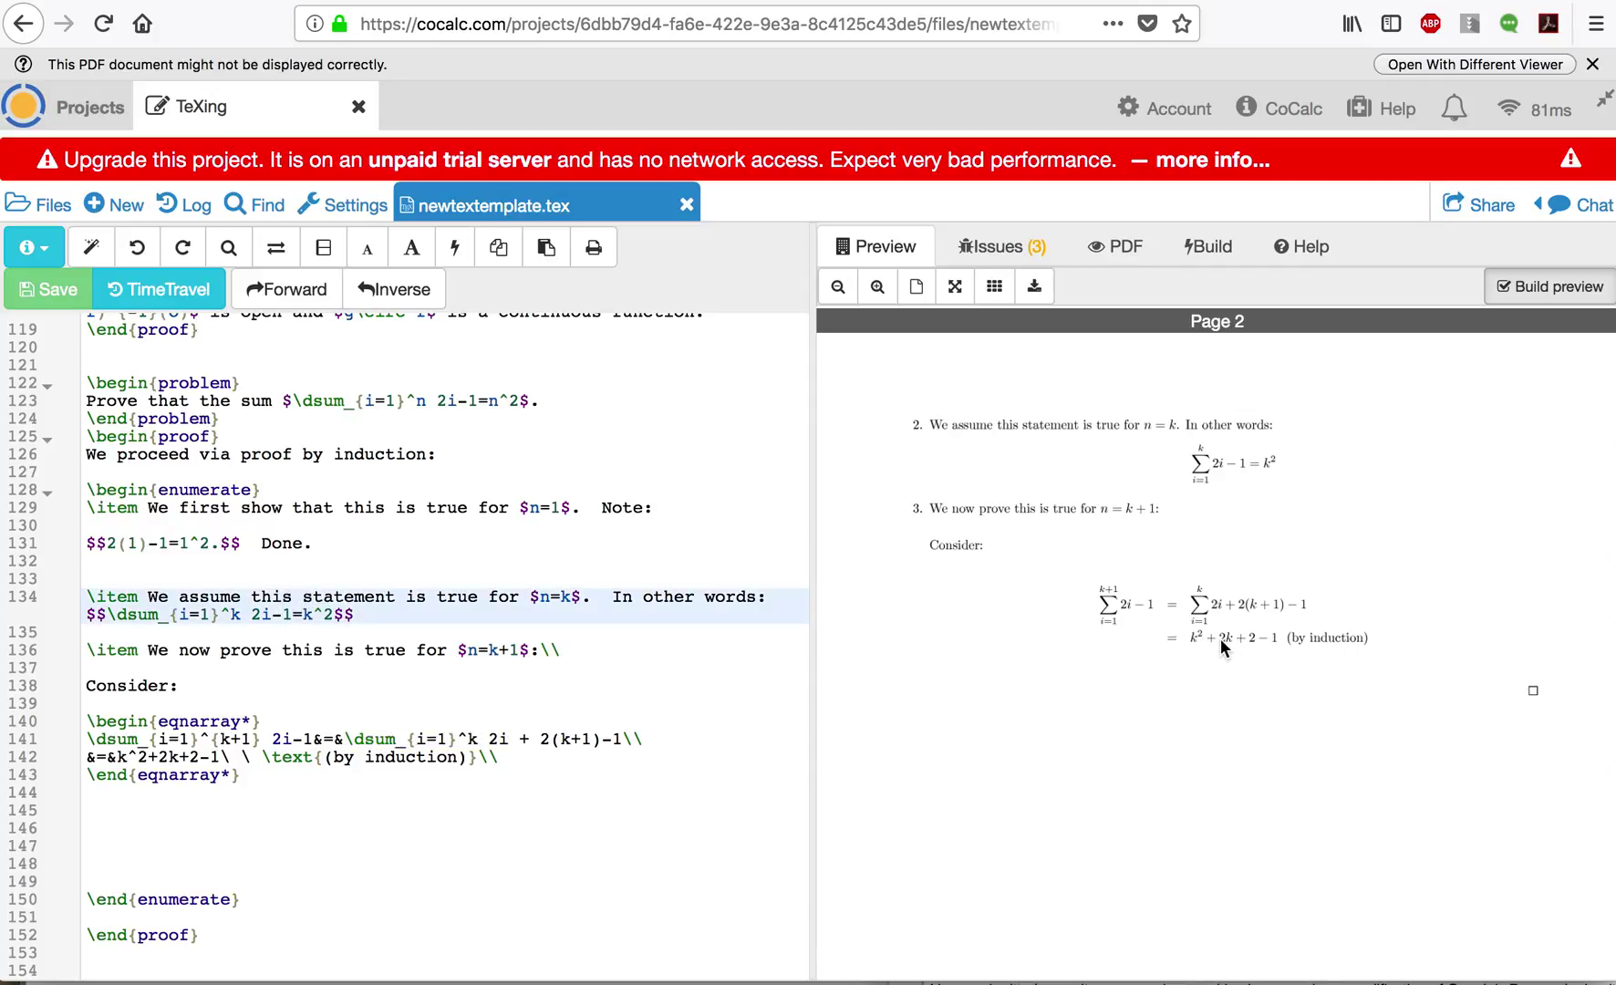
Add the lines "&=&k^2+2k+1\\" and "&=&(k+1)." to the end of the eqnarray* in the third item
left_click(546, 756)
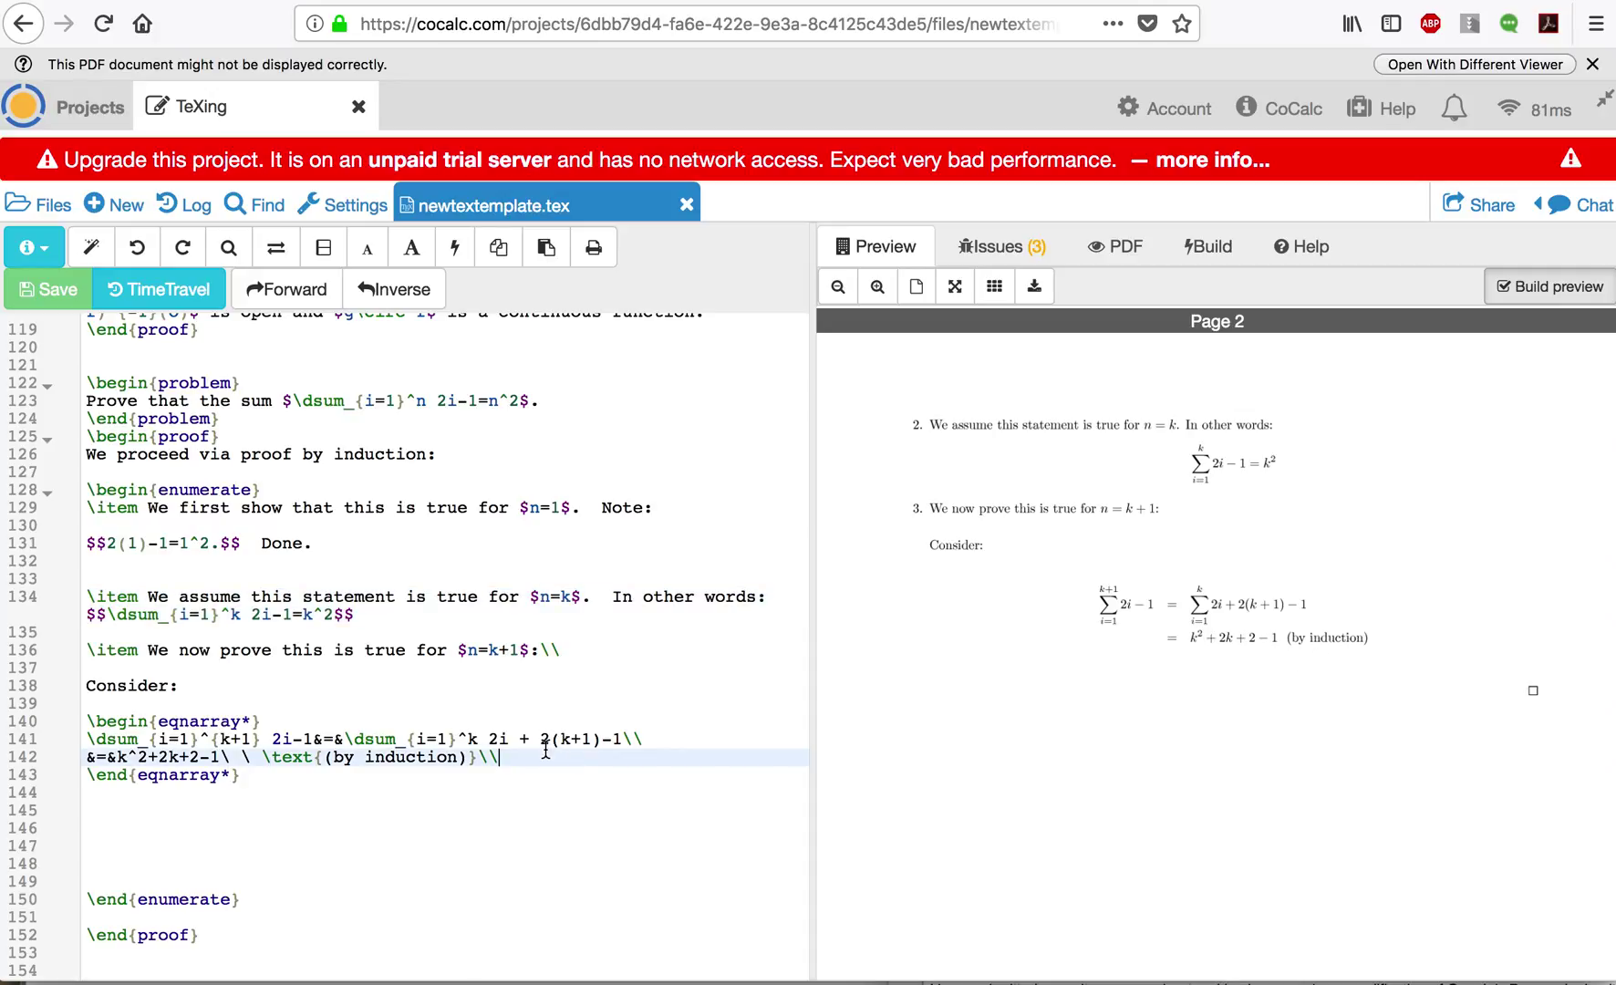
key("Return")
type("&=&")
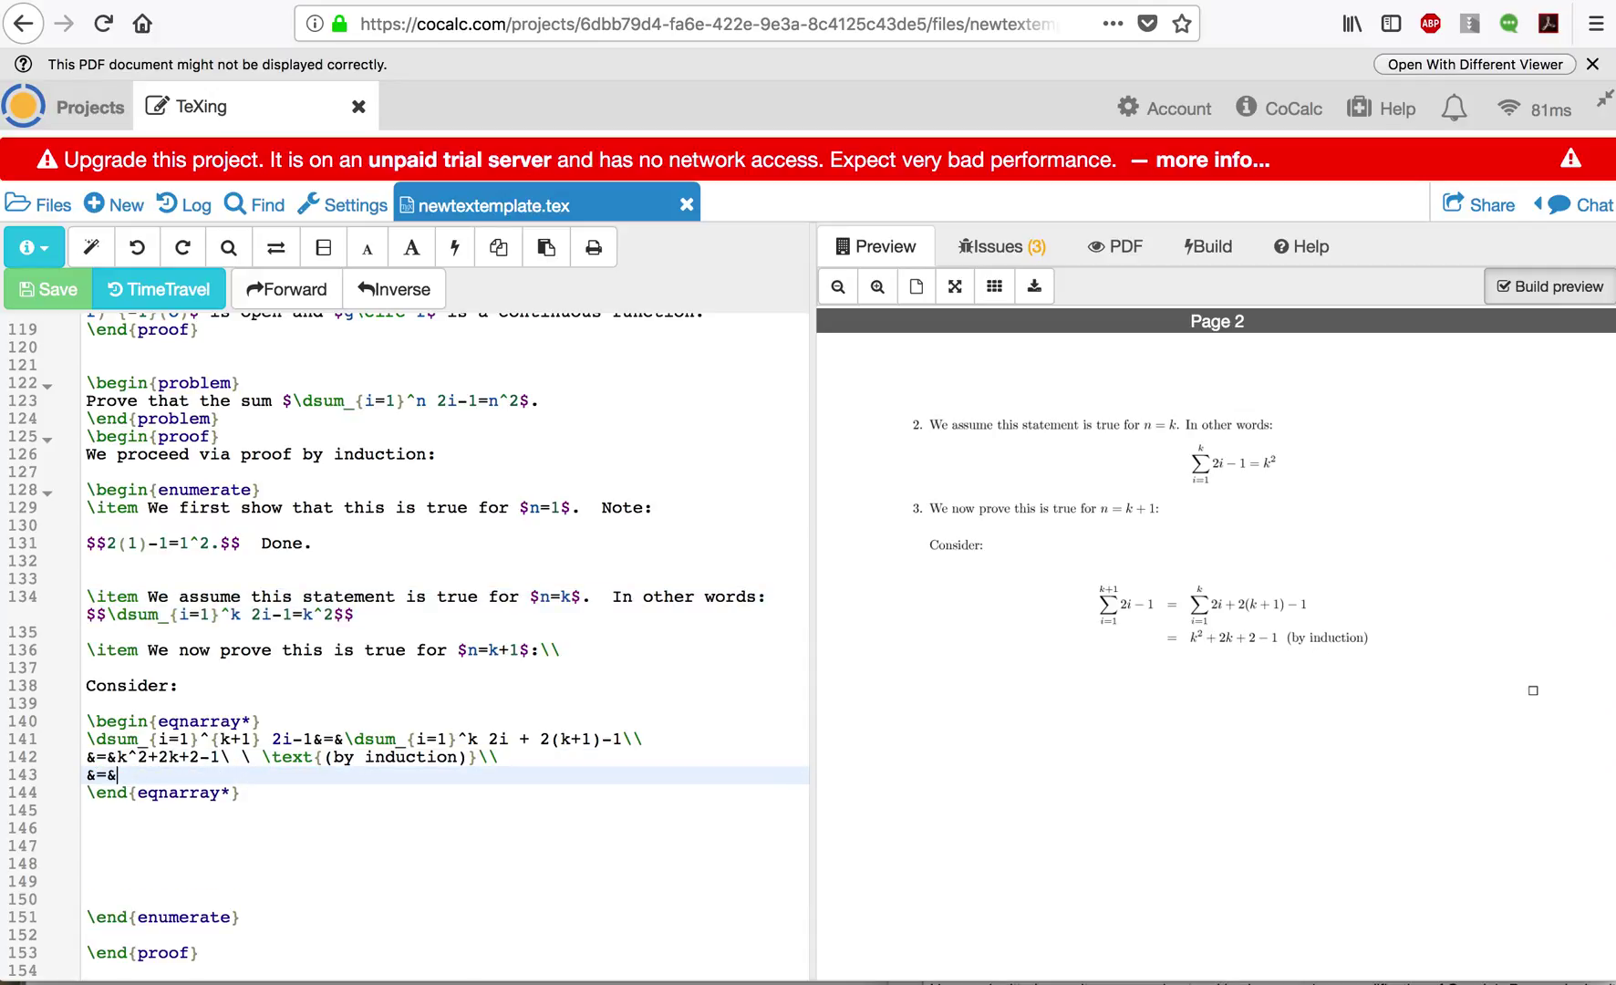
type("k^2+2k+1\\\\")
key("Return")
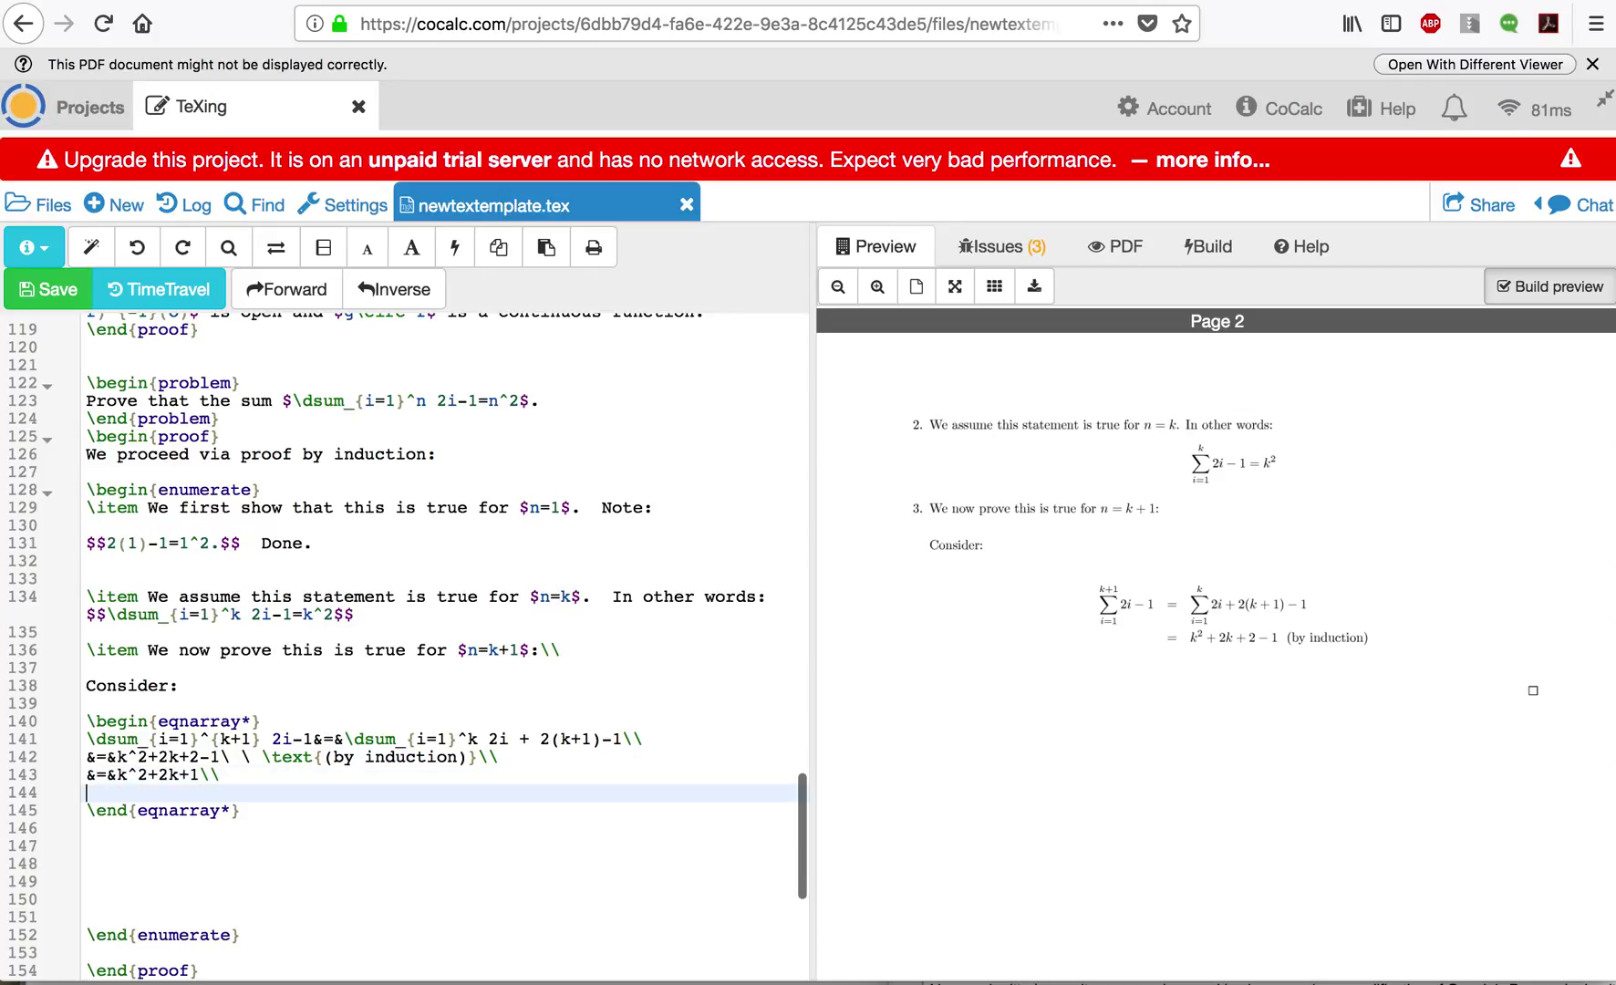
type("&=&(k+1).")
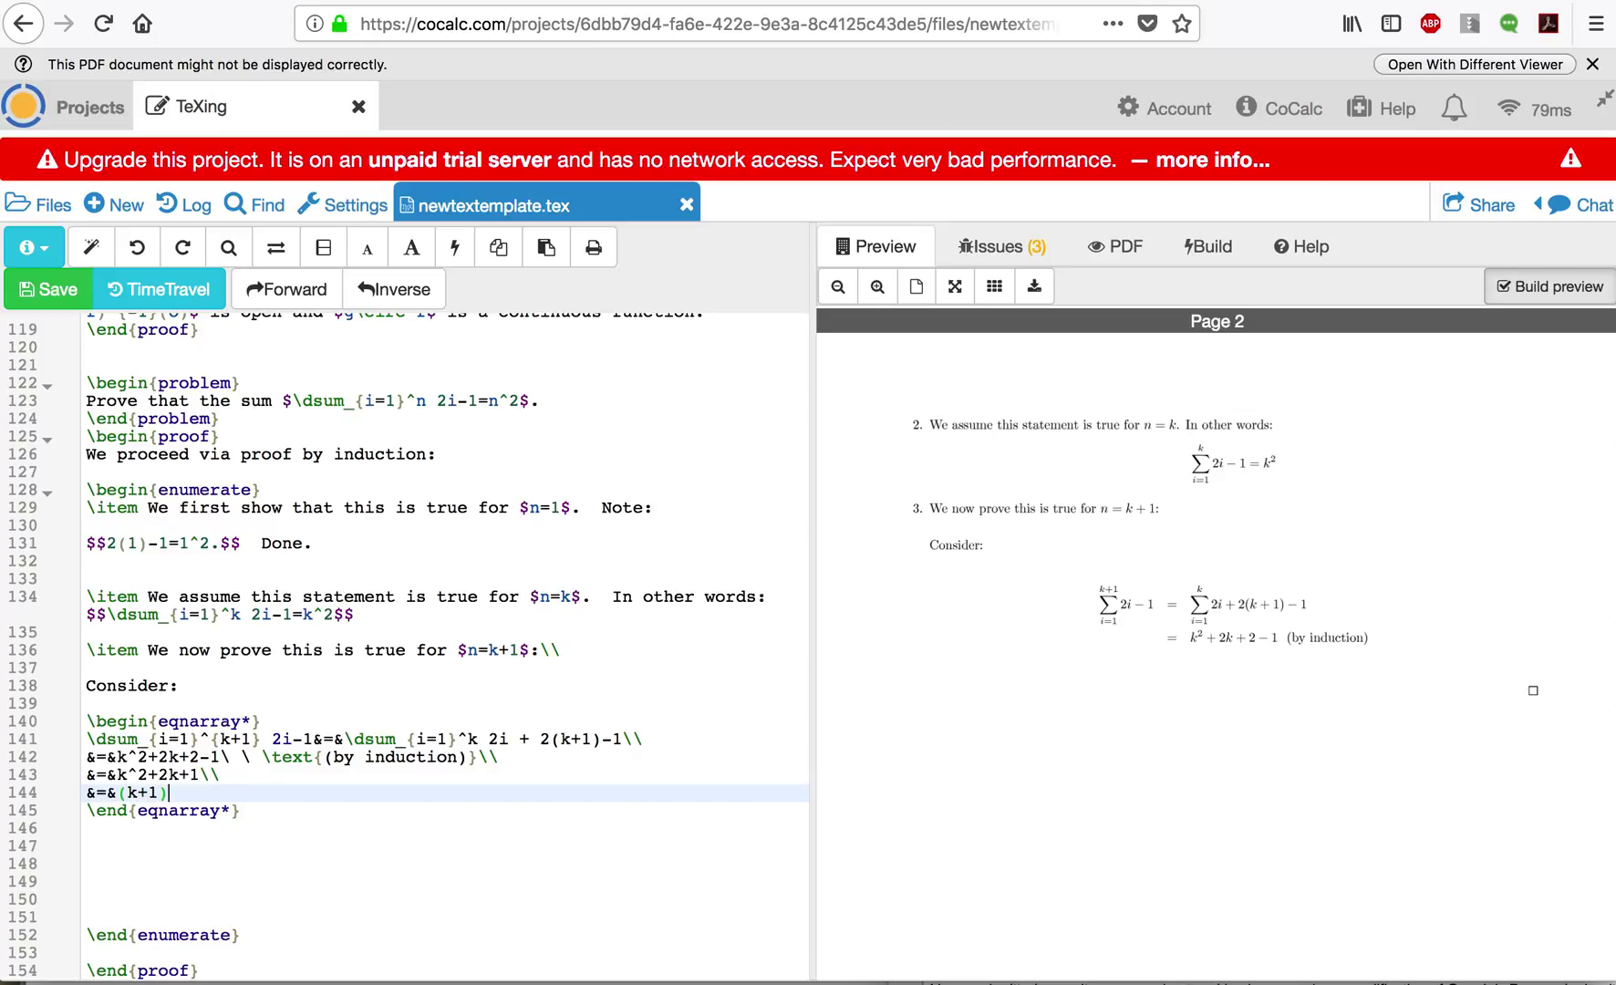
Write "Which is exactly what we want to prove." below the eqnarray* and save the file
left_click(220, 845)
type("Which ")
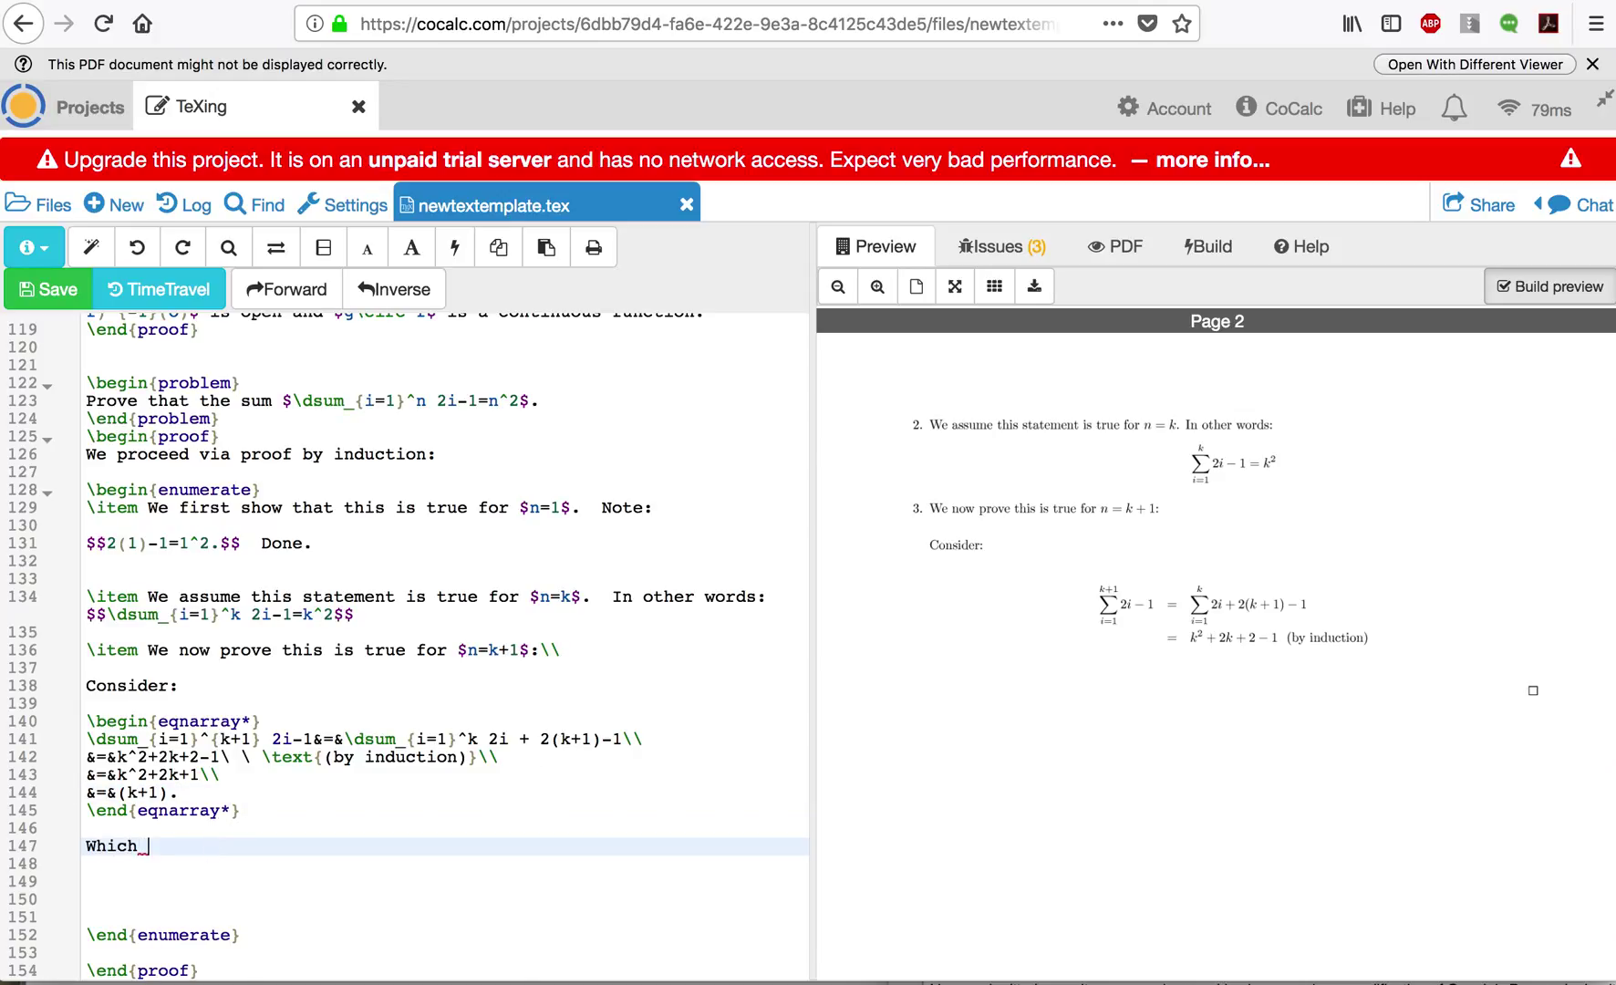
type("is exactly what we want to prove.")
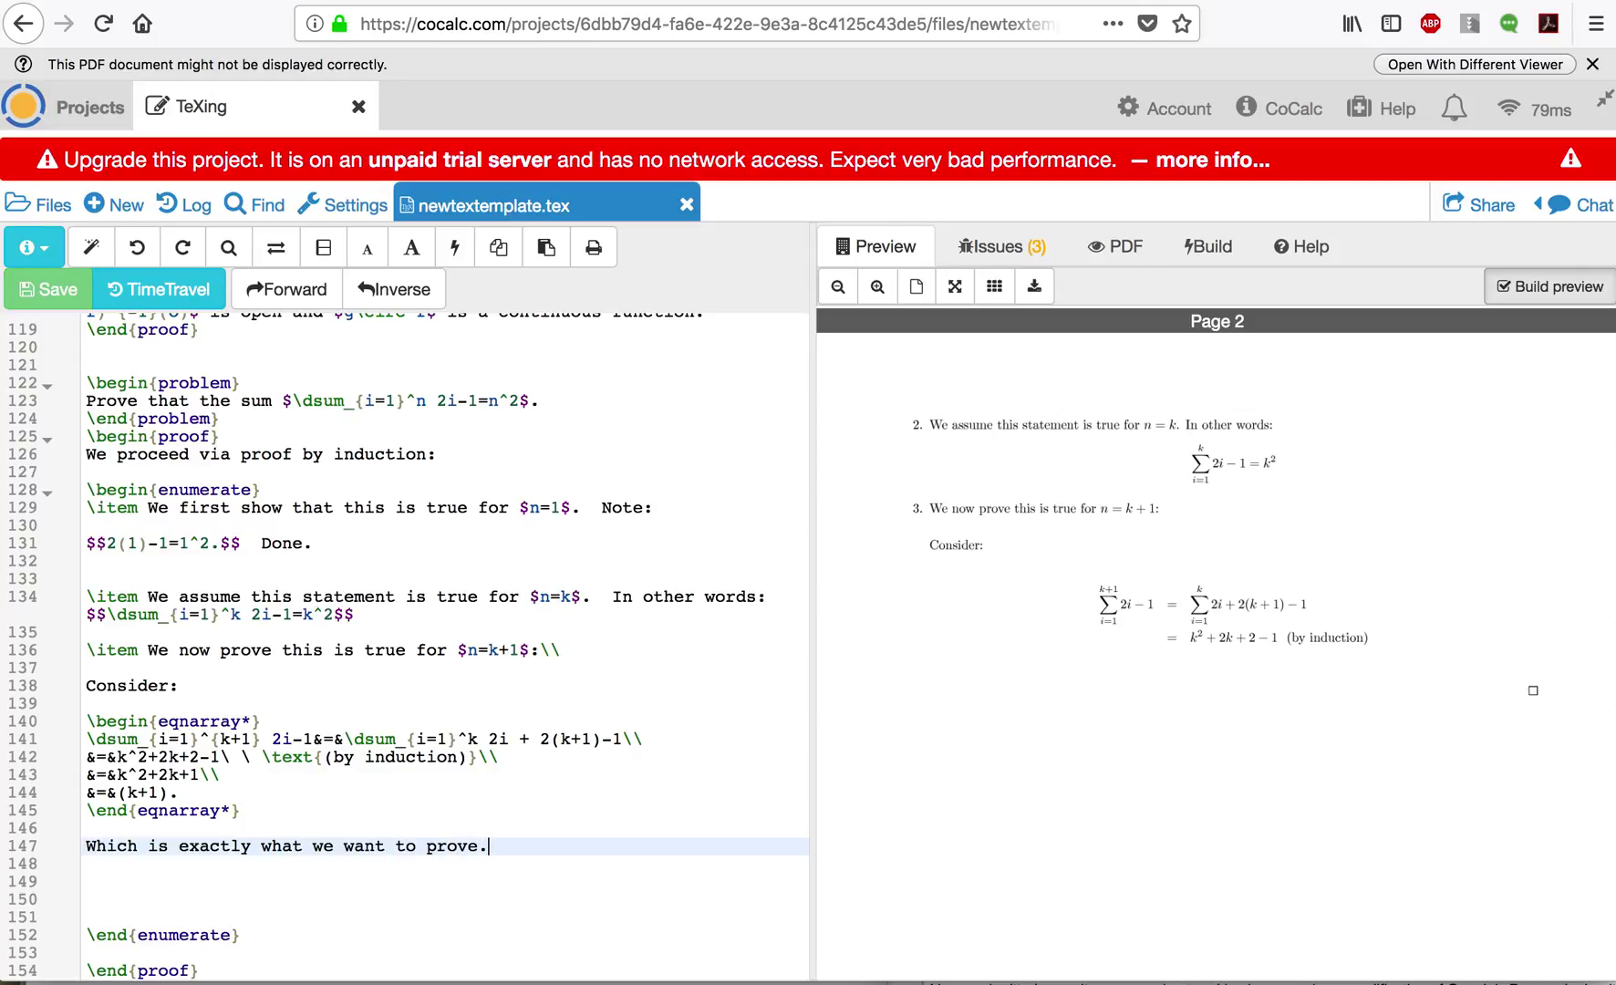
key("ctrl+s")
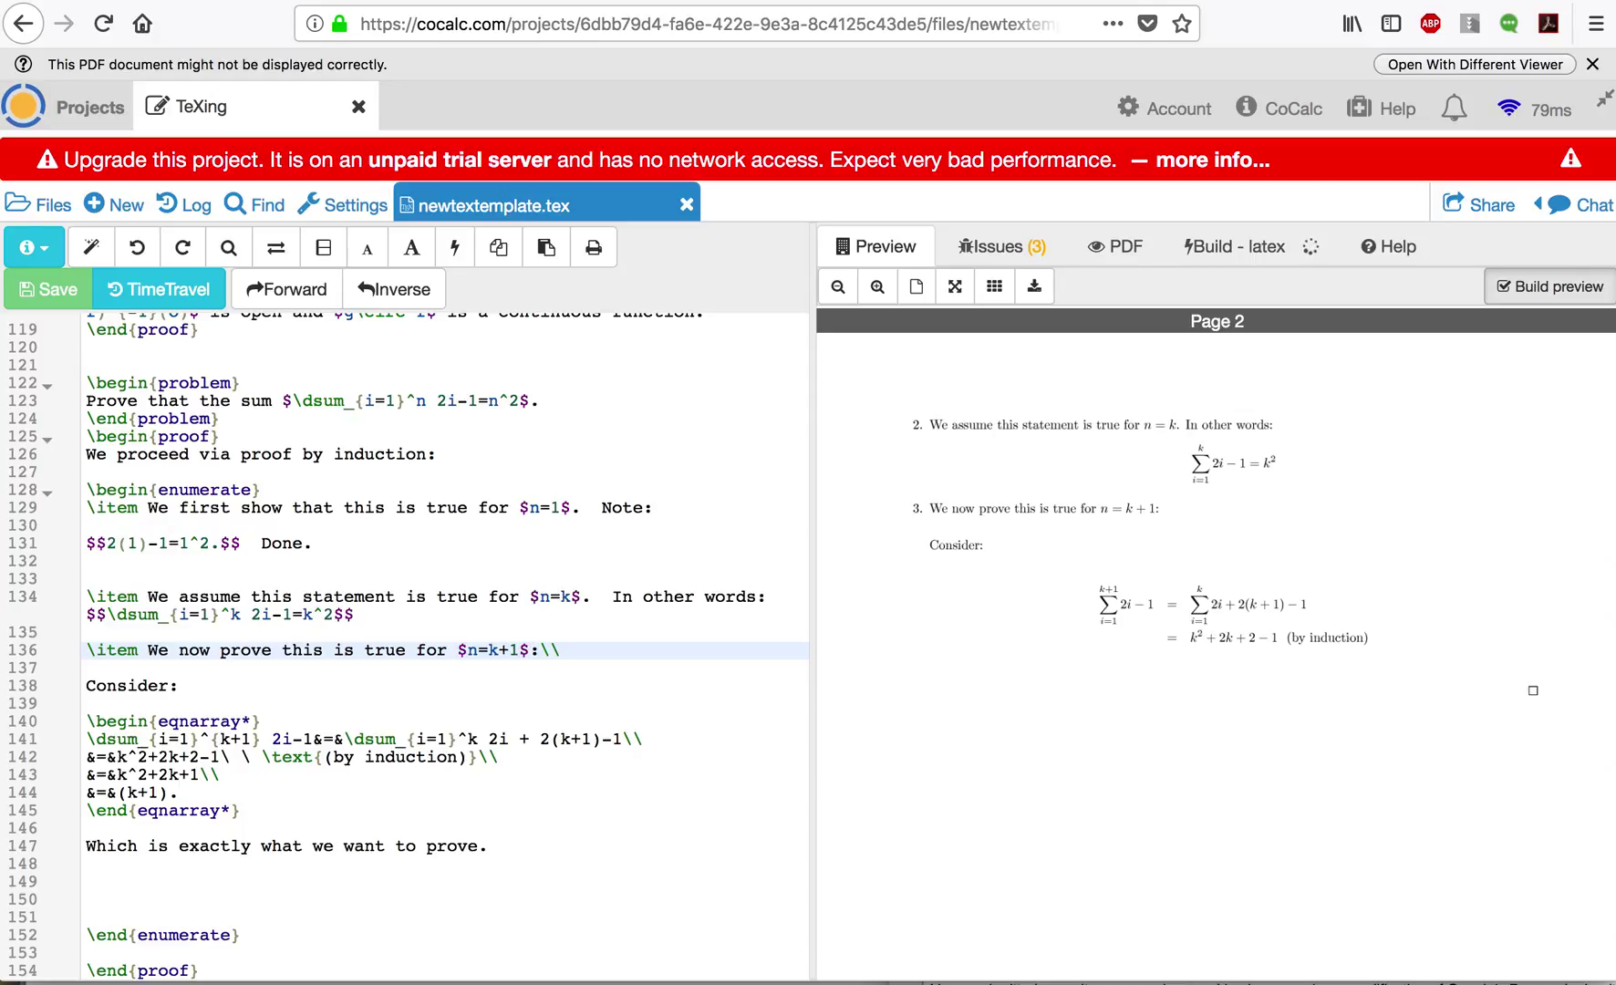
Replace the colon after $n=k+1$ in the third item with ". In other words, we want to prove "
key("BackSpace")
type(".  ")
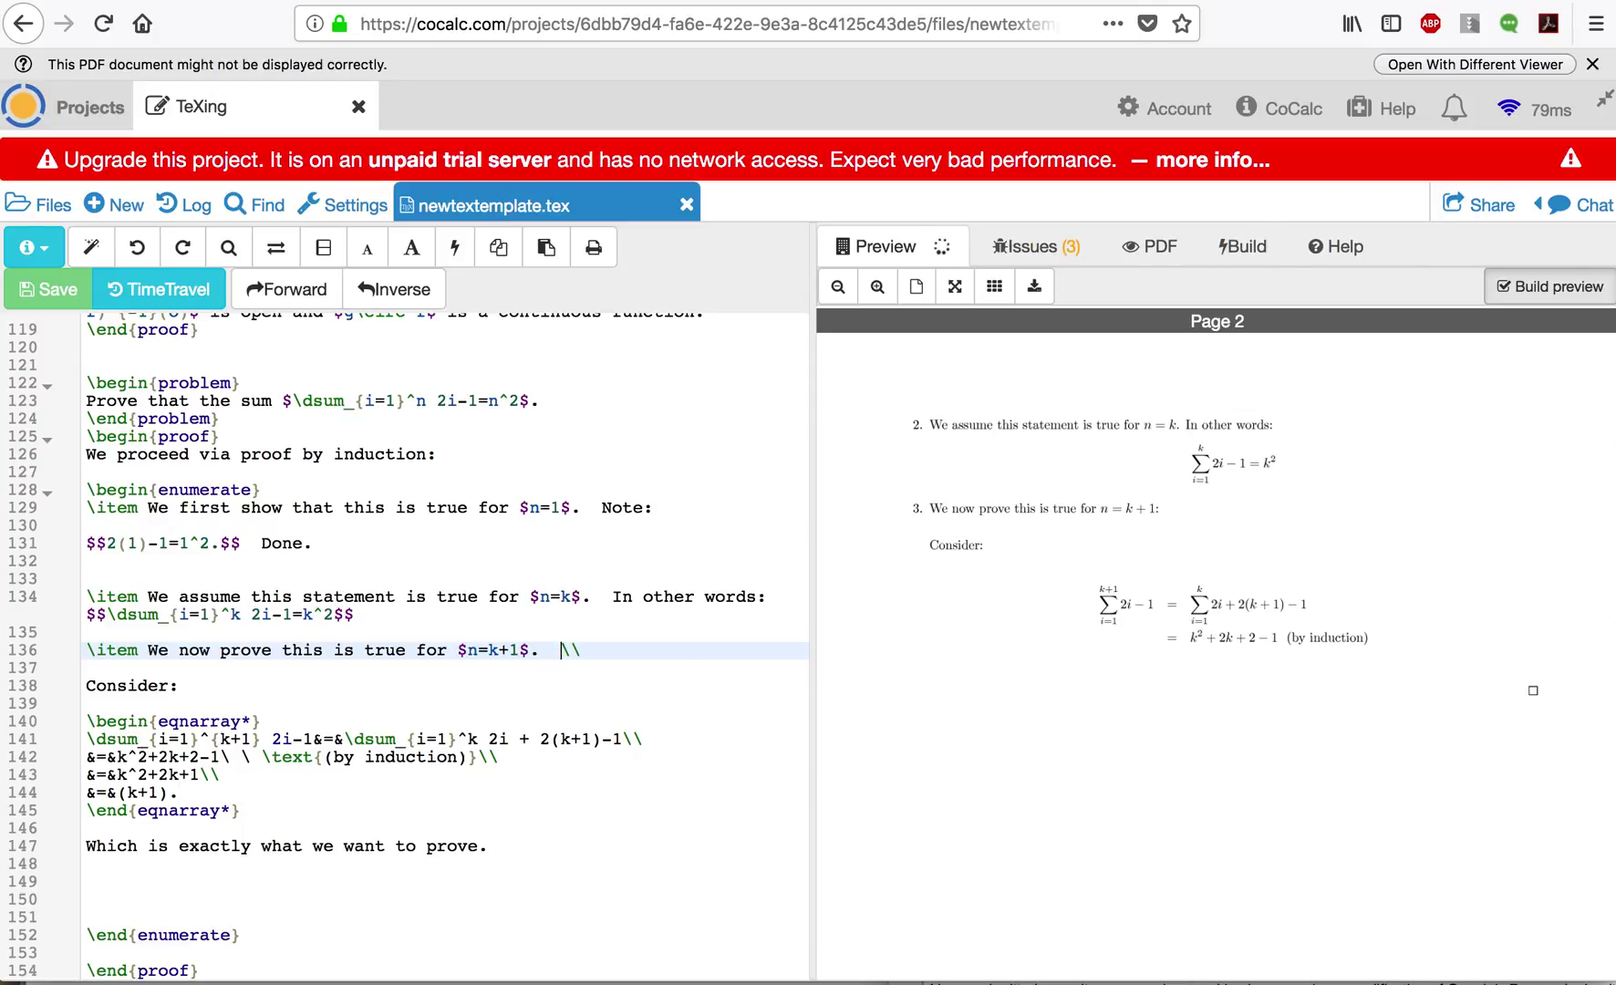
type("In other wor")
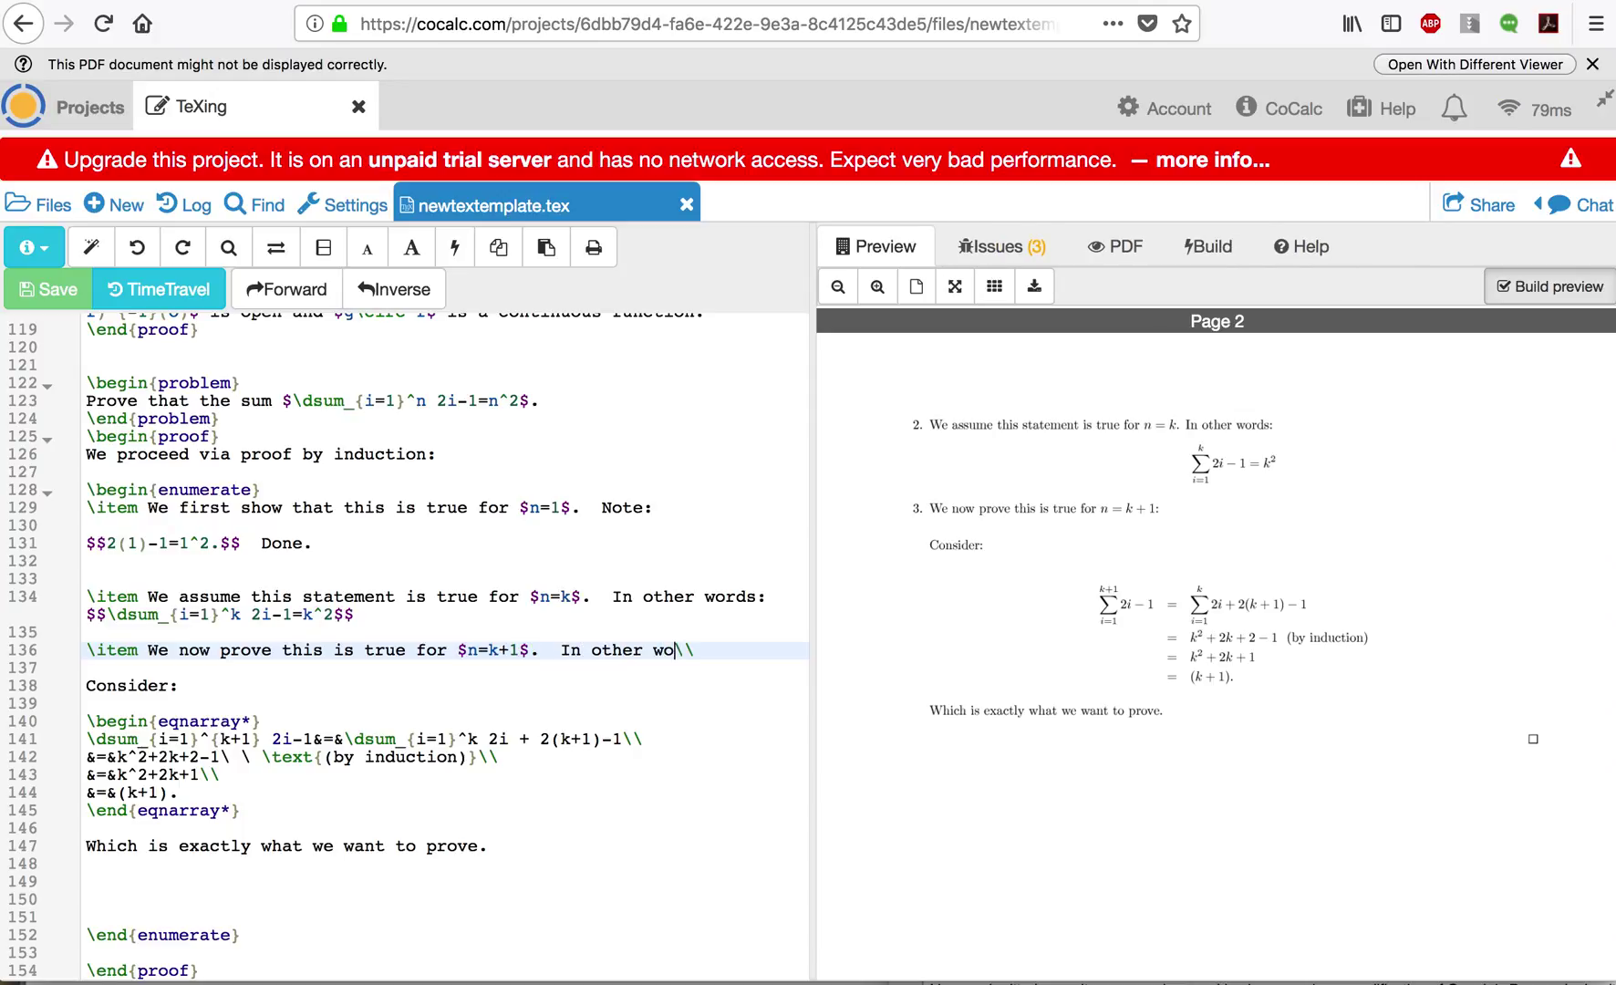
type("ds, we wabnt")
key("BackSpace")
type("nt to prov")
type("e this ")
type("true for")
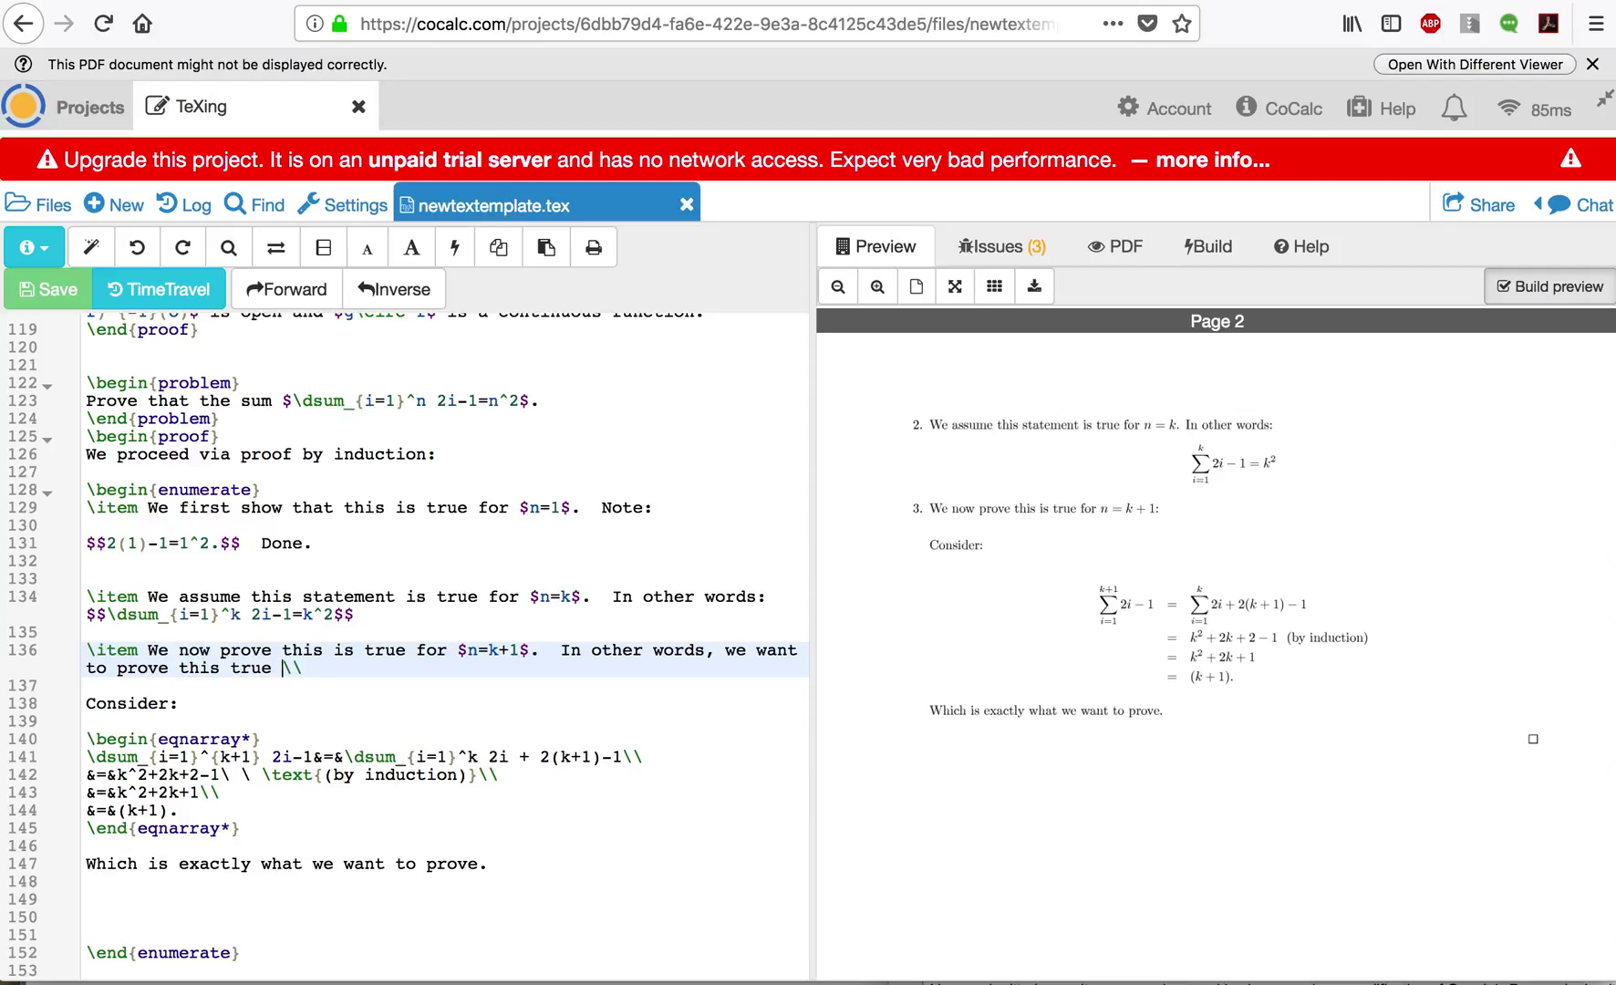
key("BackSpace")
key("BackSpace")
key("BackSpace")
key("BackSpace")
key("BackSpace")
key("BackSpace")
key("BackSpace")
key("BackSpace")
key("BackSpace")
key("BackSpace")
key("BackSpace")
key("BackSpace")
Copy the second item's displayed equation after "we want to prove", change it to $$\dsum_{i=1}^{k+1} 2i-1=(k+1)^2$$, and save
left_click(351, 614)
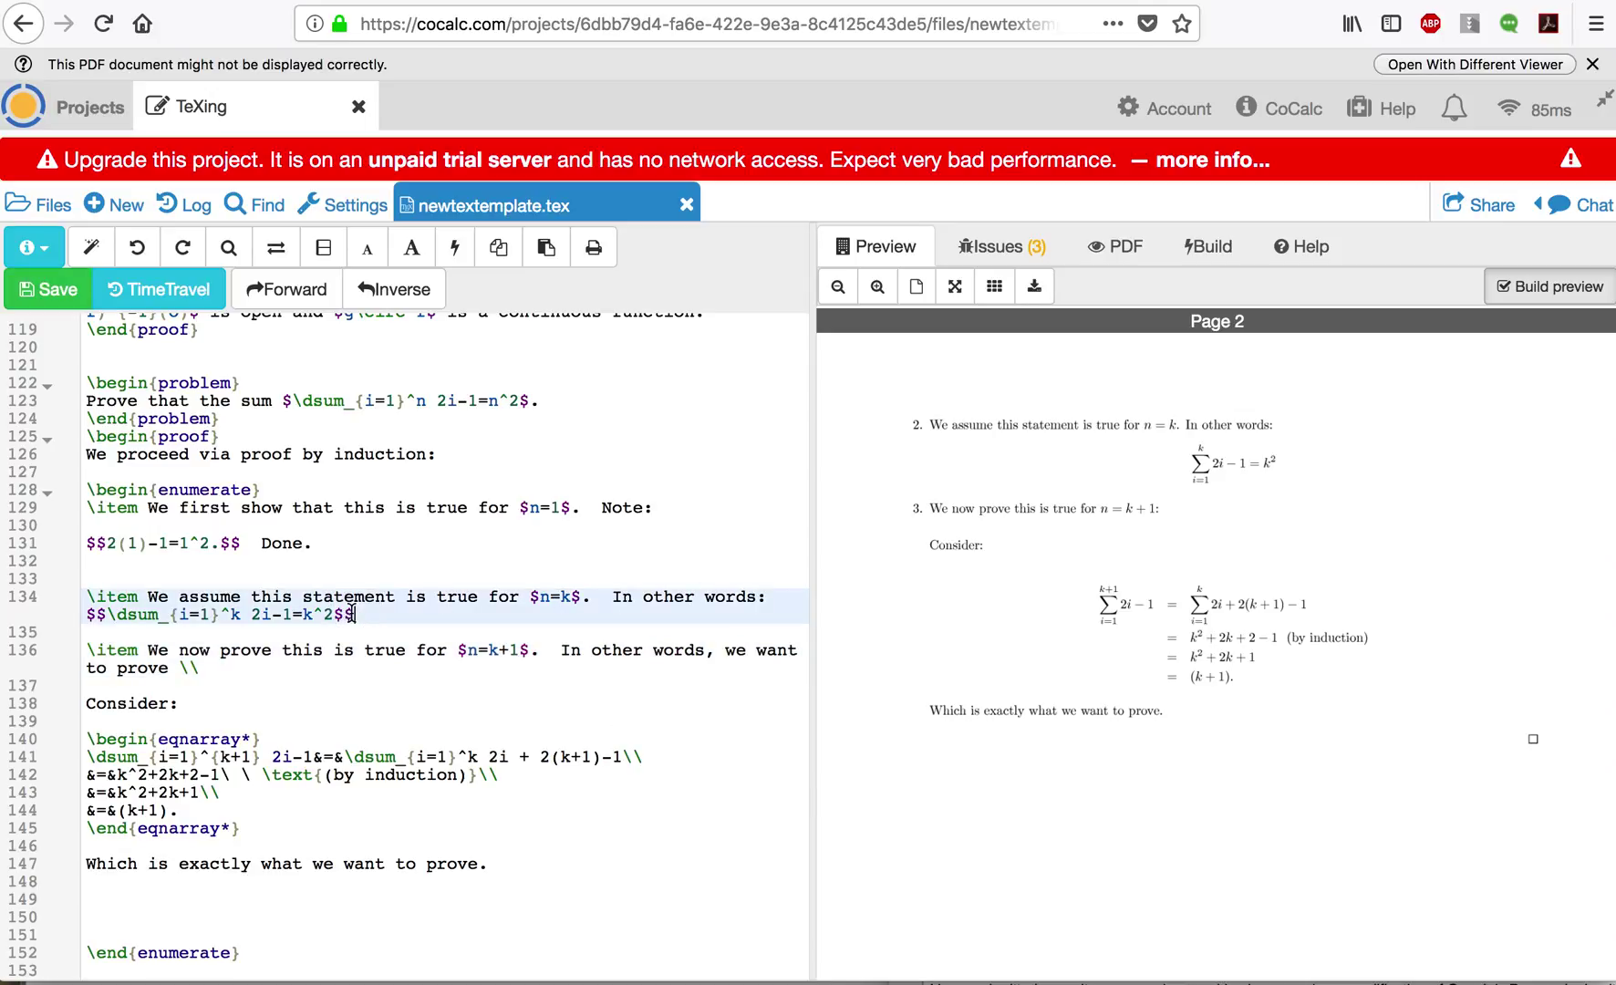
left_click(86, 613, "shift")
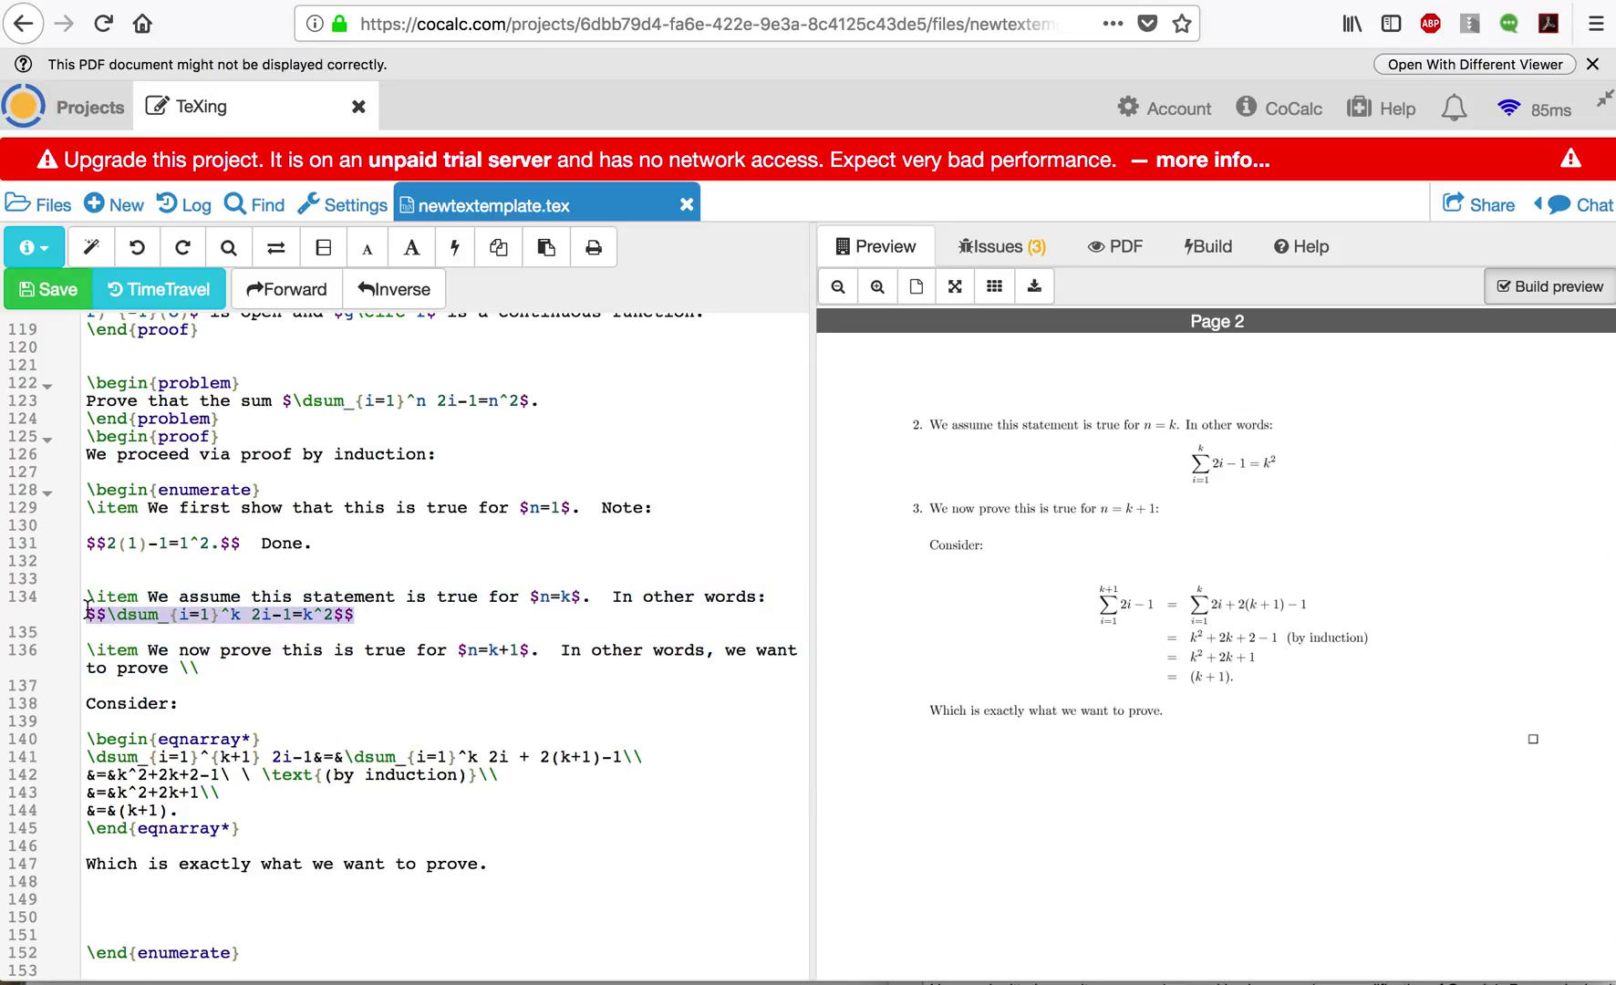
left_click(178, 669)
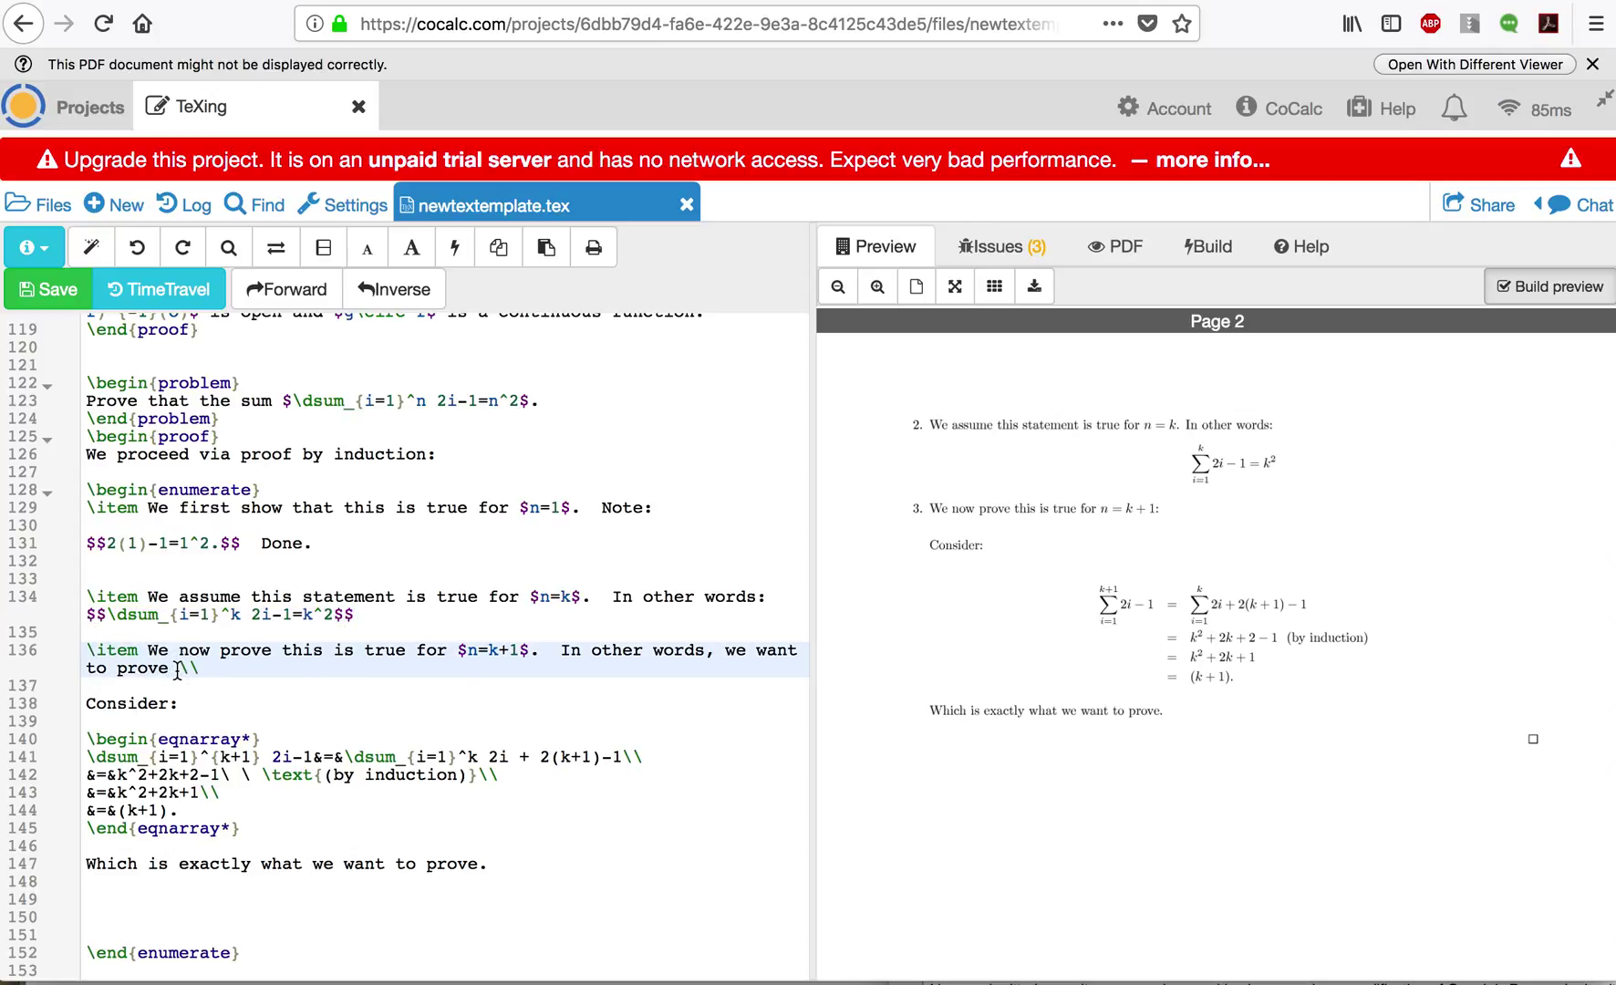
type("$$\\\\dsum_{i=1}^k 2i-1=k^2$$")
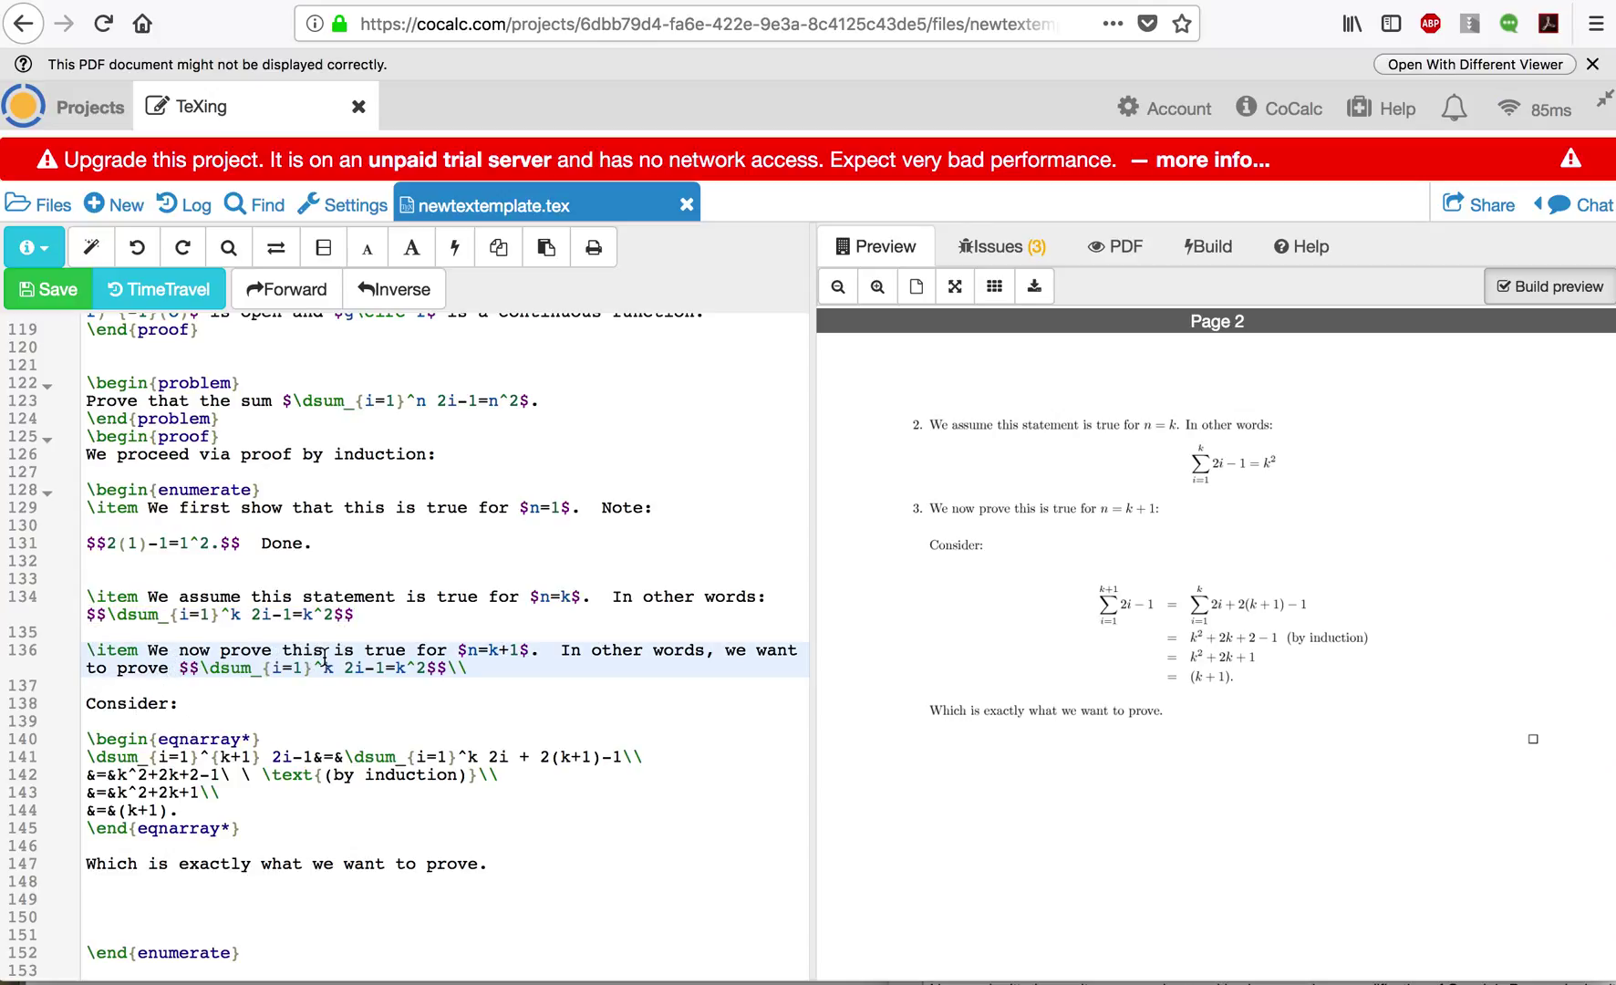
type("{k")
type("+1}")
key("Right")
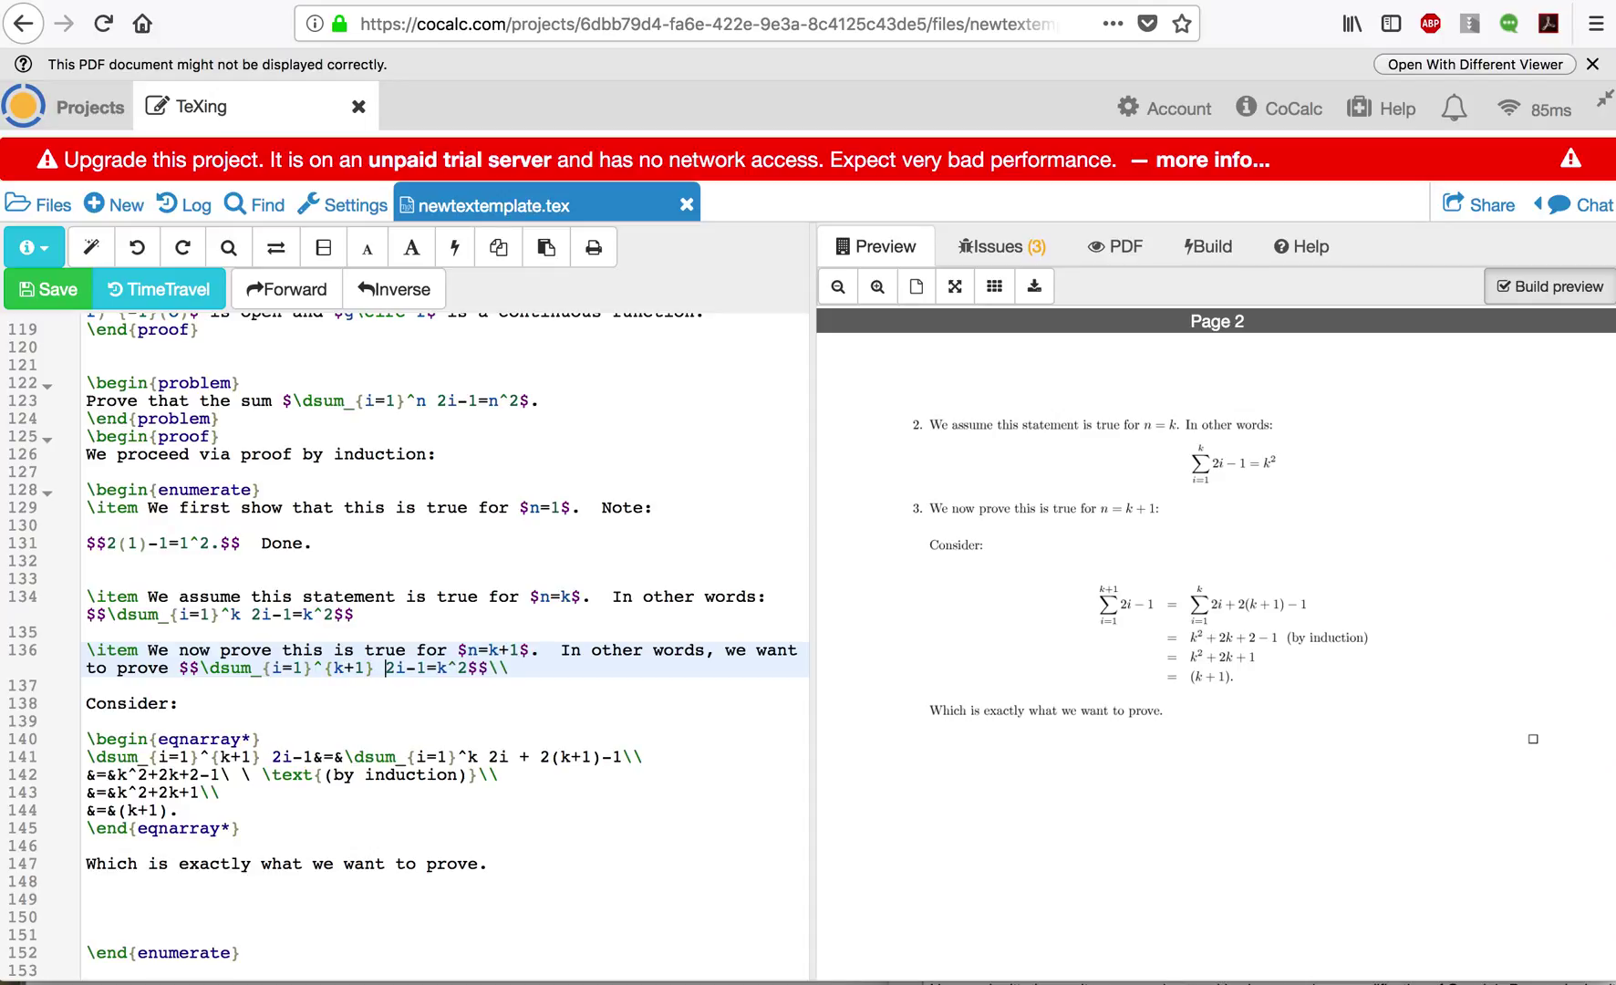
type("(k+1)")
key("ctrl+s")
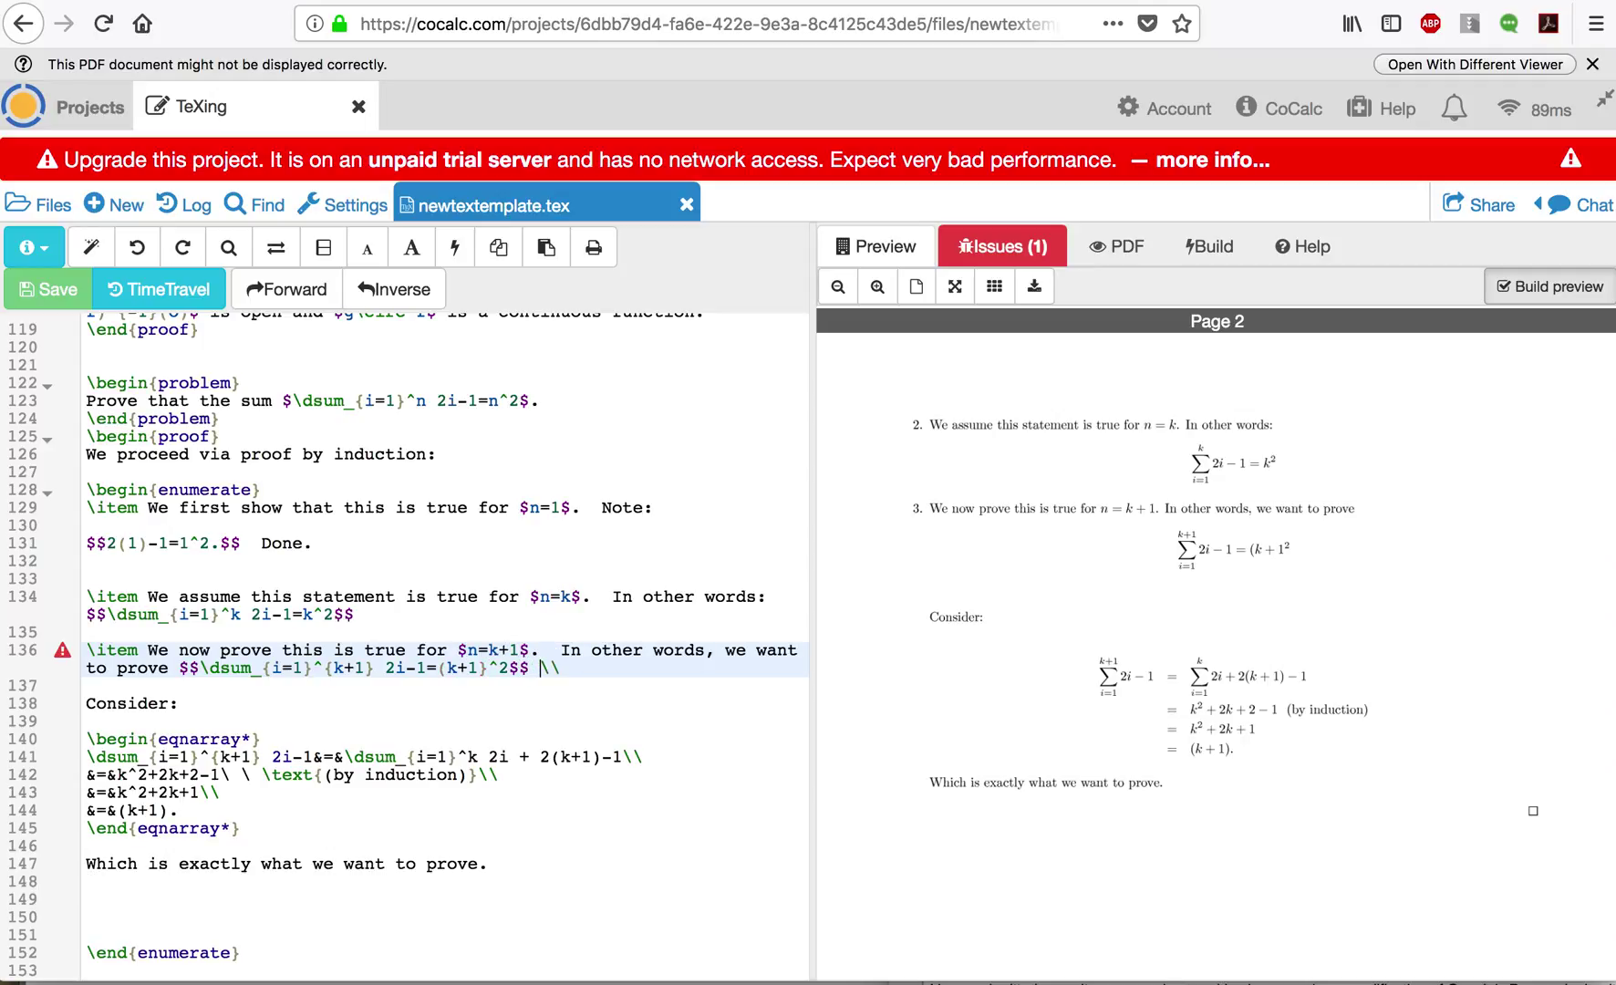
Add "i.e. the statement when $n=k+1.$" after the third item's displayed equation and save to rebuild the preview
type("i.e. the sta")
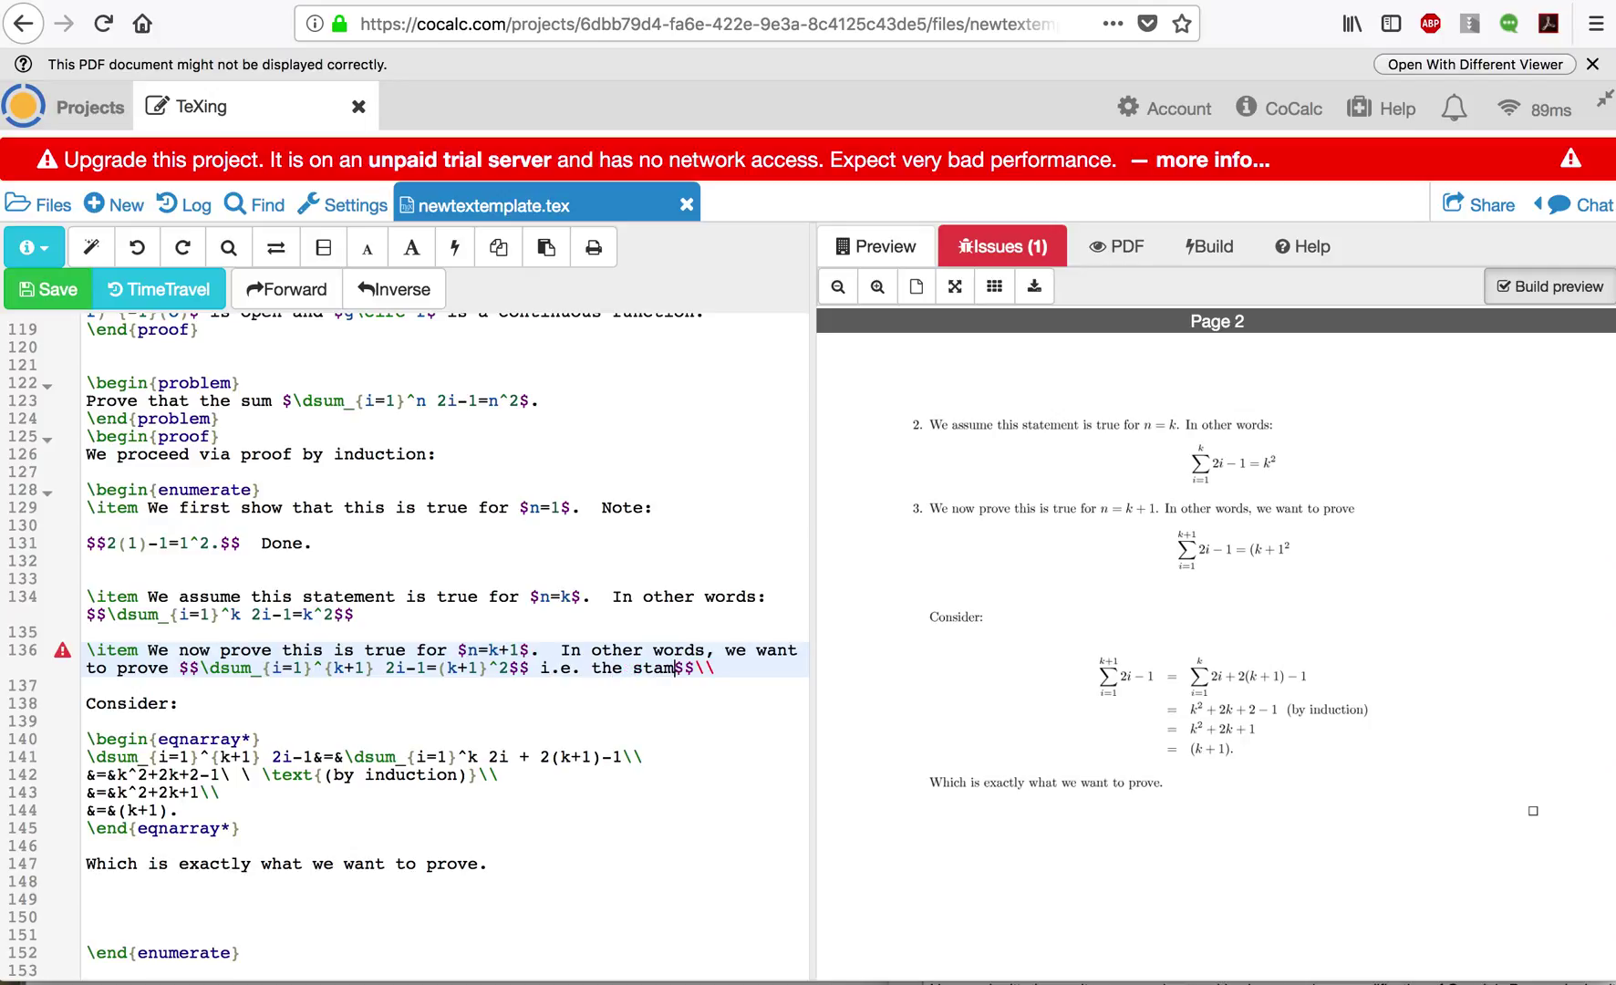
type("tement when $")
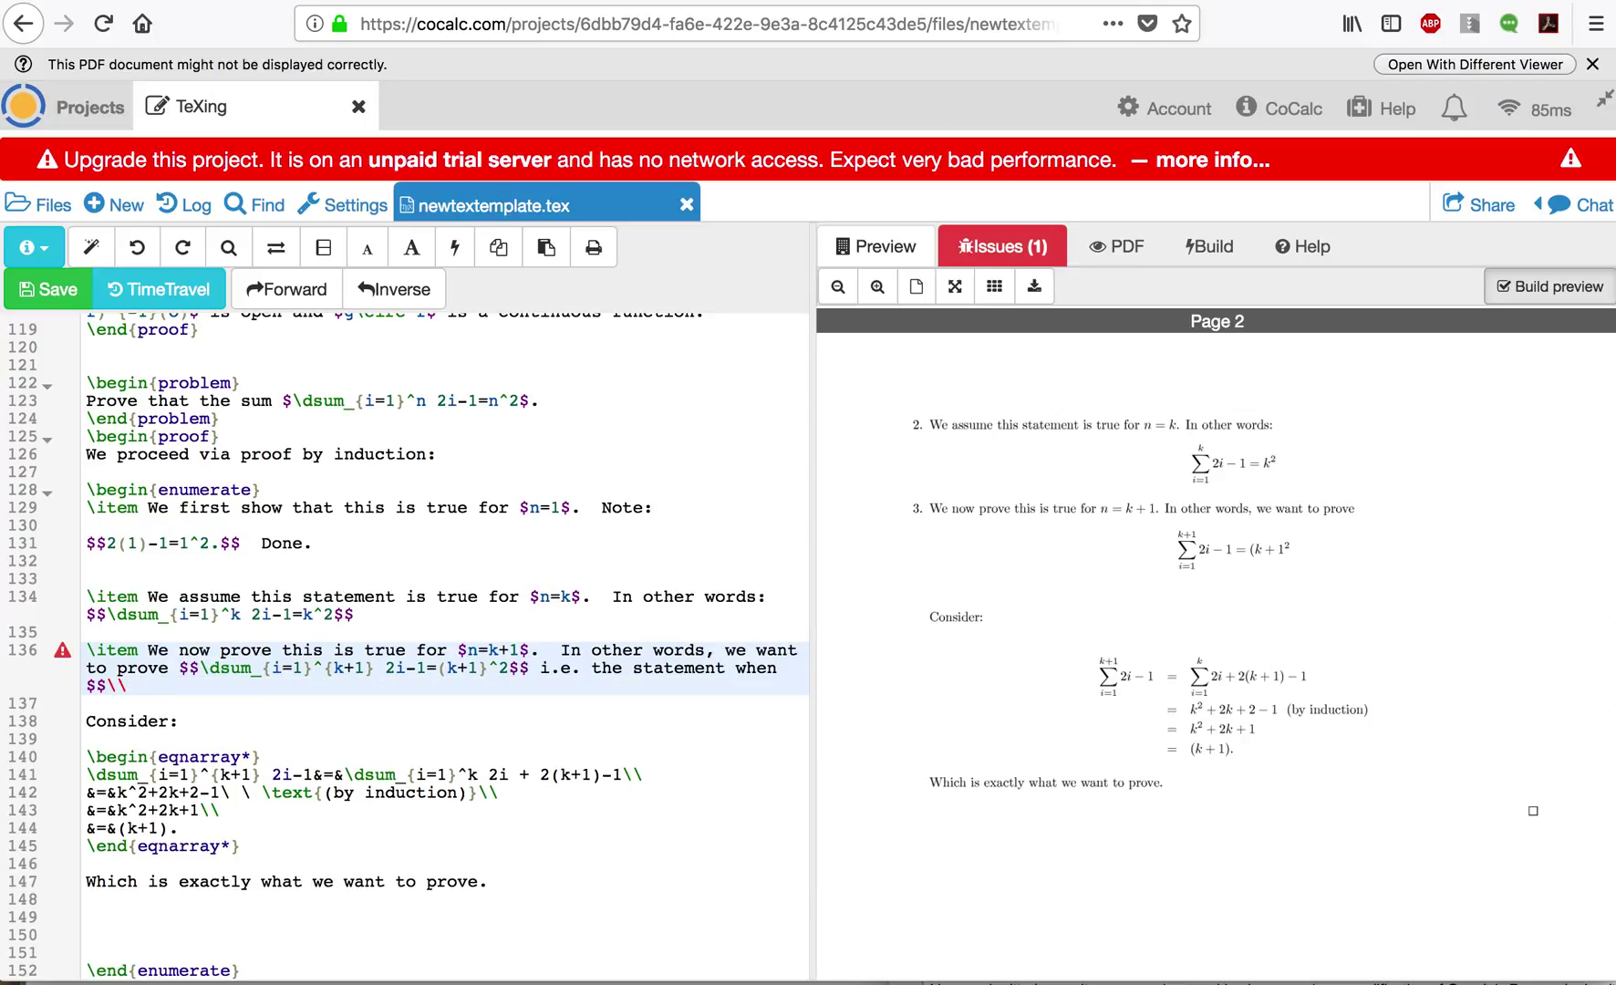
type("n=k+1.")
left_click(57, 290)
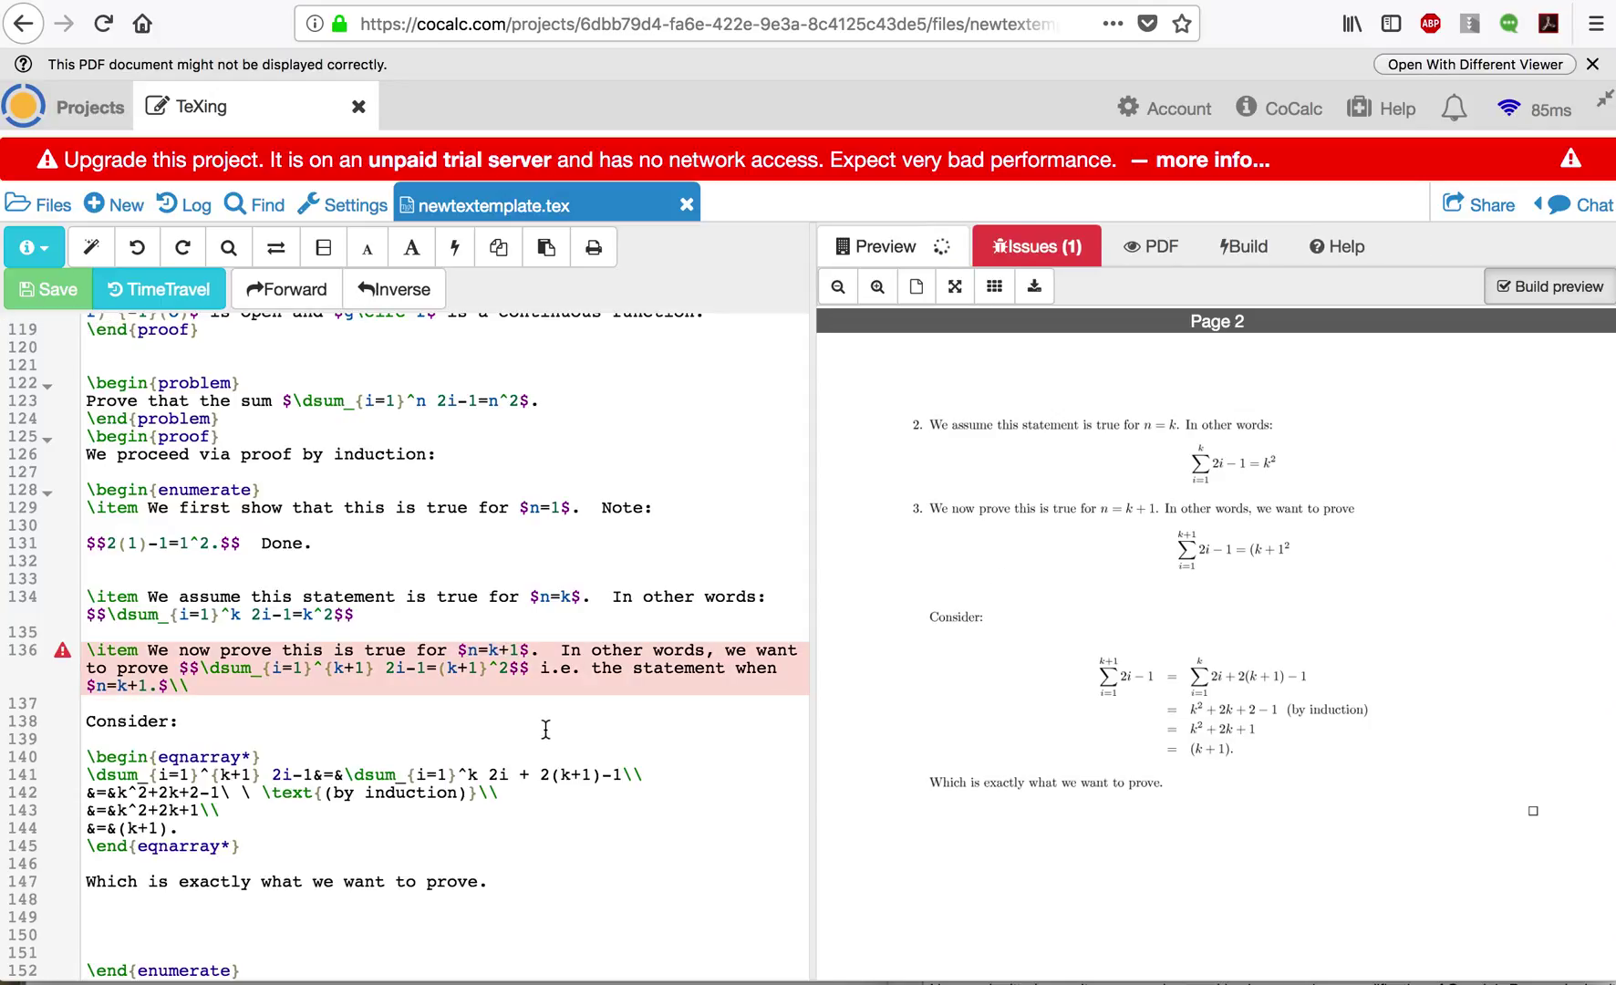
left_click(487, 671)
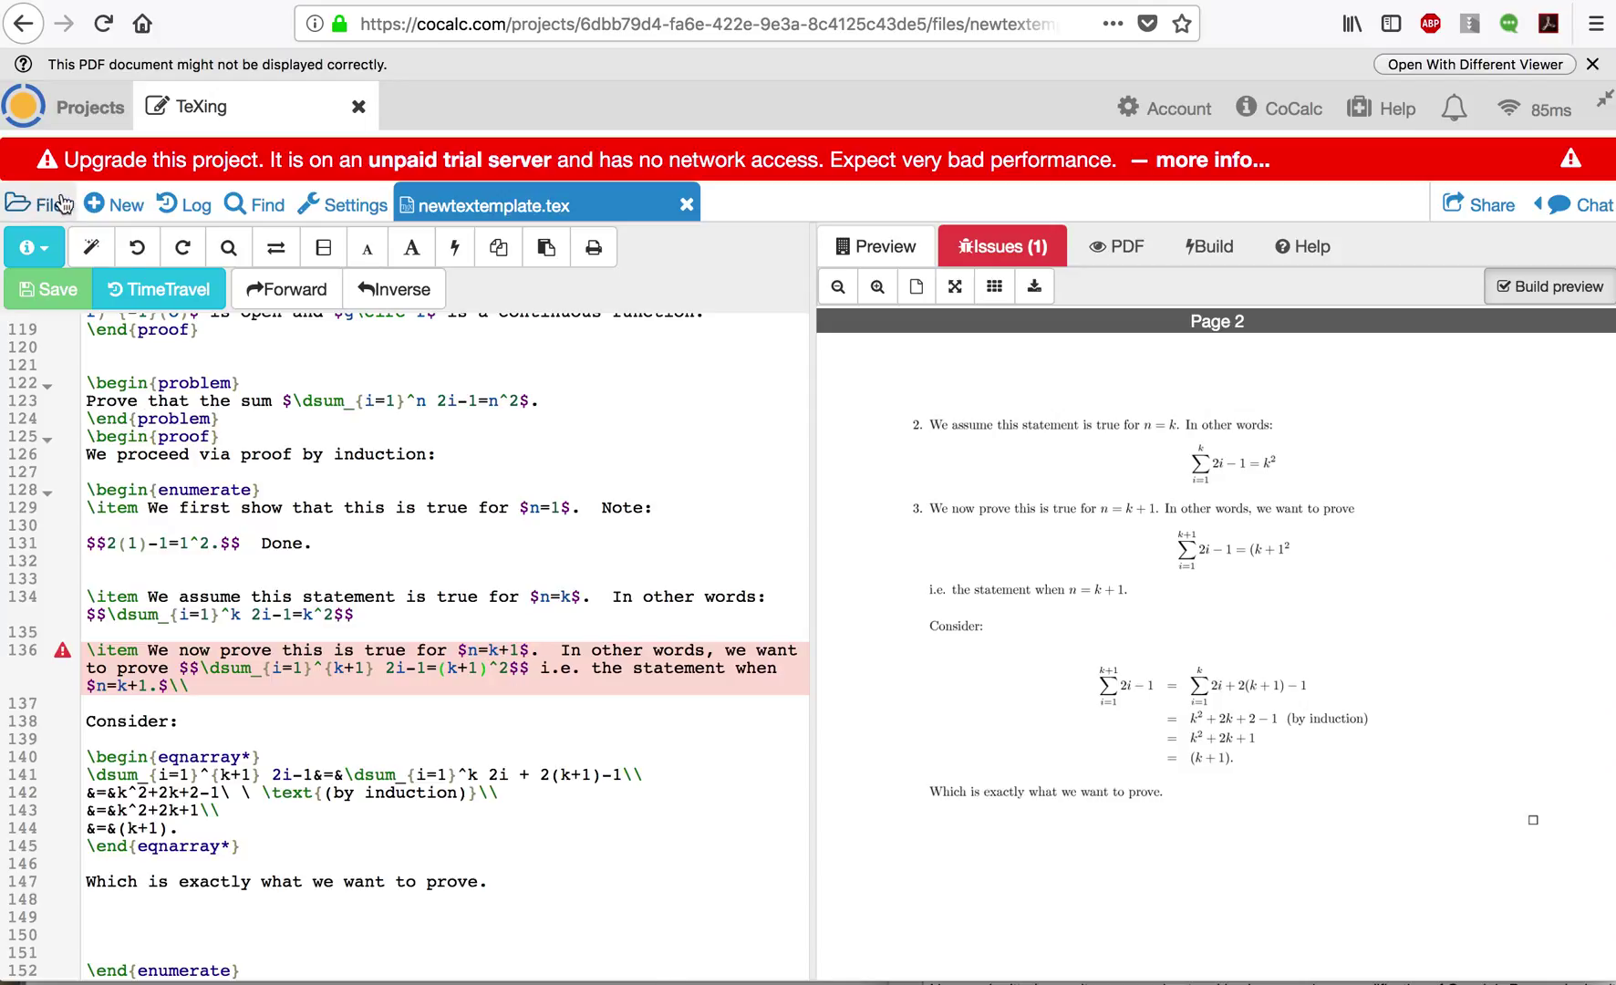
left_click(53, 290)
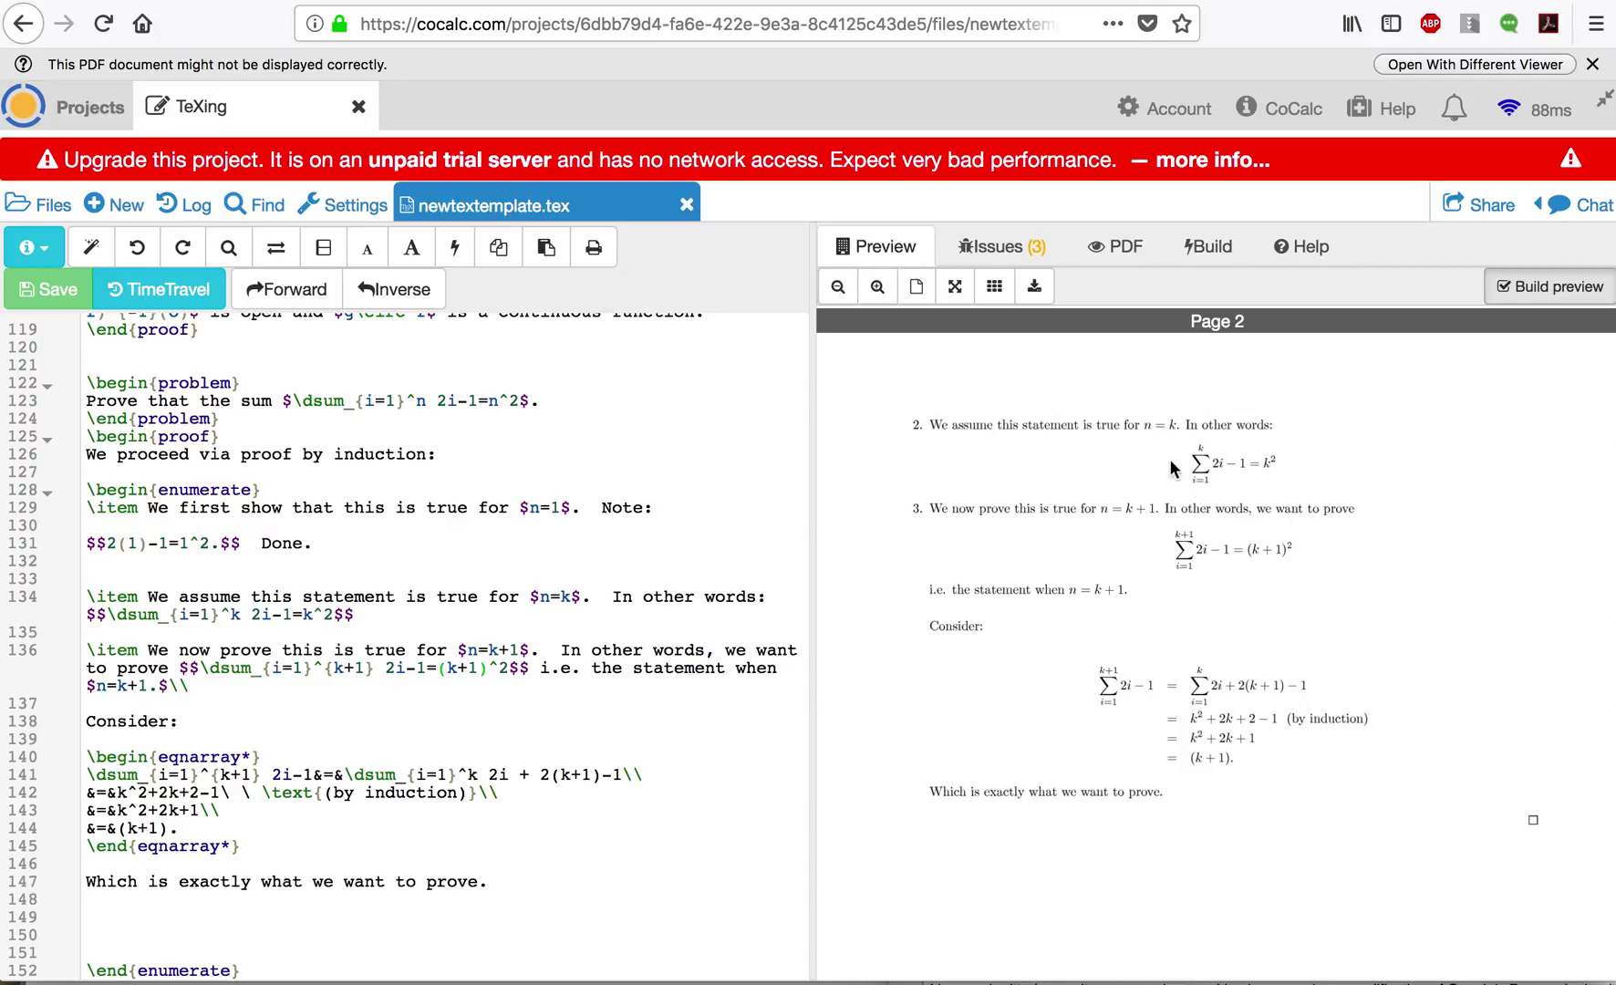
Review the rendered induction proof in the preview, from the first item on page 1 to its closing sentence on page 2
scroll(1190, 460, "up", 3)
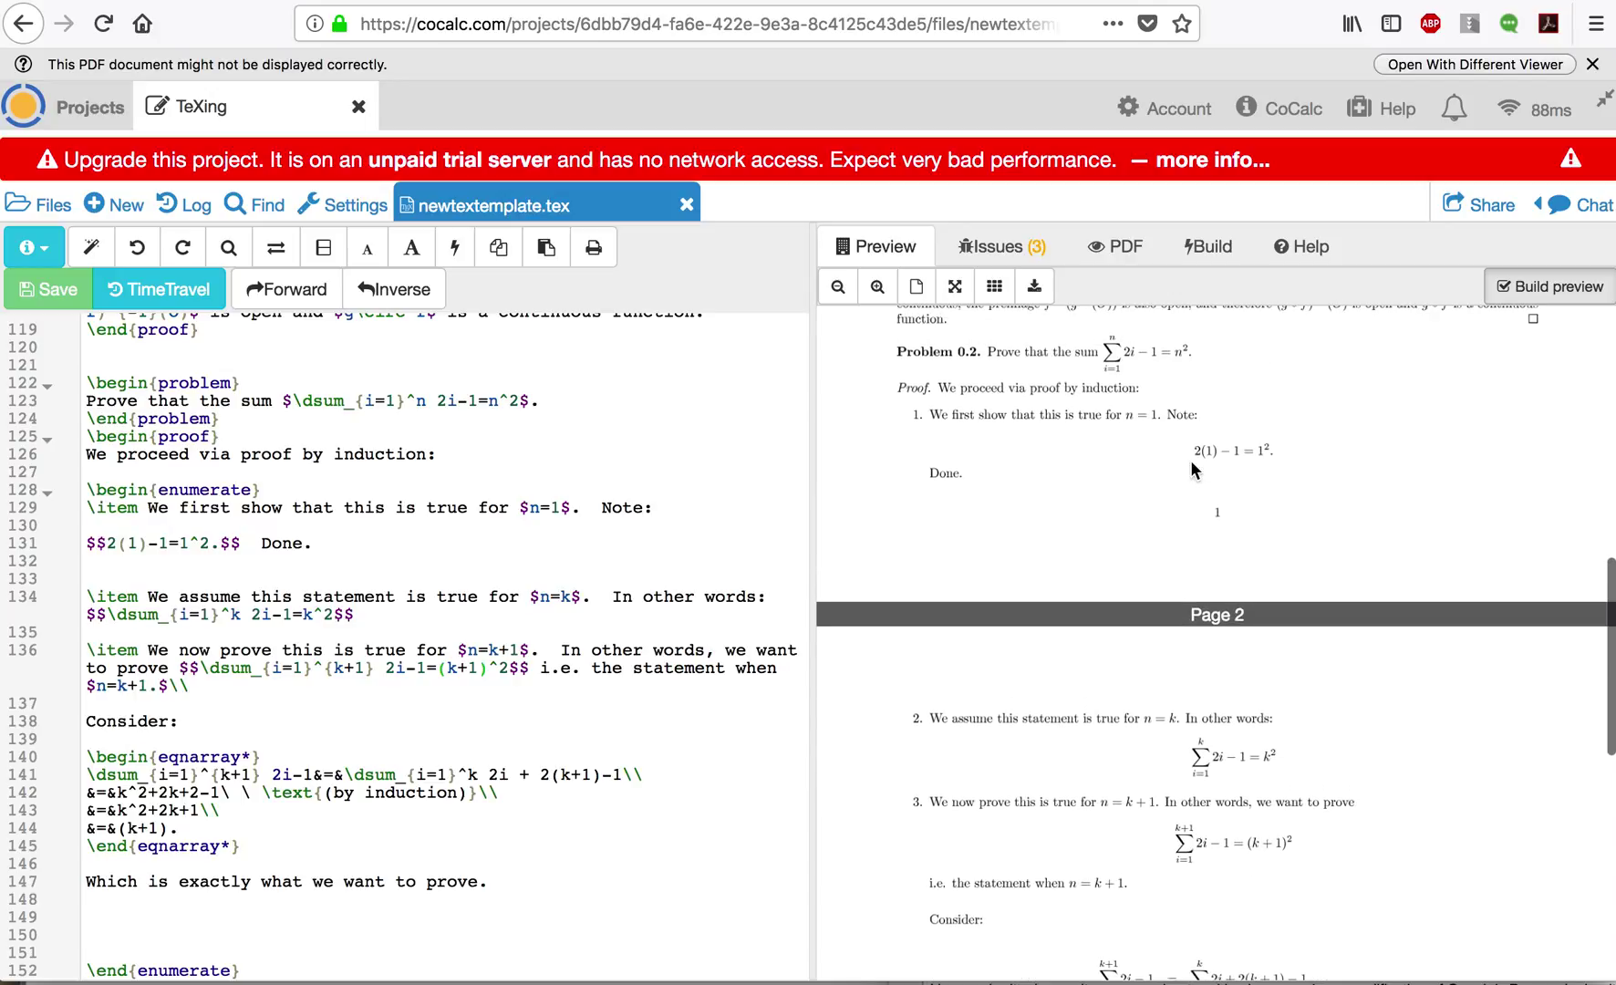
left_click_drag(1203, 449, 1218, 460)
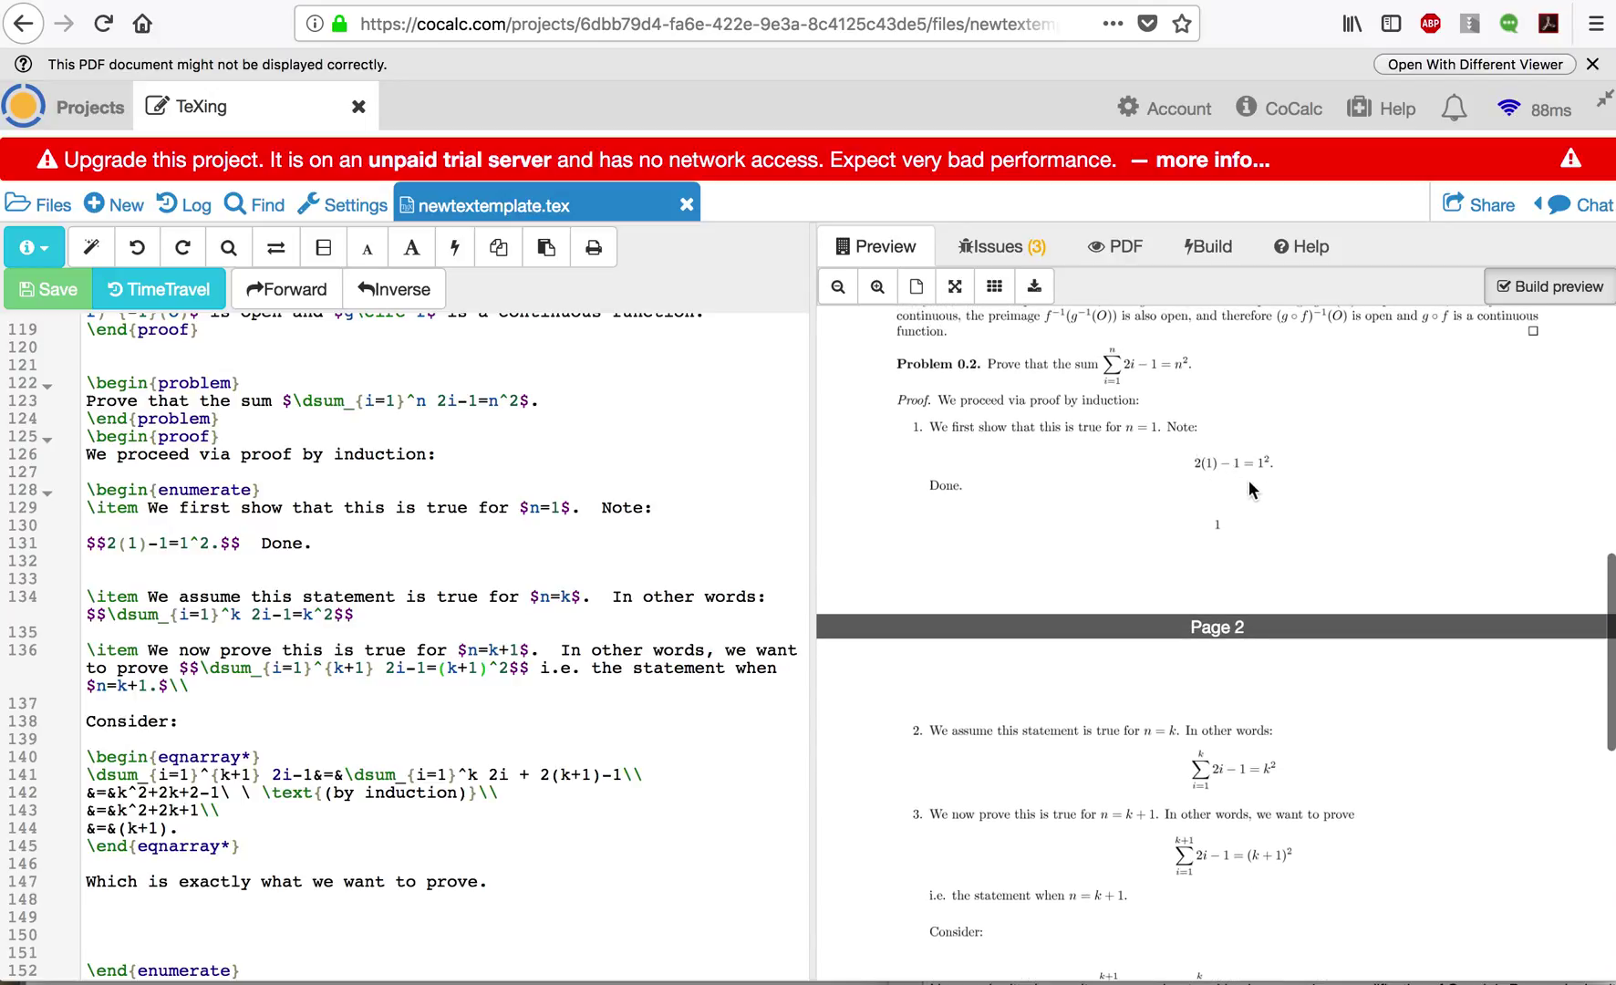
scroll(1244, 481, "down", 3)
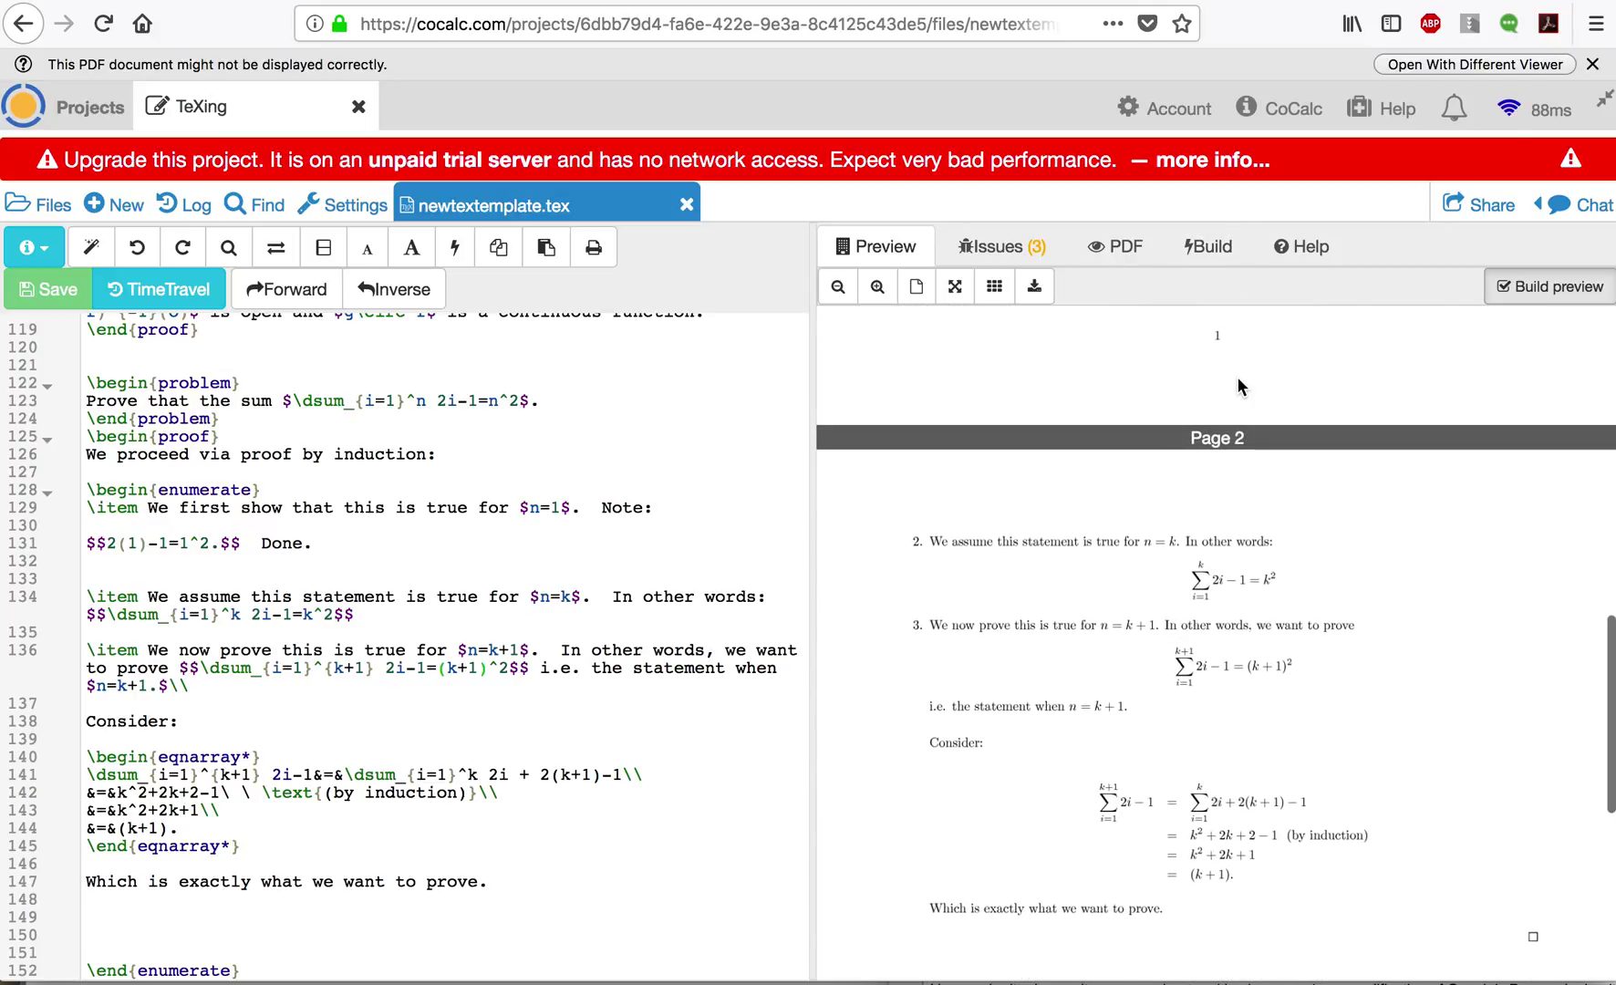
scroll(1238, 383, "up", 3)
scroll(1209, 503, "down", 3)
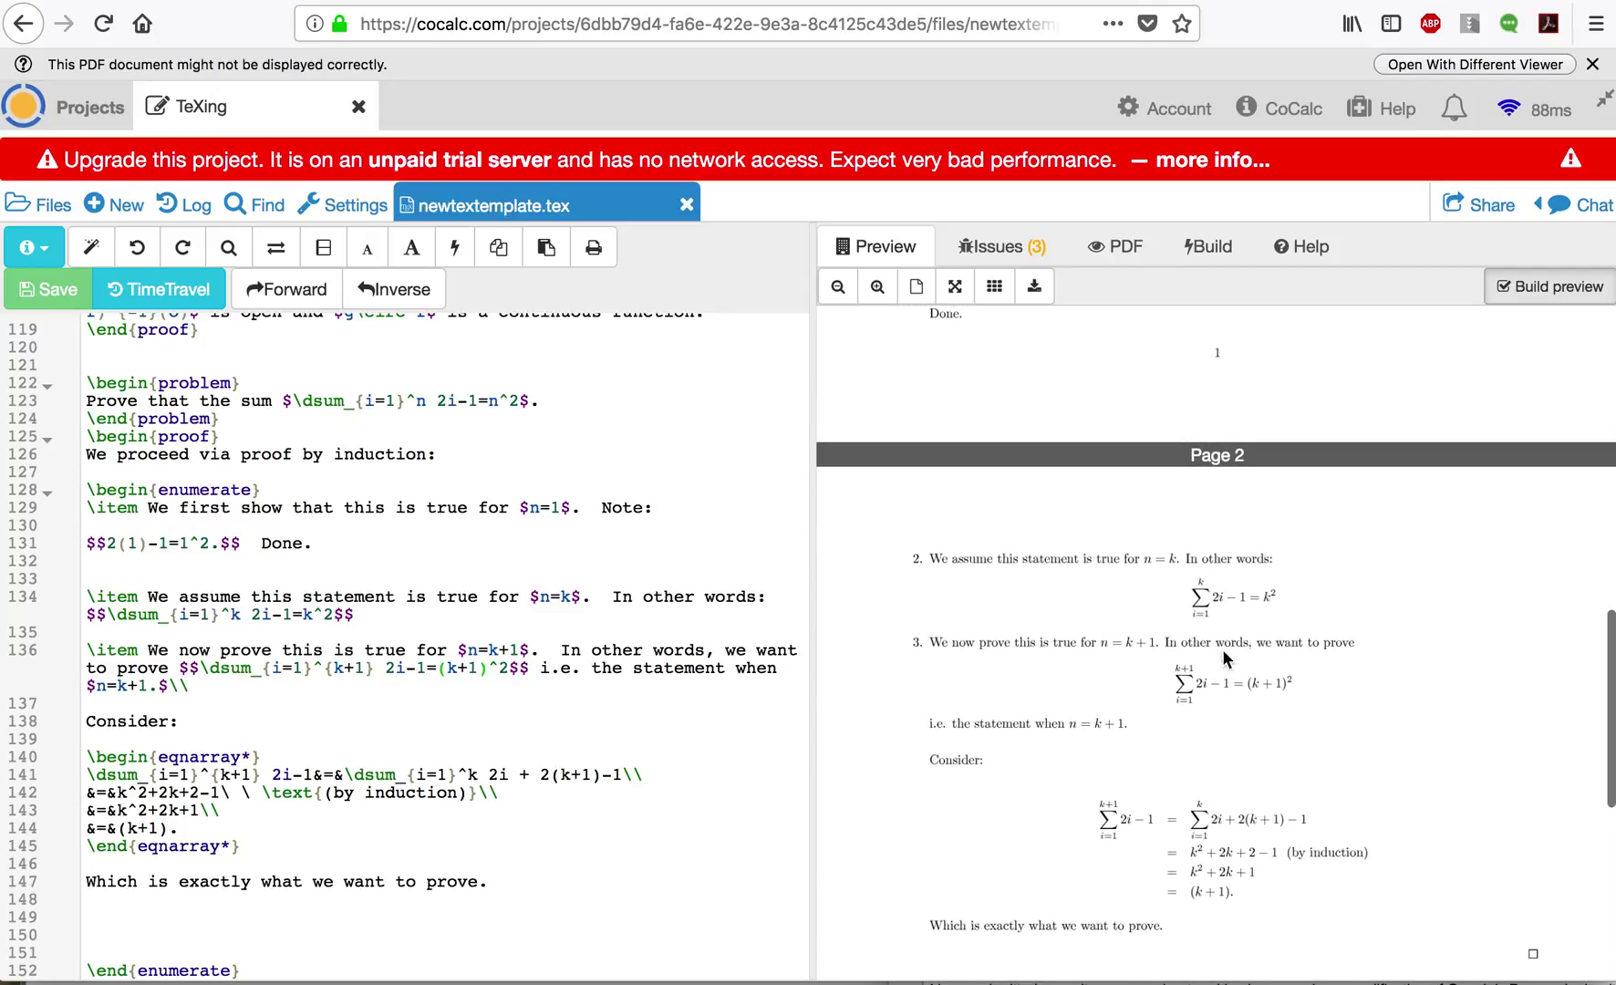
scroll(1218, 688, "down", 2)
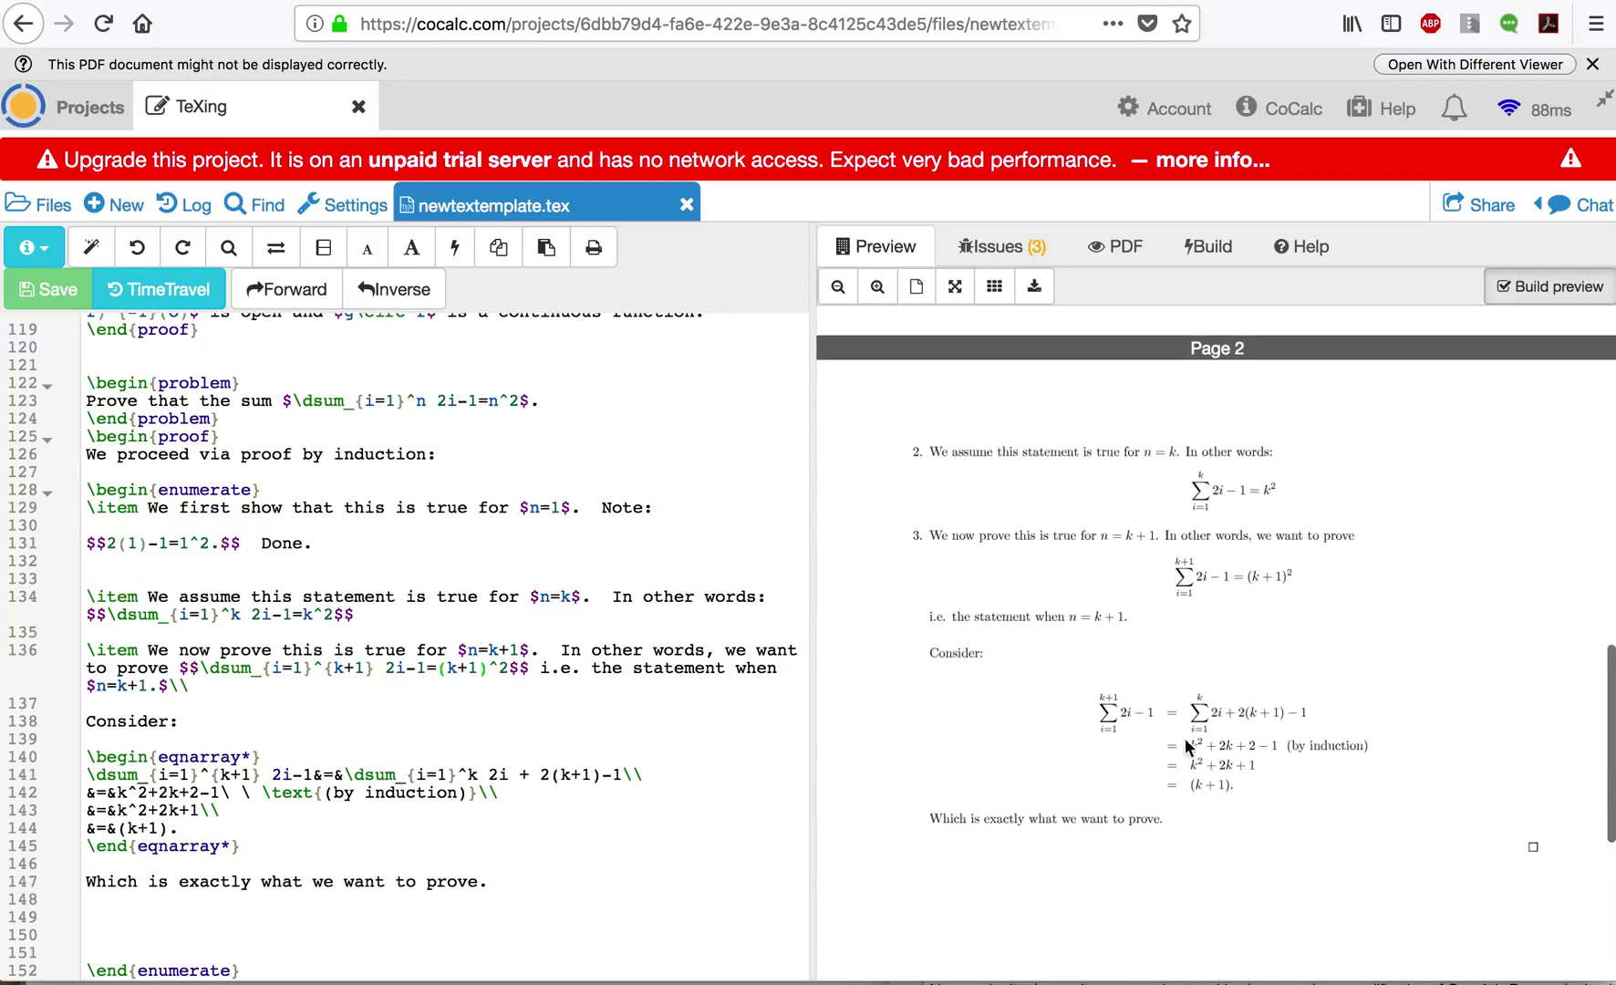
scroll(1222, 775, "down", 3)
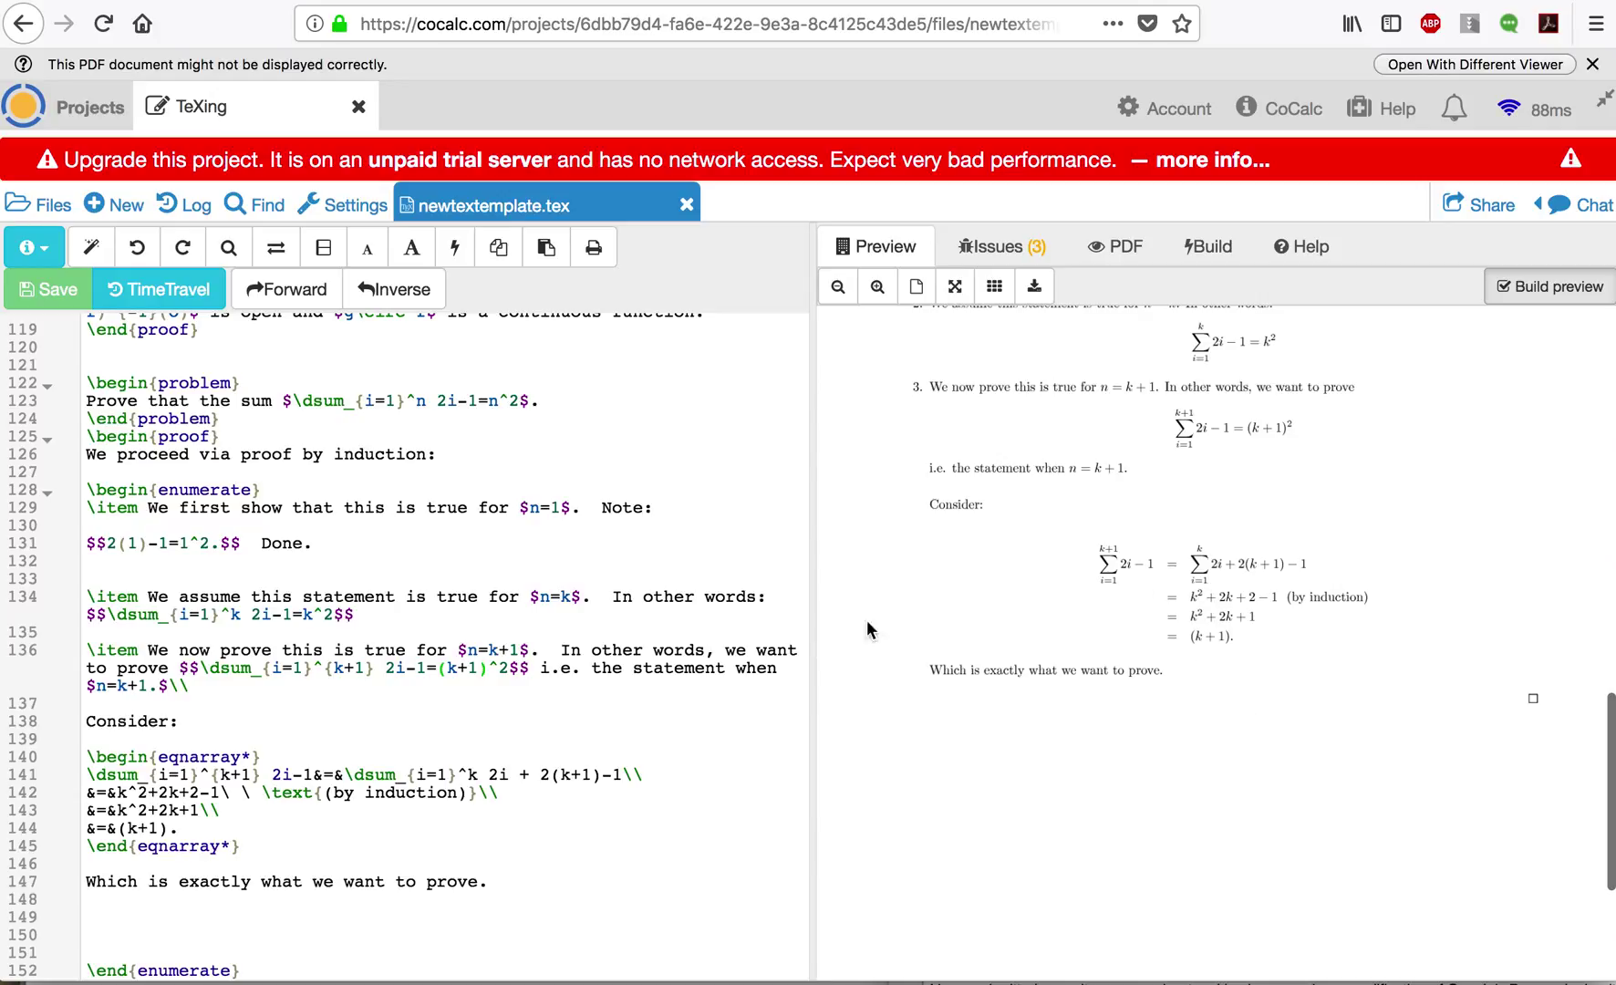
Cut the second problem and its whole induction proof, from \begin{problem} through \end{proof}, out of the source
scroll(560, 780, "down", 4)
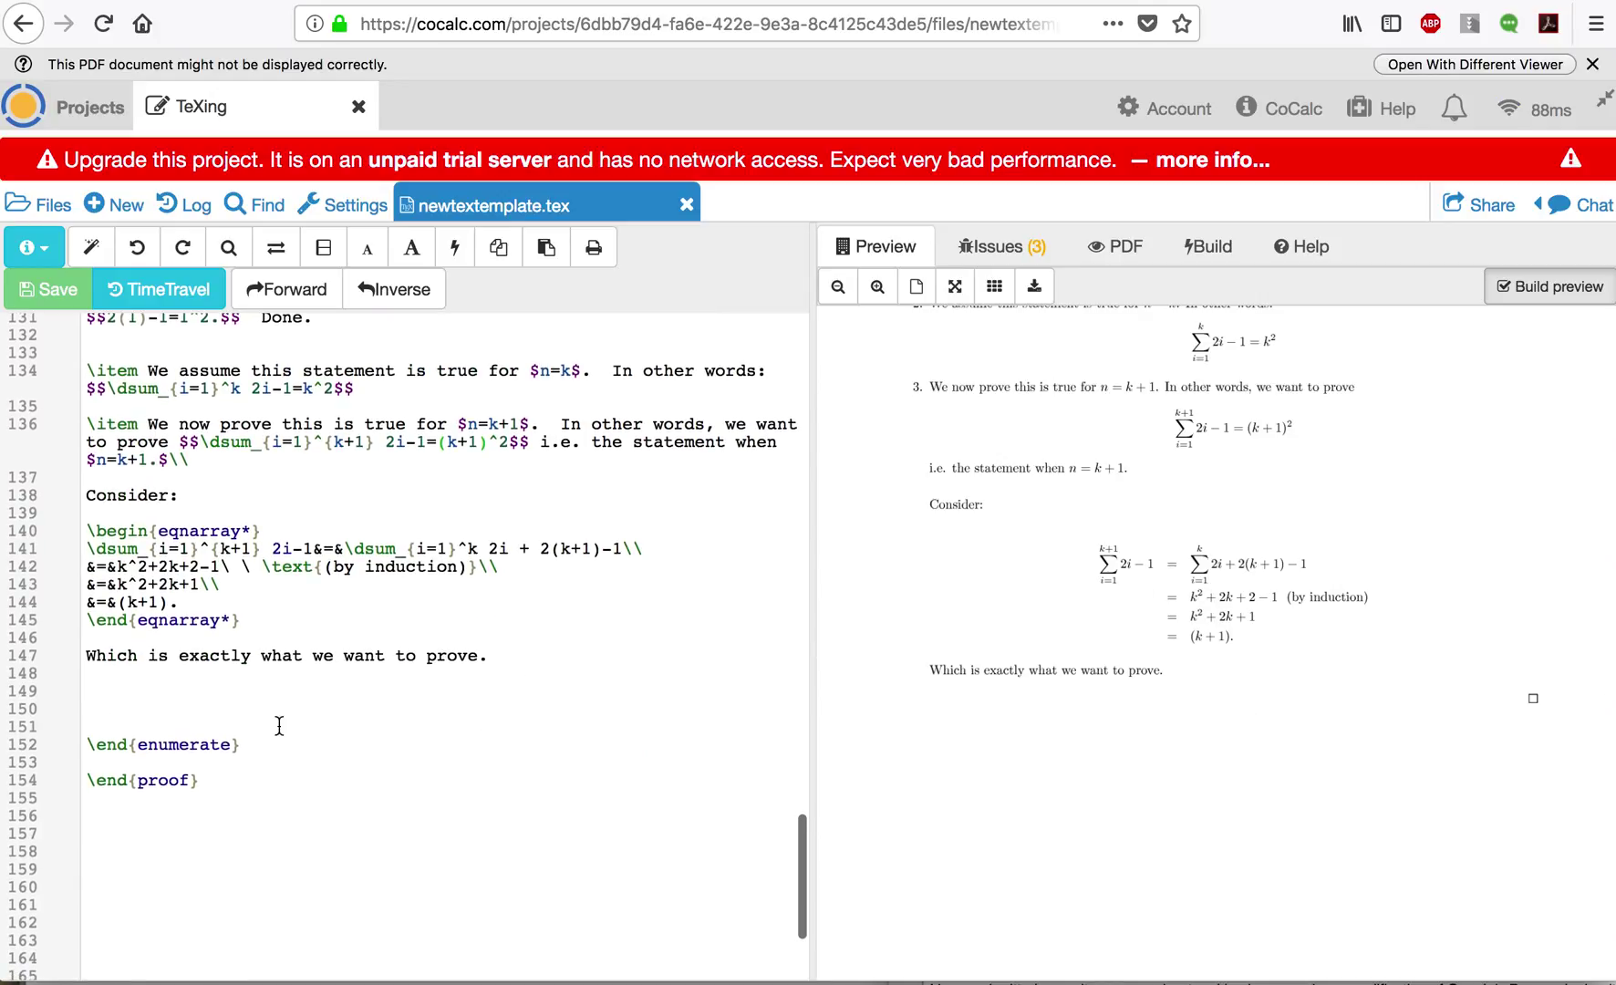
left_click(256, 764)
left_click(237, 793)
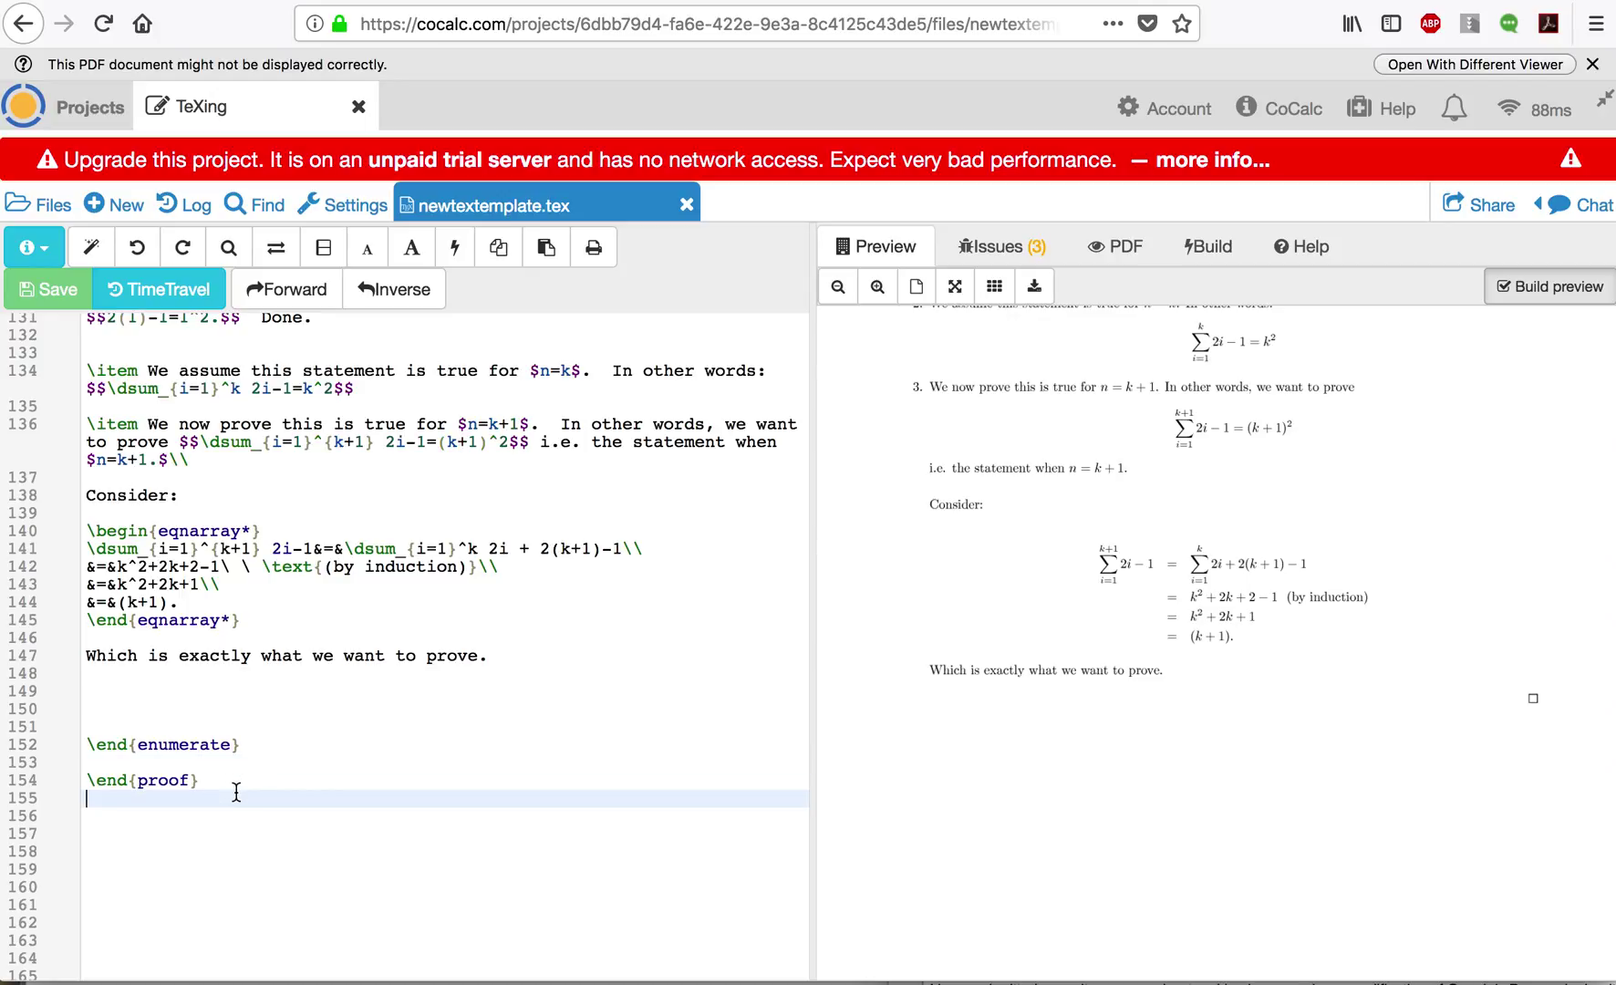
scroll(236, 782, "up", 8)
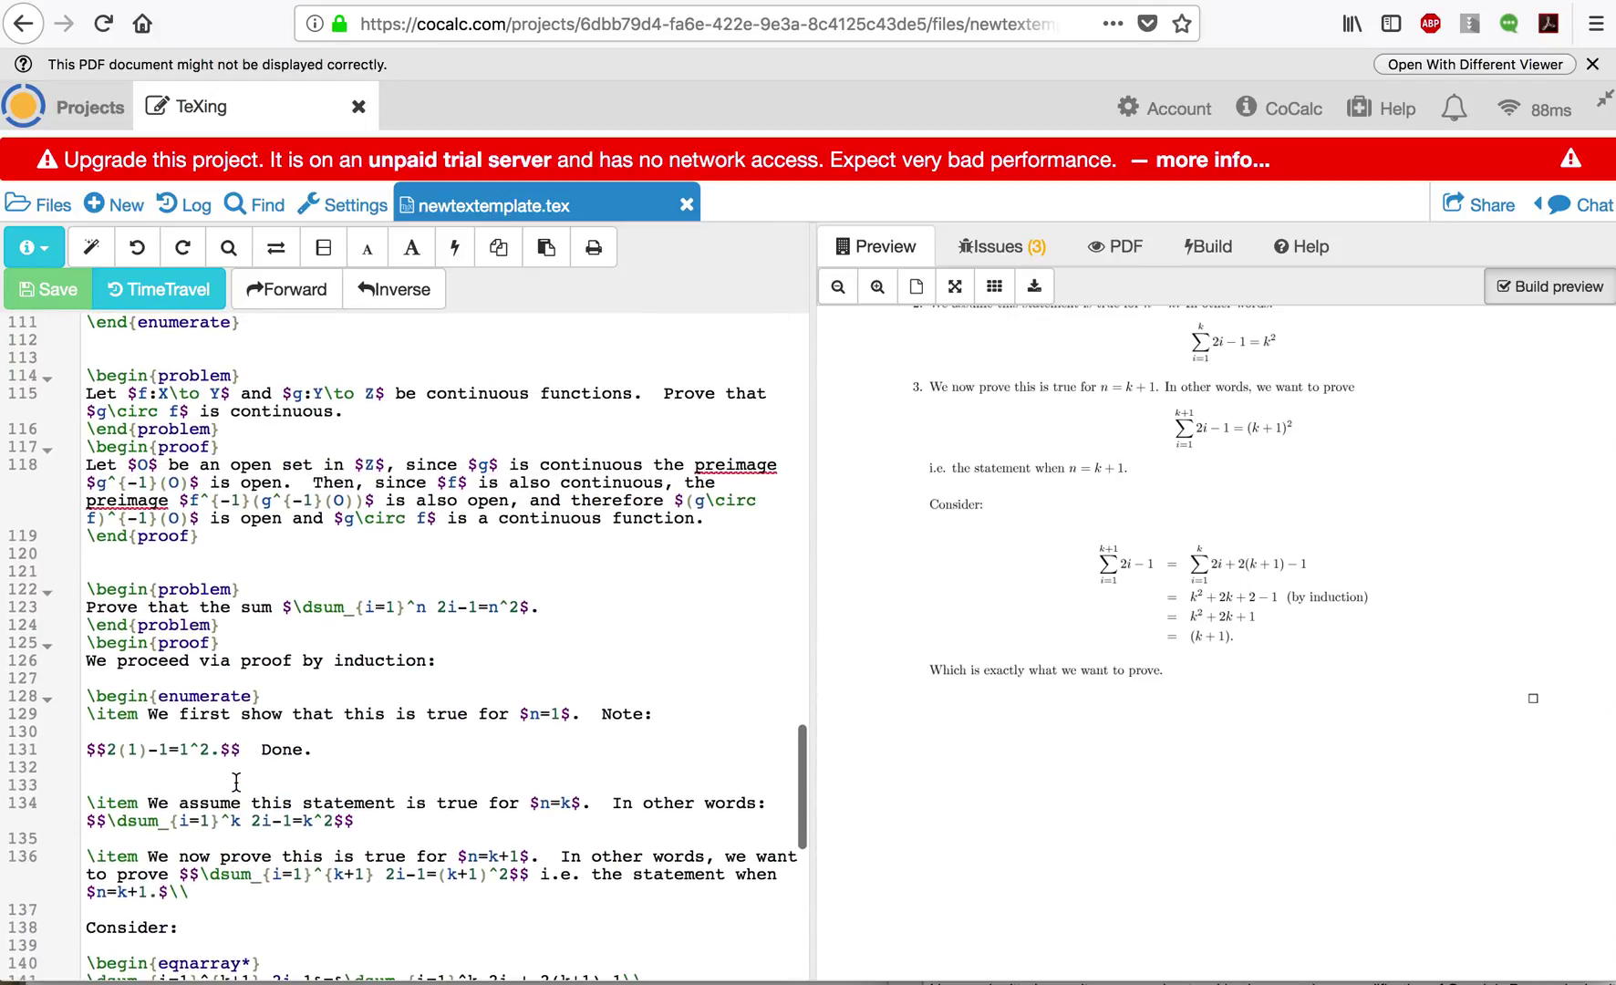
scroll(237, 783, "up", 2)
scroll(236, 783, "down", 1)
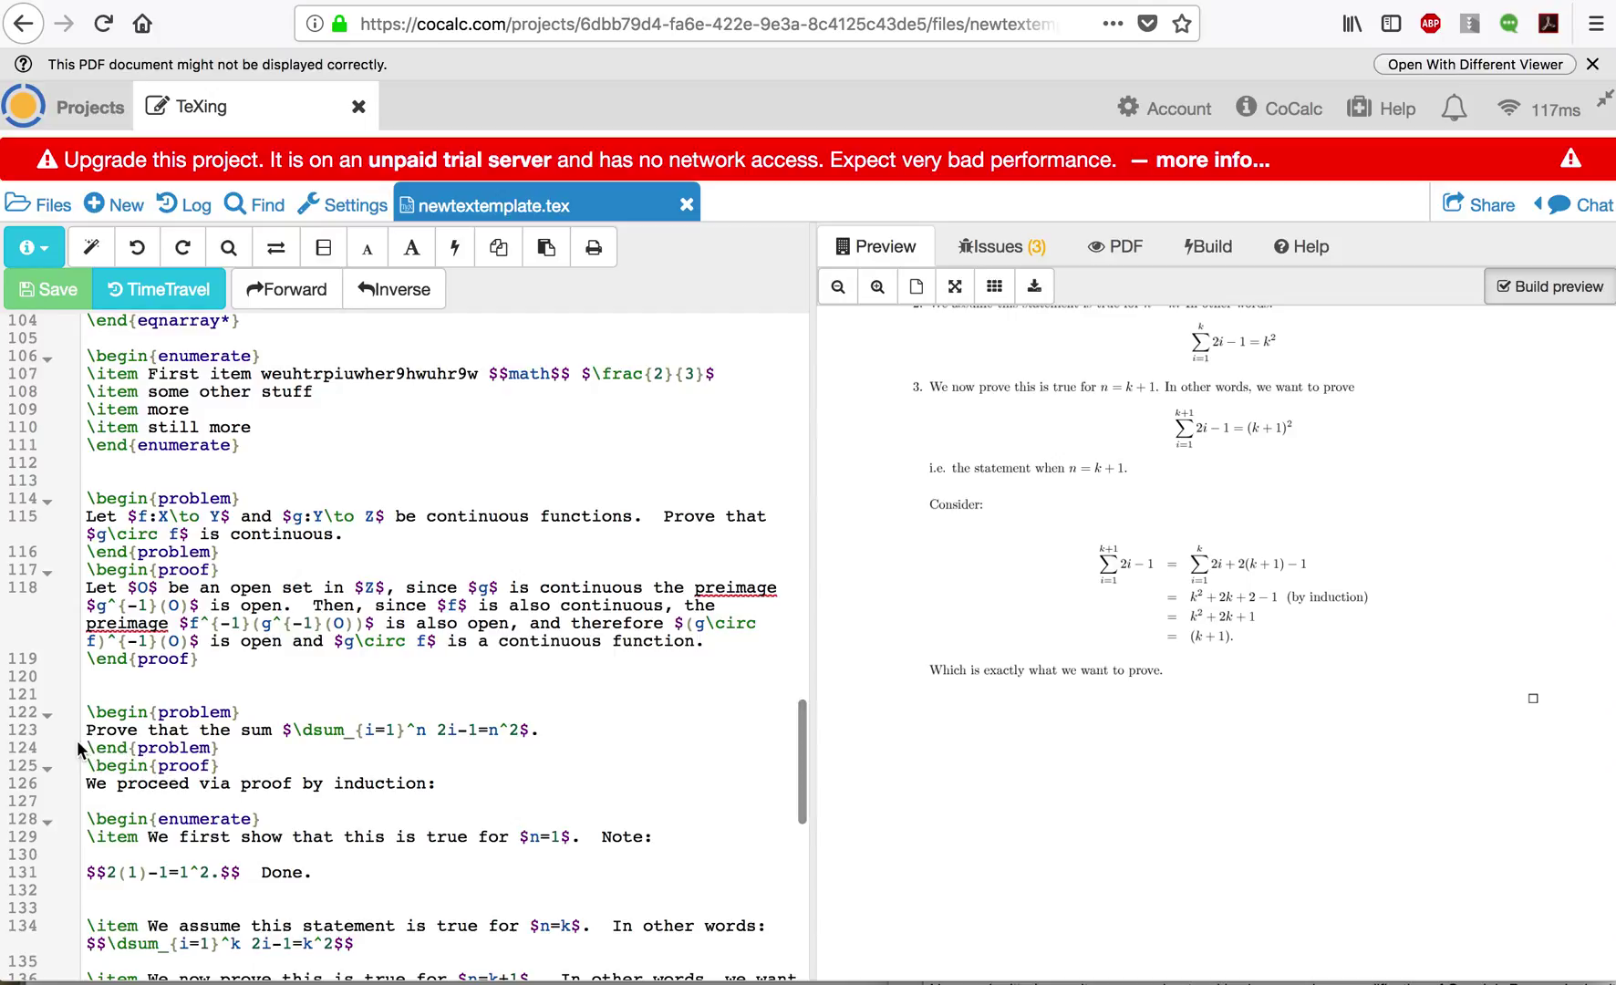
left_click(90, 711)
key("shift+super+Down")
key("super+c")
key("BackSpace")
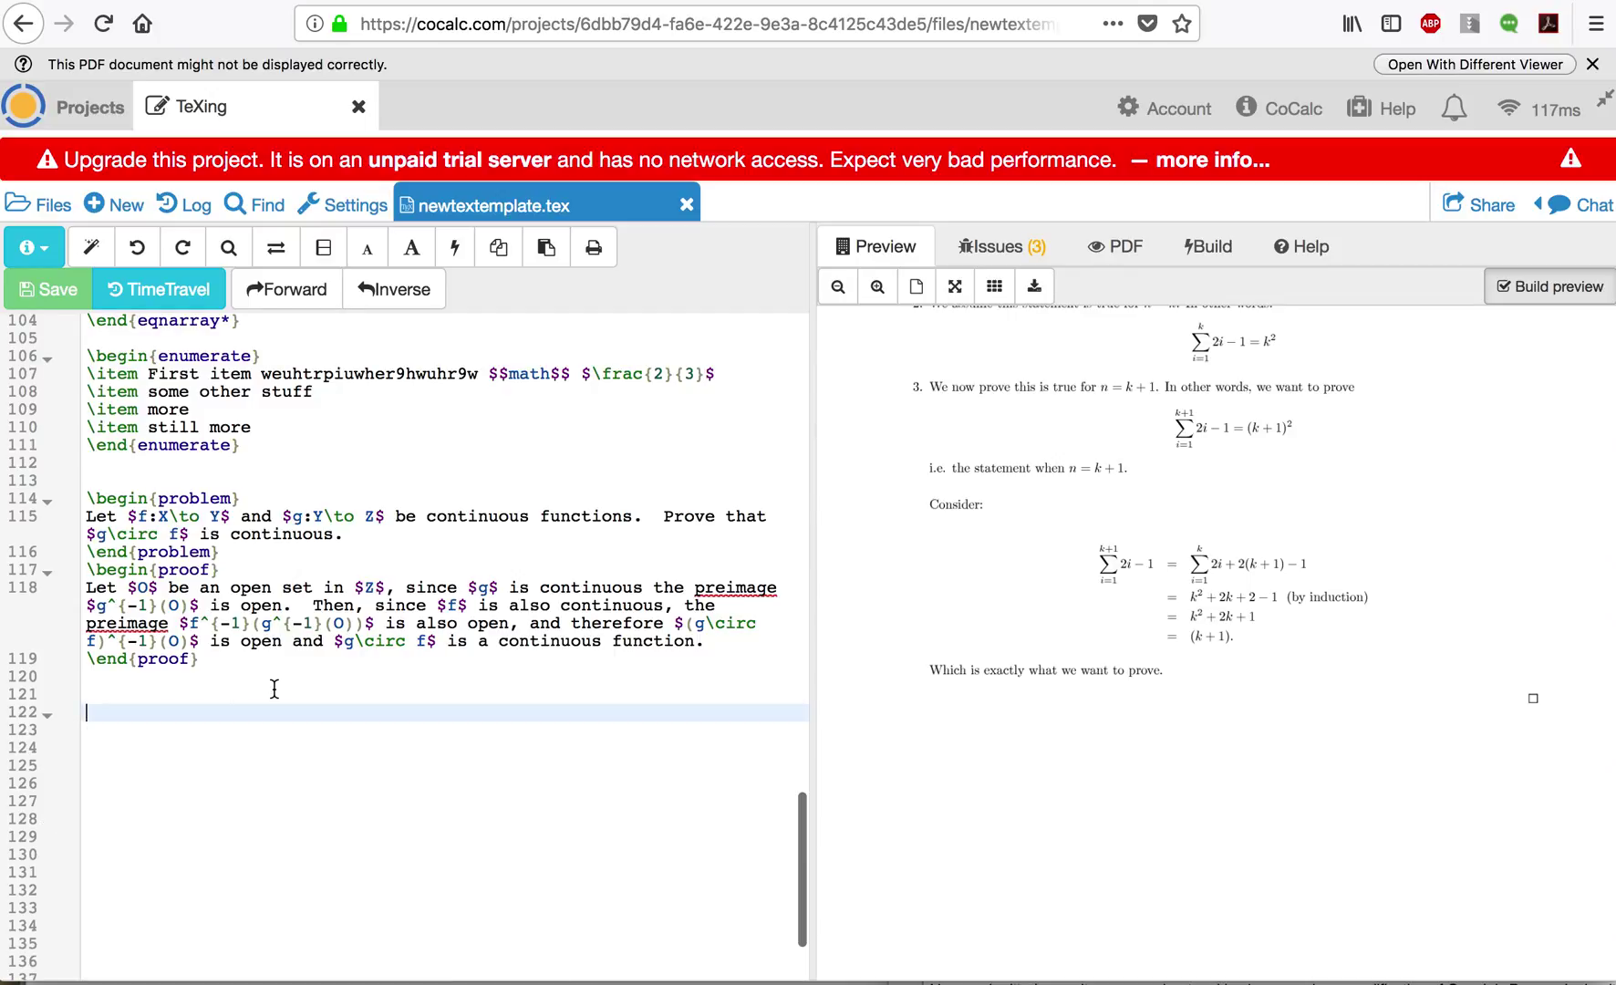
Paste the cut induction problem and its proof above the continuous functions problem, and save to rebuild the preview
left_click(194, 467)
key("Return")
key("Return")
key("Return")
key("Return")
key("Return")
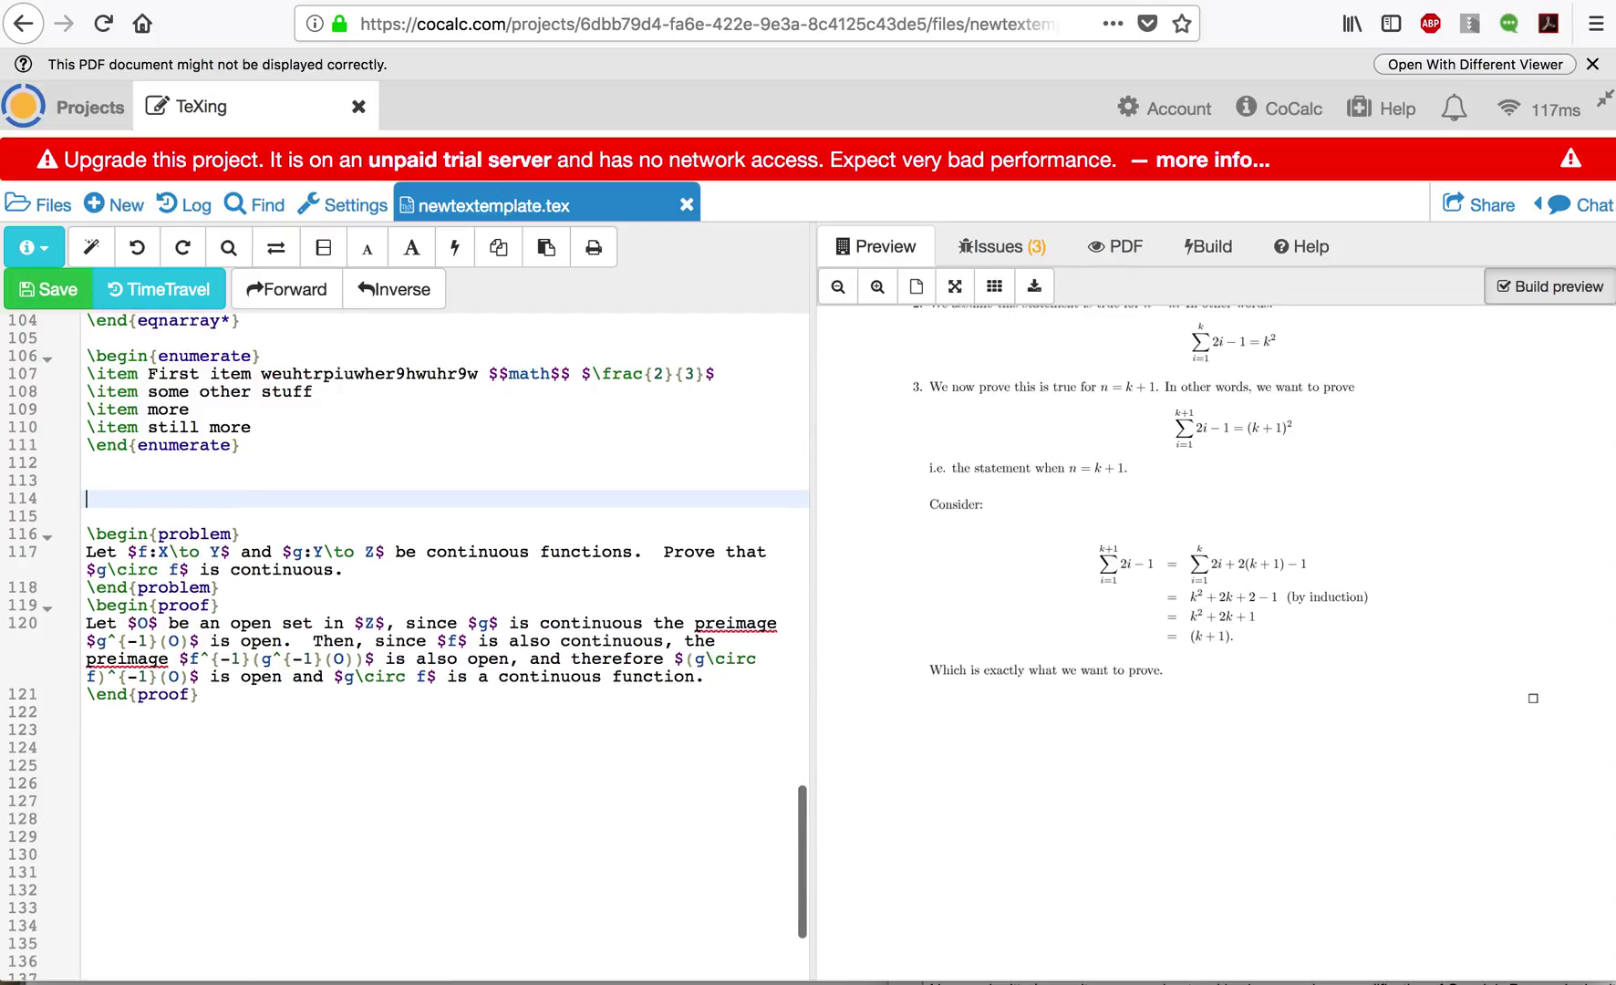
key("super+v")
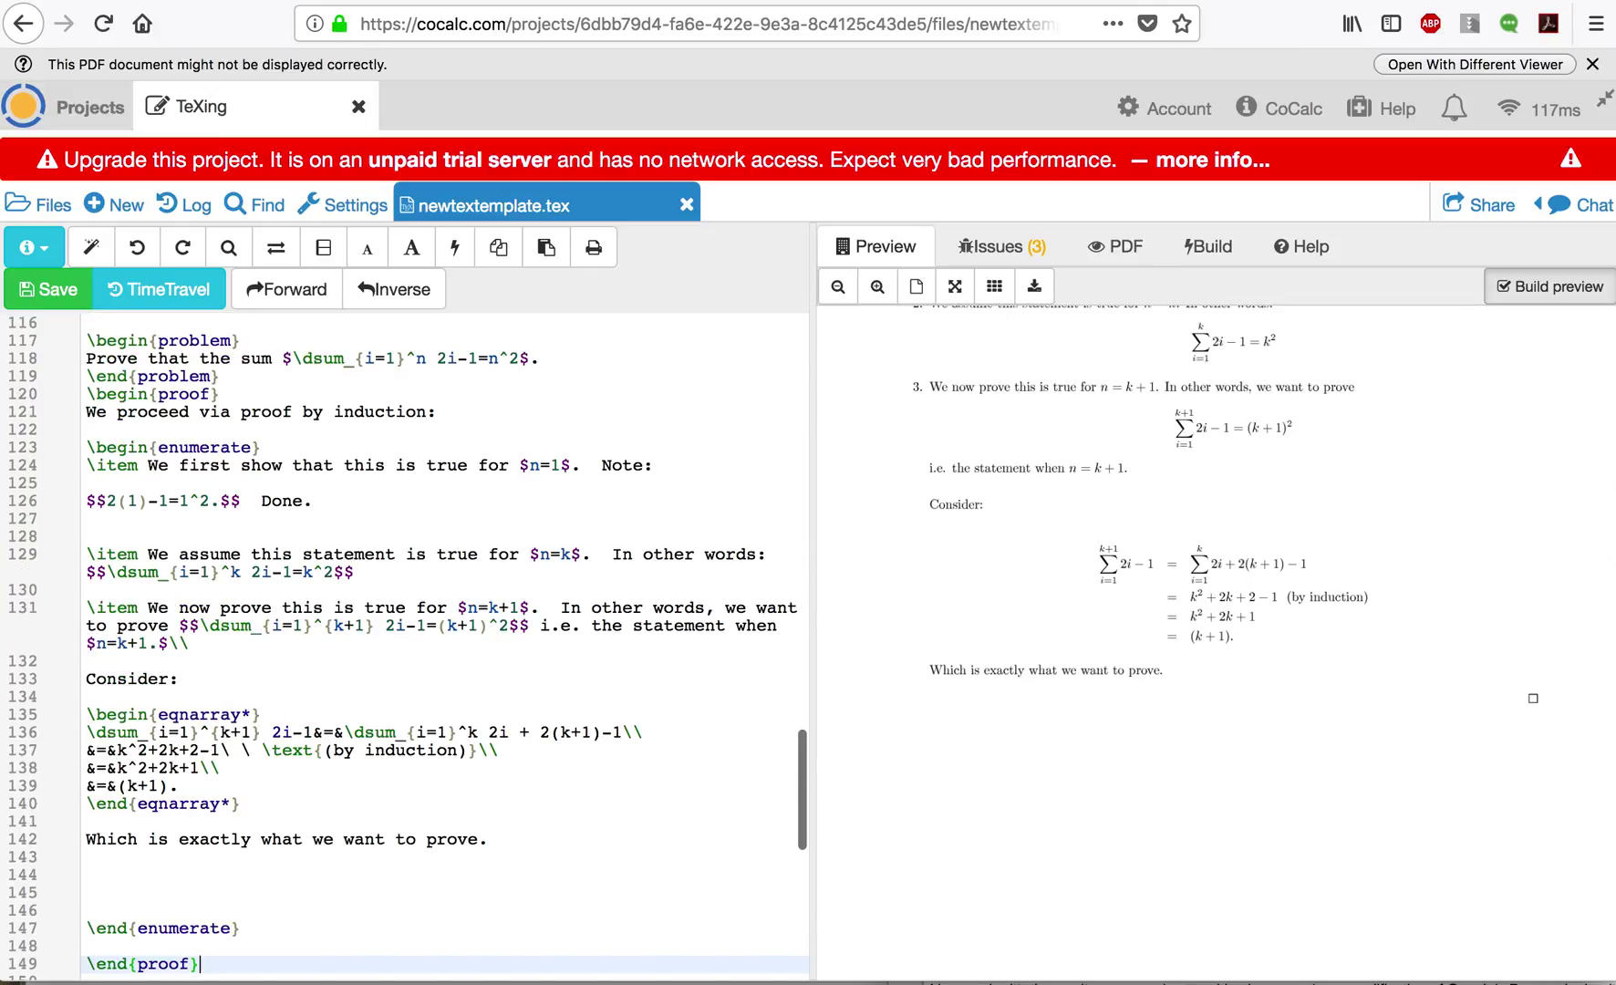
left_click(46, 289)
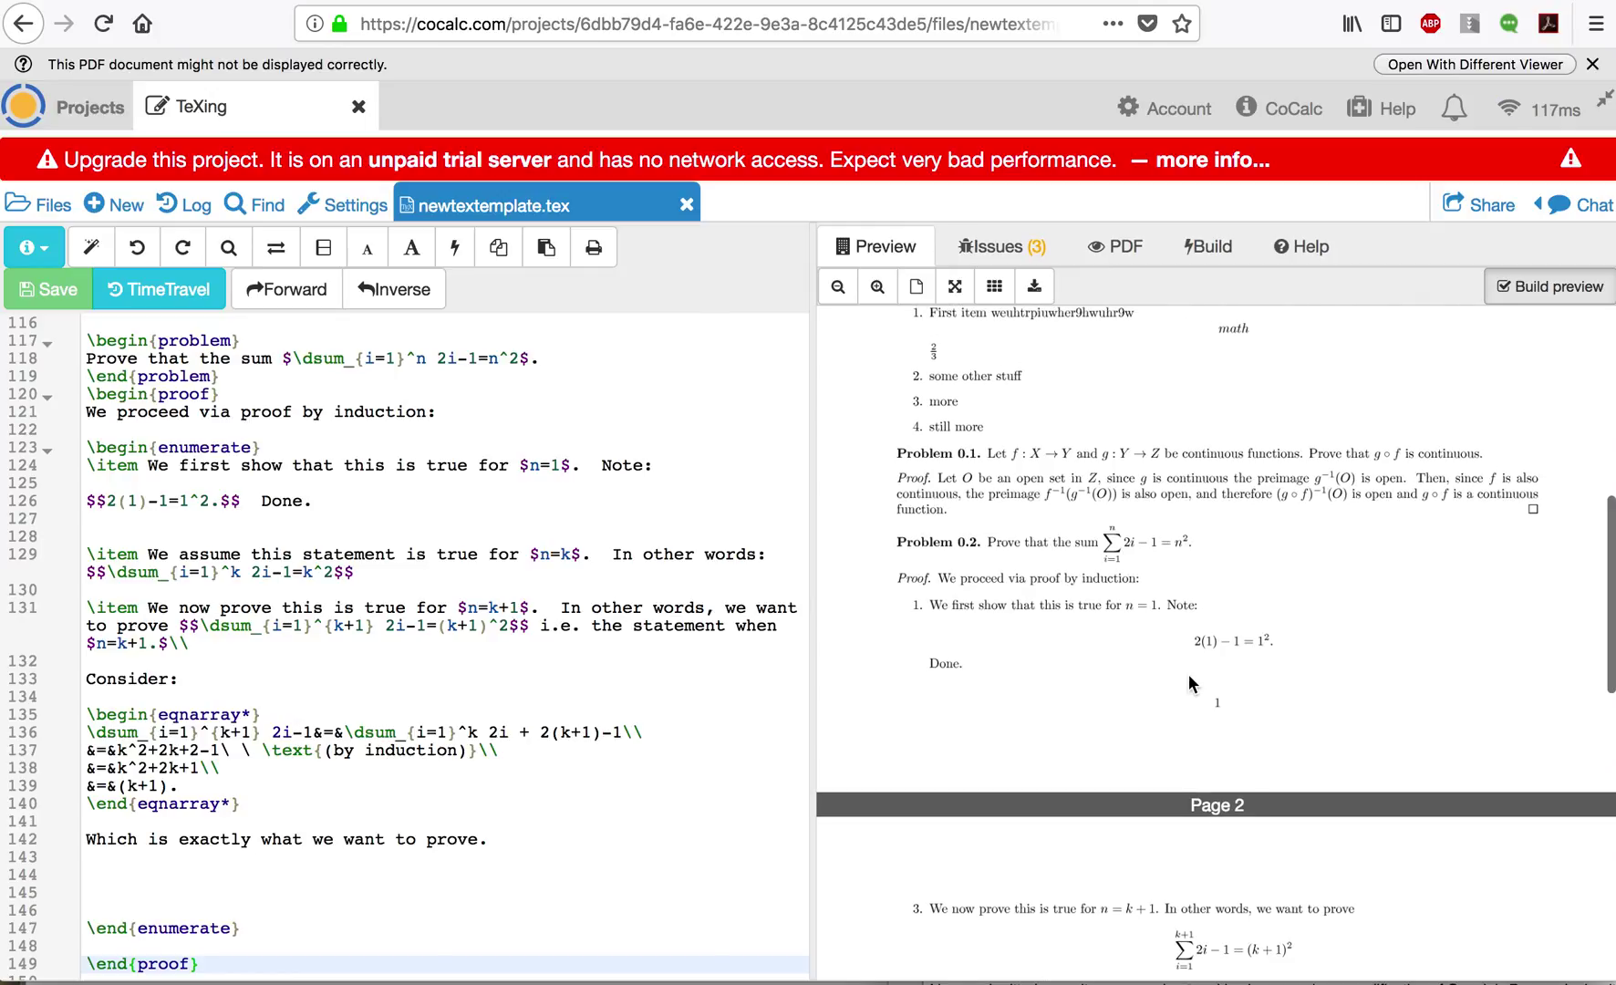
scroll(1189, 676, "up", 2)
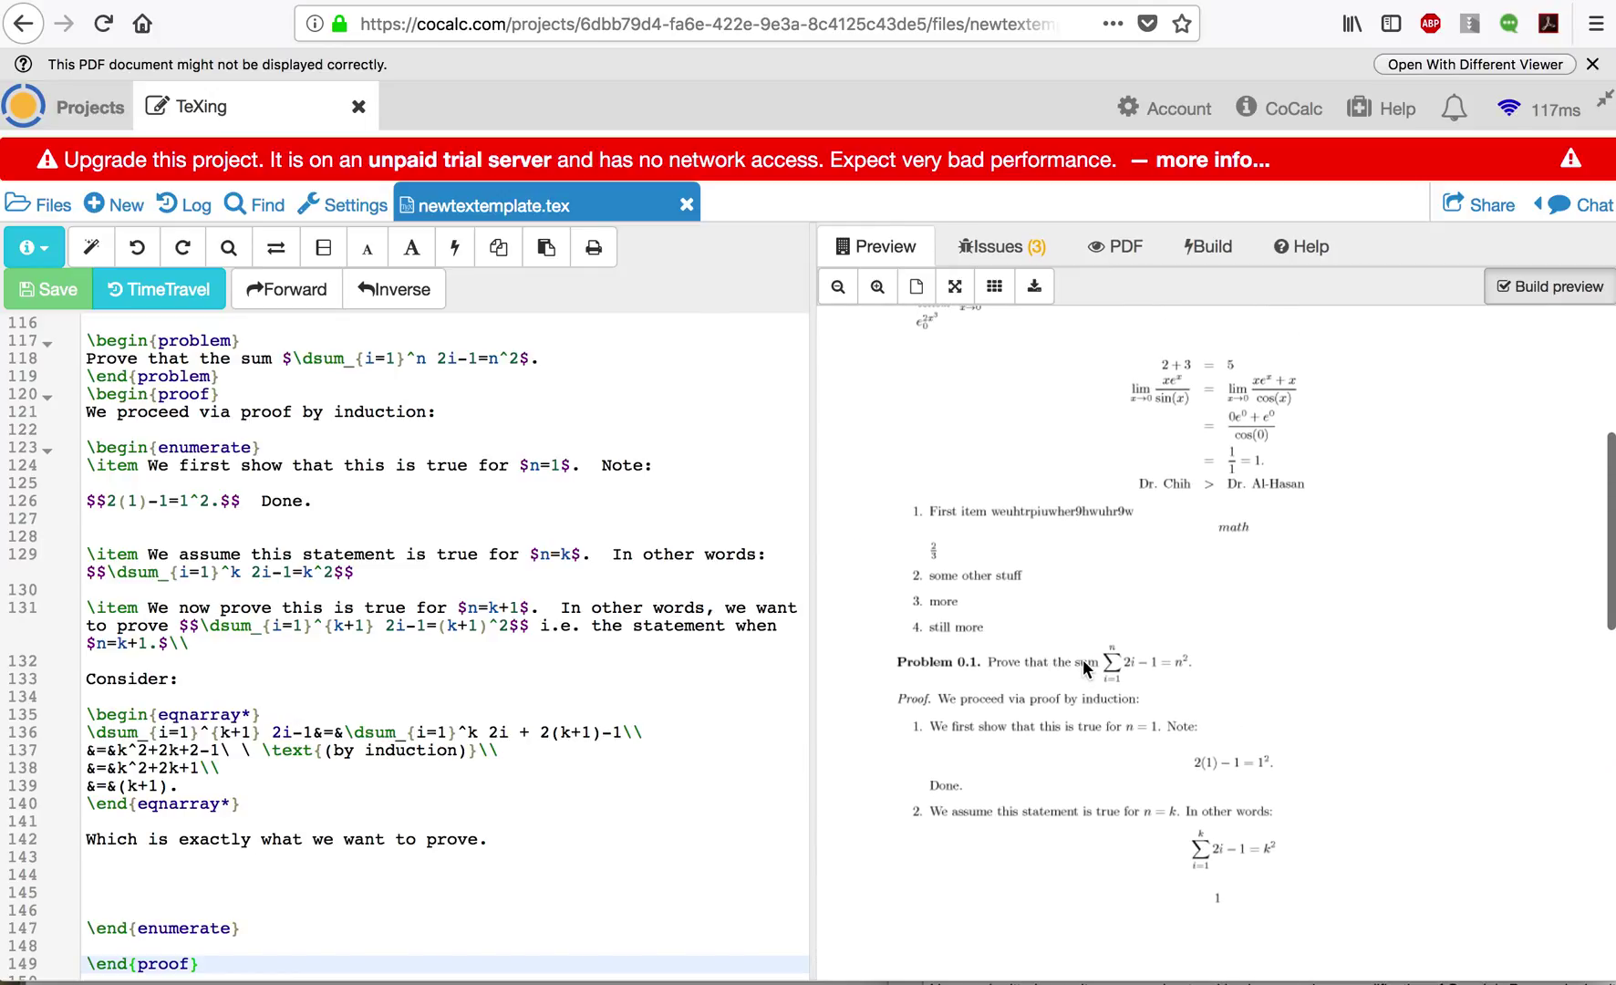
Insert about 25 blank lines in the source between the induction proof's \end{proof} and the continuous functions problem
scroll(1084, 661, "down", 8)
scroll(1084, 669, "down", 3)
scroll(987, 557, "down", 2)
scroll(370, 816, "down", 5)
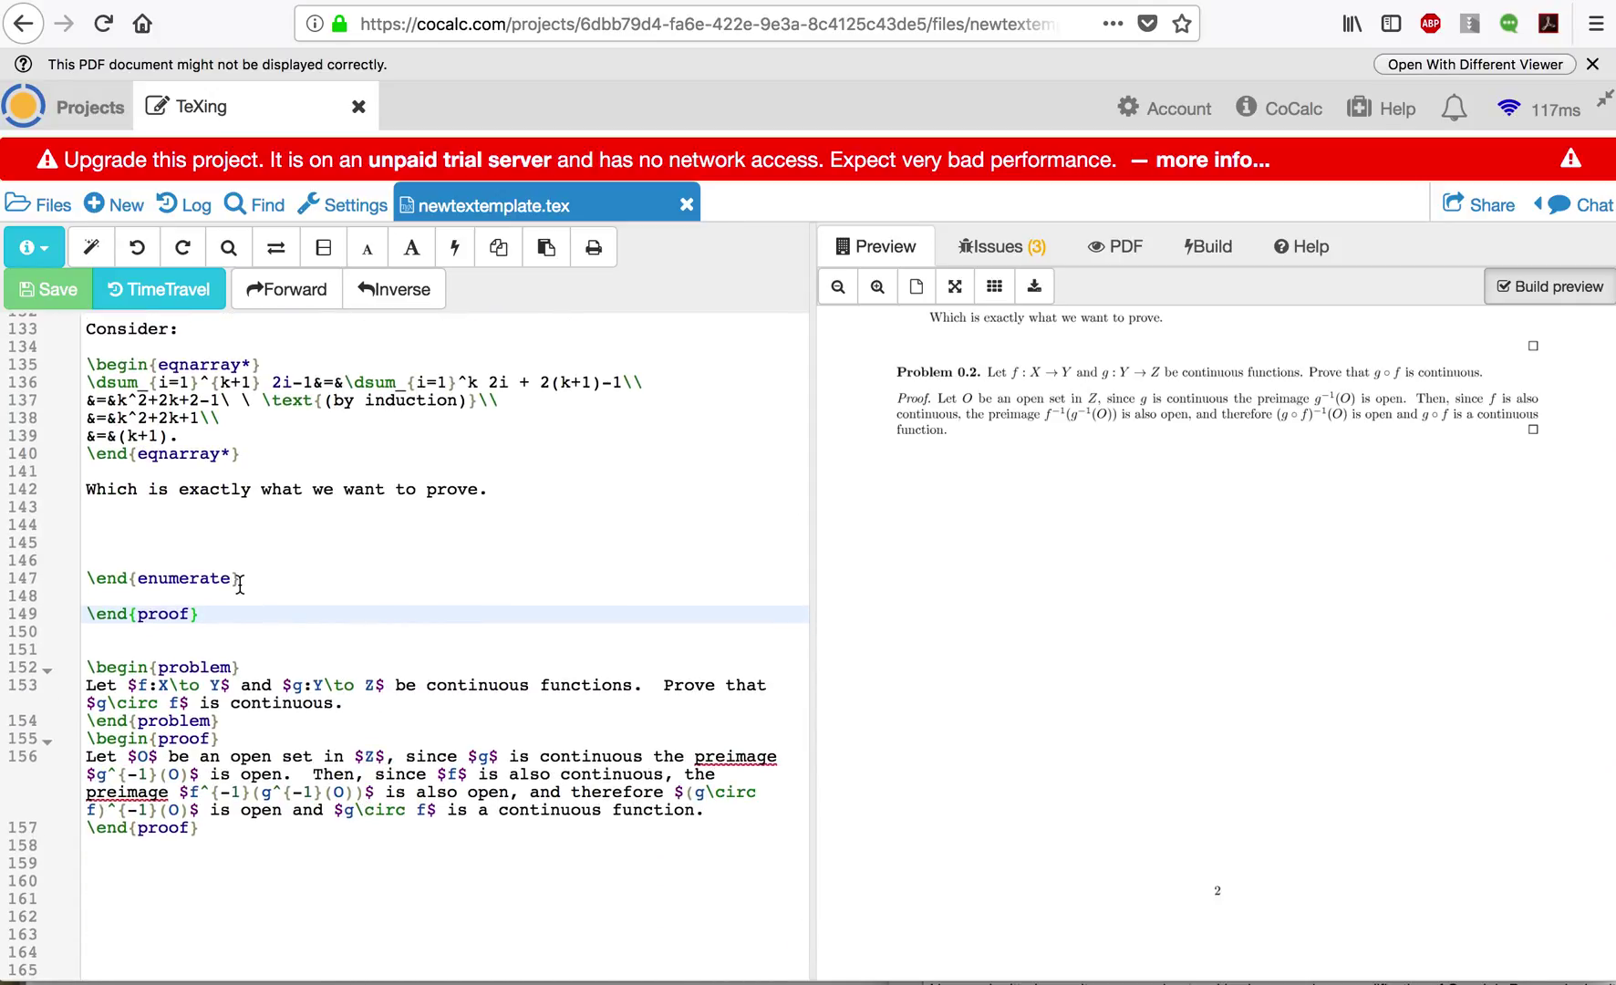
left_click(232, 636)
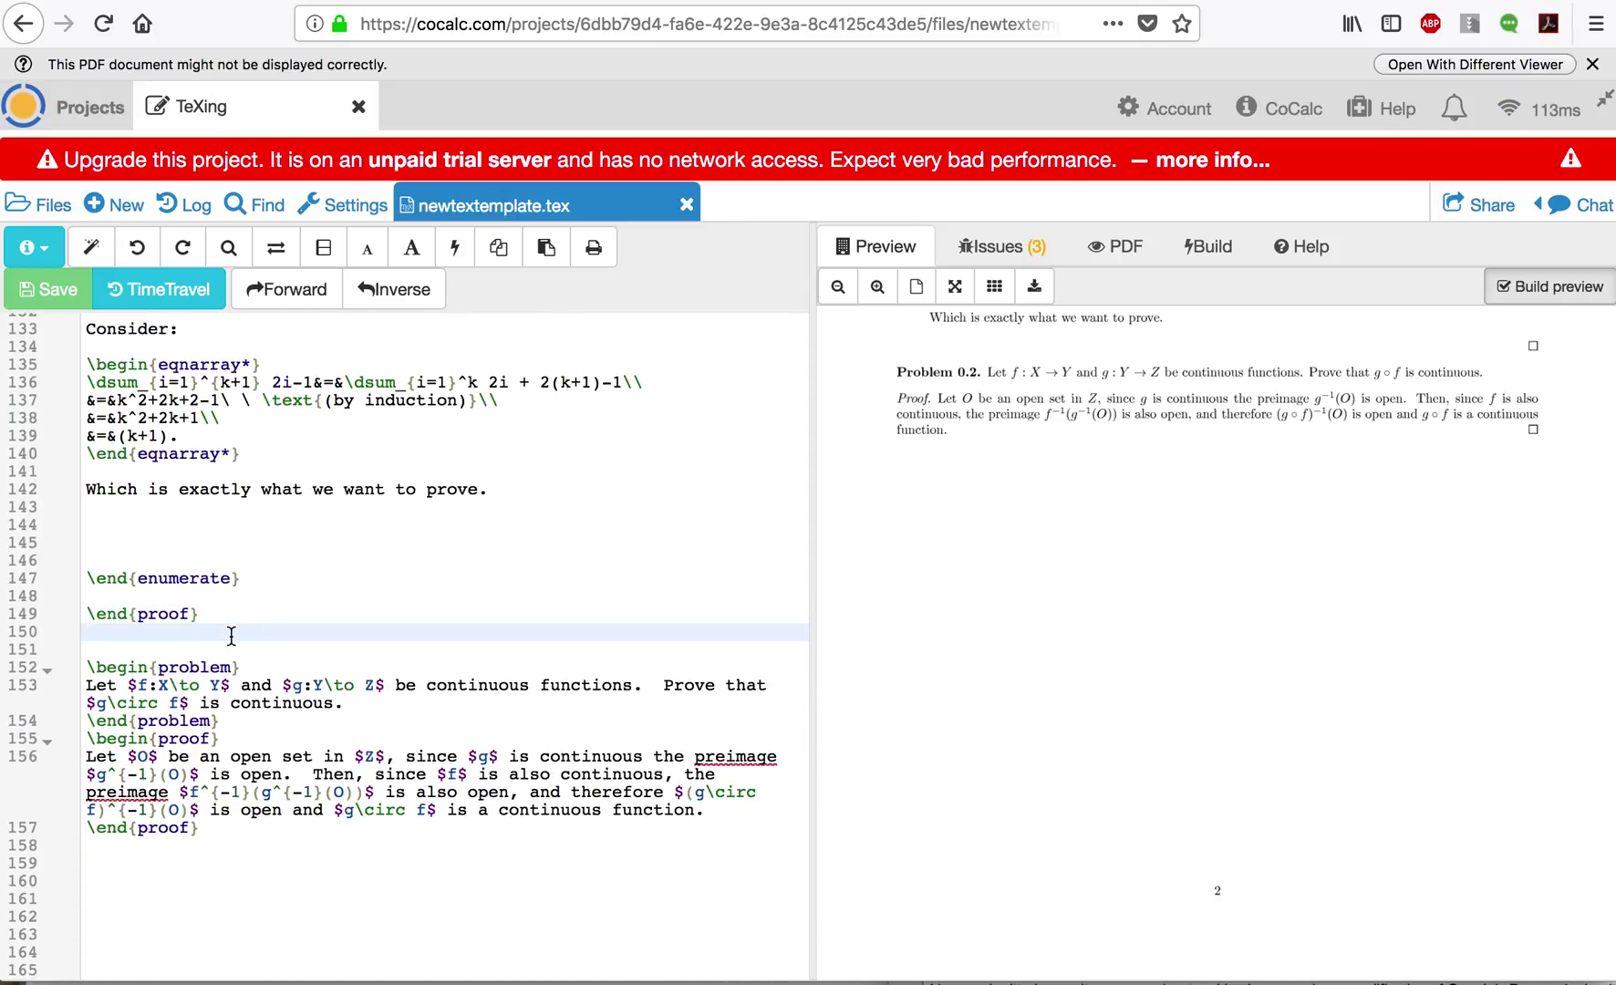
key("Return")
key("Return")
key("Return")
key("Return")
key("Return")
key("Return")
key("Return")
key("Return")
key("Return")
key("Return")
key("Return")
key("Return")
key("Return")
key("Return")
key("Return")
key("Return")
key("Return")
key("Return")
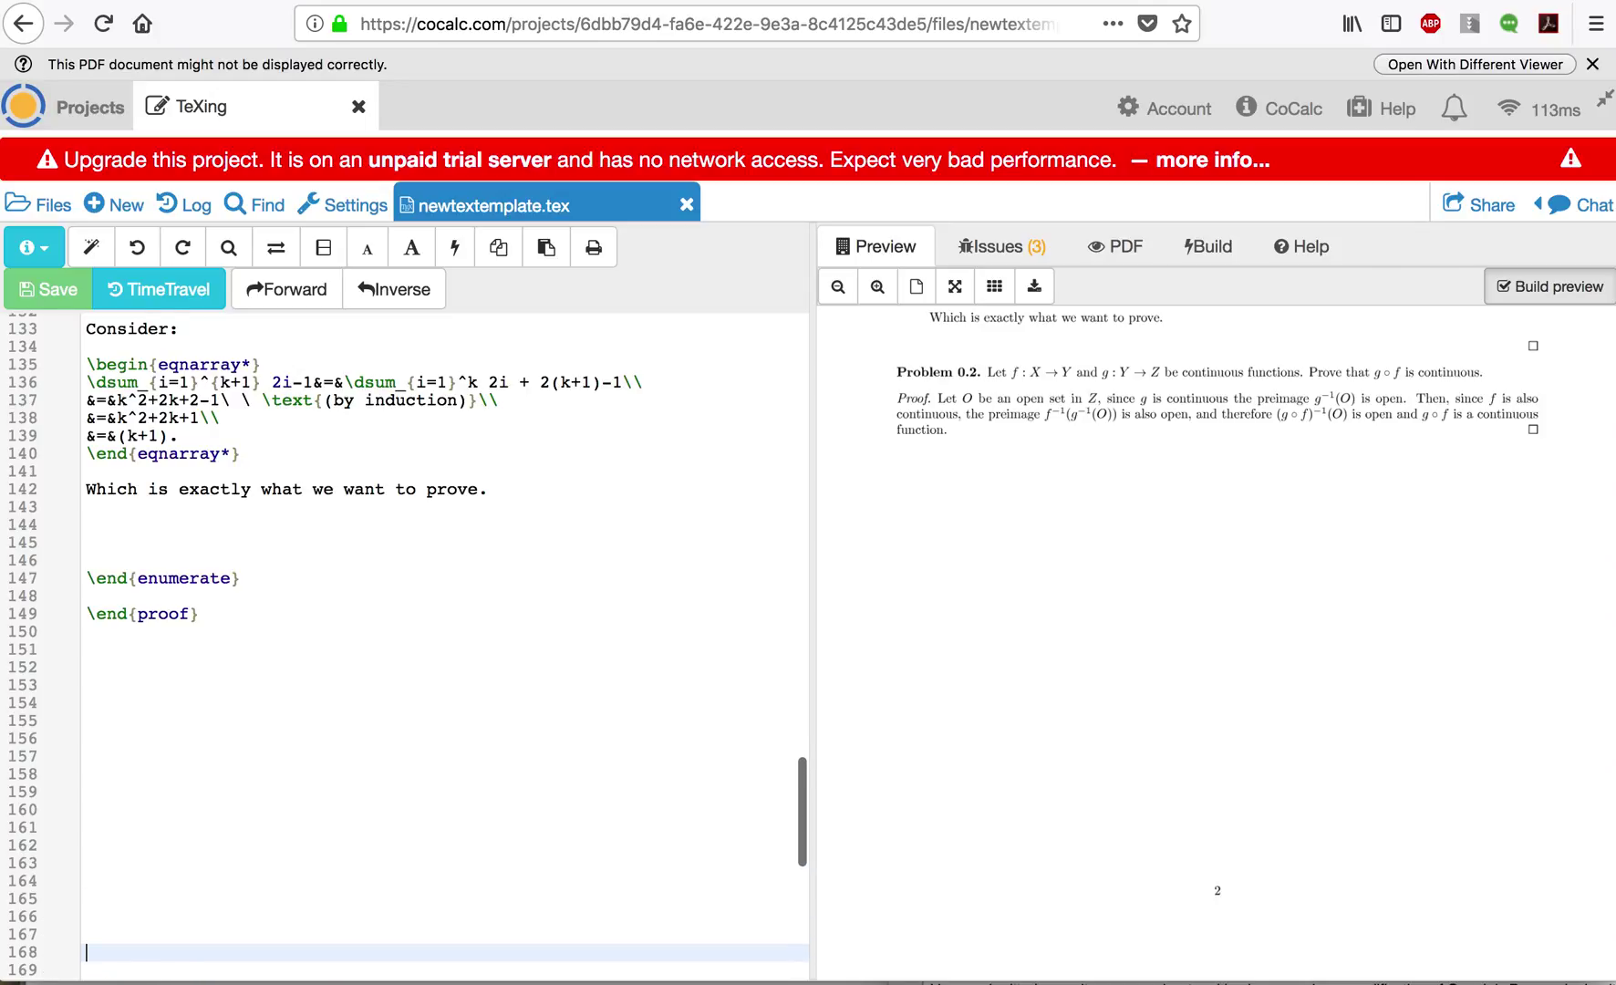
Add the text "boo" below the final \end{proof} and save to rebuild the preview
scroll(234, 552, "down", 10)
left_click(170, 568)
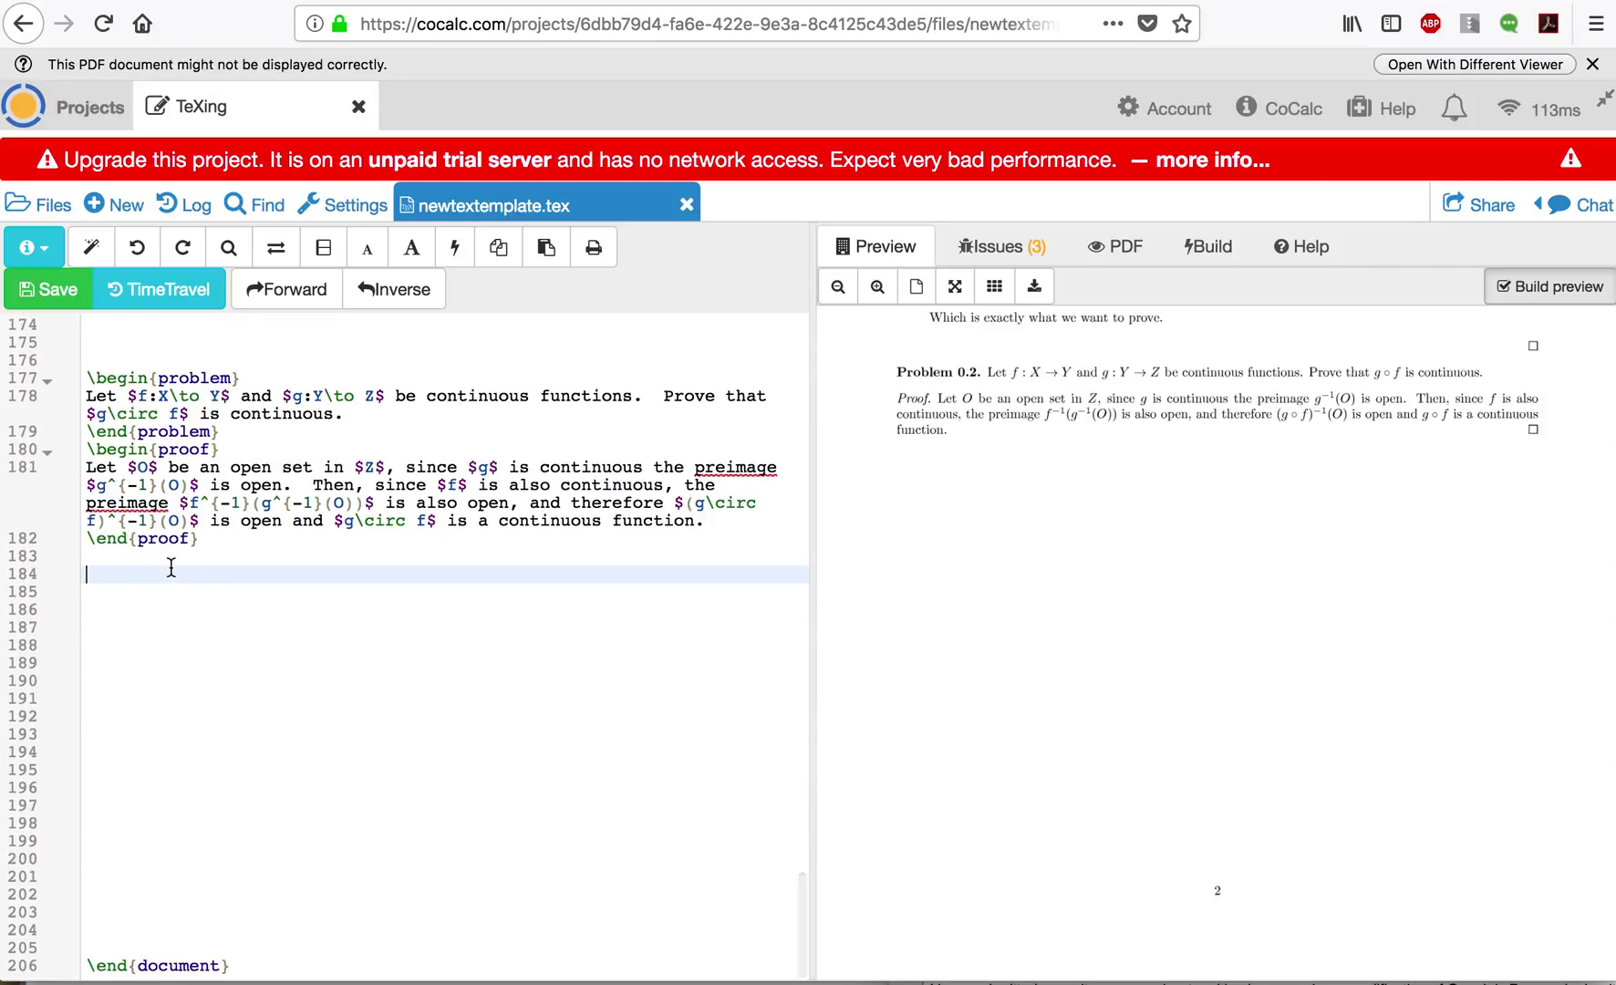
type("boo")
left_click(48, 289)
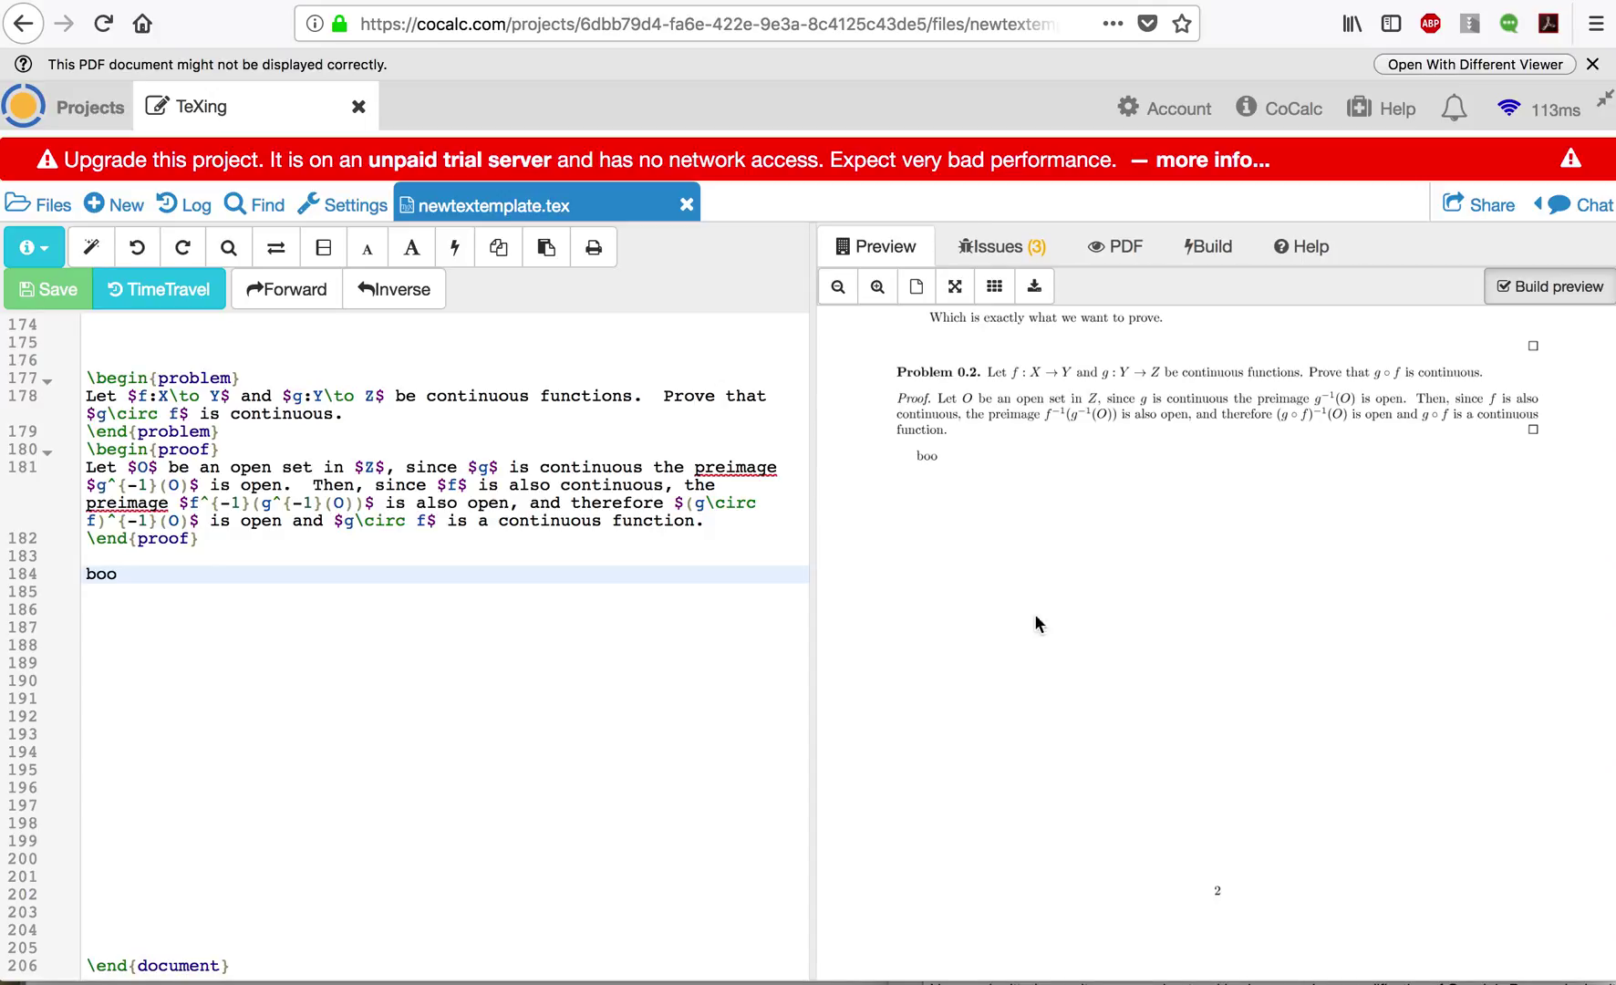
Compare the blank lines in the source with the spacing and problem numbering rendered across pages 1 and 2
scroll(934, 469, "up", 4)
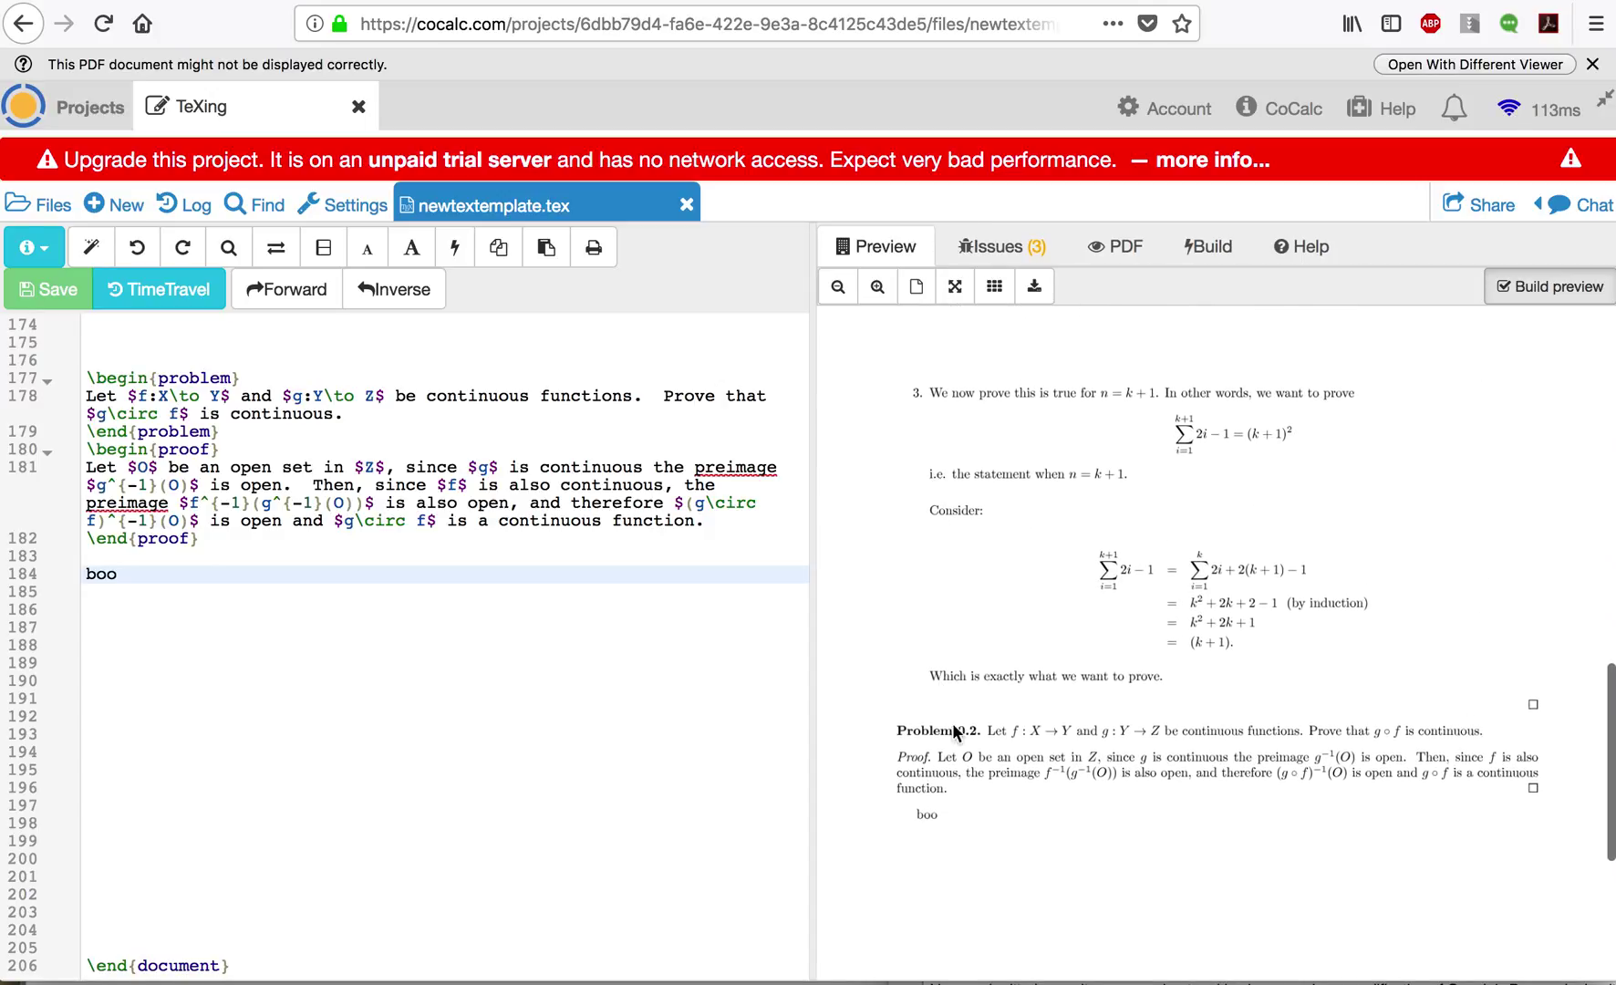
scroll(961, 708, "up", 1)
scroll(498, 632, "up", 5)
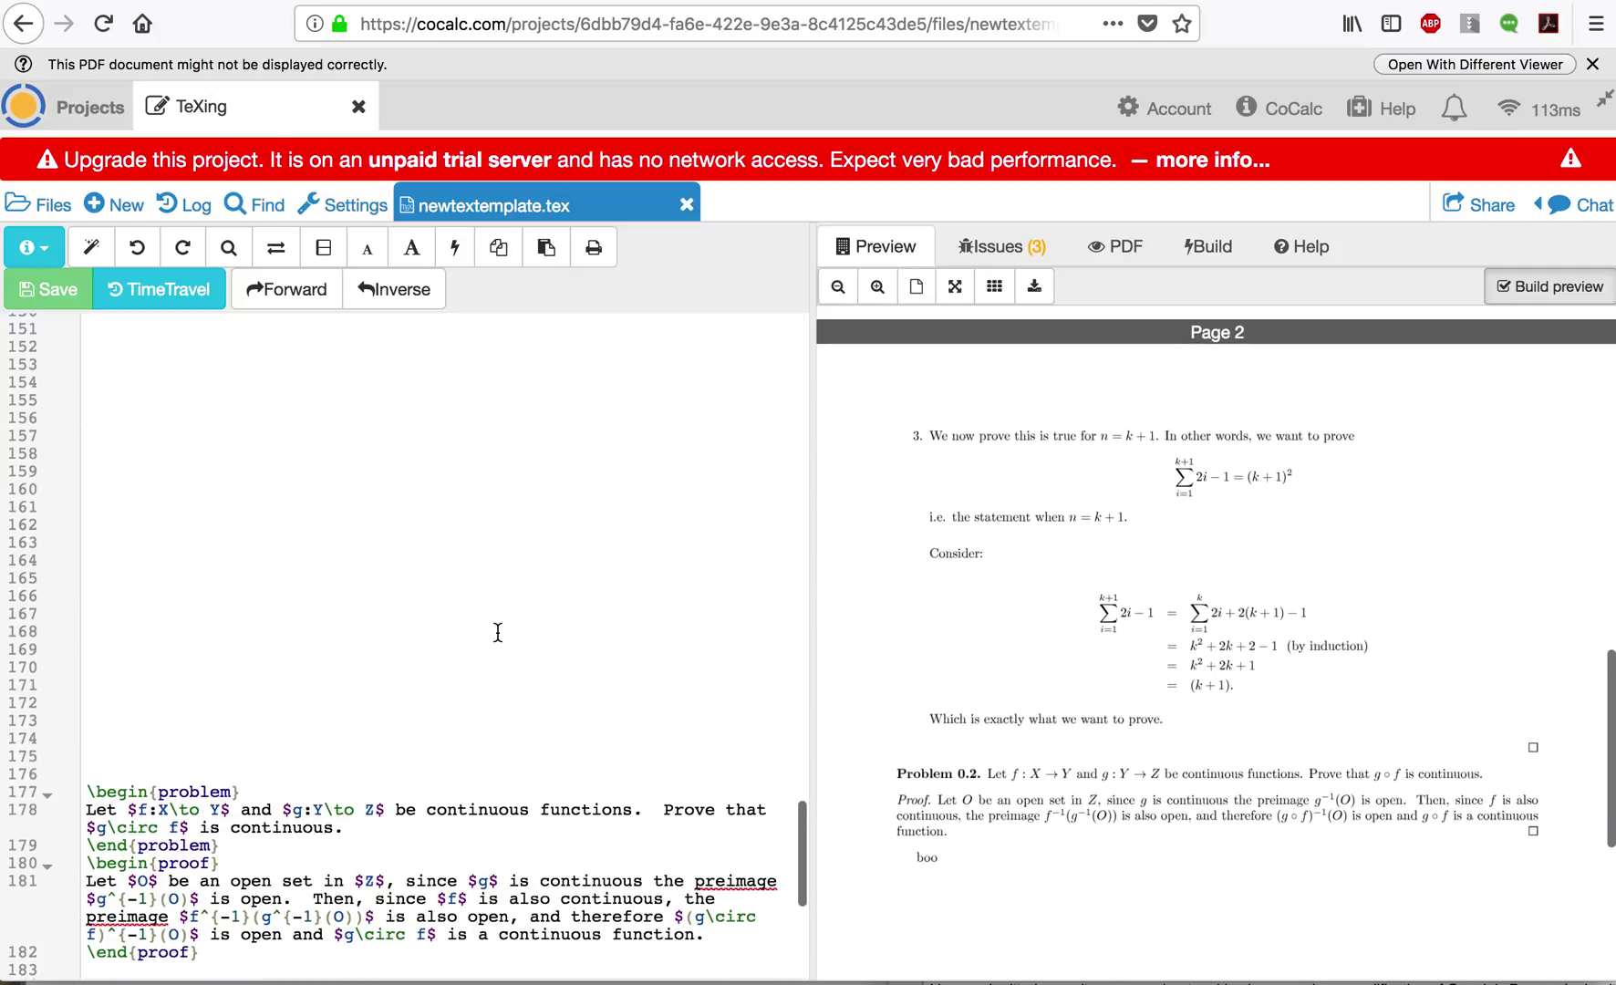
scroll(498, 632, "down", 2)
scroll(498, 632, "down", 4)
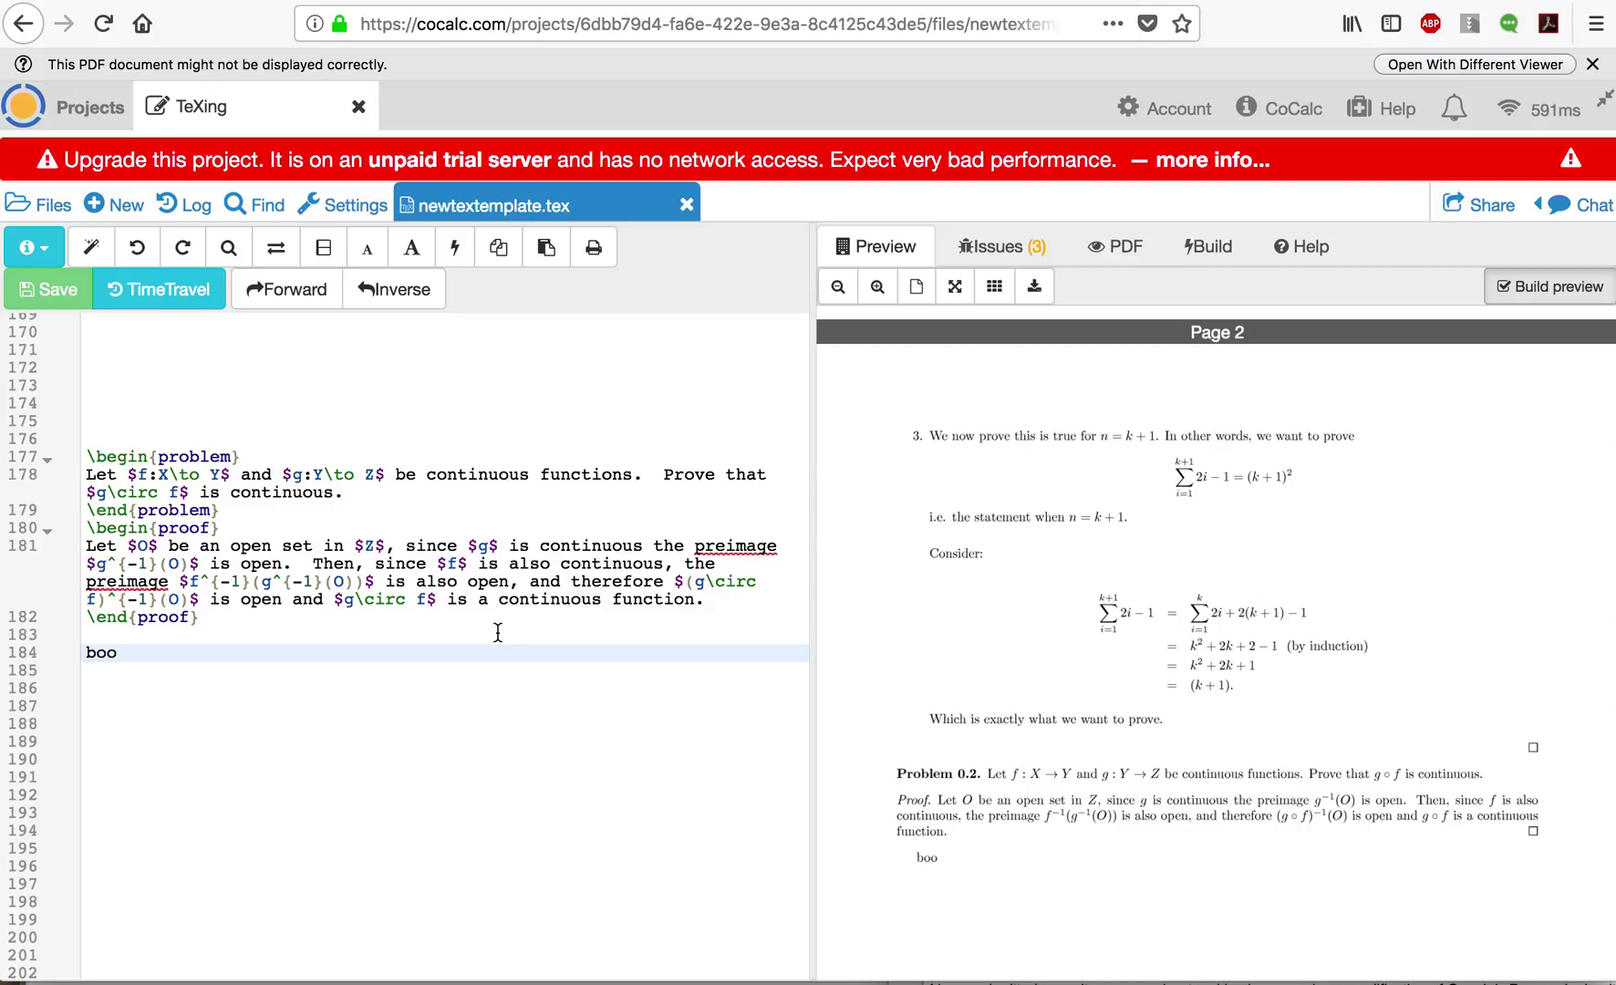
scroll(1354, 680, "up", 6)
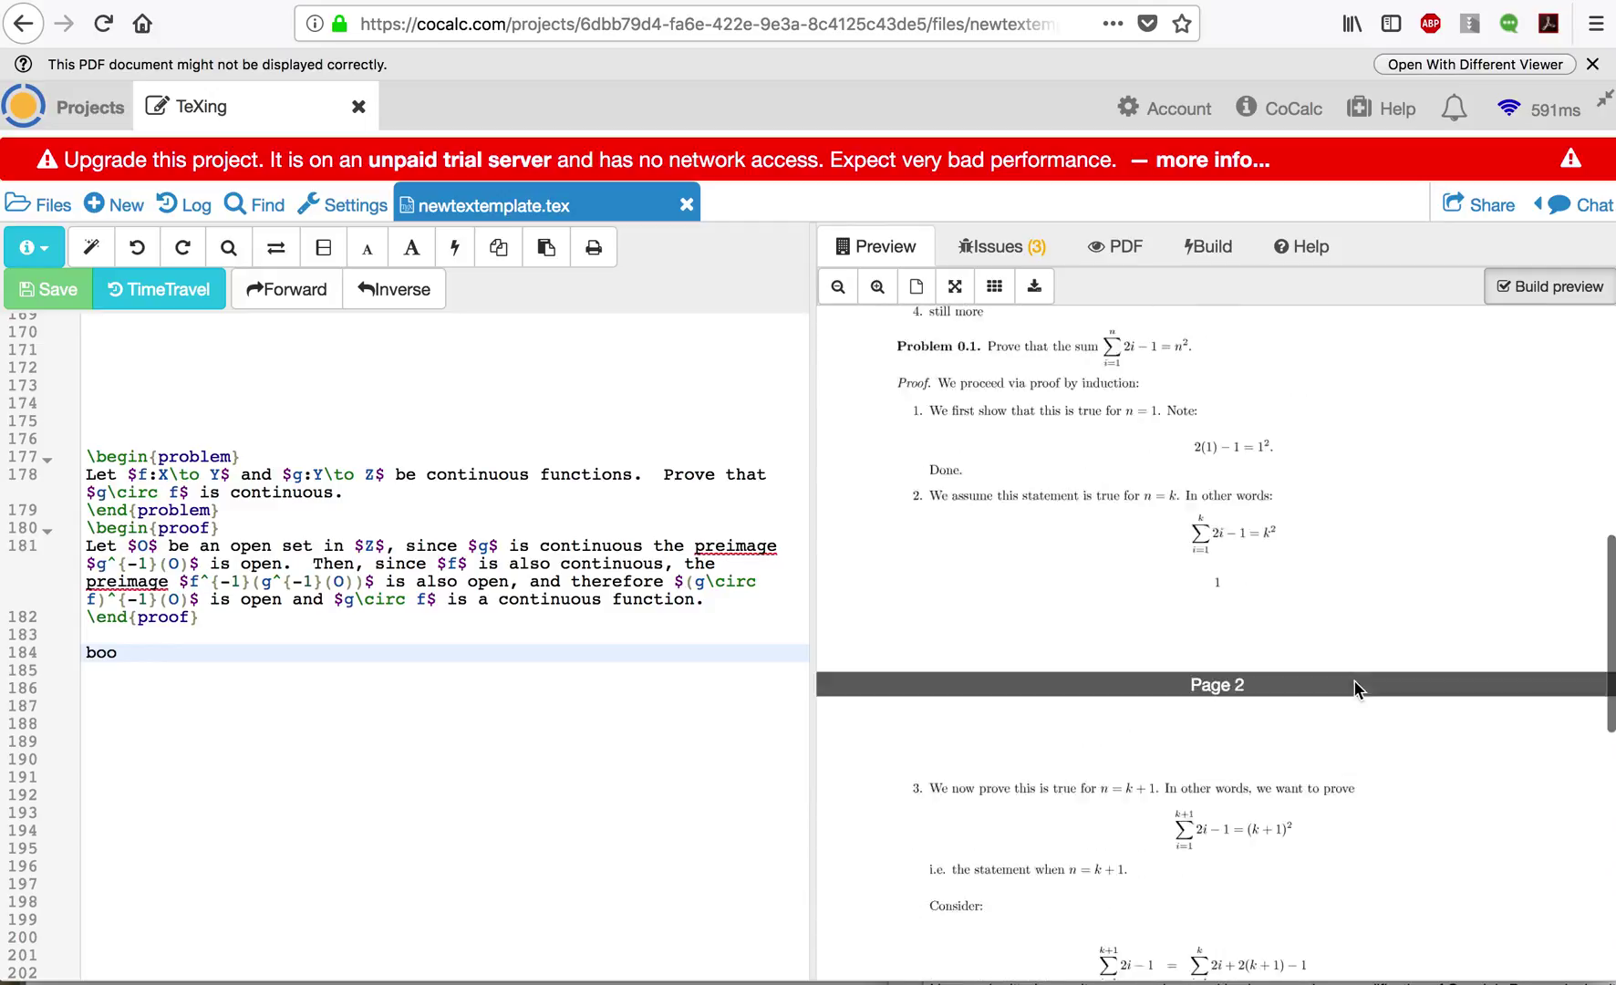
scroll(1354, 679, "down", 8)
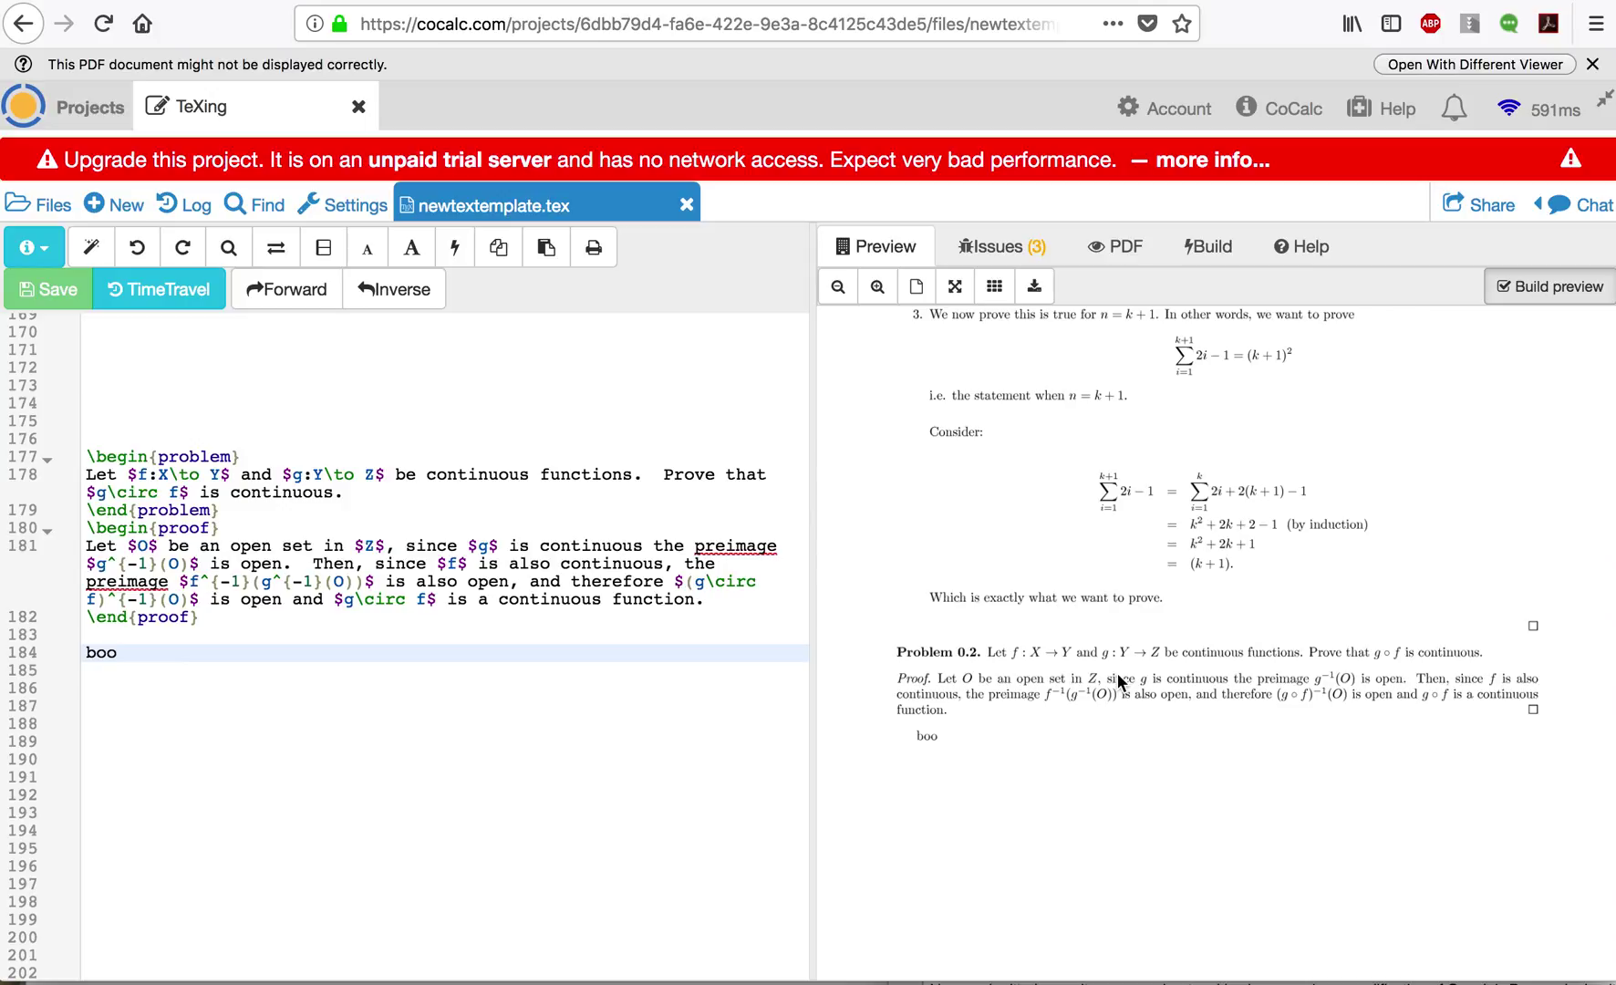
scroll(1117, 673, "up", 3)
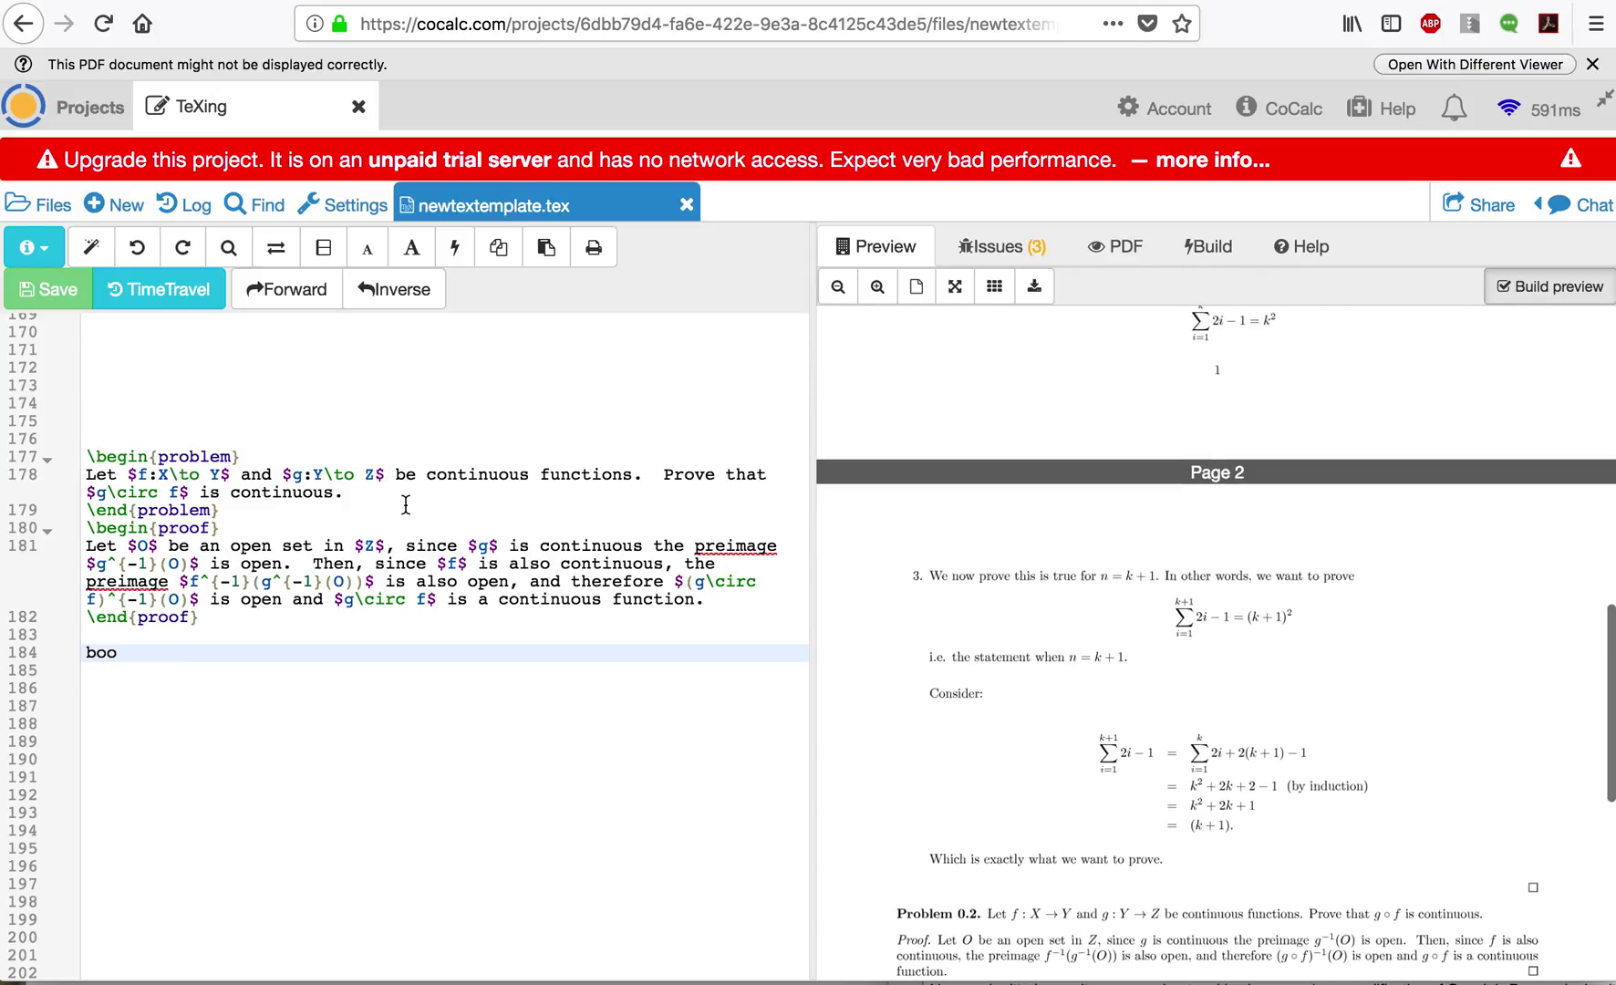